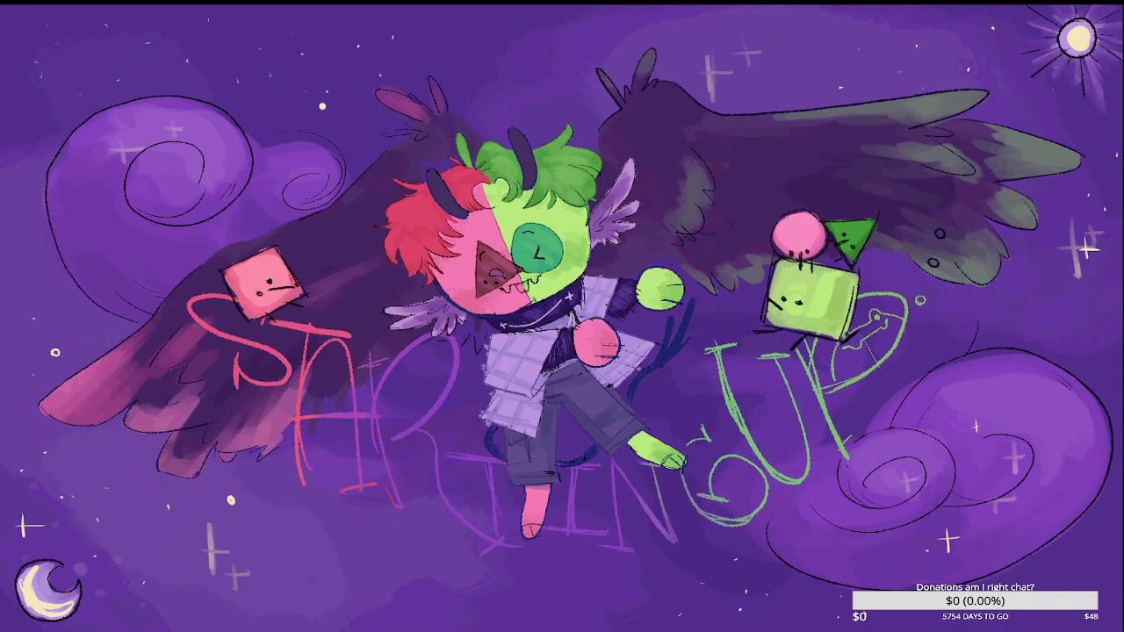
- Set the Display Capture source in the Screen scene to the Artist 12 pro display
click(655, 259)
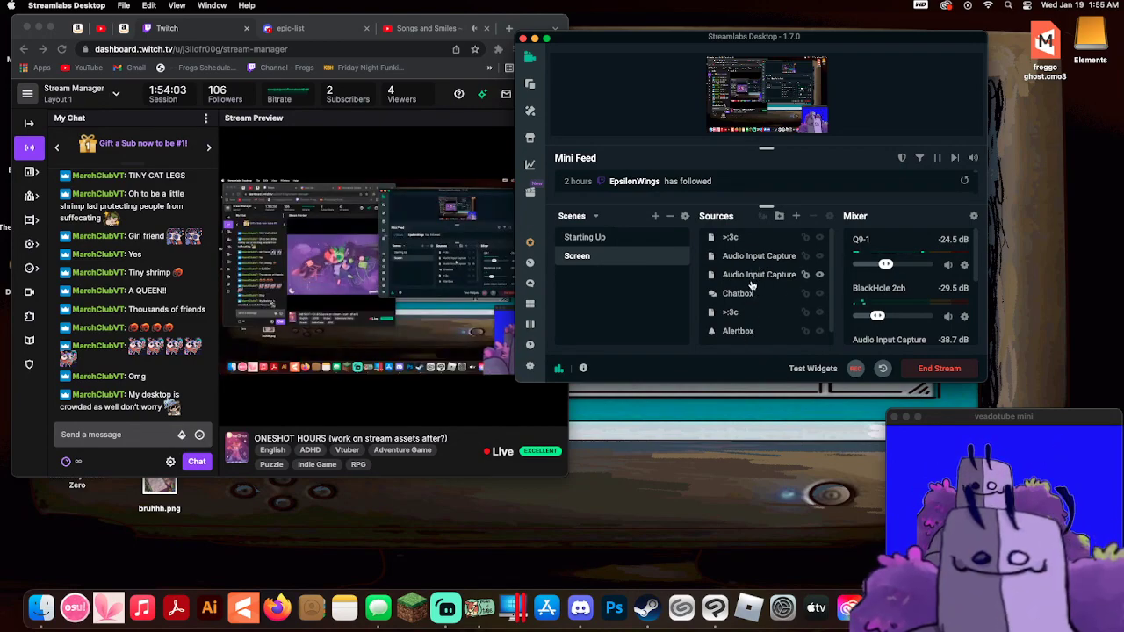
scroll(764, 307, down, 1)
click(777, 335)
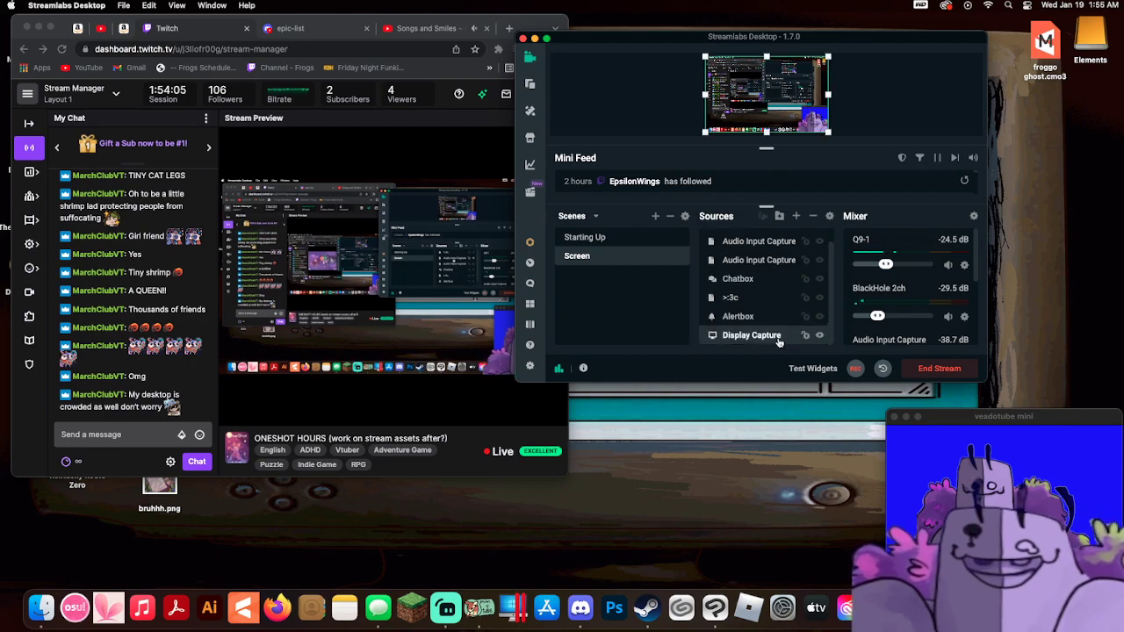
right_click(778, 342)
click(753, 345)
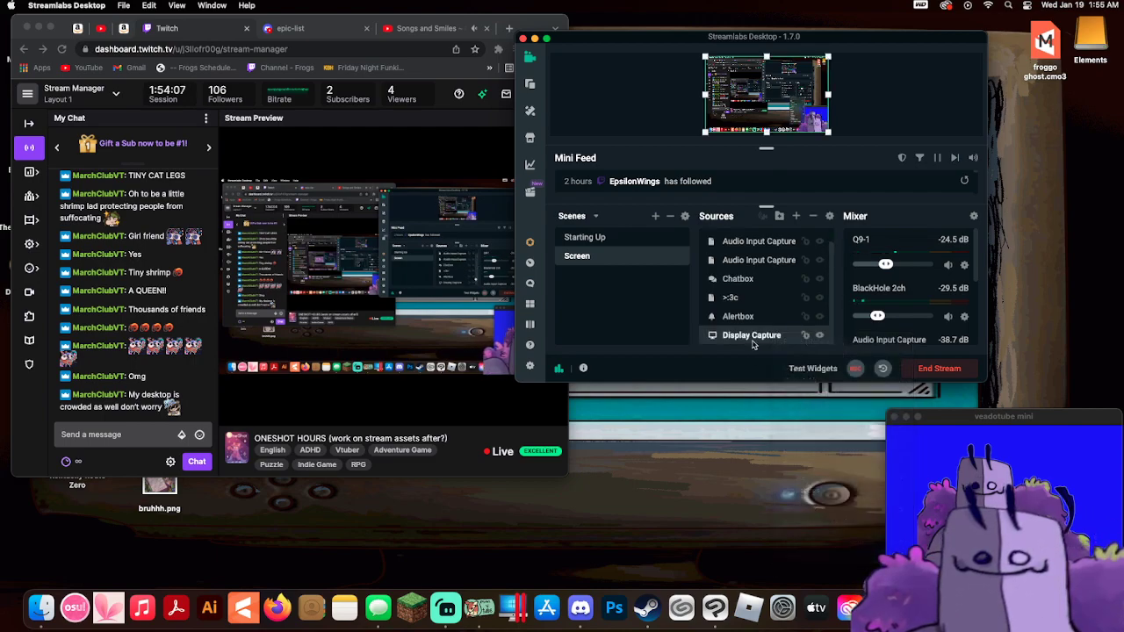
click(830, 217)
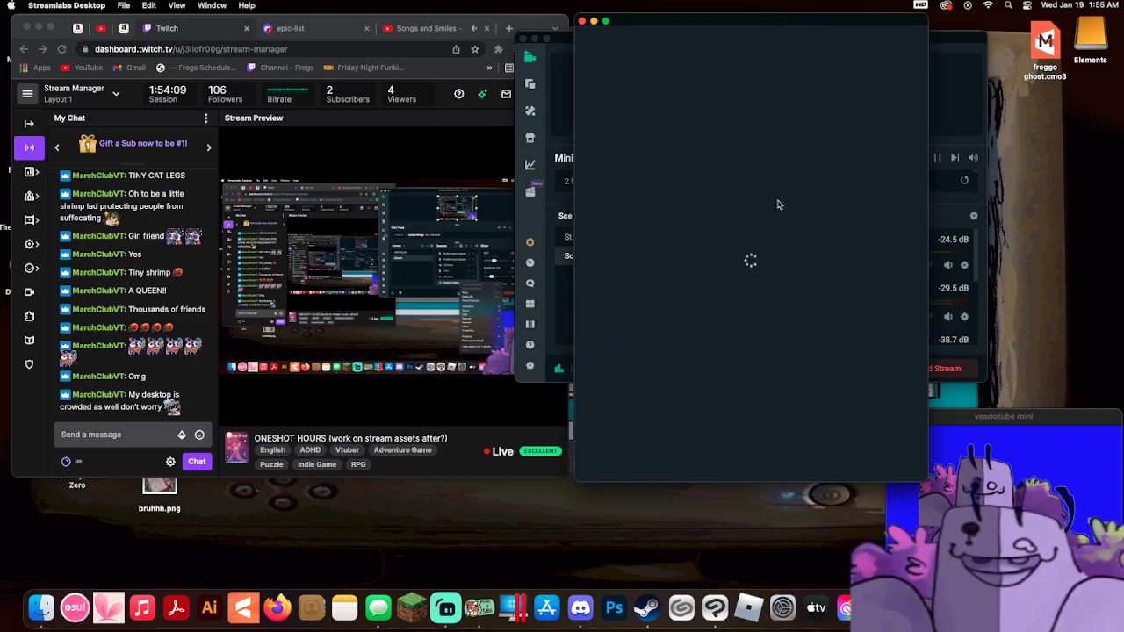
click(773, 161)
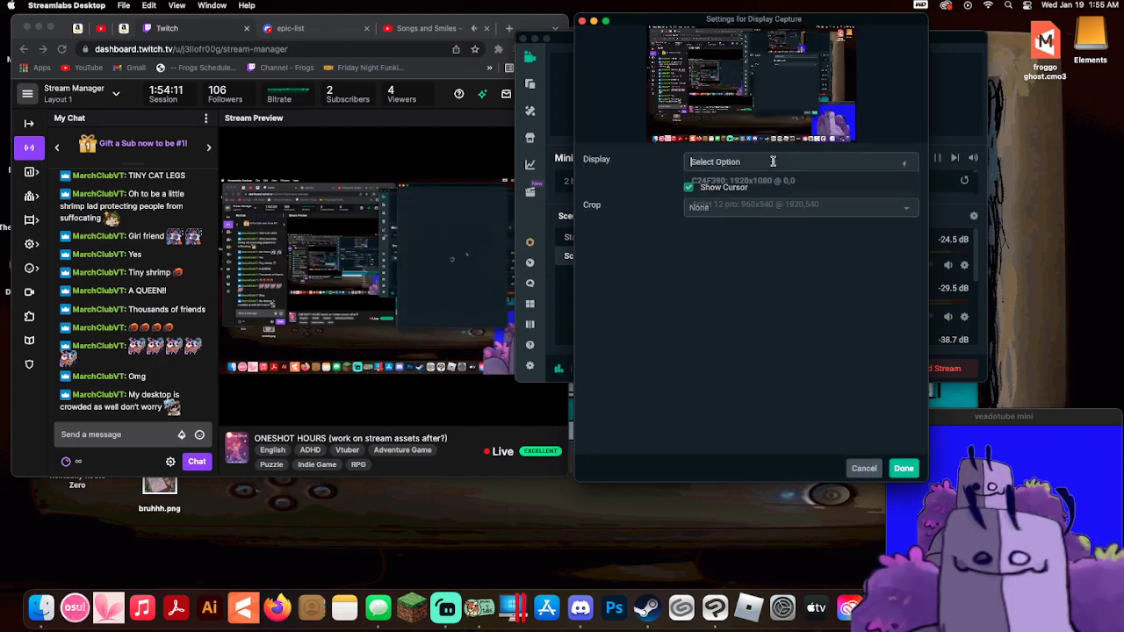
click(776, 204)
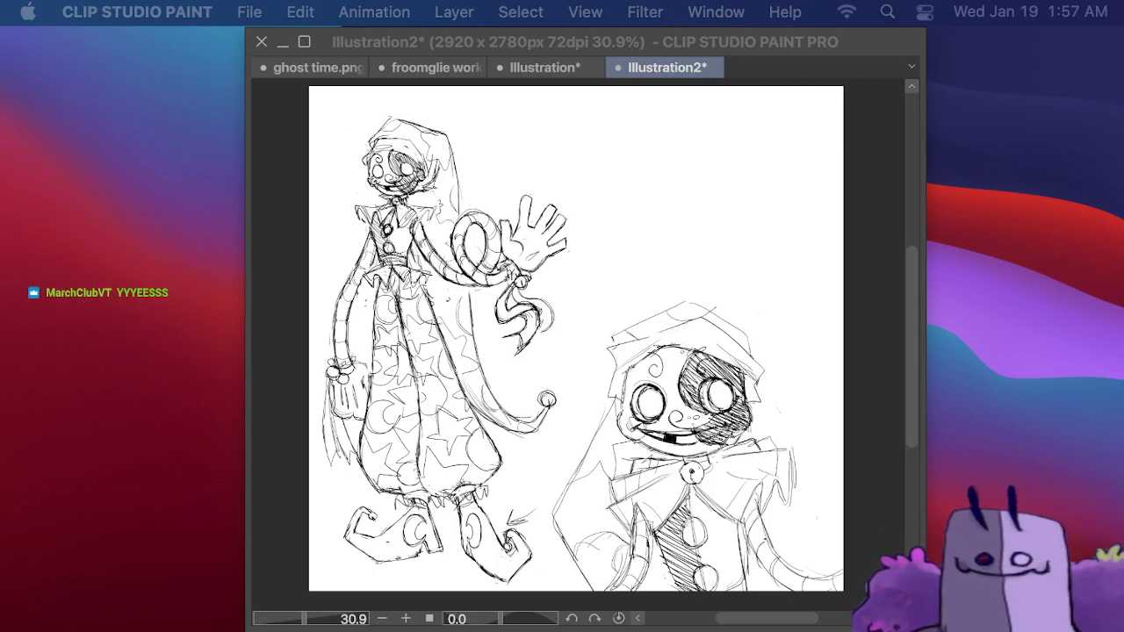
- Create a new blank illustration canvas of 2920 x 2280 px at 72 dpi
key(Tab)
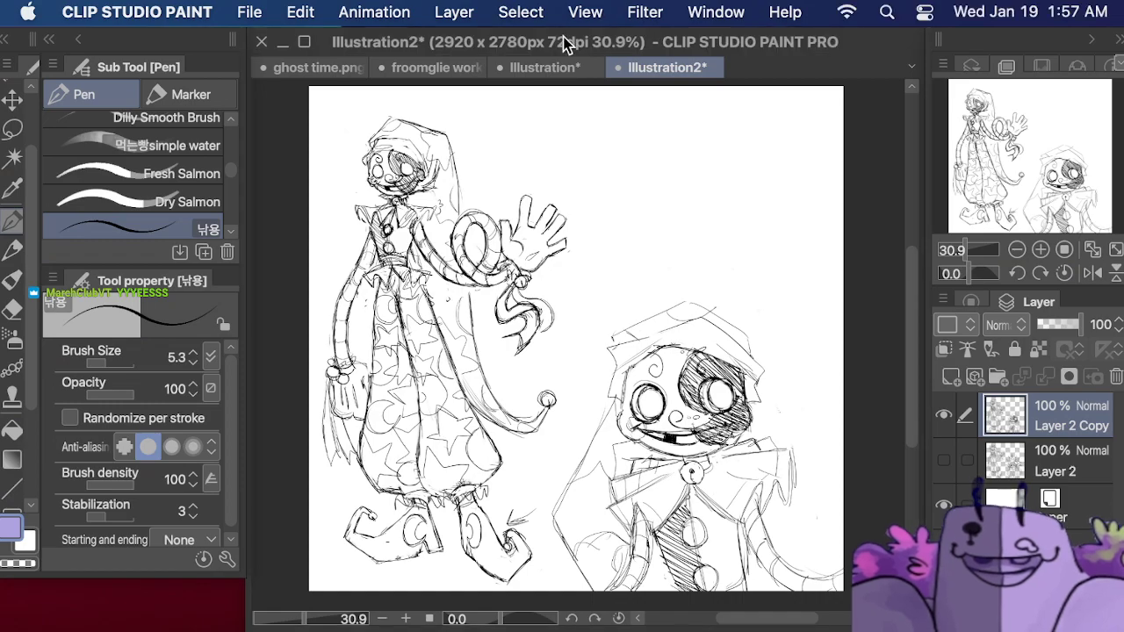
click(555, 67)
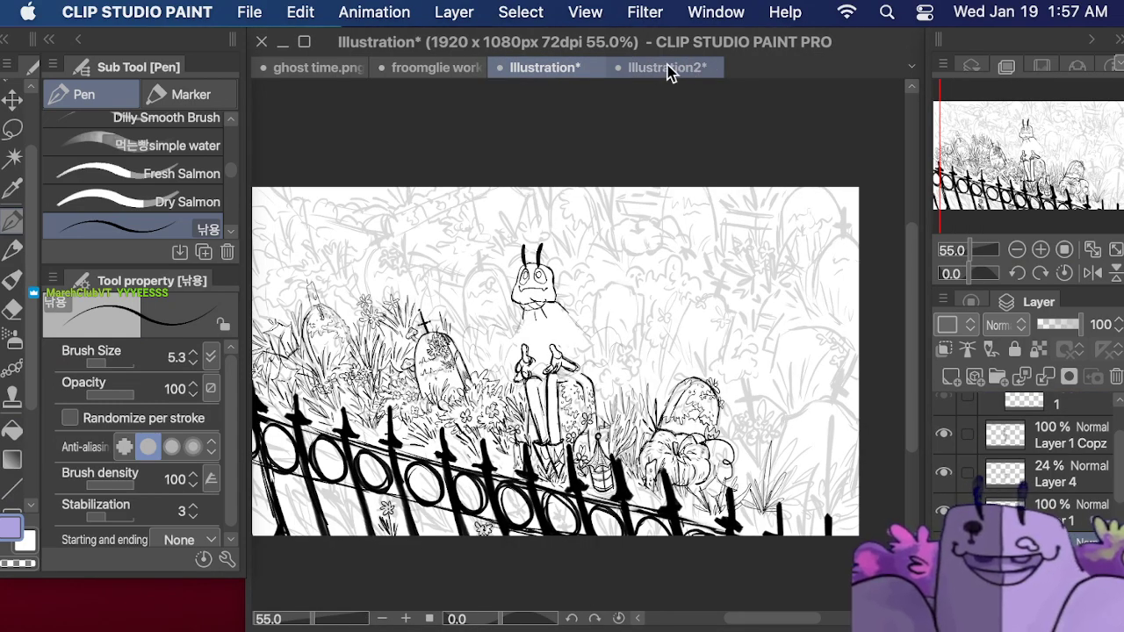
click(667, 68)
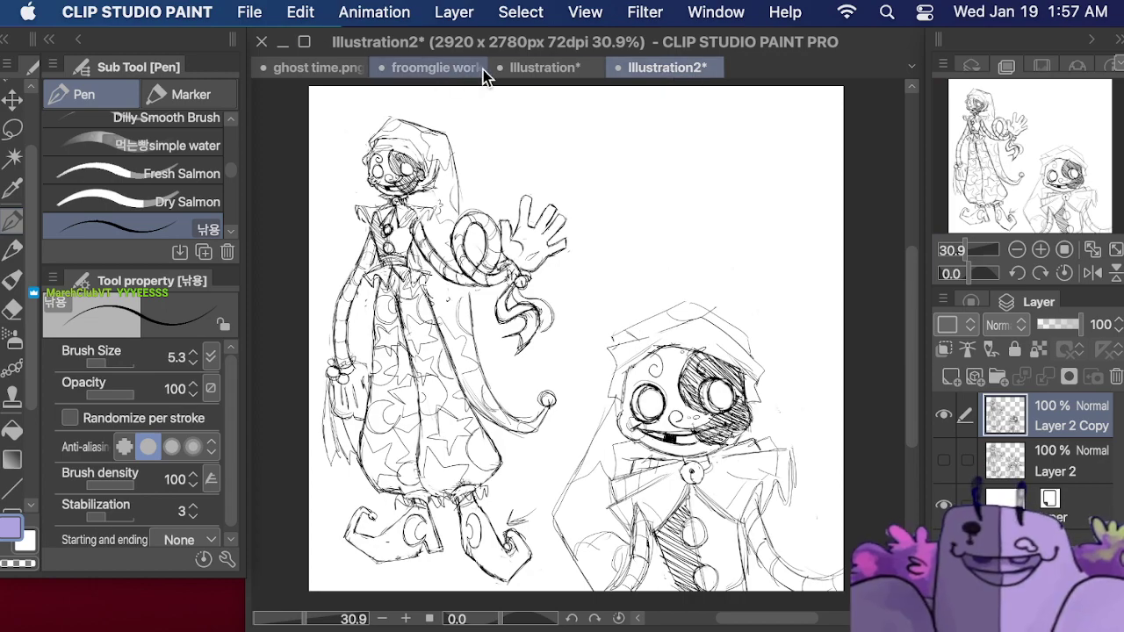
click(250, 13)
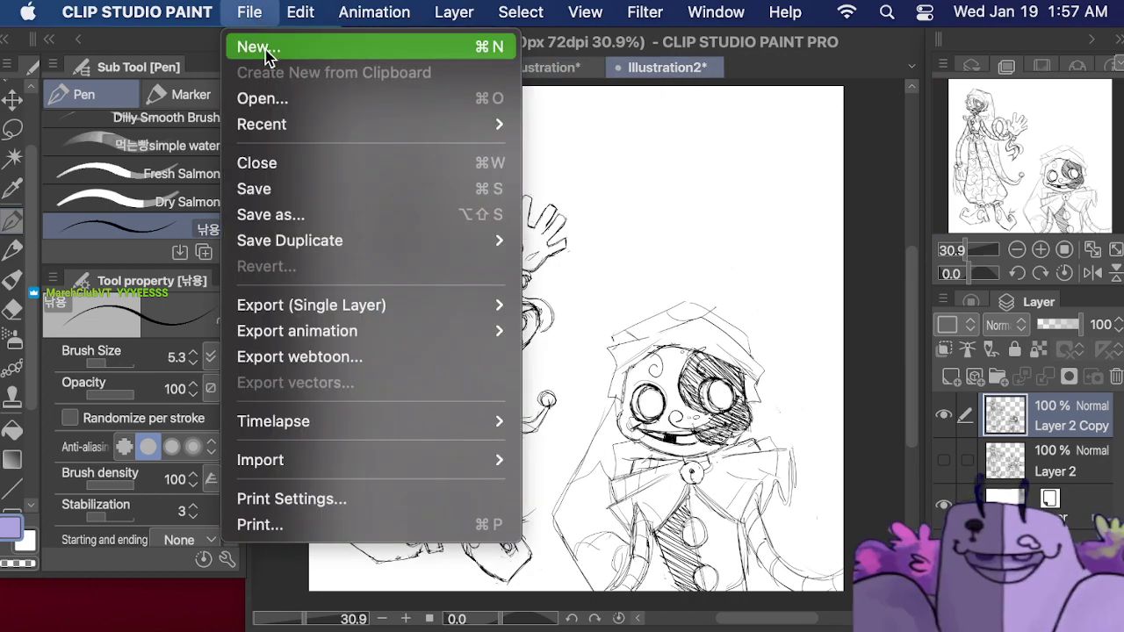
click(279, 48)
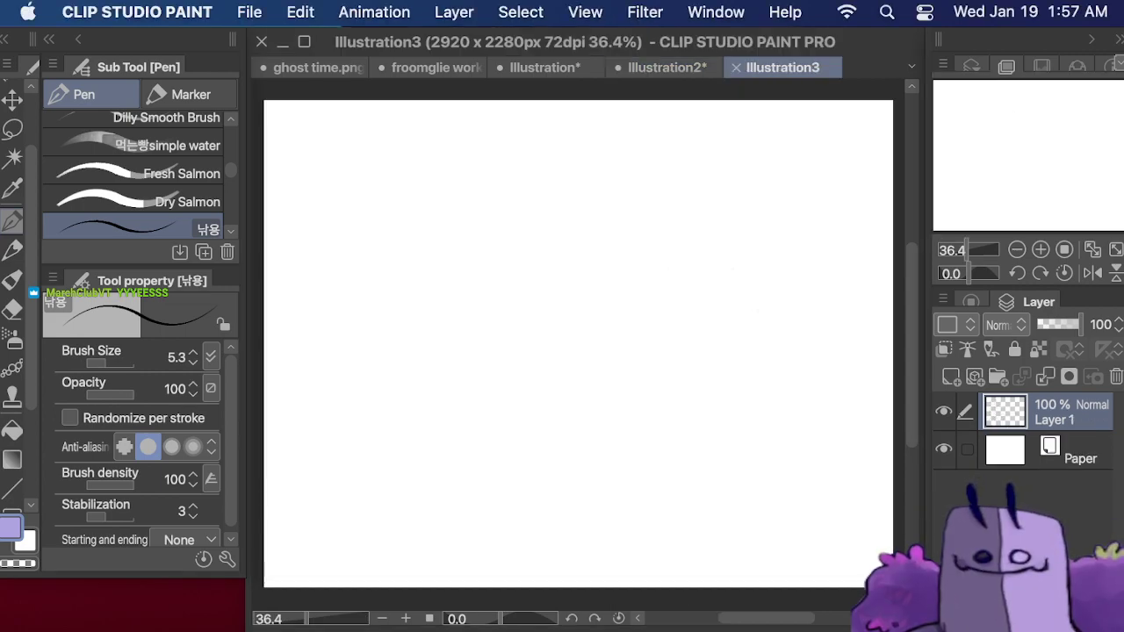
- Paste the copied OneShot cover image onto the blank canvas
key(Tab)
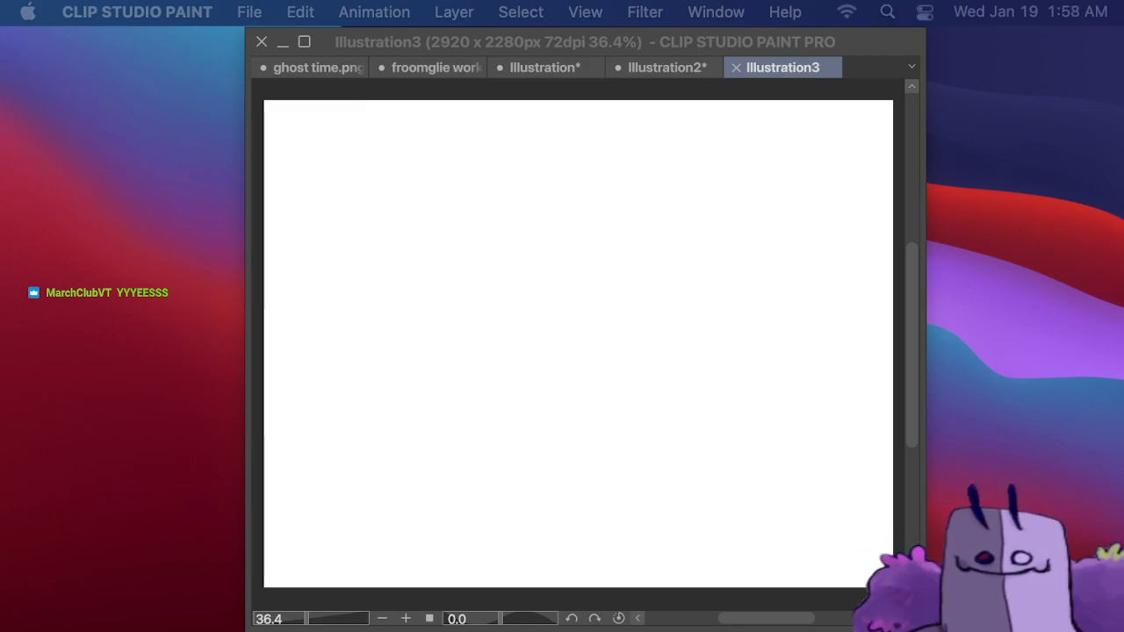
click(518, 46)
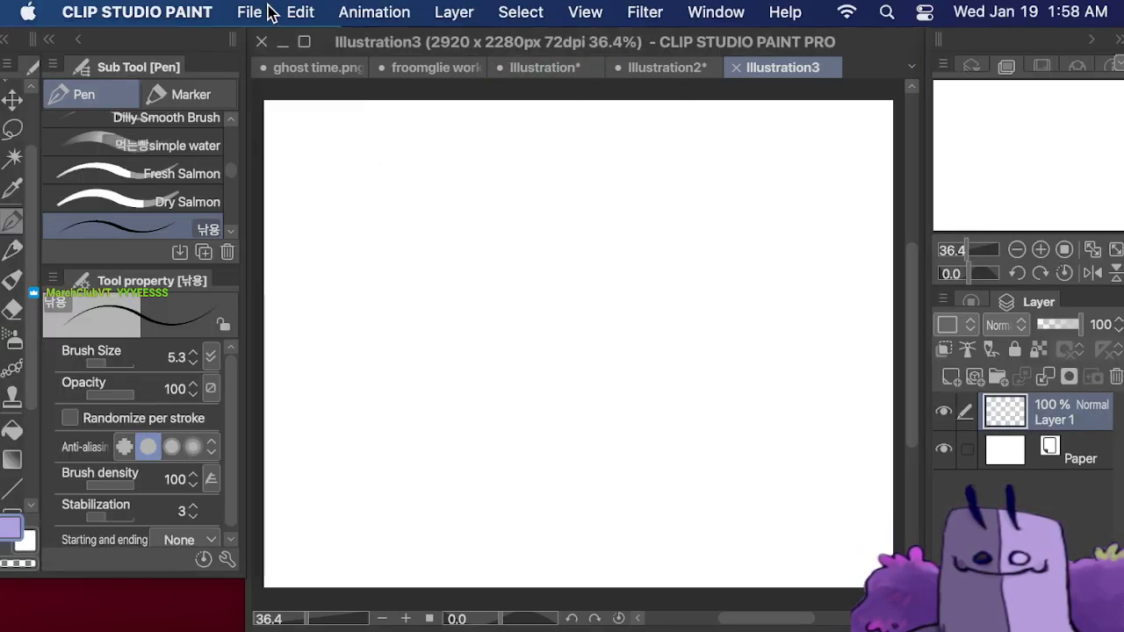
click(299, 11)
click(360, 200)
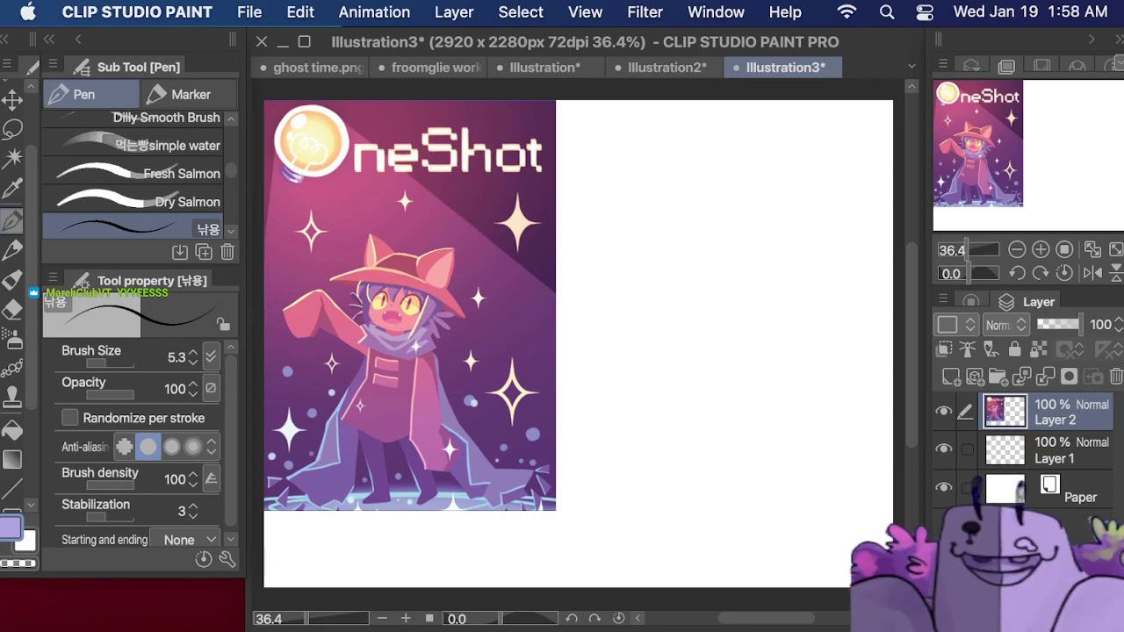
key(Tab)
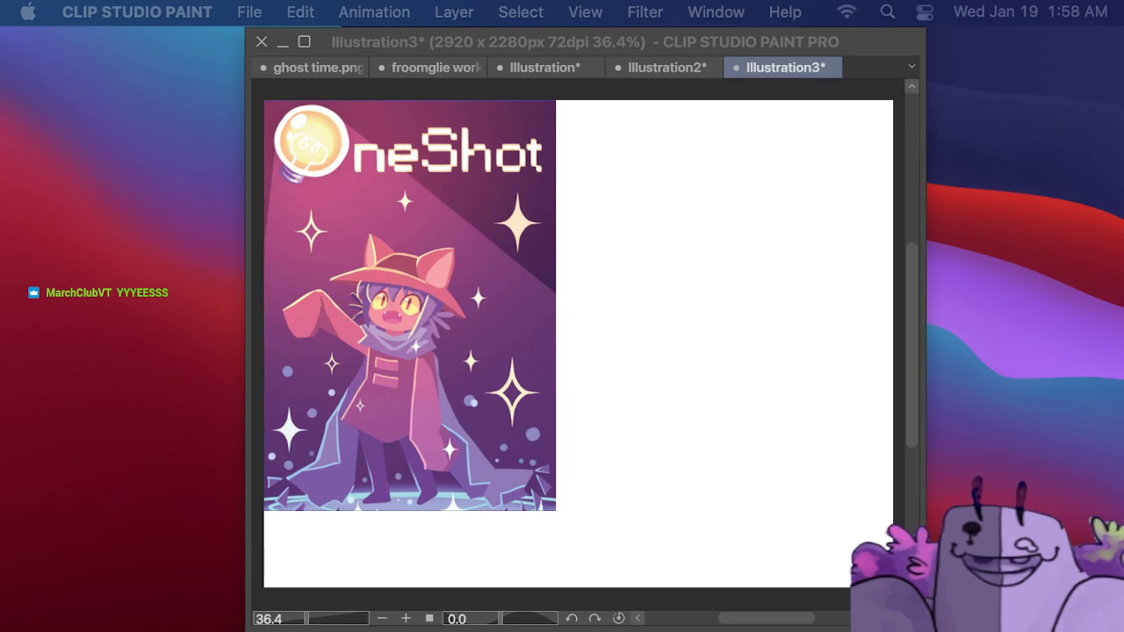
key(Tab)
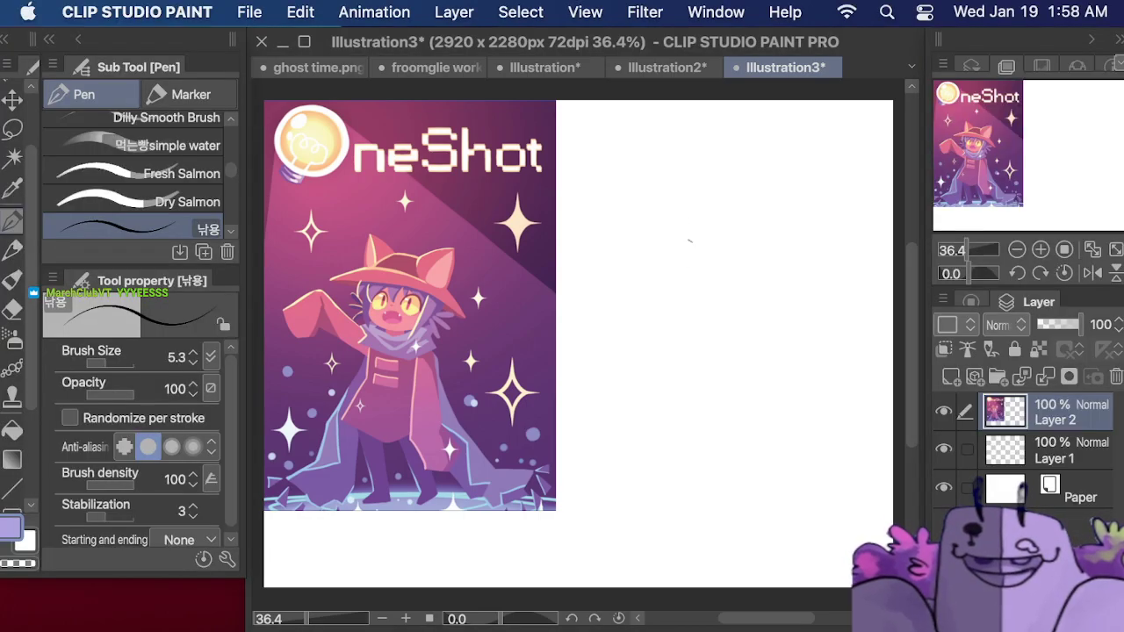
- Lasso the pasted OneShot image and scale it down to less than half its size in the canvas's upper-left corner
click(12, 127)
mouse_move(283, 560)
mouse_down()
mouse_move(504, 514)
mouse_move(613, 129)
mouse_up()
mouse_move(463, 551)
mouse_down()
mouse_move(629, 506)
mouse_move(664, 66)
mouse_move(359, 50)
mouse_move(217, 197)
mouse_move(283, 446)
mouse_move(276, 615)
mouse_up()
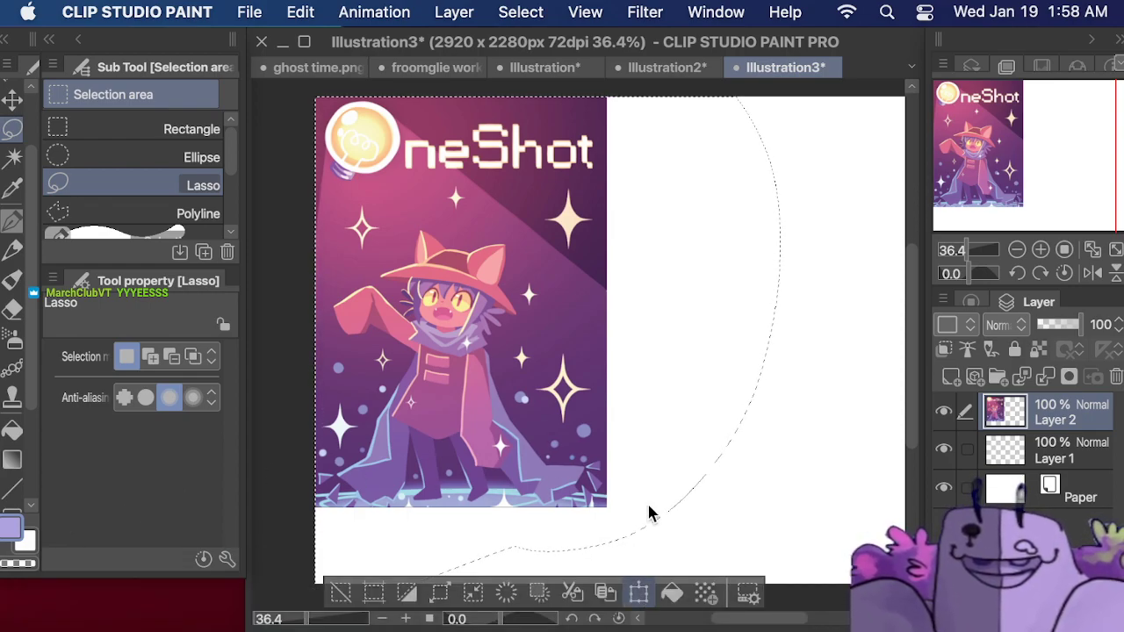
key(super+t)
drag(783, 584, 557, 319)
click(496, 367)
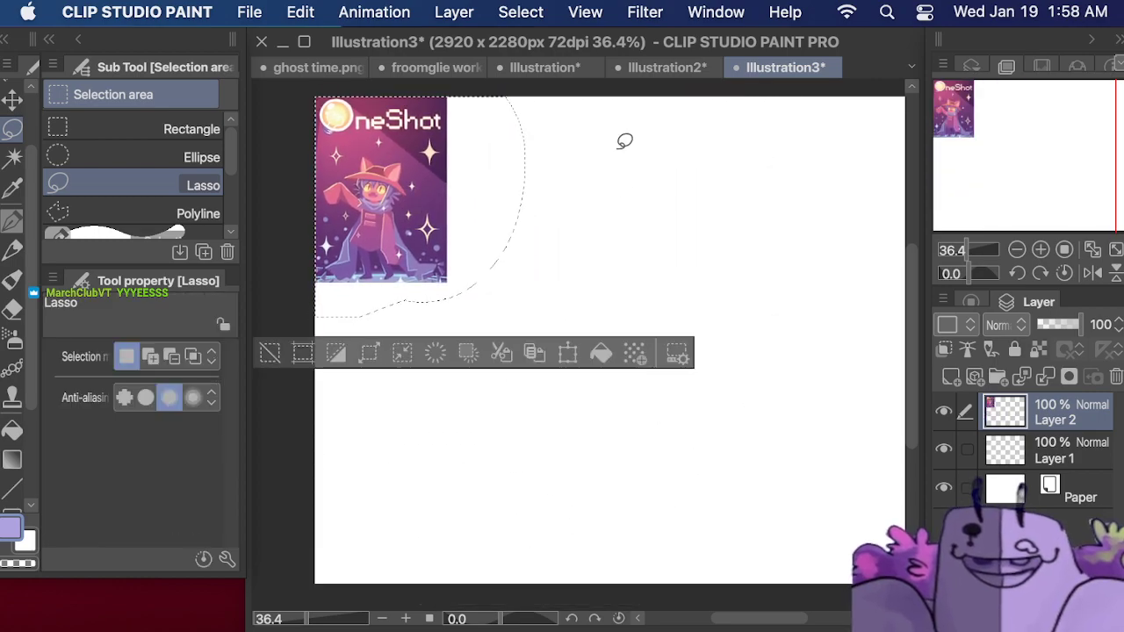
click(640, 235)
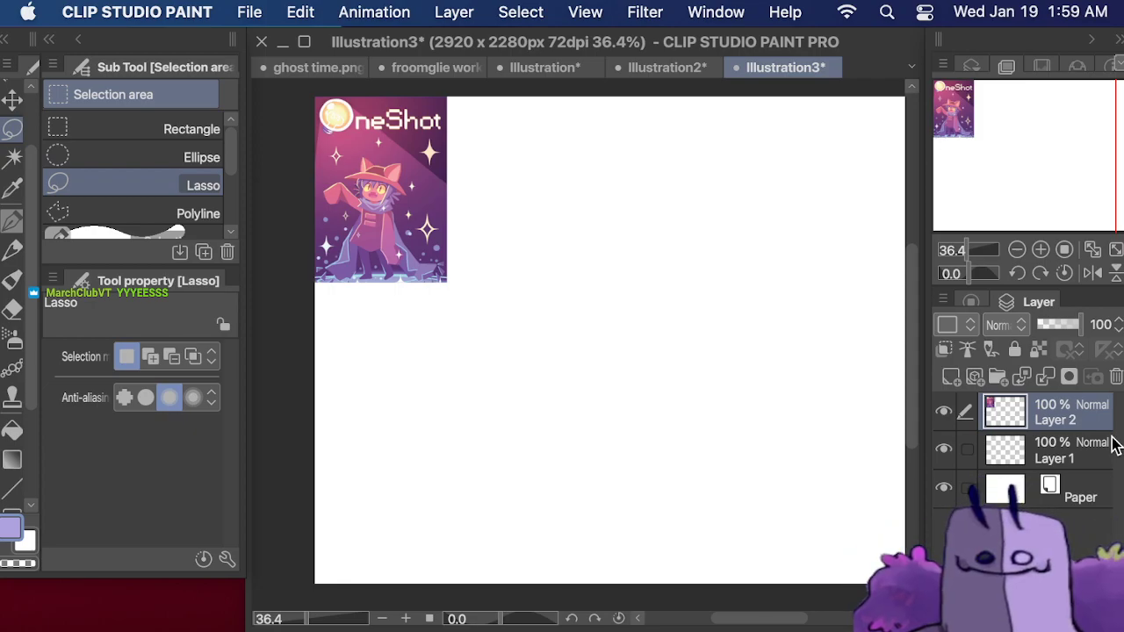
- Sketch a rough head circle with the pen on Layer 1, in the blank area beside the OneShot reference
click(1066, 454)
click(991, 147)
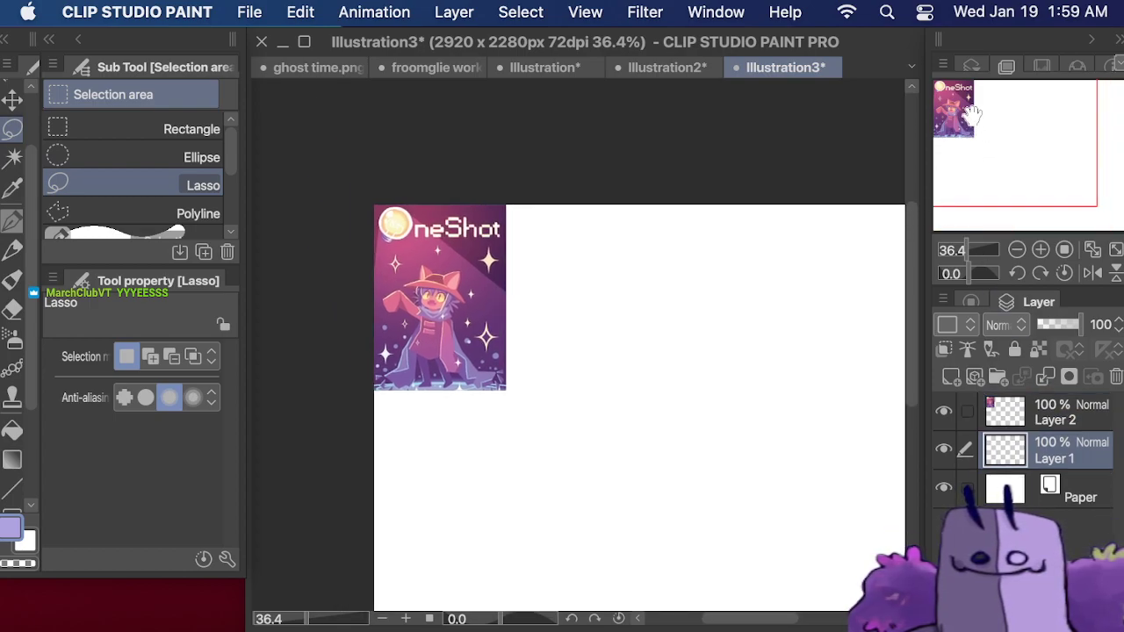
drag(970, 249, 974, 249)
drag(1017, 139, 979, 118)
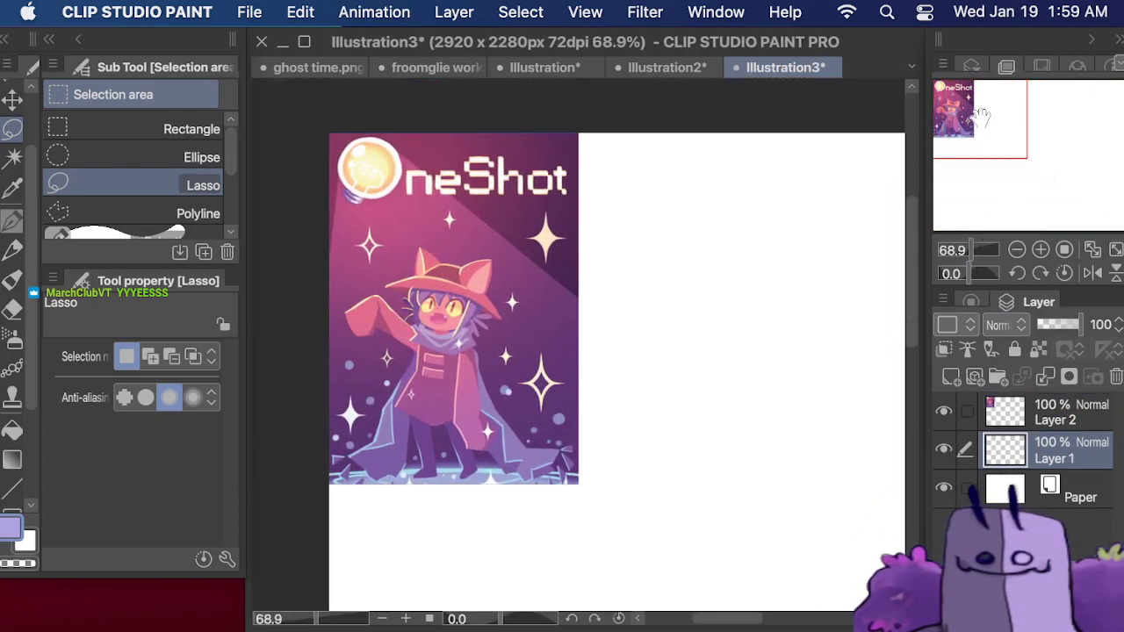
click(12, 221)
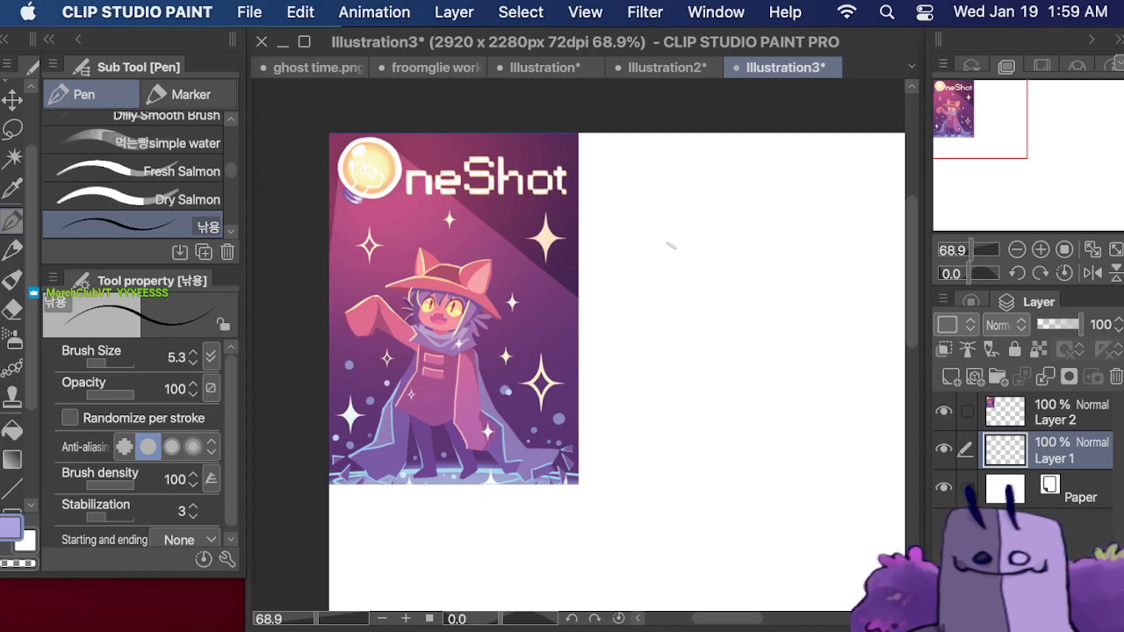
mouse_move(670, 227)
mouse_down()
mouse_move(661, 260)
mouse_move(679, 290)
mouse_move(662, 260)
mouse_move(720, 289)
mouse_move(699, 311)
mouse_move(680, 291)
mouse_move(741, 290)
mouse_move(688, 208)
mouse_move(669, 230)
mouse_move(731, 204)
mouse_move(766, 248)
mouse_move(746, 288)
mouse_up()
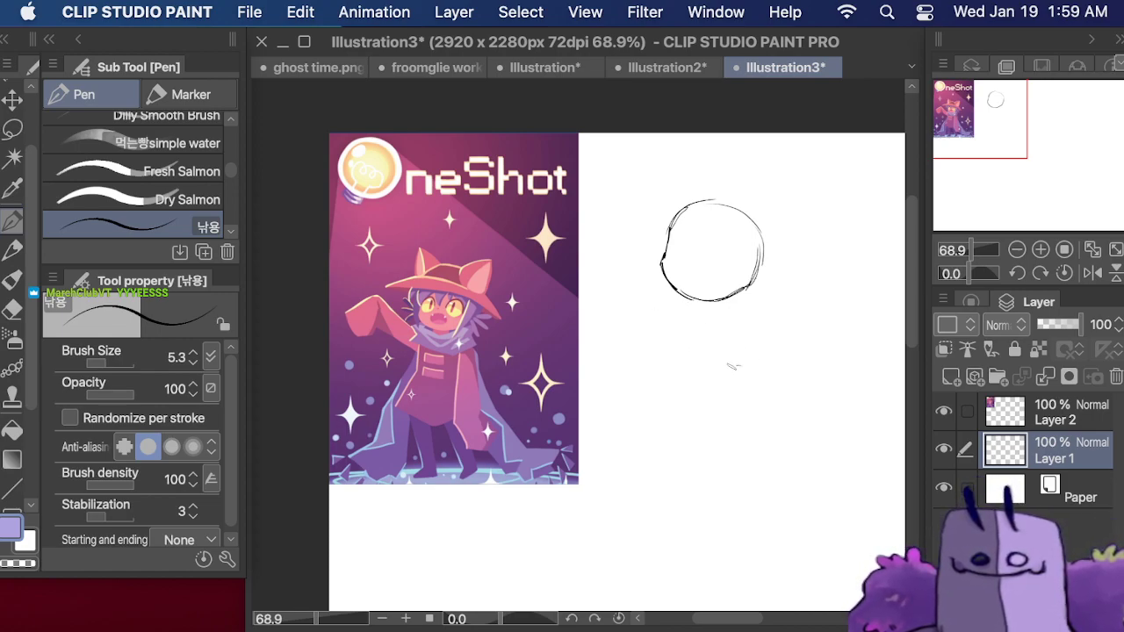
- Sketch the outline of the bent, raised sleeve with a small cuff shape below the head circle
mouse_move(735, 367)
mouse_down()
mouse_move(692, 393)
mouse_move(749, 365)
mouse_up()
mouse_move(681, 347)
mouse_down()
mouse_move(634, 355)
mouse_move(682, 390)
mouse_move(633, 359)
mouse_move(727, 356)
mouse_up()
drag(730, 361, 719, 370)
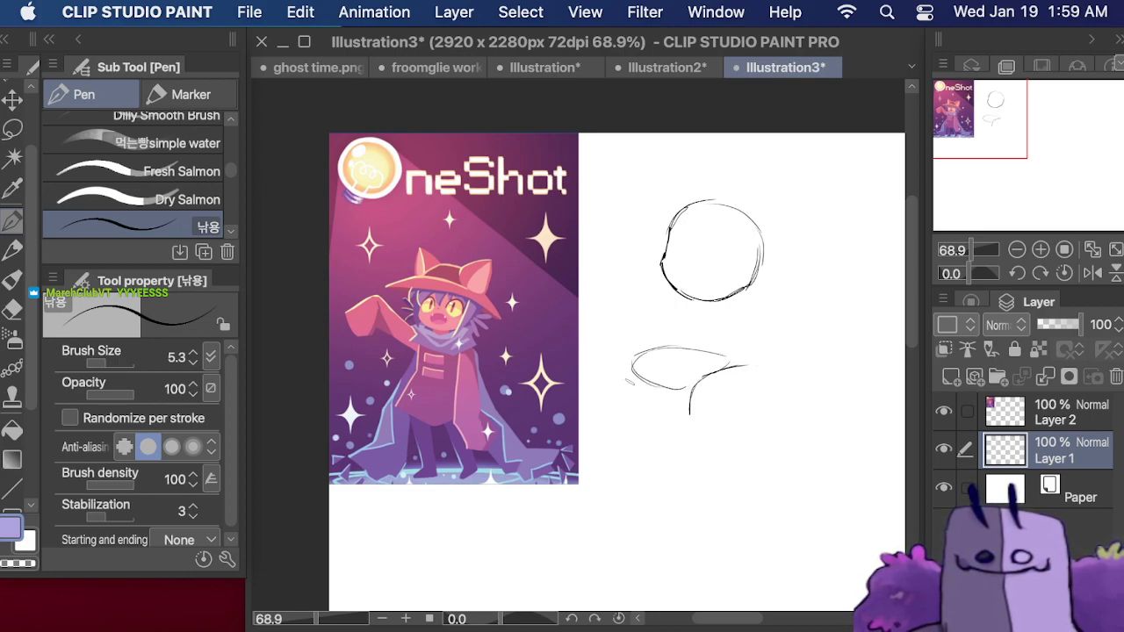
mouse_move(632, 360)
mouse_down()
mouse_move(619, 426)
mouse_move(649, 441)
mouse_move(625, 439)
mouse_move(655, 445)
mouse_move(692, 411)
mouse_up()
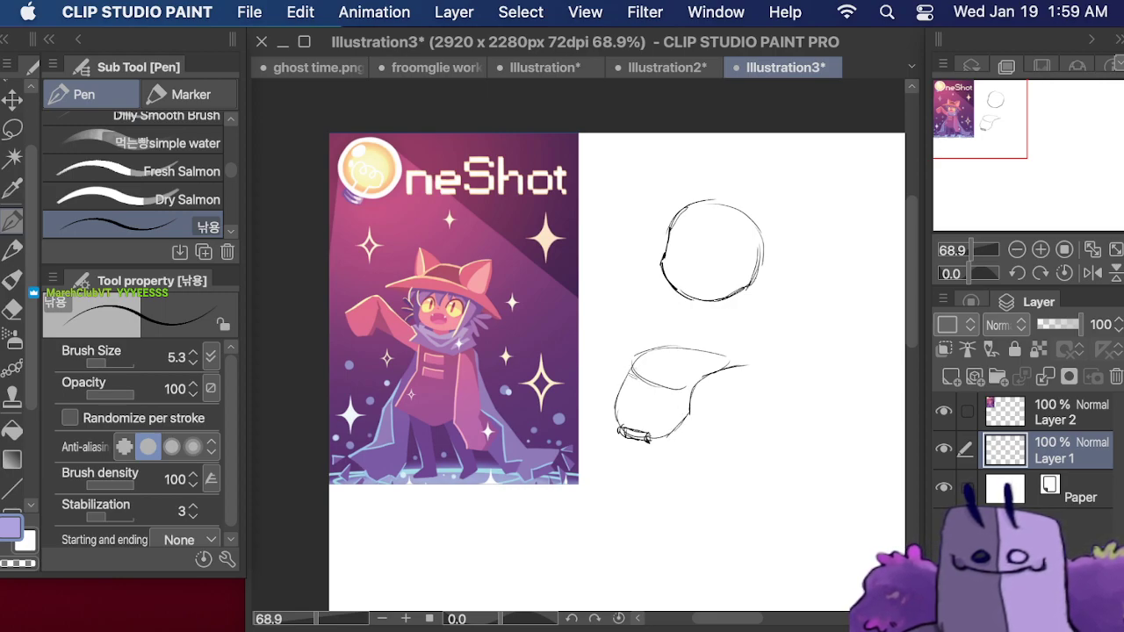
- Add inner fold lines, a lower edge and an outer contour to the sleeve sketch
drag(632, 374, 634, 397)
mouse_move(630, 389)
mouse_down()
mouse_move(691, 404)
mouse_move(653, 422)
mouse_move(650, 437)
mouse_up()
mouse_move(643, 442)
mouse_down()
mouse_move(698, 430)
mouse_move(689, 438)
mouse_up()
mouse_move(635, 398)
mouse_down()
mouse_move(640, 431)
mouse_move(695, 441)
mouse_up()
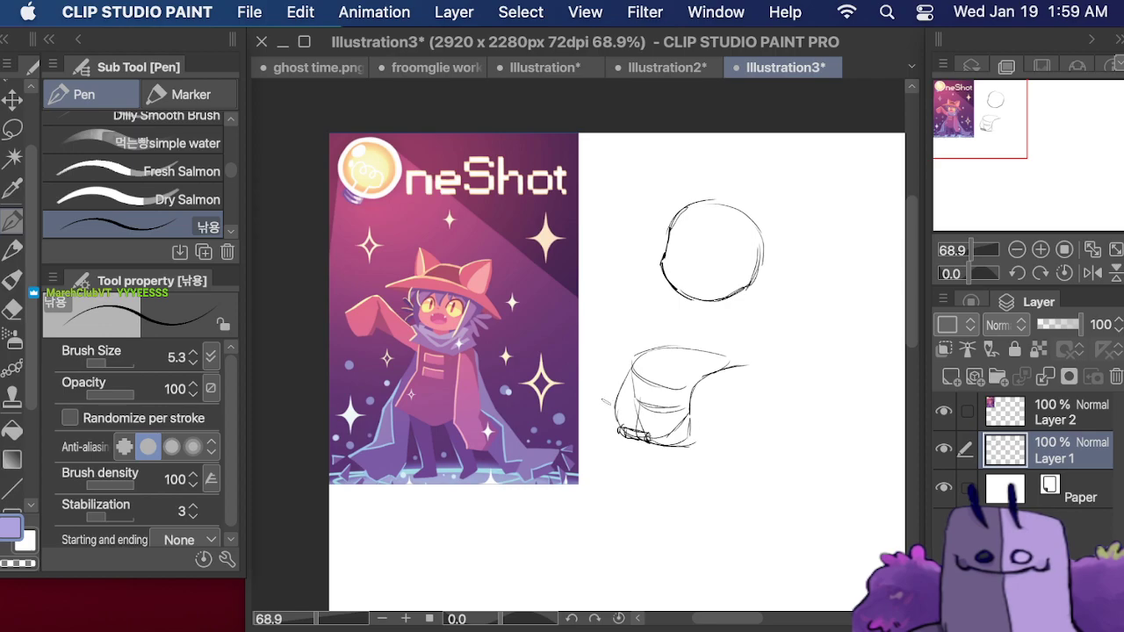
mouse_move(622, 379)
mouse_down()
mouse_move(601, 391)
mouse_move(606, 435)
mouse_up()
mouse_move(601, 409)
mouse_down()
mouse_move(607, 430)
mouse_move(621, 383)
mouse_up()
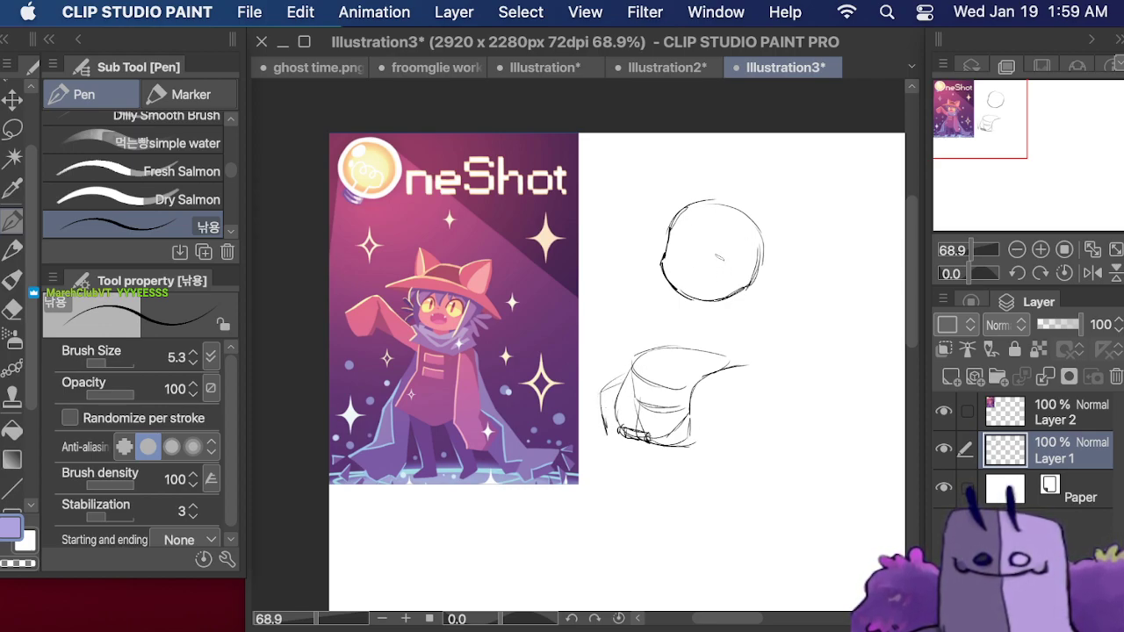
mouse_move(720, 262)
mouse_down()
mouse_move(727, 239)
mouse_move(743, 240)
mouse_move(738, 272)
mouse_move(749, 253)
mouse_move(719, 269)
mouse_up()
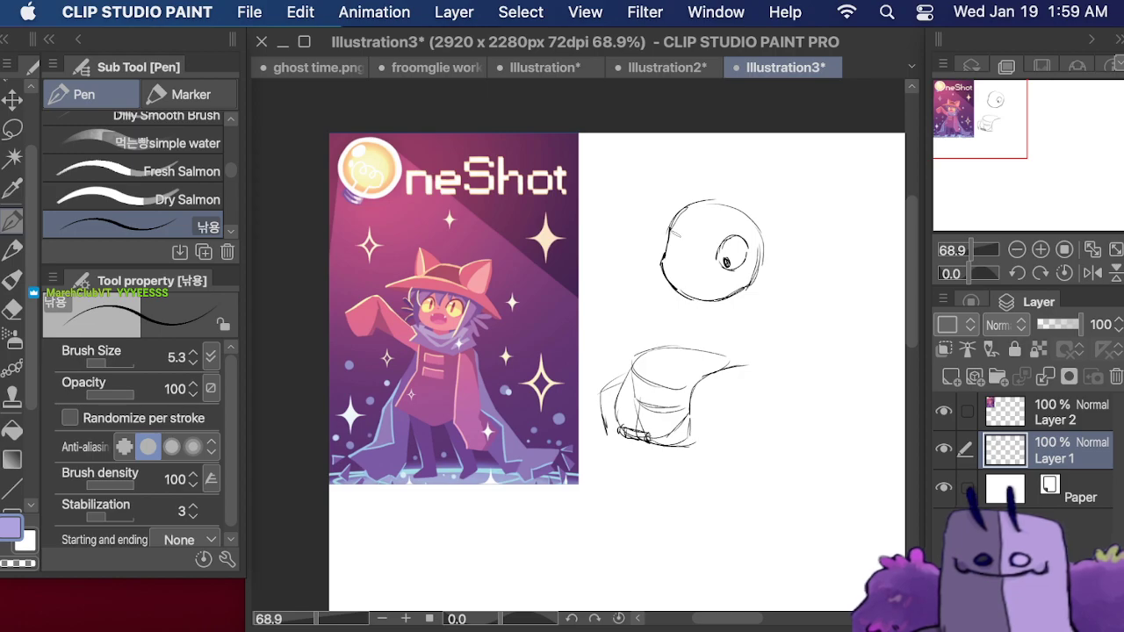
mouse_move(673, 230)
mouse_down()
mouse_move(689, 255)
mouse_move(670, 263)
mouse_move(708, 274)
mouse_up()
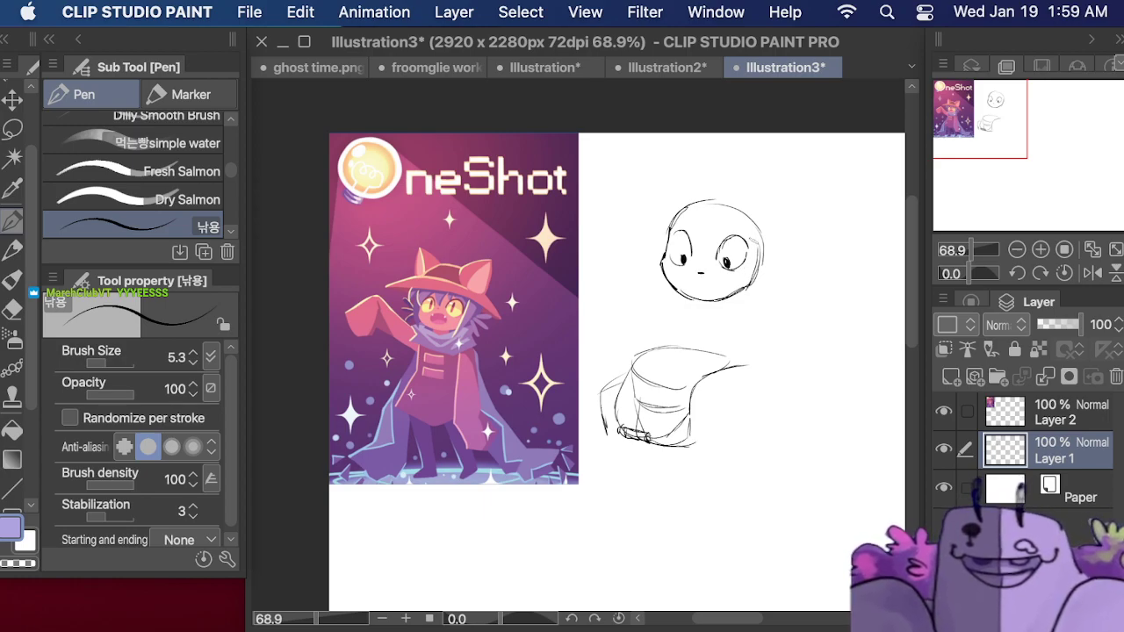
key(super+z)
key(super+z)
key(super+z)
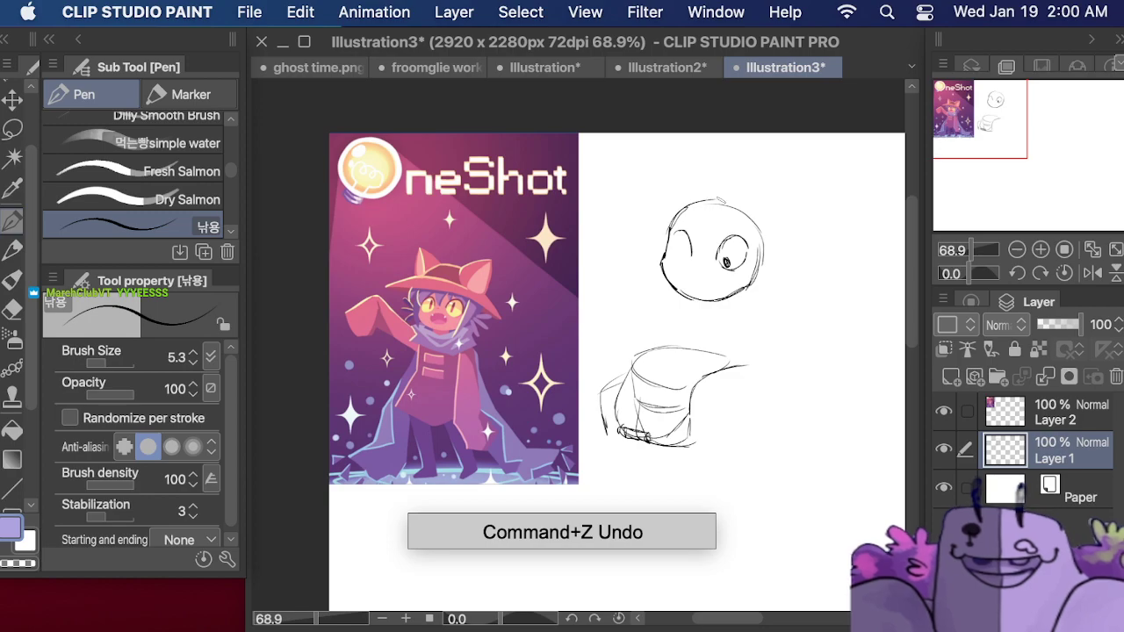
key(super+z)
key(super+z)
key(super+z)
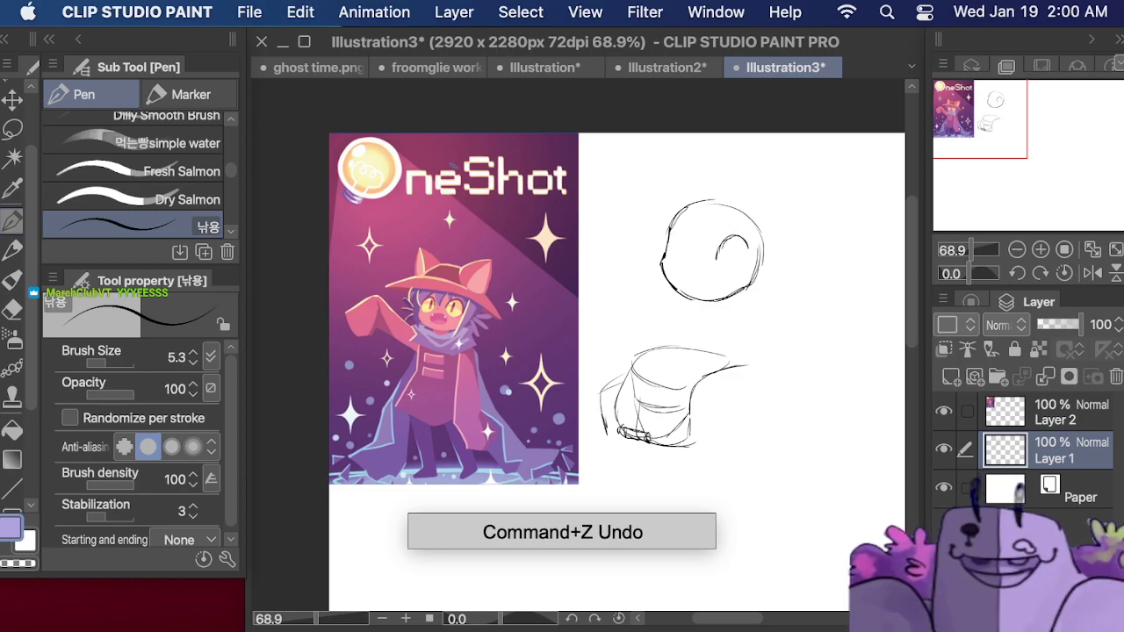
- Draw the eye in the right half of the head circle with a thick upper arc and a curved lower edge
mouse_move(719, 260)
mouse_down()
mouse_move(729, 238)
mouse_move(749, 248)
mouse_up()
drag(731, 238, 739, 238)
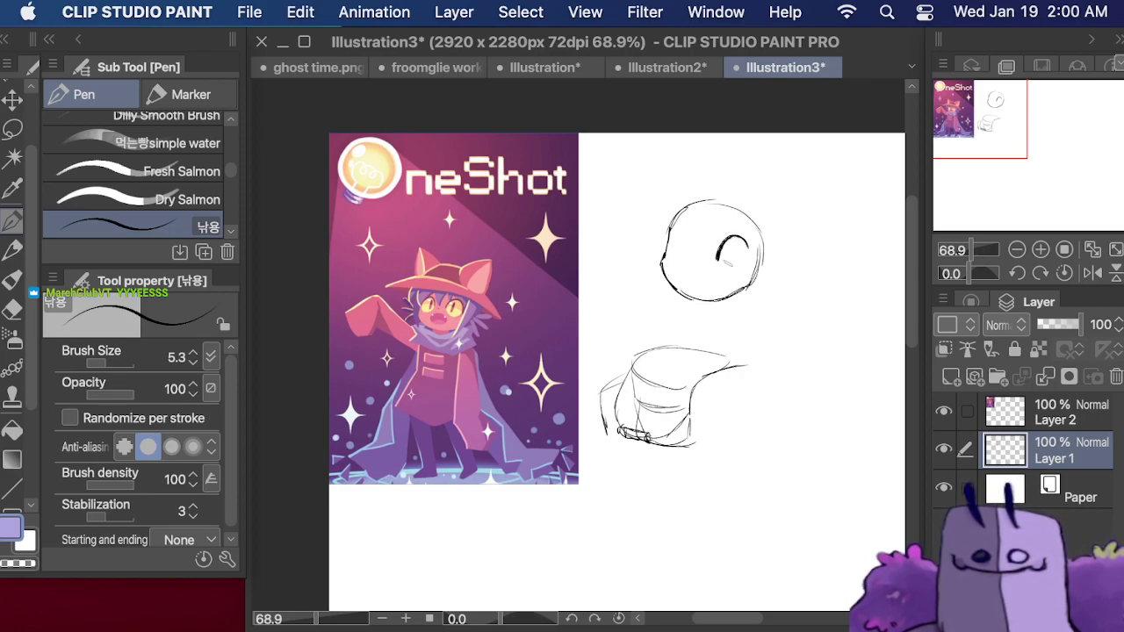
mouse_move(719, 266)
mouse_down()
mouse_move(734, 271)
mouse_move(748, 256)
mouse_move(722, 268)
mouse_up()
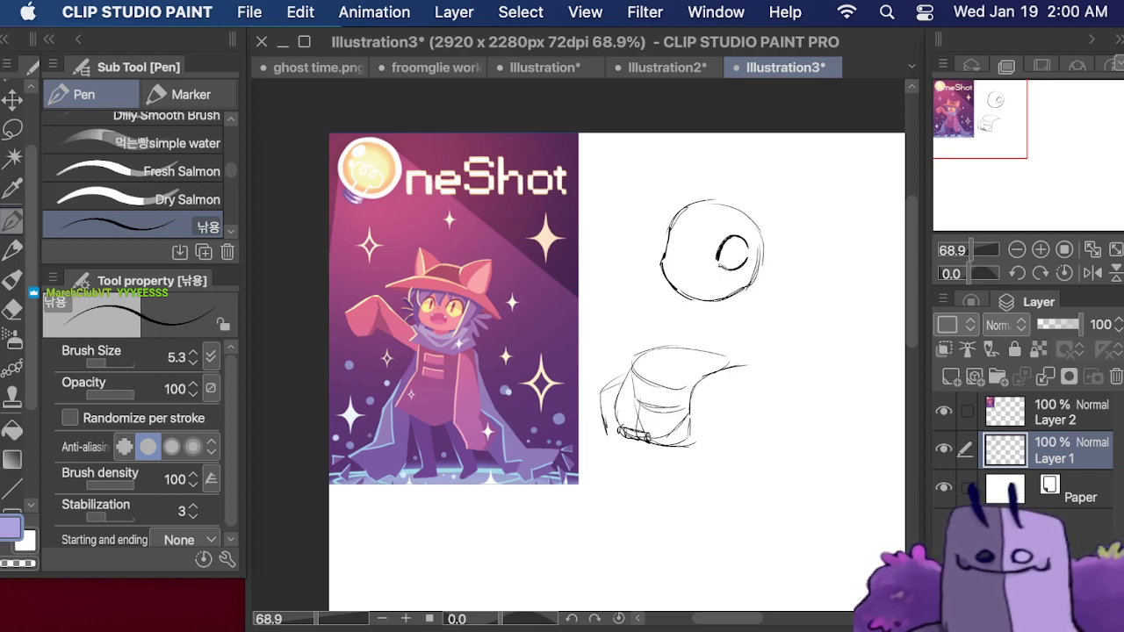
drag(681, 234, 696, 260)
drag(677, 236, 694, 246)
drag(686, 257, 695, 263)
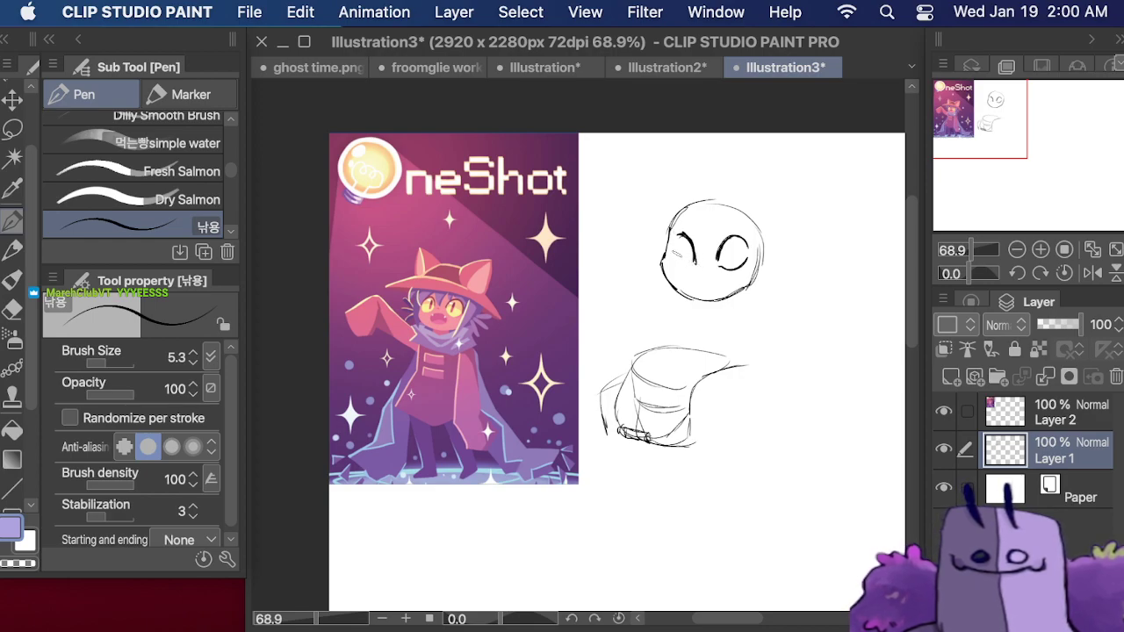
key(super+z)
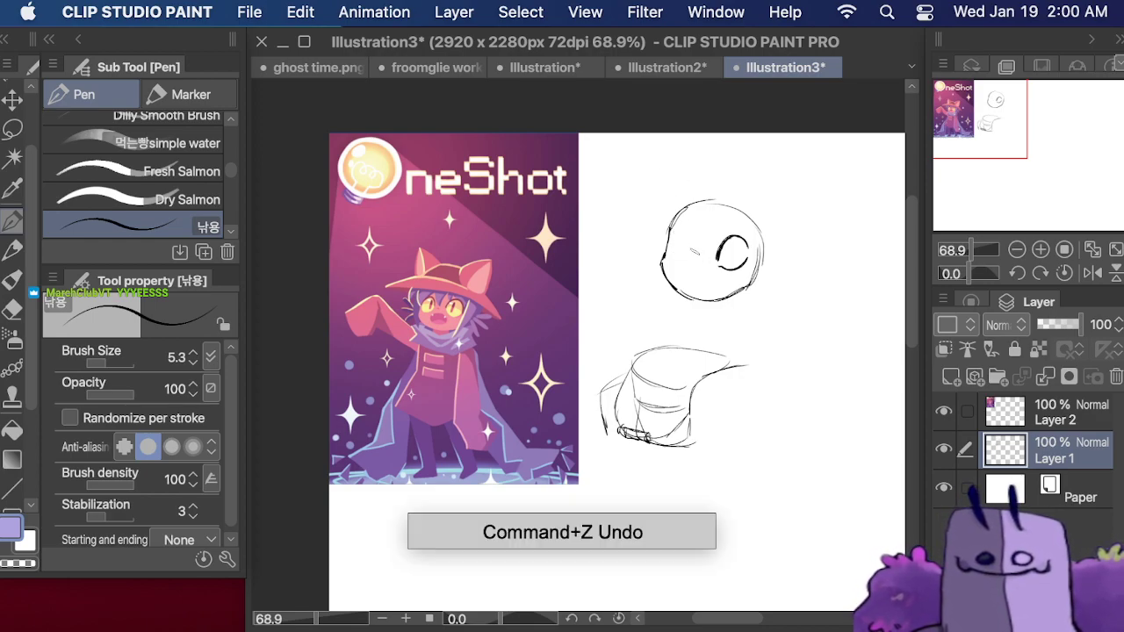
- Draw the second eye in the head circle, then add narrow pupils, a small nose and an open fanged mouth
mouse_move(678, 231)
mouse_down()
mouse_move(694, 260)
mouse_move(674, 234)
mouse_move(694, 257)
mouse_move(677, 269)
mouse_up()
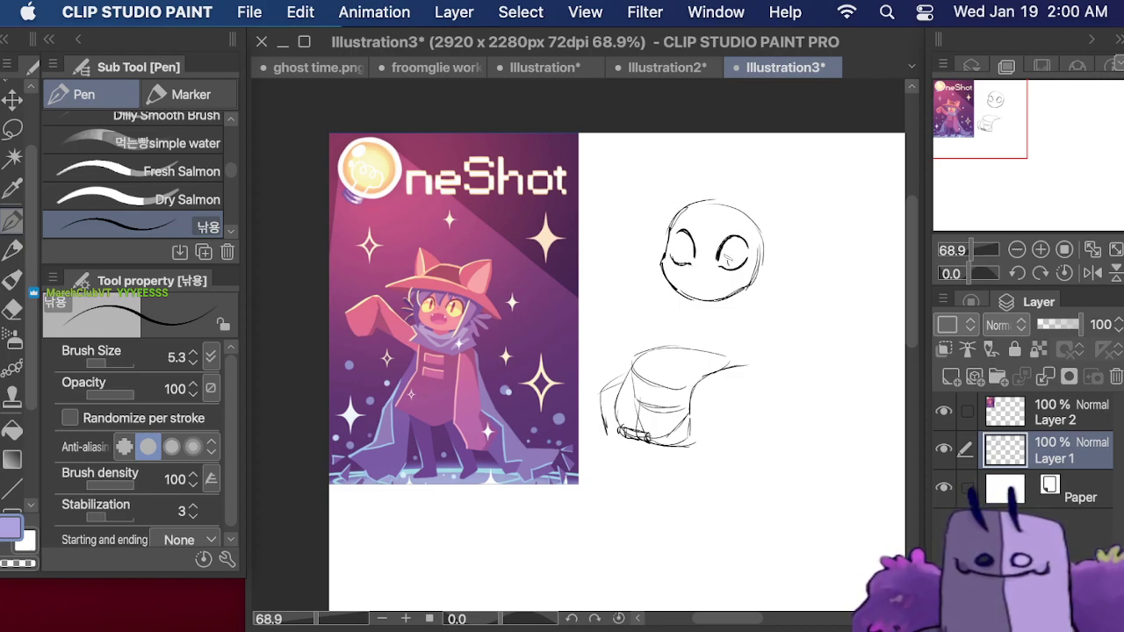
key(super+z)
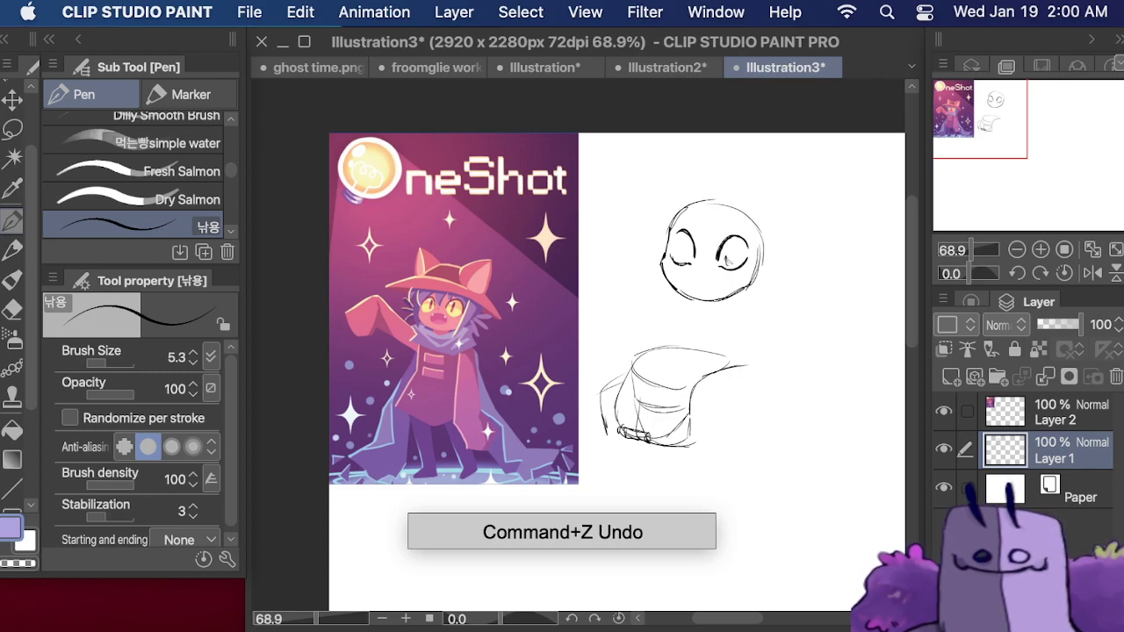
mouse_move(728, 254)
mouse_down()
mouse_move(729, 267)
mouse_move(686, 257)
mouse_up()
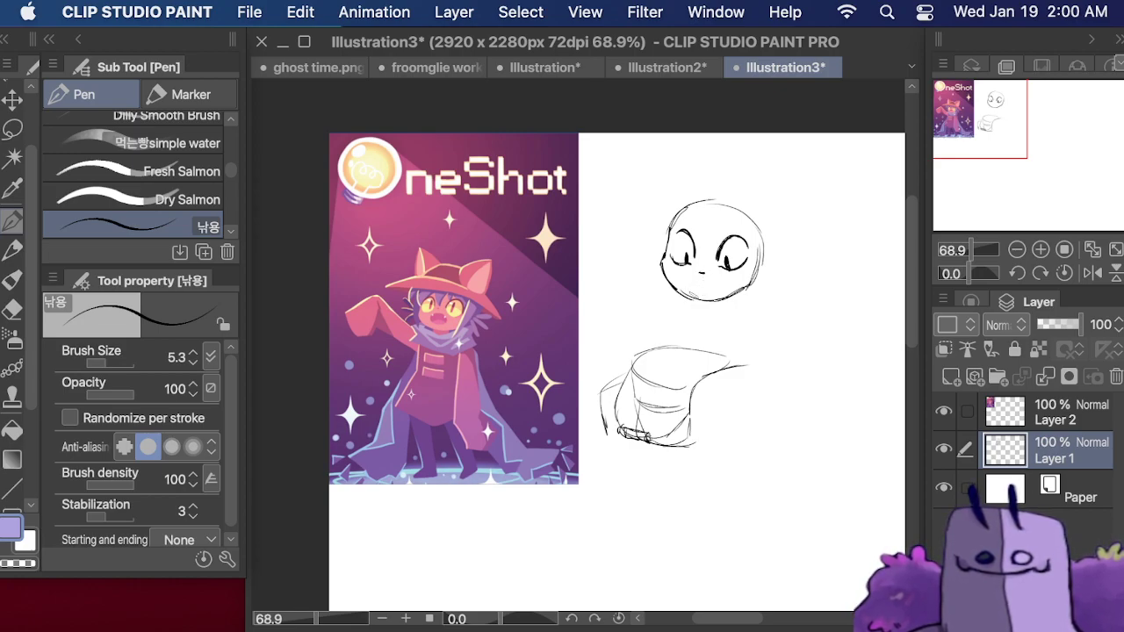
mouse_move(701, 300)
mouse_down()
mouse_move(687, 292)
mouse_move(721, 290)
mouse_move(713, 301)
mouse_up()
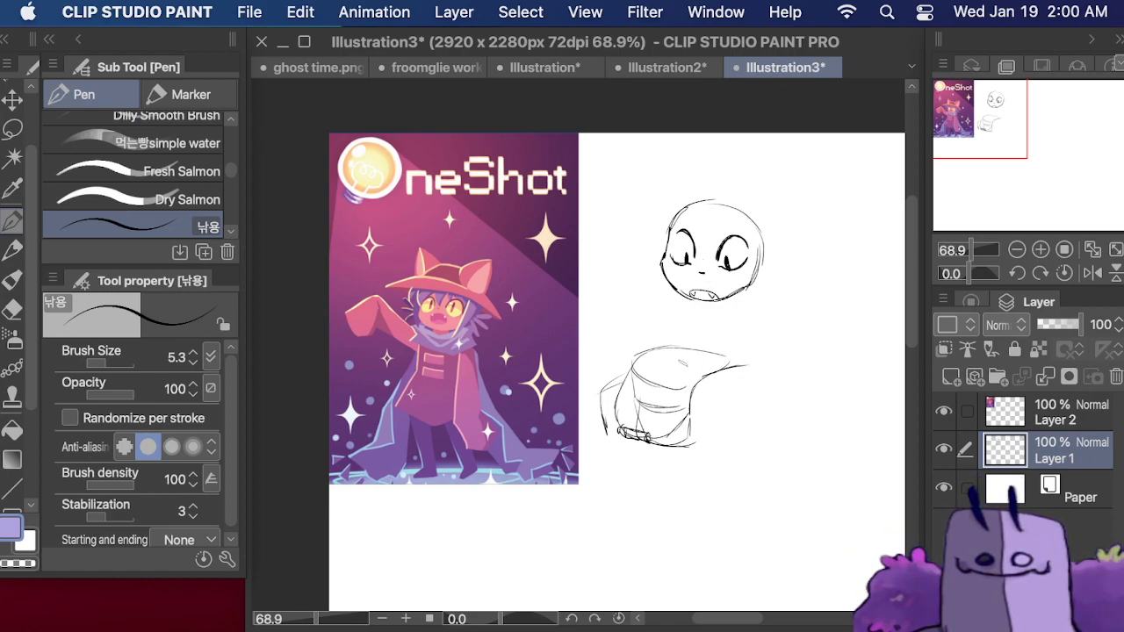
- Sketch a small leafy sprout and an inner rim inside the opening of the pot-shaped form below the head
mouse_move(688, 359)
mouse_down()
mouse_move(689, 331)
mouse_move(693, 348)
mouse_move(692, 336)
mouse_move(708, 343)
mouse_move(702, 350)
mouse_up()
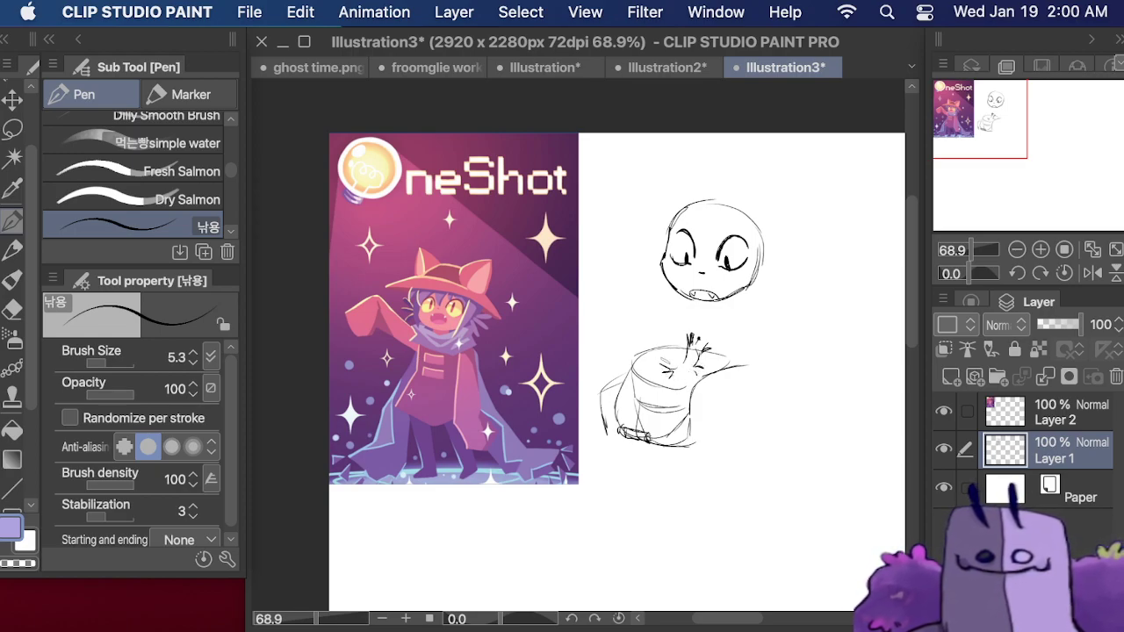
mouse_move(667, 361)
mouse_down()
mouse_move(678, 379)
mouse_move(689, 356)
mouse_move(706, 377)
mouse_up()
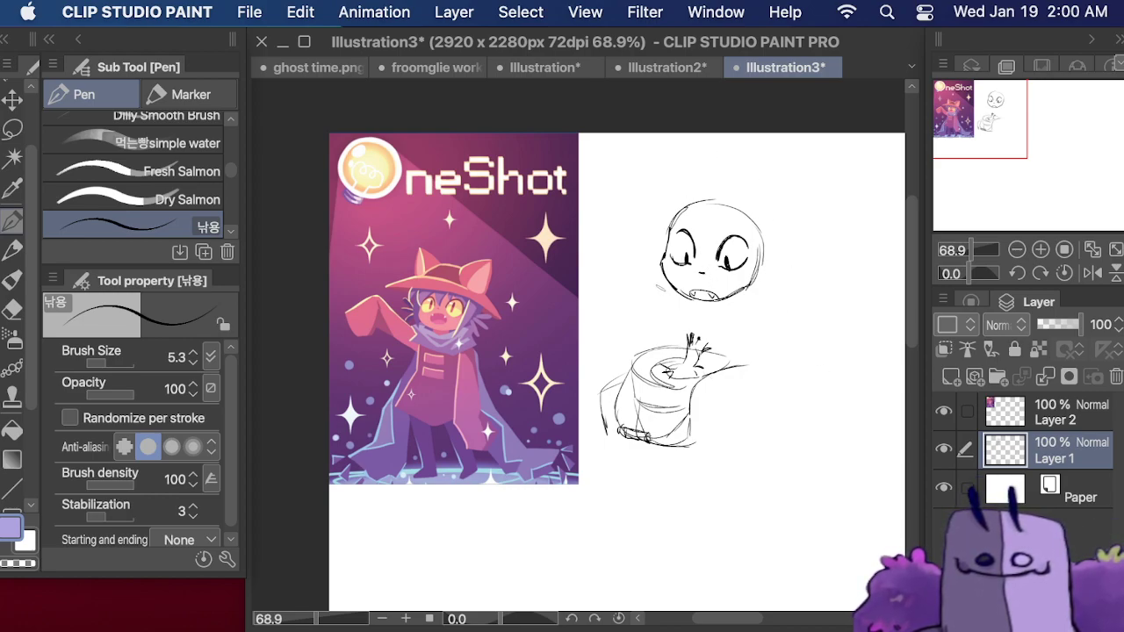
- Sketch the pointed scarf around the neck and the wide draped sleeve with its lower hem beside the pot
mouse_move(656, 288)
mouse_down()
mouse_move(646, 316)
mouse_move(663, 334)
mouse_move(742, 309)
mouse_move(736, 326)
mouse_move(771, 306)
mouse_move(777, 283)
mouse_move(789, 439)
mouse_up()
mouse_move(753, 374)
mouse_down()
mouse_move(776, 415)
mouse_move(779, 403)
mouse_move(755, 434)
mouse_move(759, 483)
mouse_up()
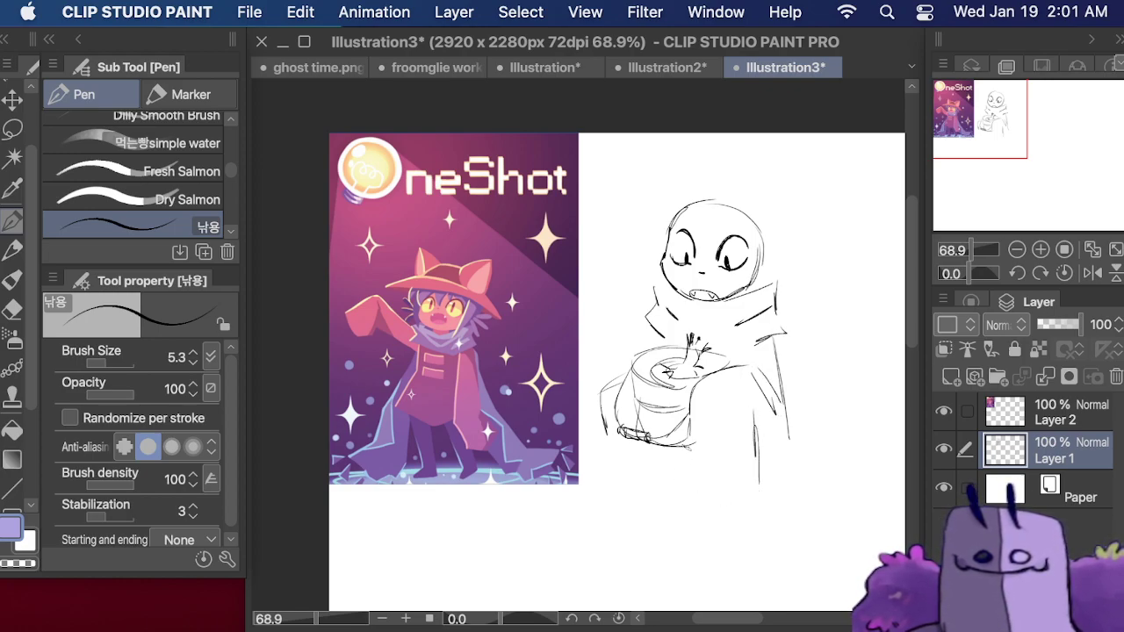
mouse_move(685, 444)
mouse_down()
mouse_move(665, 497)
mouse_move(757, 508)
mouse_move(762, 485)
mouse_move(671, 499)
mouse_up()
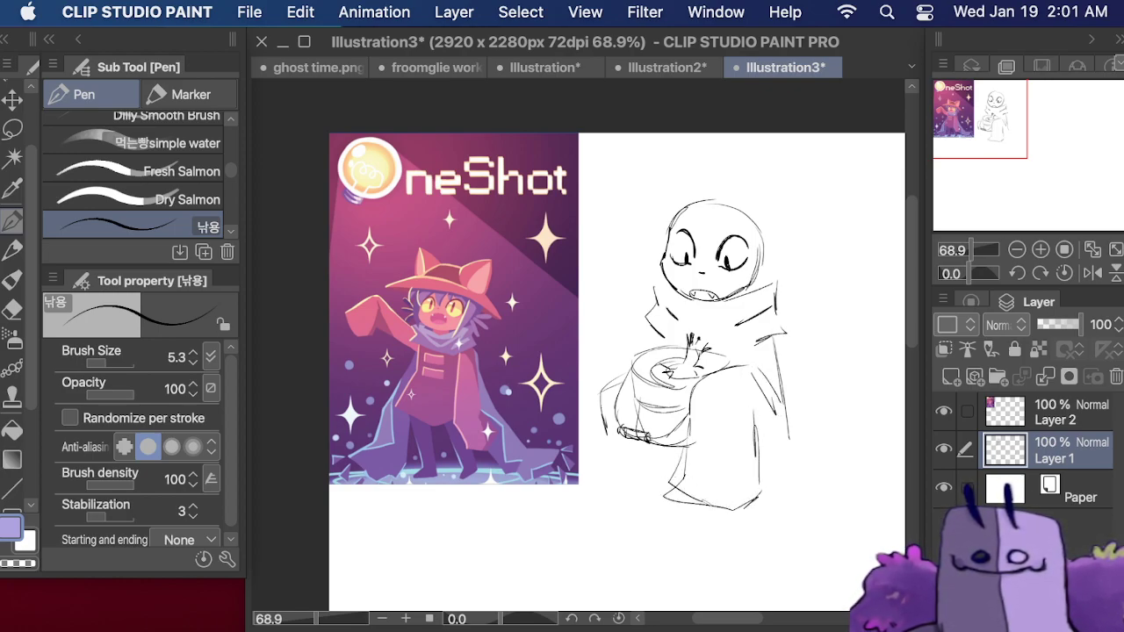
- Sketch the coat's edges beneath the pot and behind the wide sleeve, and add small strokes to the sprout
mouse_move(605, 430)
mouse_down()
mouse_move(579, 461)
mouse_move(635, 492)
mouse_up()
mouse_move(641, 501)
mouse_down()
mouse_move(653, 452)
mouse_move(649, 491)
mouse_up()
drag(660, 448, 654, 497)
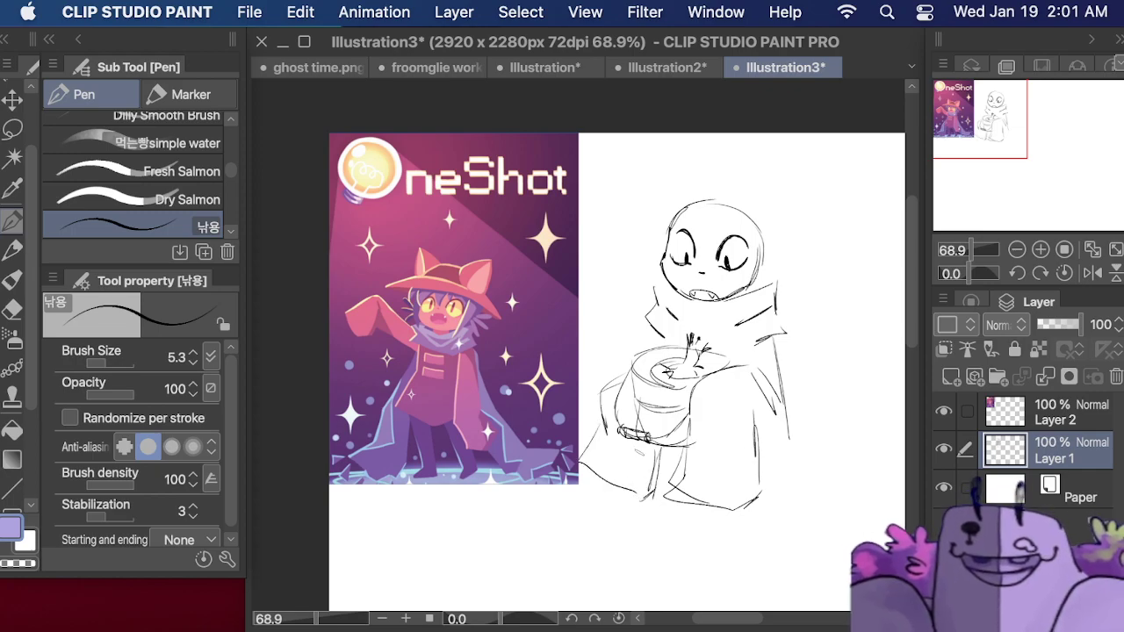
mouse_move(760, 475)
mouse_down()
mouse_move(785, 475)
mouse_move(794, 433)
mouse_move(787, 460)
mouse_up()
drag(690, 352, 684, 365)
drag(698, 354, 701, 369)
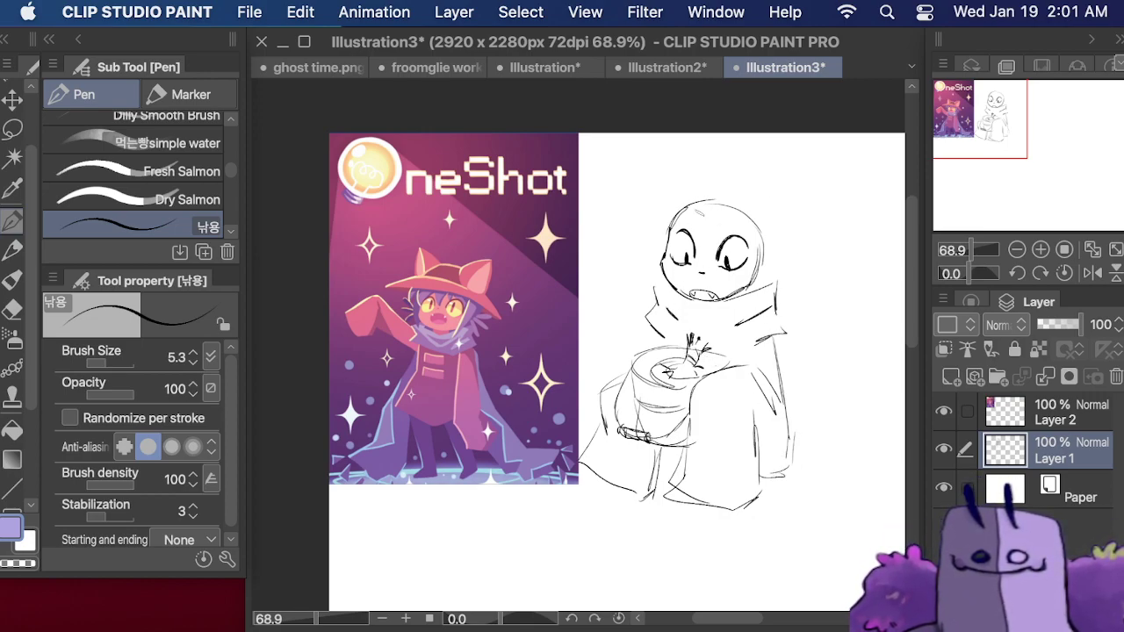
mouse_move(714, 202)
mouse_down()
mouse_move(690, 253)
mouse_move(709, 260)
mouse_up()
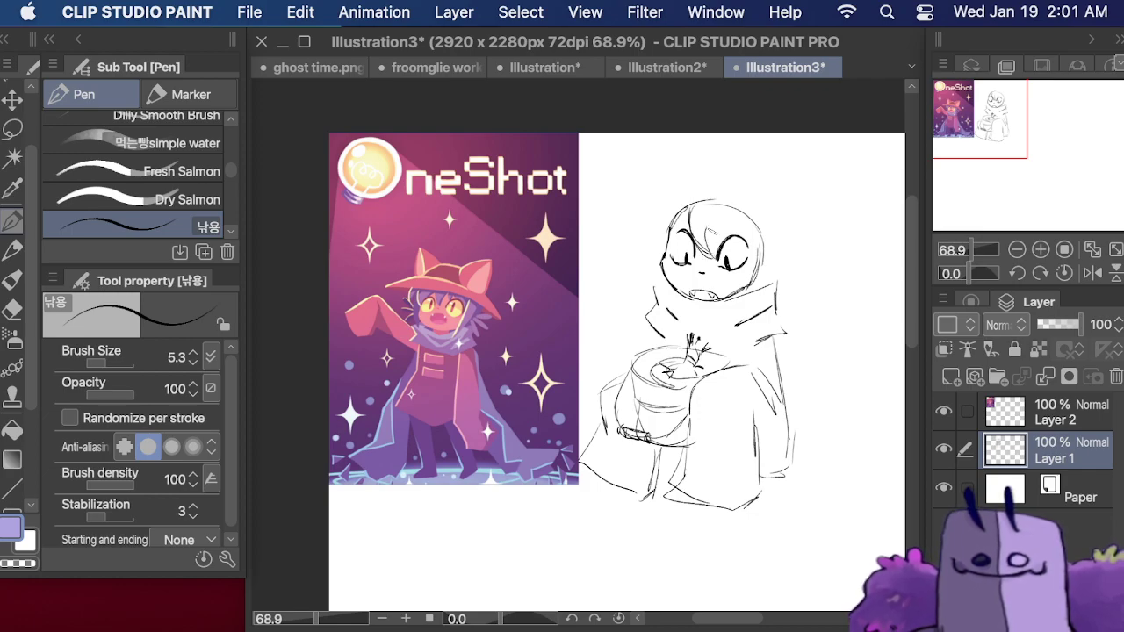
key(super+z)
key(super+z)
key(super+z)
key(super+z)
key(super+z)
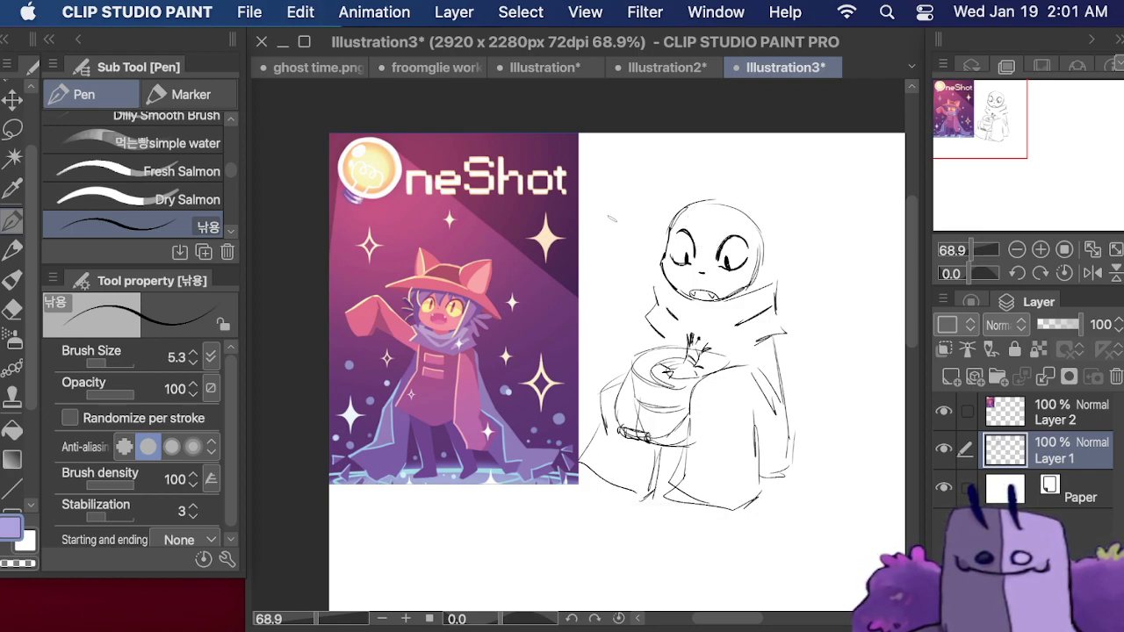
- Sketch a wide slanted hat brim across the head with a rounded crown and two pointed cat ears
mouse_move(615, 212)
mouse_down()
mouse_move(729, 234)
mouse_move(836, 273)
mouse_move(615, 213)
mouse_move(658, 200)
mouse_move(613, 211)
mouse_move(664, 196)
mouse_move(734, 207)
mouse_move(814, 247)
mouse_up()
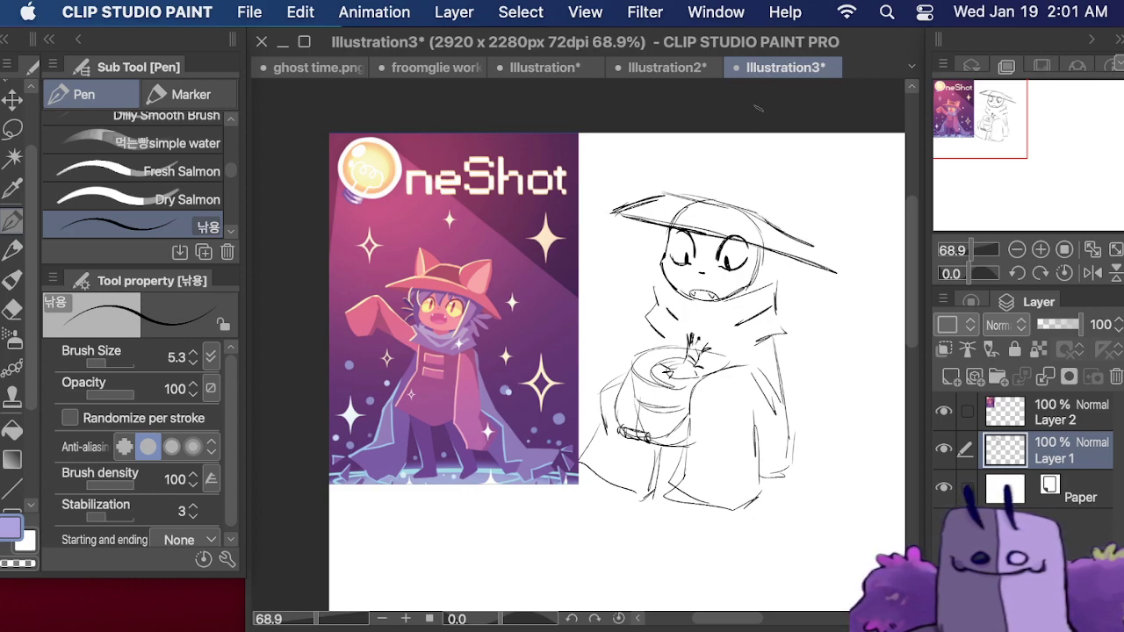
mouse_move(760, 215)
mouse_down()
mouse_move(804, 168)
mouse_move(826, 230)
mouse_move(815, 239)
mouse_move(818, 174)
mouse_up()
drag(665, 190, 680, 140)
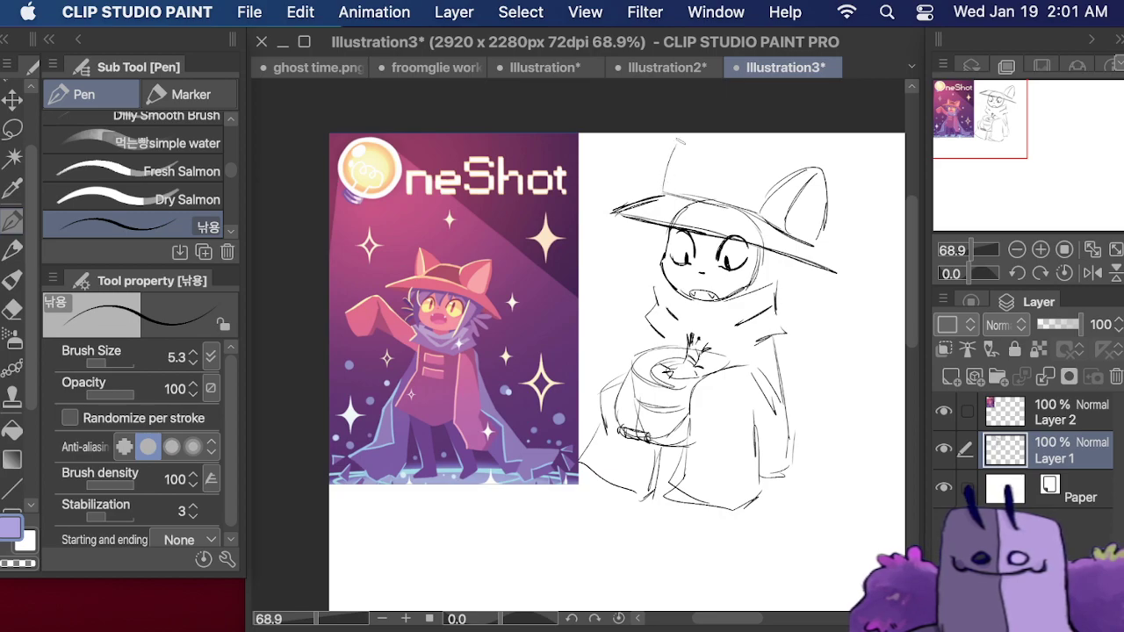
mouse_move(671, 193)
mouse_down()
mouse_move(726, 164)
mouse_move(763, 180)
mouse_up()
drag(676, 142, 708, 167)
mouse_move(674, 134)
mouse_down()
mouse_move(653, 186)
mouse_move(674, 137)
mouse_up()
drag(666, 190, 675, 140)
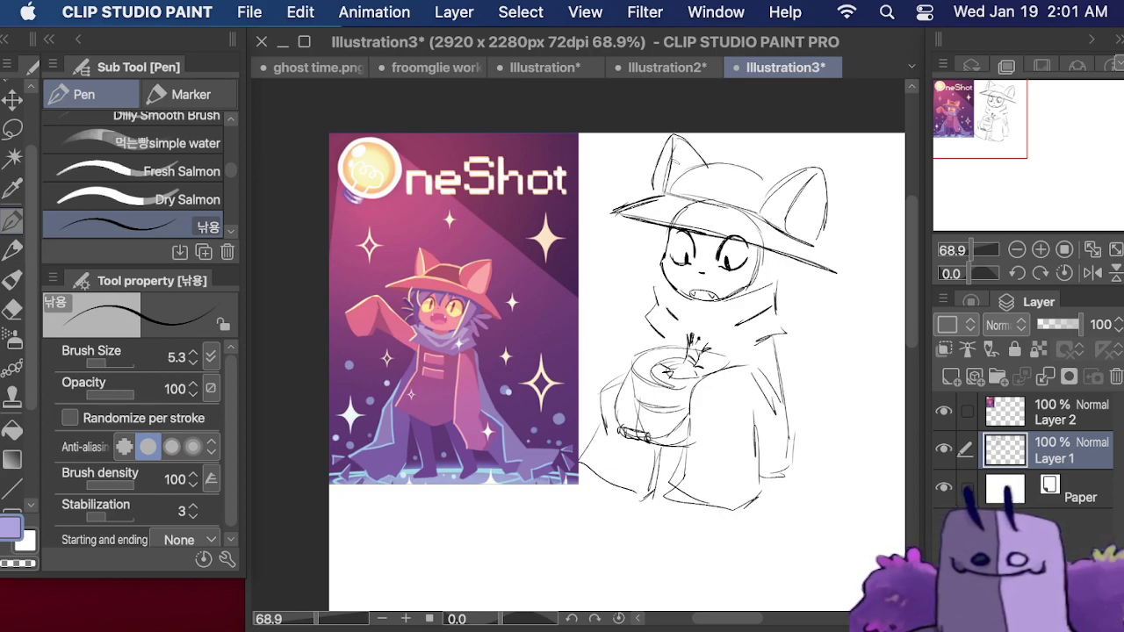
drag(817, 241, 835, 271)
- Draw the fringe under the hat brim and long hair locks framing both sides of the face
drag(746, 285, 757, 290)
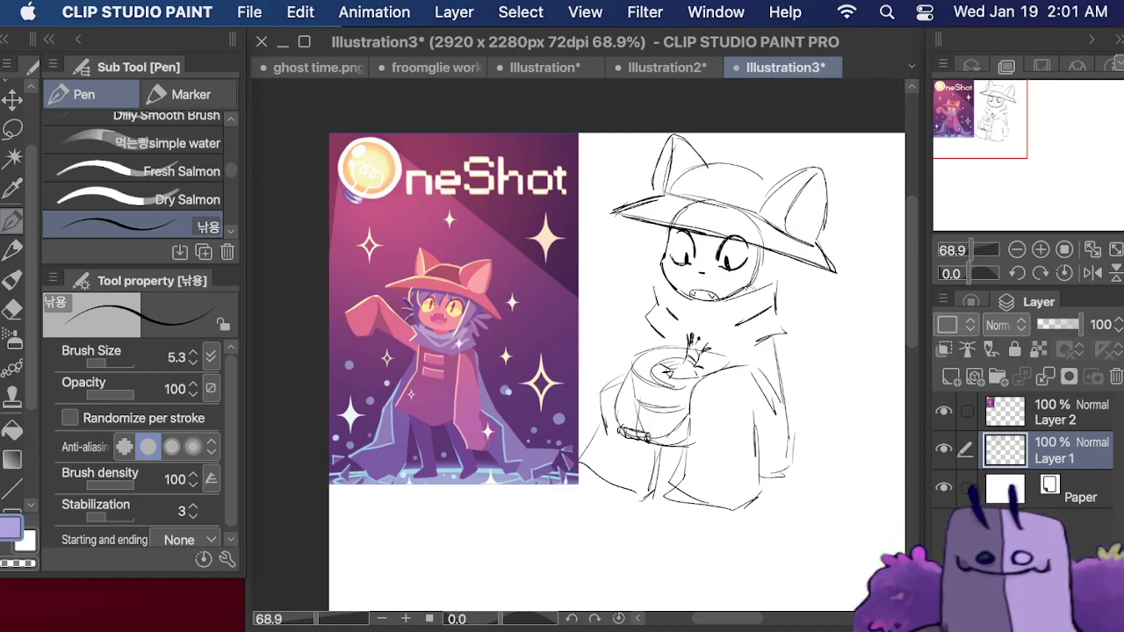
mouse_move(753, 248)
mouse_down()
mouse_move(727, 316)
mouse_move(759, 293)
mouse_move(729, 314)
mouse_up()
drag(728, 315, 767, 293)
drag(776, 253, 763, 296)
drag(777, 253, 752, 304)
drag(753, 225, 761, 233)
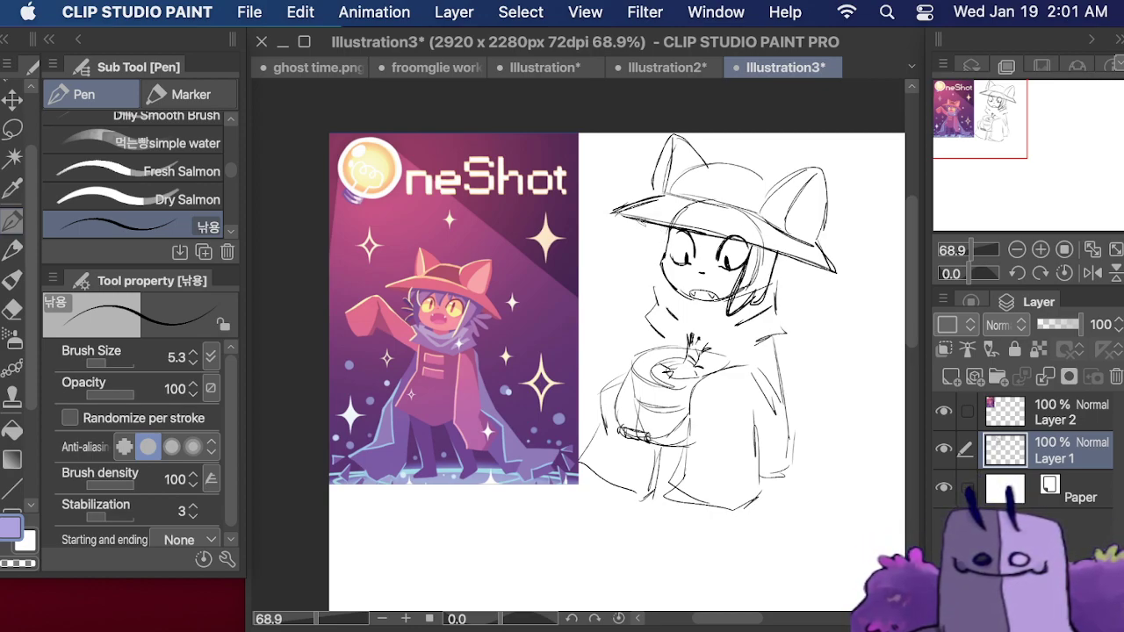
mouse_move(641, 223)
mouse_down()
mouse_move(658, 252)
mouse_move(688, 247)
mouse_move(715, 265)
mouse_move(737, 242)
mouse_move(753, 248)
mouse_up()
drag(723, 246, 752, 260)
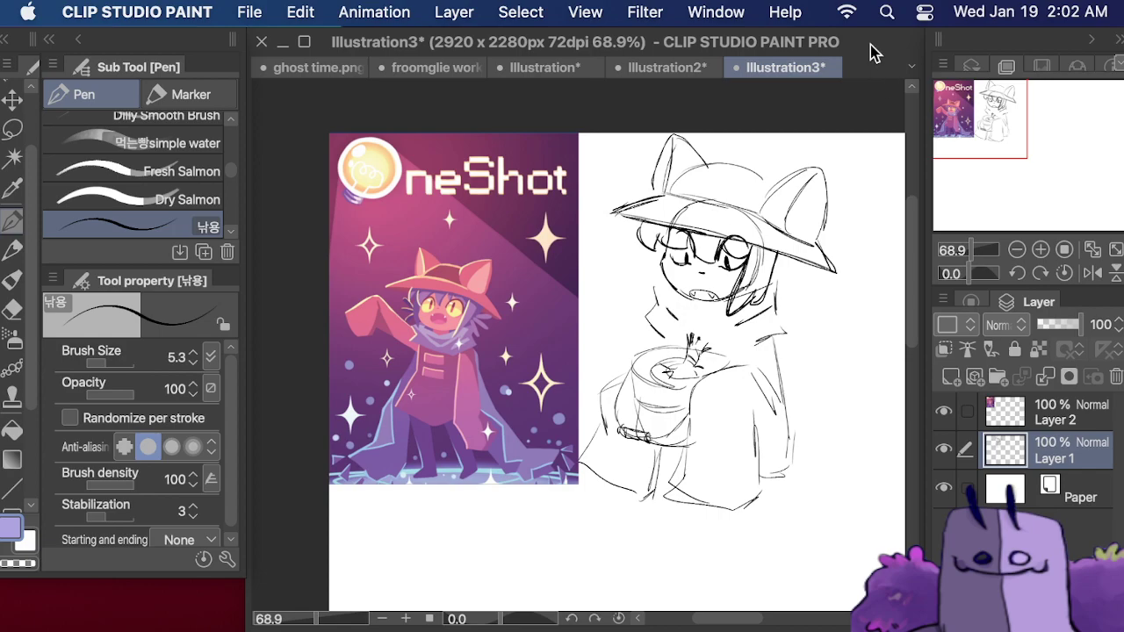
drag(655, 249, 656, 301)
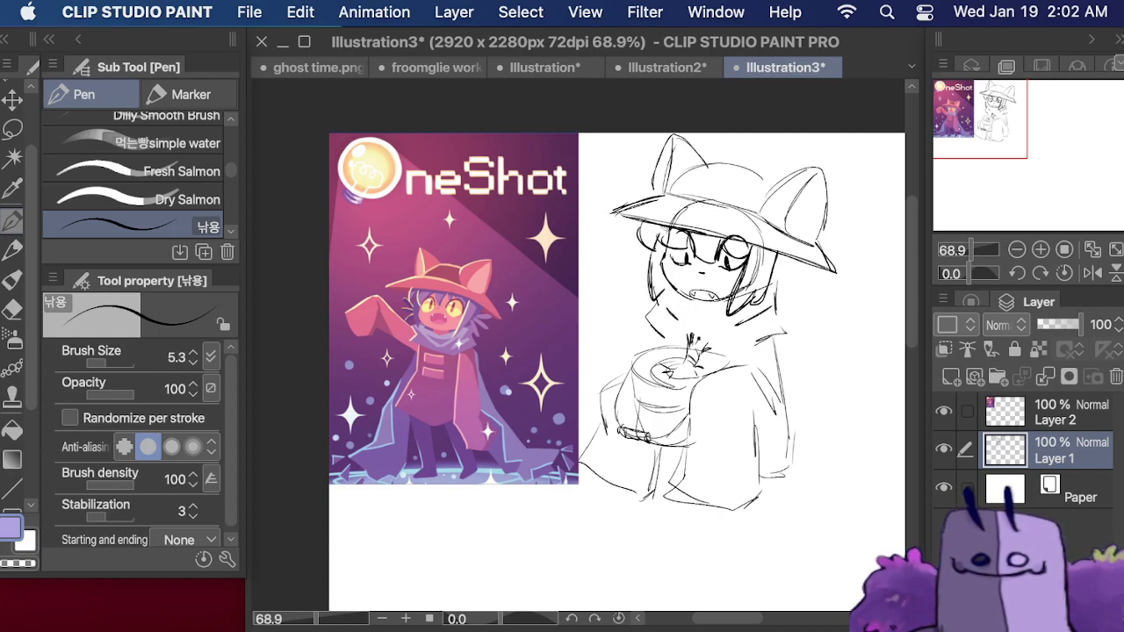
- Add fluffy, feather-like hair tufts sticking out on both sides of the head below the hat
drag(774, 279, 790, 258)
mouse_move(780, 279)
mouse_down()
mouse_move(796, 260)
mouse_move(812, 299)
mouse_move(792, 288)
mouse_up()
mouse_move(793, 289)
mouse_down()
mouse_move(809, 320)
mouse_move(785, 305)
mouse_move(786, 334)
mouse_up()
mouse_move(648, 252)
mouse_down()
mouse_move(625, 271)
mouse_move(645, 269)
mouse_up()
mouse_move(643, 271)
mouse_down()
mouse_move(612, 289)
mouse_move(647, 280)
mouse_move(627, 316)
mouse_up()
drag(627, 317, 649, 301)
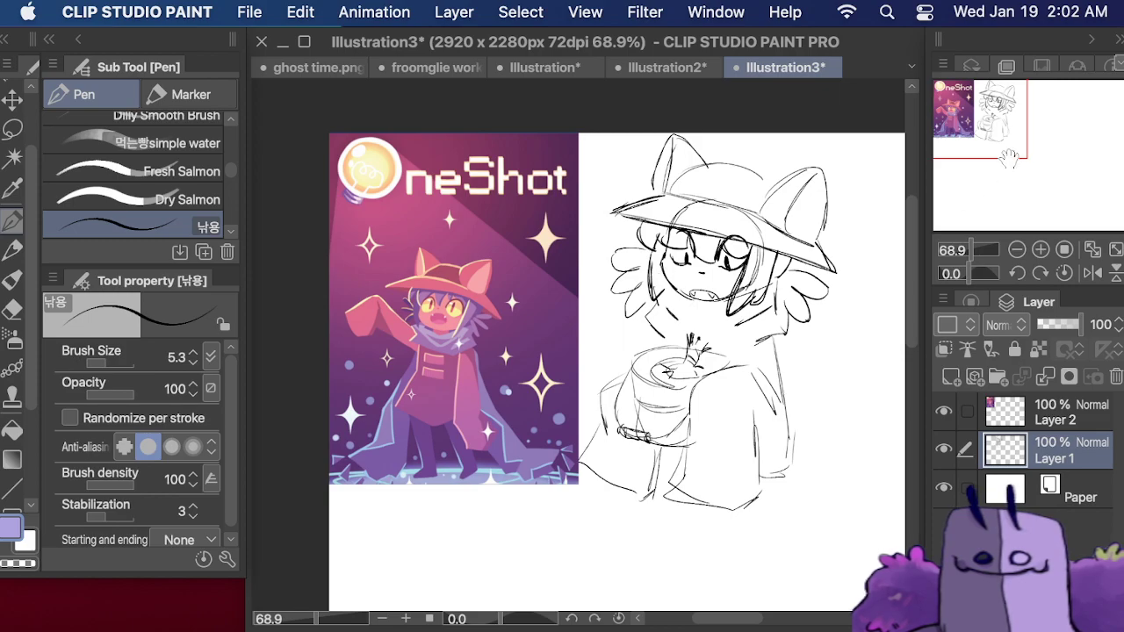
- Draw the shoulder edge under the scarf and the start of the cape line beside the wide sleeve
drag(1006, 126, 1030, 144)
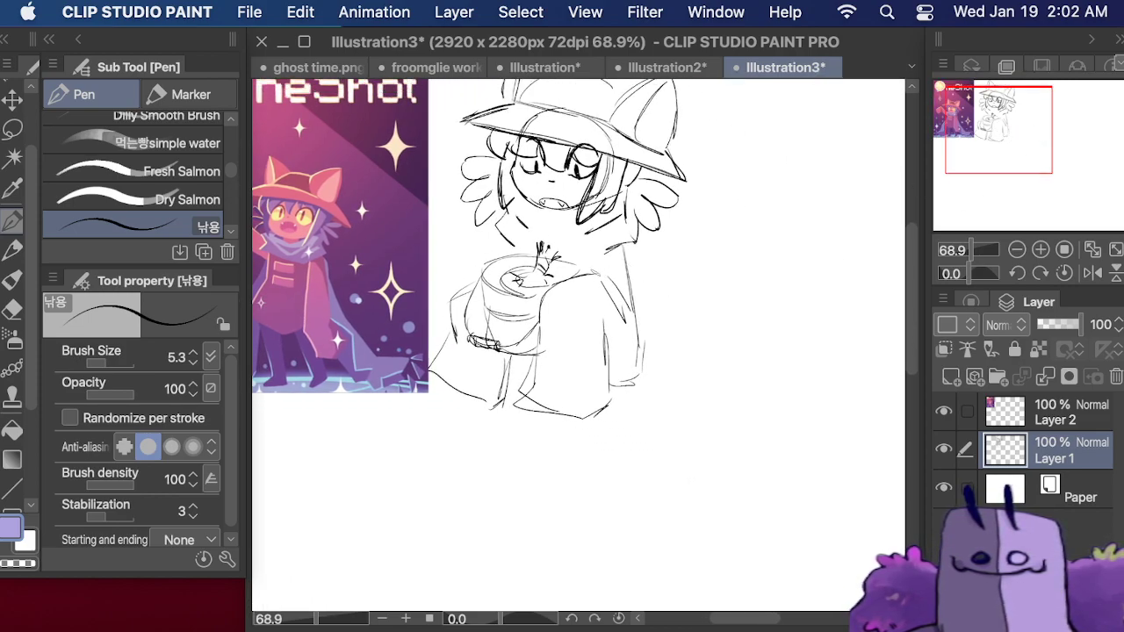
mouse_move(613, 240)
mouse_down()
mouse_move(593, 276)
mouse_move(637, 251)
mouse_up()
drag(633, 244, 644, 294)
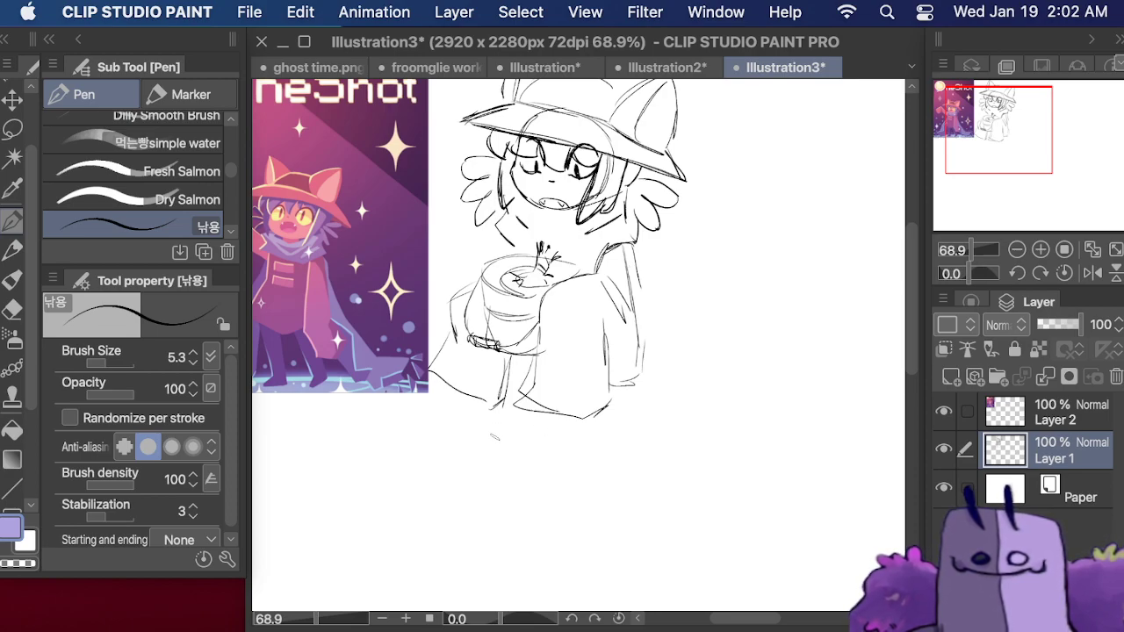
mouse_move(465, 430)
mouse_down()
mouse_move(532, 485)
mouse_move(625, 433)
mouse_up()
drag(566, 474, 619, 444)
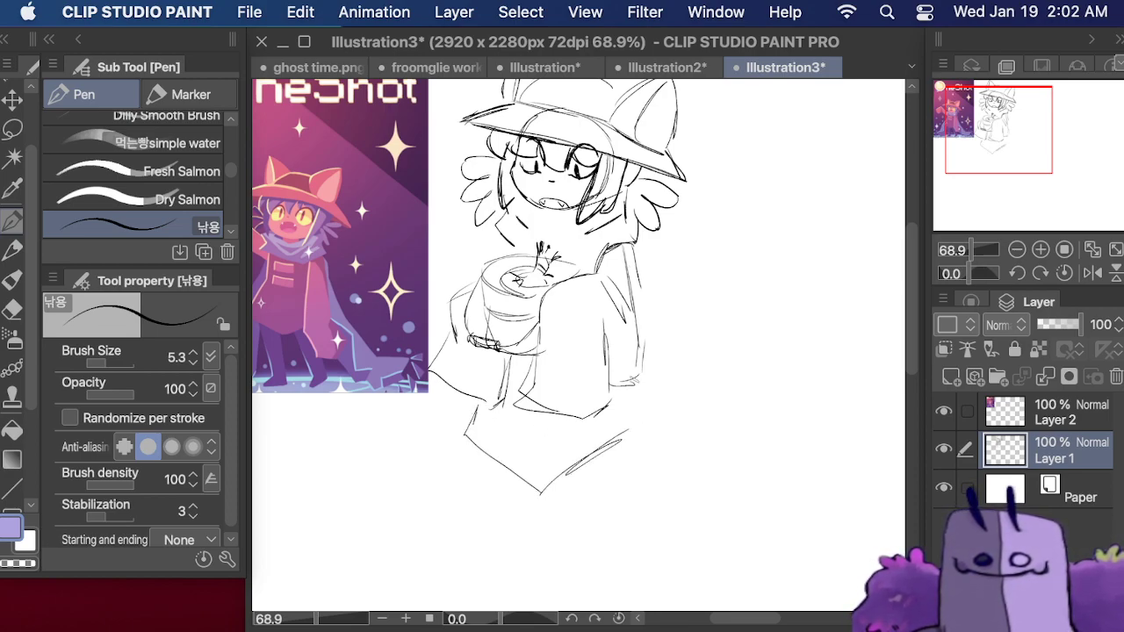
key(super+z)
key(super+z)
key(super+z)
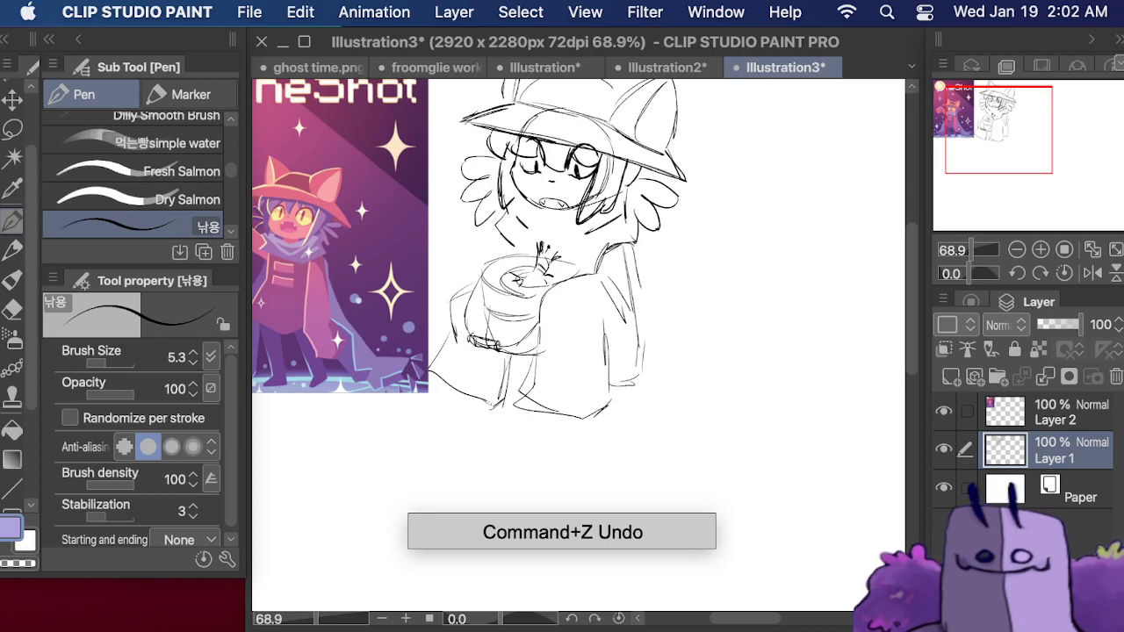
- Sketch the coat's lower hem as a downward point just beneath the sleeves
mouse_move(431, 391)
mouse_down()
mouse_move(435, 406)
mouse_move(527, 458)
mouse_move(606, 409)
mouse_up()
mouse_move(616, 403)
mouse_down()
mouse_move(624, 408)
mouse_move(555, 437)
mouse_up()
drag(577, 397, 585, 402)
- Sketch two long legs below the coat hem, ending in a pointed foot and a rounded shoe
drag(467, 400, 511, 581)
drag(525, 463, 550, 594)
mouse_move(497, 558)
mouse_down()
mouse_move(506, 566)
mouse_move(489, 605)
mouse_move(548, 603)
mouse_up()
drag(569, 430, 612, 589)
mouse_move(612, 422)
mouse_down()
mouse_move(655, 584)
mouse_move(651, 564)
mouse_move(614, 605)
mouse_move(650, 604)
mouse_up()
mouse_move(600, 573)
mouse_down()
mouse_move(615, 609)
mouse_move(661, 611)
mouse_up()
drag(650, 564, 657, 606)
drag(626, 585, 632, 590)
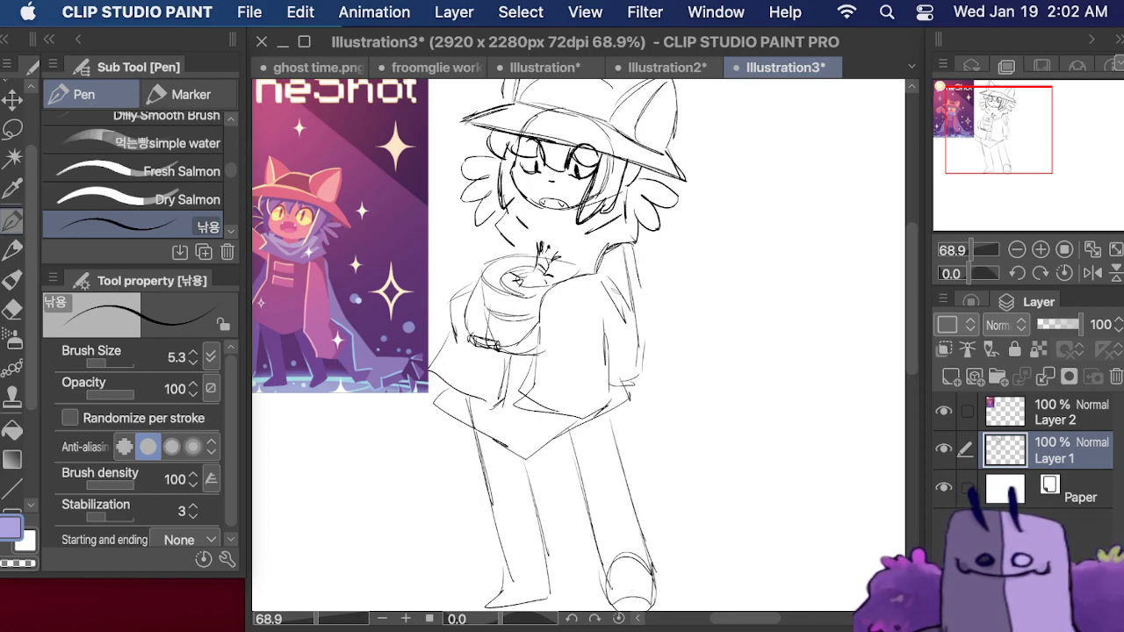
- Sketch the cape flowing from the shoulder behind the rounded-shoe leg, spreading into a wavy trailing tip on the ground
mouse_move(634, 256)
mouse_down()
mouse_move(657, 332)
mouse_move(703, 386)
mouse_move(780, 444)
mouse_up()
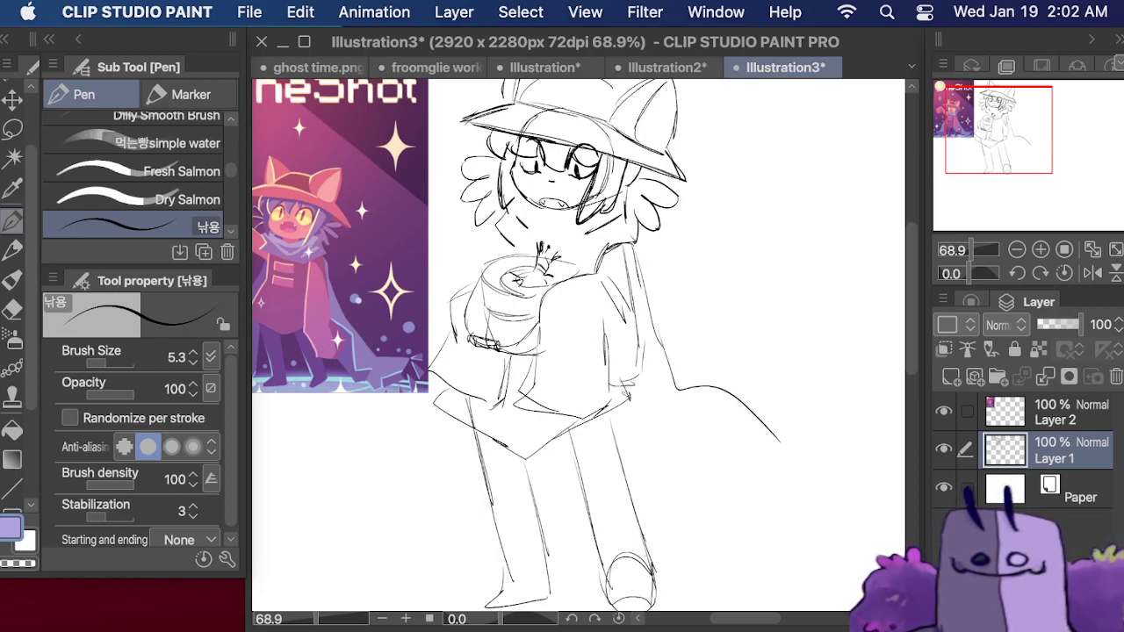
mouse_move(636, 520)
mouse_down()
mouse_move(671, 504)
mouse_move(702, 520)
mouse_up()
mouse_move(703, 520)
mouse_down()
mouse_move(714, 570)
mouse_move(814, 582)
mouse_up()
drag(778, 442, 782, 532)
drag(782, 532, 864, 556)
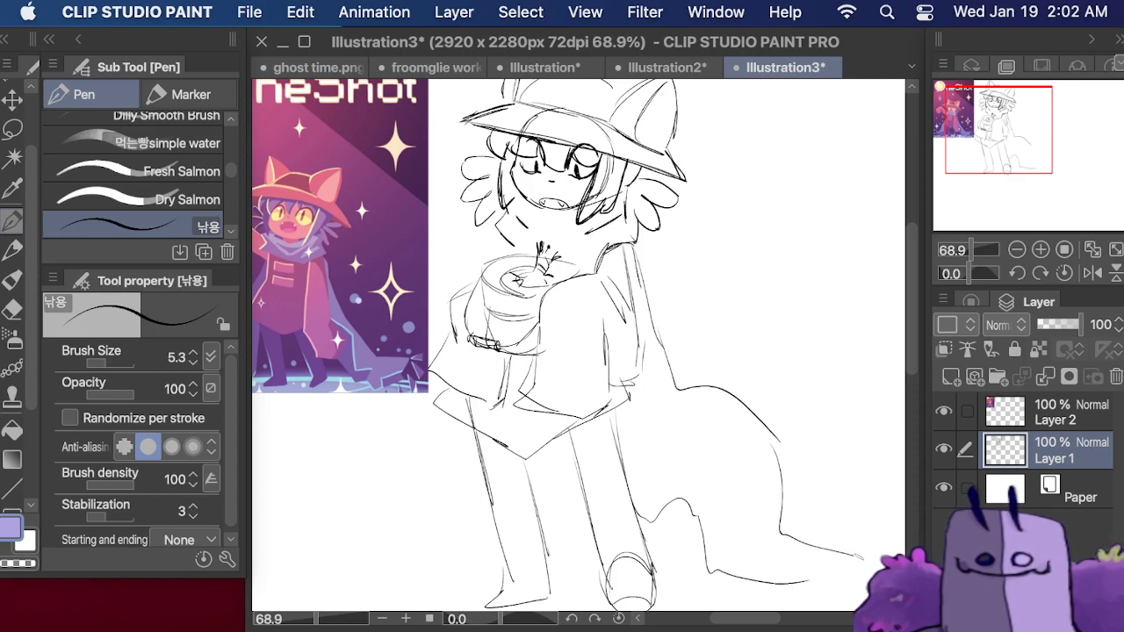
drag(792, 572, 815, 573)
- Sketch the cape's other half behind the pointed-foot leg, with folds and jagged ends on the ground
mouse_move(444, 409)
mouse_down()
mouse_move(385, 433)
mouse_move(379, 526)
mouse_move(274, 578)
mouse_move(334, 572)
mouse_move(367, 590)
mouse_move(474, 569)
mouse_move(500, 515)
mouse_up()
mouse_move(380, 520)
mouse_down()
mouse_move(386, 475)
mouse_move(446, 551)
mouse_up()
drag(407, 527, 450, 553)
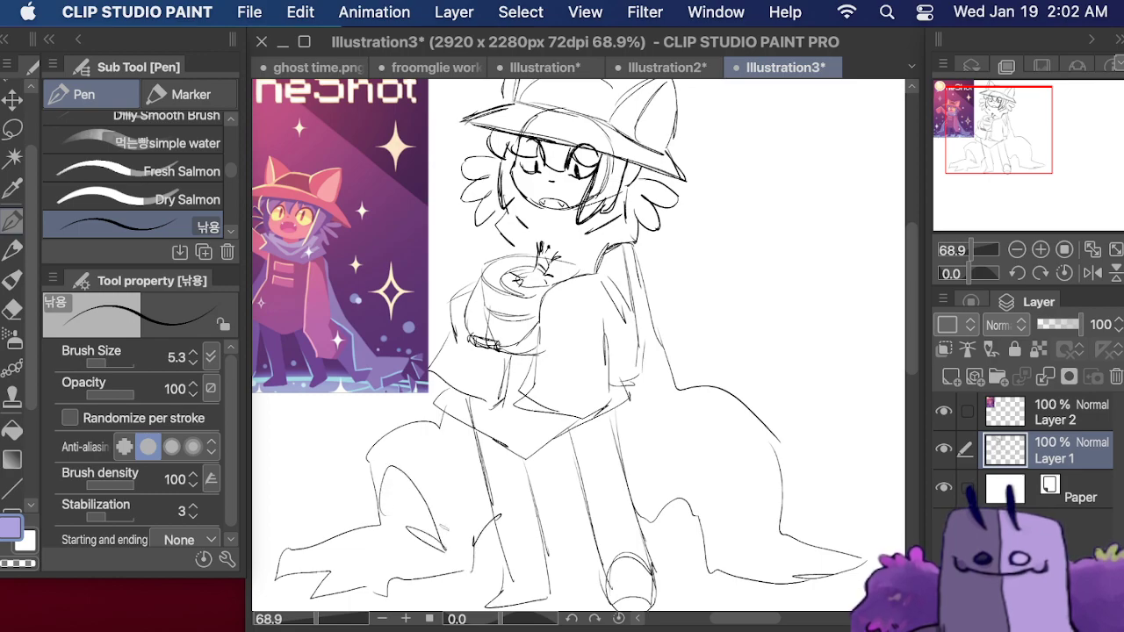
- Sketch a second character's head circle with two long, thin antennae in the blank area beside the first character
mouse_move(1020, 113)
mouse_down()
mouse_move(1043, 108)
mouse_move(1023, 97)
mouse_move(1029, 121)
mouse_move(1040, 132)
mouse_move(1043, 123)
mouse_up()
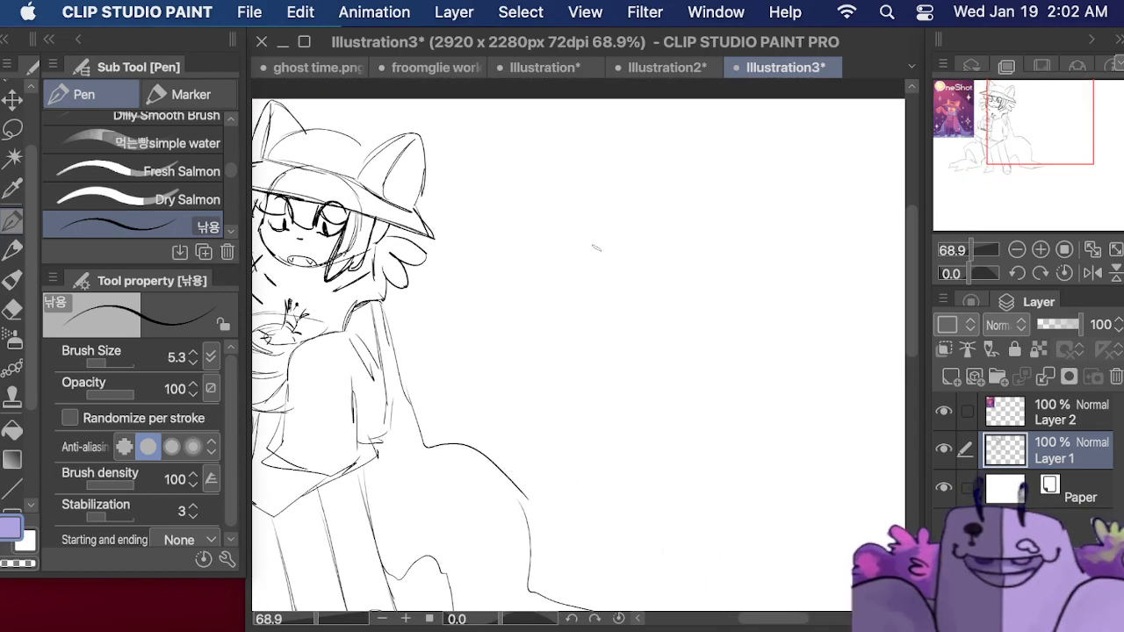
mouse_move(653, 239)
mouse_down()
mouse_move(673, 174)
mouse_move(741, 199)
mouse_move(722, 262)
mouse_move(678, 275)
mouse_move(692, 277)
mouse_up()
mouse_move(658, 256)
mouse_down()
mouse_move(673, 270)
mouse_move(730, 260)
mouse_up()
drag(701, 276, 746, 240)
drag(717, 138, 716, 198)
drag(721, 196, 720, 138)
mouse_move(708, 148)
mouse_down()
mouse_move(715, 153)
mouse_move(680, 191)
mouse_move(664, 139)
mouse_up()
drag(709, 110, 719, 115)
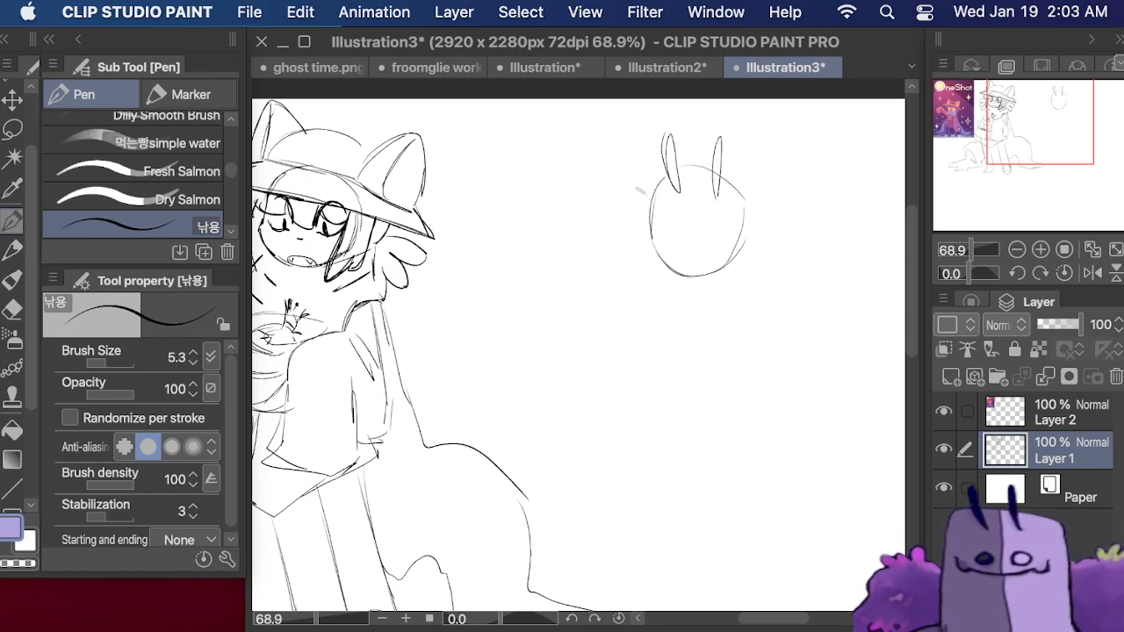
- Draw the second character's fringe and side tufts, cheek marks and a wide fanged mouth
mouse_move(635, 189)
mouse_down()
mouse_move(664, 230)
mouse_move(722, 235)
mouse_up()
drag(714, 230, 737, 255)
mouse_move(659, 234)
mouse_down()
mouse_move(641, 253)
mouse_move(713, 248)
mouse_up()
drag(702, 242, 713, 253)
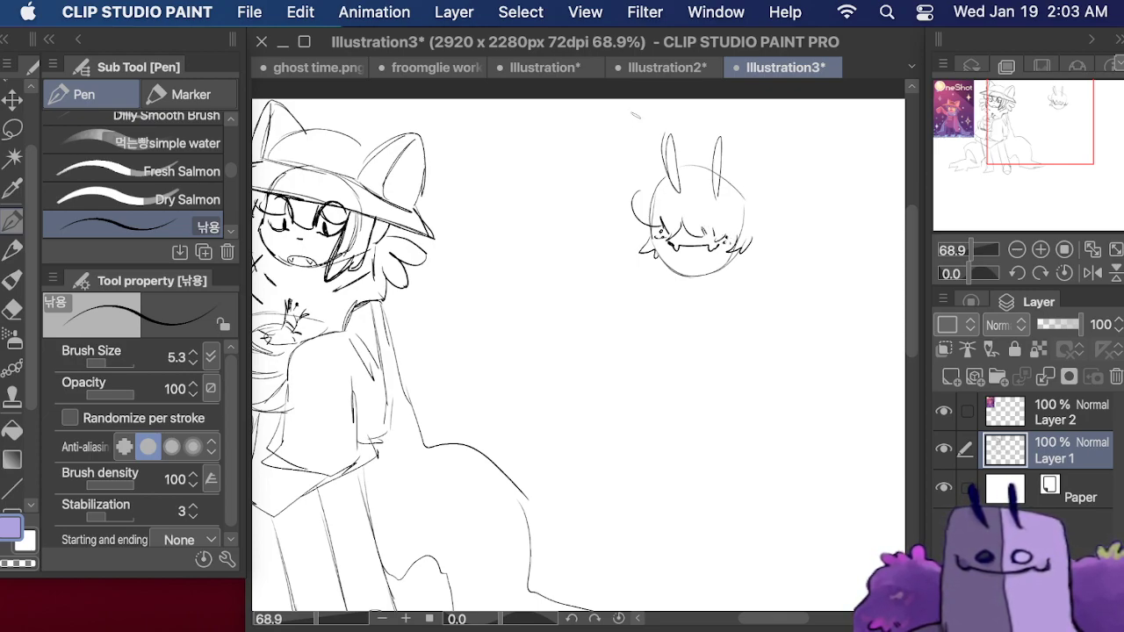
mouse_move(753, 171)
mouse_down()
mouse_move(753, 157)
mouse_move(685, 122)
mouse_move(684, 143)
mouse_move(605, 147)
mouse_up()
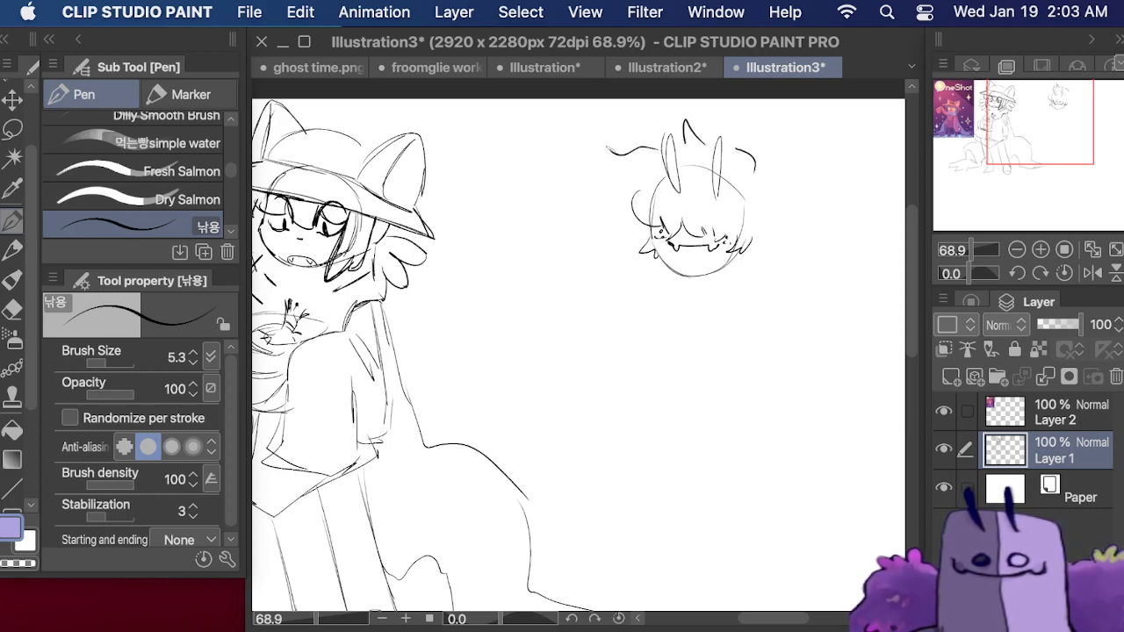
key(super+z)
key(super+z)
key(super+z)
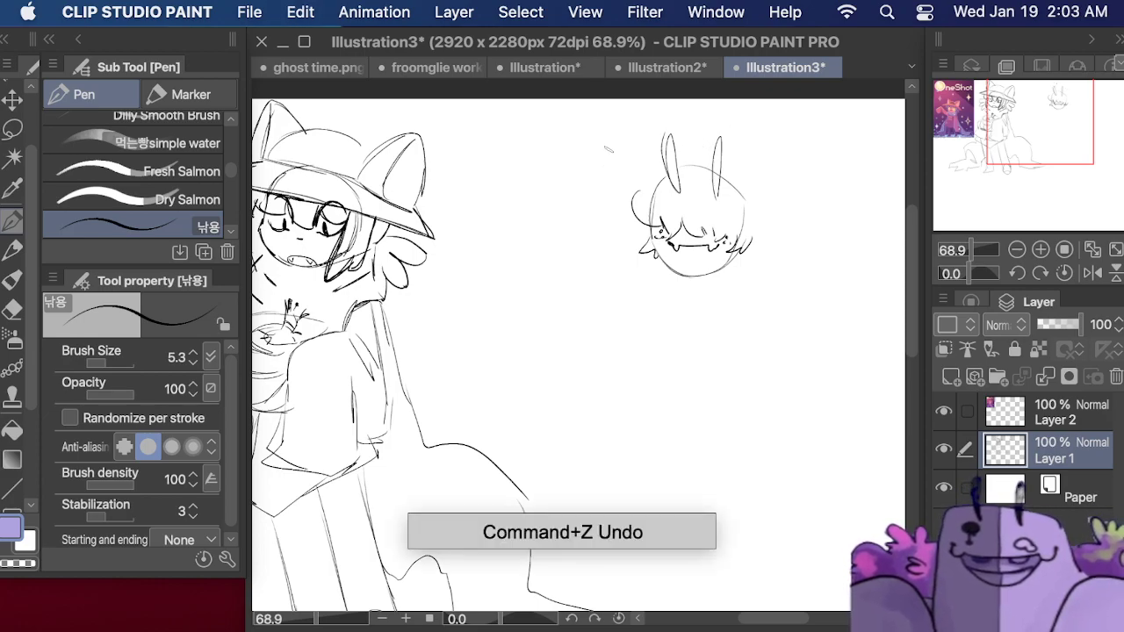
- Draw a wide, tilted hat brim across the second character's head, with a rounded crown and two pointed cat ears
drag(595, 186, 821, 233)
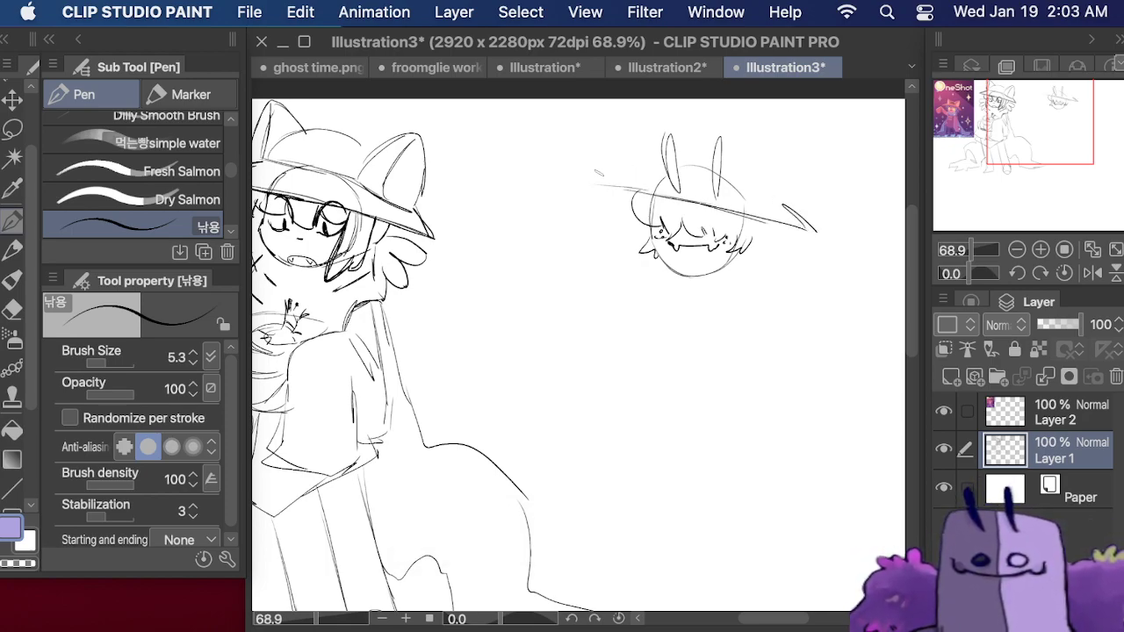
mouse_move(597, 184)
mouse_down()
mouse_move(580, 179)
mouse_move(630, 166)
mouse_move(654, 195)
mouse_move(709, 209)
mouse_up()
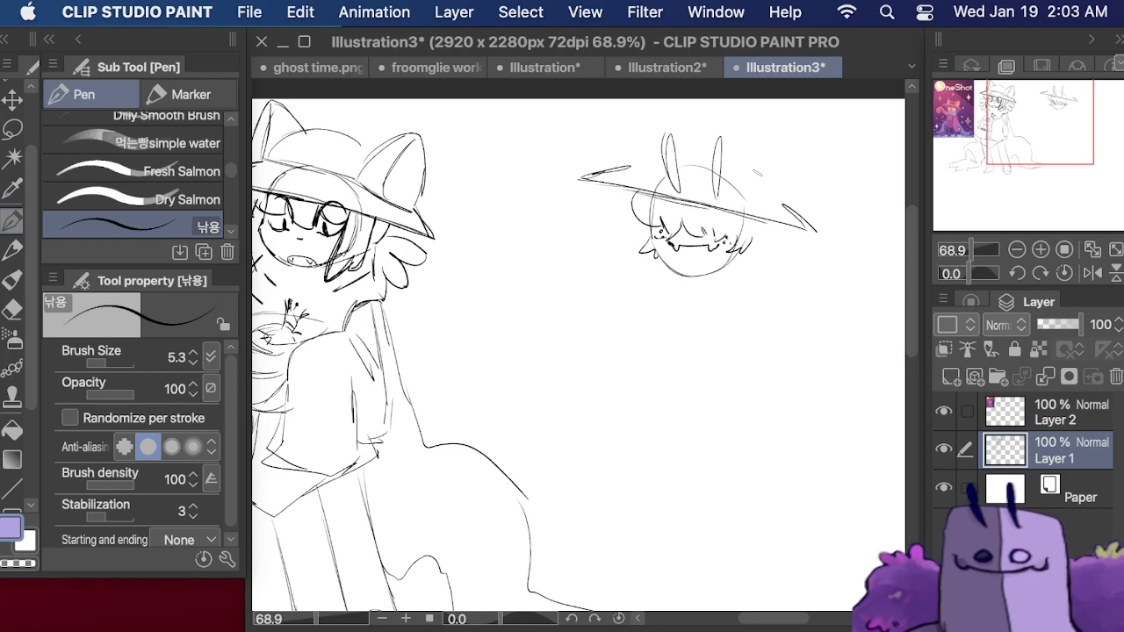
mouse_move(742, 173)
mouse_down()
mouse_move(762, 158)
mouse_move(784, 201)
mouse_move(742, 172)
mouse_move(755, 198)
mouse_up()
mouse_move(634, 167)
mouse_down()
mouse_move(653, 130)
mouse_move(676, 172)
mouse_up()
mouse_move(655, 135)
mouse_down()
mouse_move(658, 176)
mouse_move(741, 144)
mouse_move(692, 147)
mouse_move(727, 185)
mouse_up()
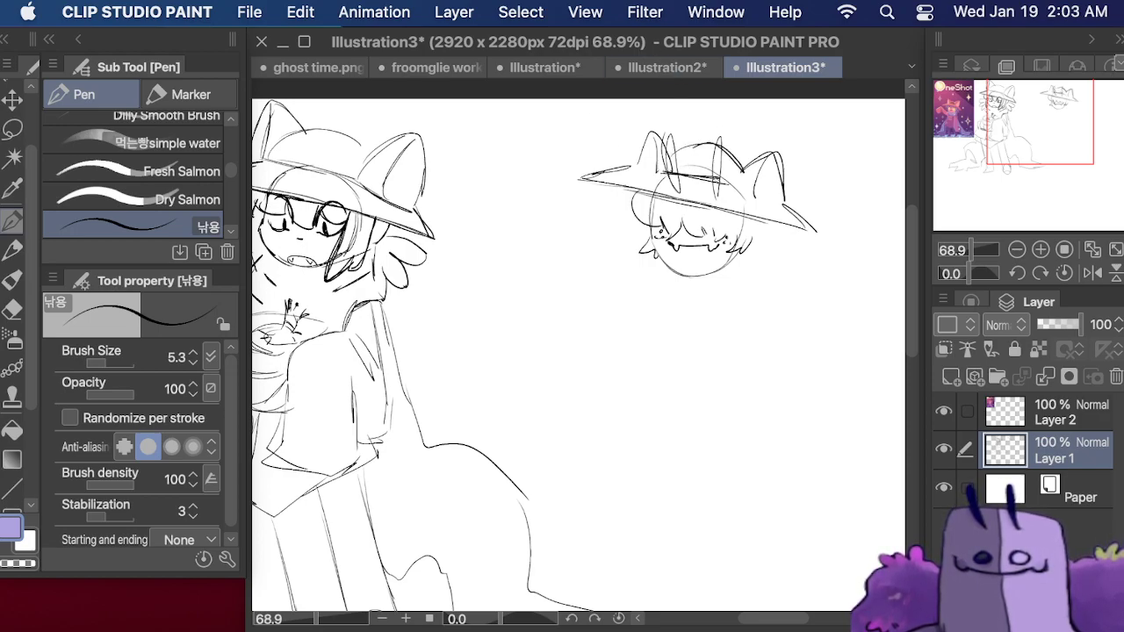
- Fill the second character's two antennae solid black and add spiky side hair, star sparkles and an open lower mouth
mouse_move(720, 147)
mouse_down()
mouse_move(714, 193)
mouse_move(715, 183)
mouse_up()
mouse_move(674, 146)
mouse_down()
mouse_move(672, 192)
mouse_move(671, 132)
mouse_move(672, 192)
mouse_move(672, 175)
mouse_up()
mouse_move(762, 220)
mouse_down()
mouse_move(794, 246)
mouse_move(753, 274)
mouse_up()
mouse_move(627, 186)
mouse_down()
mouse_move(617, 240)
mouse_move(632, 265)
mouse_up()
drag(751, 237, 762, 251)
drag(722, 209, 729, 229)
mouse_move(627, 230)
mouse_down()
mouse_move(629, 249)
mouse_move(713, 264)
mouse_up()
drag(703, 251, 716, 259)
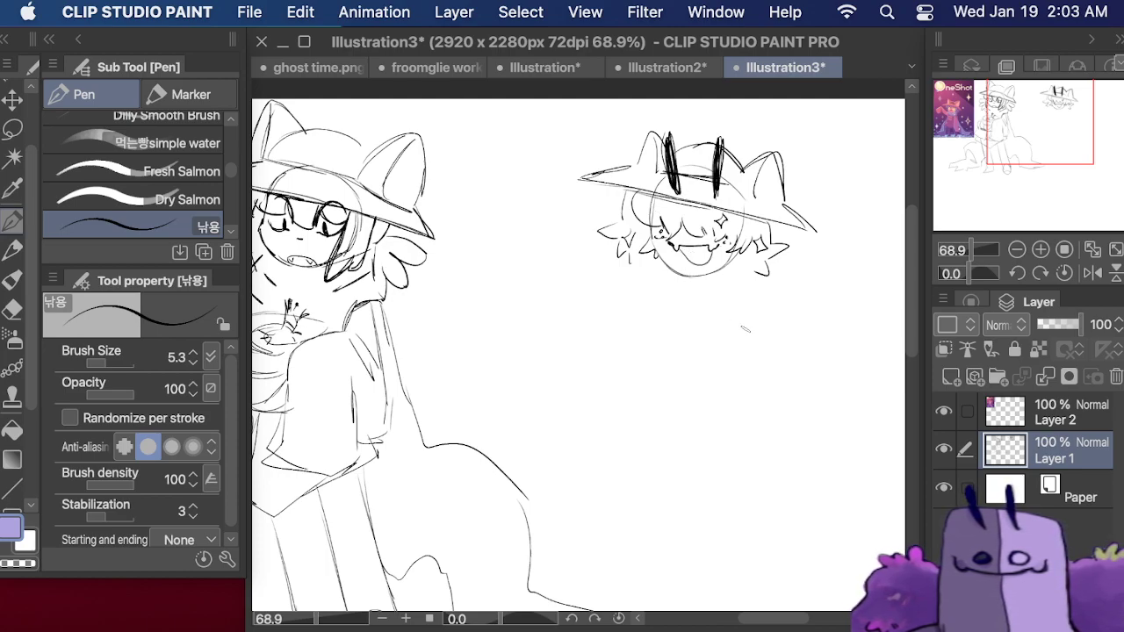
- Sketch a rounded sleeve with a flared cuff on the far side of the second character's body
mouse_move(743, 303)
mouse_down()
mouse_move(734, 347)
mouse_move(806, 360)
mouse_move(807, 383)
mouse_move(785, 284)
mouse_move(798, 311)
mouse_move(759, 304)
mouse_move(726, 362)
mouse_move(767, 386)
mouse_up()
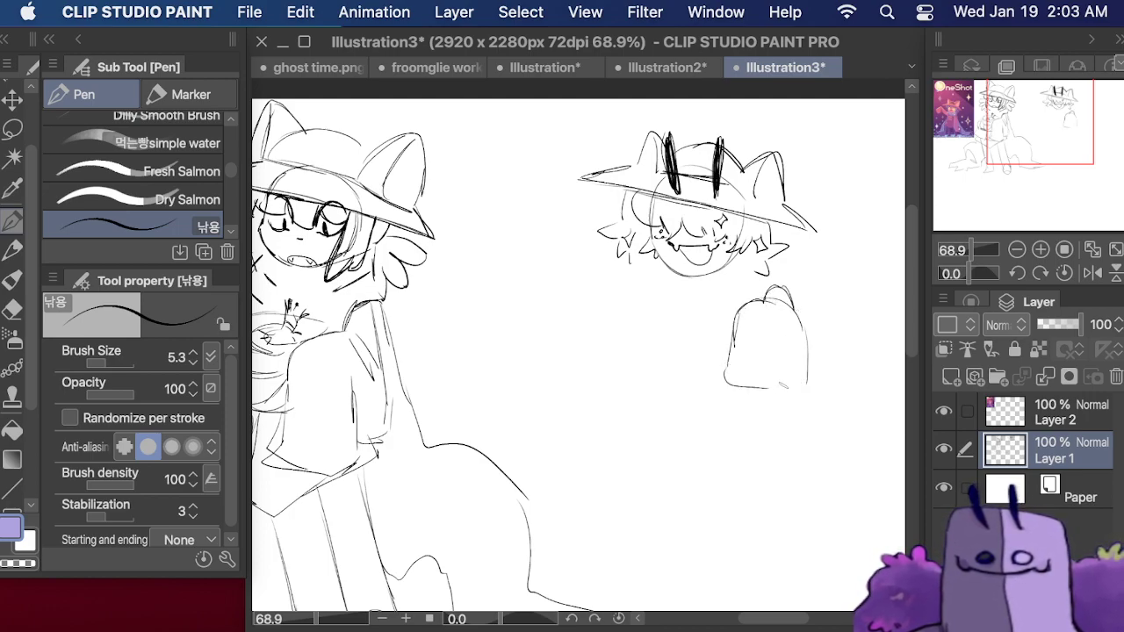
drag(792, 344, 789, 386)
mouse_move(739, 341)
mouse_down()
mouse_move(715, 377)
mouse_move(764, 400)
mouse_move(792, 386)
mouse_up()
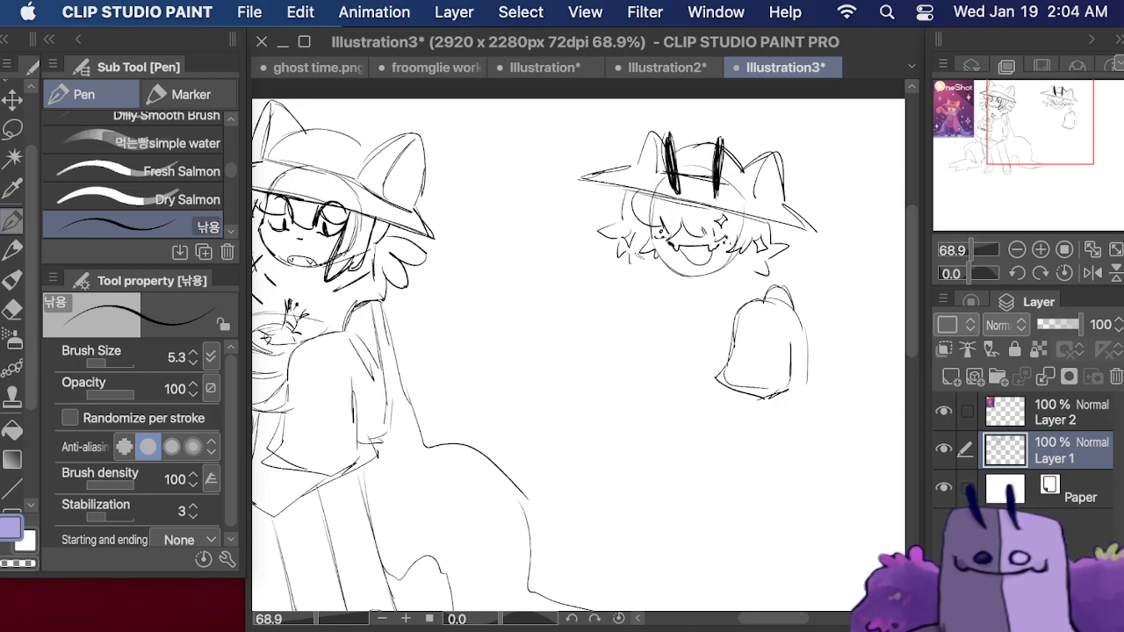
- Draw the second character's V-shaped collar and the bent arm's outline from shoulder to elbow, with forearm folds
mouse_move(646, 257)
mouse_down()
mouse_move(632, 293)
mouse_move(669, 321)
mouse_move(729, 303)
mouse_move(752, 279)
mouse_up()
drag(590, 367, 660, 375)
mouse_move(627, 277)
mouse_down()
mouse_move(561, 364)
mouse_move(573, 416)
mouse_move(632, 452)
mouse_up()
mouse_move(666, 373)
mouse_down()
mouse_move(701, 392)
mouse_move(703, 413)
mouse_move(661, 411)
mouse_up()
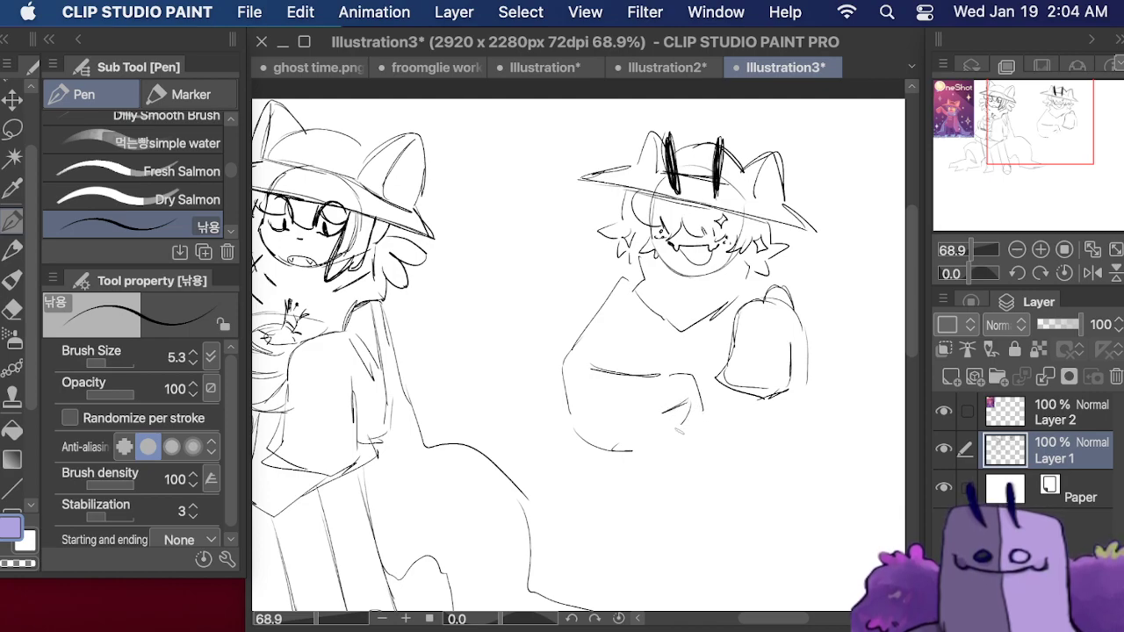
- Sketch the pointed cloth end below the bent arm and a round pot with an oval rim held in front of it
mouse_move(641, 463)
mouse_down()
mouse_move(694, 433)
mouse_move(619, 475)
mouse_move(675, 492)
mouse_up()
mouse_move(674, 492)
mouse_down()
mouse_move(693, 451)
mouse_move(683, 483)
mouse_up()
mouse_move(643, 372)
mouse_down()
mouse_move(634, 349)
mouse_move(679, 358)
mouse_move(662, 375)
mouse_move(617, 353)
mouse_move(573, 386)
mouse_move(560, 412)
mouse_move(615, 432)
mouse_move(674, 374)
mouse_up()
mouse_move(584, 362)
mouse_down()
mouse_move(617, 338)
mouse_move(613, 363)
mouse_up()
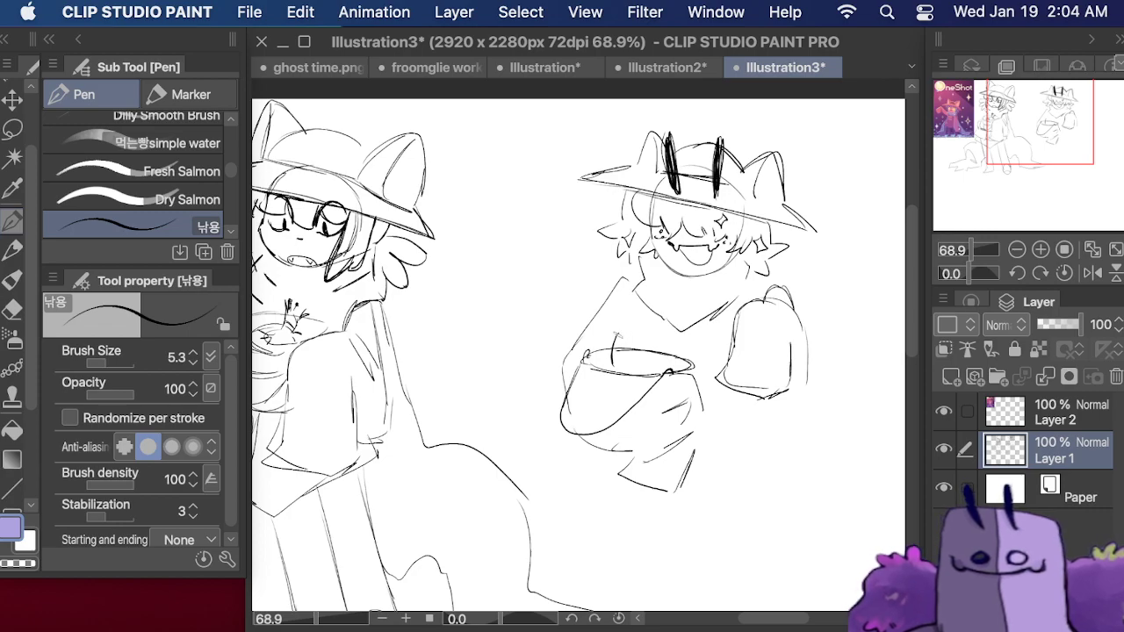
- Draw a small leafy sprout in the second character's pot, adding small detail strokes in the mouth and on the chest
mouse_move(620, 324)
mouse_down()
mouse_move(616, 339)
mouse_move(629, 345)
mouse_up()
drag(609, 328, 625, 367)
drag(632, 341, 633, 367)
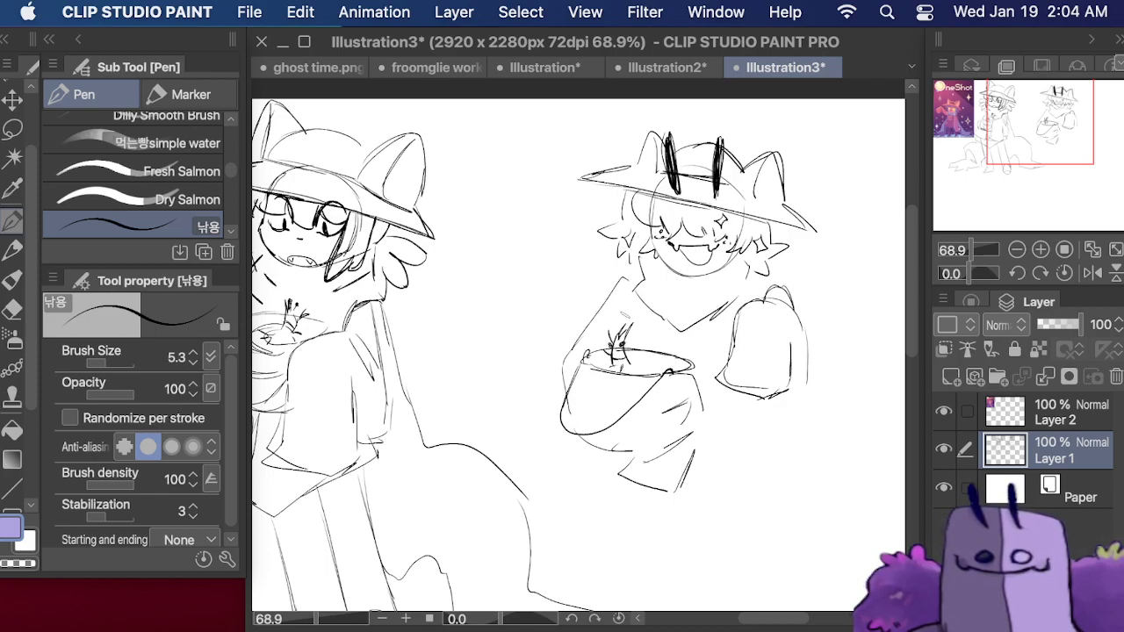
key(super+z)
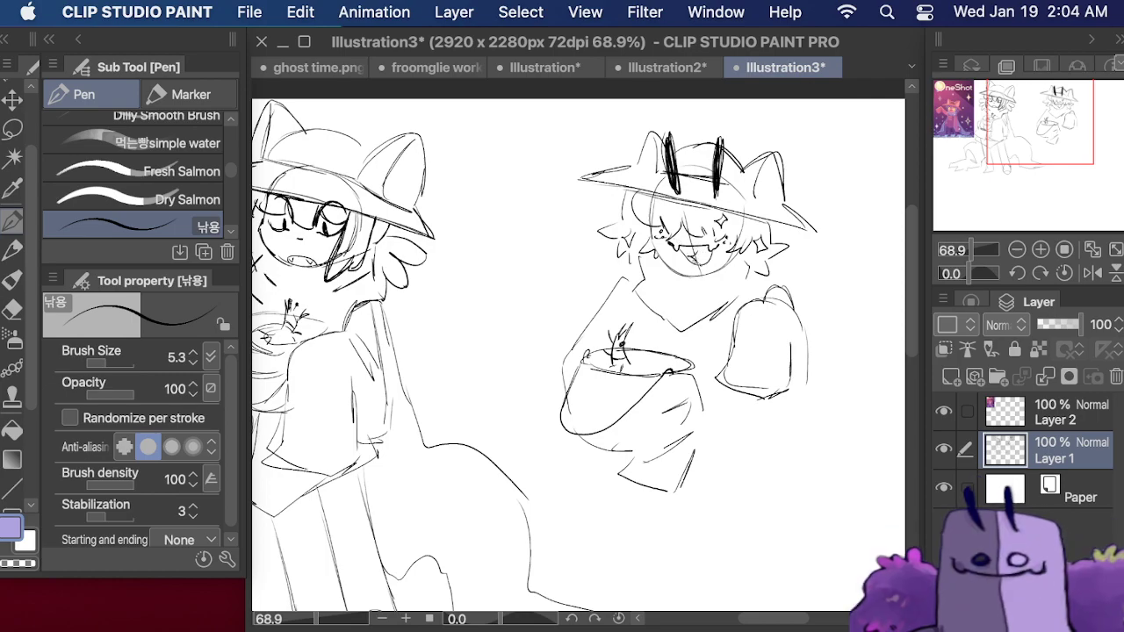
drag(644, 310, 646, 345)
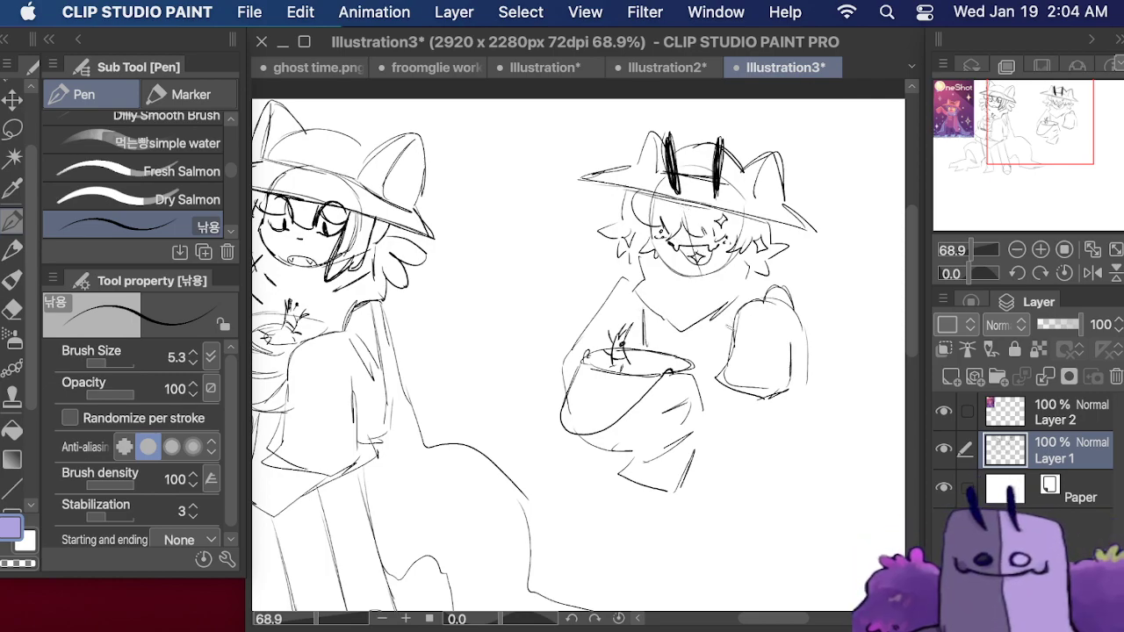
- Draw the garment's lower hem and slanted side edge, sketch trial leg lines beneath it and undo those leg lines
scroll(580, 351, down, 5)
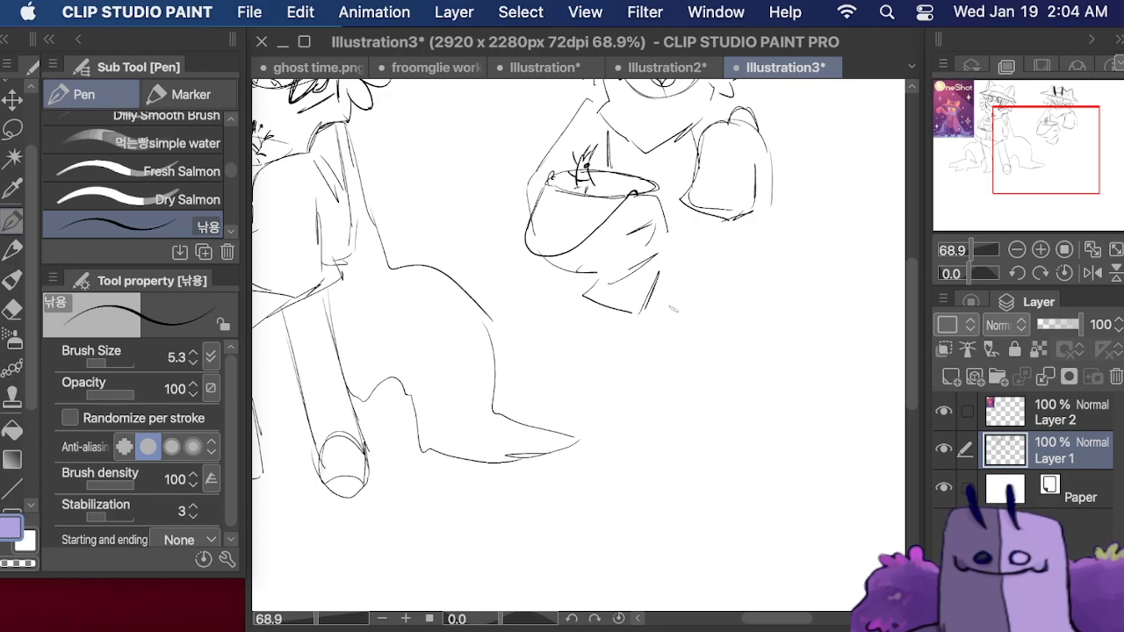
drag(660, 303, 737, 287)
mouse_move(717, 223)
mouse_down()
mouse_move(739, 295)
mouse_move(692, 362)
mouse_move(702, 435)
mouse_up()
mouse_move(717, 297)
mouse_down()
mouse_move(743, 422)
mouse_move(708, 450)
mouse_move(745, 472)
mouse_up()
drag(731, 449, 739, 454)
key(super+z)
key(super+z)
key(super+z)
key(super+z)
key(super+z)
key(super+z)
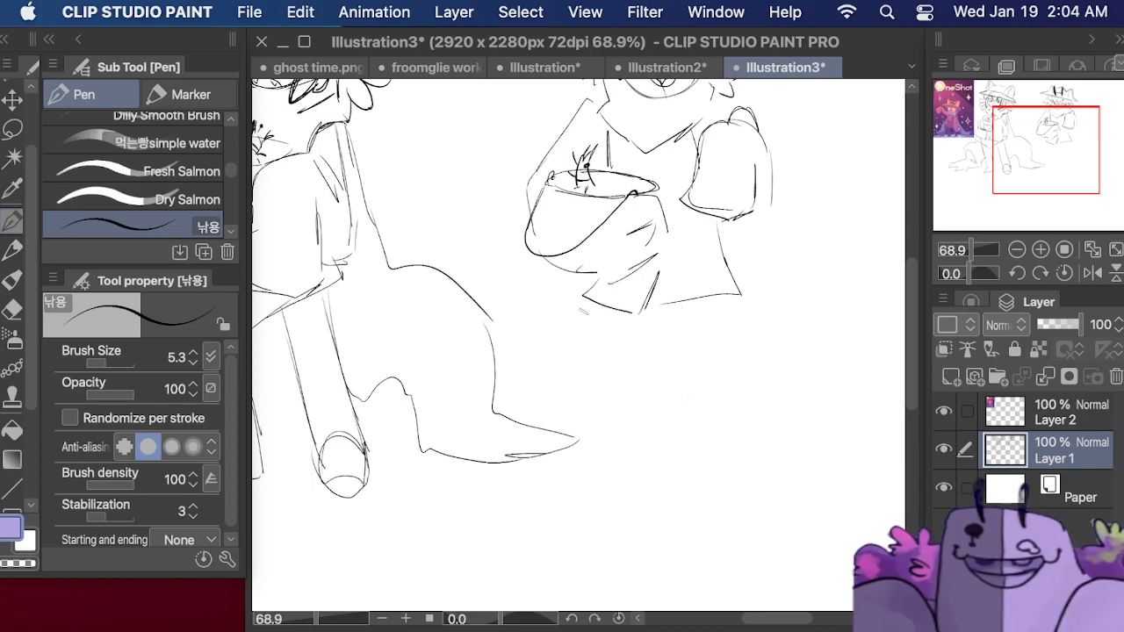
- Try a bent leg with a rounded foot below the pot and two slanted lines for the other leg
mouse_move(582, 268)
mouse_down()
mouse_move(568, 346)
mouse_move(593, 391)
mouse_up()
drag(615, 307, 607, 449)
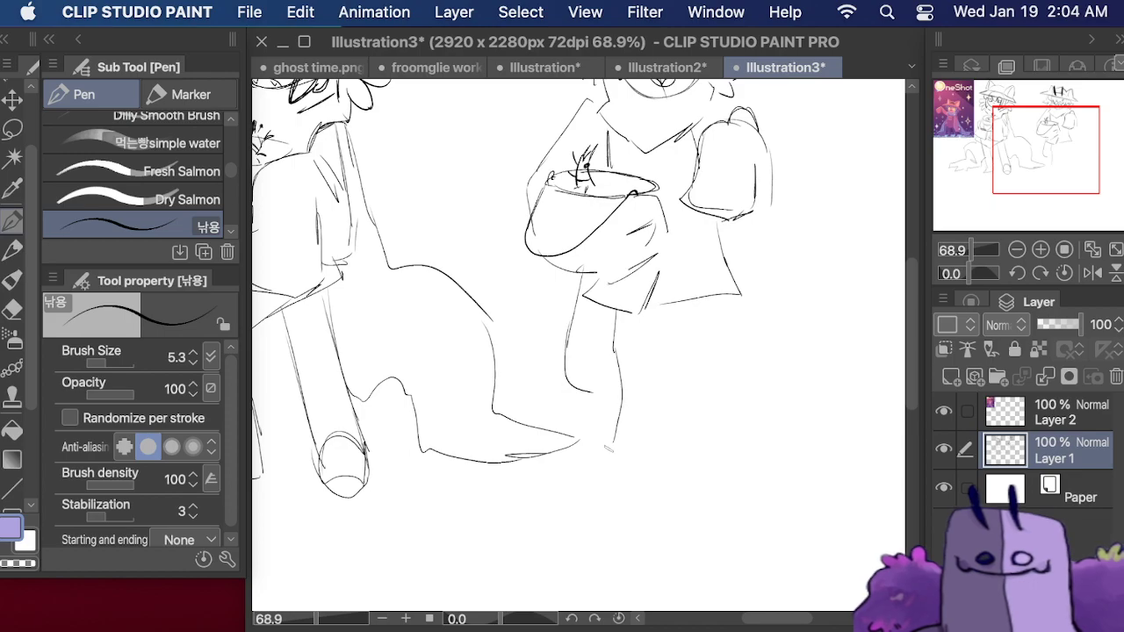
mouse_move(579, 383)
mouse_down()
mouse_move(575, 453)
mouse_move(613, 418)
mouse_up()
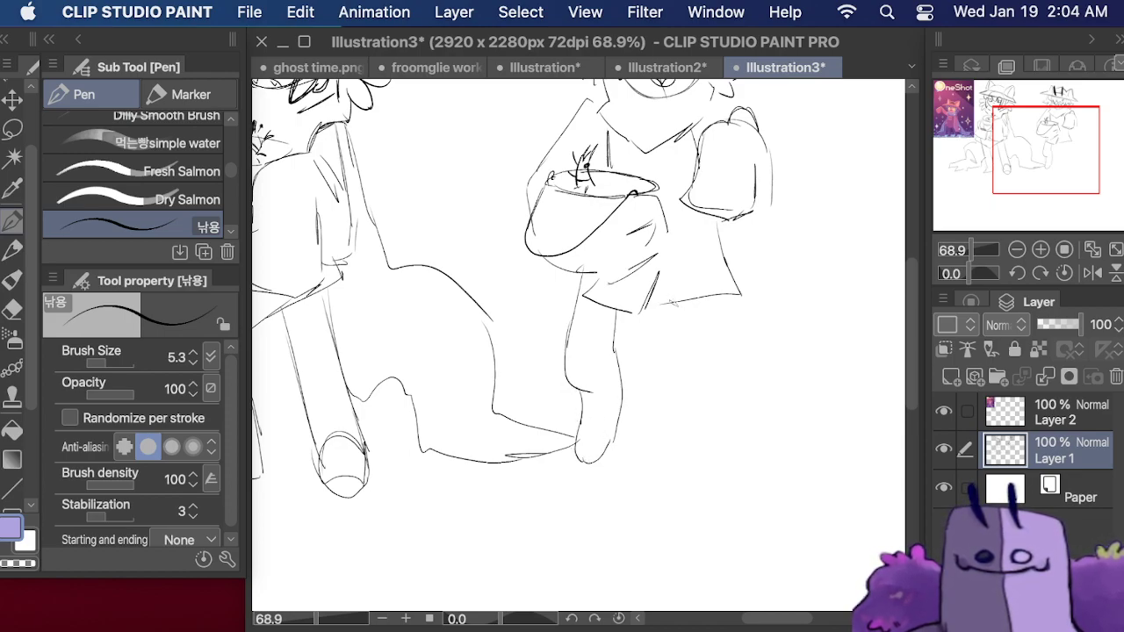
drag(719, 302, 773, 439)
mouse_move(675, 303)
mouse_down()
mouse_move(704, 382)
mouse_move(744, 437)
mouse_move(760, 396)
mouse_up()
drag(1018, 150, 1028, 111)
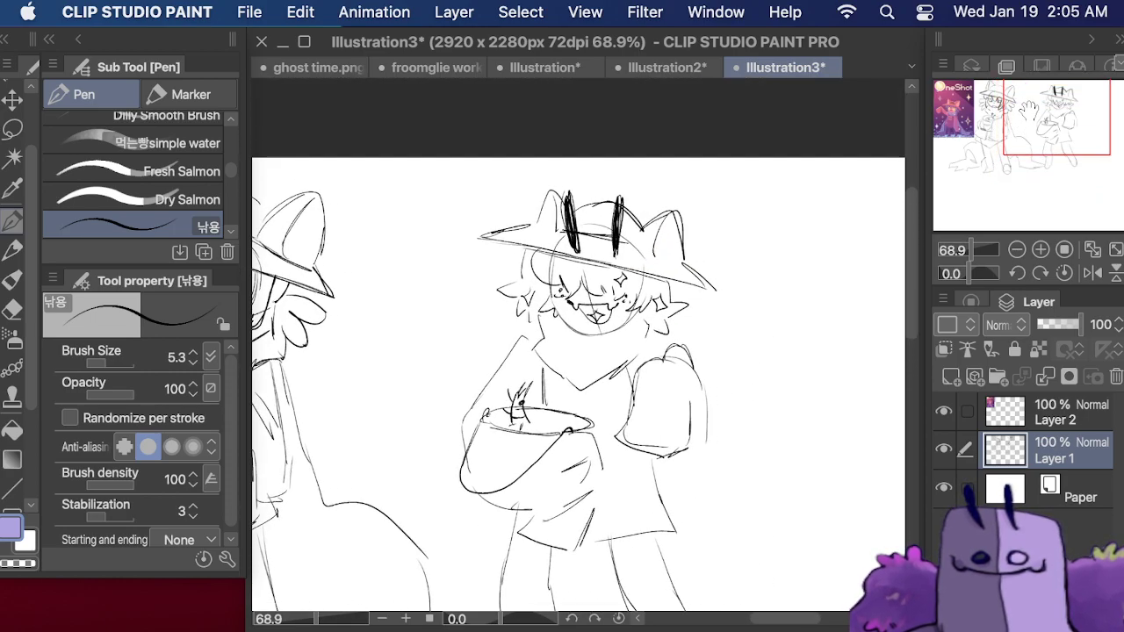
- Undo both leg sketches below the second character's garment
scroll(577, 344, down, 3)
key(super+z)
key(super+z)
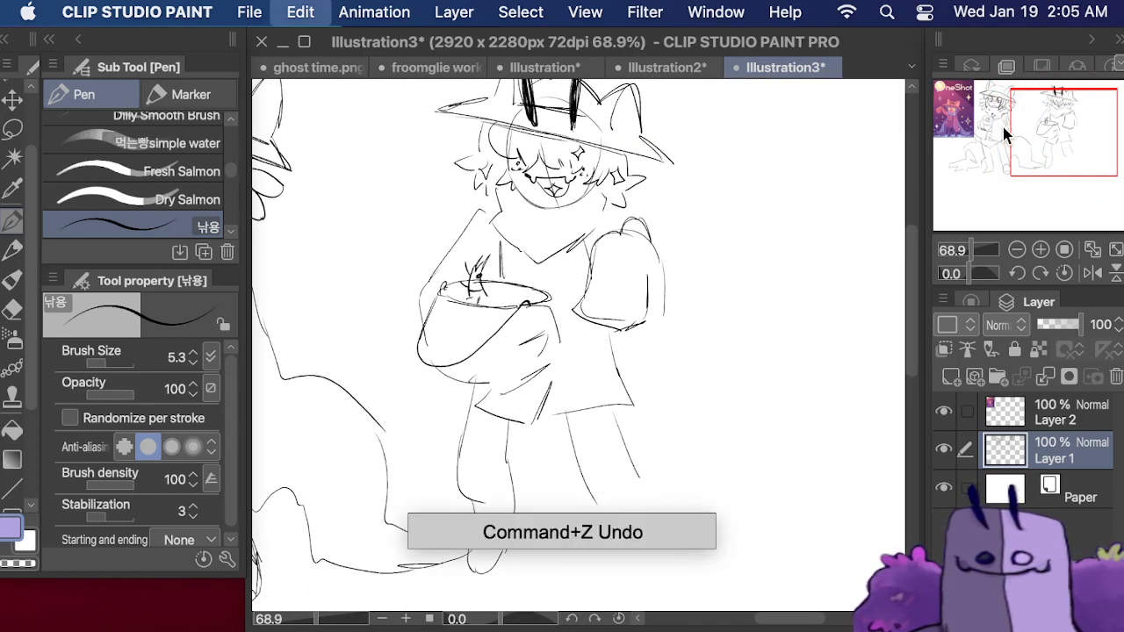
key(super+z)
key(super+z)
key(super+z)
key(super+z)
key(super+z)
key(super+z)
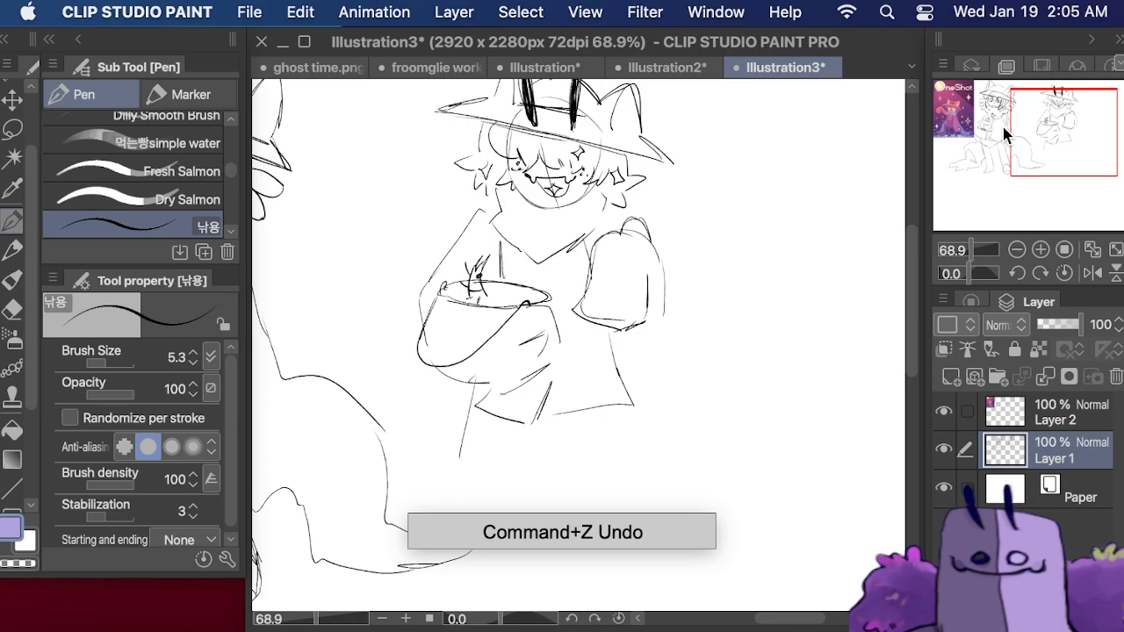
key(super+z)
- Try a slanted leg with a narrow foot under the hem and a straighter leg beside it, undoing the straighter one
drag(586, 415, 611, 523)
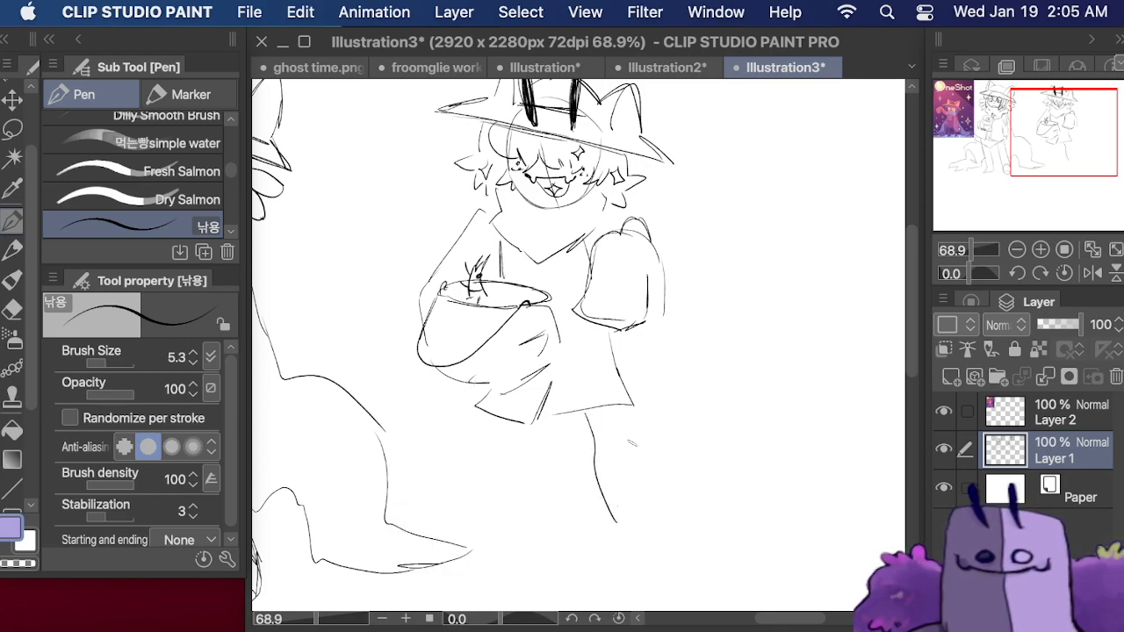
drag(626, 407, 649, 532)
mouse_move(601, 479)
mouse_down()
mouse_move(614, 518)
mouse_move(648, 528)
mouse_up()
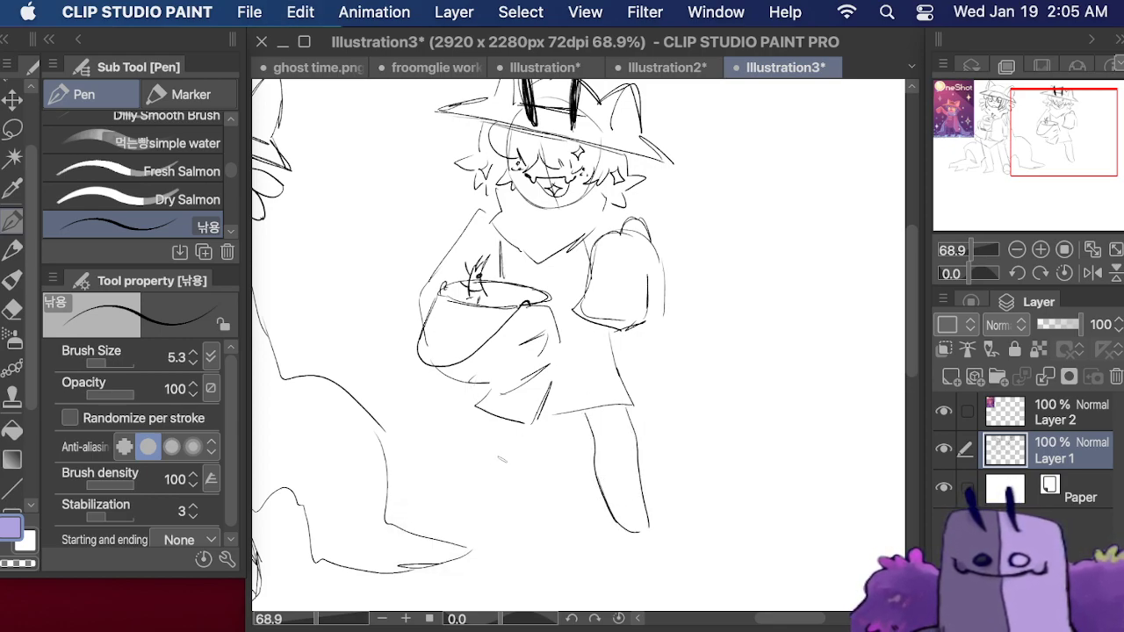
mouse_move(483, 411)
mouse_down()
mouse_move(494, 534)
mouse_move(513, 568)
mouse_move(534, 525)
mouse_up()
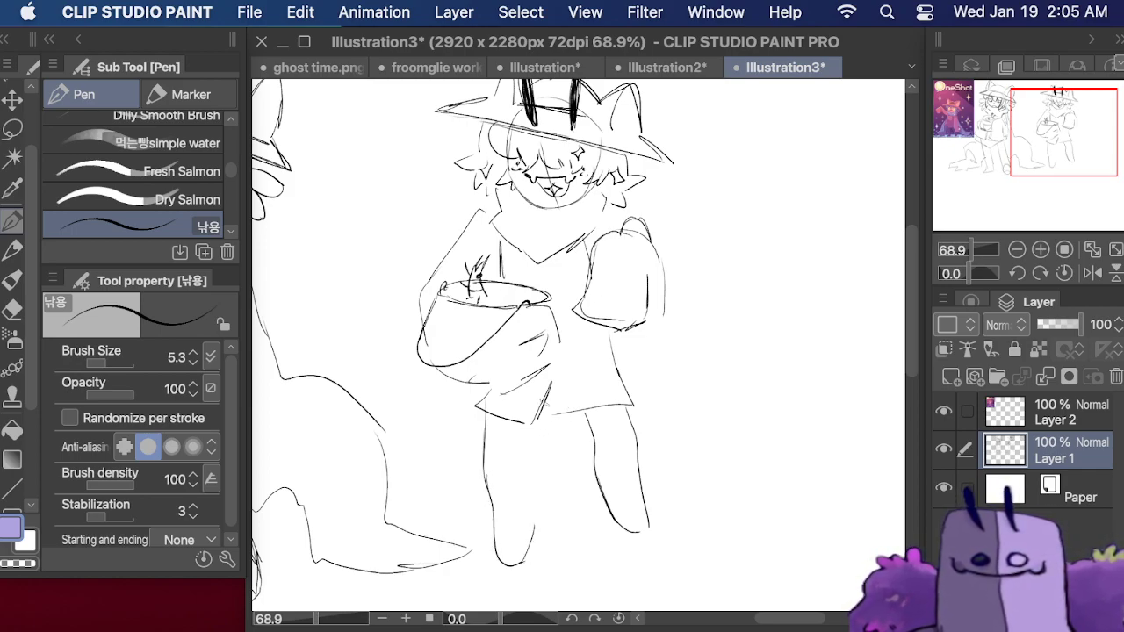
key(super+z)
key(super+z)
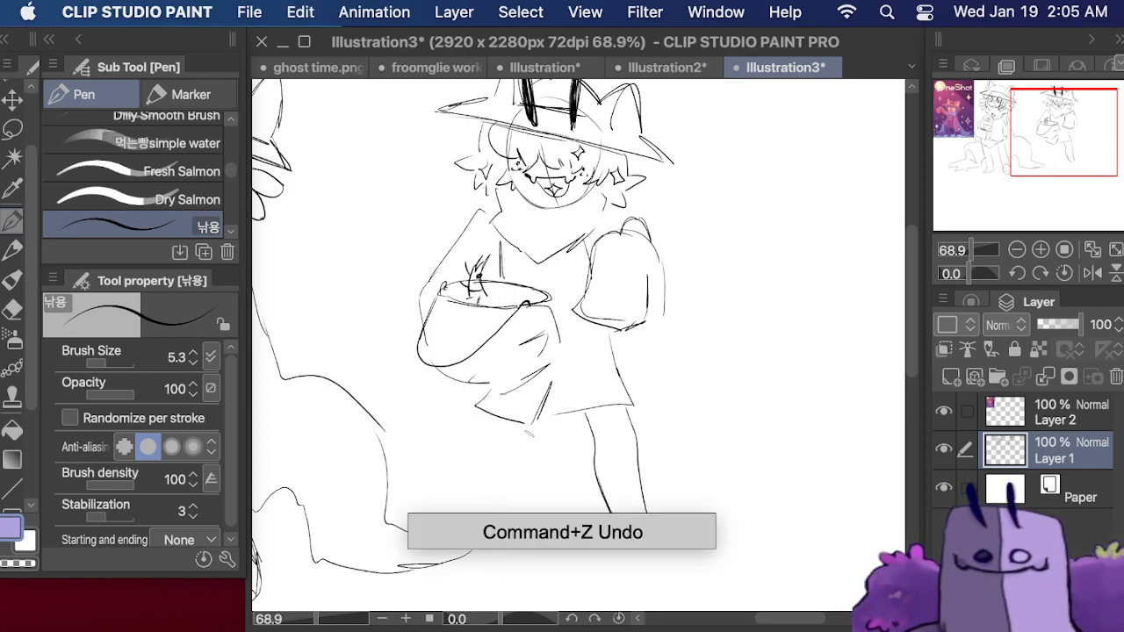
- Try a longer garment panel below the pot with a rounded leg under it, adding toe marks to both feet
mouse_move(459, 386)
mouse_down()
mouse_move(458, 435)
mouse_move(533, 426)
mouse_move(516, 526)
mouse_up()
mouse_move(475, 439)
mouse_down()
mouse_move(481, 550)
mouse_move(518, 524)
mouse_move(474, 436)
mouse_up()
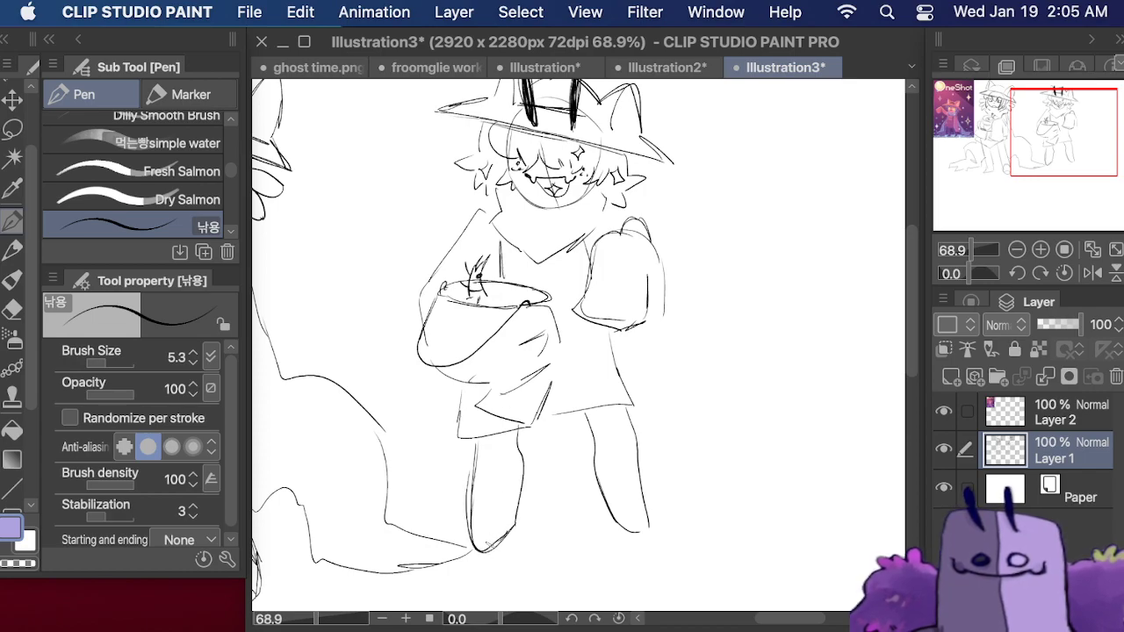
drag(486, 528, 484, 548)
drag(478, 527, 478, 550)
drag(640, 529, 649, 533)
drag(627, 507, 639, 530)
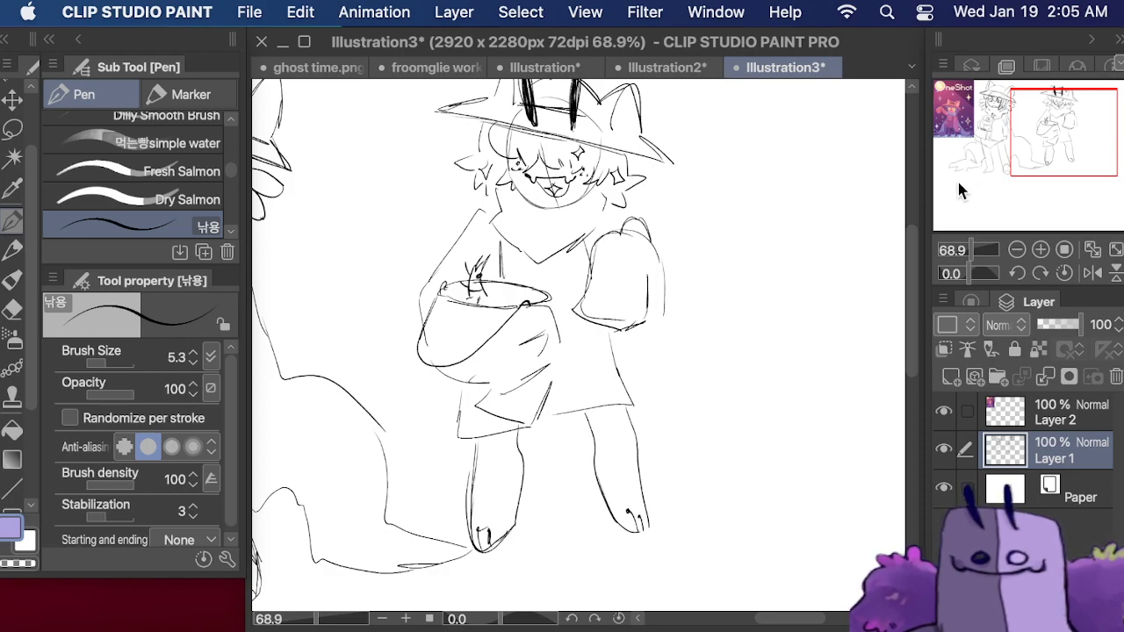
- Undo the toe marks, both legs, the longer garment panel and the garment's slanted side edge
mouse_move(1043, 120)
mouse_down()
mouse_move(963, 114)
mouse_move(1043, 154)
mouse_move(1026, 116)
mouse_up()
key(super+z)
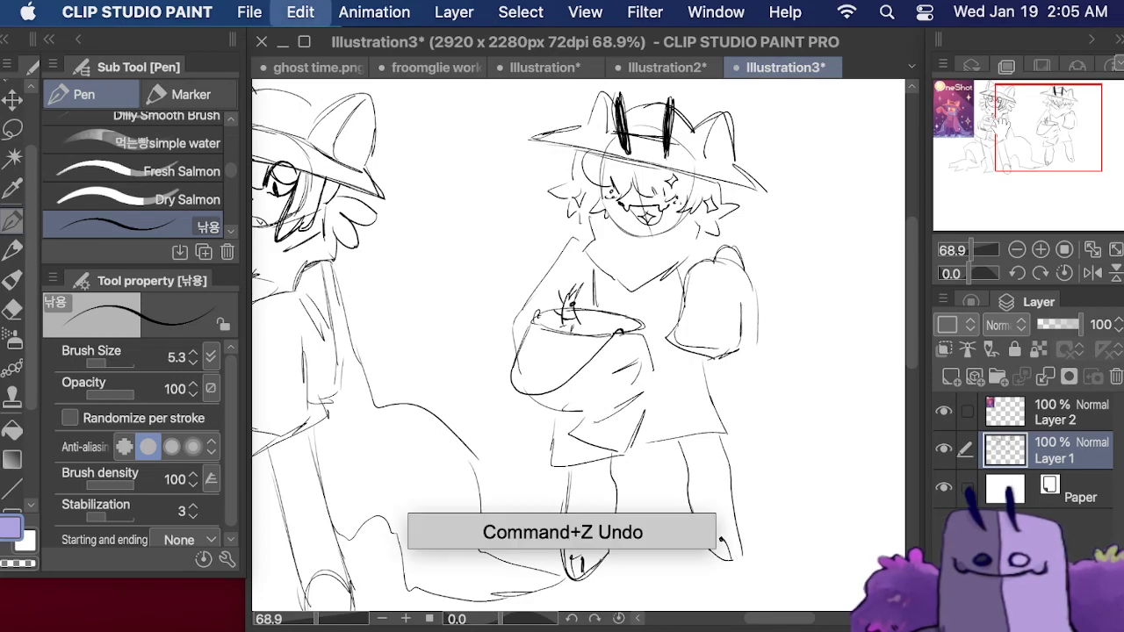
key(super+z)
key(super+z)
key(super+z)
key(super+z)
key(super+z)
key(super+z)
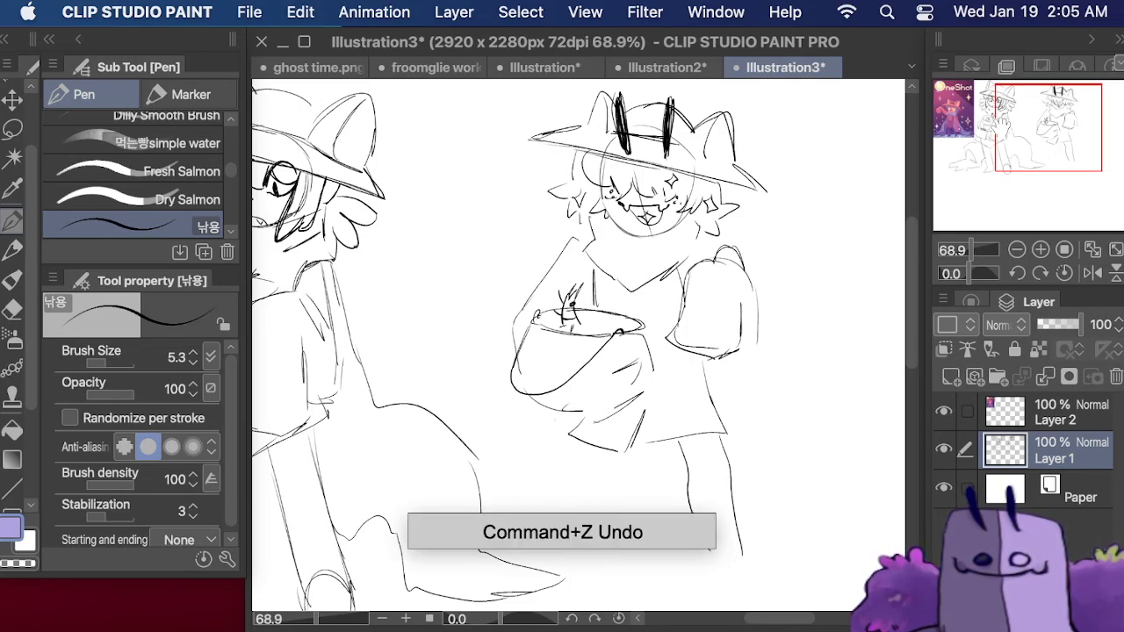
key(super+z)
key(super+z)
- Sketch the opening strokes under the collar's point and the cape edge curving down behind the rounded sleeve
drag(622, 314, 632, 292)
mouse_move(633, 292)
mouse_down()
mouse_move(676, 320)
mouse_move(655, 346)
mouse_up()
mouse_move(694, 282)
mouse_down()
mouse_move(738, 364)
mouse_move(759, 342)
mouse_move(761, 312)
mouse_move(766, 353)
mouse_move(727, 406)
mouse_up()
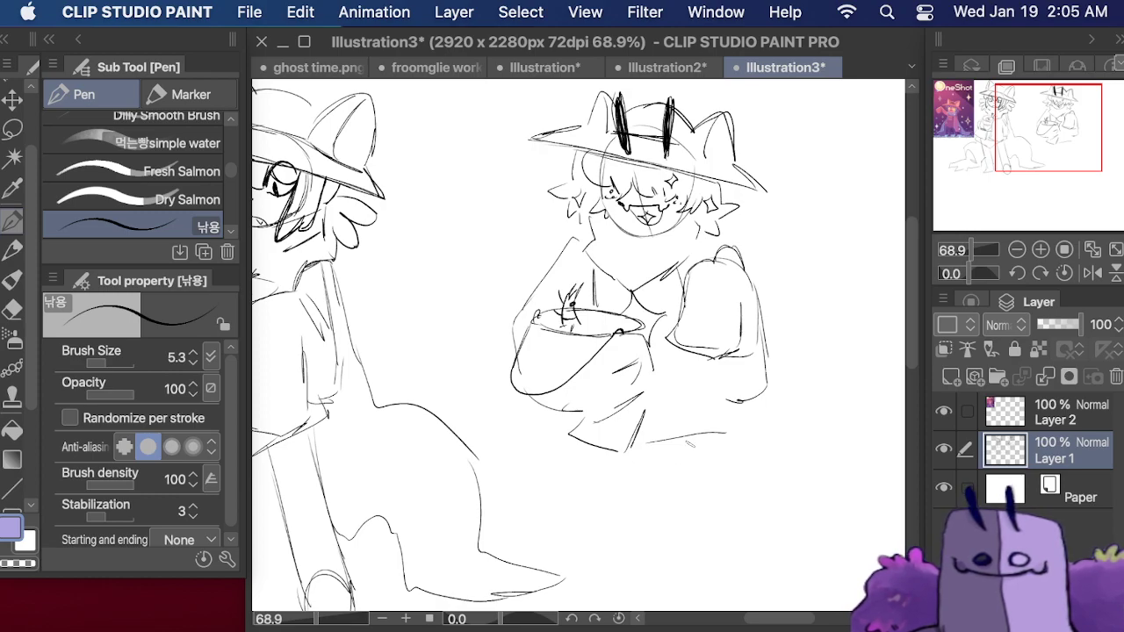
- Try a straight leg with a knee bend and a rounded foot below the pointed cloth end, starting the other leg
mouse_move(569, 440)
mouse_down()
mouse_move(576, 519)
mouse_move(582, 555)
mouse_up()
drag(580, 483, 591, 558)
drag(608, 455, 613, 544)
drag(613, 478, 623, 519)
drag(609, 449, 627, 571)
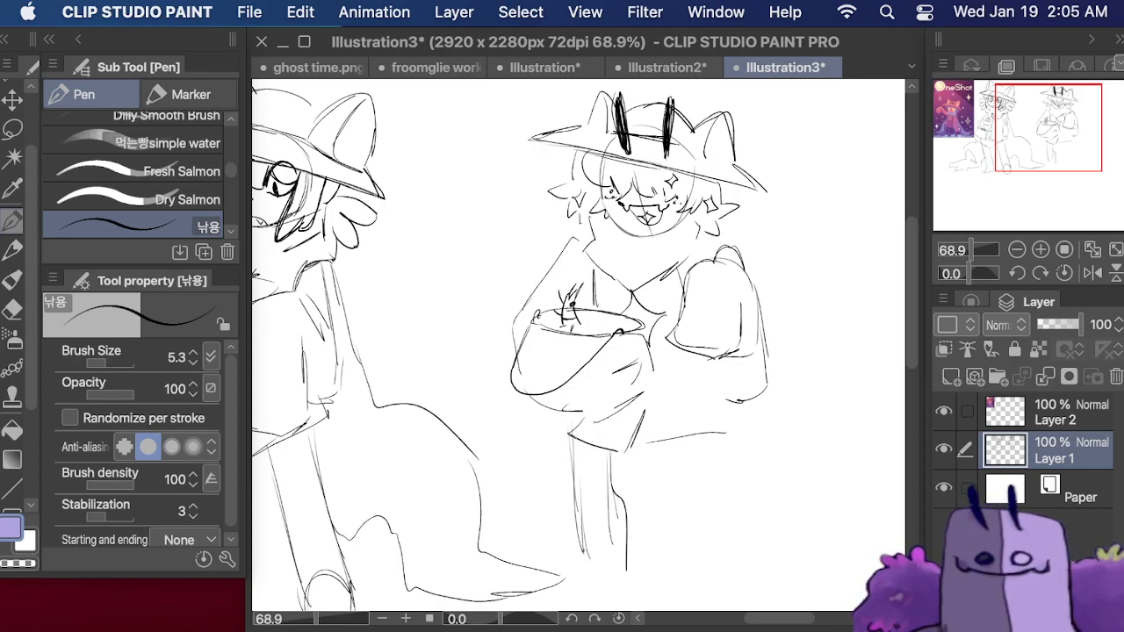
drag(571, 439, 587, 529)
mouse_move(580, 505)
mouse_down()
mouse_move(590, 578)
mouse_move(631, 577)
mouse_up()
drag(637, 525, 643, 530)
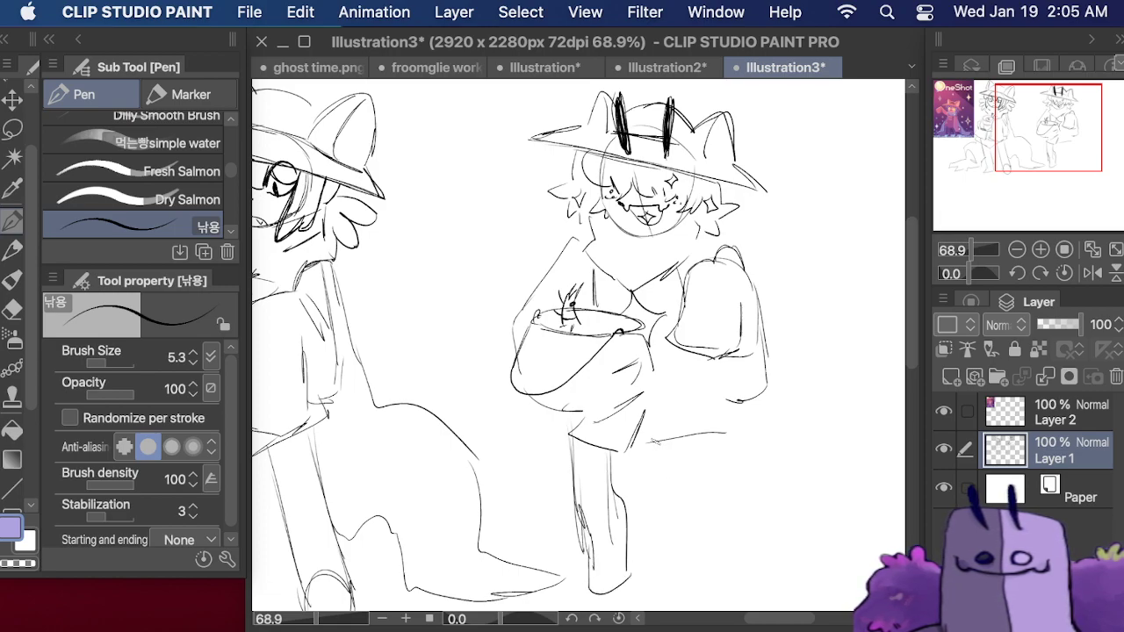
drag(654, 442, 678, 497)
- Undo the straight-leg sketch and the start of the other leg
key(super+z)
key(super+z)
key(super+z)
key(super+z)
key(super+z)
key(super+z)
key(super+z)
key(super+z)
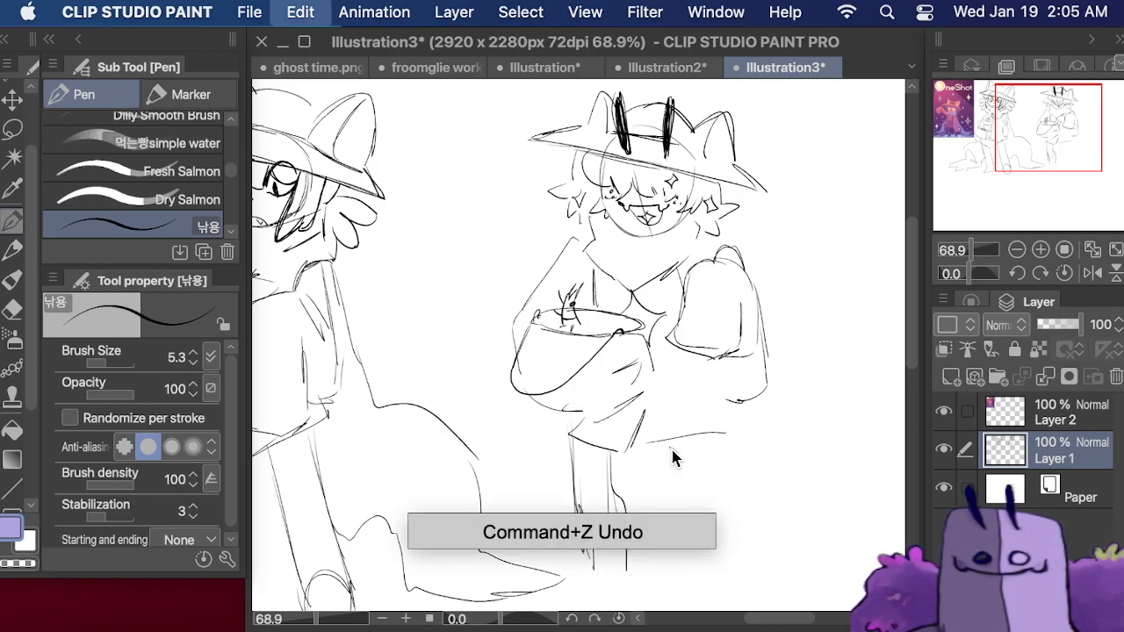
key(super+z)
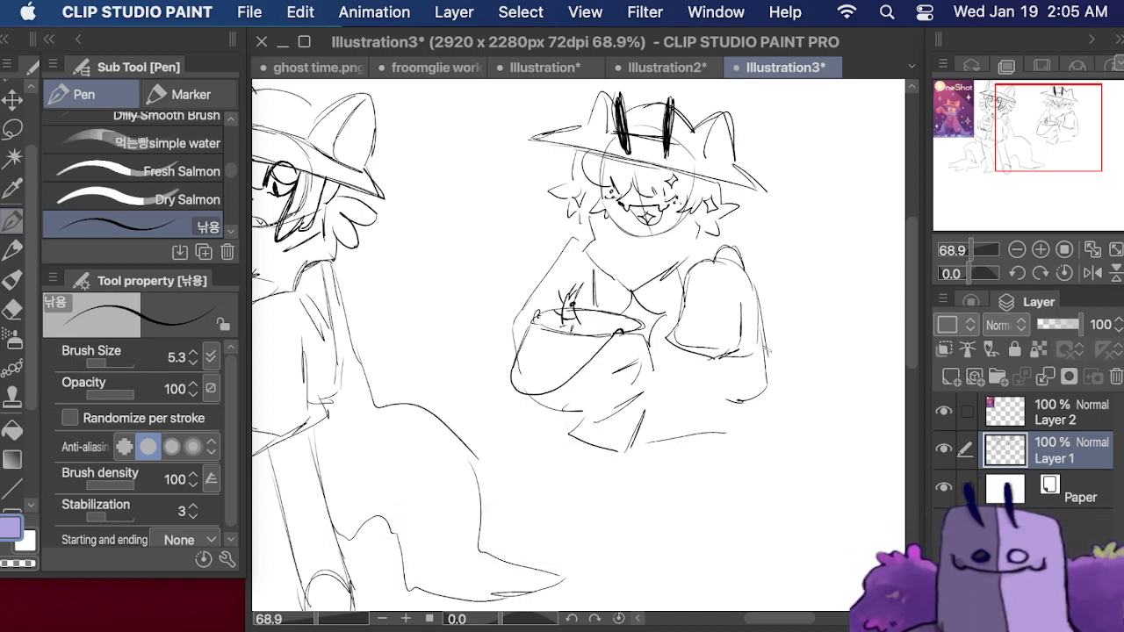
- Try a long S-curved tail rising beside the rounded sleeve and undo it
drag(766, 349, 822, 162)
key(super+z)
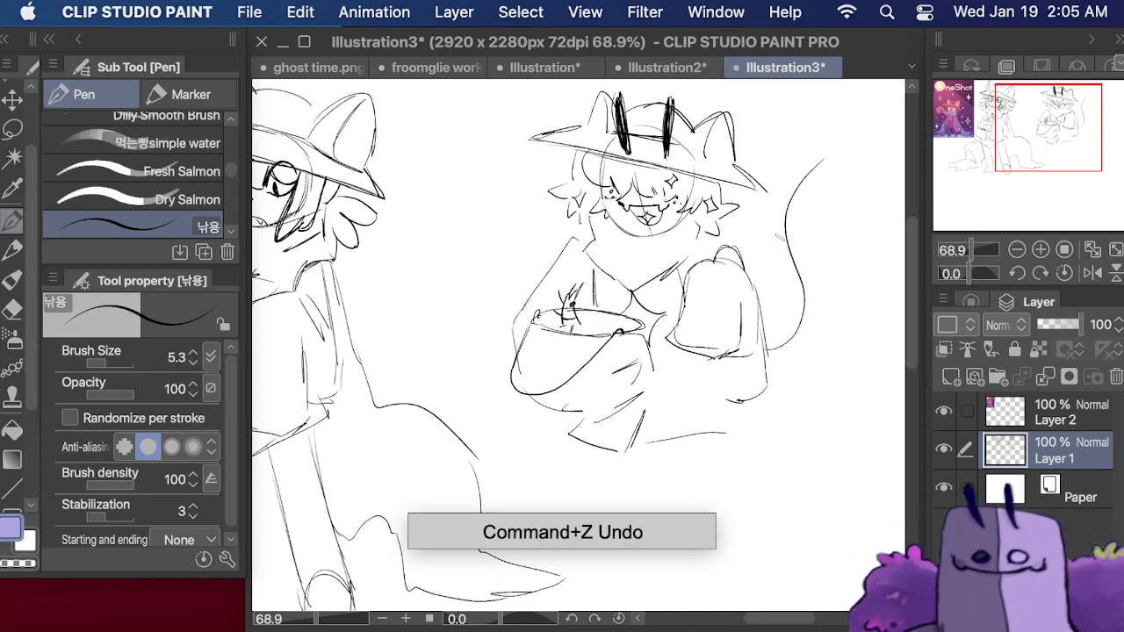
- Sketch light waist and hip guidelines for the second character across the area below the pot
scroll(780, 237, down, 5)
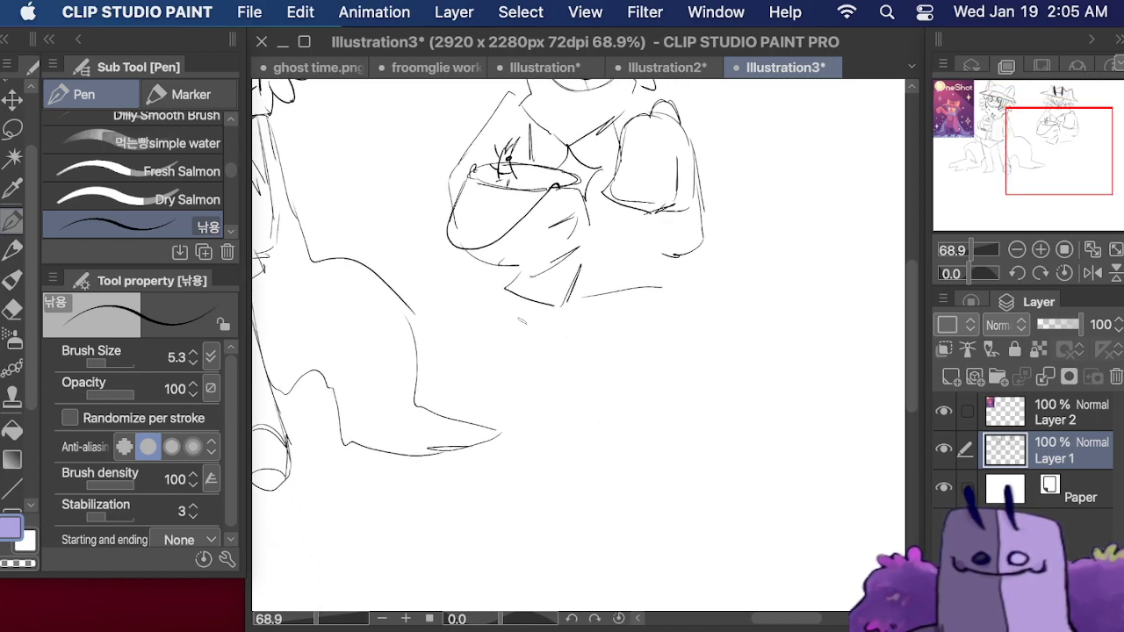
drag(520, 299, 522, 333)
mouse_move(535, 249)
mouse_down()
mouse_move(540, 282)
mouse_move(658, 275)
mouse_move(647, 245)
mouse_up()
drag(649, 247, 649, 272)
drag(532, 250, 534, 361)
- Sketch the outer lines of the second character's two legs running down from the hip guidelines
mouse_move(536, 275)
mouse_down()
mouse_move(527, 320)
mouse_move(550, 362)
mouse_move(544, 436)
mouse_up()
drag(543, 436, 549, 363)
drag(638, 256, 673, 418)
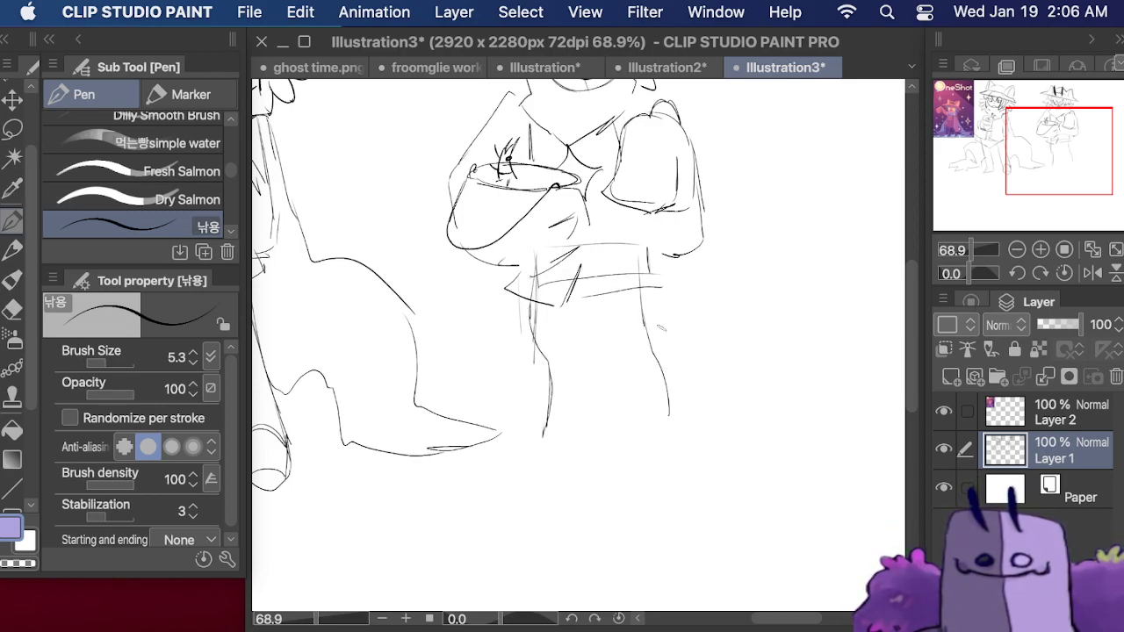
drag(661, 367, 674, 448)
drag(591, 450, 599, 454)
mouse_move(532, 302)
mouse_down()
mouse_move(553, 413)
mouse_move(547, 485)
mouse_up()
mouse_move(652, 372)
mouse_down()
mouse_move(667, 387)
mouse_move(677, 481)
mouse_up()
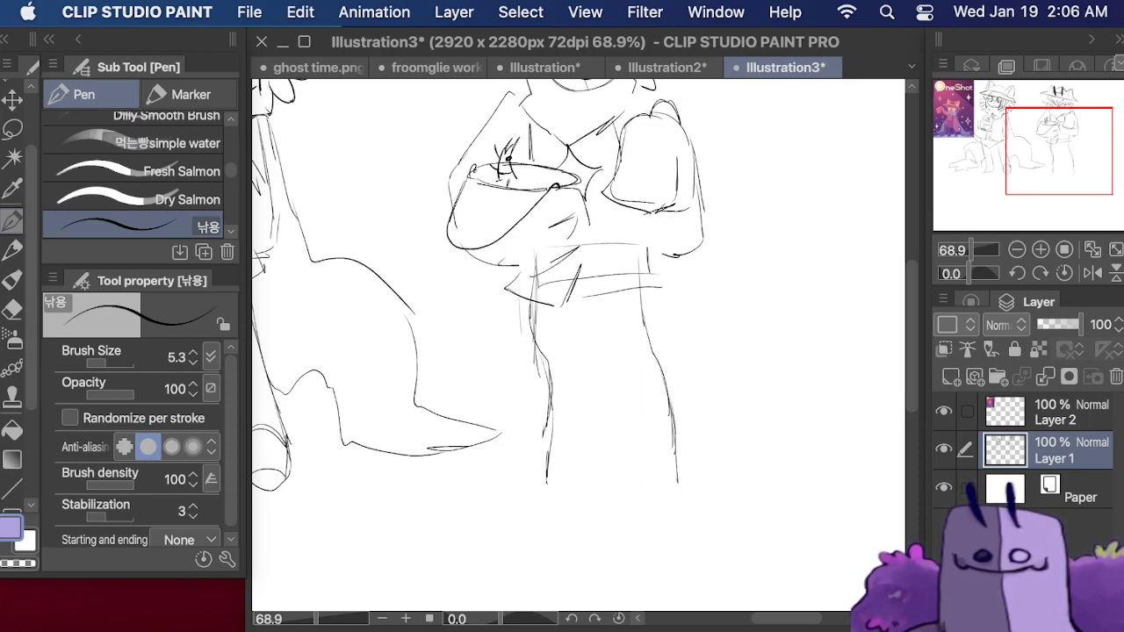
- Try a wide coat skirt with side lines and a shallow pointed hem across the upper legs
mouse_move(500, 269)
mouse_down()
mouse_move(492, 307)
mouse_move(579, 355)
mouse_up()
mouse_move(518, 314)
mouse_down()
mouse_move(511, 266)
mouse_move(581, 359)
mouse_move(676, 329)
mouse_up()
drag(676, 261, 685, 339)
- Sketch the inner leg lines below the coat and close both legs with rounded feet
mouse_move(526, 274)
mouse_down()
mouse_move(510, 347)
mouse_move(534, 374)
mouse_move(571, 484)
mouse_up()
mouse_move(530, 369)
mouse_down()
mouse_move(540, 485)
mouse_move(571, 481)
mouse_up()
mouse_move(623, 344)
mouse_down()
mouse_move(646, 381)
mouse_move(680, 369)
mouse_move(694, 455)
mouse_up()
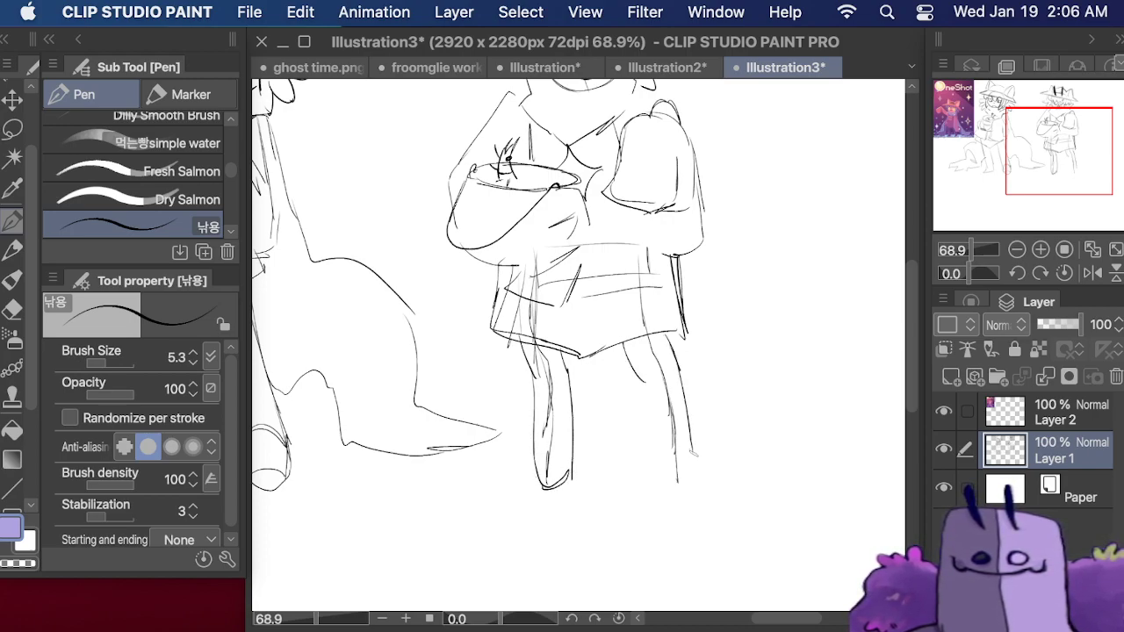
mouse_move(646, 381)
mouse_down()
mouse_move(675, 488)
mouse_move(701, 453)
mouse_up()
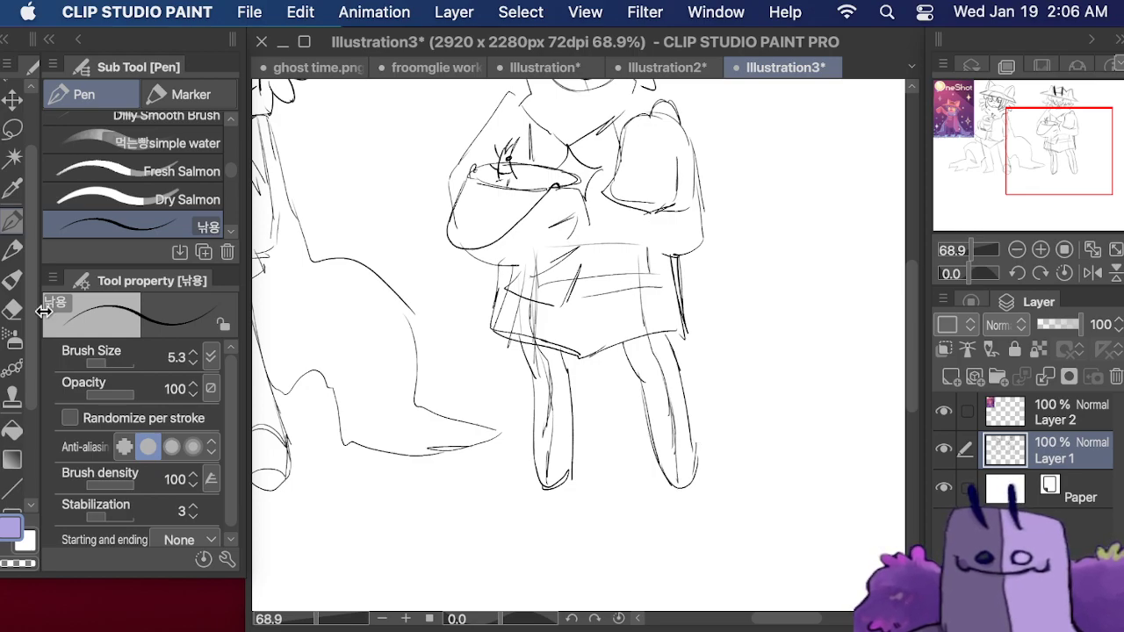
- Erase the stray guidelines inside both legs, the waist and hip guidelines, and the middle of the coat hem
click(12, 309)
mouse_move(540, 356)
mouse_down()
mouse_move(548, 475)
mouse_move(553, 457)
mouse_up()
mouse_move(660, 377)
mouse_down()
mouse_move(674, 457)
mouse_move(676, 413)
mouse_up()
drag(1028, 192, 1024, 168)
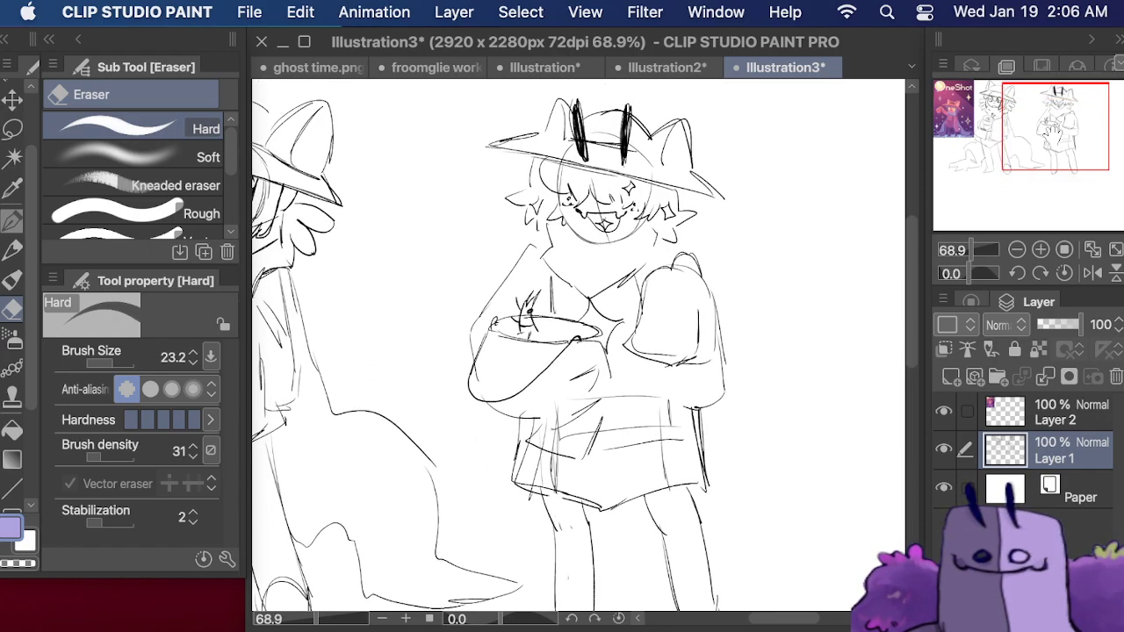
mouse_move(525, 447)
mouse_down()
mouse_move(528, 429)
mouse_move(560, 436)
mouse_move(562, 426)
mouse_up()
drag(610, 458, 660, 376)
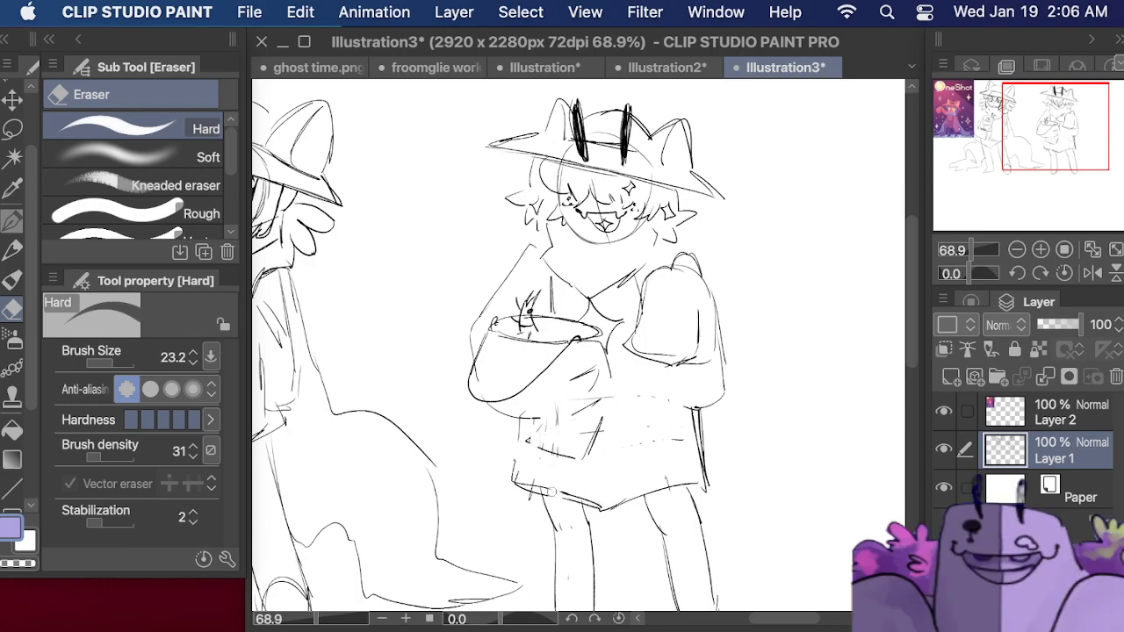
drag(569, 497, 600, 506)
drag(1027, 124, 1047, 135)
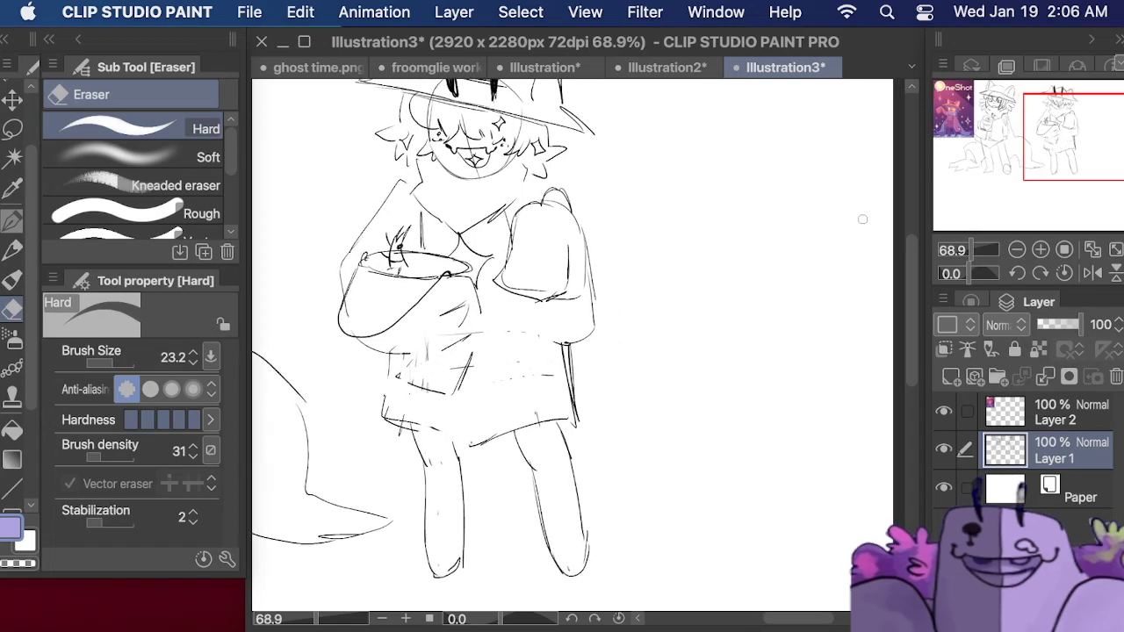
- Darken the upper inner line of one leg with the pen, and erase the coat's hem and side lines
click(13, 220)
drag(461, 466, 455, 441)
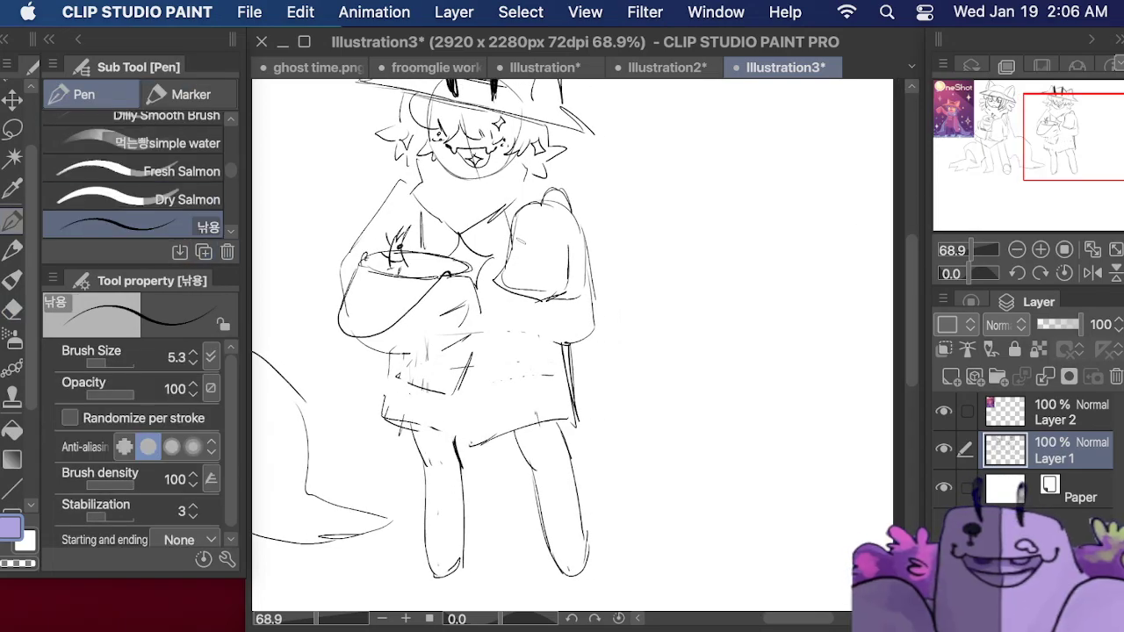
drag(1064, 119, 1038, 137)
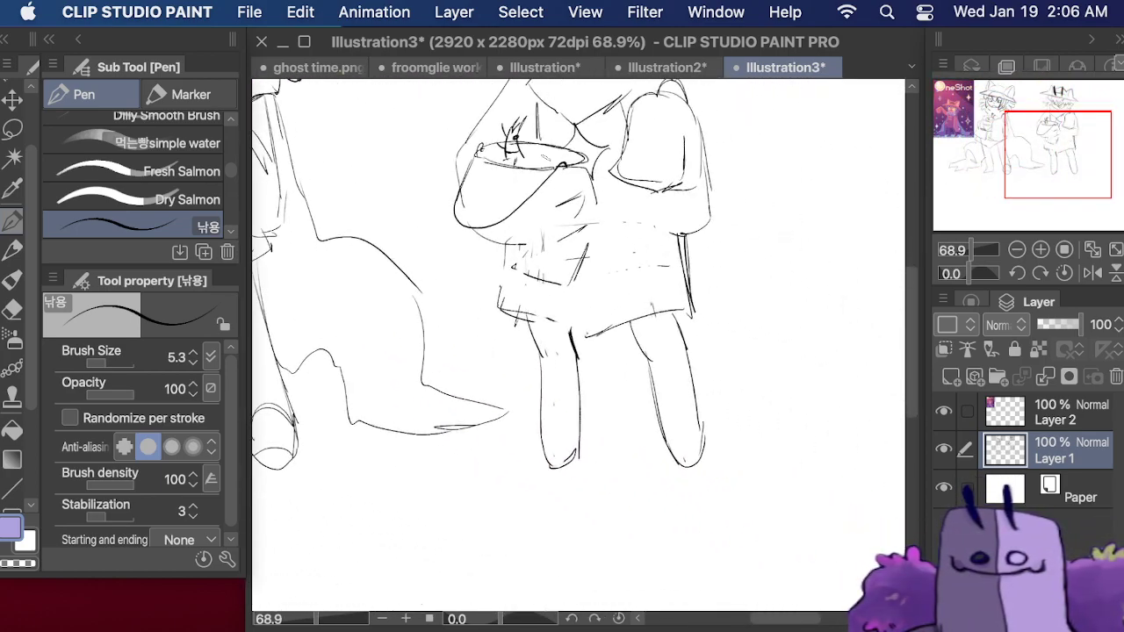
click(12, 309)
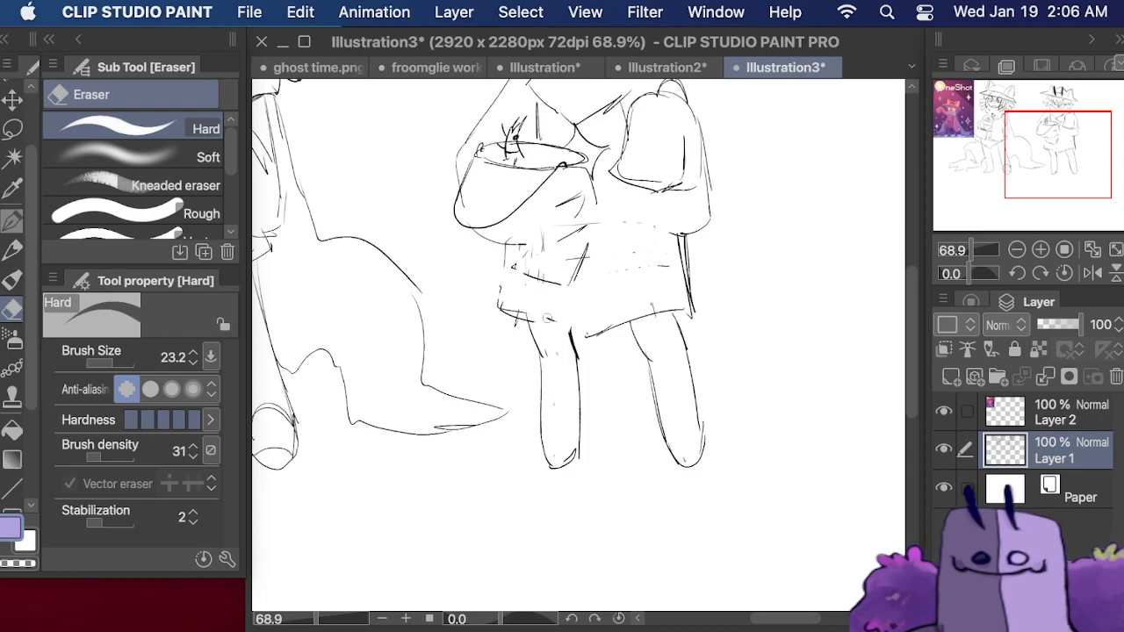
mouse_move(544, 318)
mouse_down()
mouse_move(597, 338)
mouse_move(611, 321)
mouse_move(686, 295)
mouse_move(699, 304)
mouse_move(687, 237)
mouse_up()
- Redraw the second character's coat with fold lines below the sleeve and a shorter hem meeting in a V-shaped point
click(12, 222)
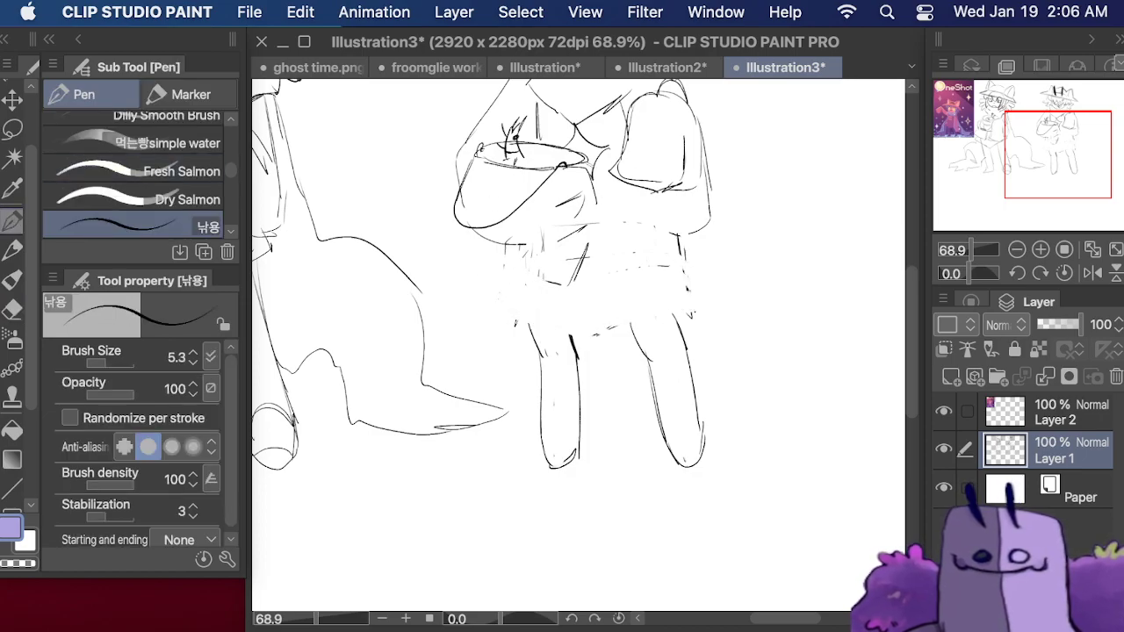
mouse_move(537, 109)
mouse_down()
mouse_move(535, 223)
mouse_move(615, 238)
mouse_move(647, 219)
mouse_up()
mouse_move(631, 141)
mouse_down()
mouse_move(648, 214)
mouse_move(690, 266)
mouse_up()
drag(644, 191, 699, 244)
mouse_move(660, 211)
mouse_down()
mouse_move(712, 243)
mouse_move(636, 310)
mouse_up()
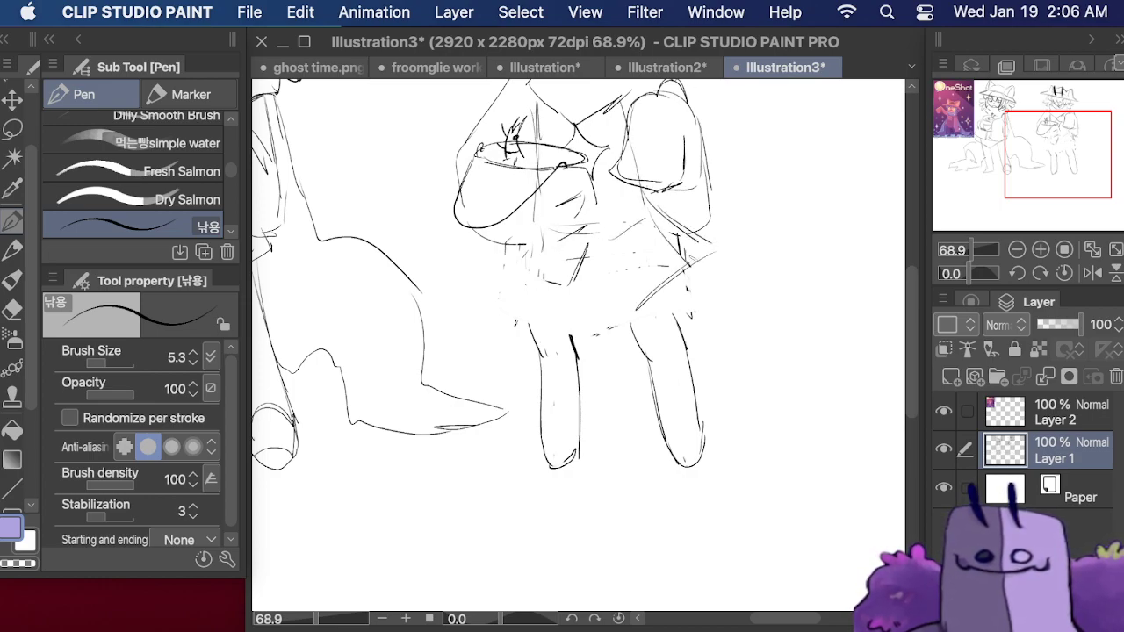
drag(693, 256, 611, 321)
mouse_move(525, 252)
mouse_down()
mouse_move(499, 284)
mouse_move(487, 255)
mouse_move(482, 274)
mouse_up()
drag(497, 267, 610, 334)
drag(608, 331, 681, 282)
- Extend the tops of both legs up to meet the new pointed hem
drag(518, 281, 539, 342)
drag(523, 307, 547, 351)
drag(562, 305, 576, 359)
drag(567, 305, 583, 350)
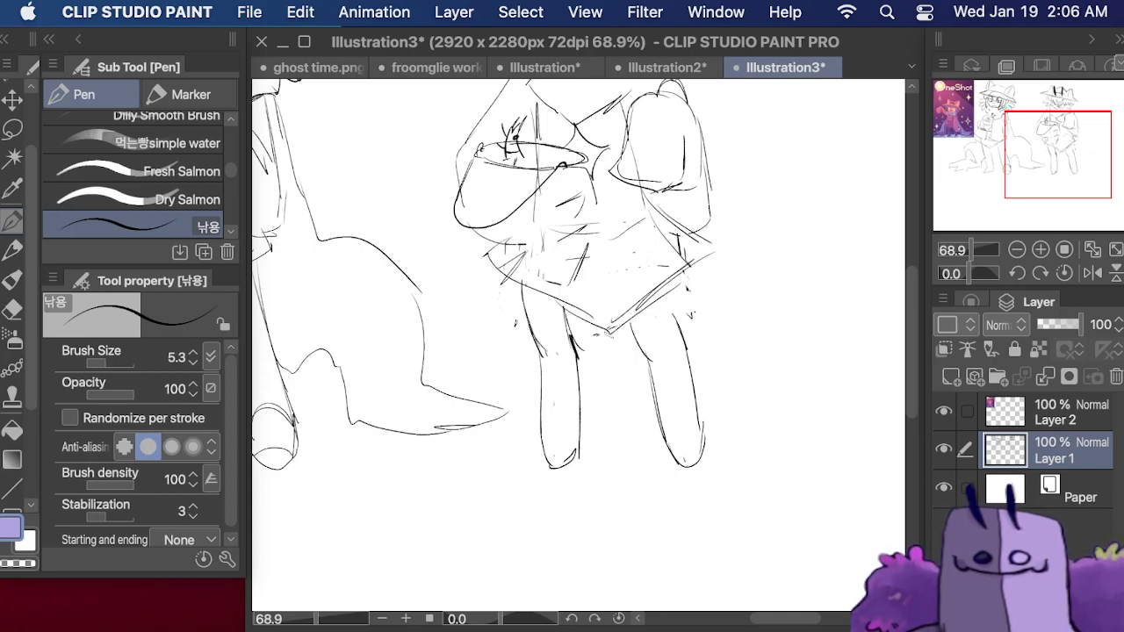
drag(631, 307, 653, 354)
drag(667, 308, 680, 332)
- Add small toe lines to both of the second character's feet
scroll(828, 210, up, 4)
scroll(828, 210, right, 2)
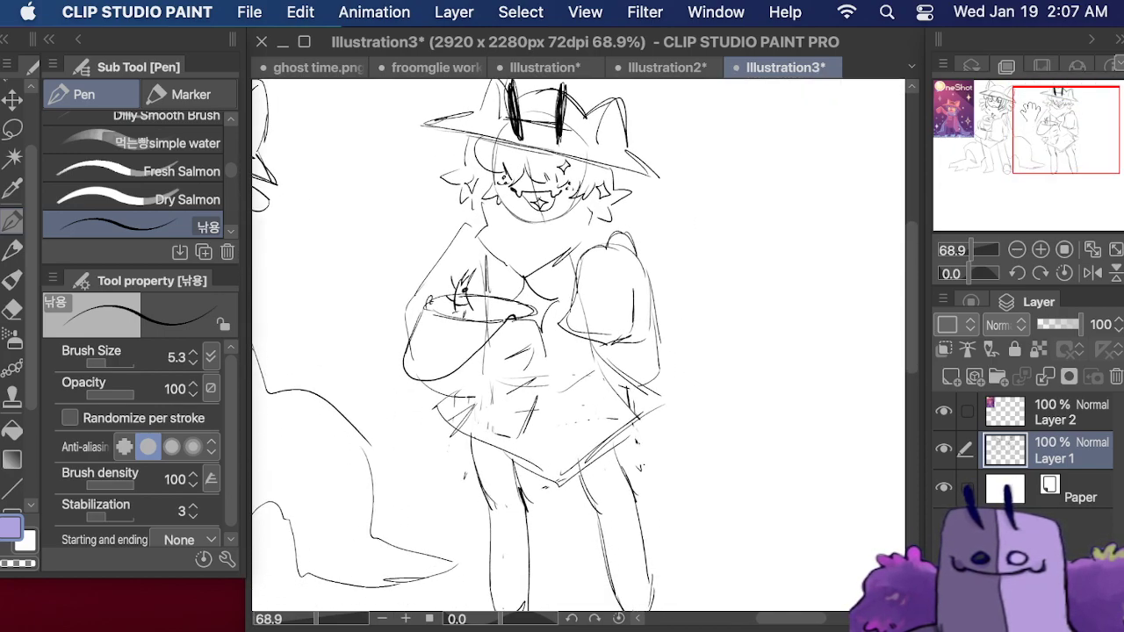
drag(473, 405, 479, 426)
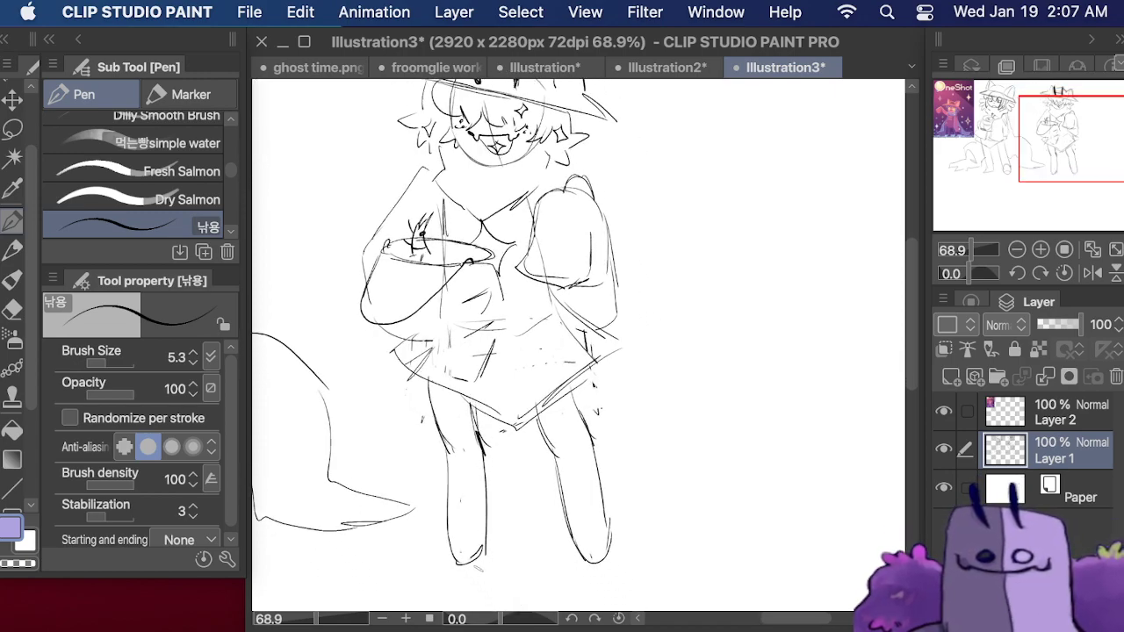
drag(483, 546, 471, 570)
drag(464, 566, 480, 557)
drag(597, 546, 586, 565)
drag(593, 524, 598, 548)
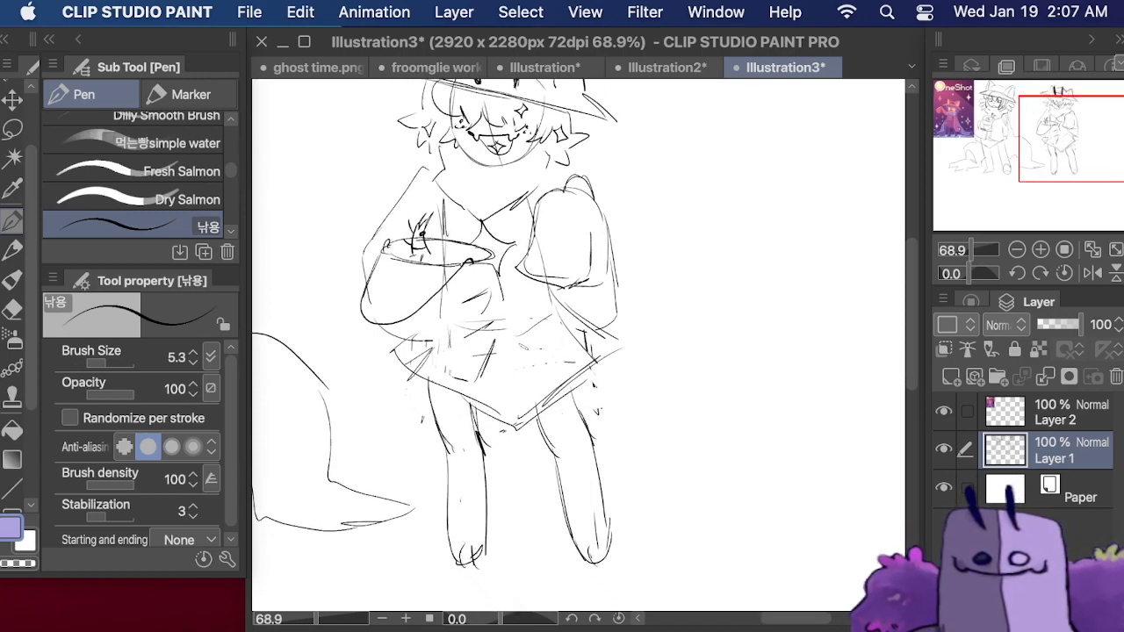
- Sketch a long curved tail sweeping behind the legs and rising beside the character to a split tip
mouse_move(509, 426)
mouse_down()
mouse_move(518, 450)
mouse_move(583, 506)
mouse_up()
mouse_move(627, 500)
mouse_down()
mouse_move(674, 490)
mouse_move(717, 205)
mouse_up()
mouse_move(709, 308)
mouse_down()
mouse_move(747, 171)
mouse_move(713, 302)
mouse_up()
mouse_move(737, 255)
mouse_down()
mouse_move(713, 323)
mouse_move(729, 305)
mouse_up()
drag(736, 304, 724, 366)
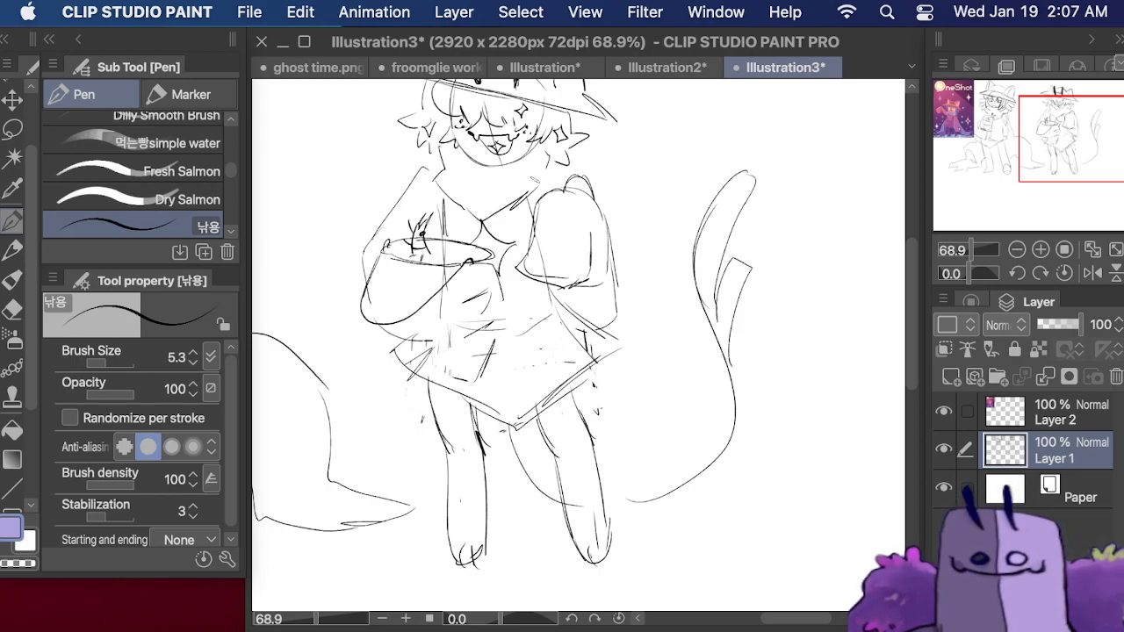
- Try a cape flaring from the raised sleeve across the tail and undo it
mouse_move(624, 303)
mouse_down()
mouse_move(639, 344)
mouse_move(727, 410)
mouse_up()
mouse_move(591, 429)
mouse_down()
mouse_move(659, 477)
mouse_move(733, 490)
mouse_up()
drag(718, 408, 810, 432)
drag(726, 434, 732, 439)
key(super+z)
key(super+z)
key(super+z)
key(super+z)
key(super+z)
key(super+z)
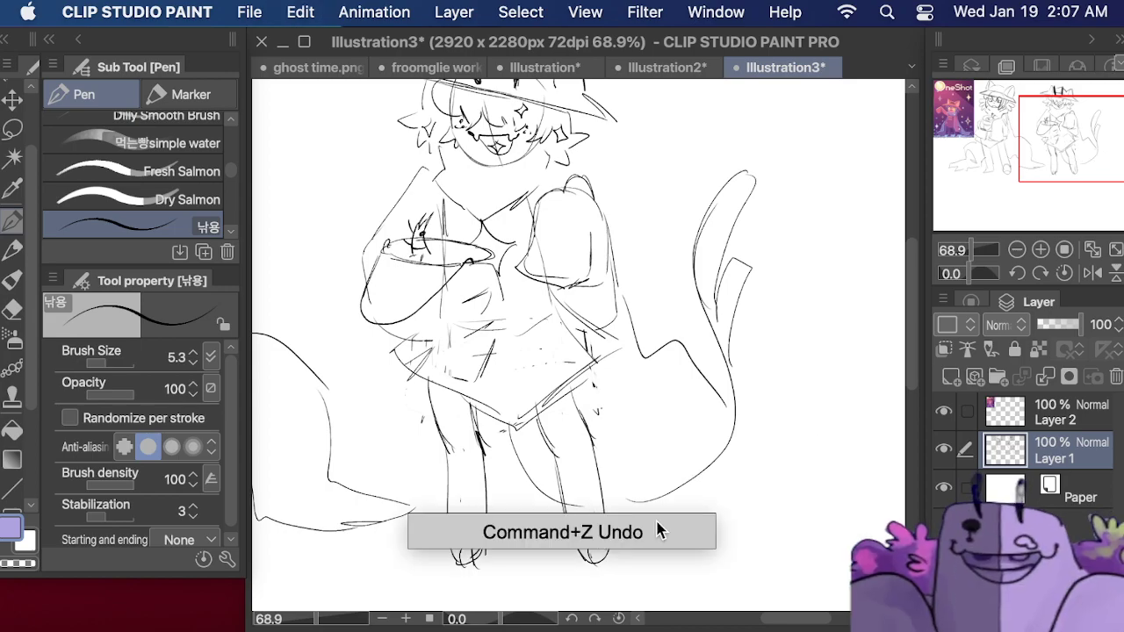
- Sketch a cape draping from the sleeve behind the tail and trailing on the ground, with a fold on the opposite side
mouse_move(625, 292)
mouse_down()
mouse_move(630, 355)
mouse_move(726, 452)
mouse_up()
mouse_move(596, 459)
mouse_down()
mouse_move(651, 494)
mouse_move(674, 534)
mouse_up()
mouse_move(727, 451)
mouse_down()
mouse_move(880, 479)
mouse_move(769, 533)
mouse_move(665, 538)
mouse_up()
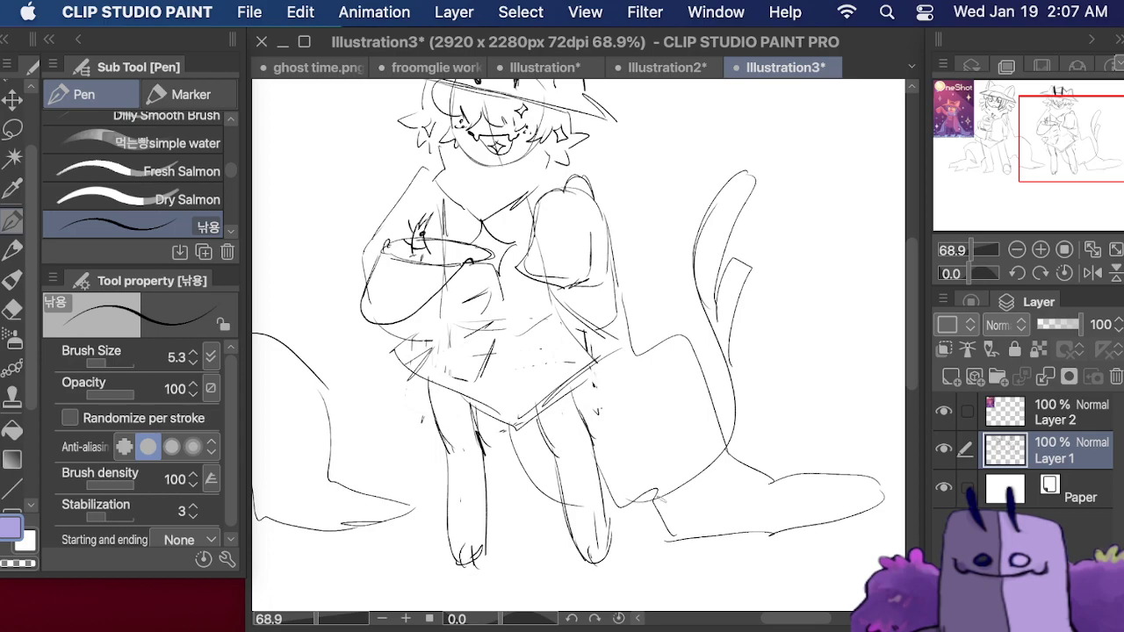
mouse_move(393, 384)
mouse_down()
mouse_move(397, 431)
mouse_move(314, 455)
mouse_up()
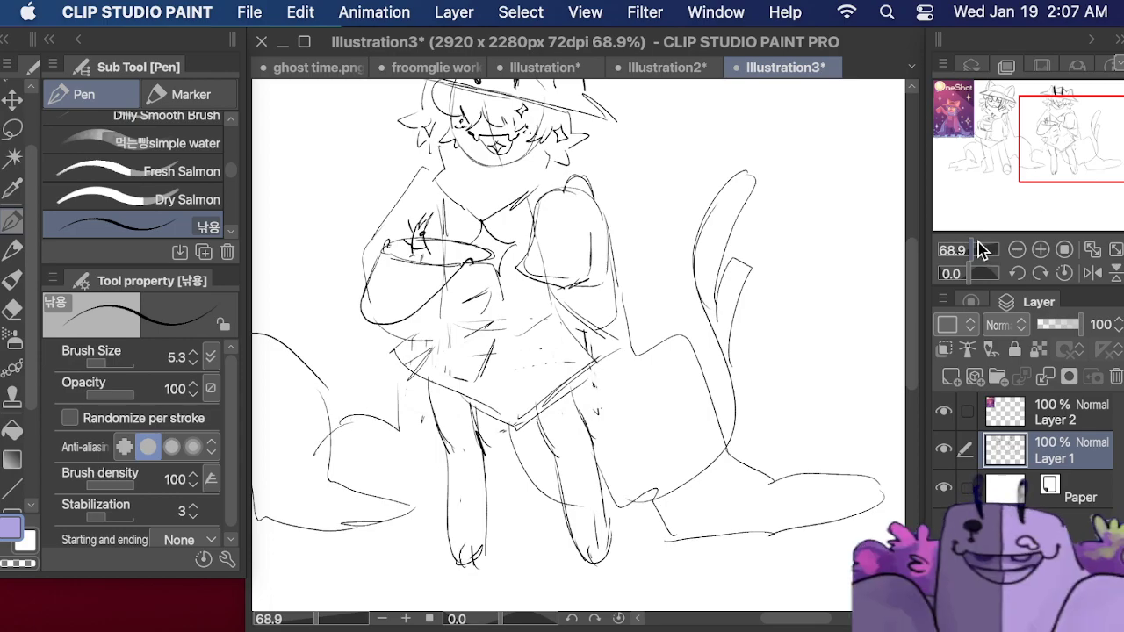
drag(981, 251, 971, 251)
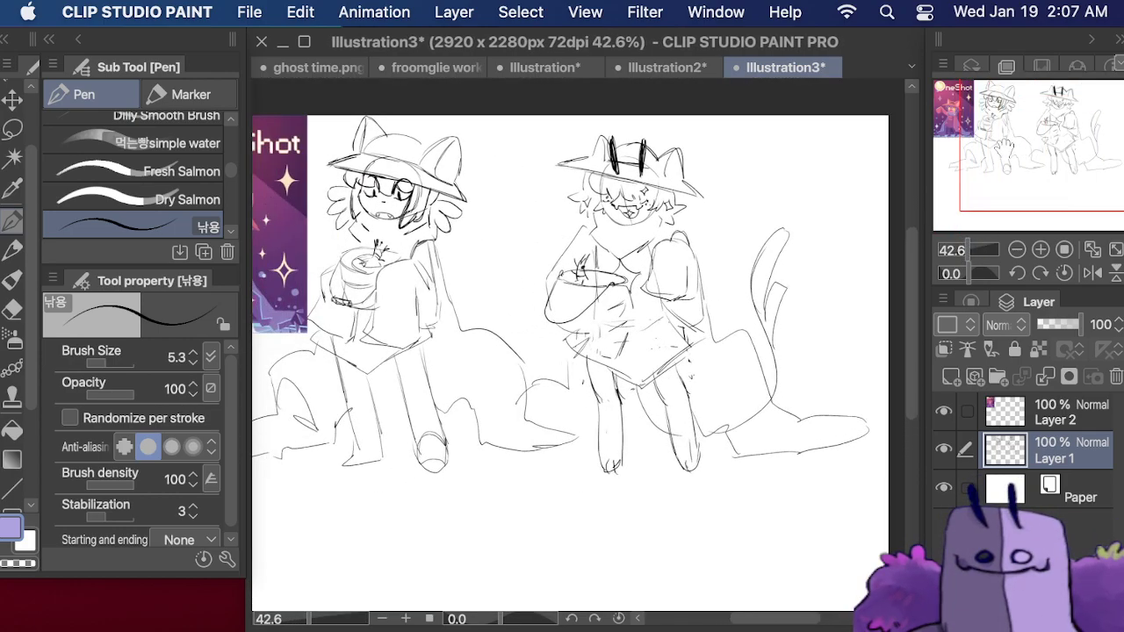
drag(1006, 149, 1053, 153)
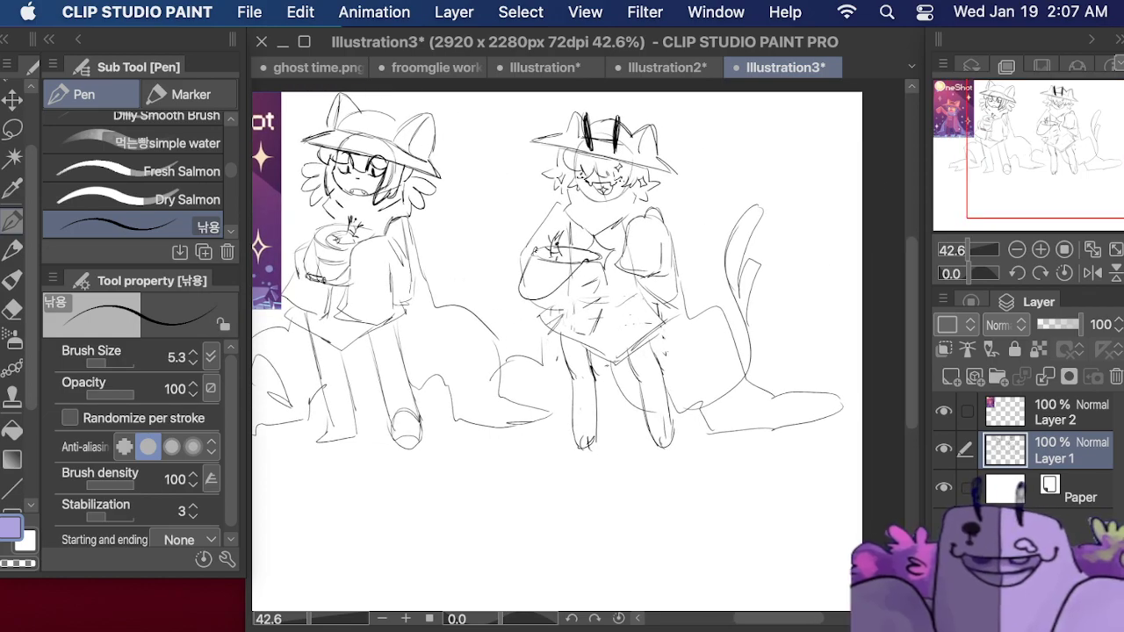
key(Tab)
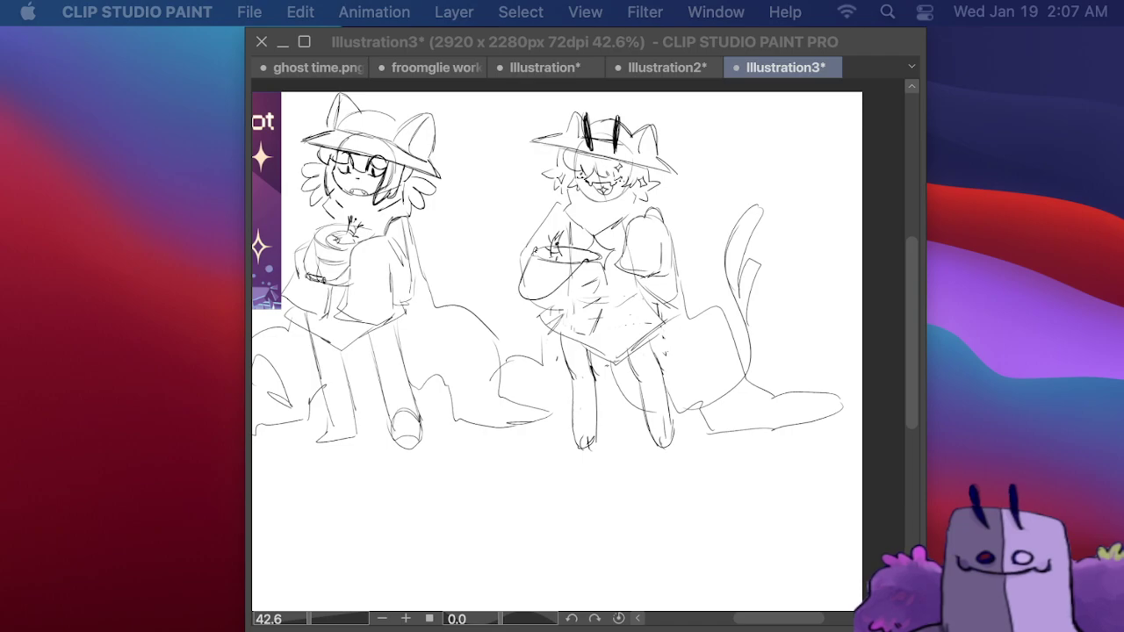
key(Tab)
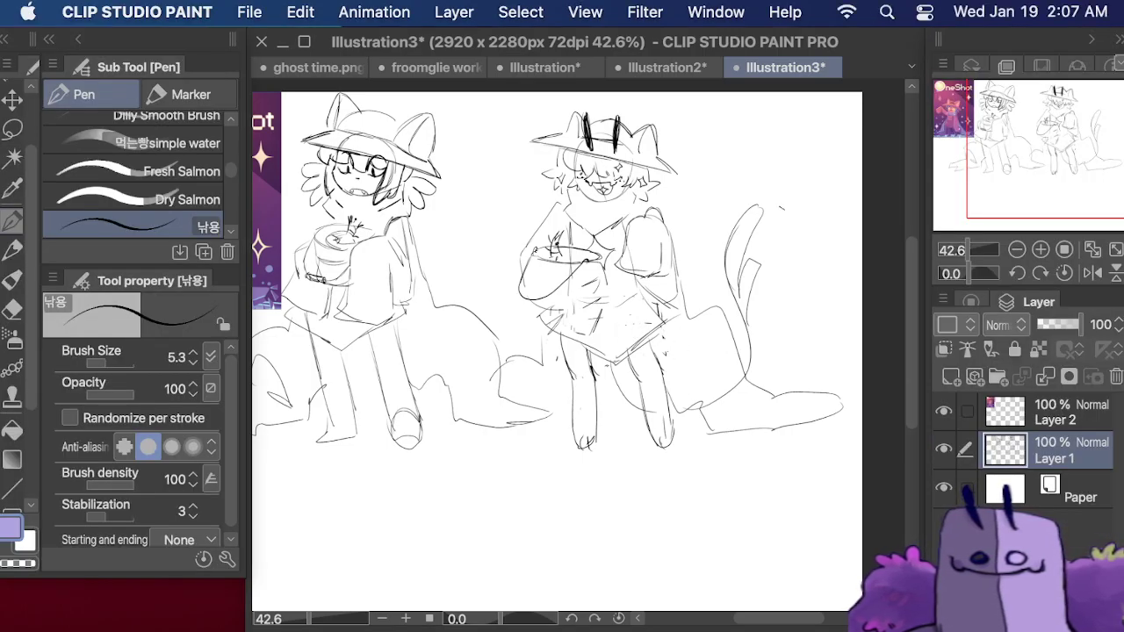
- Set the brush size to 18.1 and sketch a curved shrimp body with a pointed head above the tail
mouse_move(787, 231)
mouse_down()
mouse_move(825, 204)
mouse_move(771, 158)
mouse_up()
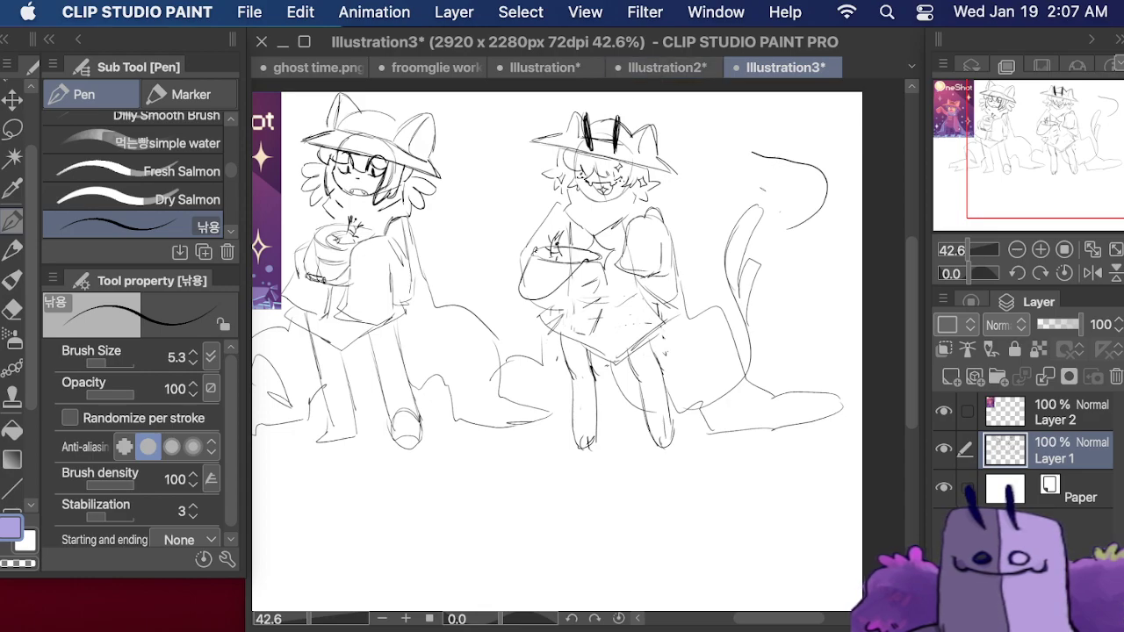
key(super+z)
drag(111, 362, 121, 363)
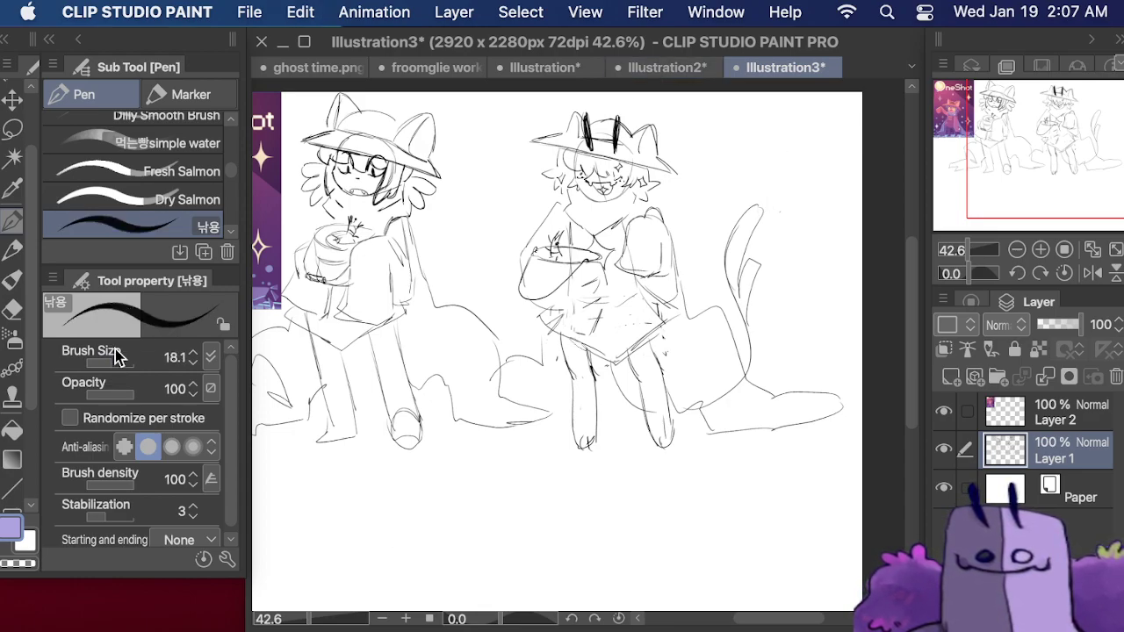
mouse_move(704, 129)
mouse_down()
mouse_move(818, 173)
mouse_move(840, 209)
mouse_move(766, 252)
mouse_up()
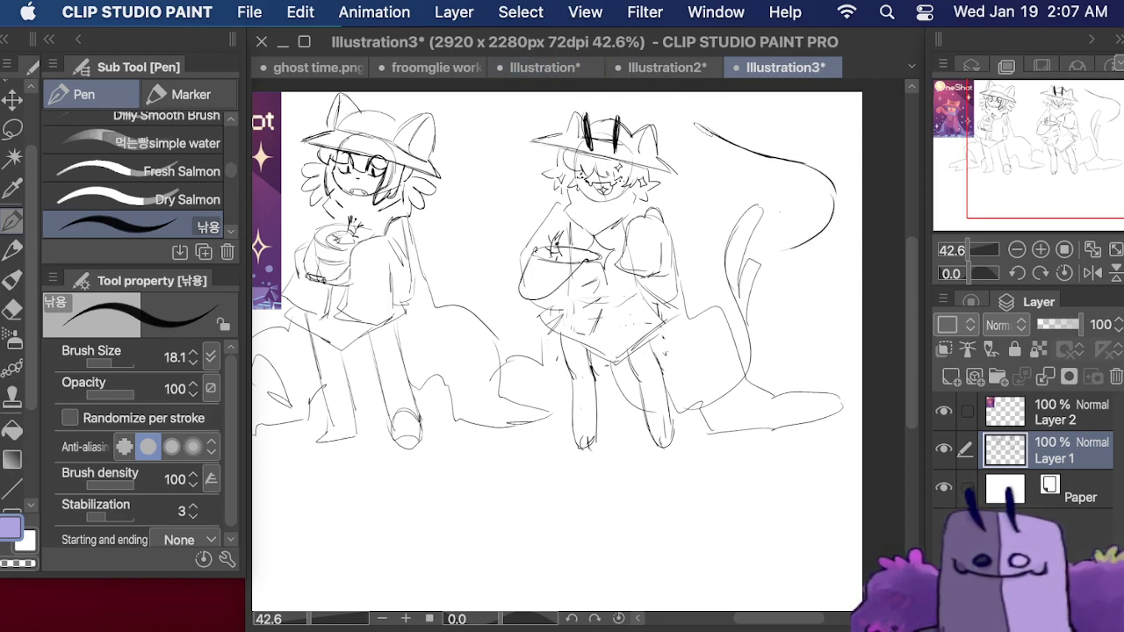
mouse_move(709, 131)
mouse_down()
mouse_move(730, 169)
mouse_move(797, 207)
mouse_move(831, 203)
mouse_move(814, 236)
mouse_move(743, 262)
mouse_up()
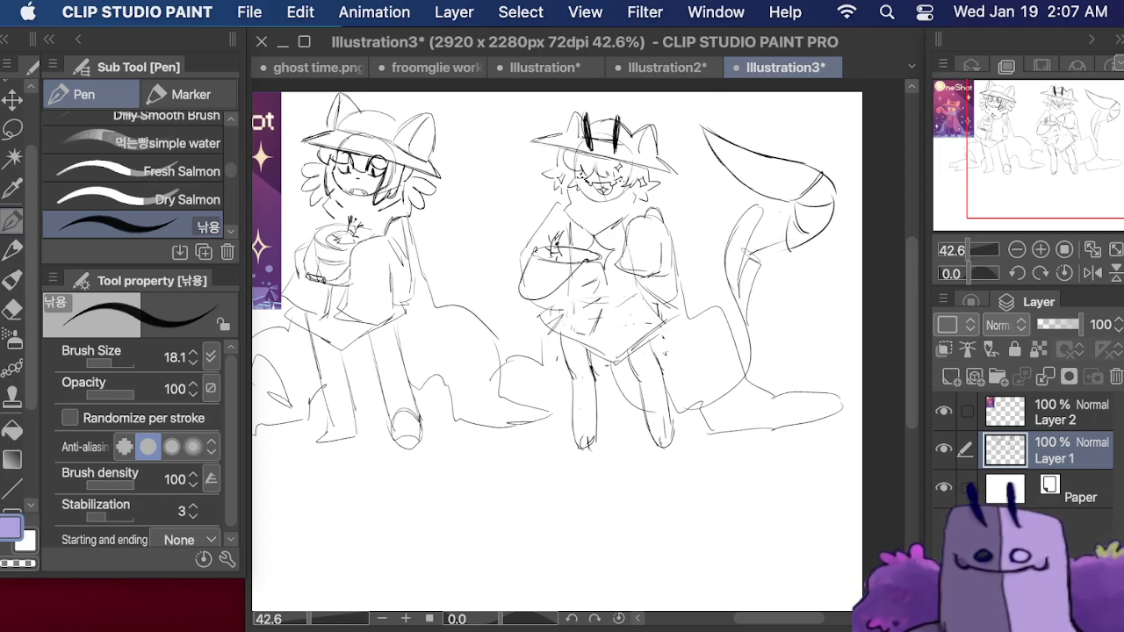
- Add short legs, a tail fan, long curved antennae and a dot eye to the shrimp
mouse_move(801, 241)
mouse_down()
mouse_move(743, 265)
mouse_move(744, 250)
mouse_move(800, 236)
mouse_up()
key(super+z)
mouse_move(794, 218)
mouse_down()
mouse_move(782, 227)
mouse_move(778, 212)
mouse_up()
key(super+z)
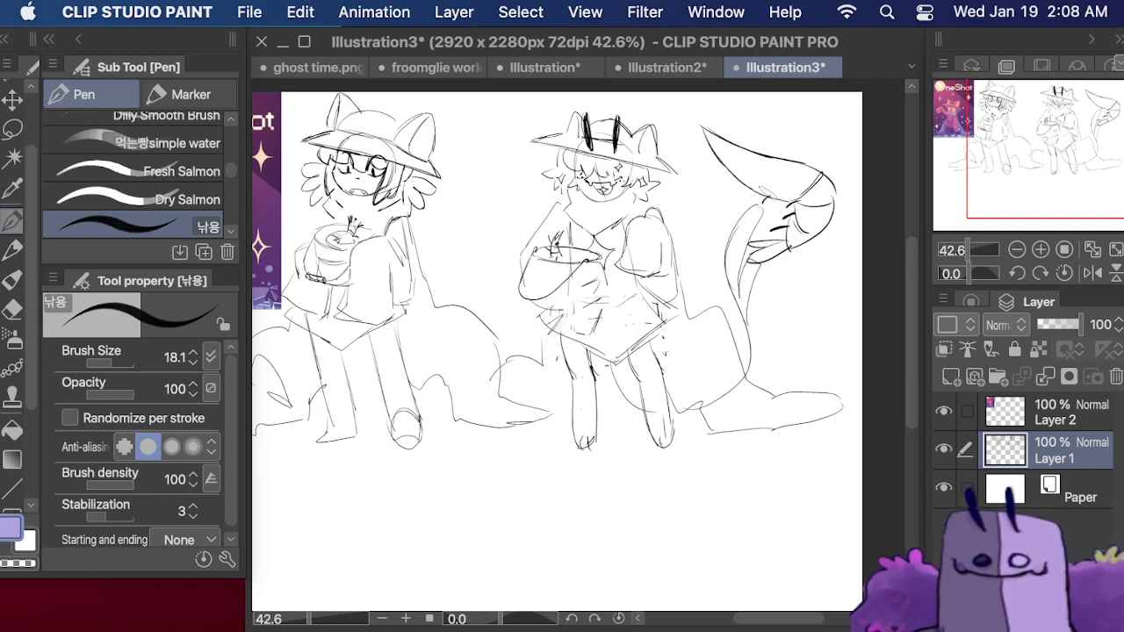
drag(772, 159, 742, 93)
drag(780, 99, 786, 117)
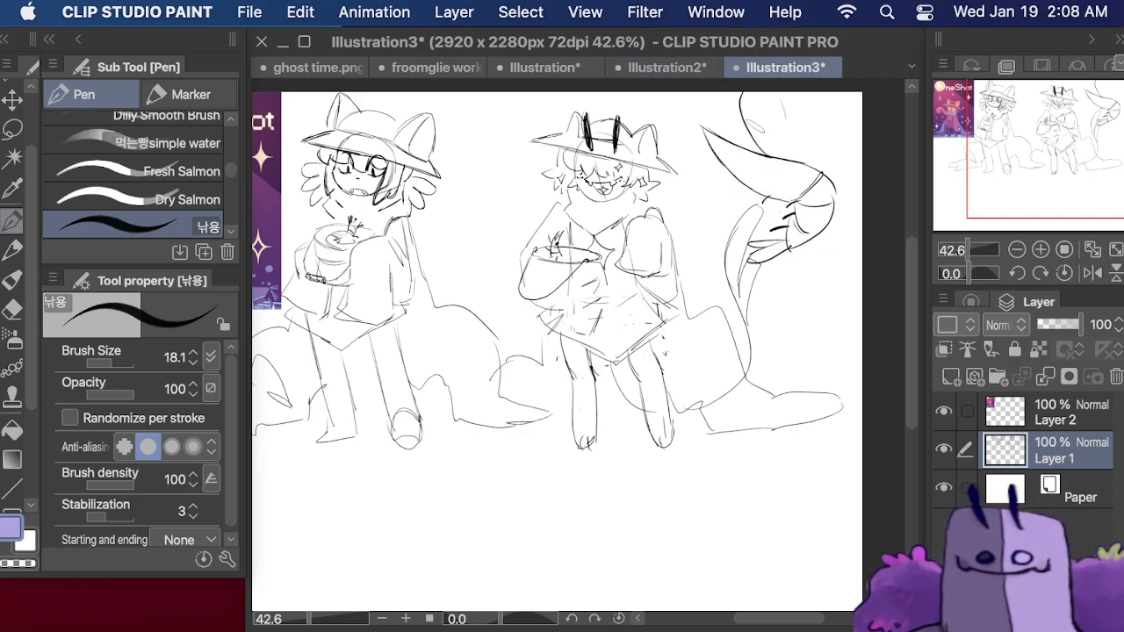
drag(755, 151, 726, 89)
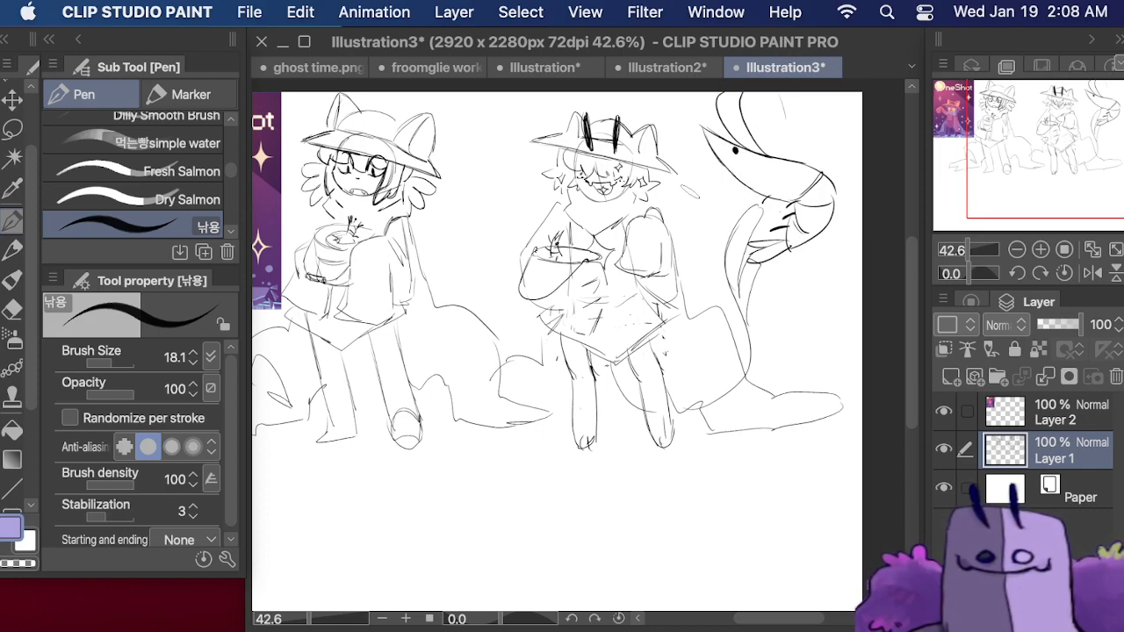
- Draw a spiky, scalloped burst outline around the shrimp
drag(685, 221, 727, 218)
drag(764, 279, 861, 279)
drag(698, 156, 669, 172)
mouse_move(669, 105)
mouse_down()
mouse_move(702, 118)
mouse_move(699, 96)
mouse_up()
mouse_move(788, 94)
mouse_down()
mouse_move(797, 123)
mouse_move(864, 139)
mouse_up()
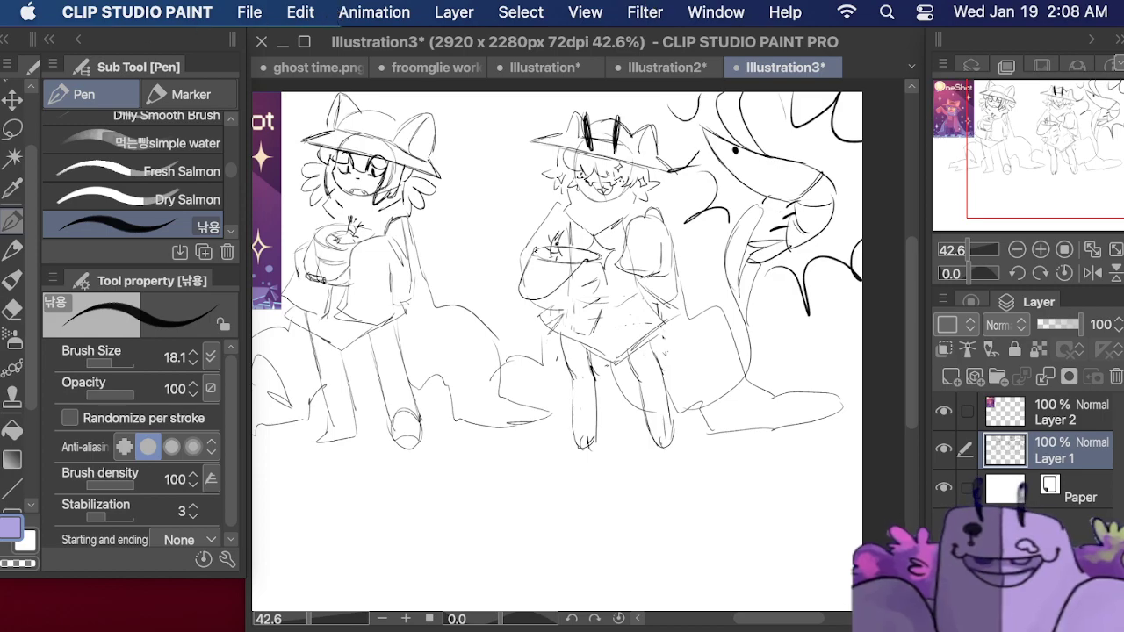
key(Tab)
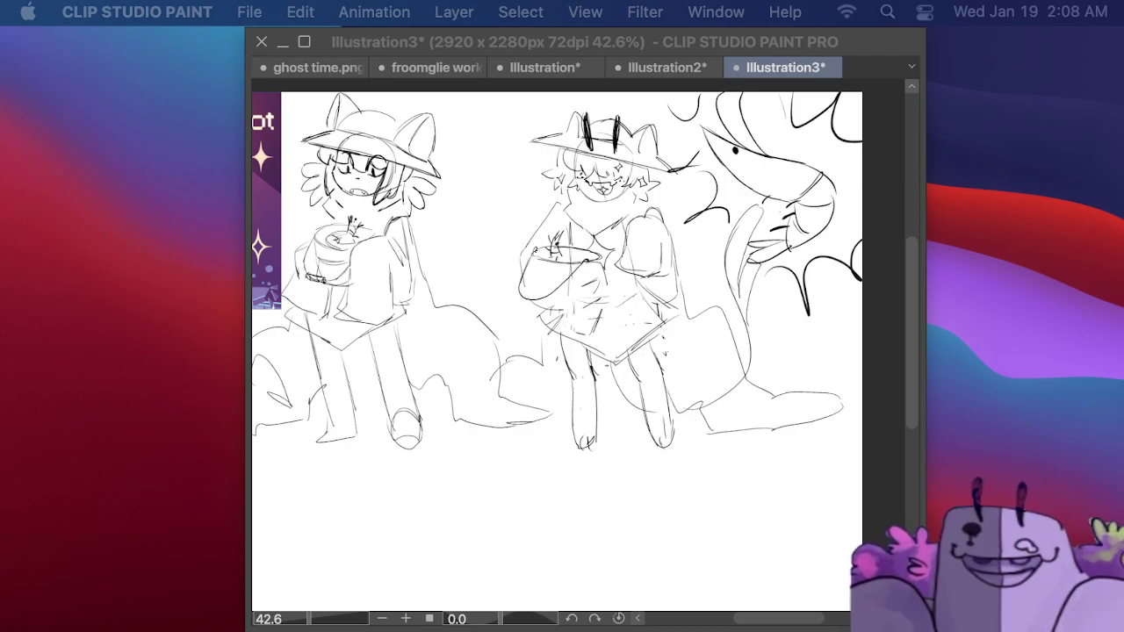
click(813, 279)
drag(1032, 145, 1013, 134)
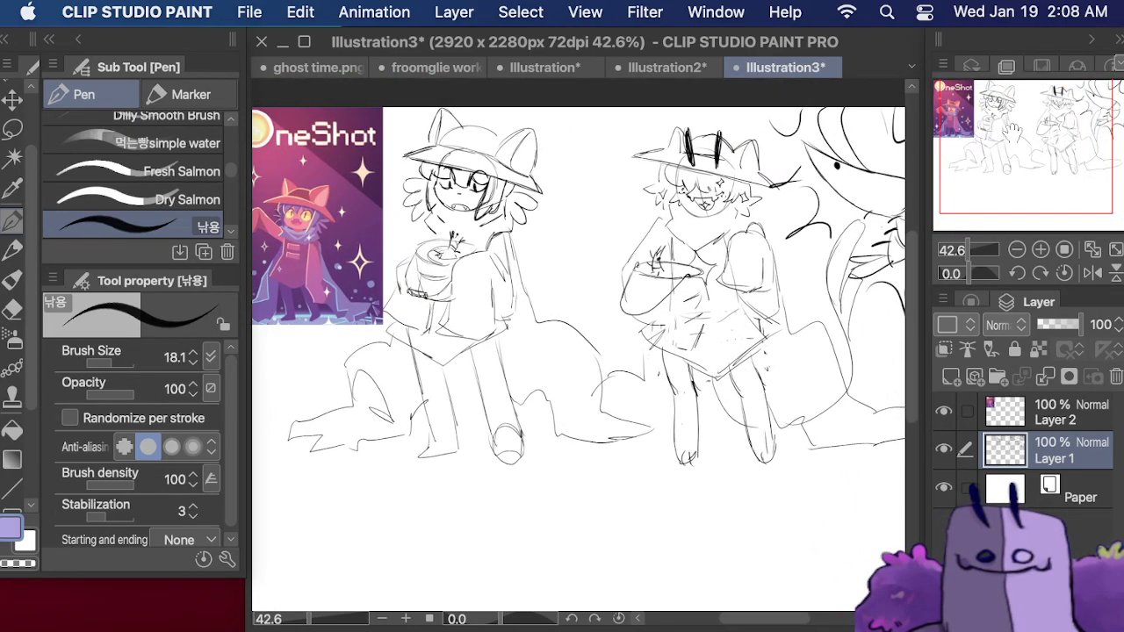
scroll(579, 351, left, 3)
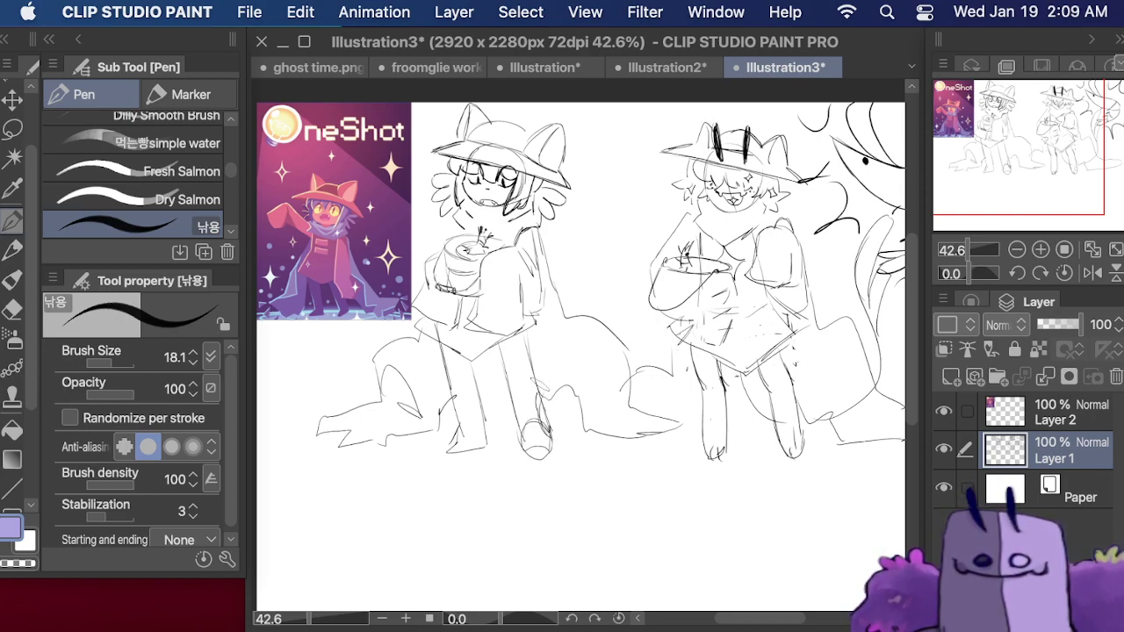
- Sketch a round light bulb with a looped filament and a dark screw base beside the first character's feet
mouse_move(533, 403)
mouse_down()
mouse_move(573, 362)
mouse_move(613, 404)
mouse_move(613, 426)
mouse_up()
mouse_move(626, 407)
mouse_down()
mouse_move(536, 405)
mouse_move(597, 443)
mouse_move(540, 395)
mouse_move(536, 448)
mouse_move(615, 386)
mouse_move(601, 452)
mouse_move(558, 439)
mouse_move(594, 413)
mouse_move(581, 397)
mouse_move(560, 429)
mouse_move(623, 439)
mouse_move(625, 455)
mouse_move(631, 437)
mouse_up()
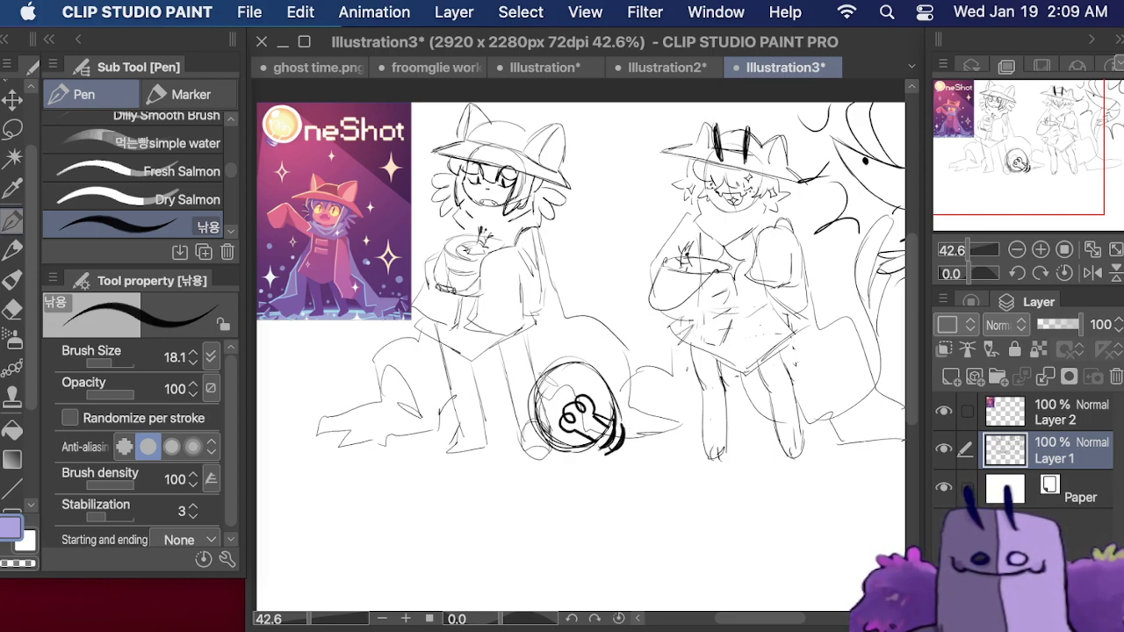
drag(555, 381, 532, 448)
mouse_move(530, 403)
mouse_down()
mouse_move(553, 450)
mouse_move(566, 358)
mouse_move(604, 377)
mouse_move(616, 406)
mouse_up()
- Sketch a simple face below the characters with a curved jaw, a cat mouth and two short line eyes
mouse_move(379, 531)
mouse_down()
mouse_move(510, 395)
mouse_move(535, 435)
mouse_move(501, 511)
mouse_move(594, 502)
mouse_up()
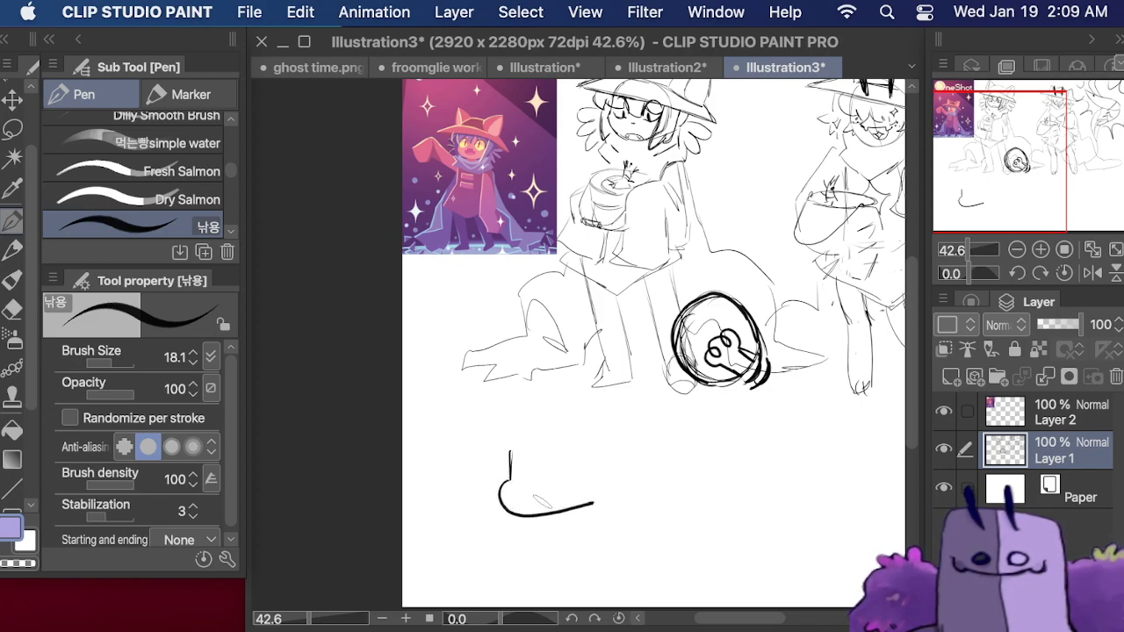
drag(522, 490, 551, 487)
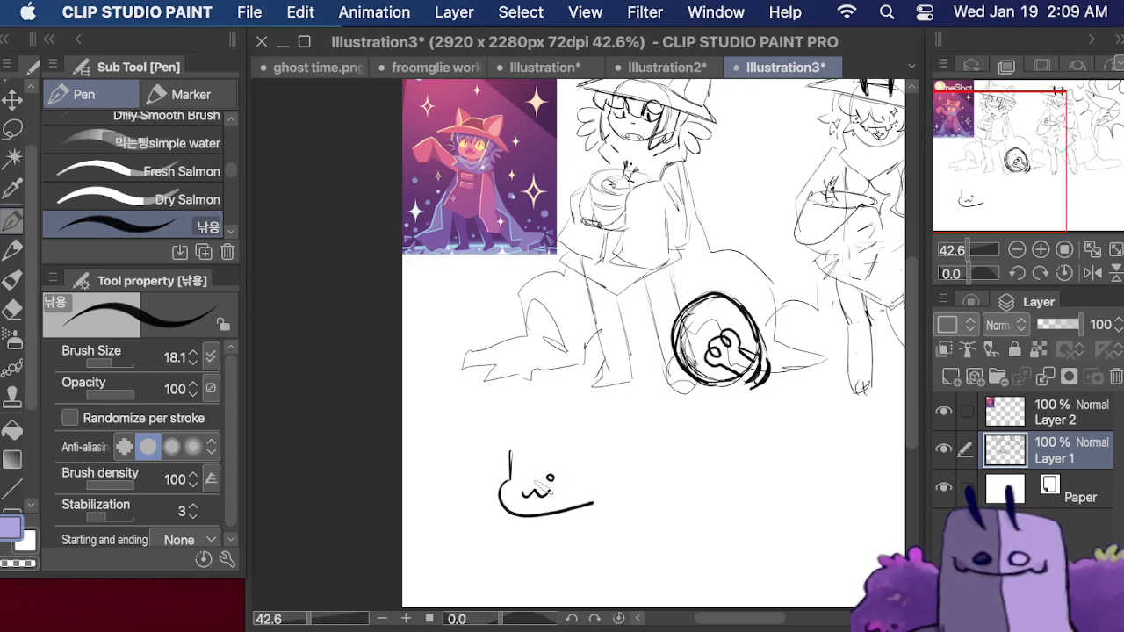
key(super+z)
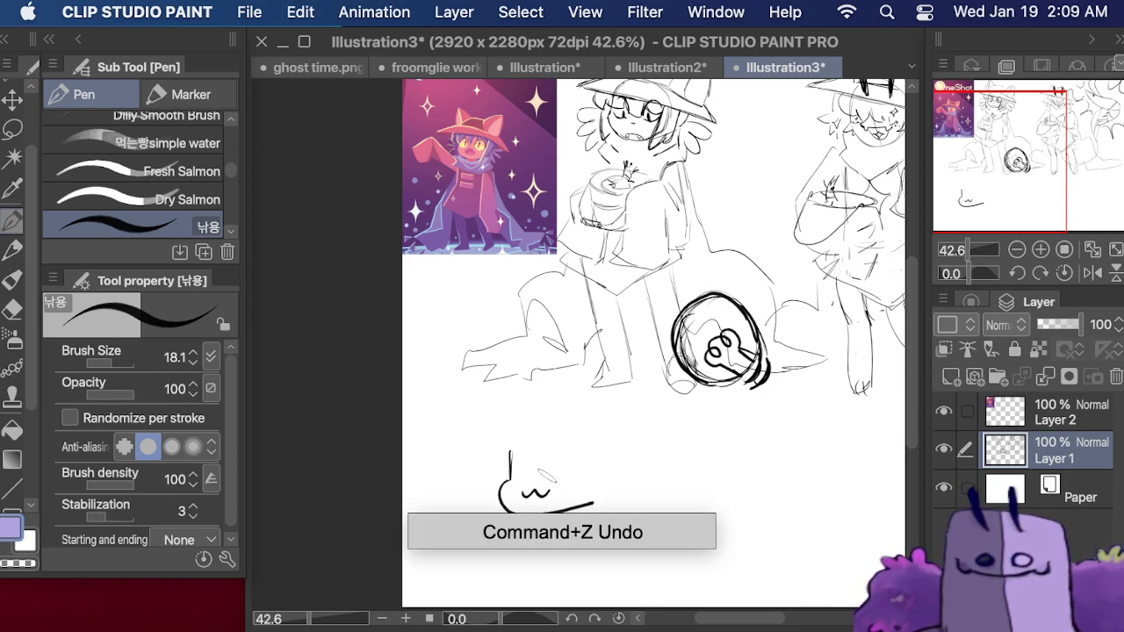
drag(548, 475, 552, 481)
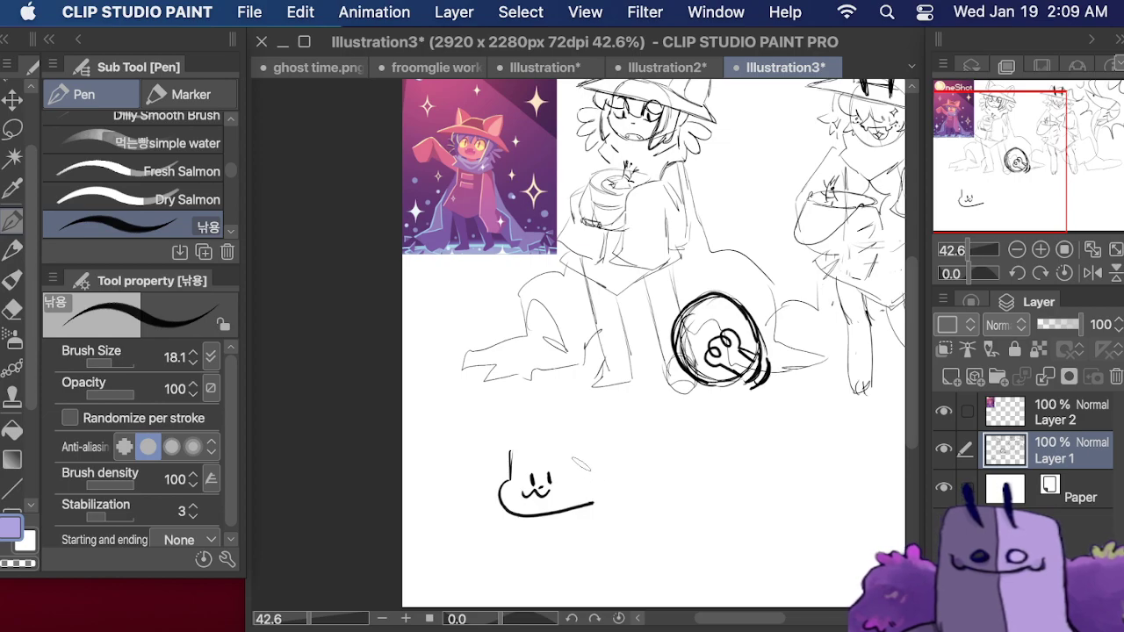
- Frame the new face with long side locks, spiky bangs and a wide hat brim, adding angry brows and freckles
mouse_move(593, 504)
mouse_down()
mouse_move(601, 525)
mouse_move(617, 455)
mouse_up()
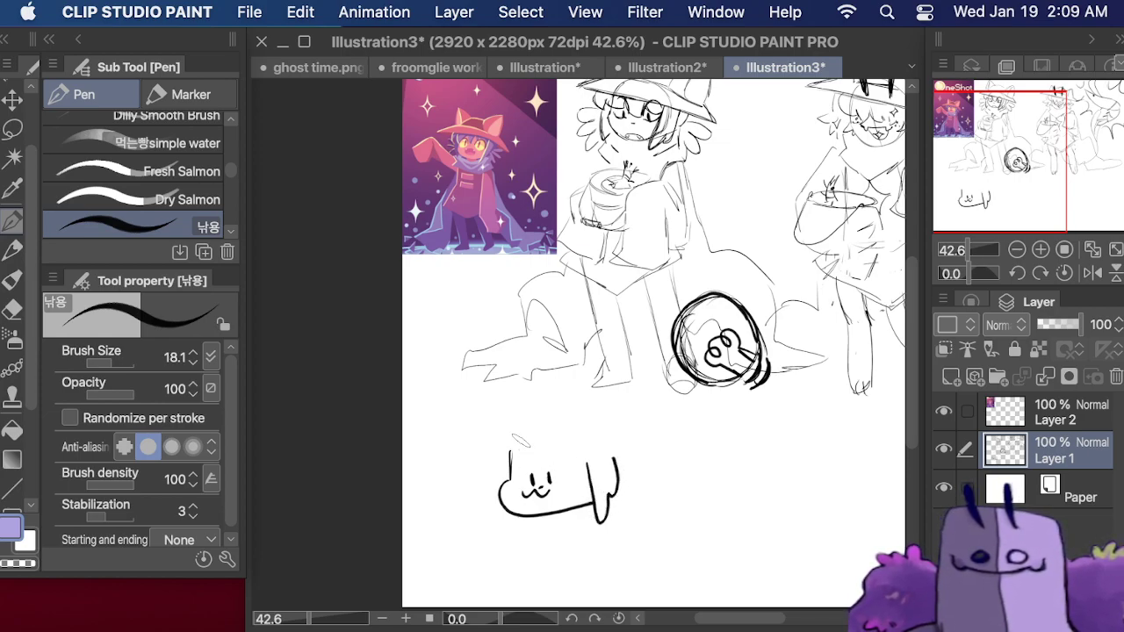
mouse_move(520, 441)
mouse_down()
mouse_move(526, 459)
mouse_move(552, 446)
mouse_up()
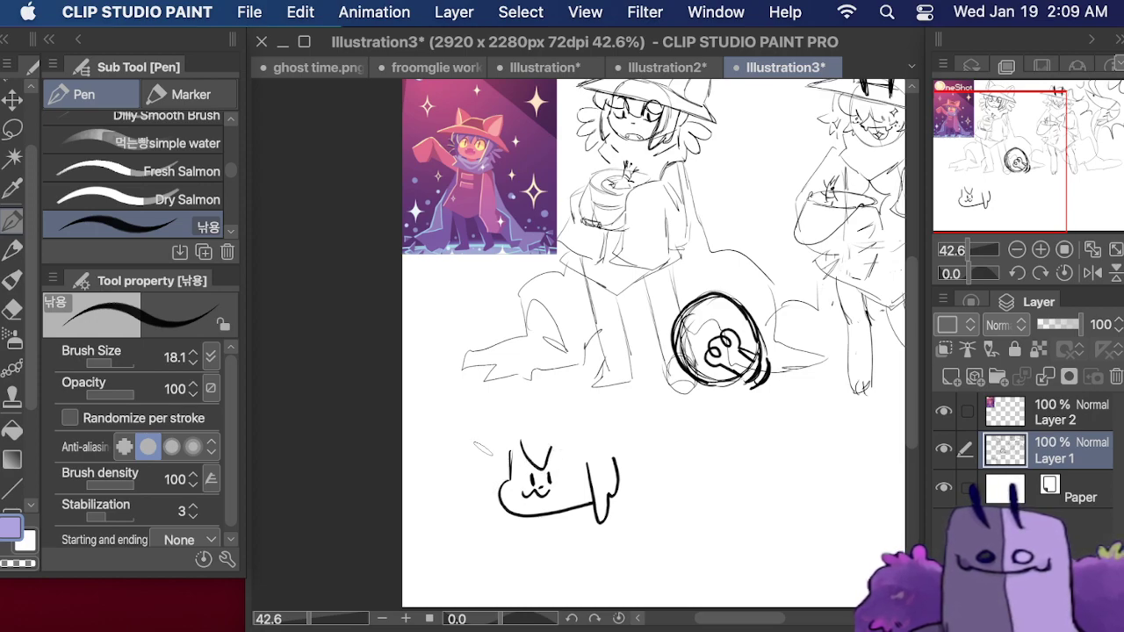
mouse_move(474, 443)
mouse_down()
mouse_move(485, 478)
mouse_move(501, 450)
mouse_move(514, 463)
mouse_move(522, 443)
mouse_move(585, 452)
mouse_move(587, 474)
mouse_up()
mouse_move(479, 473)
mouse_down()
mouse_move(490, 526)
mouse_move(516, 519)
mouse_up()
mouse_move(466, 442)
mouse_down()
mouse_move(607, 442)
mouse_move(661, 462)
mouse_move(635, 474)
mouse_move(660, 456)
mouse_up()
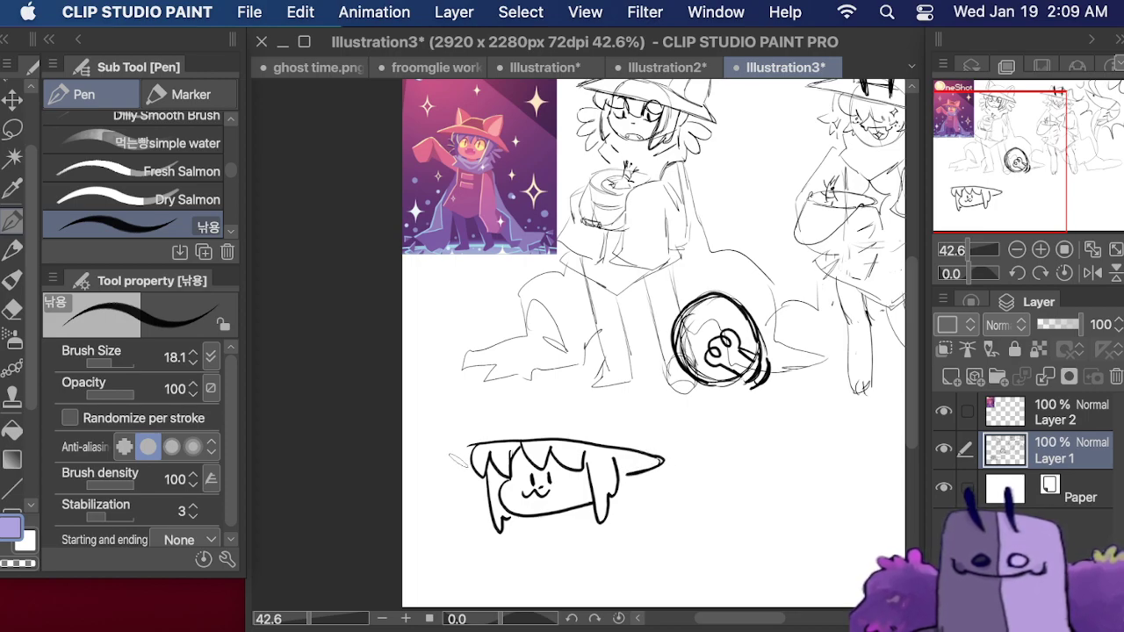
mouse_move(470, 444)
mouse_down()
mouse_move(445, 457)
mouse_move(478, 473)
mouse_move(556, 460)
mouse_move(571, 501)
mouse_move(525, 504)
mouse_up()
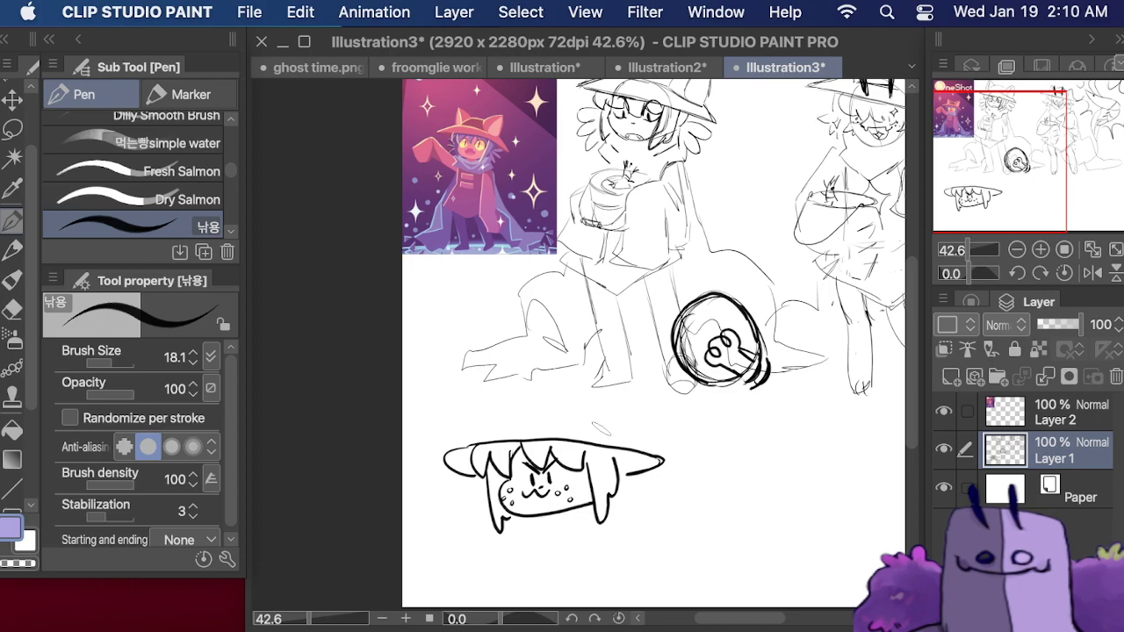
- Draw the hat's crown above the brim with a cat ear on each side
mouse_move(579, 411)
mouse_down()
mouse_move(599, 429)
mouse_move(571, 404)
mouse_move(618, 376)
mouse_move(629, 411)
mouse_move(613, 434)
mouse_move(599, 430)
mouse_move(599, 402)
mouse_move(619, 377)
mouse_up()
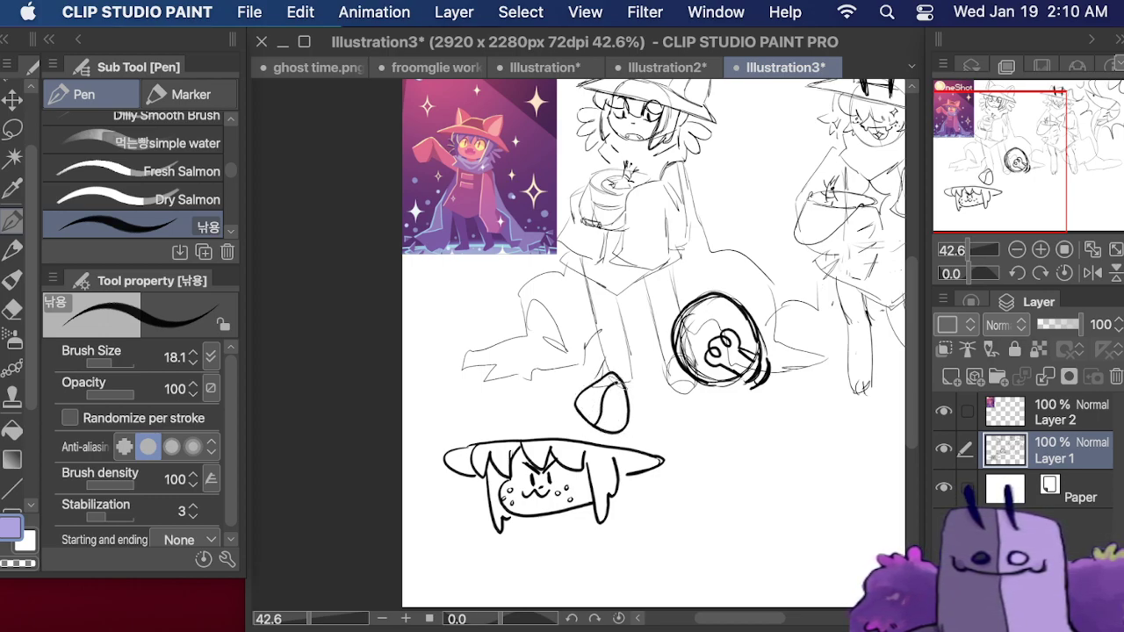
drag(597, 415, 613, 432)
mouse_move(449, 448)
mouse_down()
mouse_move(497, 427)
mouse_move(593, 425)
mouse_move(658, 452)
mouse_up()
drag(546, 402, 562, 389)
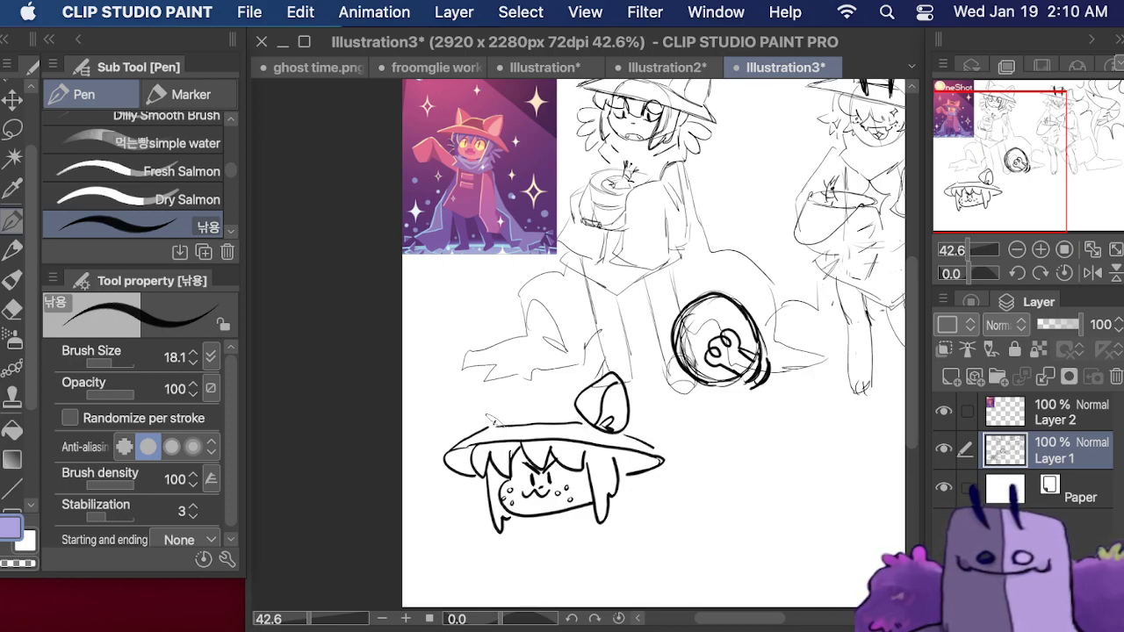
mouse_move(496, 427)
mouse_down()
mouse_move(546, 395)
mouse_move(575, 393)
mouse_move(499, 379)
mouse_move(481, 429)
mouse_up()
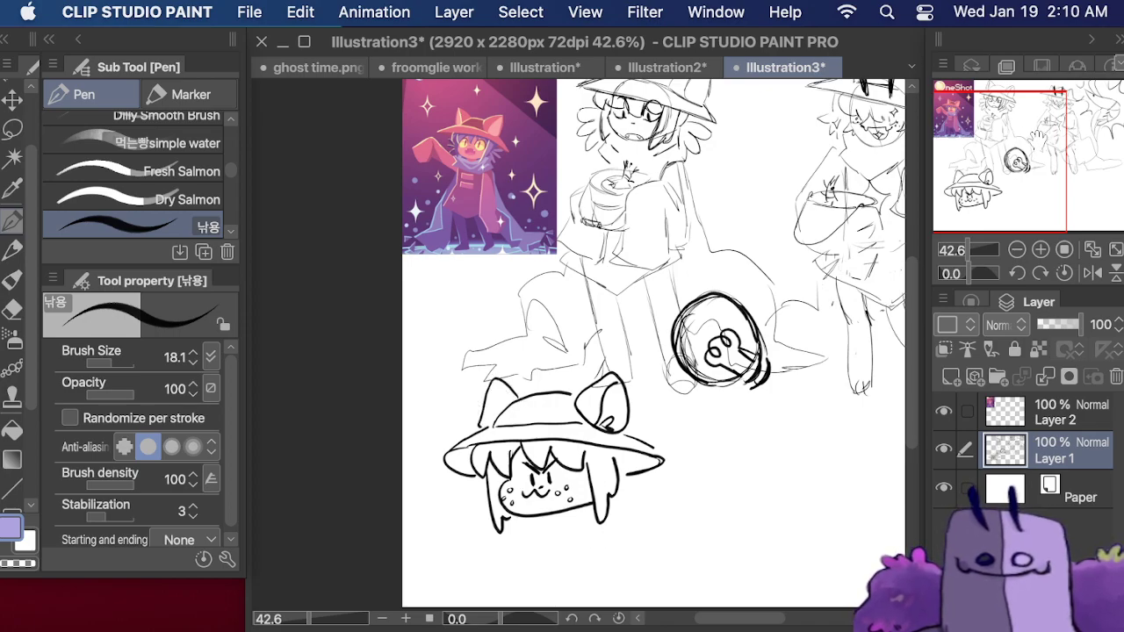
- Draw a pointed scarf under the chin with a fold line and a bulge behind the side lock
drag(1038, 139, 1032, 176)
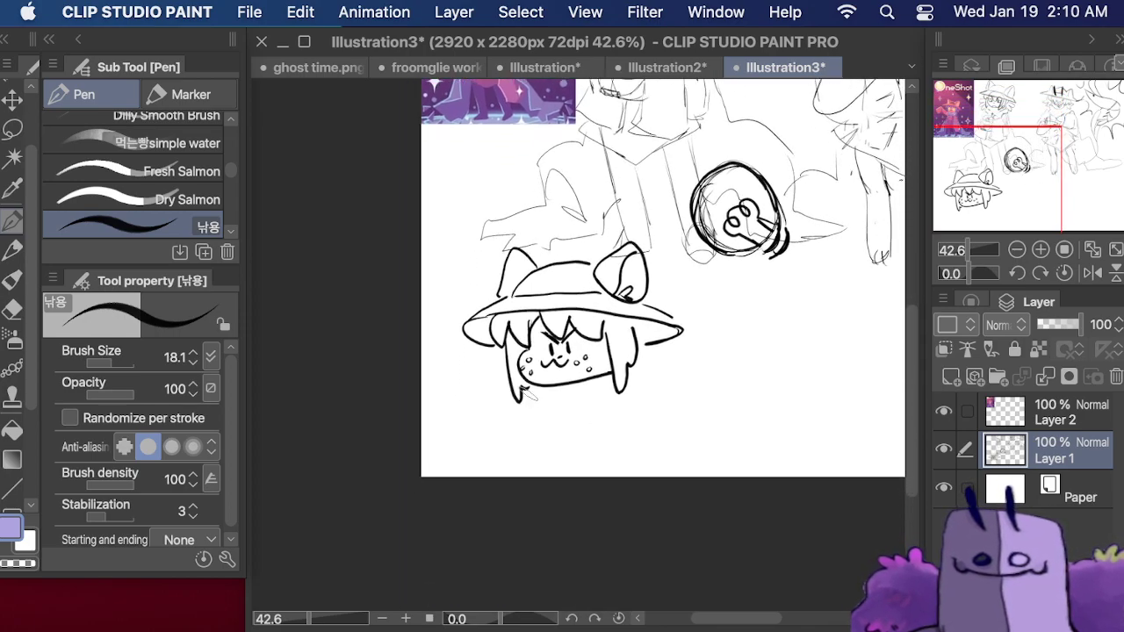
mouse_move(525, 396)
mouse_down()
mouse_move(525, 419)
mouse_move(562, 434)
mouse_move(618, 401)
mouse_up()
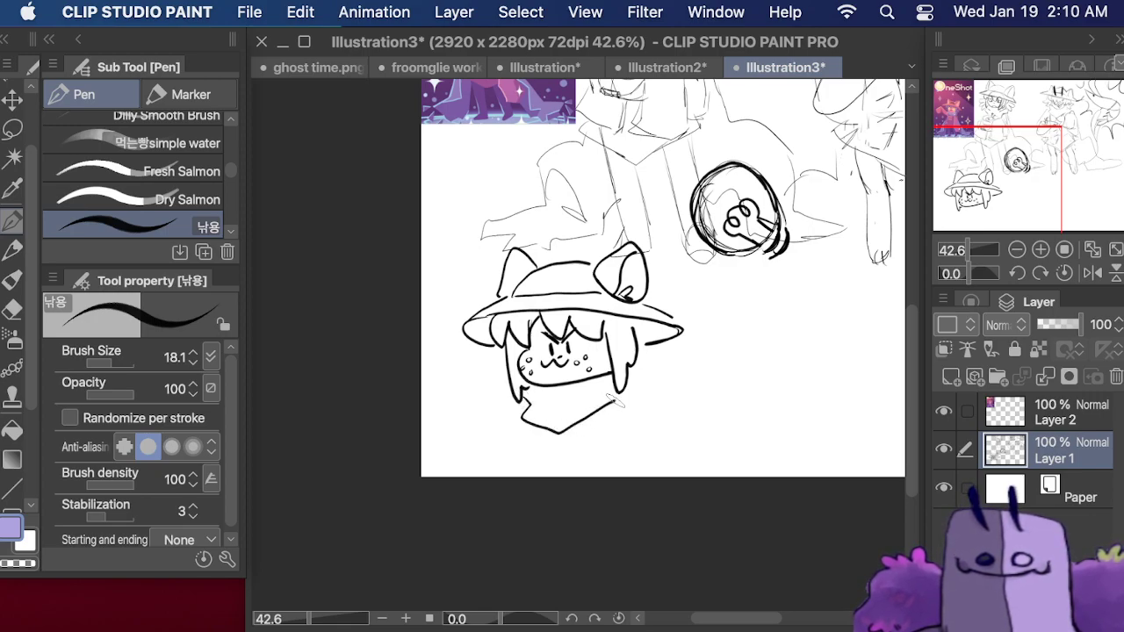
mouse_move(524, 401)
mouse_down()
mouse_move(579, 393)
mouse_move(569, 403)
mouse_up()
mouse_move(642, 368)
mouse_down()
mouse_move(648, 387)
mouse_move(628, 396)
mouse_up()
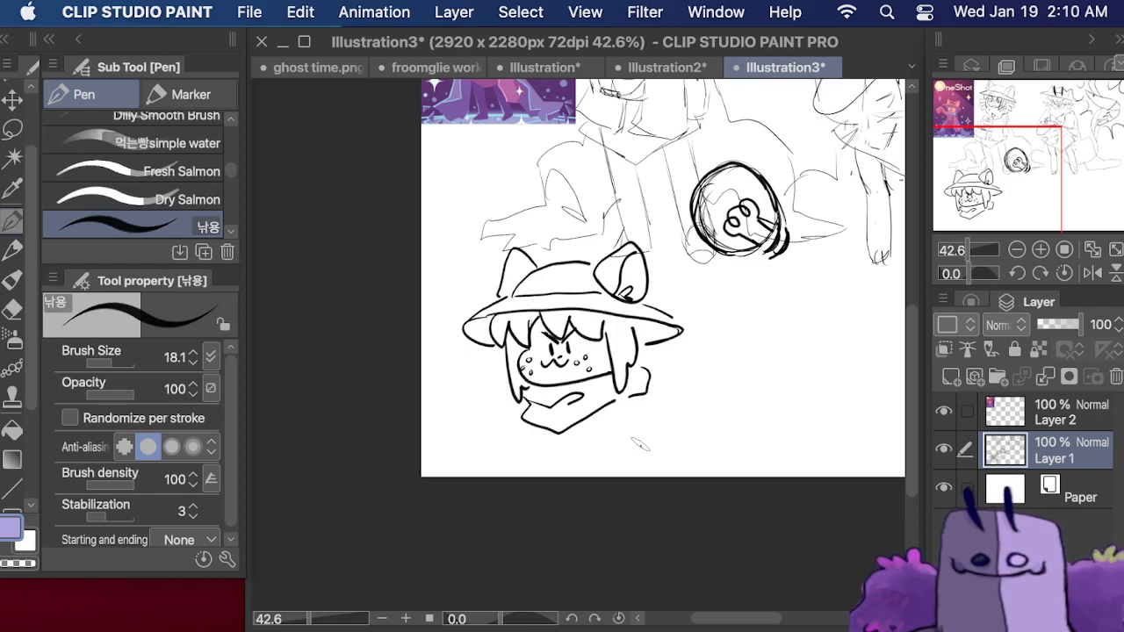
mouse_move(646, 447)
mouse_down()
mouse_move(579, 439)
mouse_move(575, 476)
mouse_up()
mouse_move(507, 460)
mouse_down()
mouse_move(529, 444)
mouse_move(630, 472)
mouse_up()
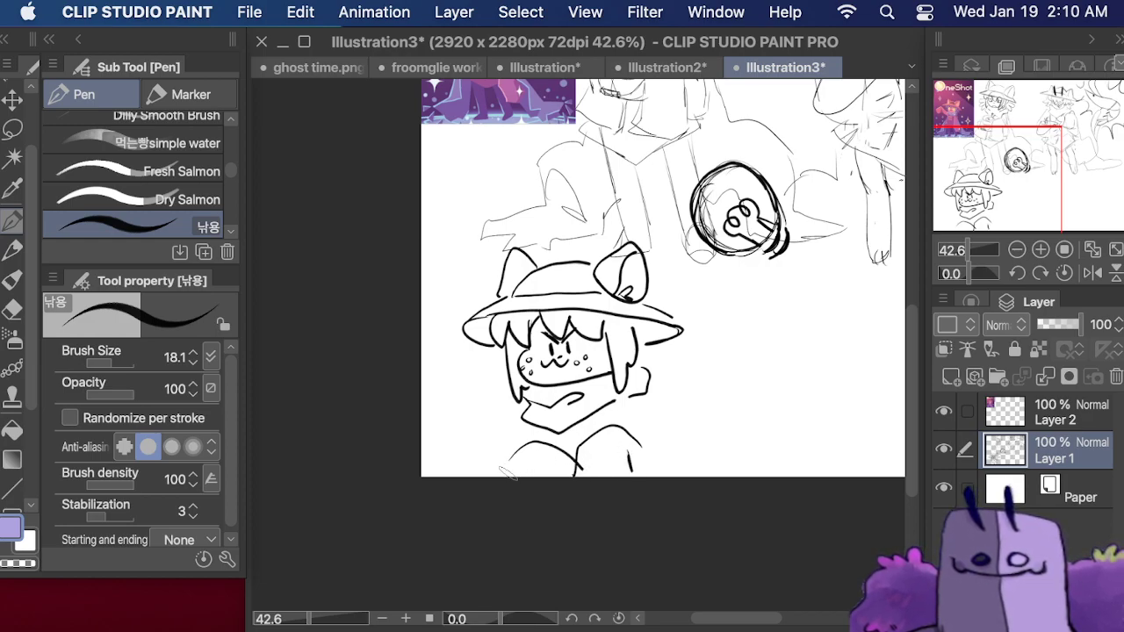
drag(511, 472, 515, 477)
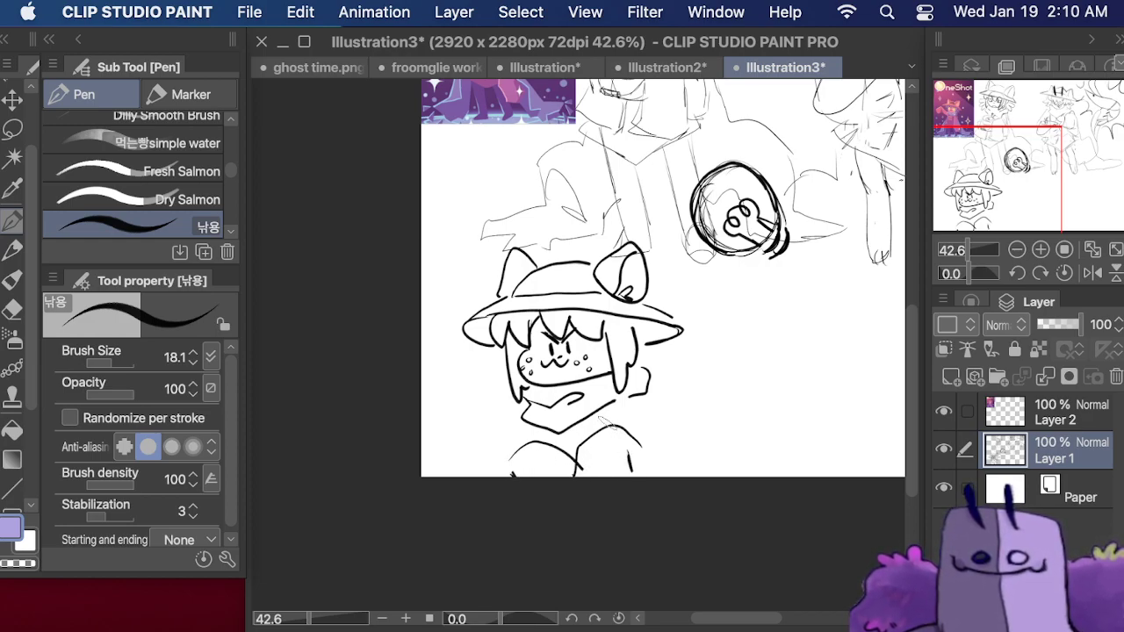
key(super+z)
key(super+z)
key(super+z)
key(super+z)
key(super+z)
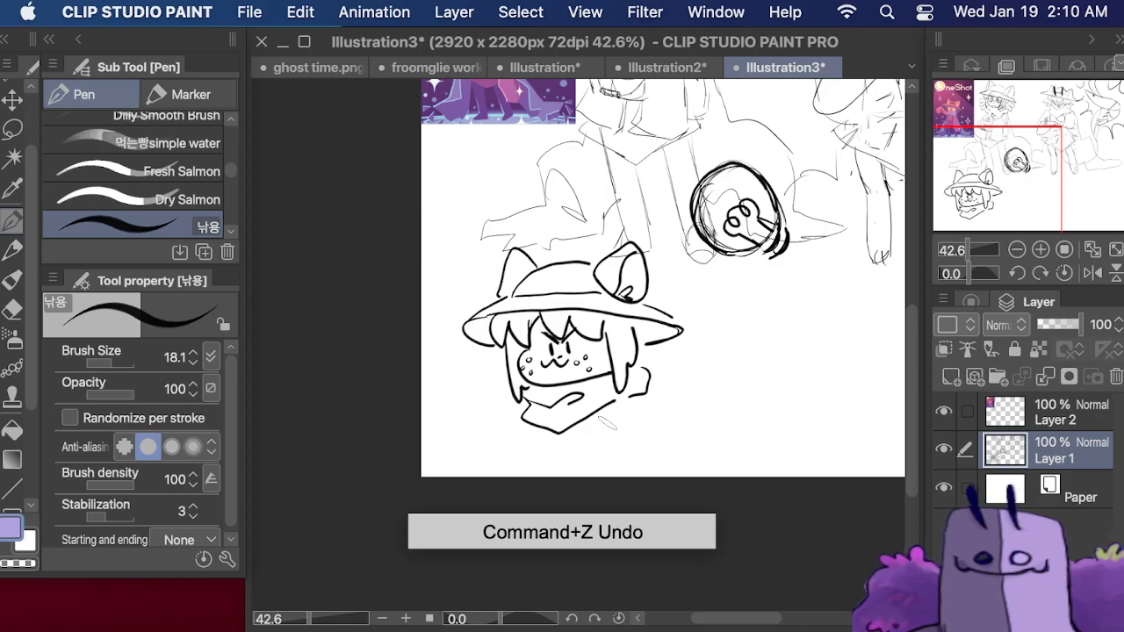
- Draw the character's bent arms at the canvas edge, holding a thick black stick with a hooked end
mouse_move(575, 474)
mouse_down()
mouse_move(577, 444)
mouse_move(654, 455)
mouse_move(651, 467)
mouse_up()
drag(573, 453, 559, 515)
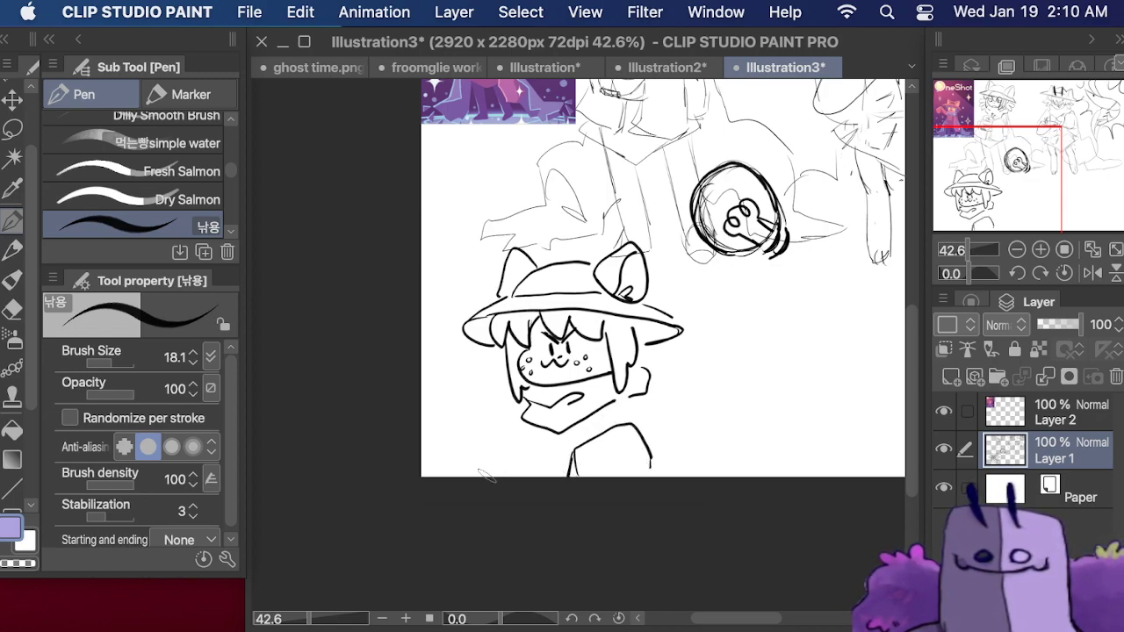
mouse_move(481, 474)
mouse_down()
mouse_move(559, 448)
mouse_move(554, 471)
mouse_up()
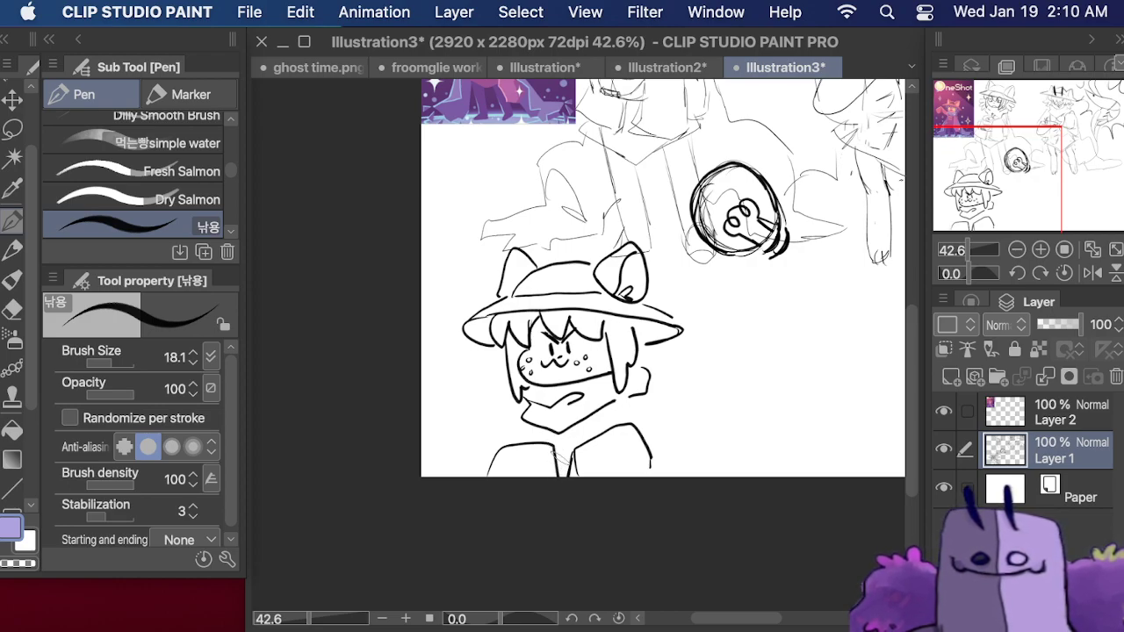
key(super+z)
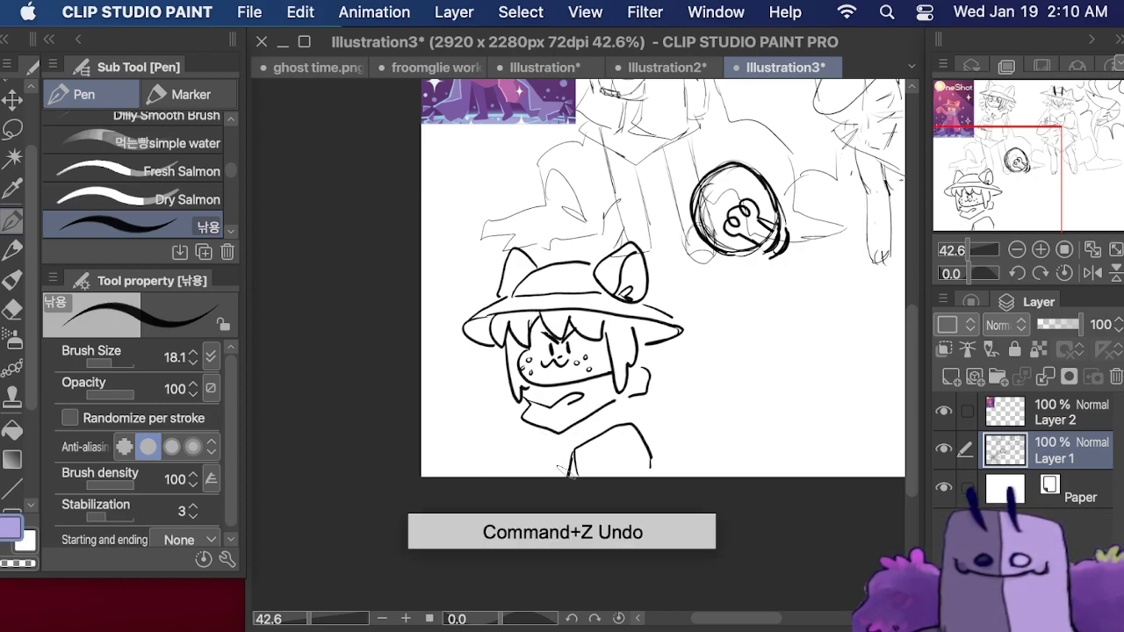
mouse_move(559, 475)
mouse_down()
mouse_move(513, 476)
mouse_move(578, 469)
mouse_move(559, 476)
mouse_up()
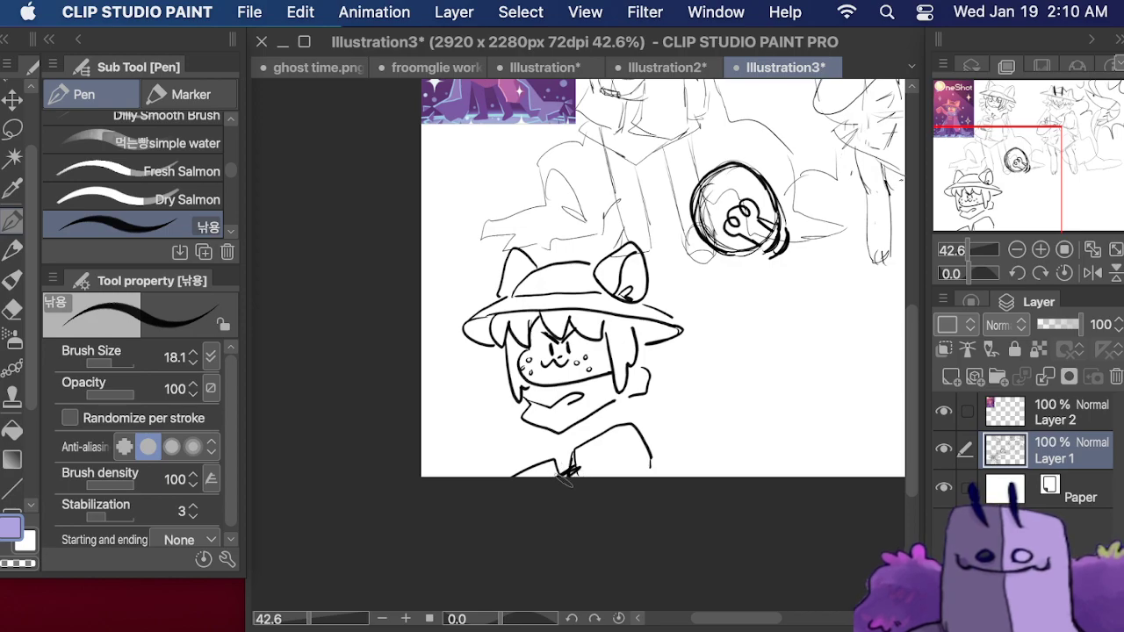
mouse_move(636, 445)
mouse_down()
mouse_move(684, 404)
mouse_move(702, 410)
mouse_move(696, 428)
mouse_up()
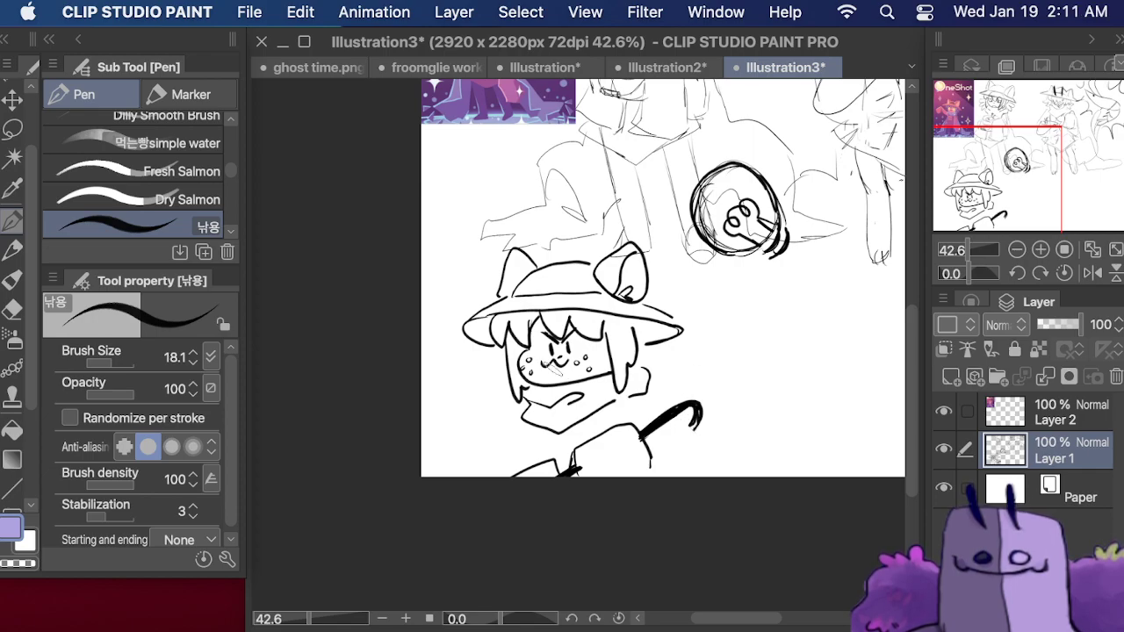
- Open the character's mouth below the cat lips and outline the body sides beneath the scarf
drag(547, 365, 567, 367)
drag(551, 369, 564, 377)
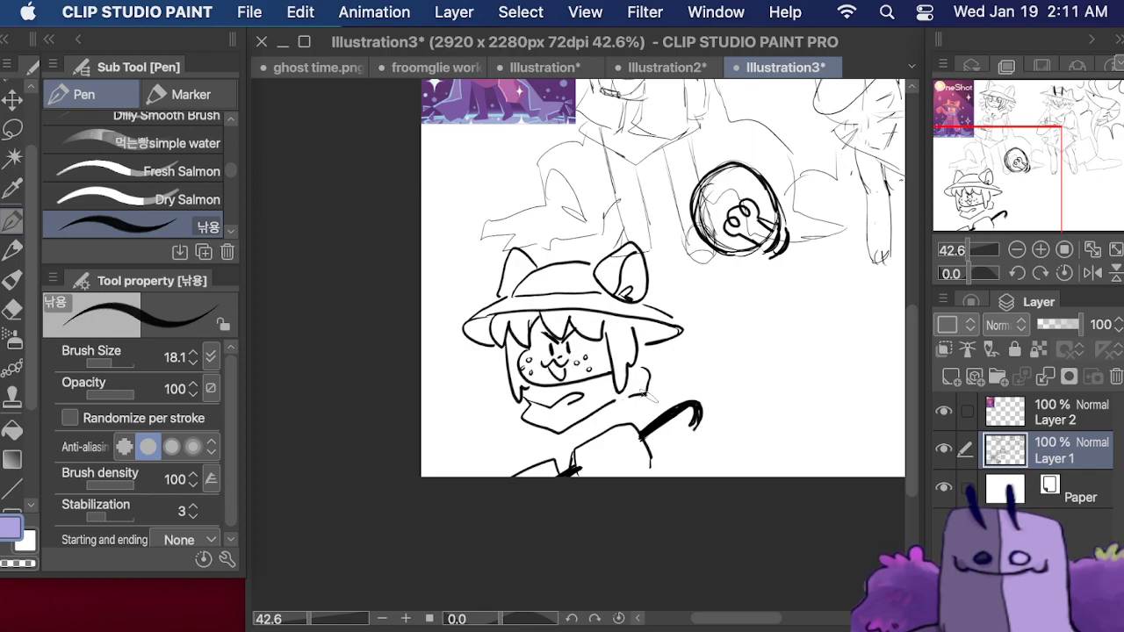
mouse_move(648, 398)
mouse_down()
mouse_move(687, 478)
mouse_move(628, 424)
mouse_up()
drag(521, 416, 518, 461)
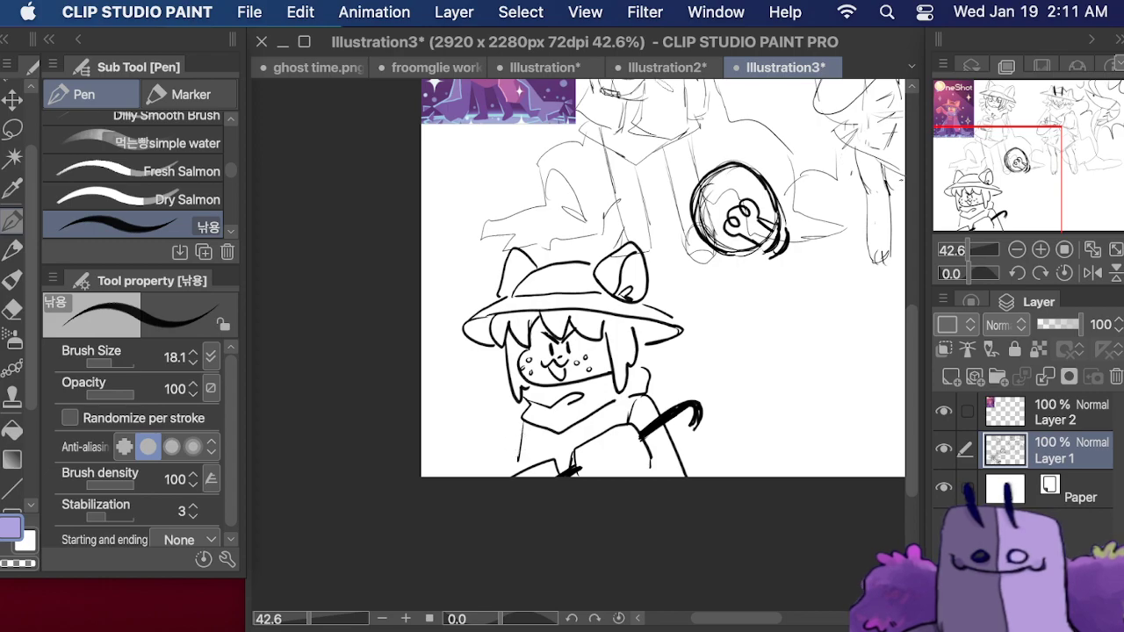
- Select all the Layer 1 sketches with the Lasso, scale them down, move them to the canvas's upper-right area and deselect
drag(1067, 185, 1086, 178)
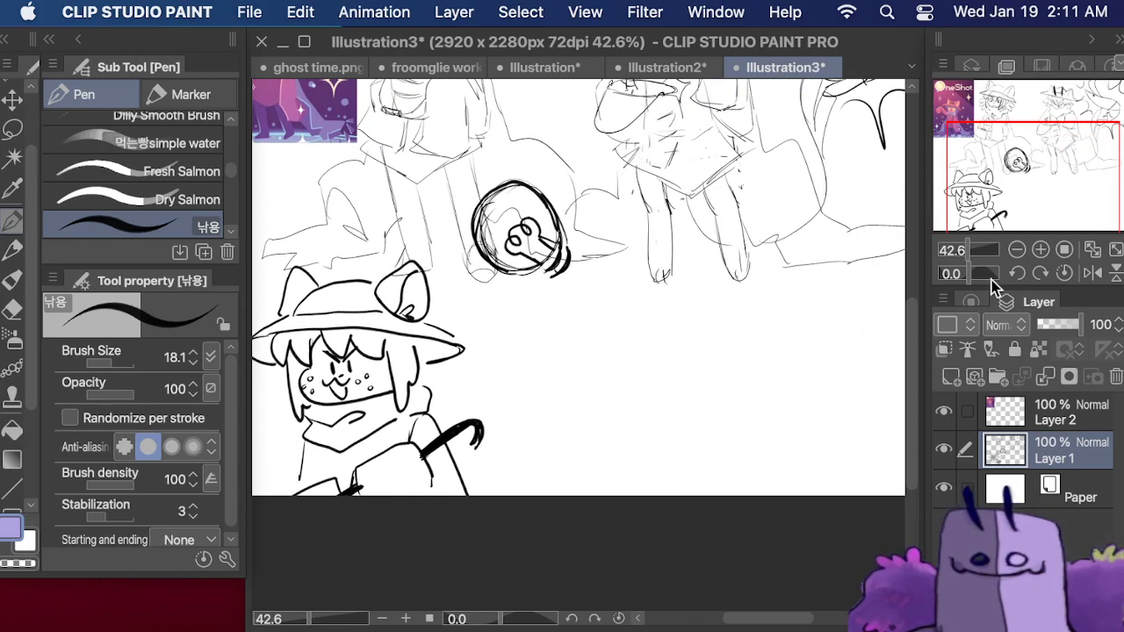
drag(966, 246, 961, 244)
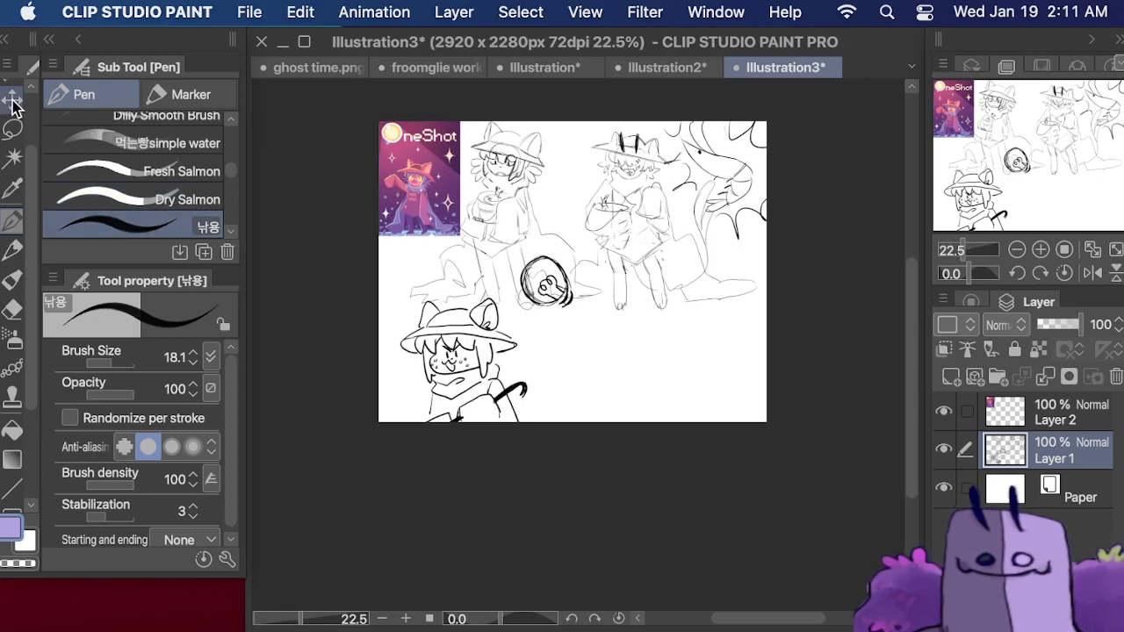
click(12, 100)
click(12, 128)
mouse_move(573, 483)
mouse_down()
mouse_move(397, 138)
mouse_move(729, 95)
mouse_move(728, 437)
mouse_move(563, 478)
mouse_up()
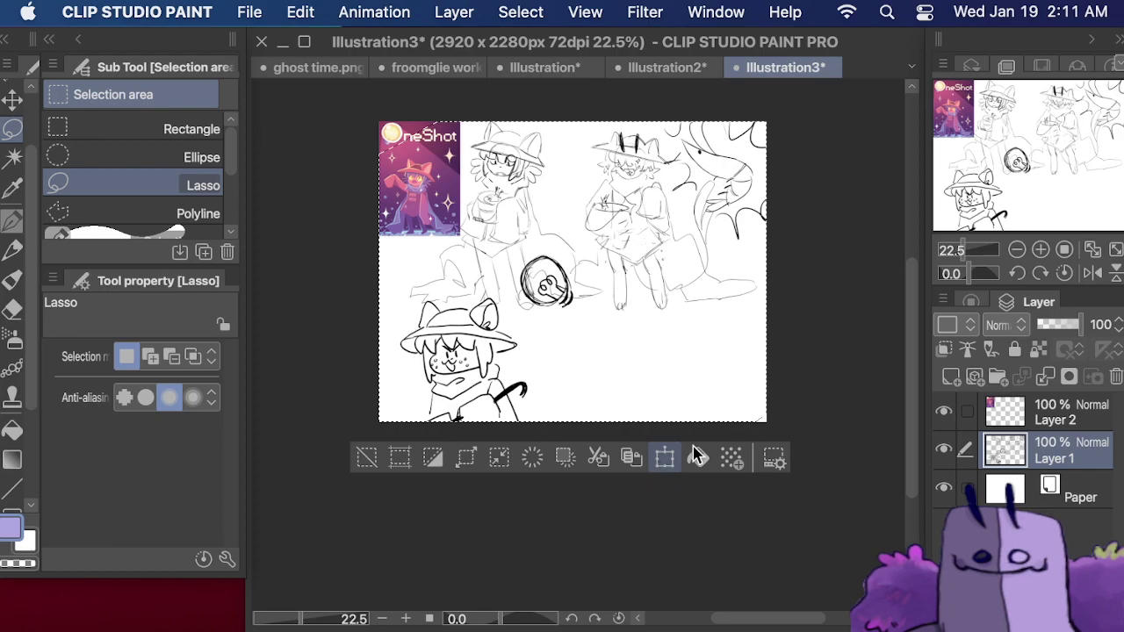
click(664, 457)
drag(766, 422, 596, 290)
mouse_move(549, 211)
mouse_down()
mouse_move(725, 206)
mouse_move(713, 211)
mouse_up()
click(712, 323)
key(super+d)
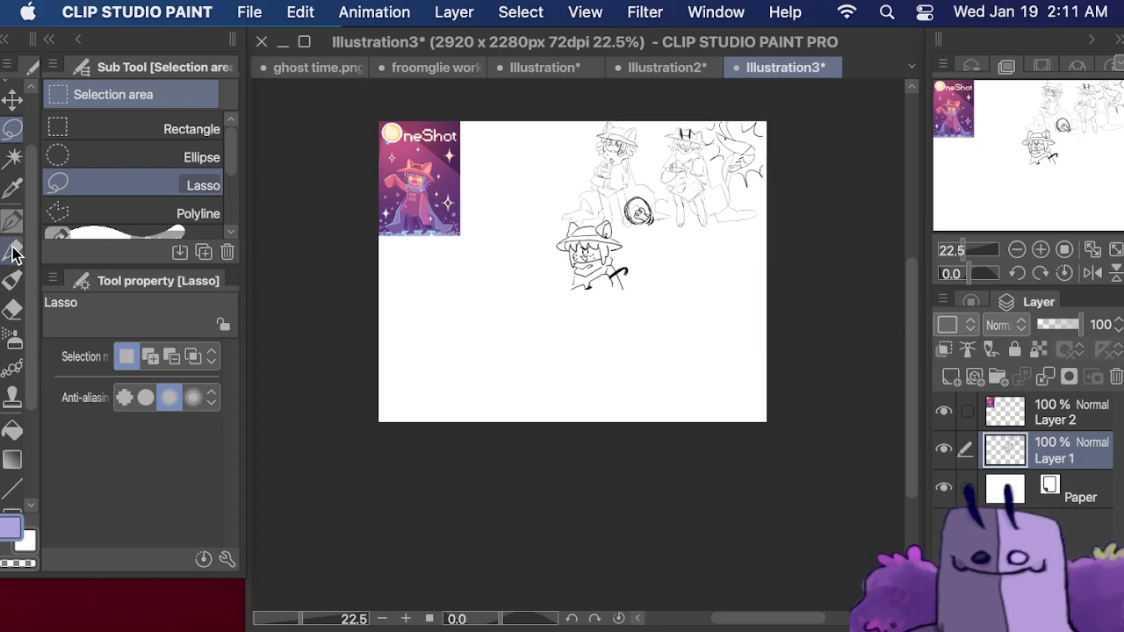
- With the pen, sketch a small shouting character below the second figure, with rounded sleeves and a fist gripping a pole topped by the light bulb
click(13, 219)
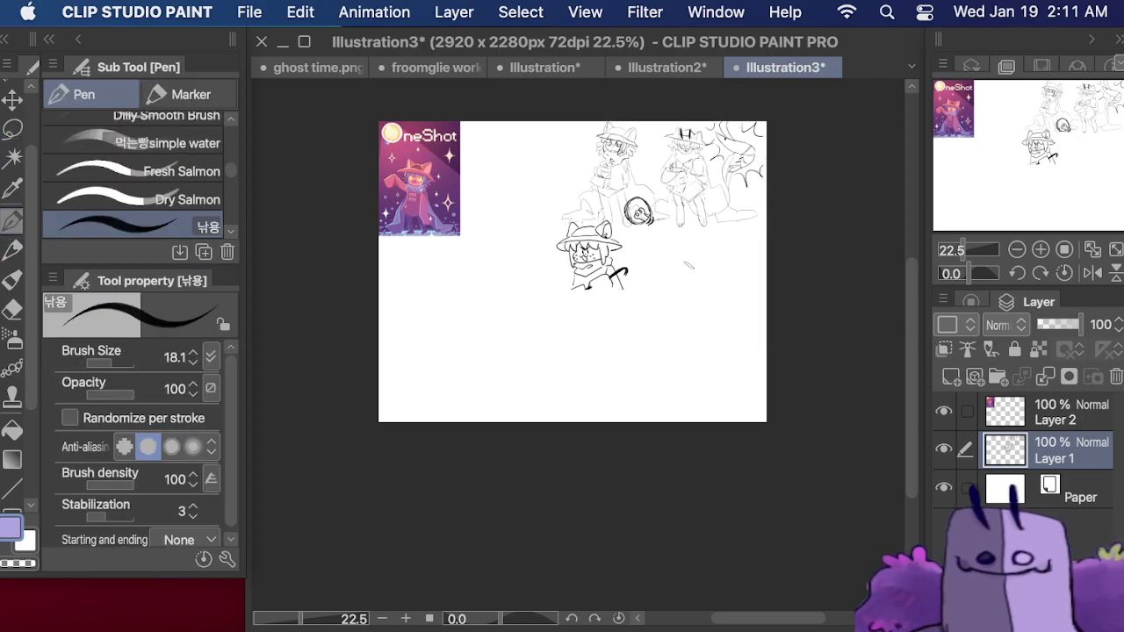
drag(689, 264, 688, 282)
mouse_move(689, 263)
mouse_down()
mouse_move(716, 263)
mouse_move(714, 282)
mouse_move(676, 281)
mouse_move(669, 261)
mouse_move(648, 266)
mouse_move(723, 308)
mouse_move(722, 294)
mouse_move(708, 290)
mouse_move(697, 307)
mouse_move(733, 305)
mouse_move(697, 304)
mouse_up()
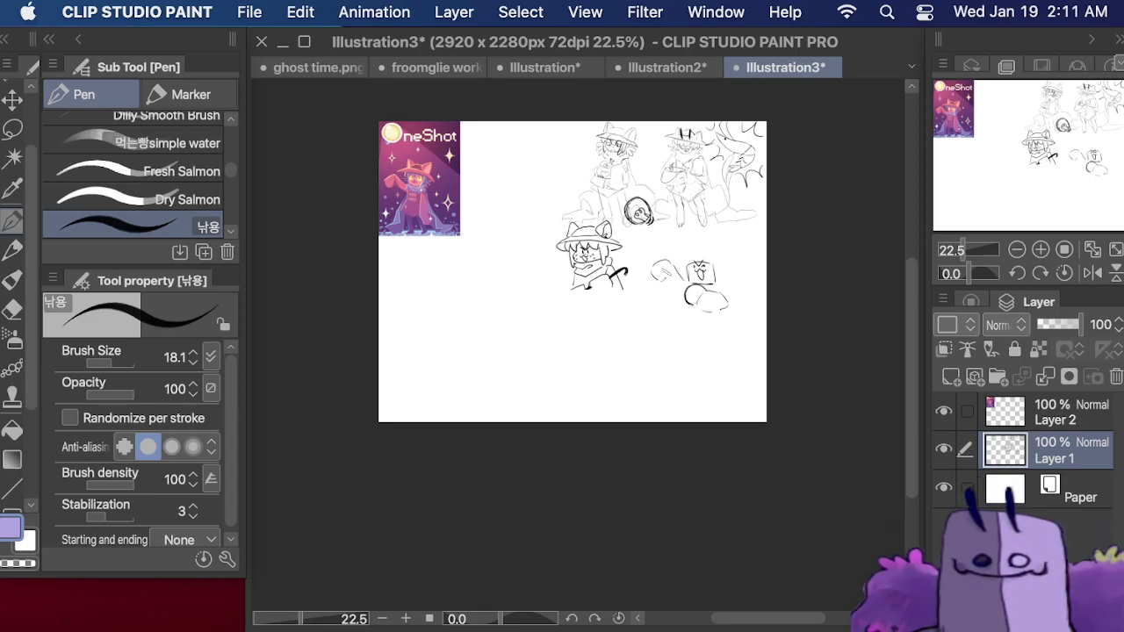
mouse_move(660, 252)
mouse_down()
mouse_move(674, 290)
mouse_move(662, 235)
mouse_up()
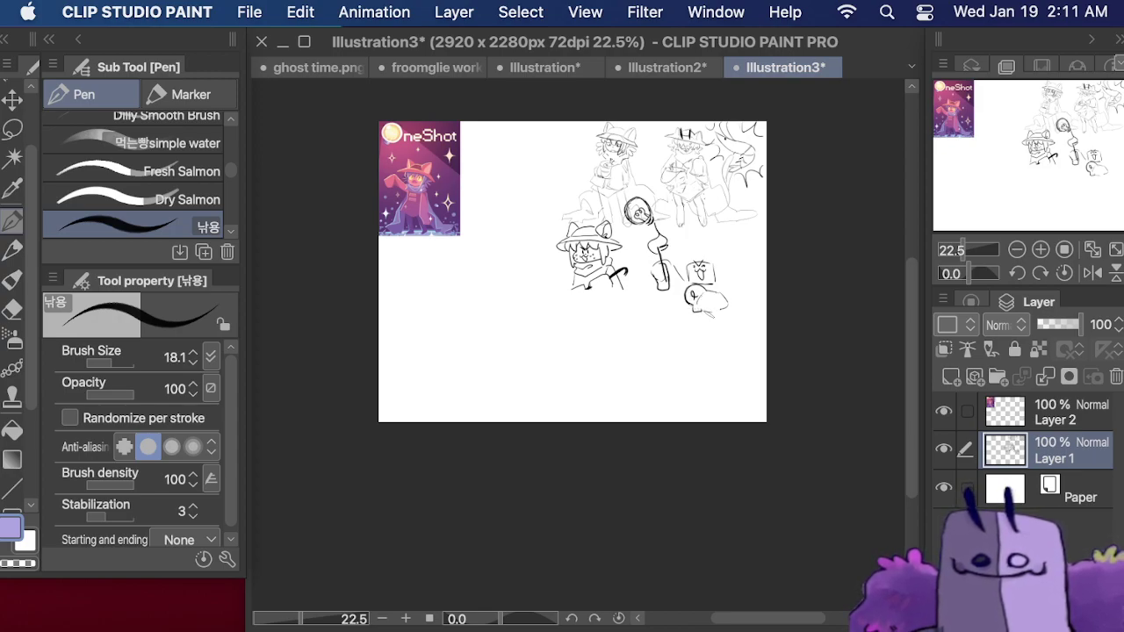
mouse_move(699, 300)
mouse_down()
mouse_move(696, 313)
mouse_move(713, 313)
mouse_up()
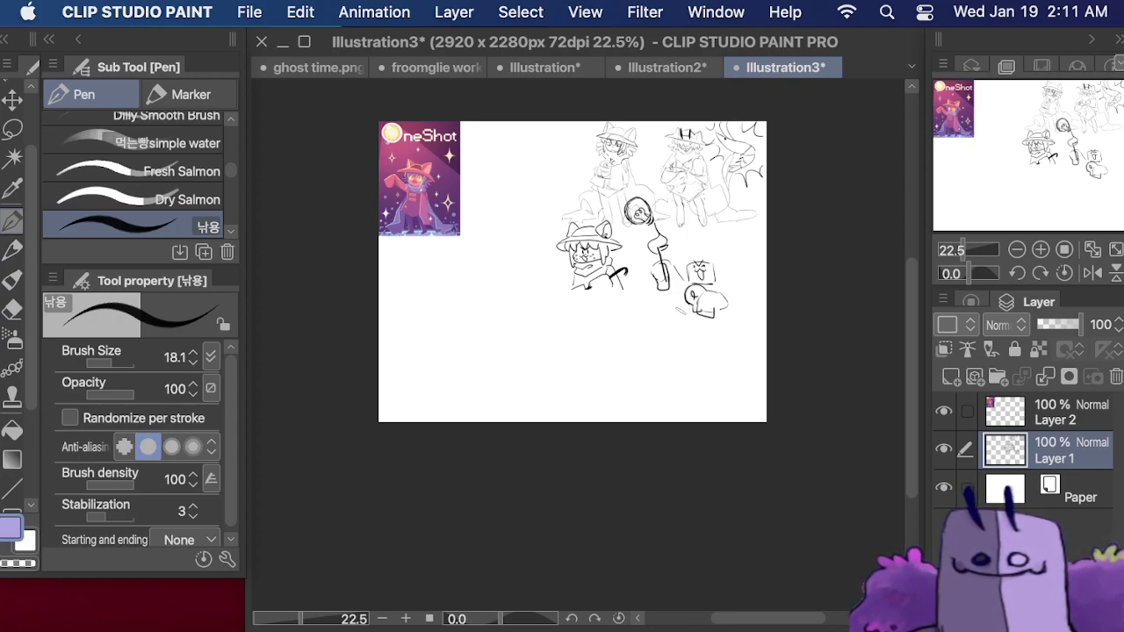
- Add a flared coat, thin legs, a jagged cape spreading to both sides and a brimmed cat-eared hat to the small character
mouse_move(680, 320)
mouse_down()
mouse_move(727, 324)
mouse_move(694, 361)
mouse_move(721, 339)
mouse_move(730, 355)
mouse_move(725, 283)
mouse_move(767, 314)
mouse_move(760, 341)
mouse_move(745, 331)
mouse_move(737, 346)
mouse_move(766, 357)
mouse_up()
mouse_move(683, 288)
mouse_down()
mouse_move(612, 332)
mouse_move(641, 352)
mouse_move(674, 315)
mouse_up()
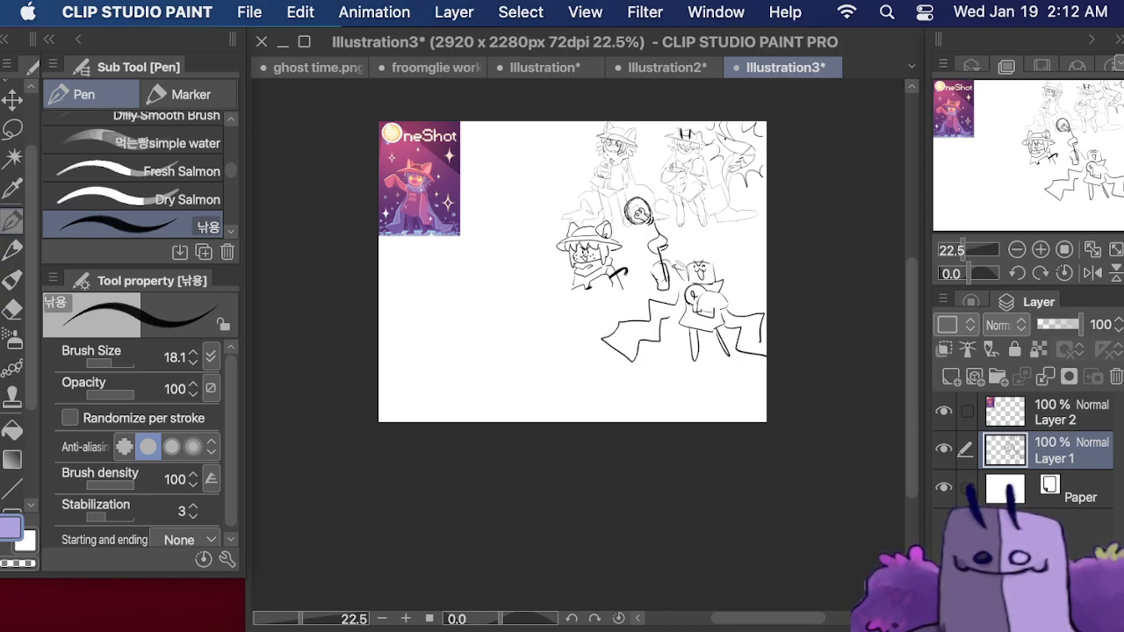
mouse_move(677, 267)
mouse_down()
mouse_move(735, 262)
mouse_move(715, 266)
mouse_move(695, 248)
mouse_move(679, 260)
mouse_up()
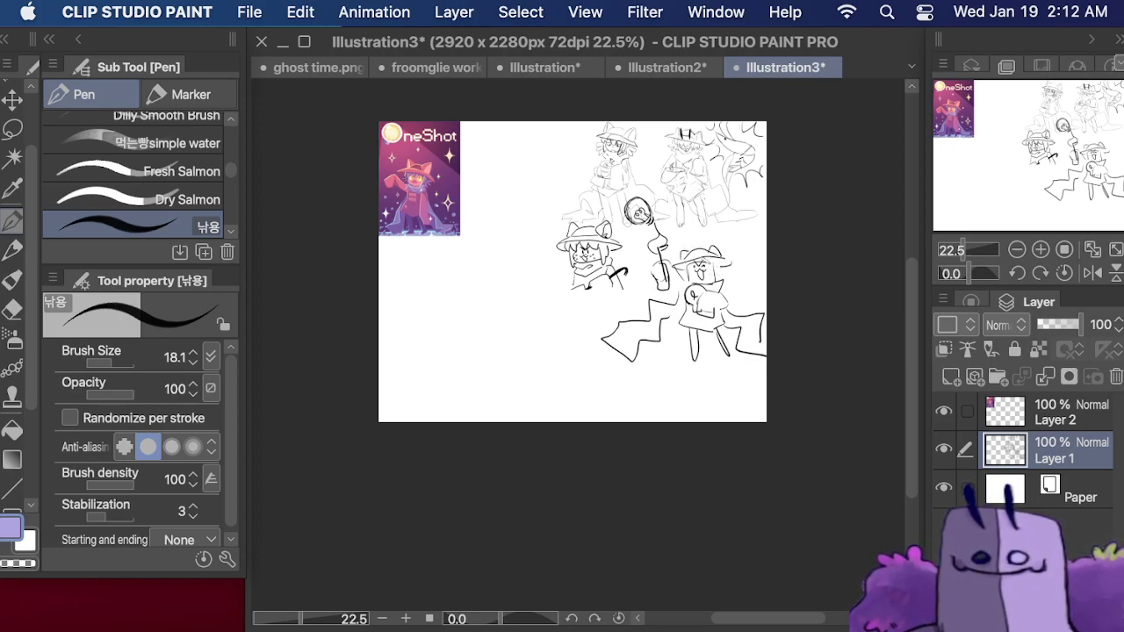
- Add spiky hair tufts beside the small shouting character's face and handwrite "ARSON" above its hat
mouse_move(693, 258)
mouse_down()
mouse_move(702, 269)
mouse_move(718, 258)
mouse_move(721, 279)
mouse_move(747, 289)
mouse_move(736, 286)
mouse_up()
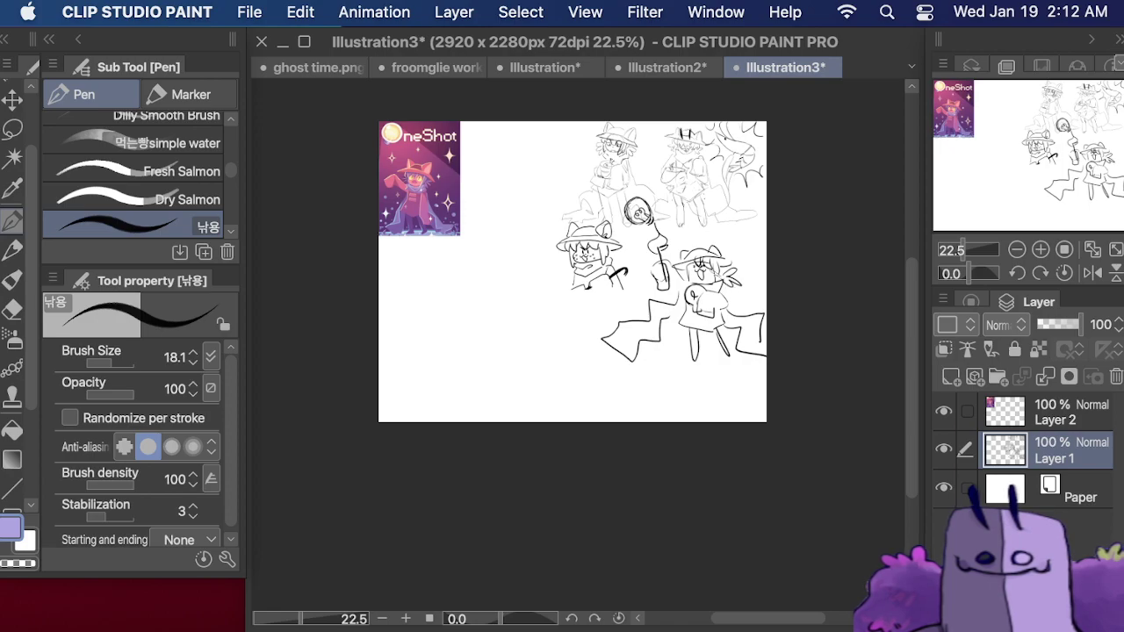
drag(702, 244, 729, 236)
mouse_move(741, 234)
mouse_down()
mouse_move(734, 250)
mouse_move(759, 233)
mouse_up()
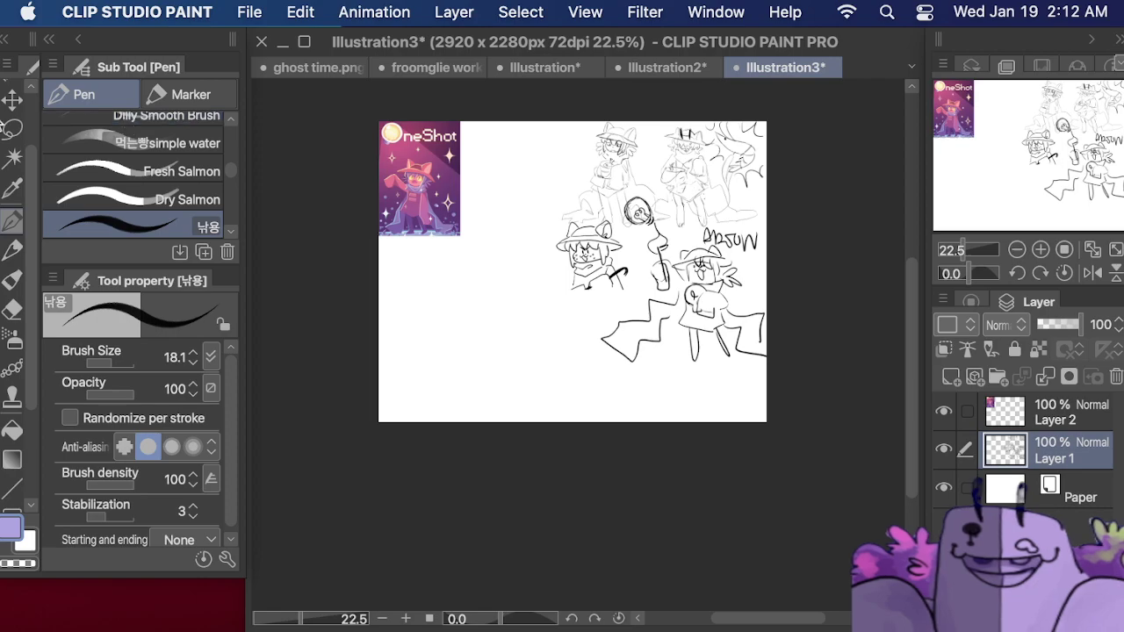
- Paste the copied reference image of the red-haired armored character next to the OneShot cover
key(Tab)
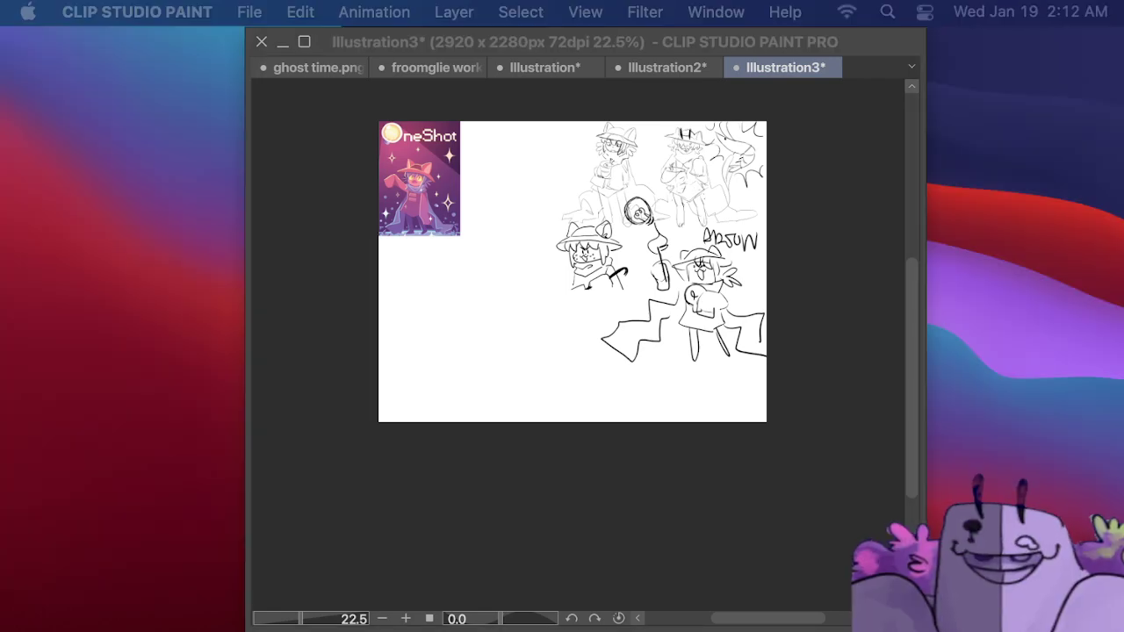
key(F11)
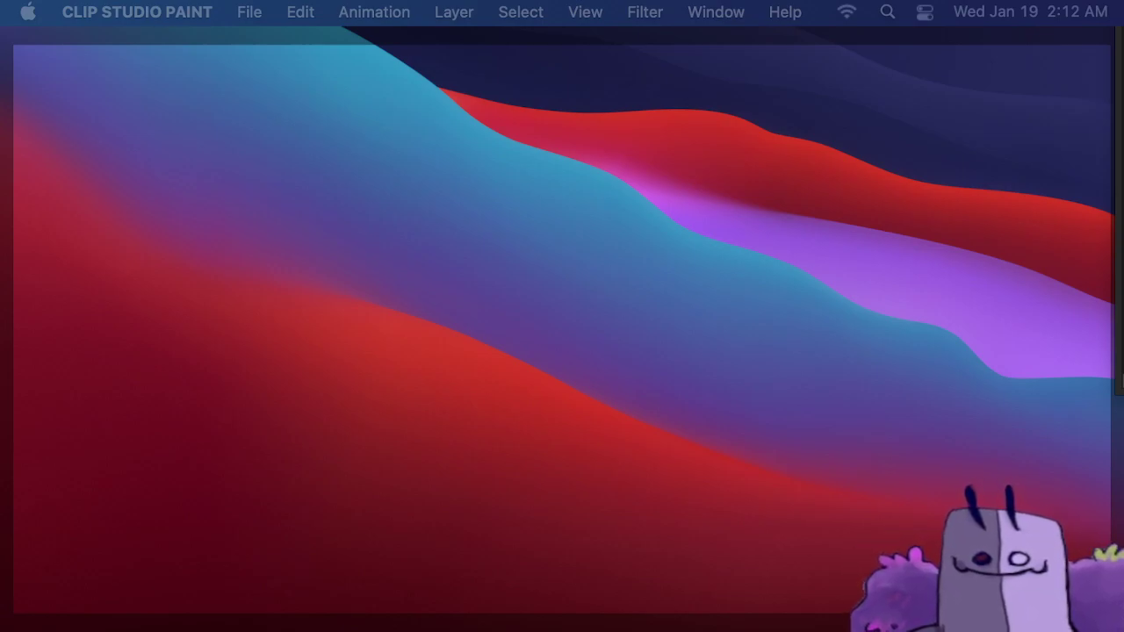
key(F11)
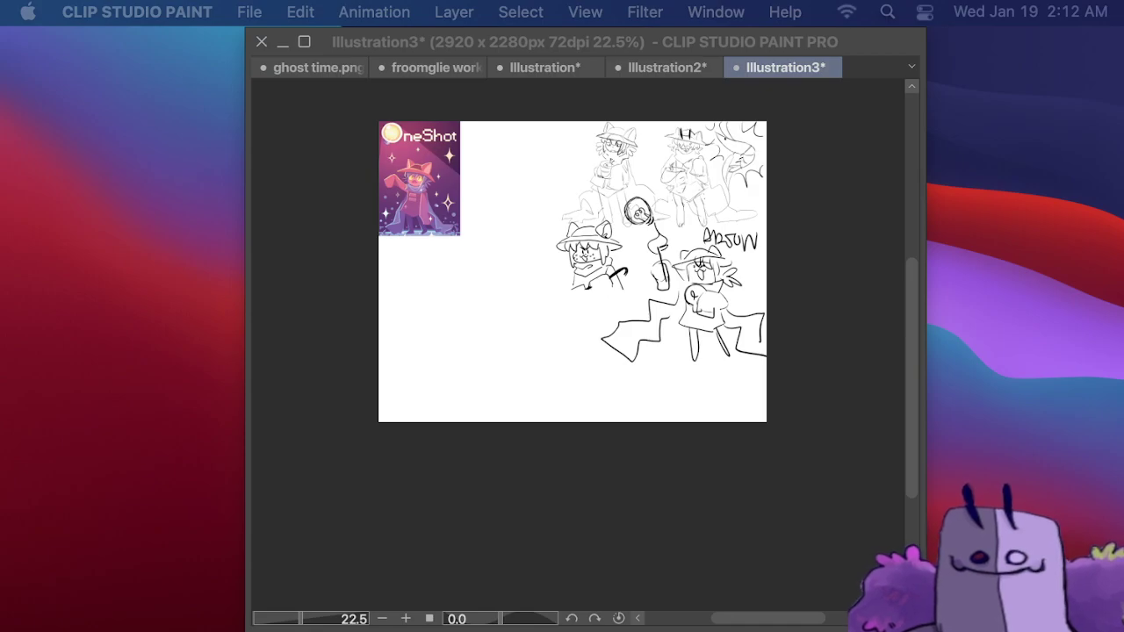
key(Tab)
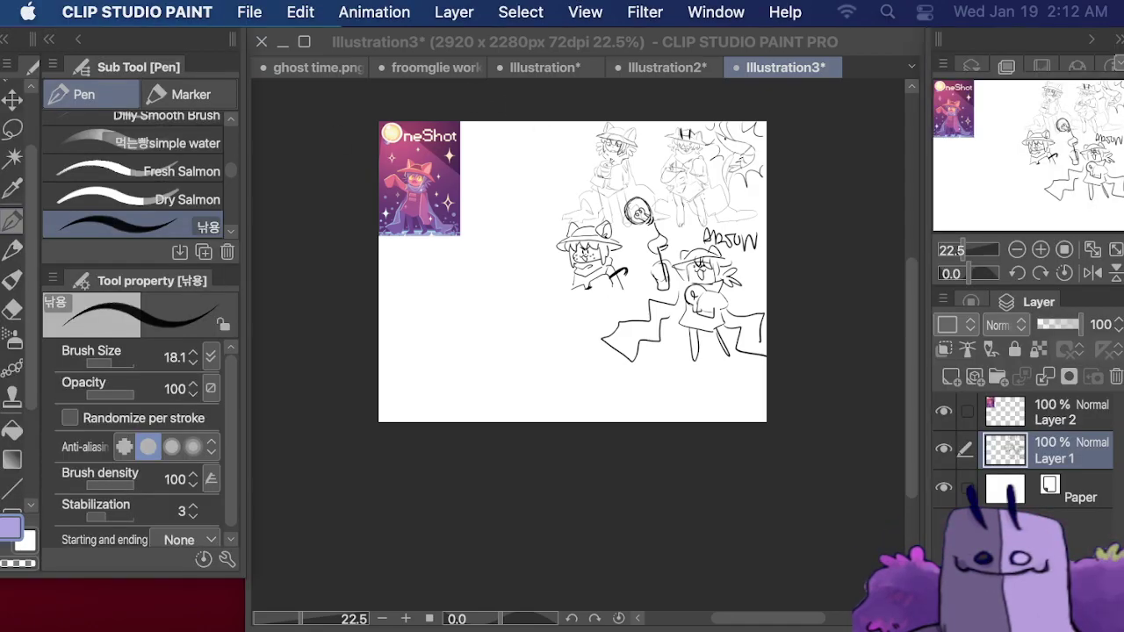
click(300, 12)
click(342, 187)
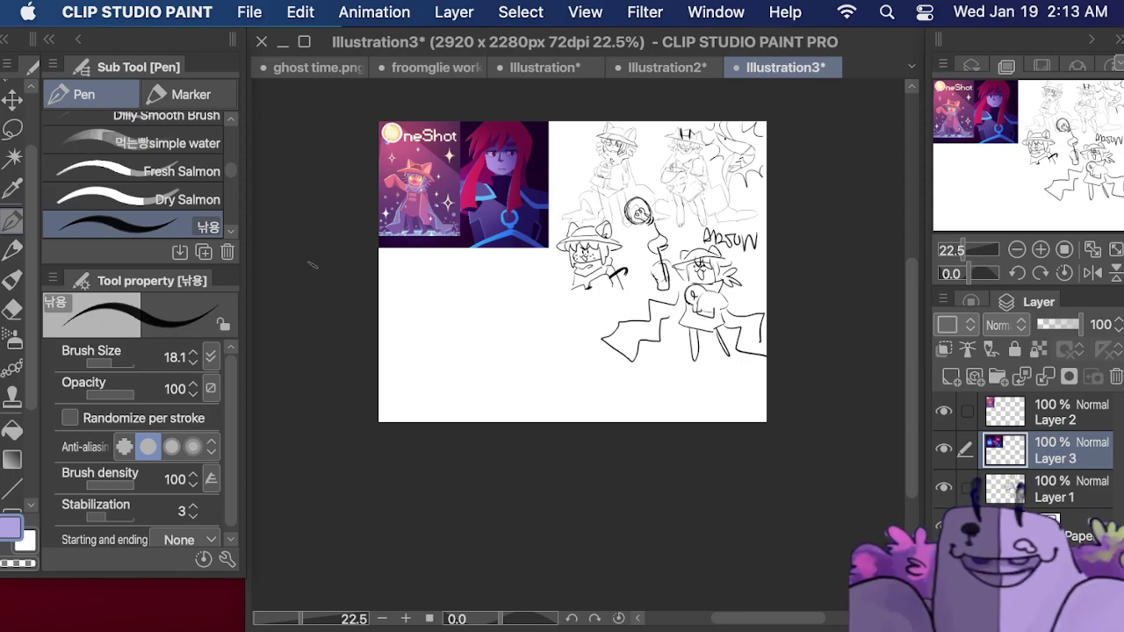
- Add a new layer directly above Layer 1 and sketch a long oval head outline below the reference images
key(Tab)
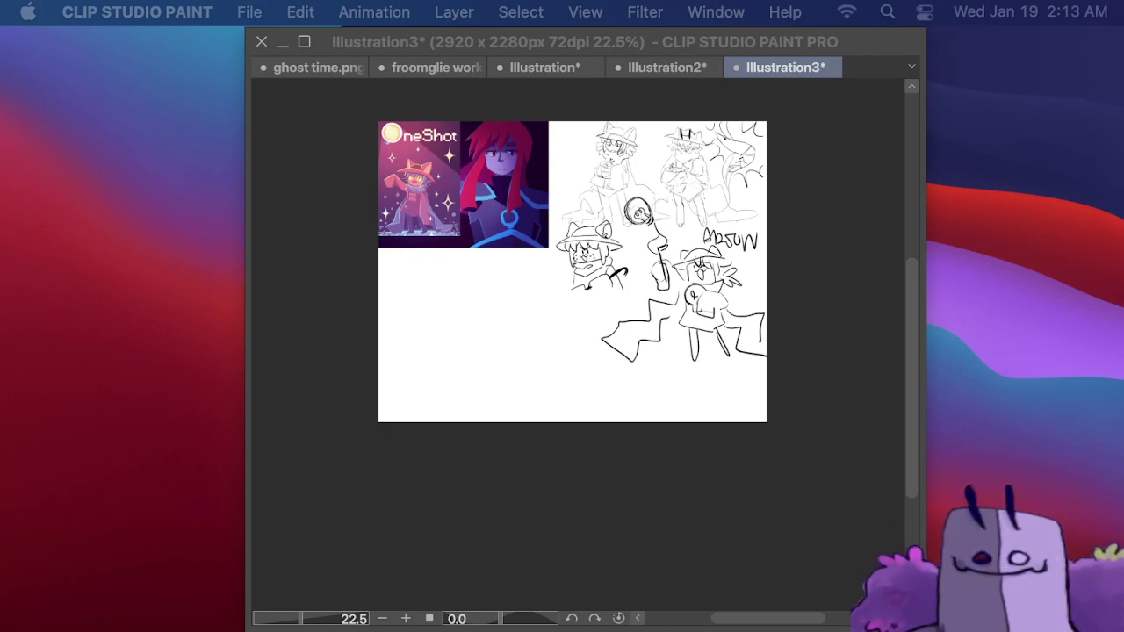
key(Tab)
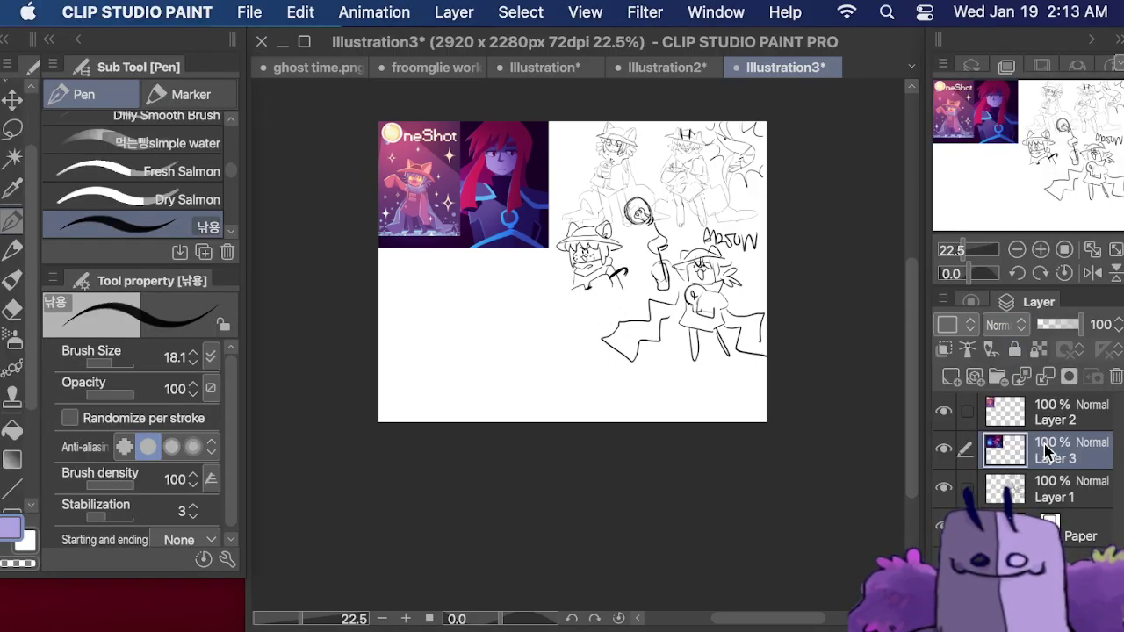
click(1054, 484)
click(951, 377)
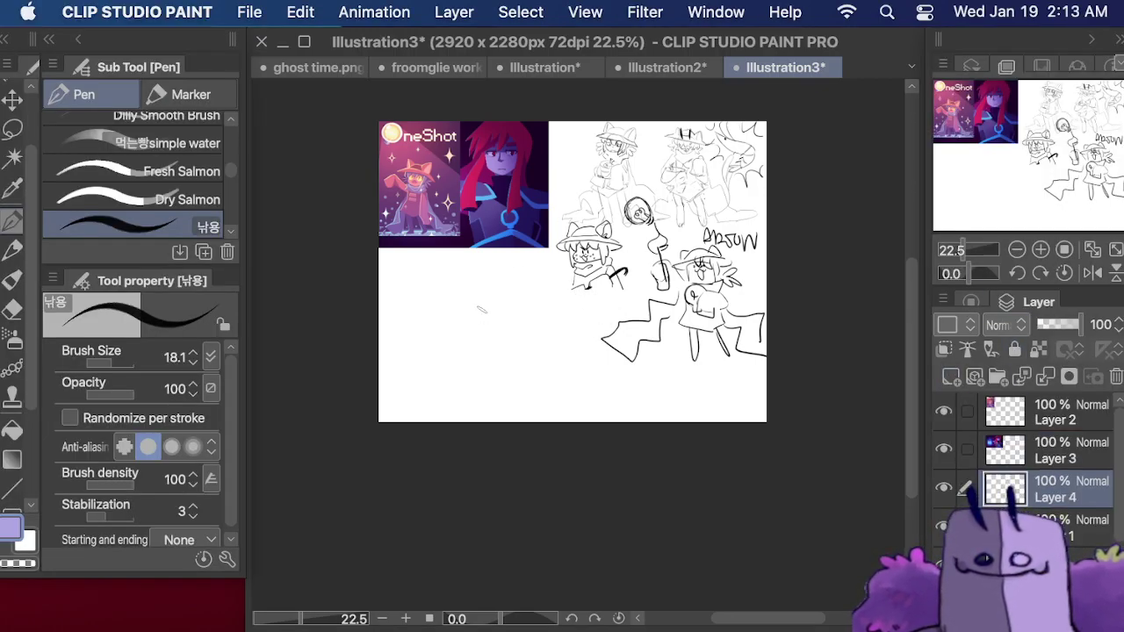
mouse_move(480, 291)
mouse_down()
mouse_move(482, 318)
mouse_move(481, 283)
mouse_move(523, 284)
mouse_move(527, 327)
mouse_up()
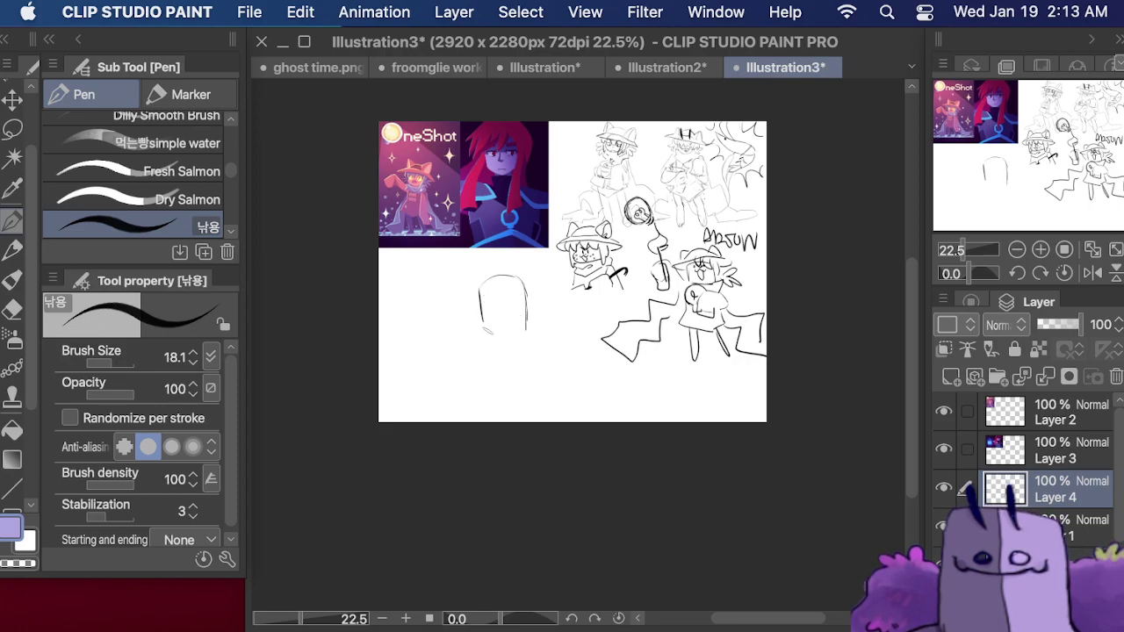
mouse_move(476, 299)
mouse_down()
mouse_move(483, 334)
mouse_move(568, 319)
mouse_move(594, 327)
mouse_up()
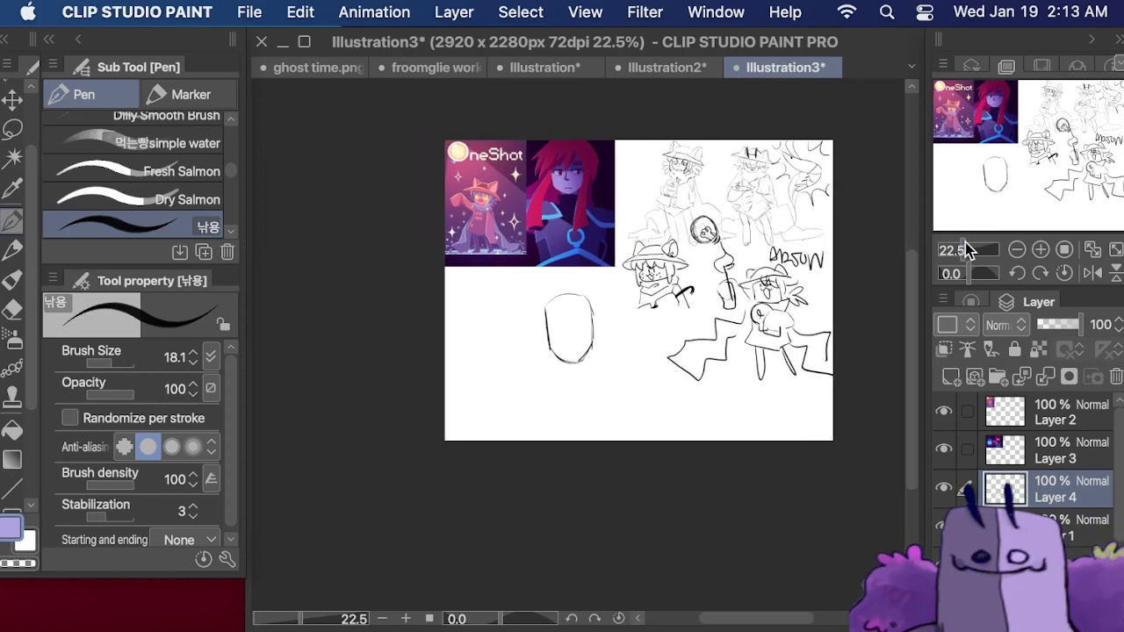
- Draw the face inside the head outline with a nose, a flat mouth, half-lidded lashed eyes and thick eyebrows
drag(965, 245, 973, 245)
mouse_move(1002, 148)
mouse_down()
mouse_move(992, 90)
mouse_move(1002, 131)
mouse_up()
drag(530, 478, 571, 473)
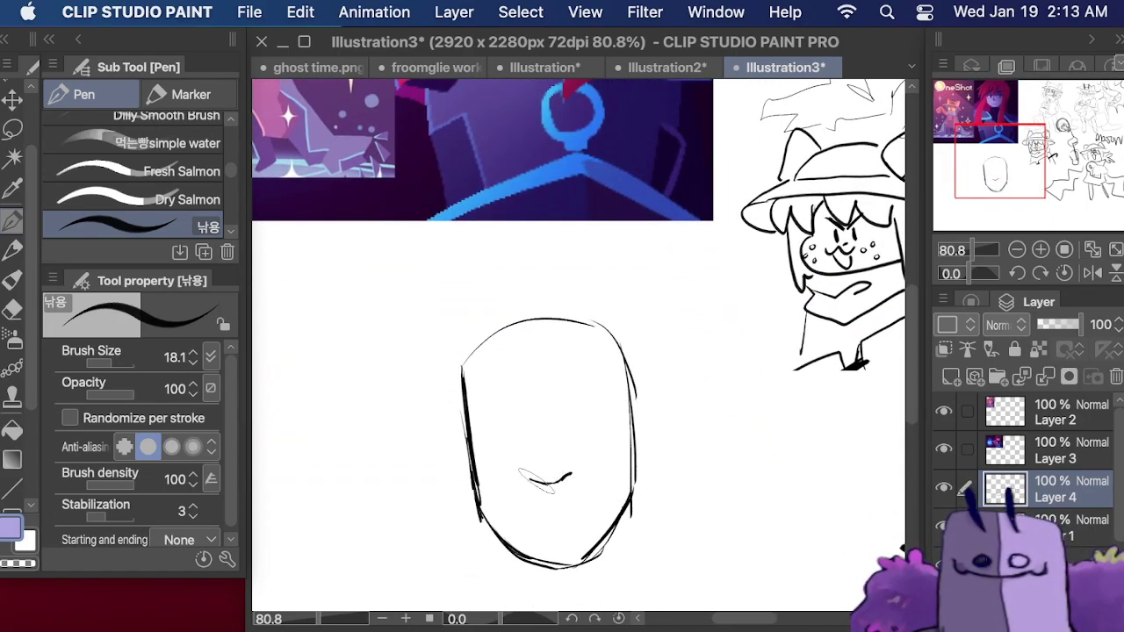
drag(531, 404, 538, 446)
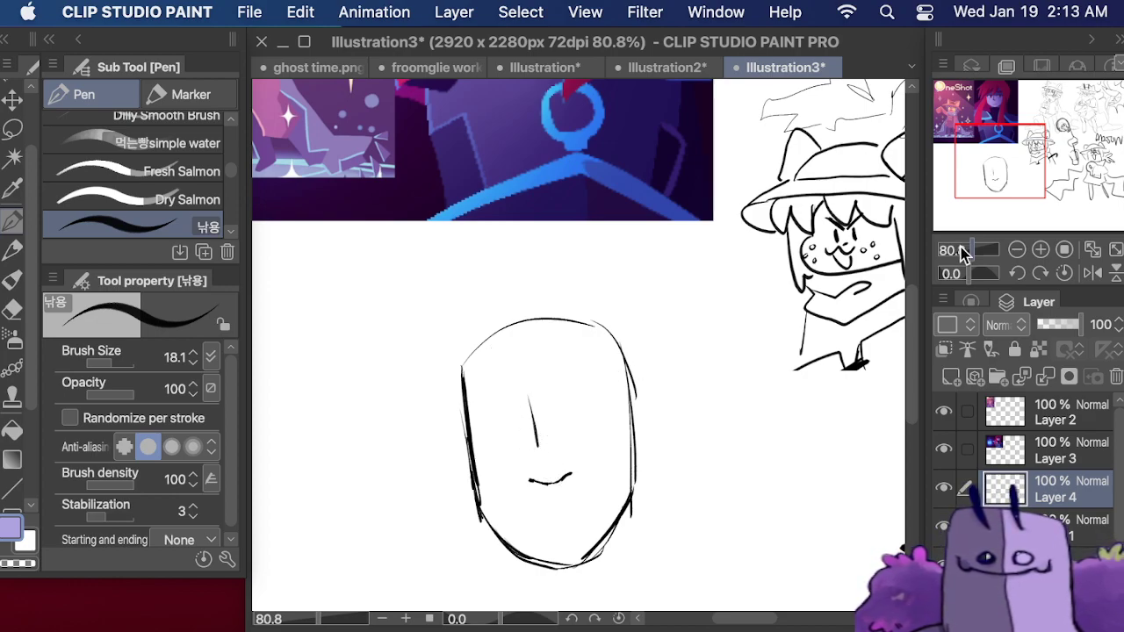
drag(966, 255, 971, 253)
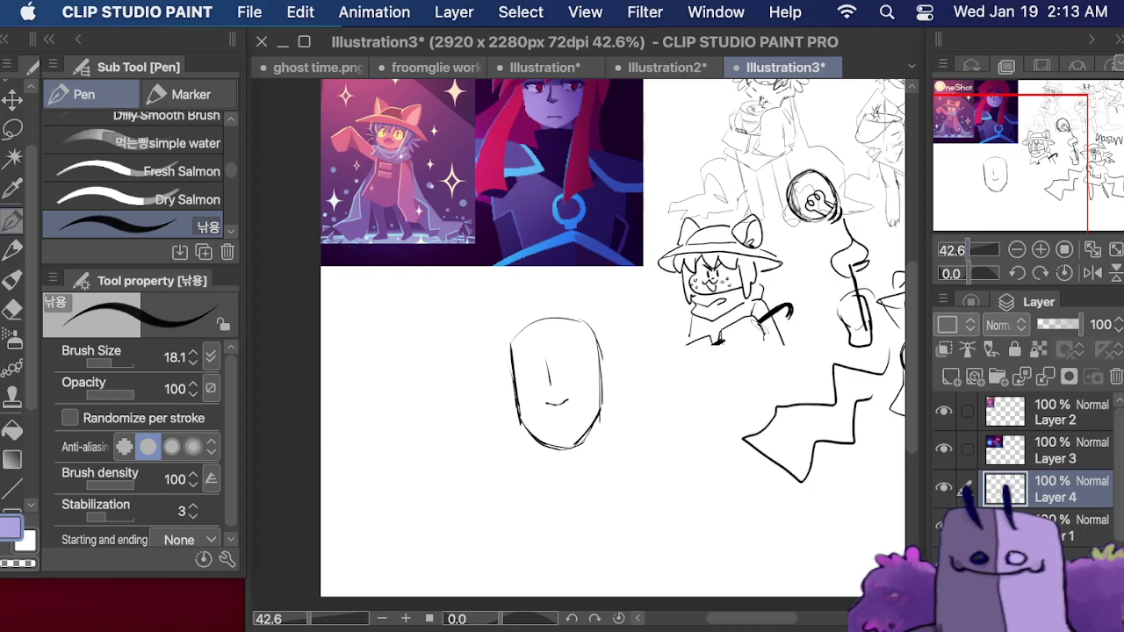
mouse_move(545, 430)
mouse_down()
mouse_move(574, 435)
mouse_move(548, 432)
mouse_up()
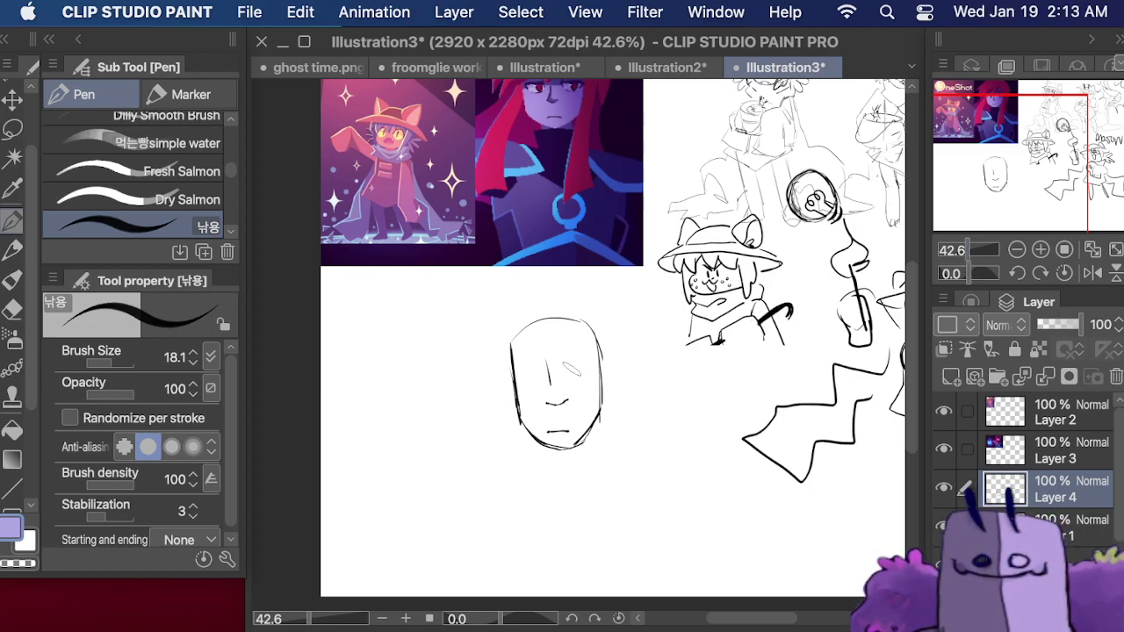
drag(564, 372, 597, 376)
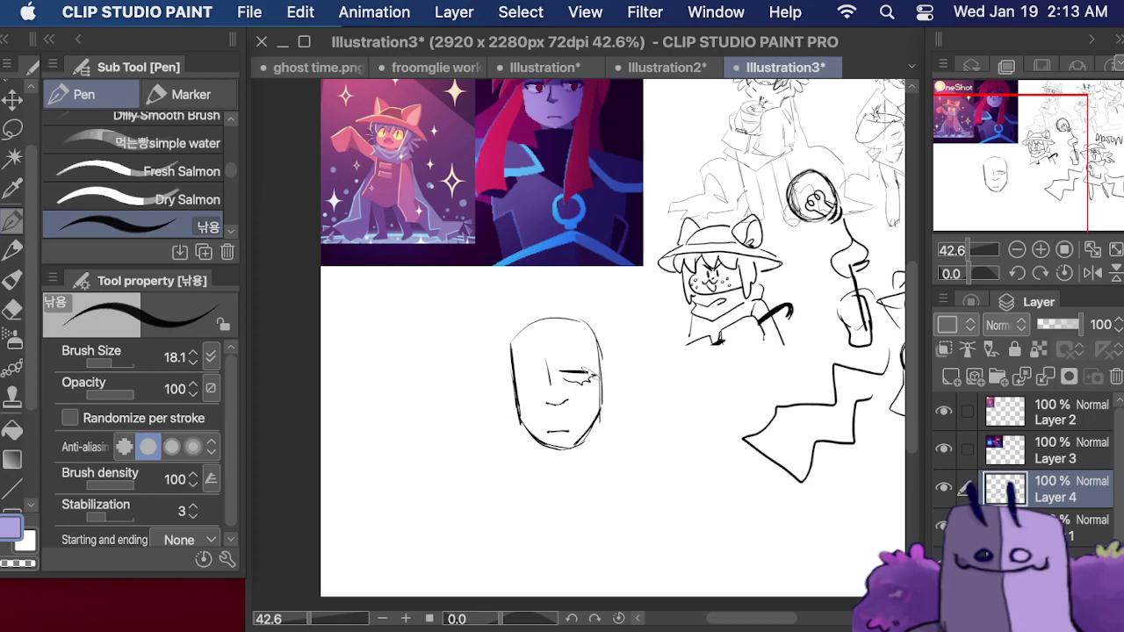
mouse_move(525, 377)
mouse_down()
mouse_move(544, 375)
mouse_move(507, 393)
mouse_move(583, 377)
mouse_up()
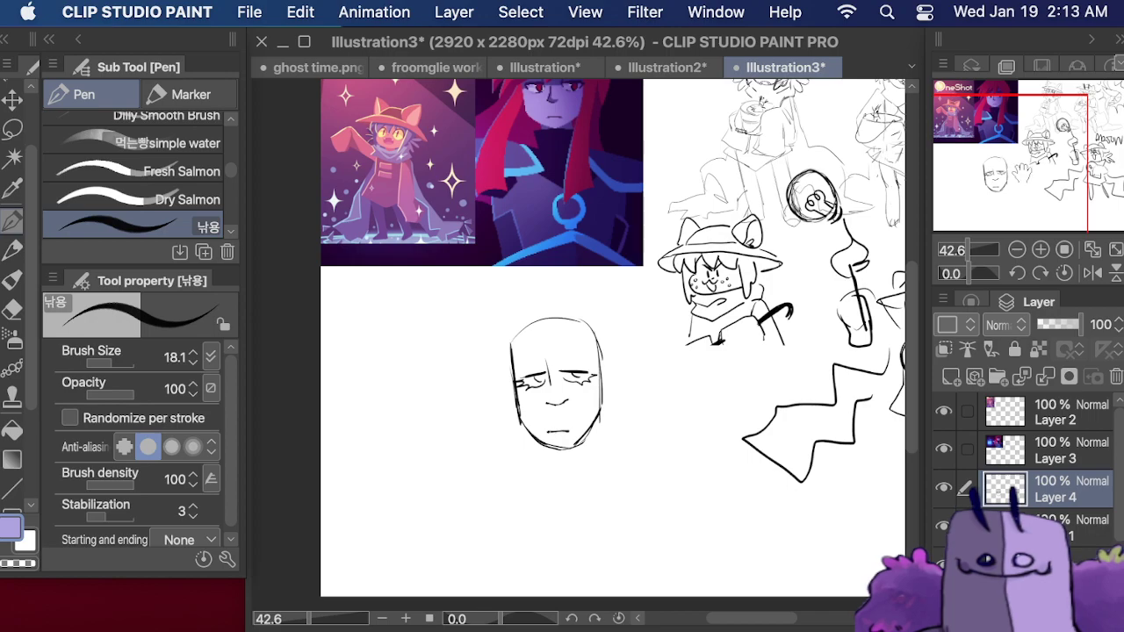
drag(1023, 172, 1017, 155)
mouse_move(586, 428)
mouse_down()
mouse_move(608, 424)
mouse_move(543, 427)
mouse_up()
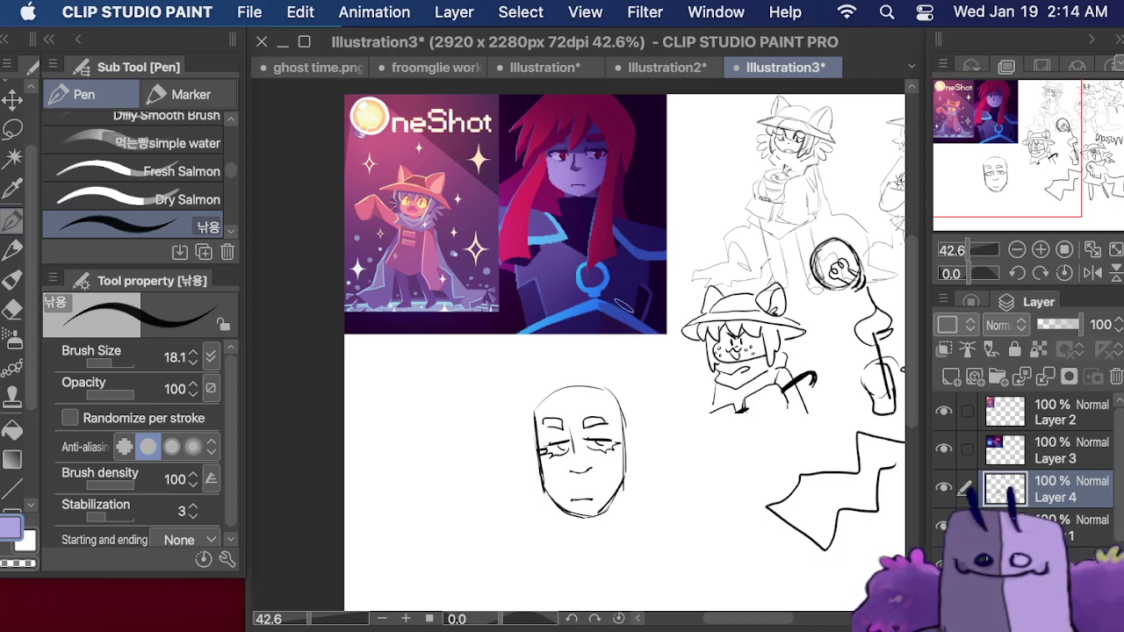
- Sketch the neck below the chin and wrap it in a high flared collar
drag(568, 515, 569, 538)
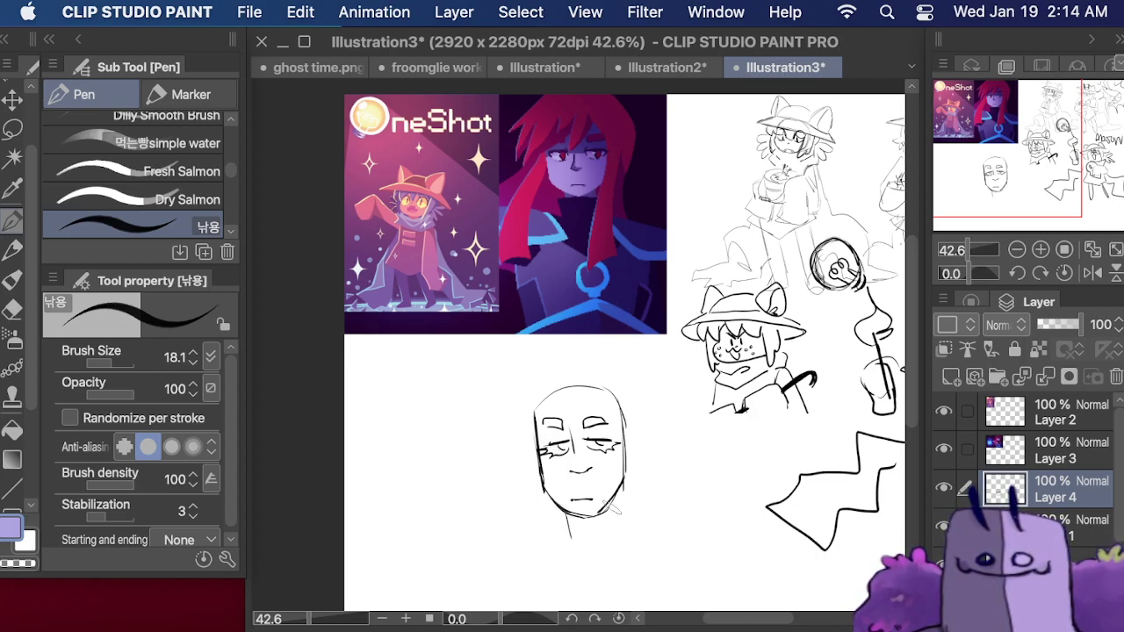
mouse_move(608, 504)
mouse_down()
mouse_move(614, 530)
mouse_move(555, 528)
mouse_move(622, 529)
mouse_up()
mouse_move(554, 527)
mouse_down()
mouse_move(577, 524)
mouse_move(563, 554)
mouse_up()
mouse_move(569, 521)
mouse_down()
mouse_move(562, 553)
mouse_move(621, 527)
mouse_move(619, 556)
mouse_up()
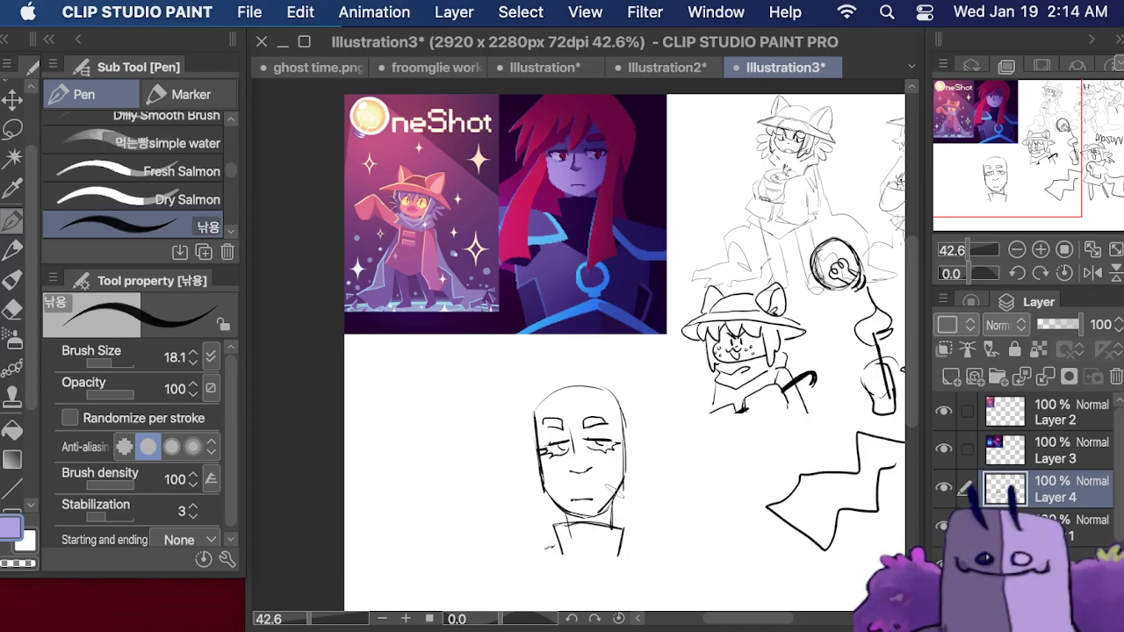
- Draw the parted fringe and long pointed hair locks framing both sides of the face down past the collar
drag(601, 402, 577, 446)
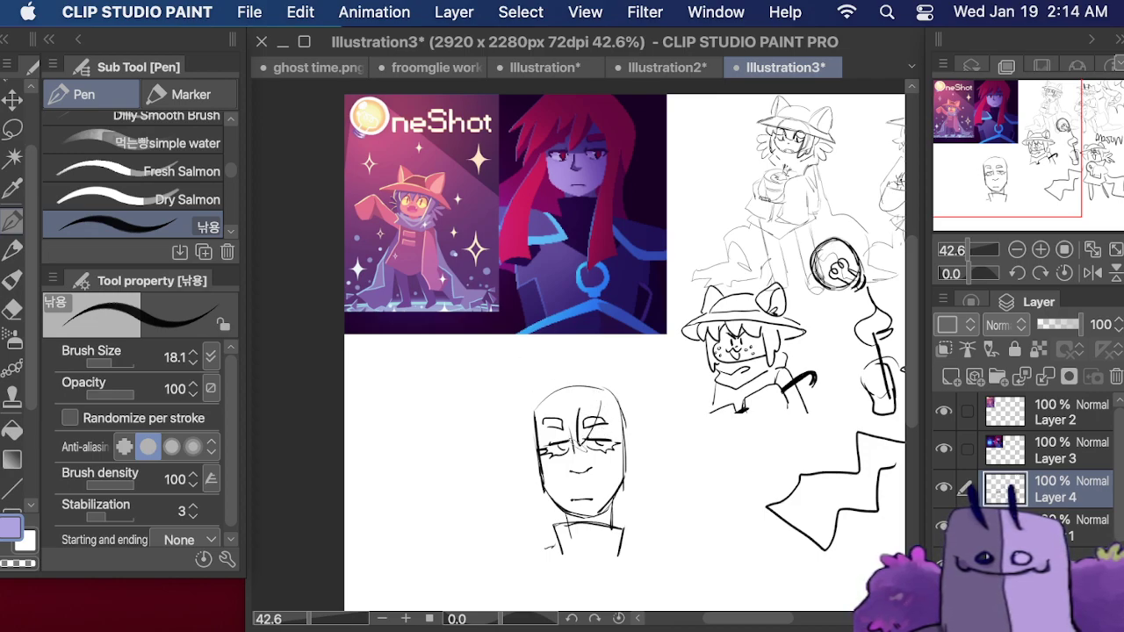
mouse_move(604, 395)
mouse_down()
mouse_move(626, 461)
mouse_move(624, 446)
mouse_move(612, 578)
mouse_up()
drag(613, 577, 636, 543)
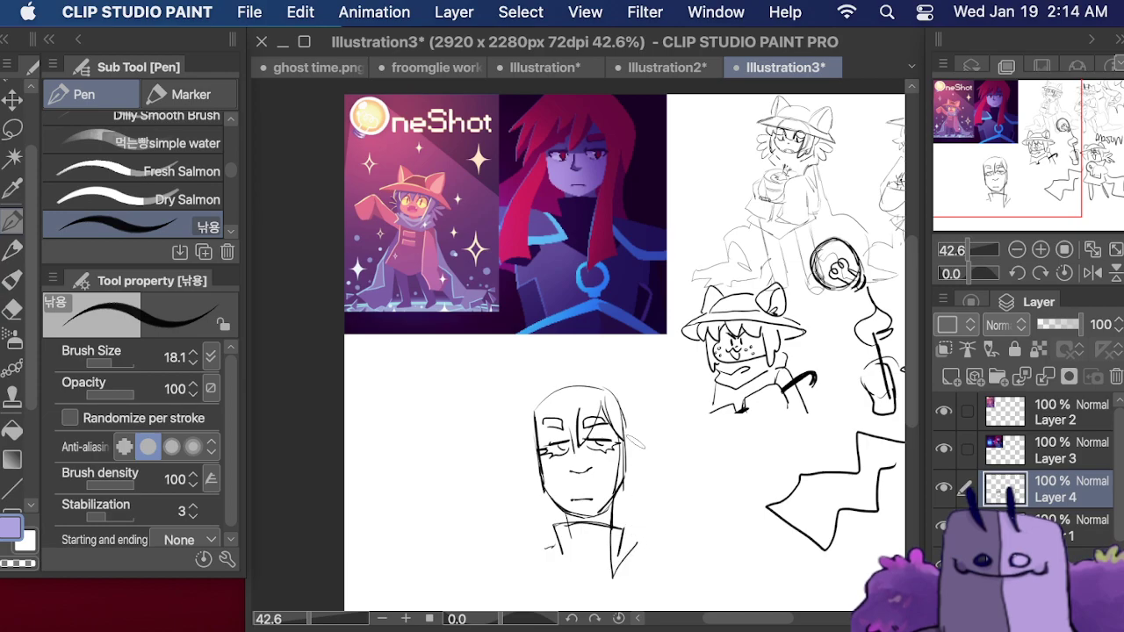
drag(633, 442, 633, 544)
mouse_move(537, 465)
mouse_down()
mouse_move(521, 584)
mouse_move(552, 564)
mouse_up()
drag(562, 485, 540, 567)
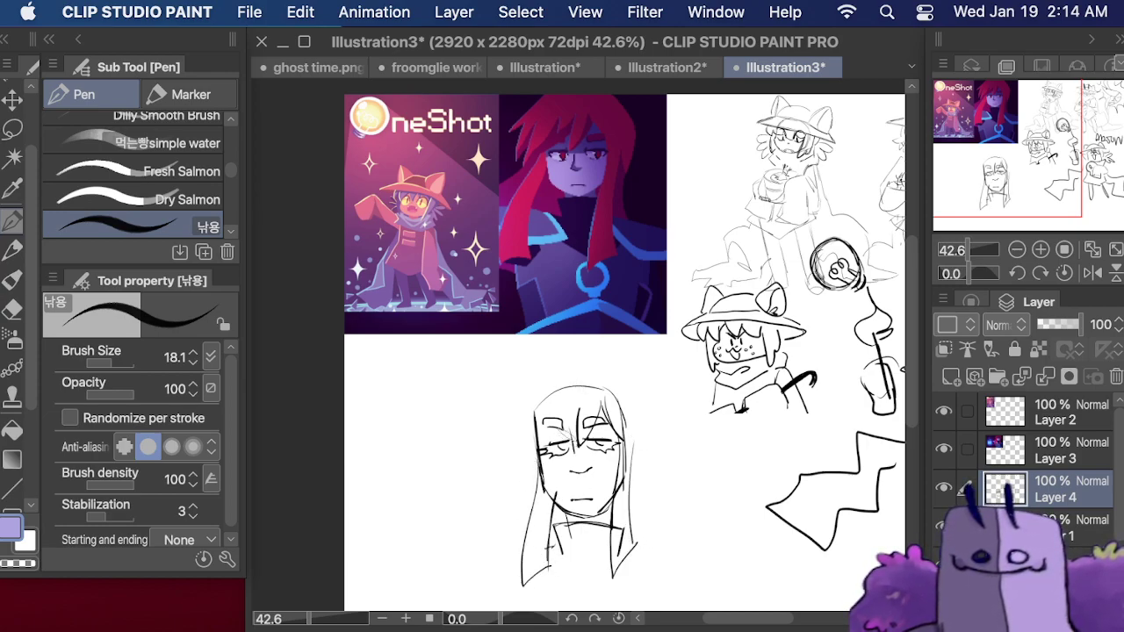
key(super+z)
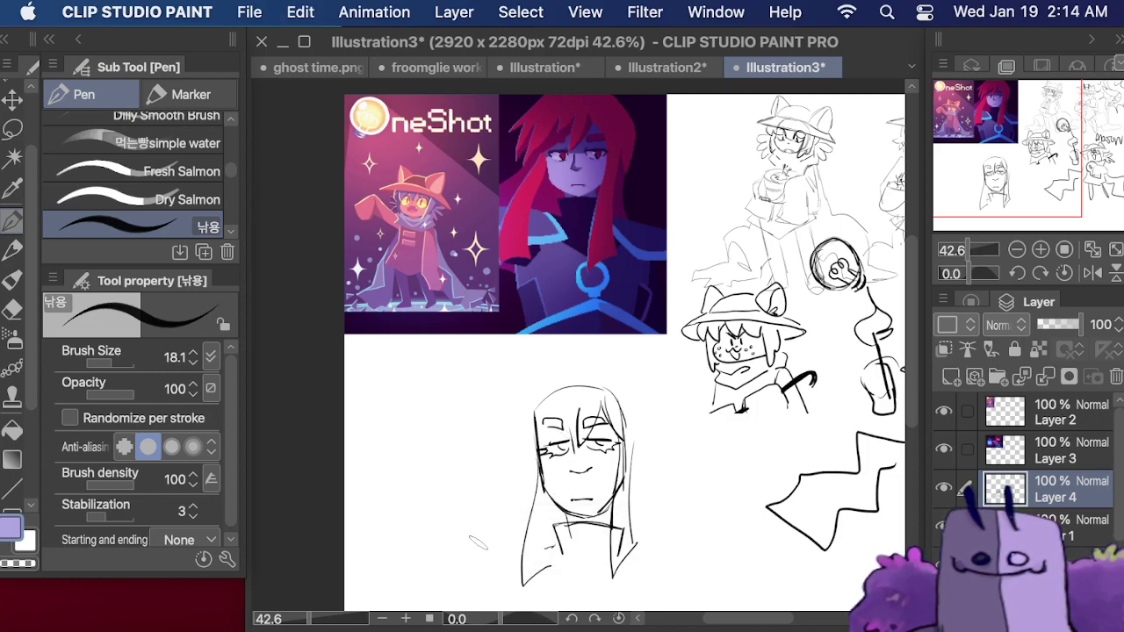
drag(546, 549, 551, 512)
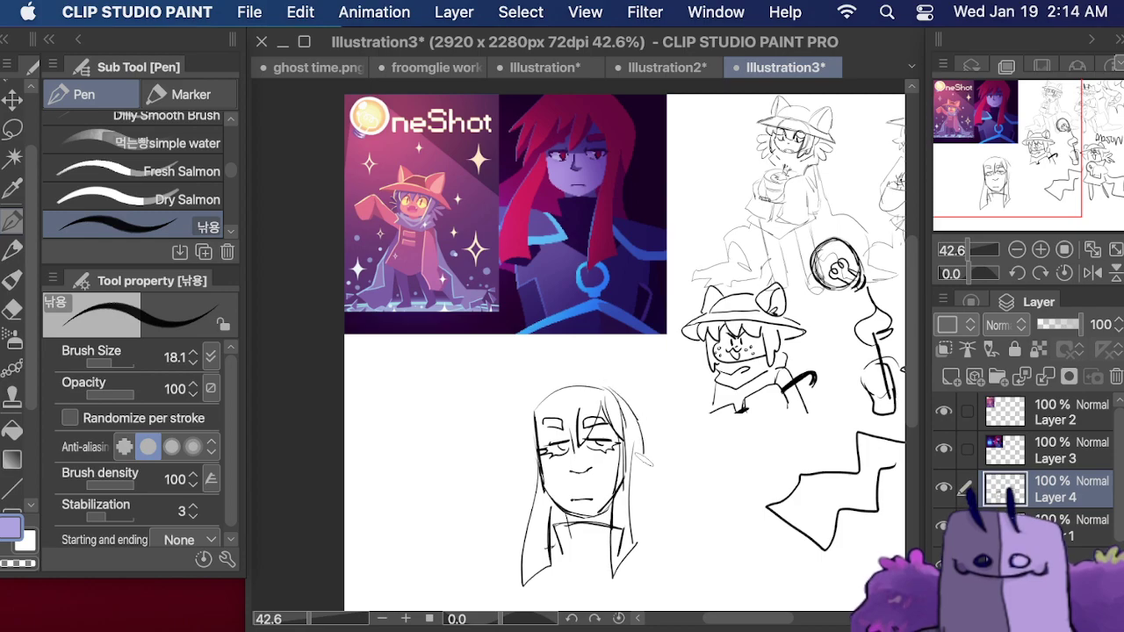
- Outline the crown of the hair, with jagged tufts flaring out beside the forehead and a strand crossing one eye
drag(1012, 147, 1013, 129)
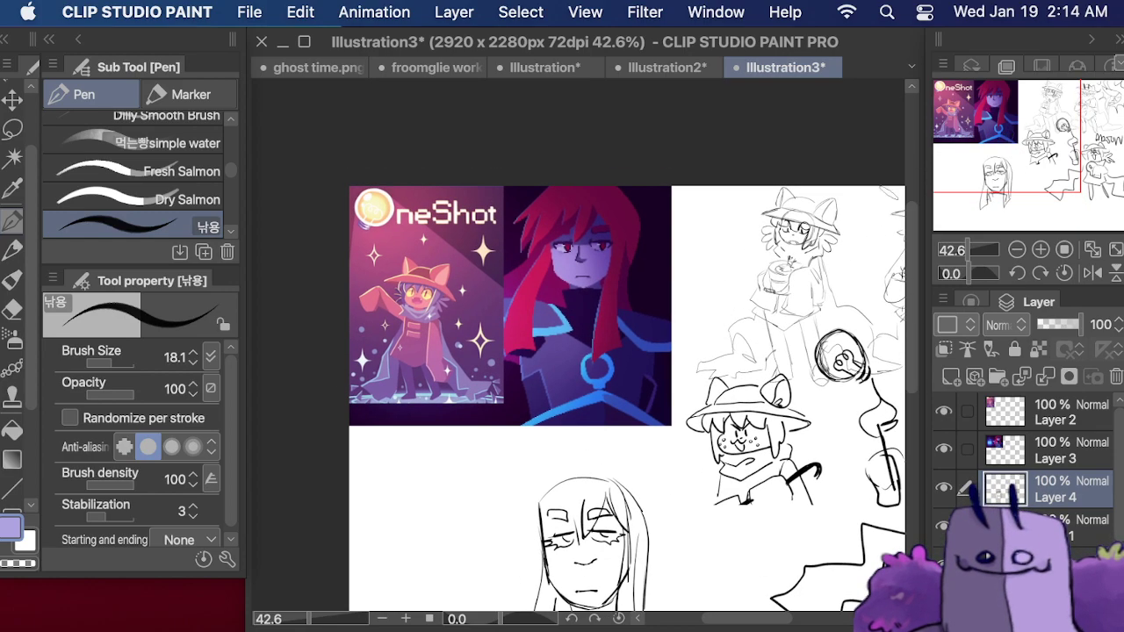
mouse_move(602, 477)
mouse_down()
mouse_move(533, 493)
mouse_move(504, 532)
mouse_move(505, 568)
mouse_up()
drag(544, 544, 519, 568)
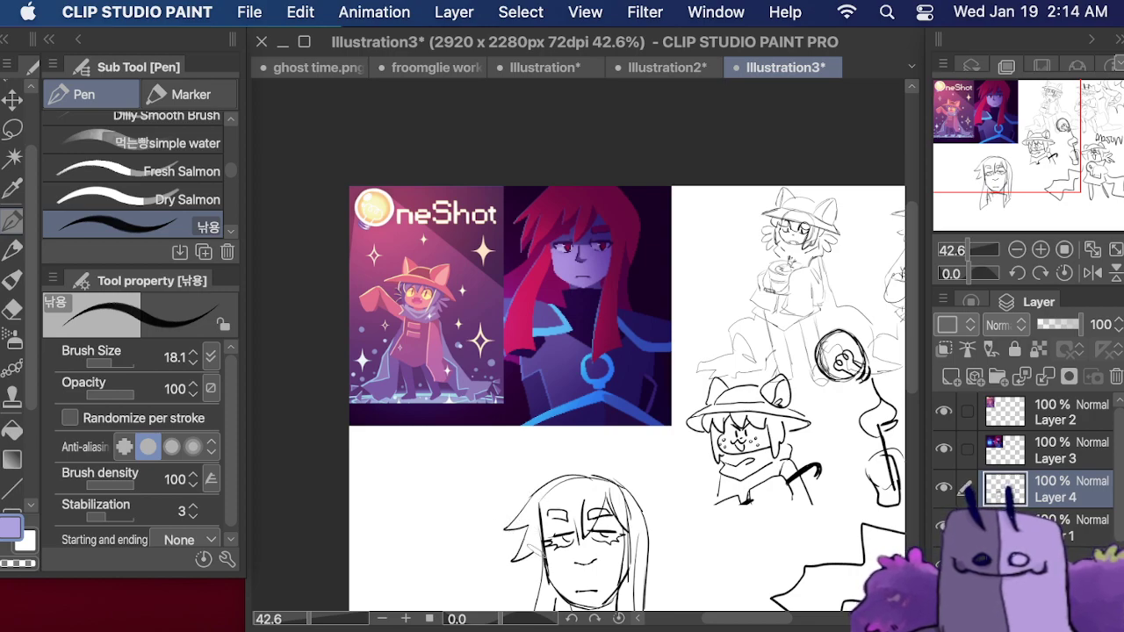
drag(997, 129, 999, 147)
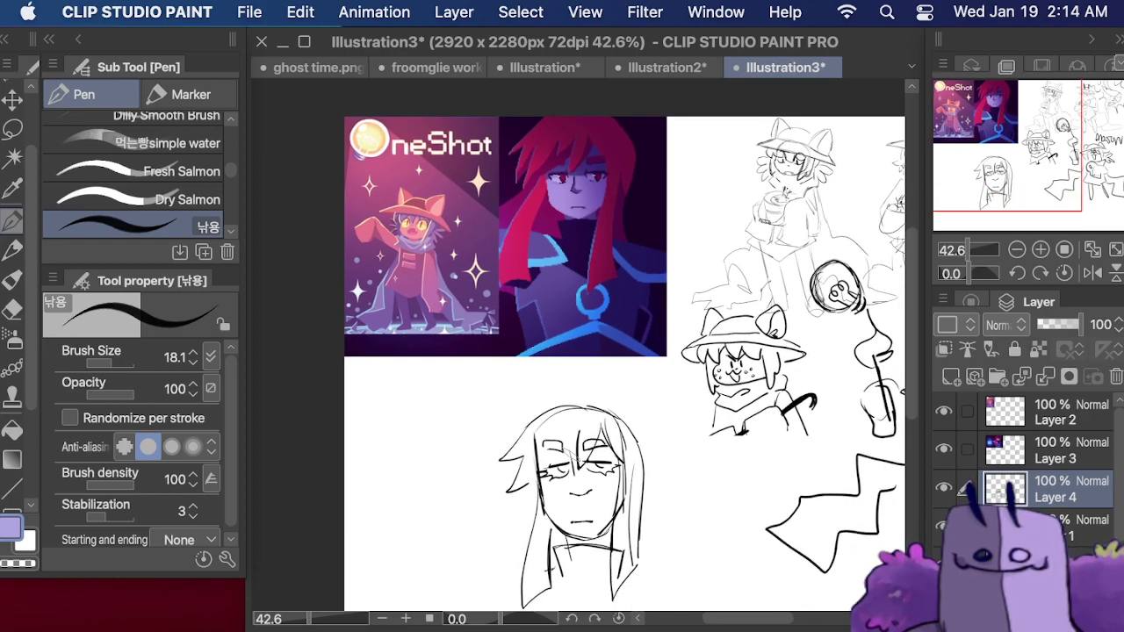
drag(563, 469, 532, 489)
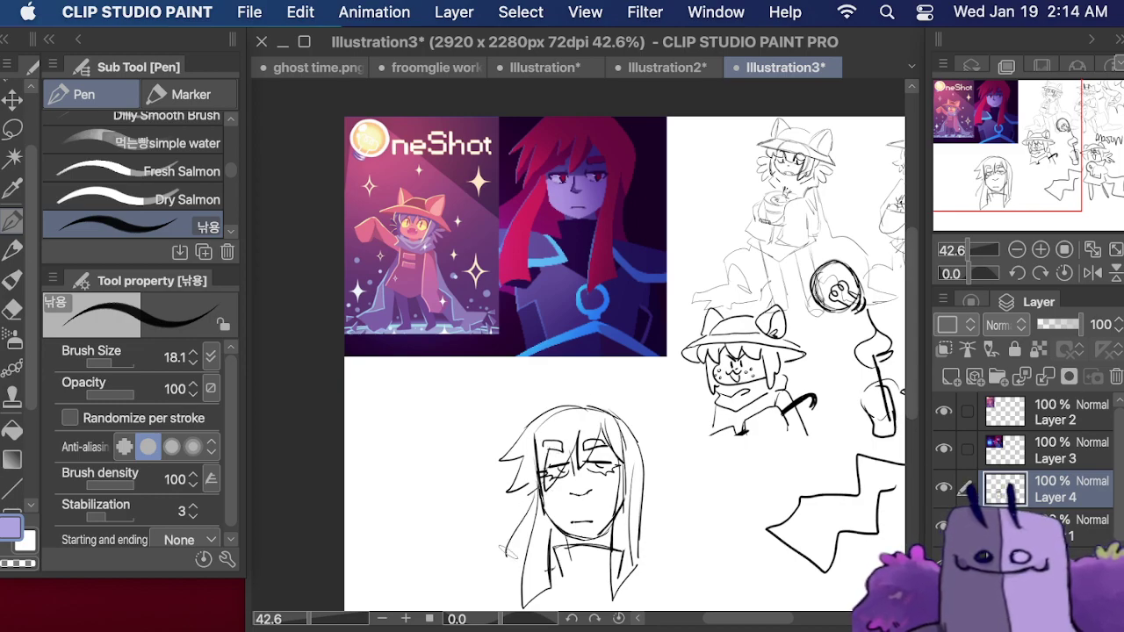
- Draw wide pointed shoulder guards spreading outward from both sides of the neck
drag(996, 128, 963, 110)
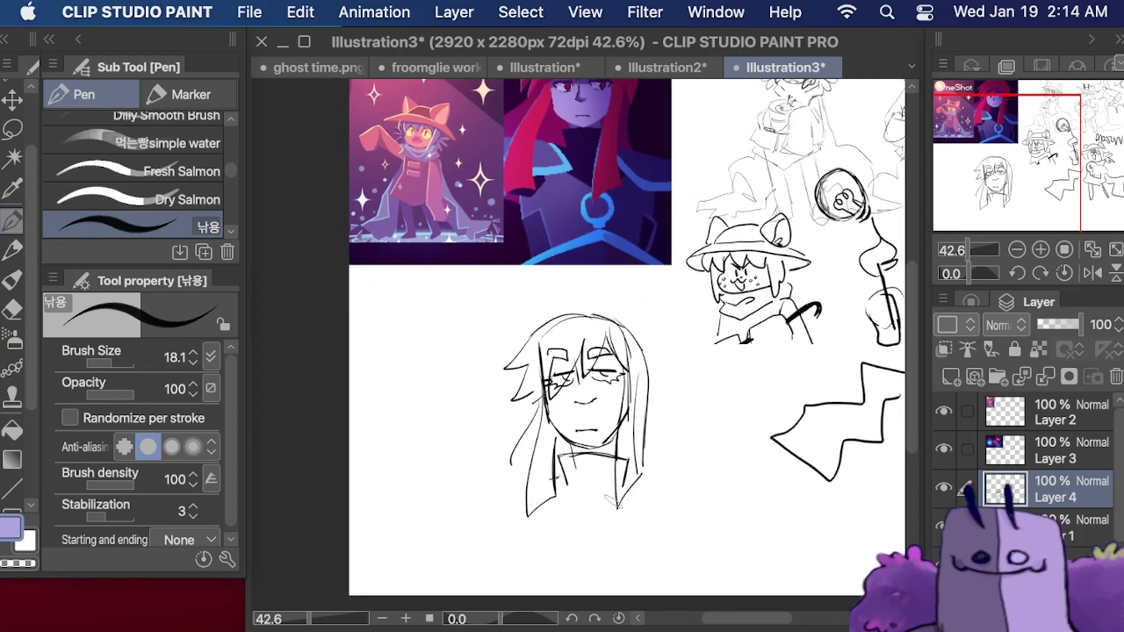
mouse_move(604, 504)
mouse_down()
mouse_move(625, 523)
mouse_move(652, 488)
mouse_move(703, 521)
mouse_up()
mouse_move(602, 506)
mouse_down()
mouse_move(620, 533)
mouse_move(716, 524)
mouse_up()
mouse_move(557, 489)
mouse_down()
mouse_move(570, 496)
mouse_move(551, 516)
mouse_move(458, 493)
mouse_move(560, 510)
mouse_up()
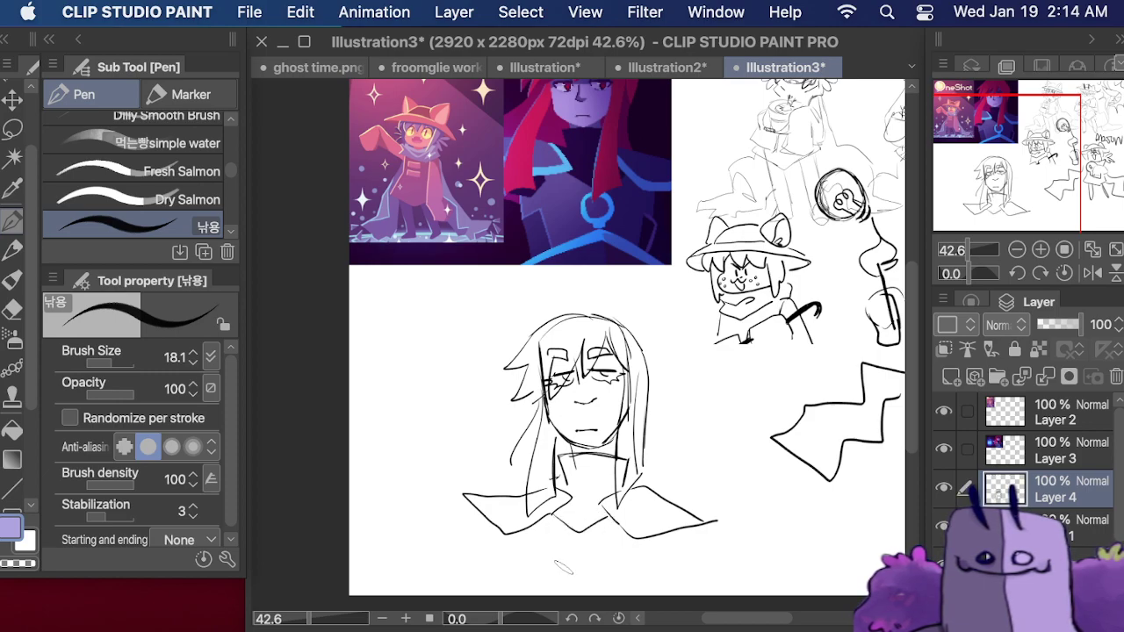
- Draw the ring-shaped clasp at the center of the chest and the torso's side lines beneath the shoulder guards
mouse_move(562, 571)
mouse_down()
mouse_move(551, 546)
mouse_move(572, 542)
mouse_move(594, 559)
mouse_move(567, 580)
mouse_move(585, 561)
mouse_move(570, 544)
mouse_move(511, 584)
mouse_up()
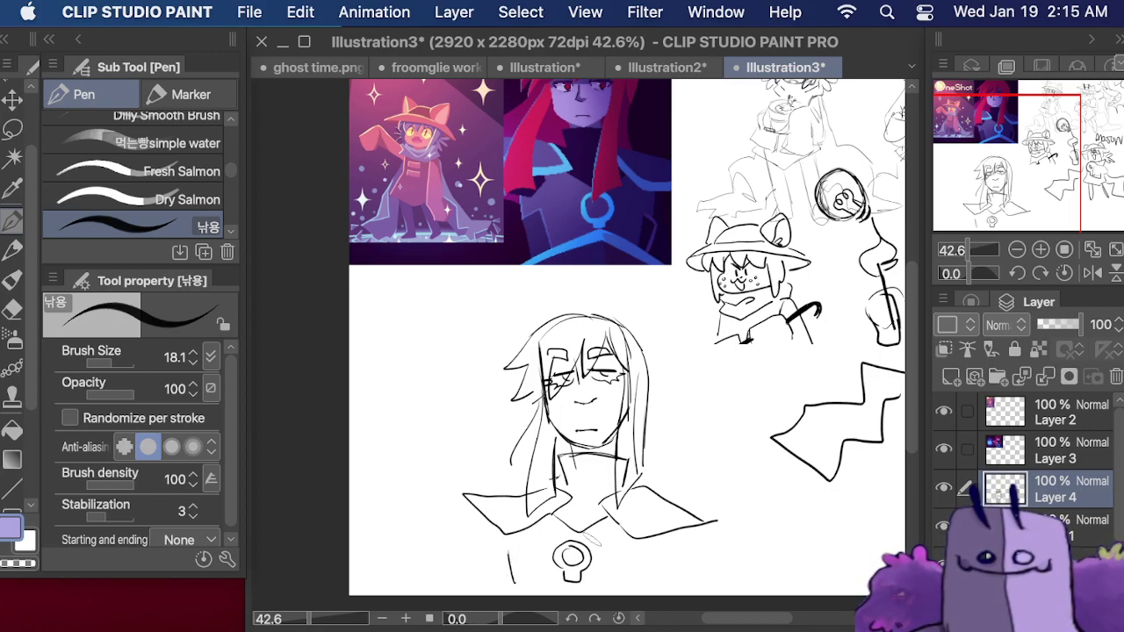
drag(644, 575, 642, 586)
drag(634, 541, 655, 562)
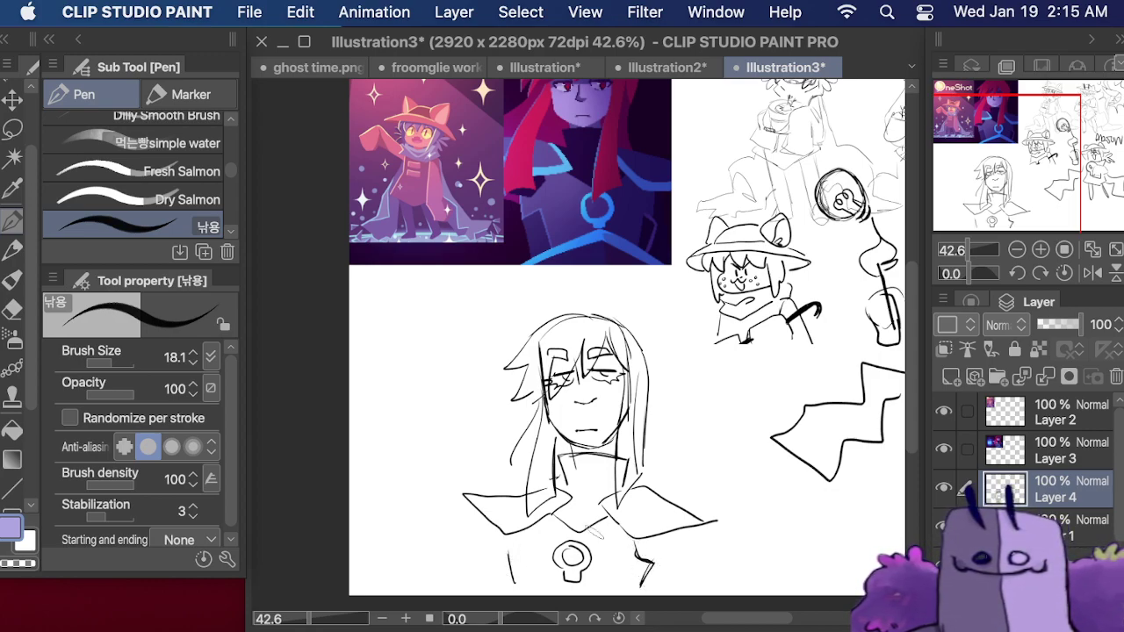
drag(512, 553, 528, 542)
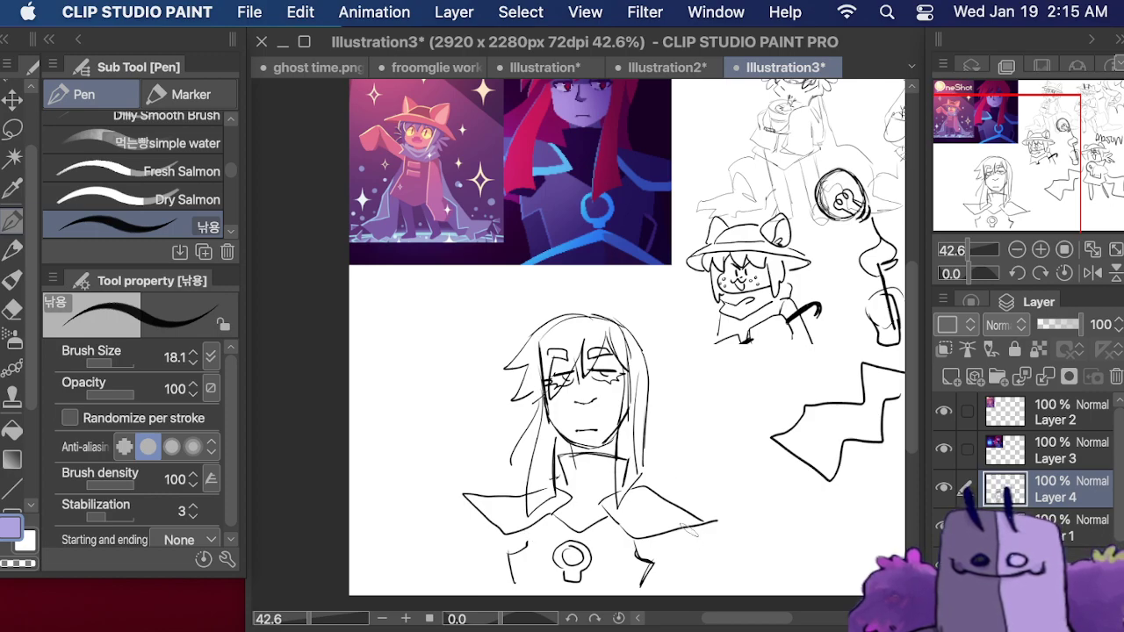
- Draw the arm line beneath one shoulder guard and a tall cylindrical bottle with a pointed top and patterned label beside the other
mouse_move(690, 525)
mouse_down()
mouse_move(721, 578)
mouse_move(705, 542)
mouse_move(697, 531)
mouse_move(719, 587)
mouse_up()
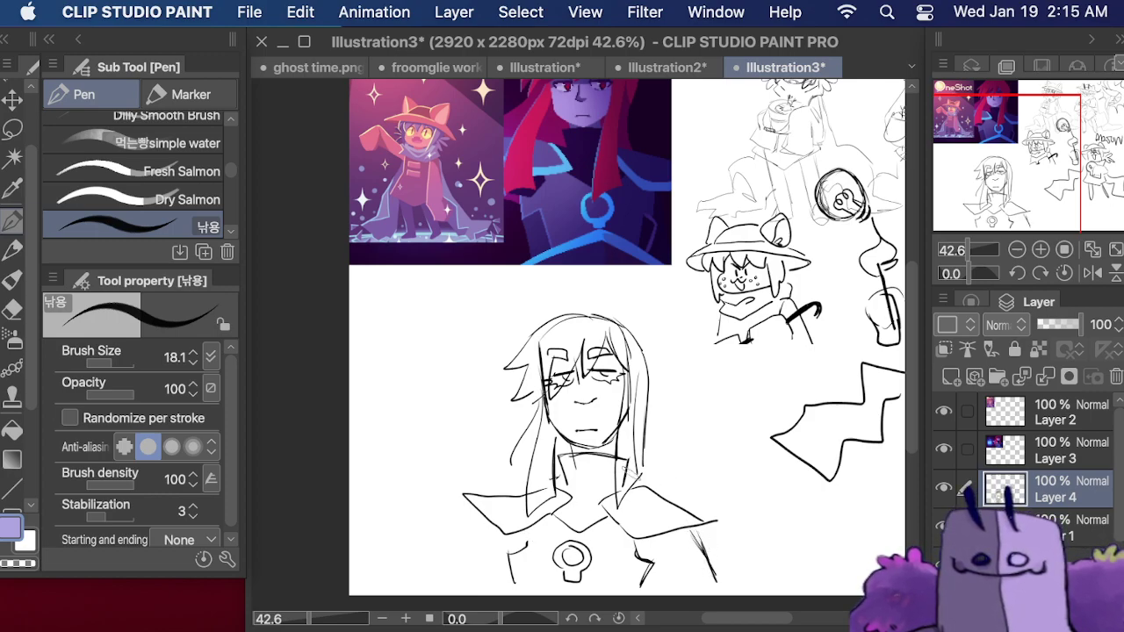
mouse_move(423, 463)
mouse_down()
mouse_move(439, 425)
mouse_move(466, 451)
mouse_move(418, 481)
mouse_move(462, 480)
mouse_move(462, 469)
mouse_move(476, 515)
mouse_up()
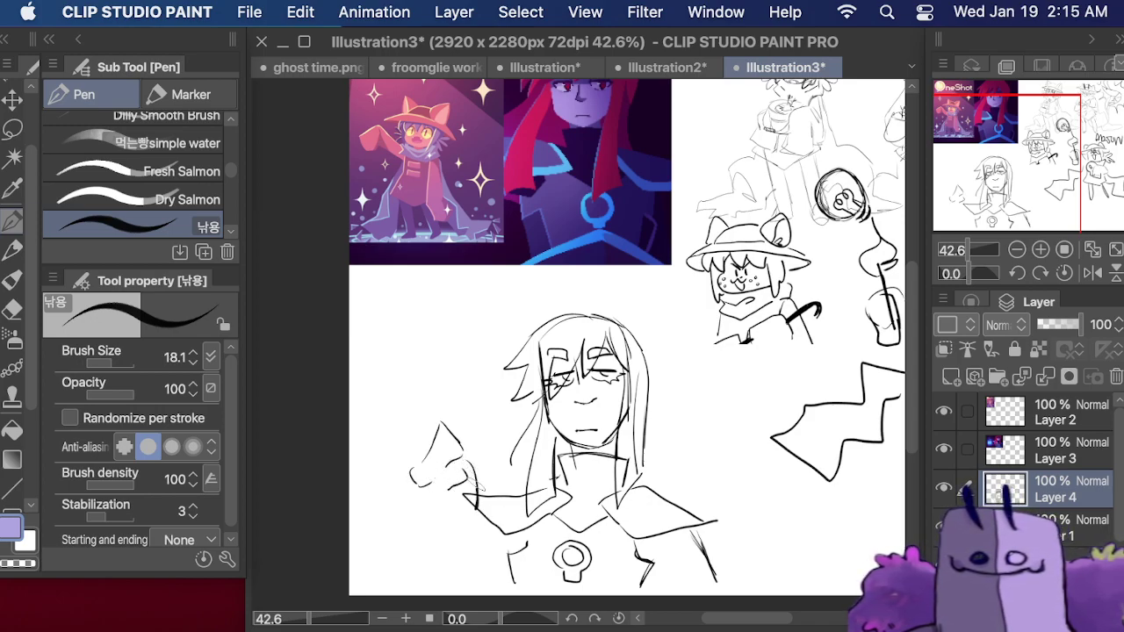
mouse_move(472, 458)
mouse_down()
mouse_move(425, 493)
mouse_move(426, 519)
mouse_move(452, 511)
mouse_move(452, 527)
mouse_move(481, 524)
mouse_move(474, 569)
mouse_up()
drag(471, 527, 472, 571)
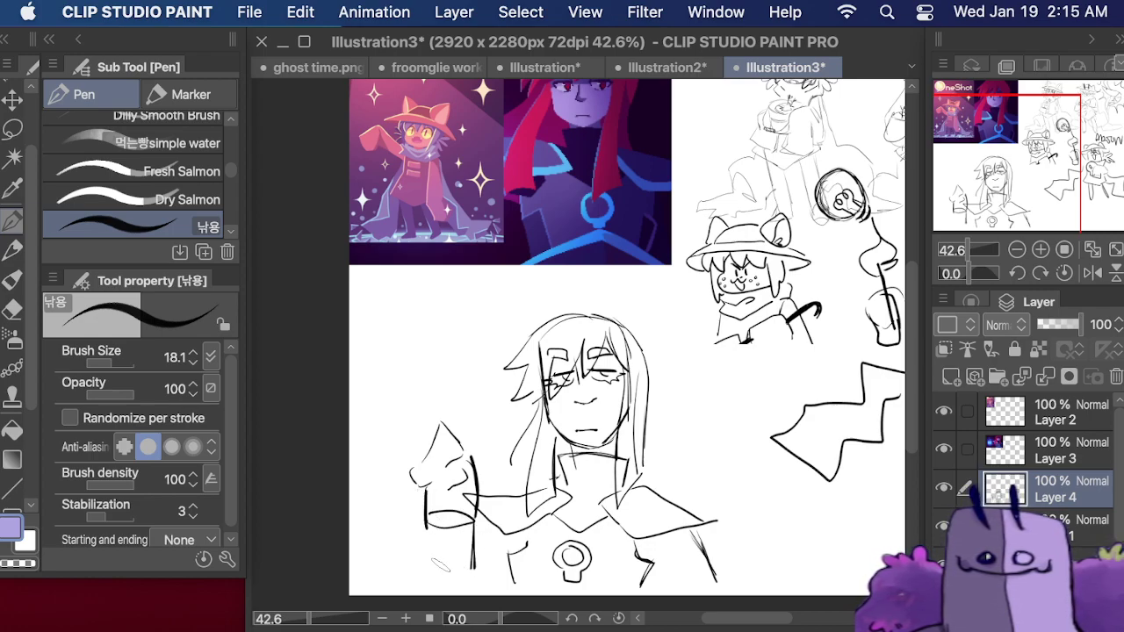
mouse_move(425, 525)
mouse_down()
mouse_move(421, 561)
mouse_move(446, 579)
mouse_move(464, 577)
mouse_move(427, 565)
mouse_move(469, 571)
mouse_up()
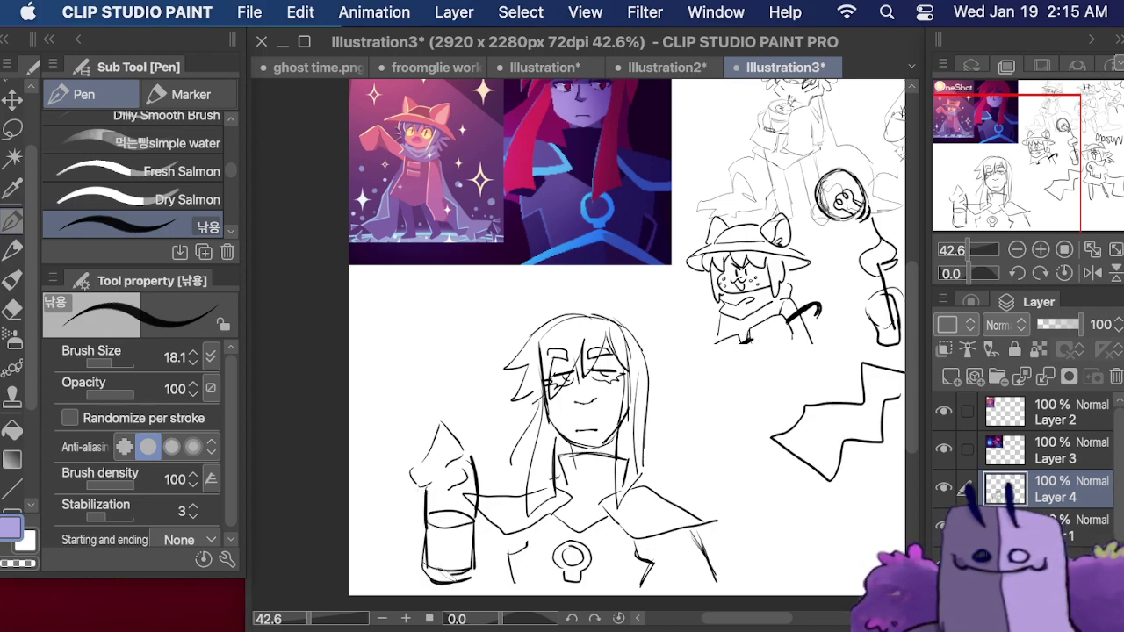
mouse_move(427, 523)
mouse_down()
mouse_move(473, 526)
mouse_move(454, 480)
mouse_move(414, 534)
mouse_move(459, 557)
mouse_move(454, 548)
mouse_move(454, 561)
mouse_move(471, 541)
mouse_move(453, 567)
mouse_up()
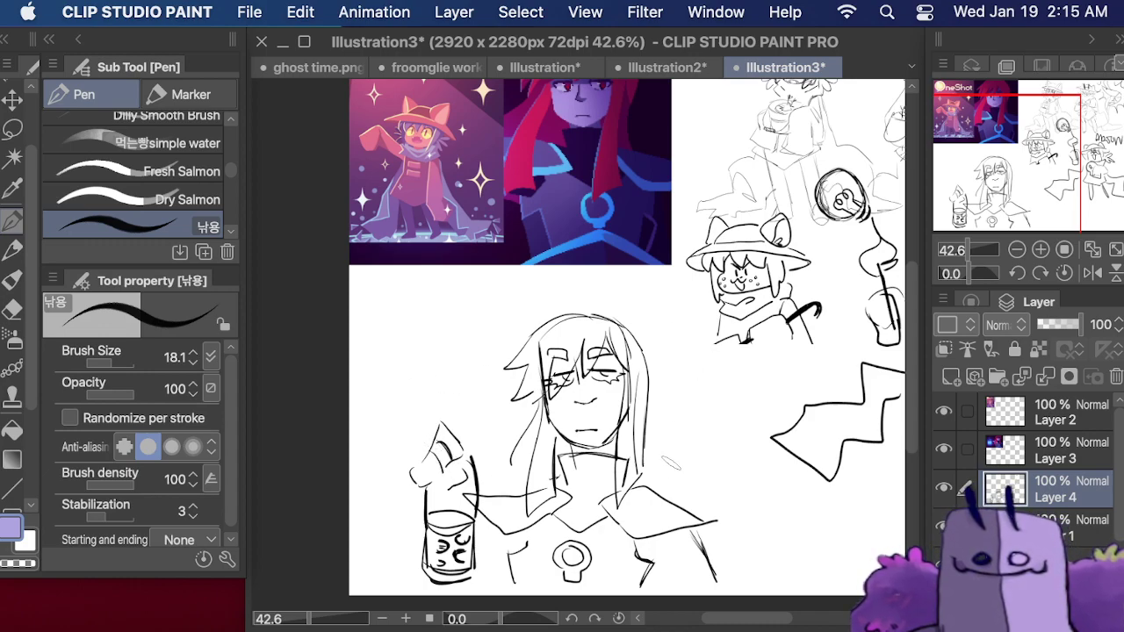
- Scatter four small outlined hearts around the long-haired character's head and shoulder
mouse_move(669, 469)
mouse_down()
mouse_move(657, 420)
mouse_move(681, 418)
mouse_move(694, 488)
mouse_up()
drag(494, 413, 499, 434)
drag(678, 360, 684, 379)
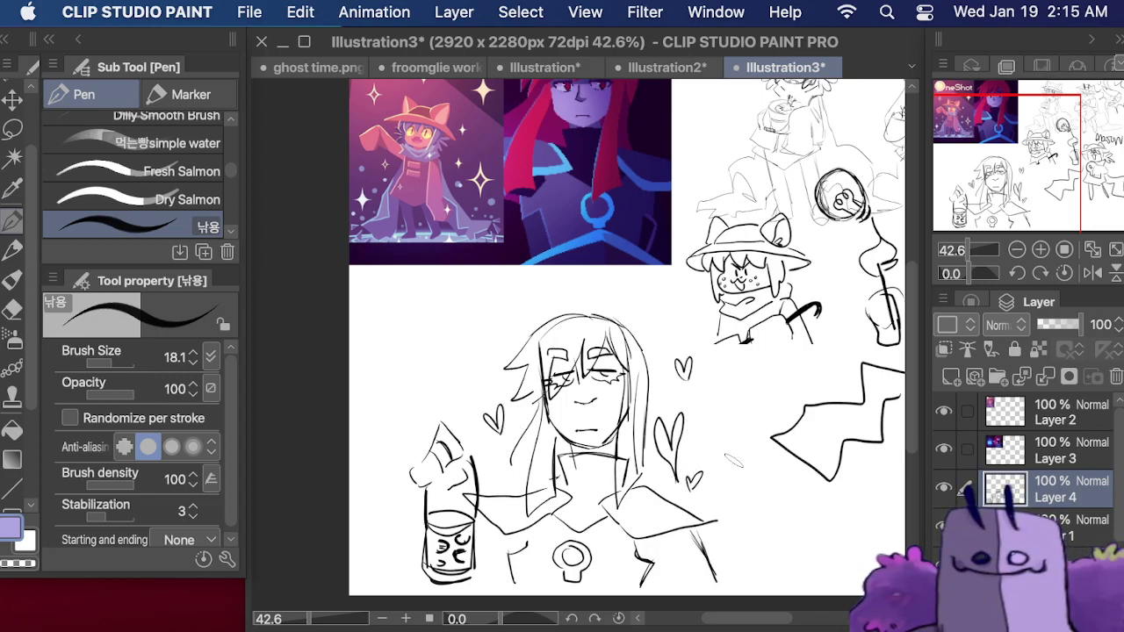
mouse_move(722, 441)
mouse_down()
mouse_move(716, 418)
mouse_move(716, 439)
mouse_move(740, 416)
mouse_move(739, 438)
mouse_up()
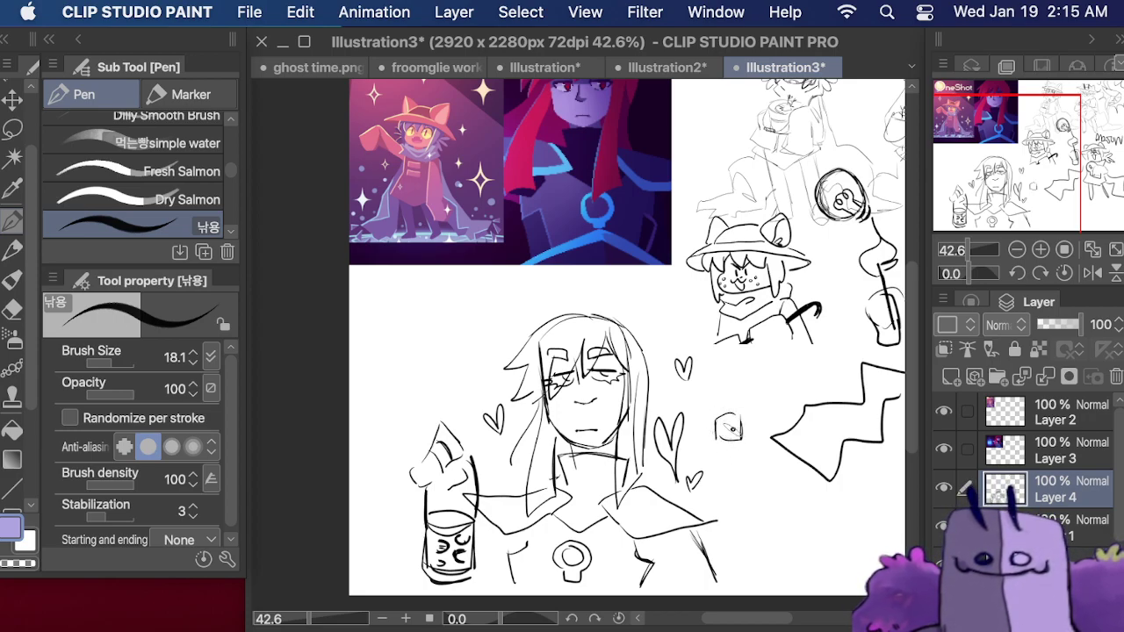
key(super+z)
key(super+z)
key(super+z)
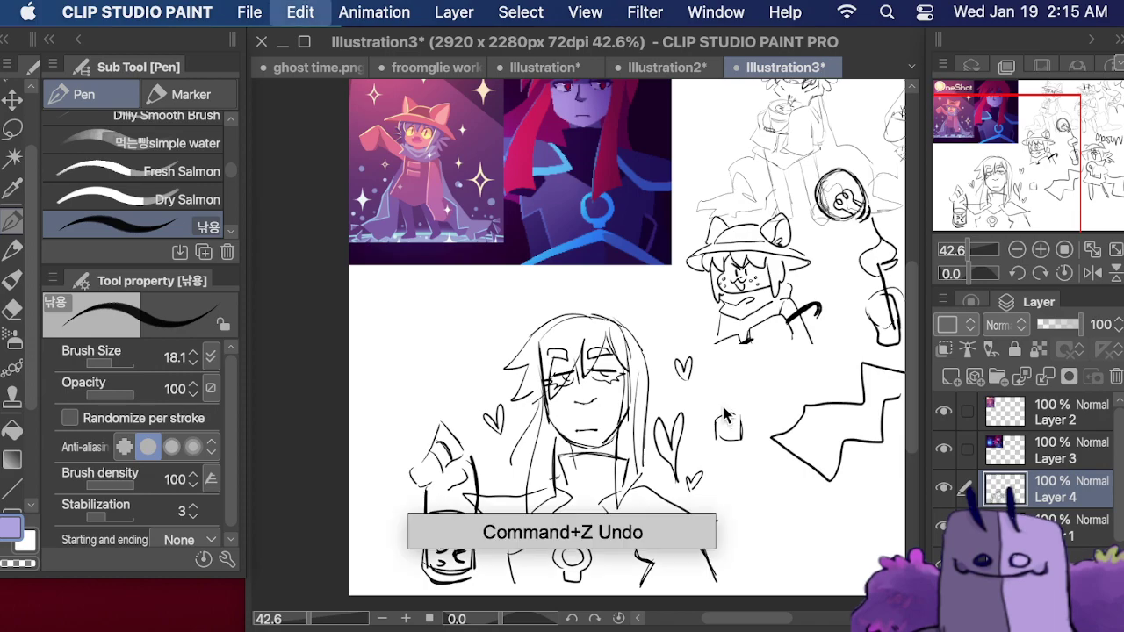
key(super+z)
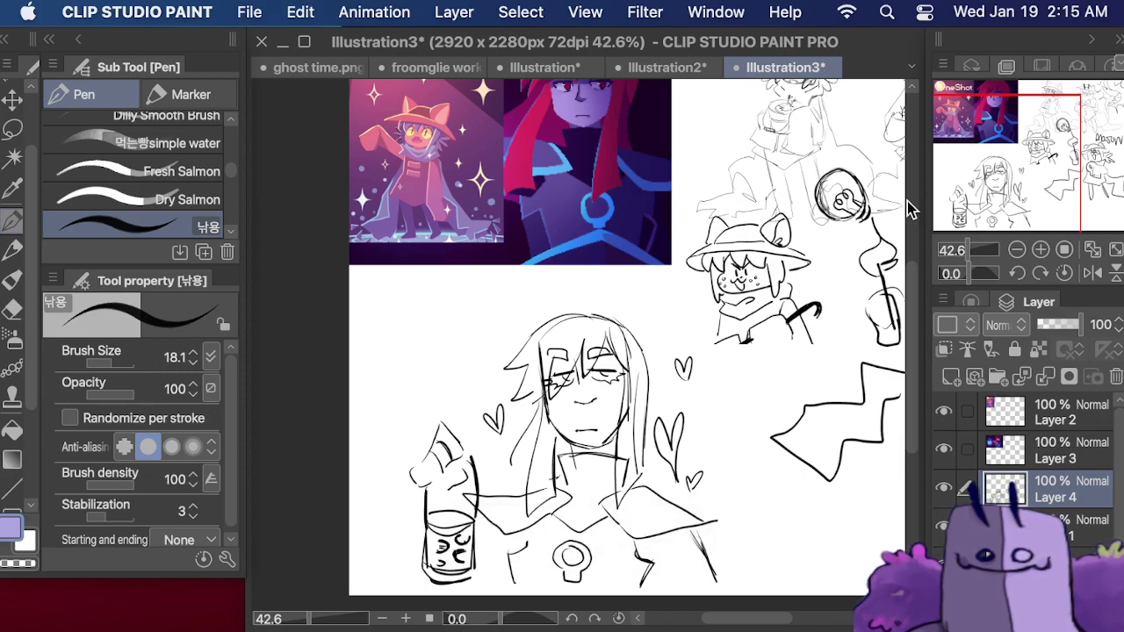
- Draw a small boxy head with a simple face, cat-eared hat and jagged hair beside the armored character, with tiny hearts below
mouse_move(699, 424)
mouse_down()
mouse_move(740, 395)
mouse_move(736, 433)
mouse_up()
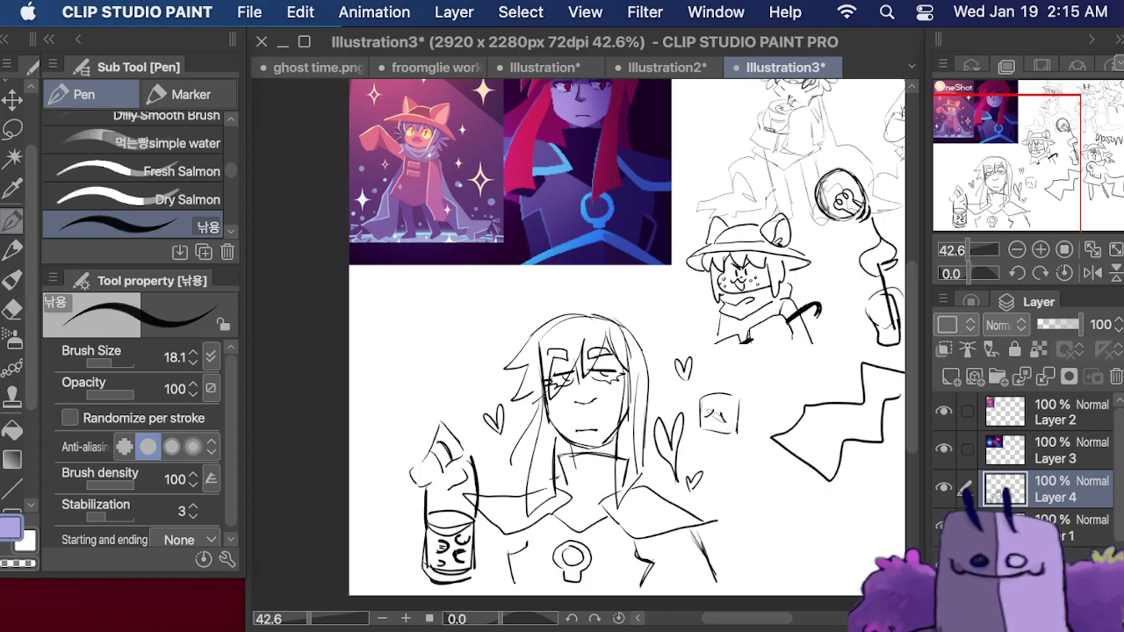
mouse_move(718, 439)
mouse_down()
mouse_move(732, 448)
mouse_move(694, 453)
mouse_move(709, 461)
mouse_up()
key(super+z)
key(super+z)
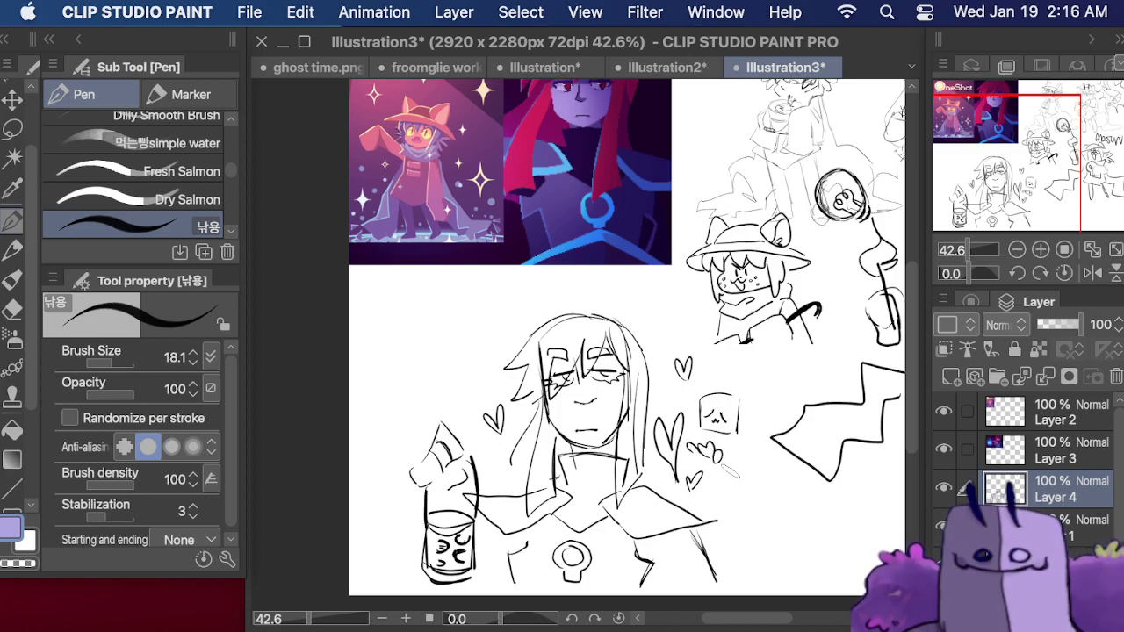
mouse_move(729, 400)
mouse_down()
mouse_move(727, 367)
mouse_move(714, 400)
mouse_move(702, 386)
mouse_move(757, 399)
mouse_move(739, 410)
mouse_move(744, 380)
mouse_move(748, 398)
mouse_up()
drag(697, 389, 734, 375)
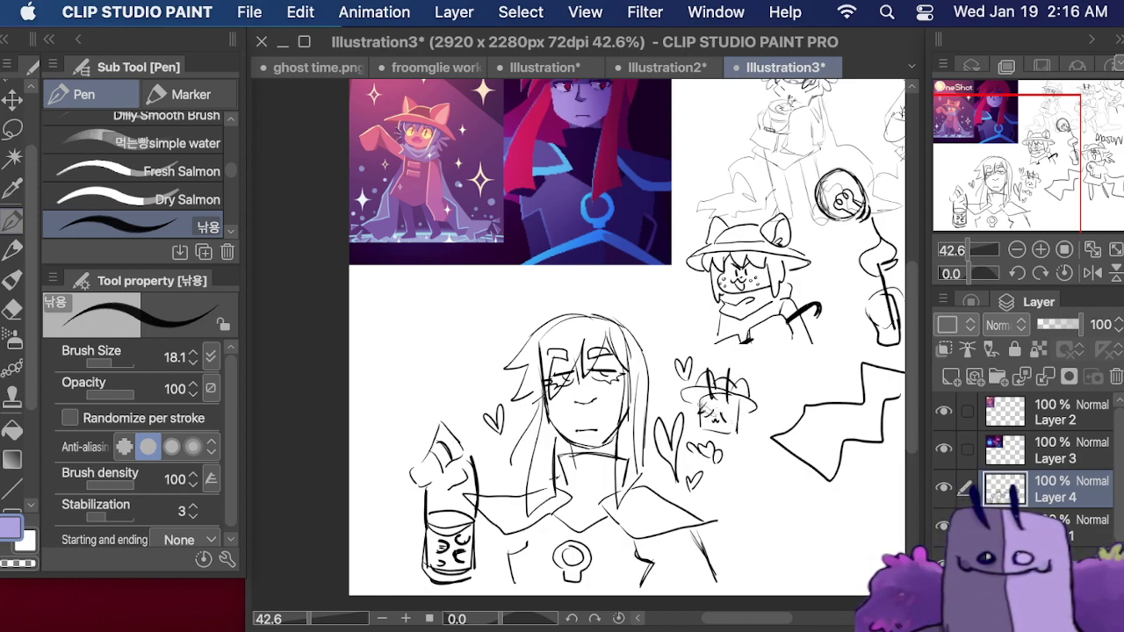
mouse_move(706, 409)
mouse_down()
mouse_move(729, 429)
mouse_move(756, 423)
mouse_move(743, 427)
mouse_move(762, 436)
mouse_move(761, 416)
mouse_move(749, 450)
mouse_move(757, 421)
mouse_move(714, 453)
mouse_move(697, 444)
mouse_move(708, 452)
mouse_move(745, 430)
mouse_up()
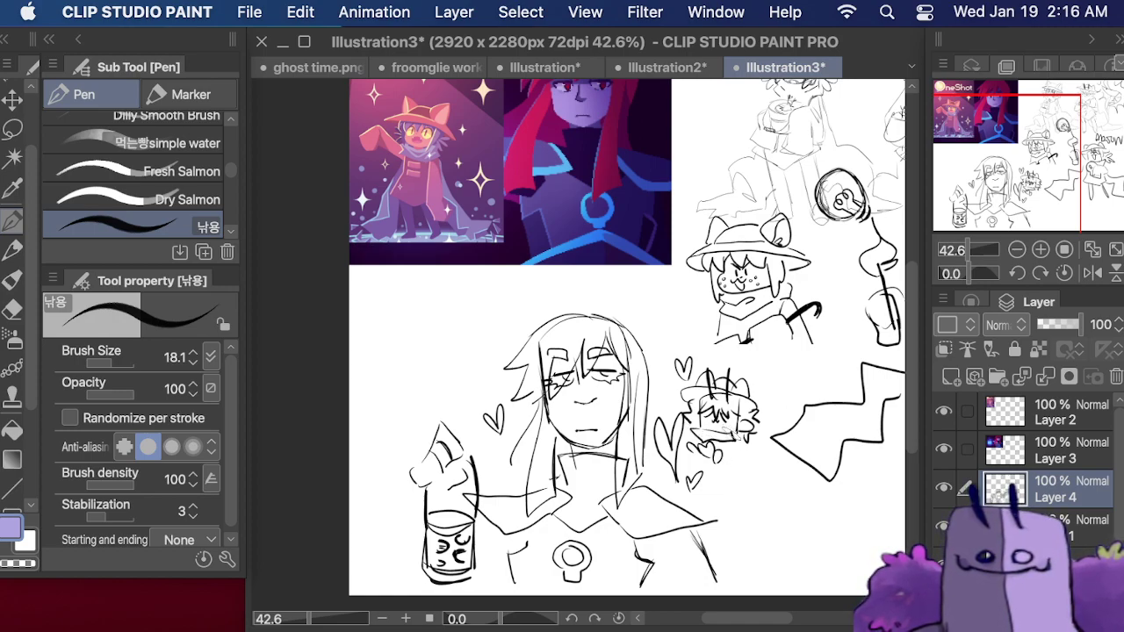
- Draw the small hatted character's rounded body, thick dark legs and outstretched arm, with bold crossing strokes over the zigzag shape
mouse_move(726, 471)
mouse_down()
mouse_move(748, 484)
mouse_move(745, 437)
mouse_up()
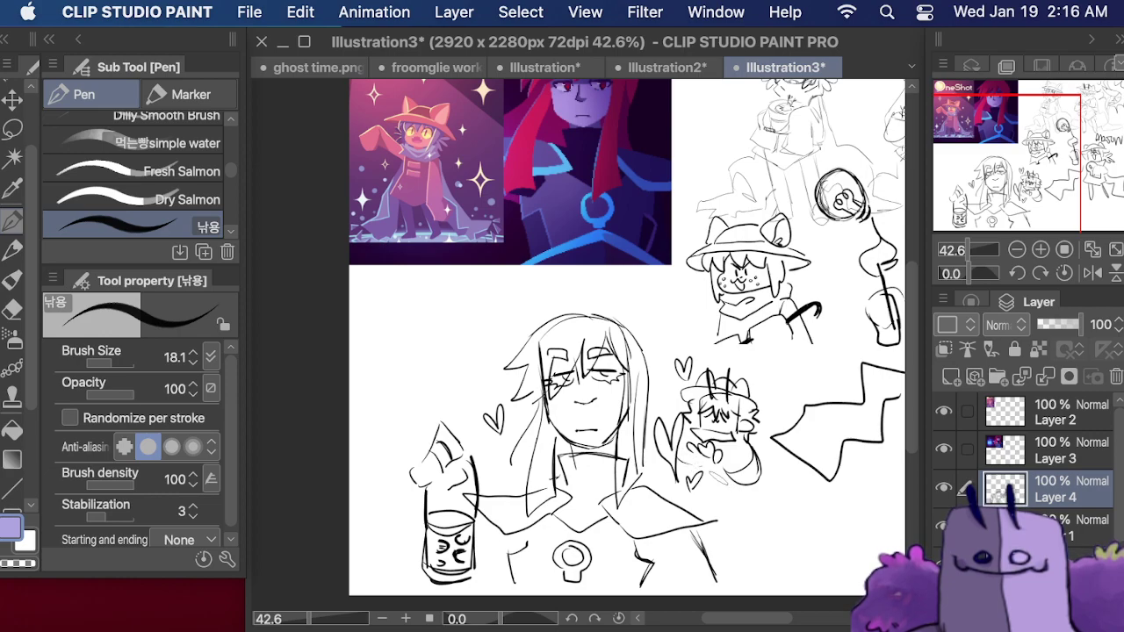
drag(743, 490, 768, 503)
mouse_move(702, 476)
mouse_down()
mouse_move(747, 477)
mouse_move(740, 461)
mouse_move(755, 513)
mouse_move(771, 521)
mouse_up()
mouse_move(743, 481)
mouse_down()
mouse_move(792, 511)
mouse_move(773, 501)
mouse_move(783, 507)
mouse_move(779, 380)
mouse_move(776, 428)
mouse_up()
mouse_move(796, 389)
mouse_down()
mouse_move(764, 440)
mouse_move(783, 421)
mouse_move(817, 489)
mouse_up()
drag(747, 439, 873, 489)
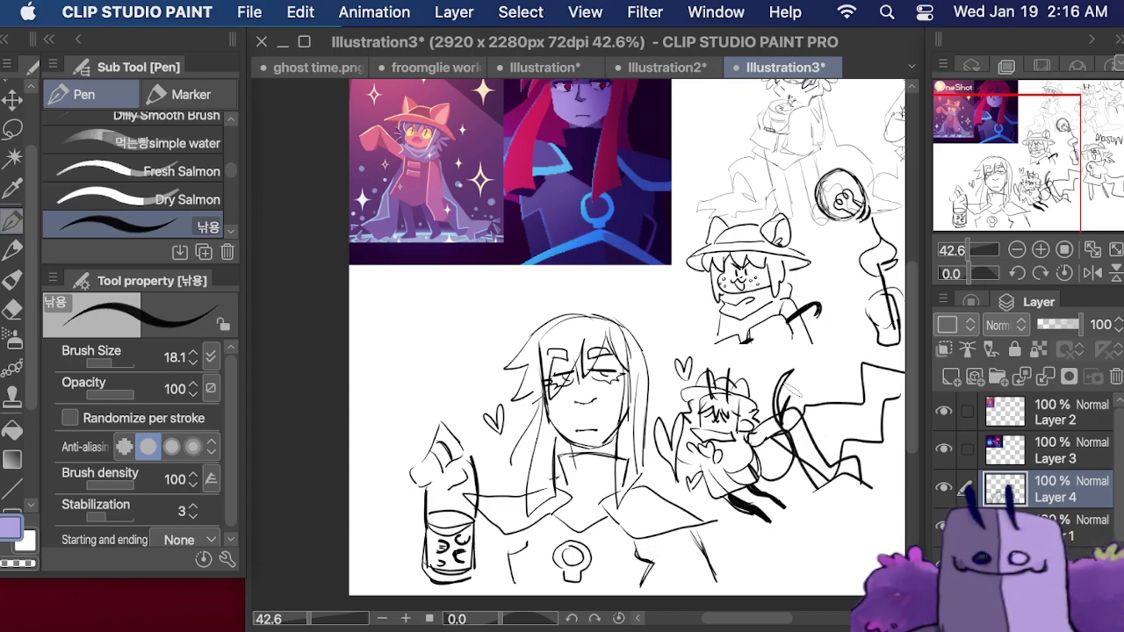
scroll(792, 389, down, 3)
scroll(792, 389, right, 5)
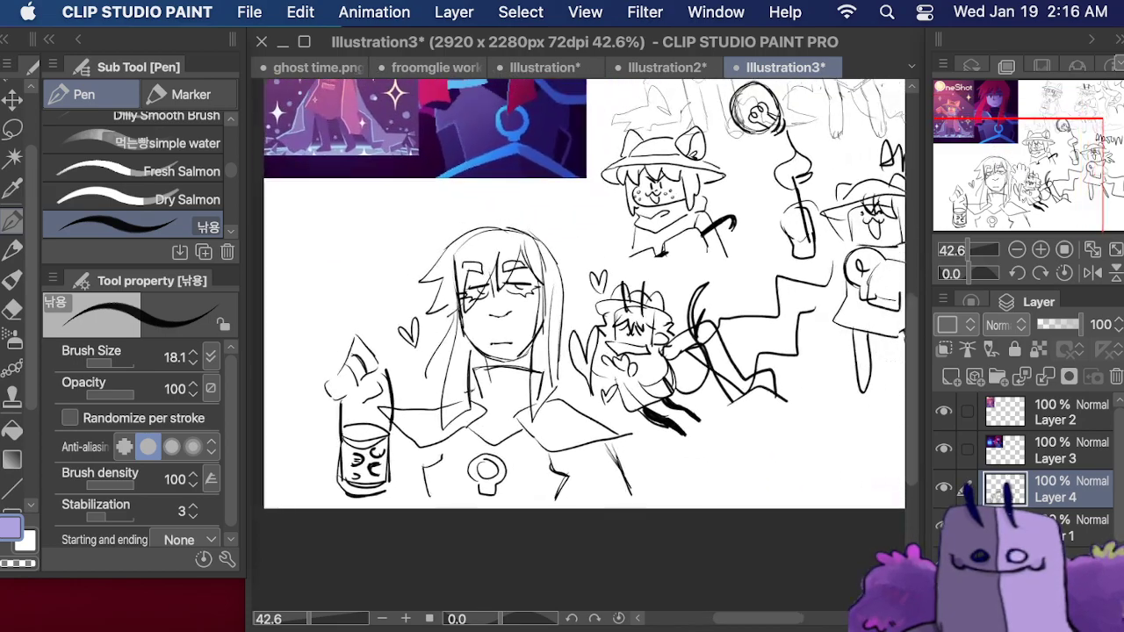
scroll(577, 351, up, 5)
scroll(578, 351, right, 1)
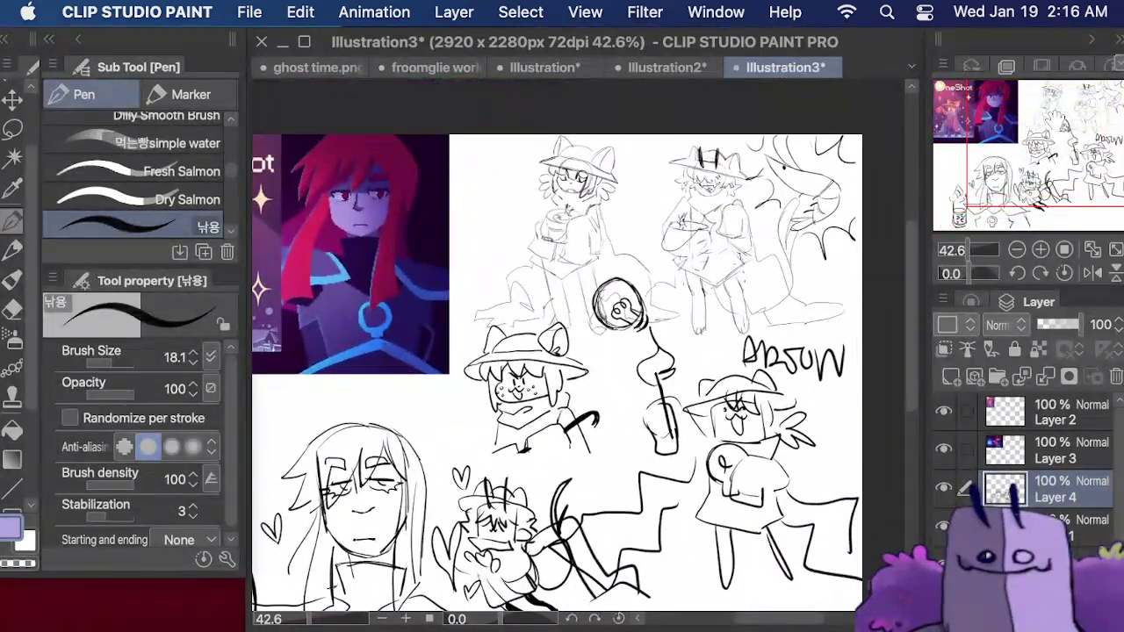
drag(1043, 128, 1036, 134)
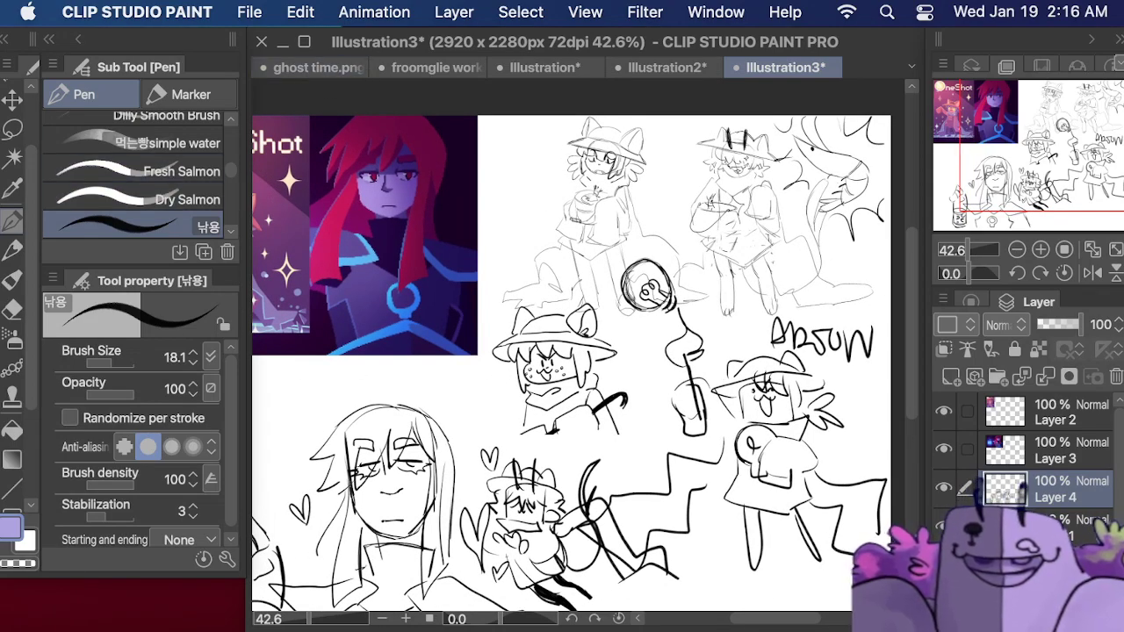
key(Tab)
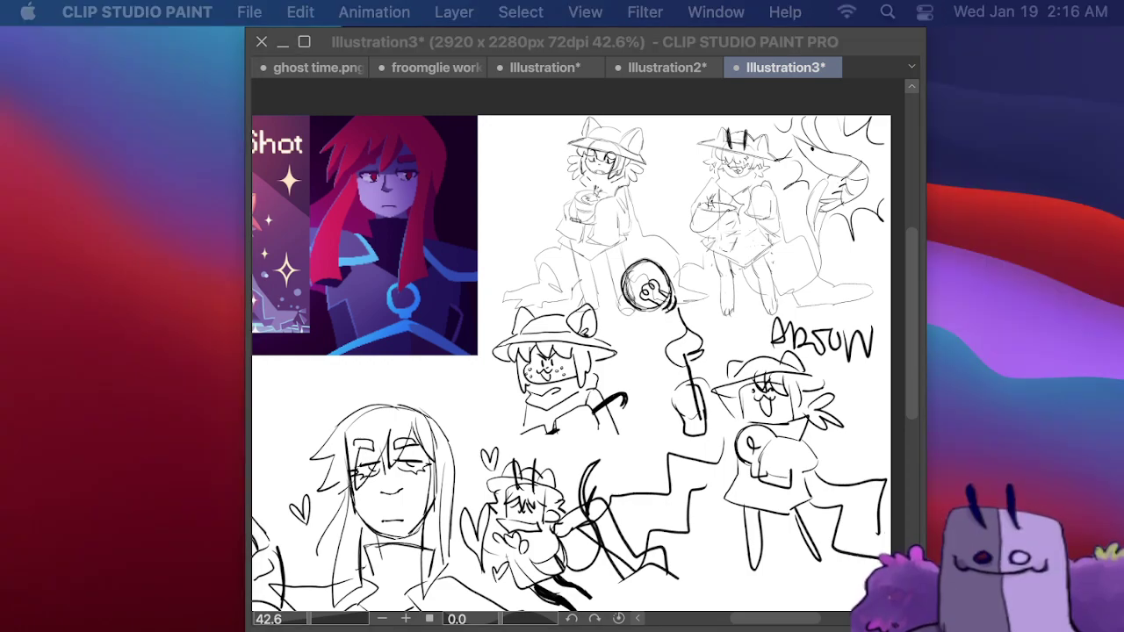
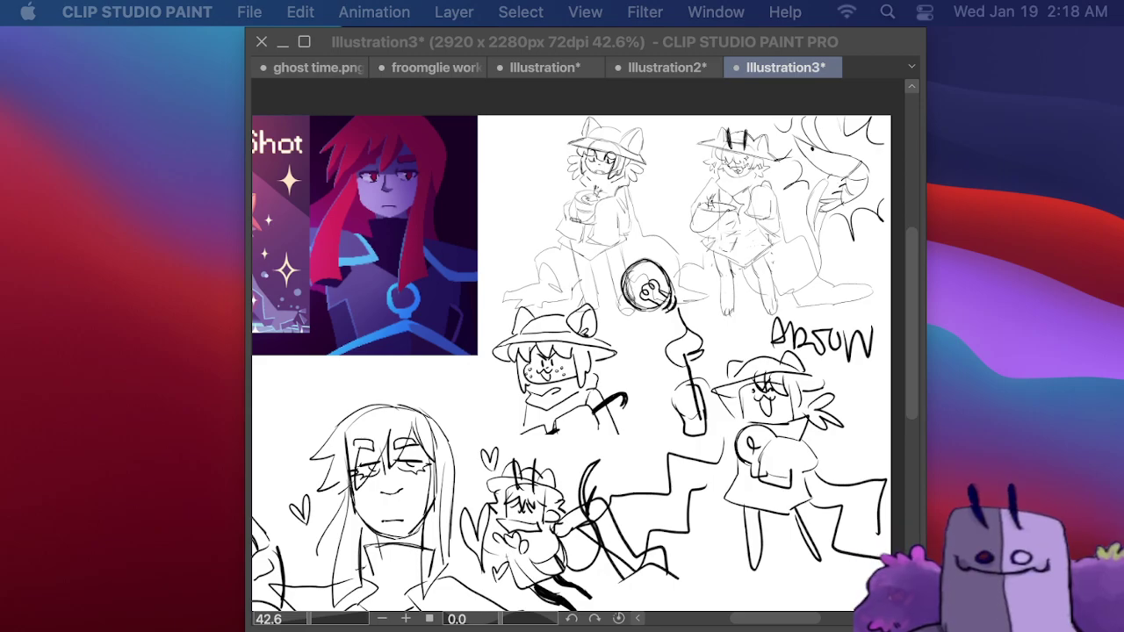
- Hide the layers holding the OneShot cover and the red-haired character reference image
click(831, 267)
mouse_move(1029, 134)
mouse_down()
mouse_move(959, 149)
mouse_move(1011, 183)
mouse_up()
scroll(580, 351, up, 5)
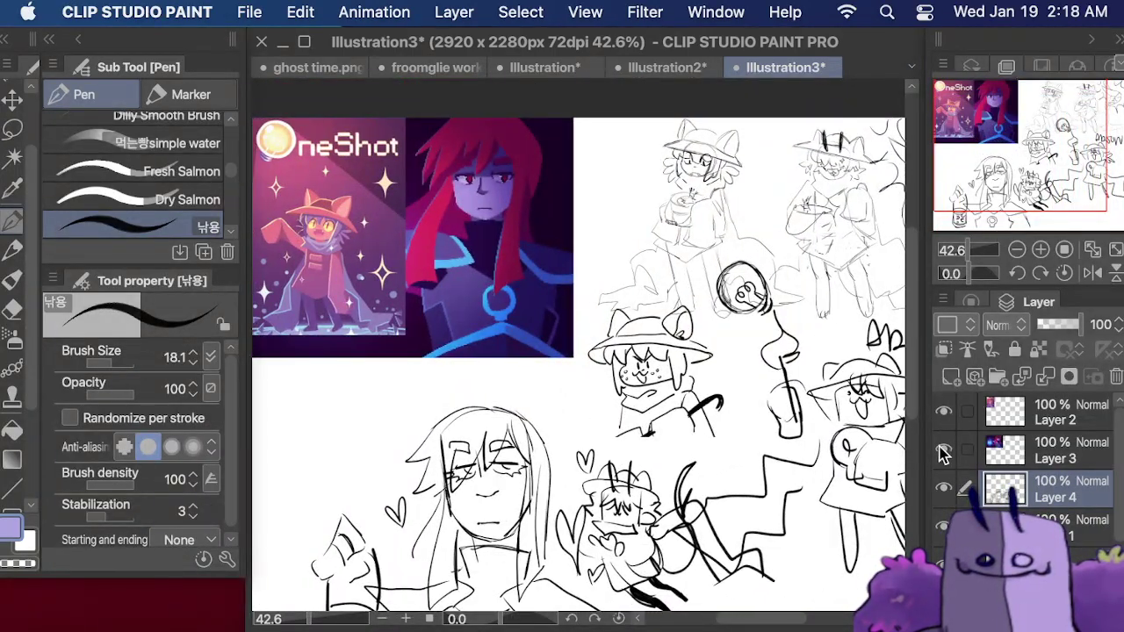
click(943, 450)
click(944, 413)
scroll(580, 352, left, 5)
scroll(580, 351, up, 2)
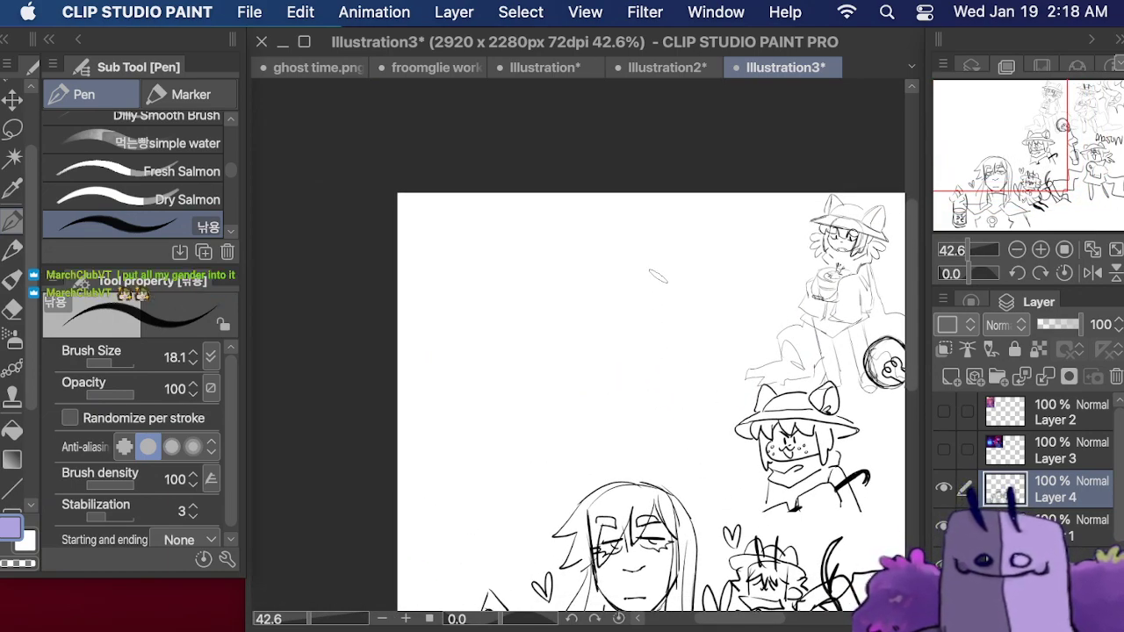
- Draw a small boxy head with slanted eyes and a fanged grin in the space freed by the reference images
mouse_move(657, 276)
mouse_down()
mouse_move(660, 316)
mouse_move(658, 273)
mouse_move(711, 277)
mouse_move(715, 321)
mouse_move(652, 319)
mouse_move(679, 332)
mouse_move(713, 322)
mouse_up()
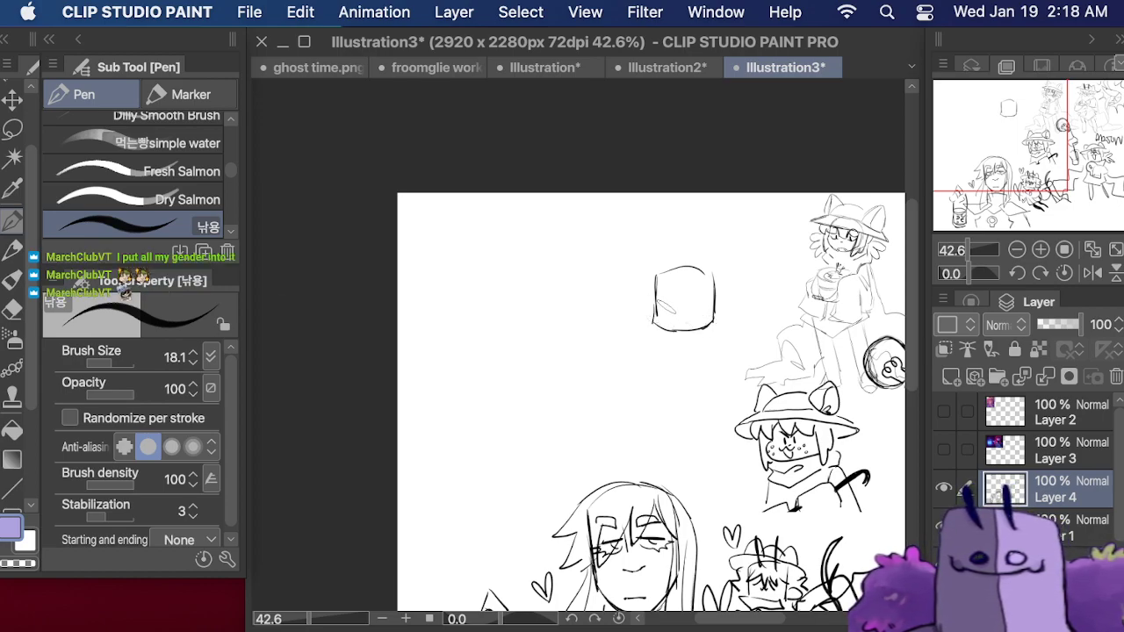
mouse_move(665, 309)
mouse_down()
mouse_move(706, 310)
mouse_move(677, 282)
mouse_move(699, 307)
mouse_up()
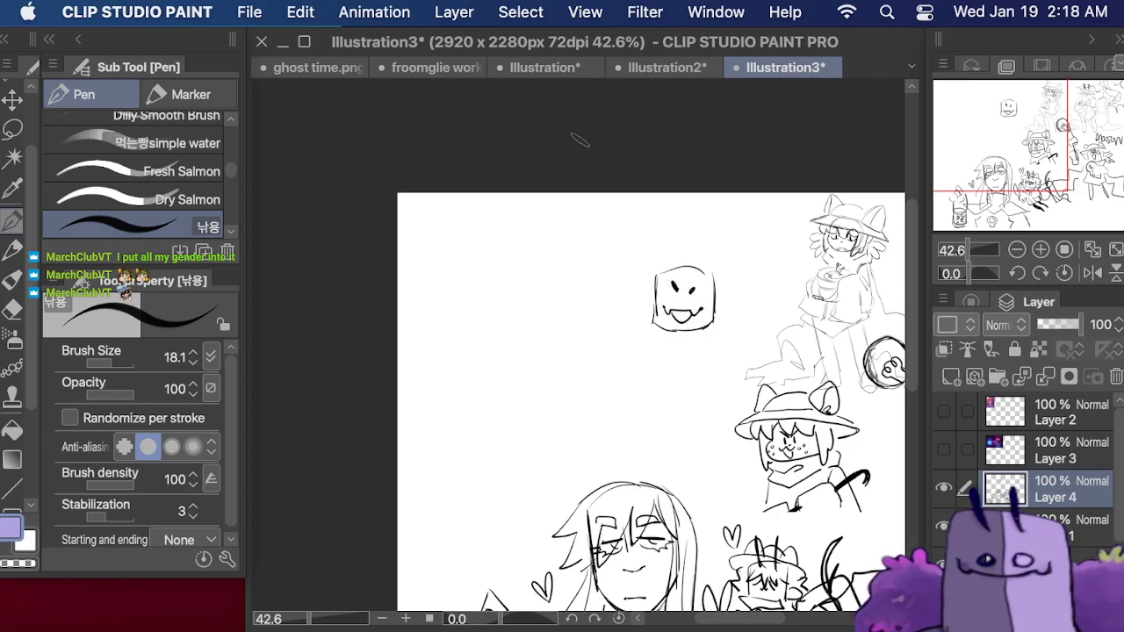
mouse_move(708, 360)
mouse_down()
mouse_move(685, 374)
mouse_move(717, 387)
mouse_move(660, 354)
mouse_move(680, 384)
mouse_move(650, 378)
mouse_up()
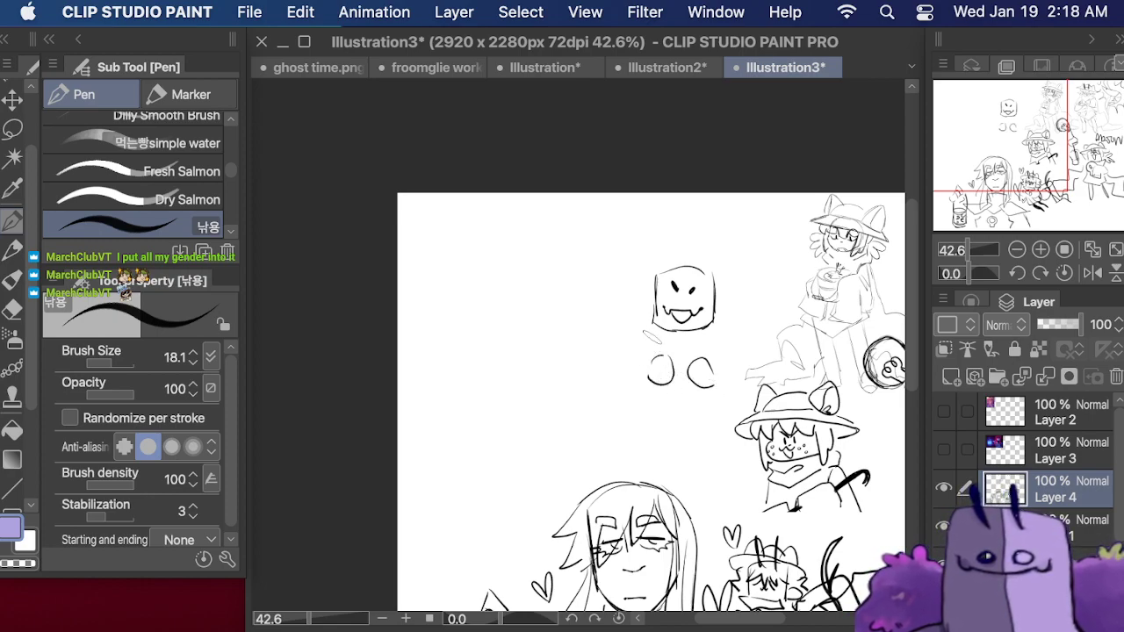
key(super+z)
key(super+z)
key(super+z)
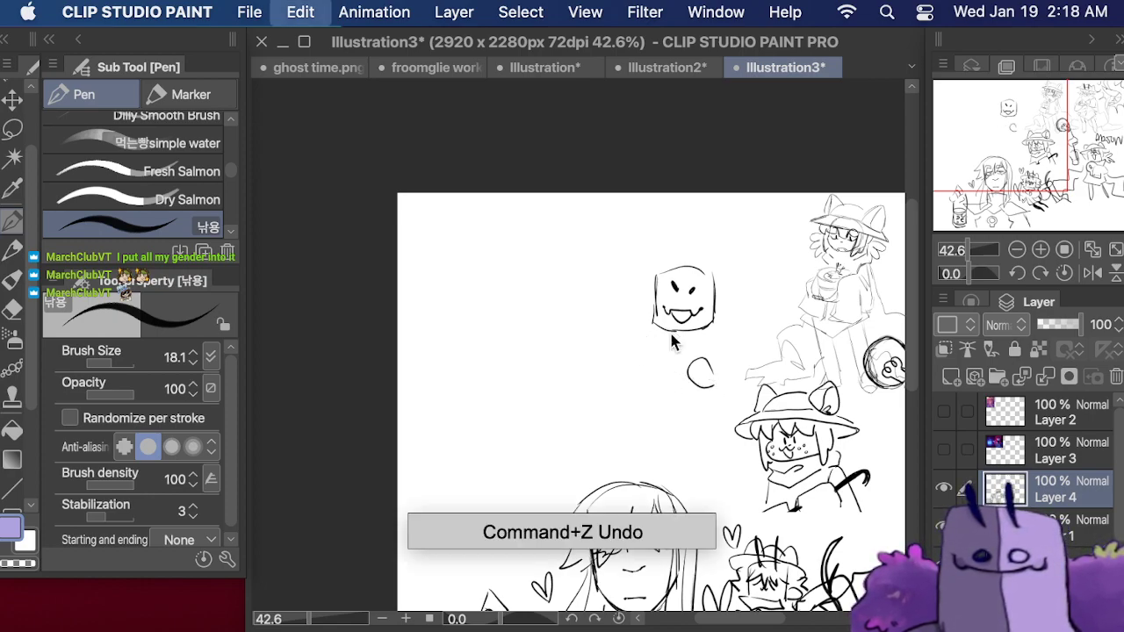
- Add two forehead strands, rounded lobes at the base and a spiky mane of hair around the grinning head
mouse_move(653, 285)
mouse_down()
mouse_move(652, 309)
mouse_move(710, 304)
mouse_move(722, 323)
mouse_move(657, 321)
mouse_up()
mouse_move(673, 252)
mouse_down()
mouse_move(677, 272)
mouse_move(690, 272)
mouse_up()
drag(718, 315, 715, 329)
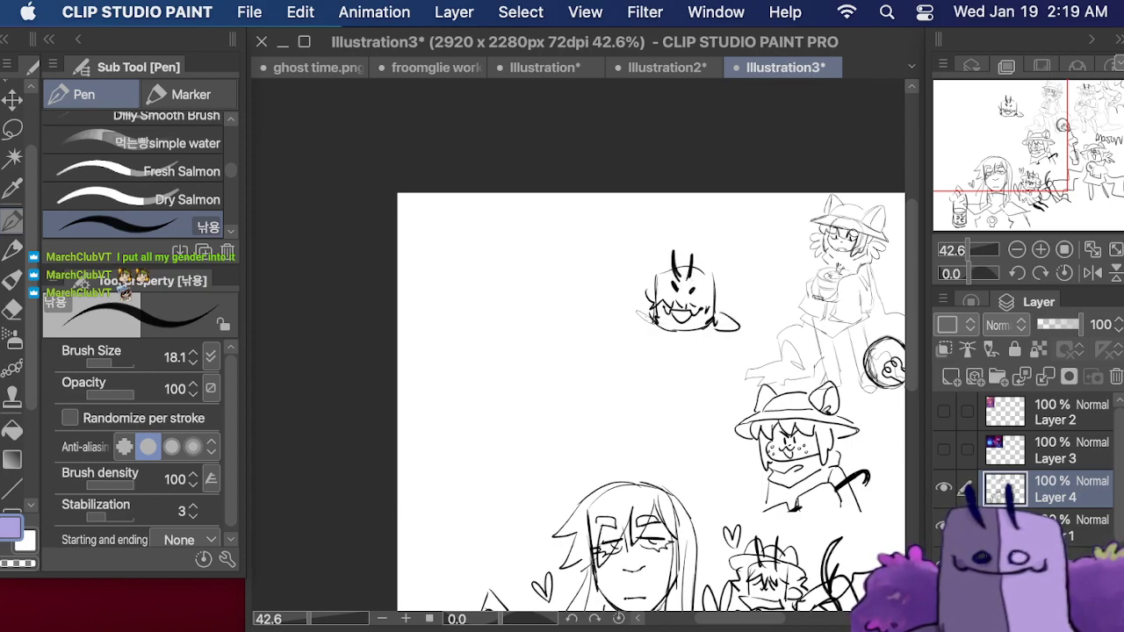
drag(648, 317, 658, 328)
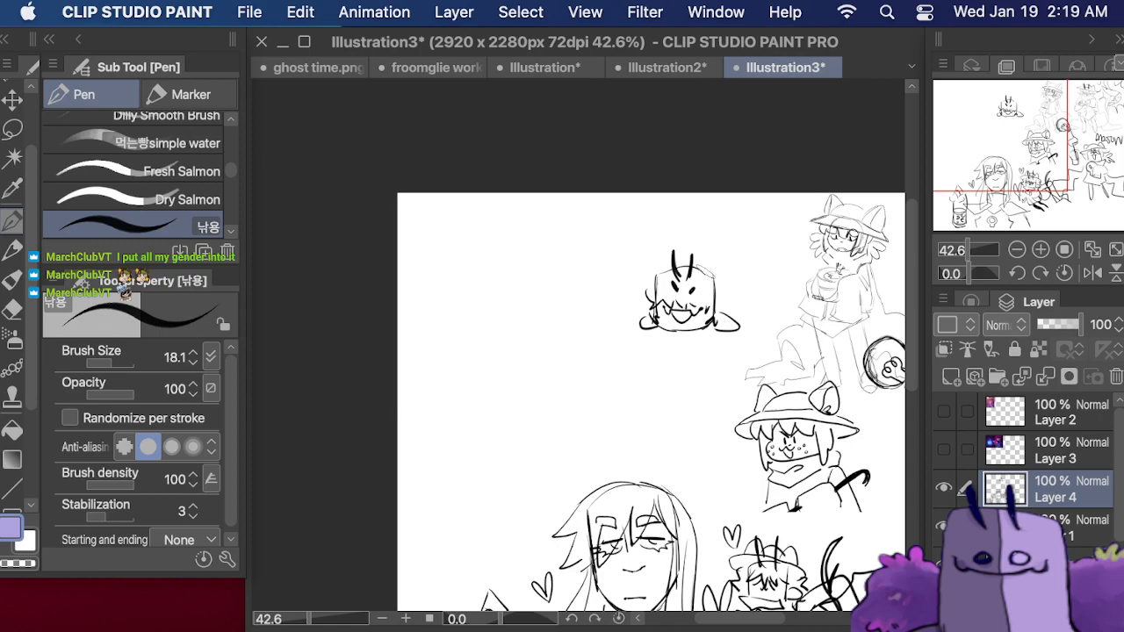
mouse_move(706, 265)
mouse_down()
mouse_move(725, 274)
mouse_move(690, 237)
mouse_move(629, 272)
mouse_move(625, 308)
mouse_move(641, 317)
mouse_up()
mouse_move(710, 265)
mouse_down()
mouse_move(746, 277)
mouse_move(750, 303)
mouse_move(731, 313)
mouse_up()
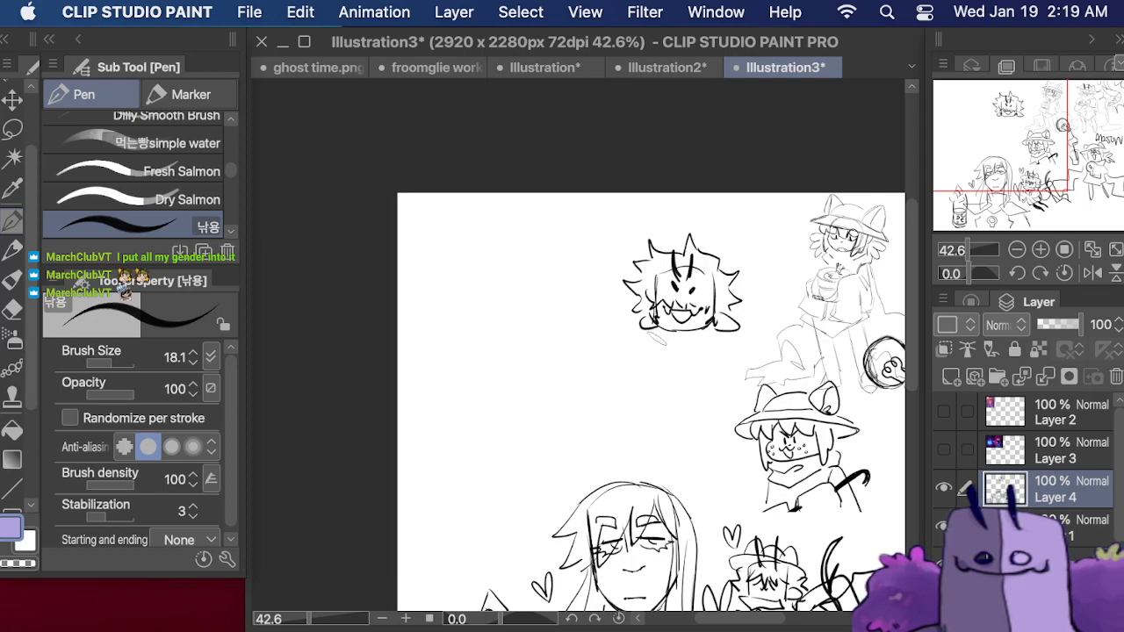
- Draw a short rounded torso beneath the spiky-haired head, undoing the flared lines at its sides
mouse_move(656, 332)
mouse_down()
mouse_move(694, 362)
mouse_move(703, 352)
mouse_move(692, 355)
mouse_move(714, 369)
mouse_move(705, 358)
mouse_move(732, 362)
mouse_up()
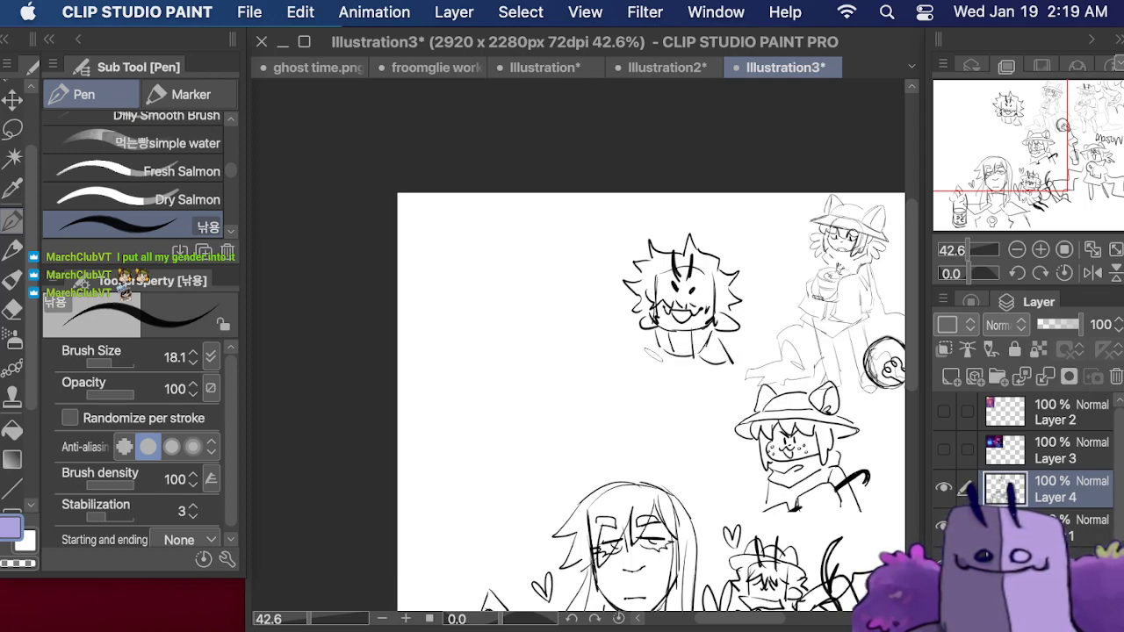
mouse_move(655, 354)
mouse_down()
mouse_move(639, 363)
mouse_move(645, 345)
mouse_up()
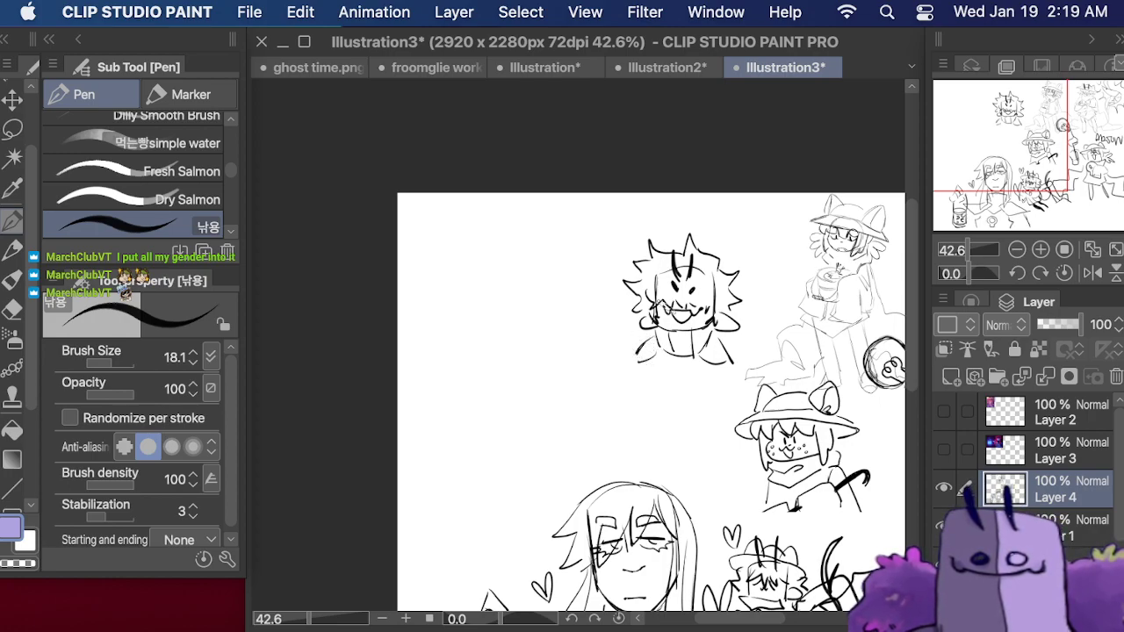
key(super+z)
key(super+z)
key(super+z)
key(super+z)
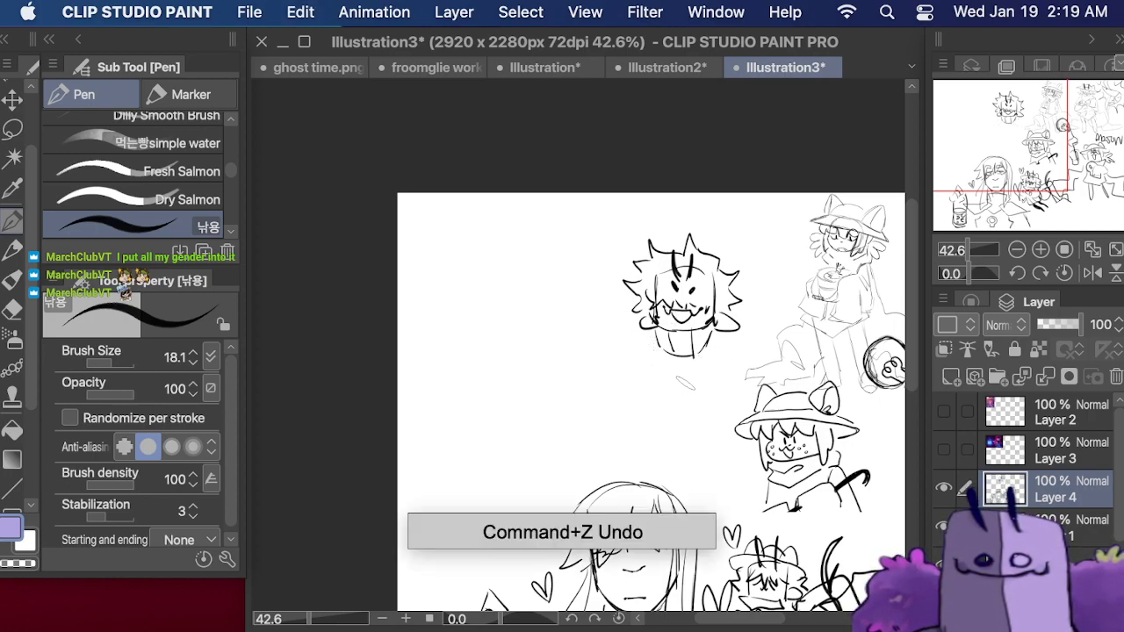
mouse_move(678, 384)
mouse_down()
mouse_move(694, 365)
mouse_move(713, 391)
mouse_move(691, 396)
mouse_move(701, 401)
mouse_up()
drag(704, 377, 700, 400)
mouse_move(637, 381)
mouse_down()
mouse_move(654, 401)
mouse_move(654, 367)
mouse_move(659, 388)
mouse_up()
mouse_move(646, 383)
mouse_down()
mouse_move(645, 395)
mouse_move(701, 399)
mouse_move(684, 377)
mouse_up()
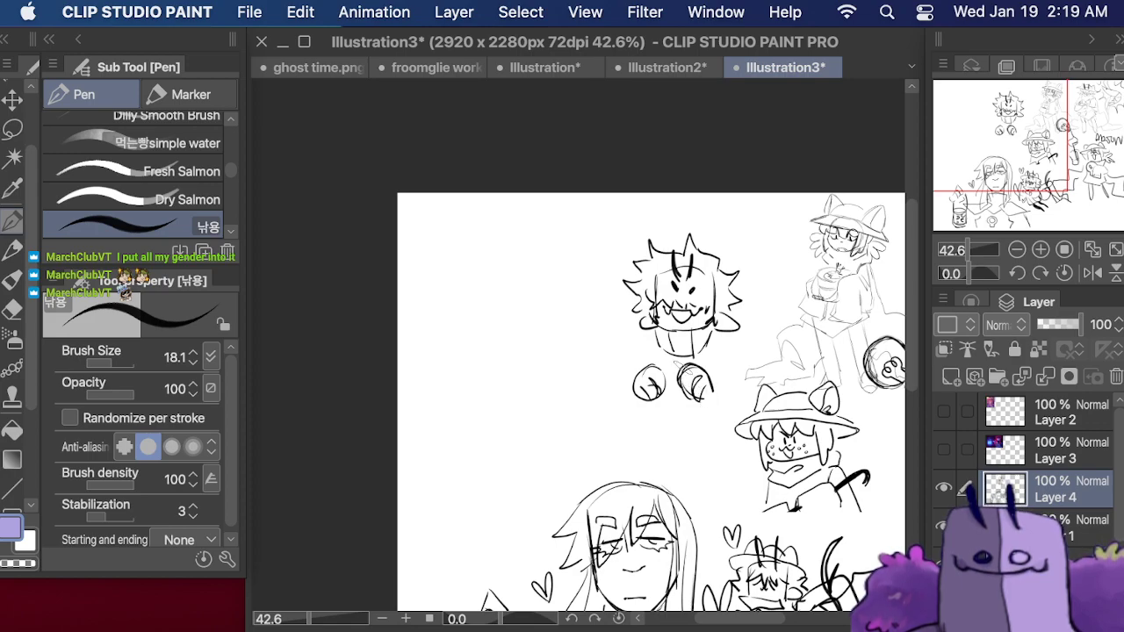
key(super+z)
key(super+z)
key(super+z)
key(super+z)
key(super+z)
key(super+z)
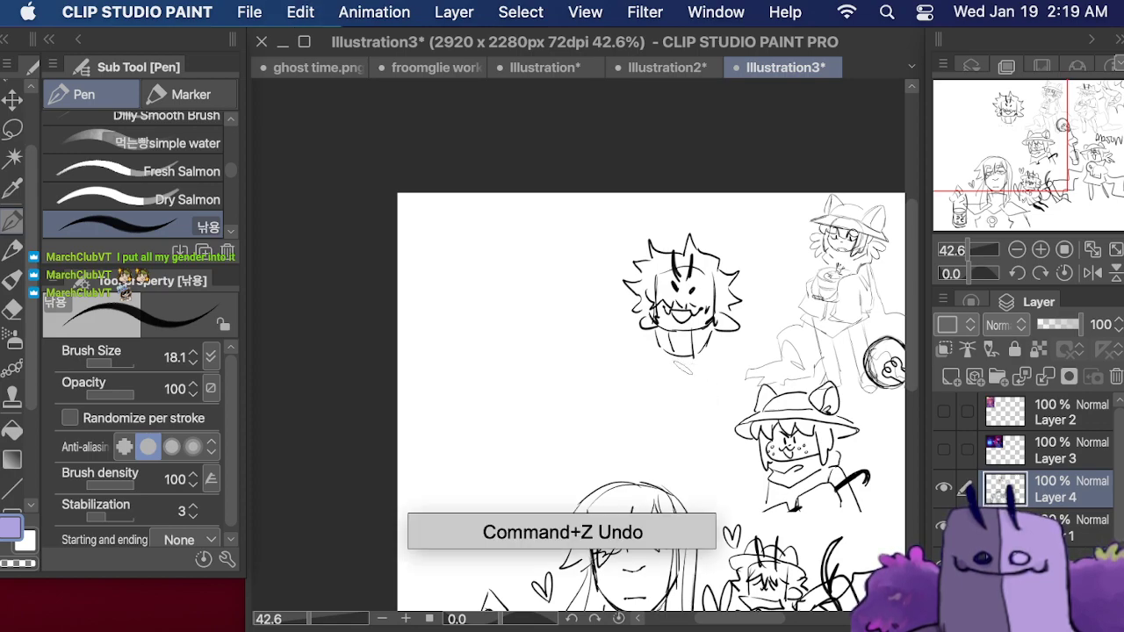
- Draw two small blocky feet with inner detail lines below the spiky-haired character's torso
mouse_move(691, 401)
mouse_down()
mouse_move(685, 381)
mouse_move(705, 399)
mouse_move(668, 387)
mouse_move(653, 403)
mouse_up()
mouse_move(656, 395)
mouse_down()
mouse_move(700, 366)
mouse_move(682, 393)
mouse_up()
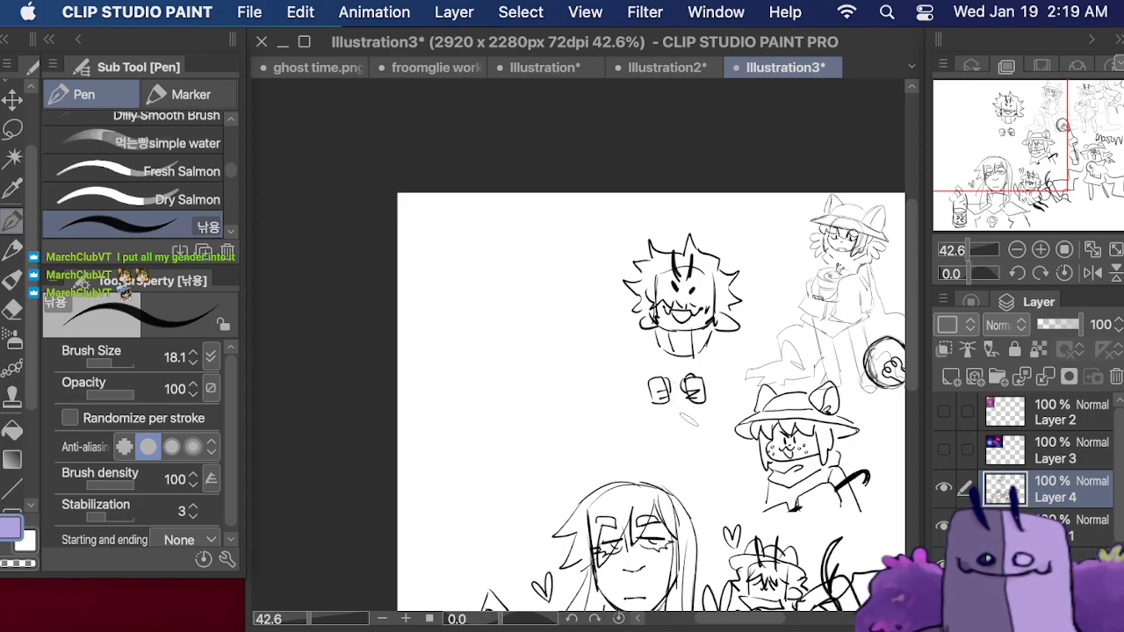
- Draw fingers on the two blocky hands and wide rounded sleeves running down from the spiky-haired character's shoulders
mouse_move(652, 361)
mouse_down()
mouse_move(653, 379)
mouse_move(689, 378)
mouse_up()
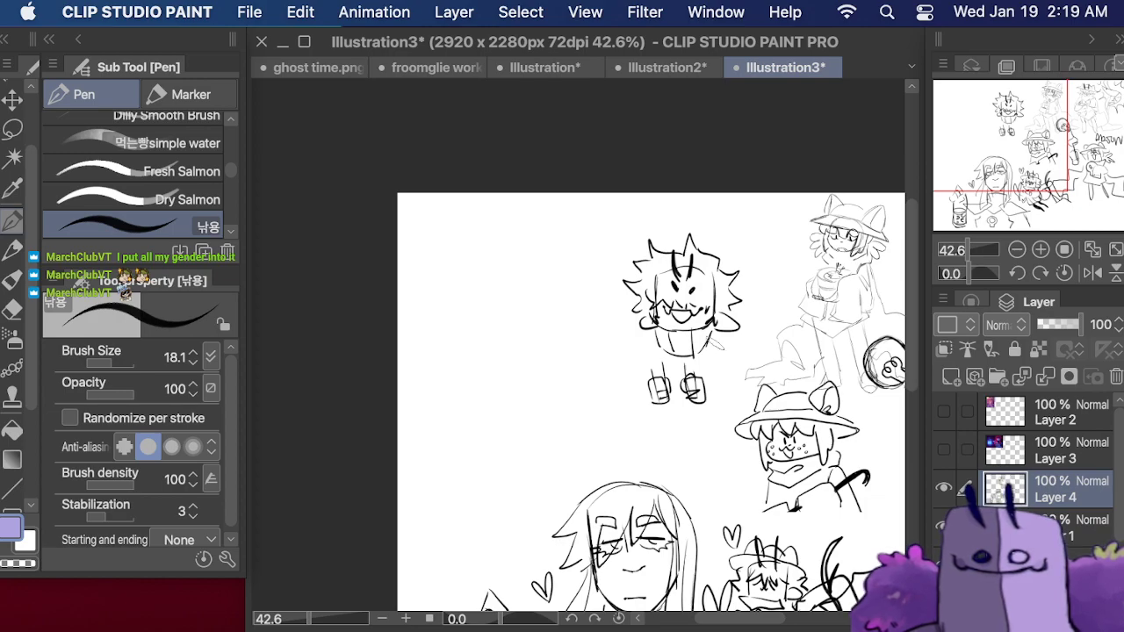
drag(713, 336, 741, 410)
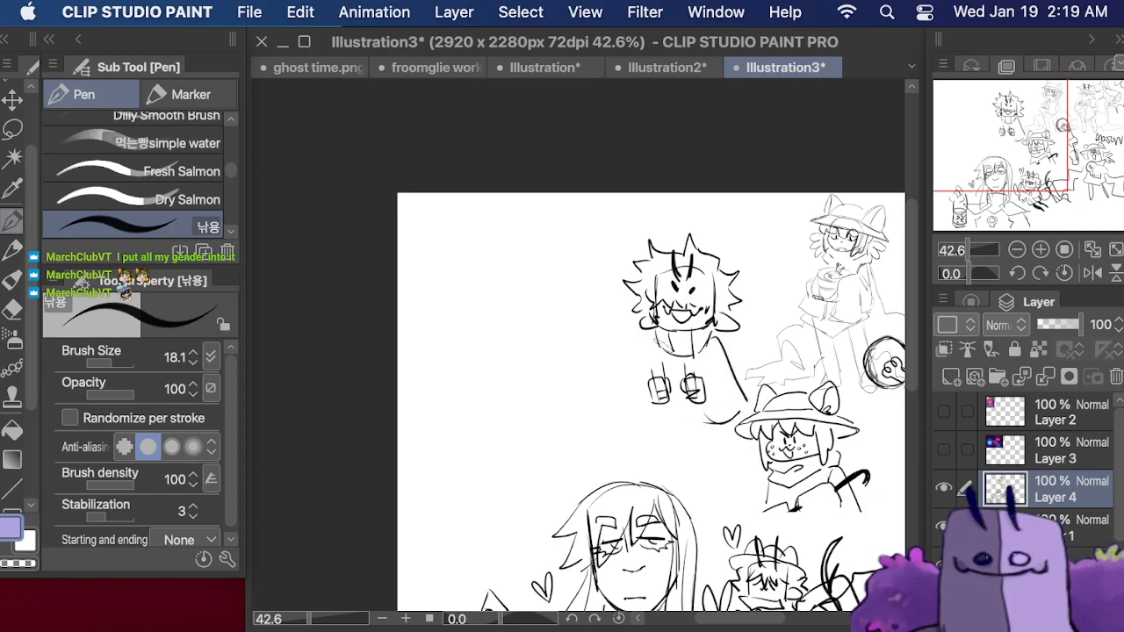
mouse_move(655, 340)
mouse_down()
mouse_move(625, 394)
mouse_move(655, 416)
mouse_up()
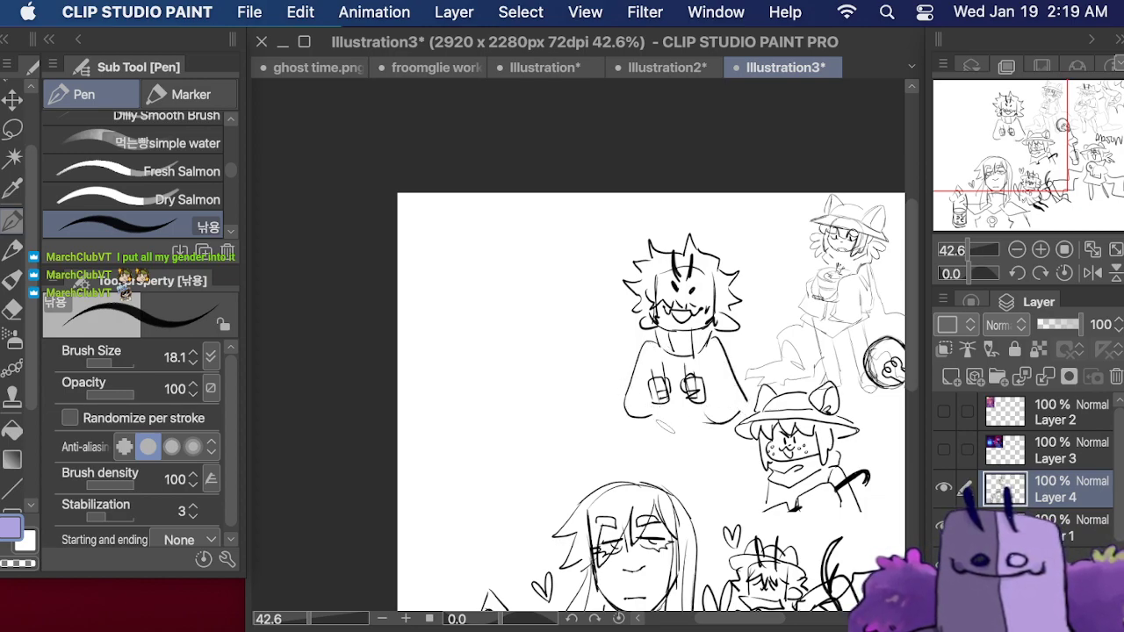
key(super+z)
mouse_move(629, 378)
mouse_down()
mouse_move(642, 430)
mouse_move(660, 411)
mouse_move(661, 430)
mouse_move(702, 433)
mouse_move(669, 428)
mouse_move(656, 479)
mouse_up()
- Try to draw straight legs below the spiky-haired character's sleeves, then undo the leg and hem strokes
drag(677, 438, 680, 492)
drag(654, 433, 656, 490)
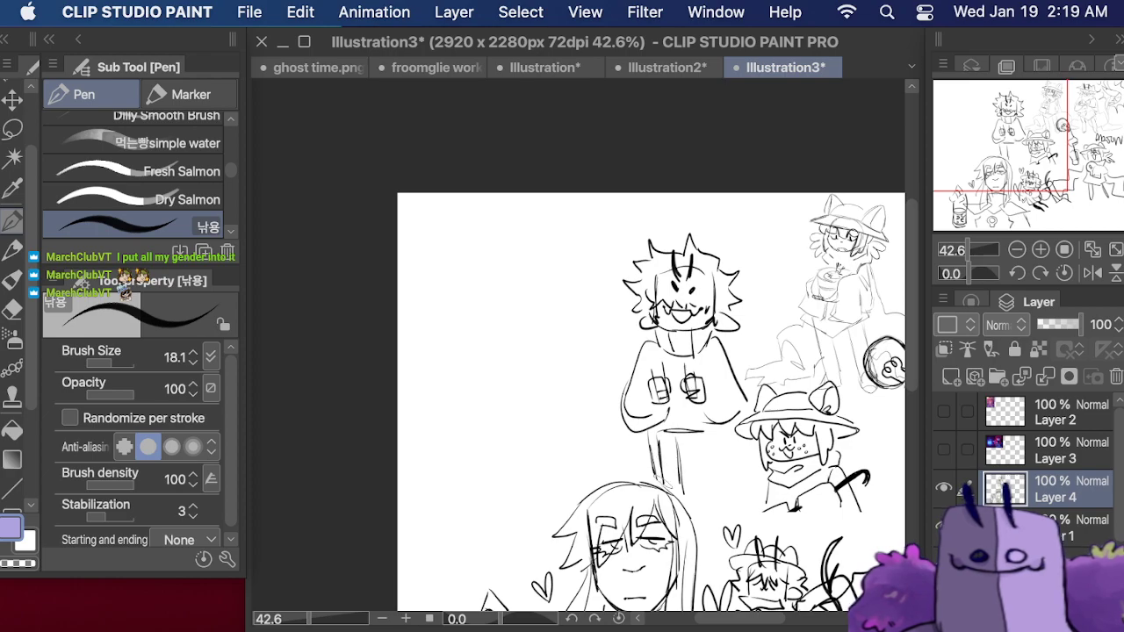
mouse_move(697, 433)
mouse_down()
mouse_move(701, 500)
mouse_move(722, 501)
mouse_up()
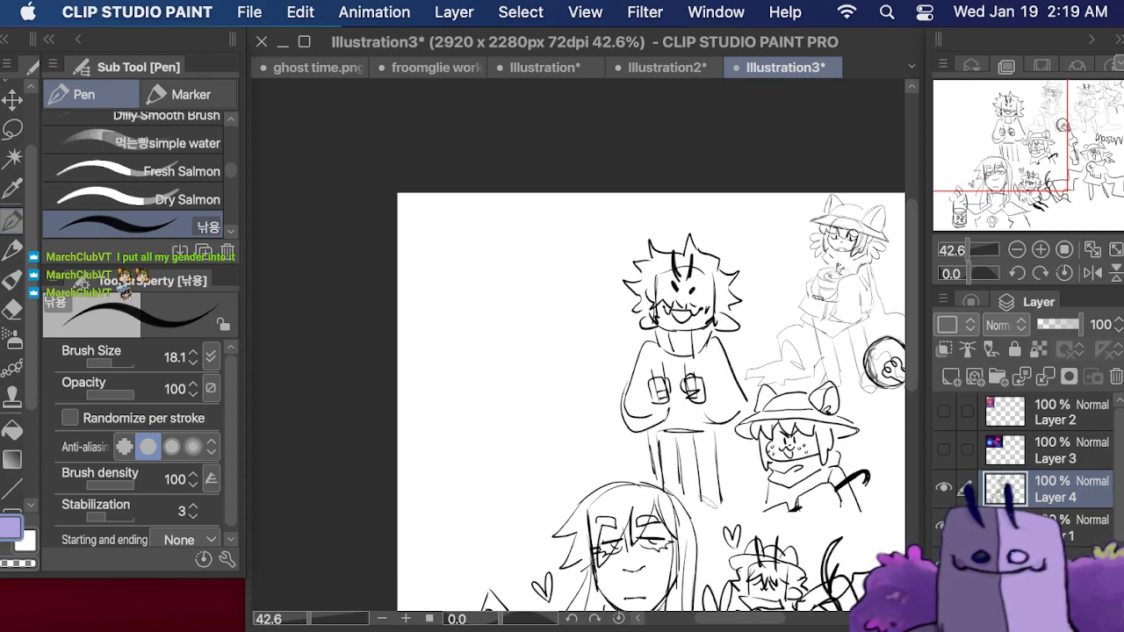
key(super+z)
key(super+z)
key(super+z)
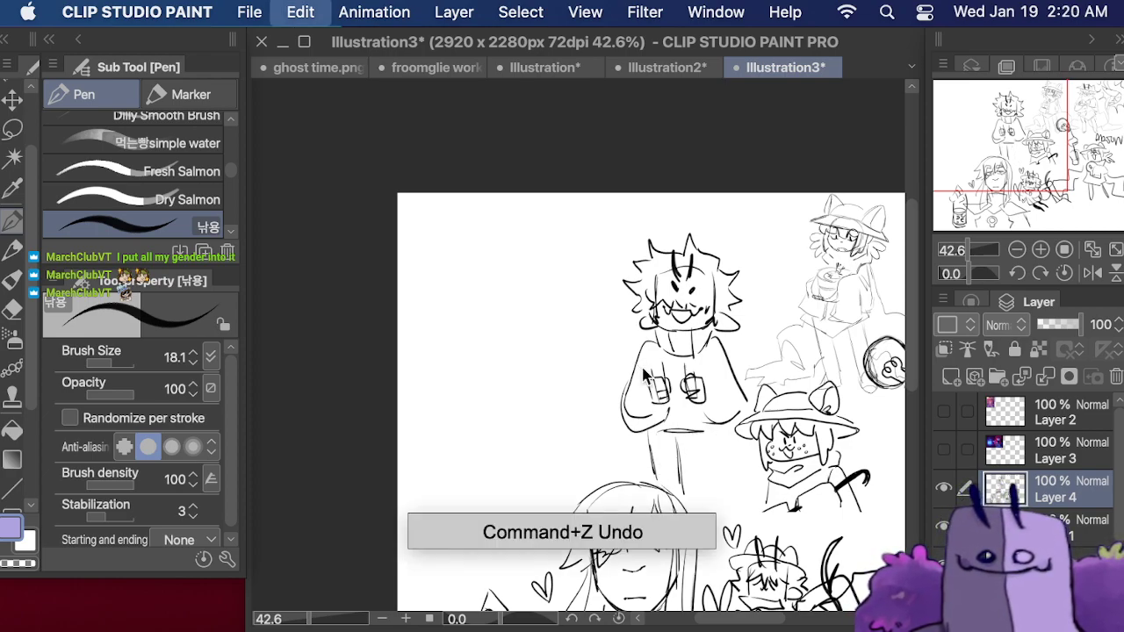
key(super+z)
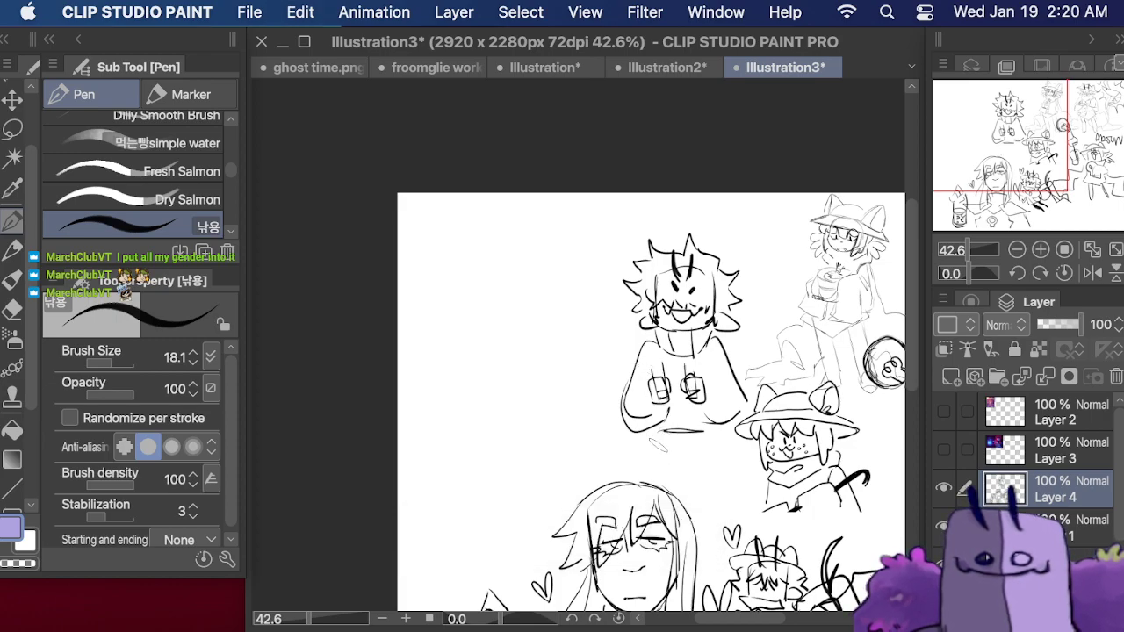
mouse_move(663, 430)
mouse_down()
mouse_move(648, 472)
mouse_move(679, 492)
mouse_move(682, 456)
mouse_move(660, 432)
mouse_move(672, 466)
mouse_up()
key(super+z)
key(super+z)
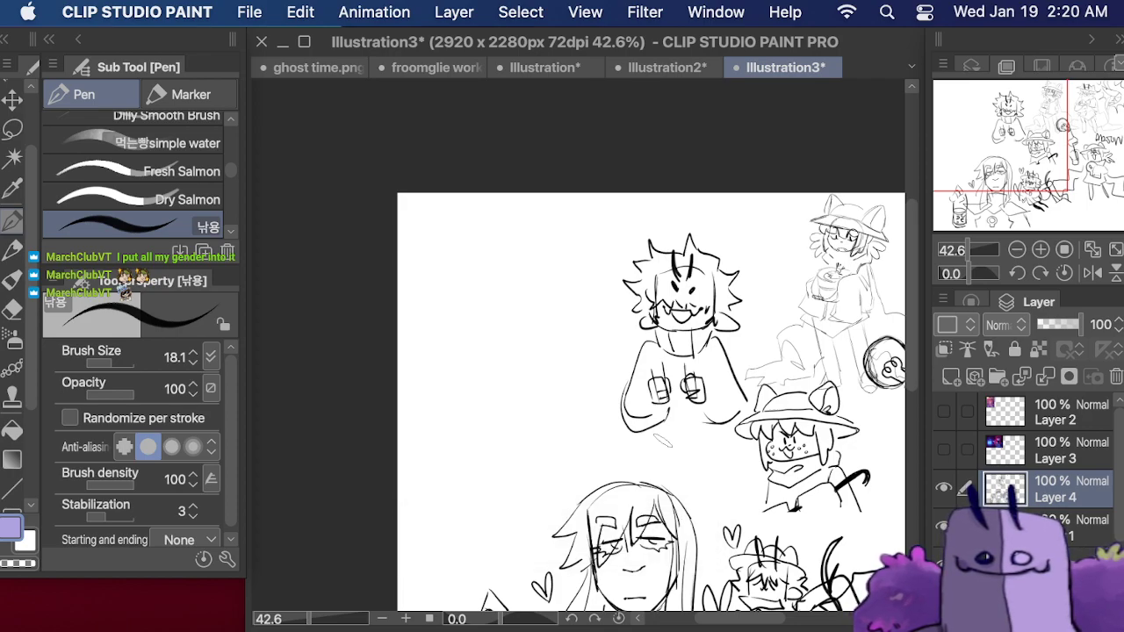
key(Tab)
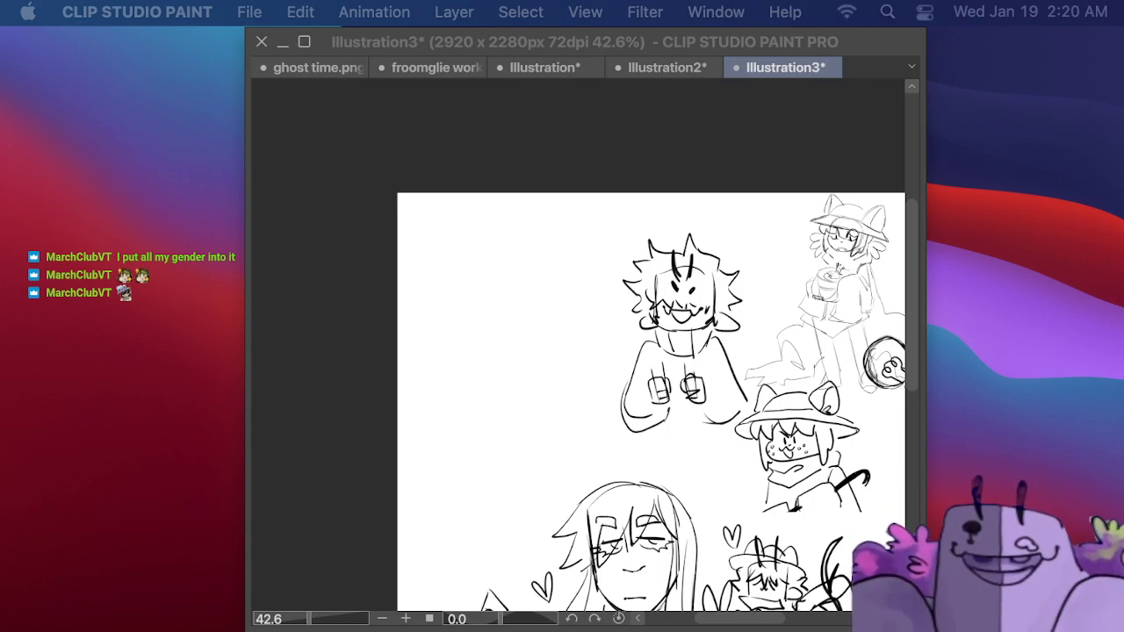
key(Tab)
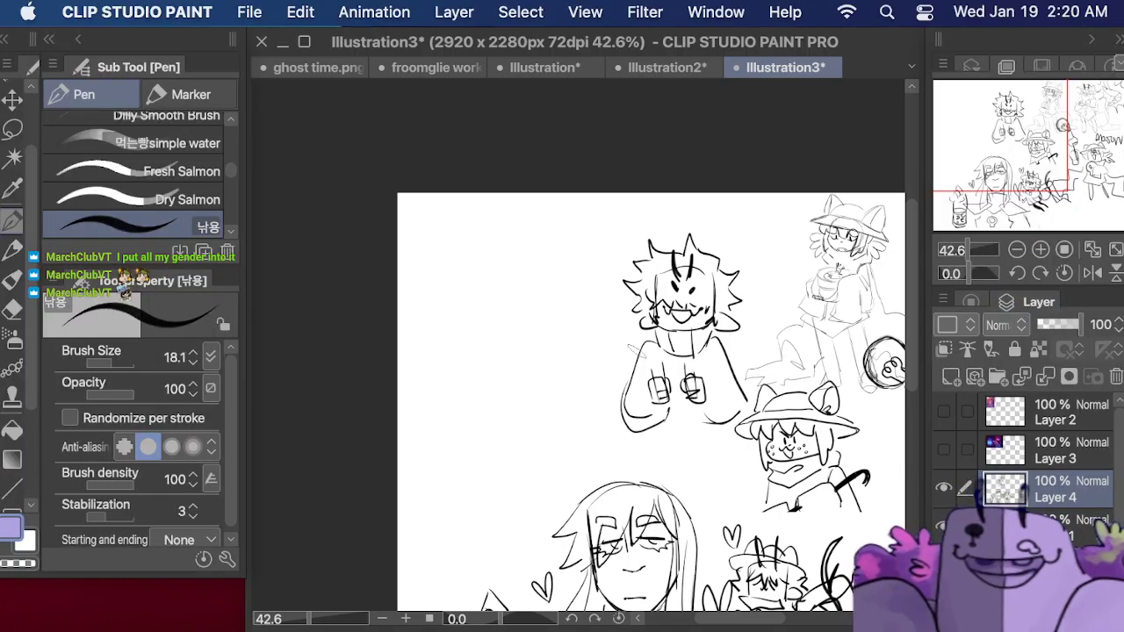
- Erase the spiky-haired chibi character using the Hard eraser at brush size 580
click(13, 307)
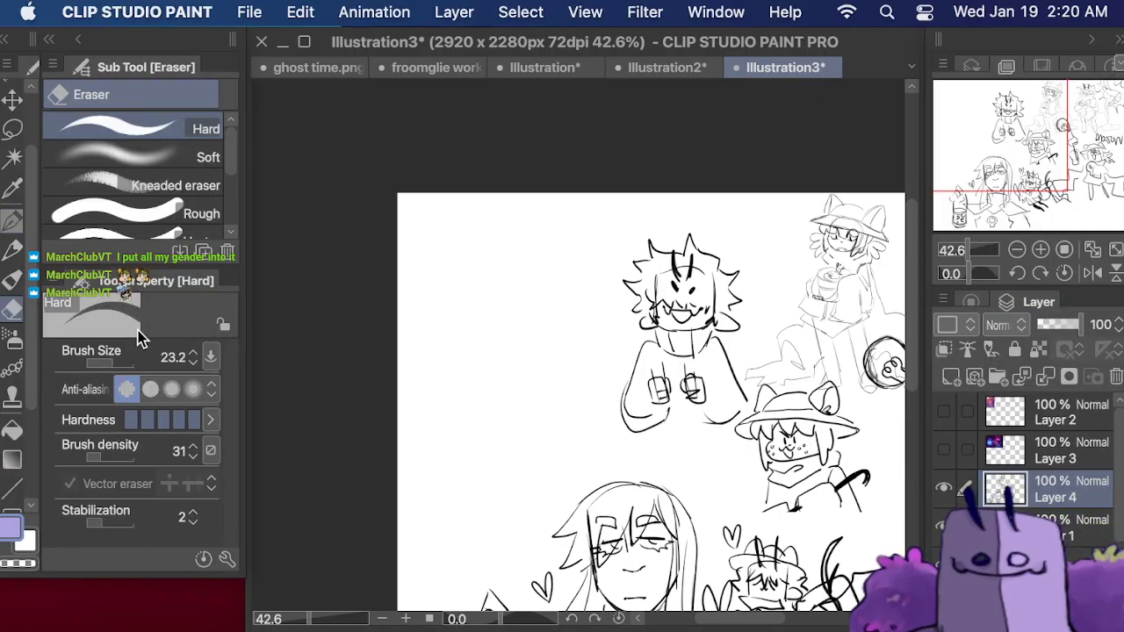
drag(112, 362, 123, 360)
mouse_move(664, 203)
mouse_down()
mouse_move(687, 325)
mouse_move(655, 349)
mouse_move(663, 303)
mouse_move(692, 345)
mouse_move(681, 400)
mouse_move(650, 374)
mouse_move(680, 359)
mouse_move(683, 396)
mouse_up()
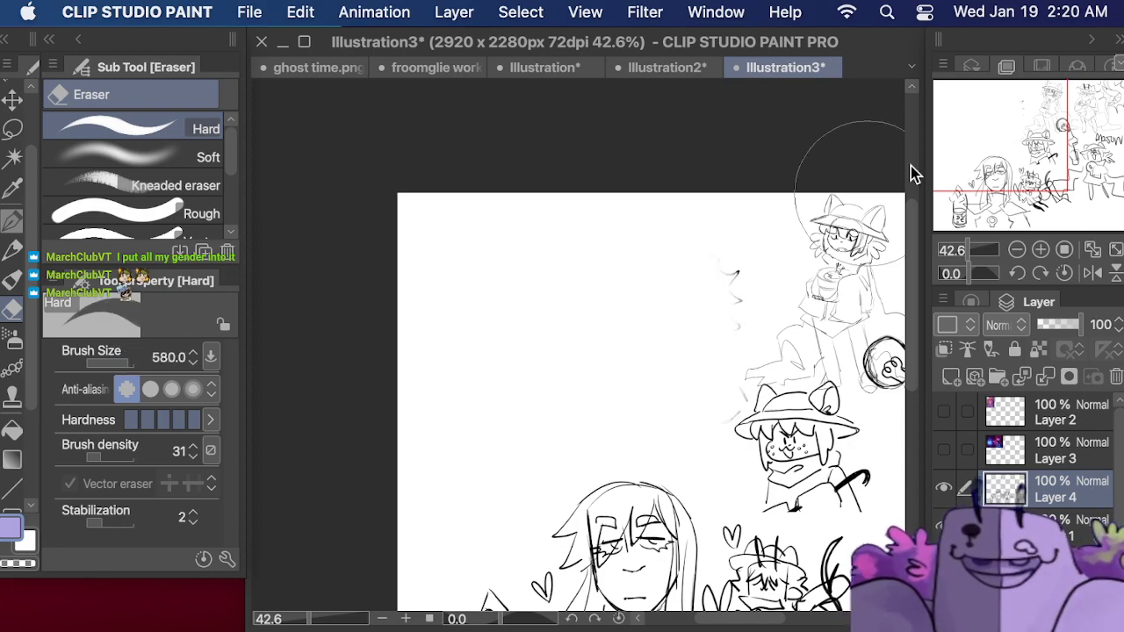
mouse_move(1024, 125)
mouse_down()
mouse_move(1028, 156)
mouse_move(1076, 184)
mouse_move(1032, 143)
mouse_up()
- With the pen, draw a small elongated boxy head with slanted brows, dot eyes and a smile in the canvas's empty upper-left area
click(19, 222)
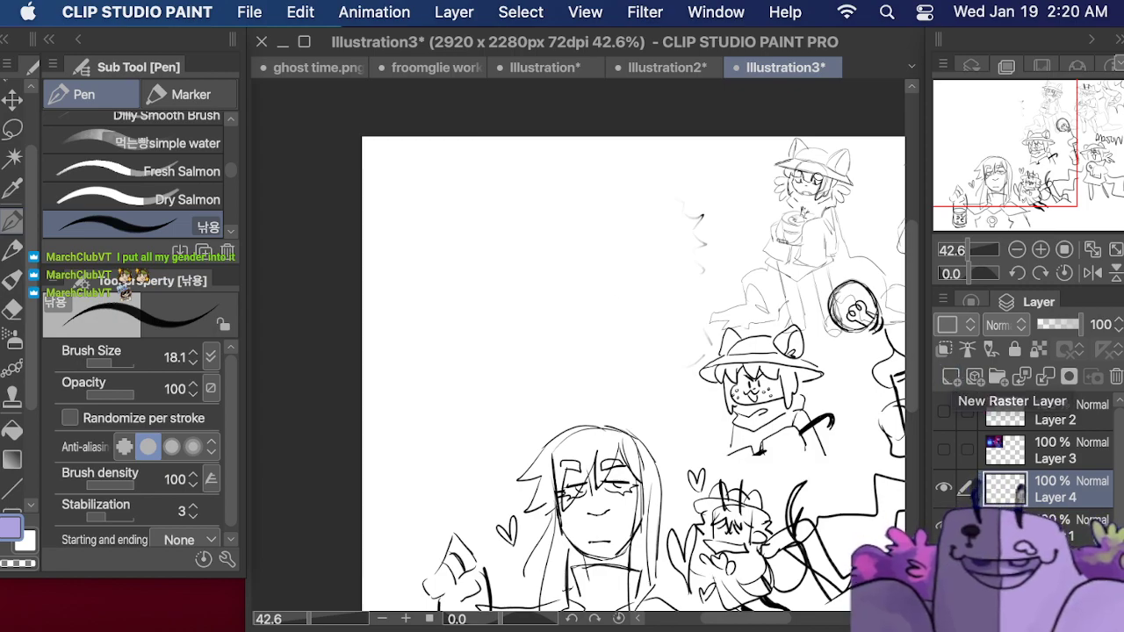
key(Tab)
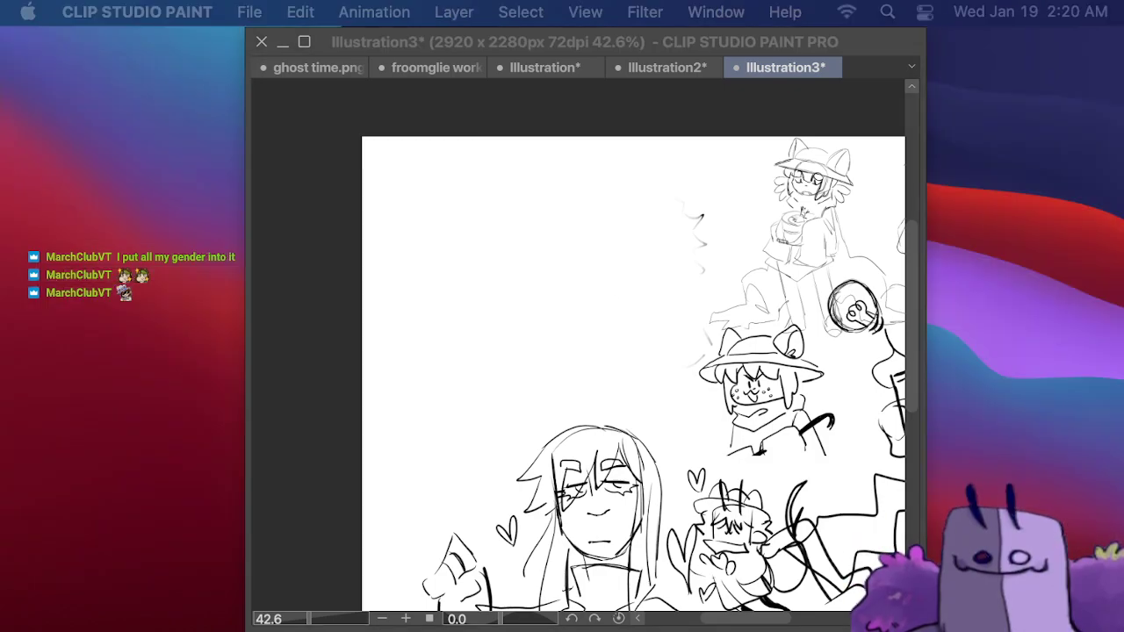
key(Tab)
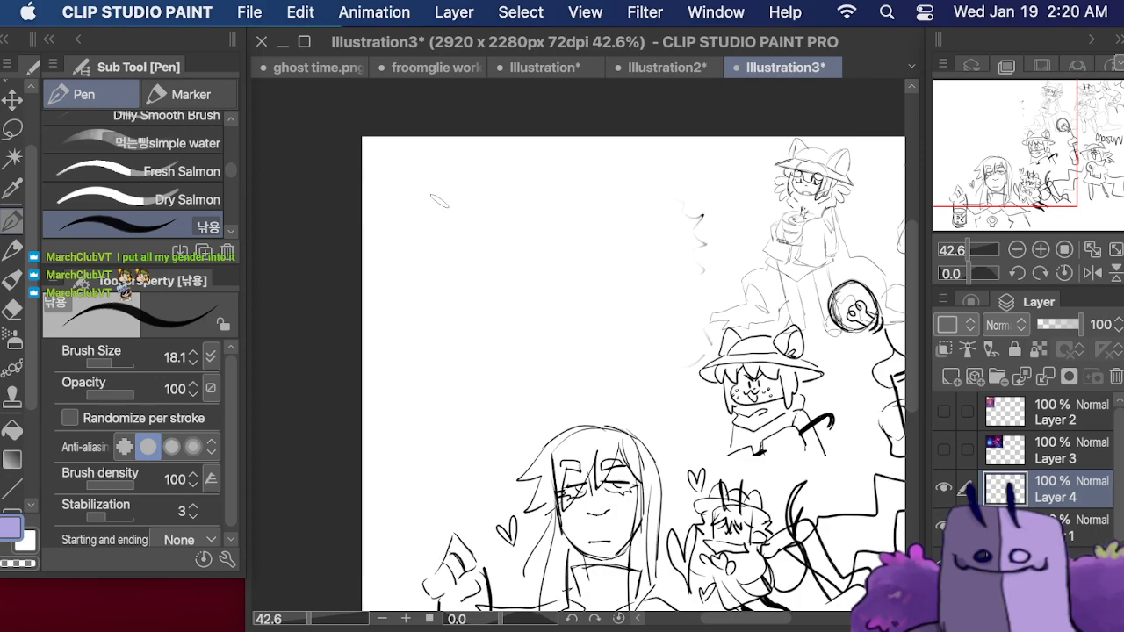
mouse_move(439, 200)
mouse_down()
mouse_move(444, 237)
mouse_move(439, 197)
mouse_move(485, 197)
mouse_move(484, 255)
mouse_up()
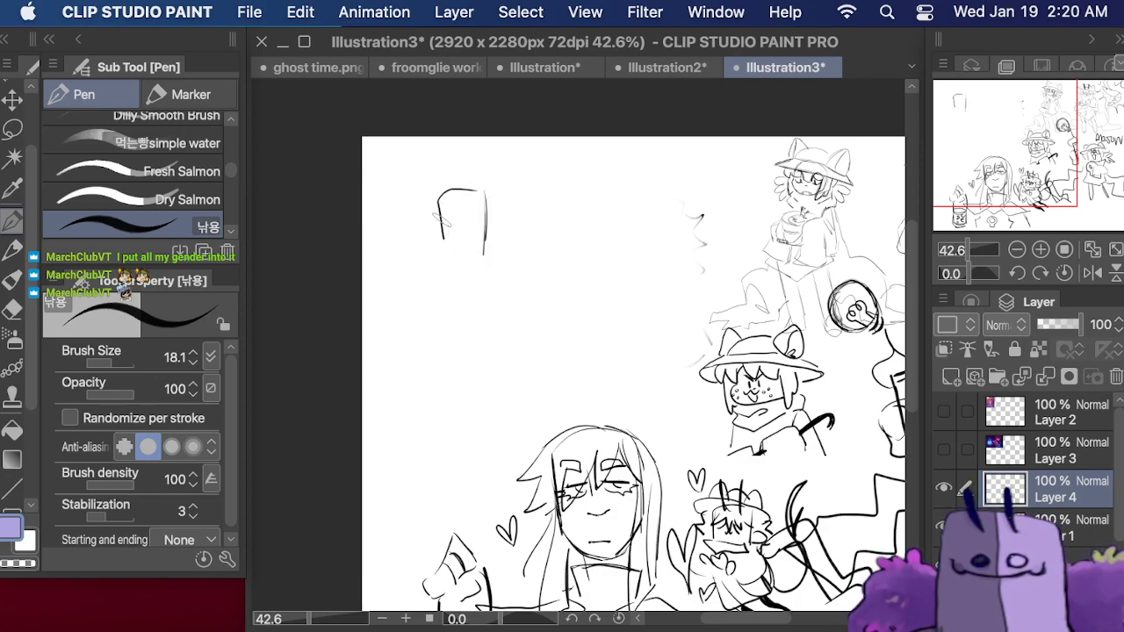
mouse_move(437, 217)
mouse_down()
mouse_move(443, 251)
mouse_move(484, 255)
mouse_move(475, 232)
mouse_move(484, 262)
mouse_move(459, 254)
mouse_move(479, 244)
mouse_move(469, 217)
mouse_up()
key(super+z)
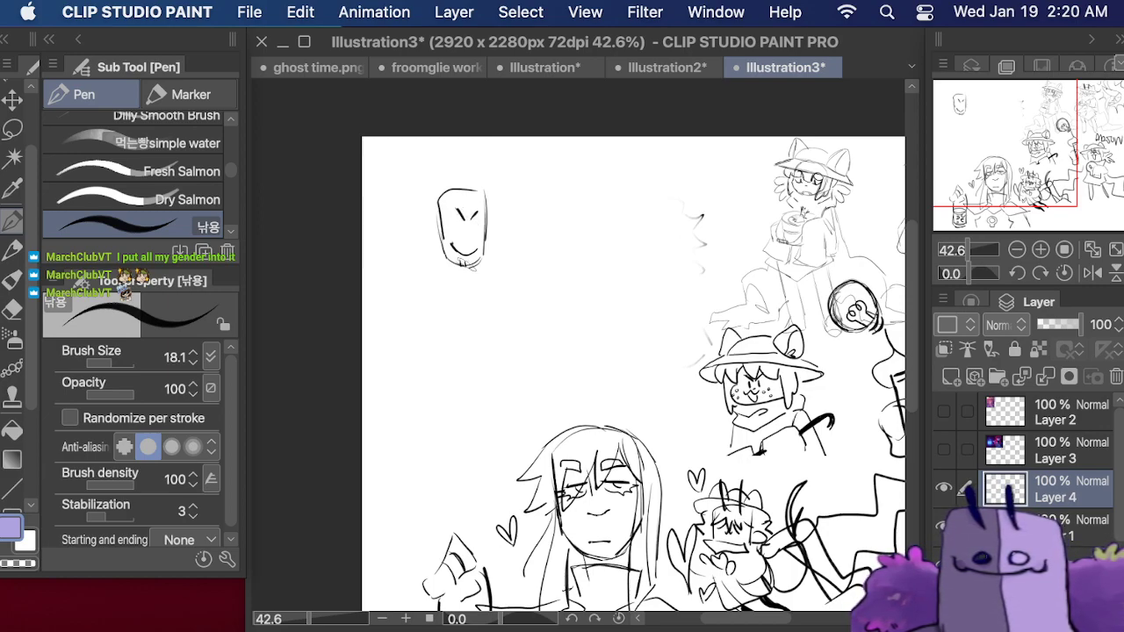
key(super+z)
drag(465, 221, 482, 234)
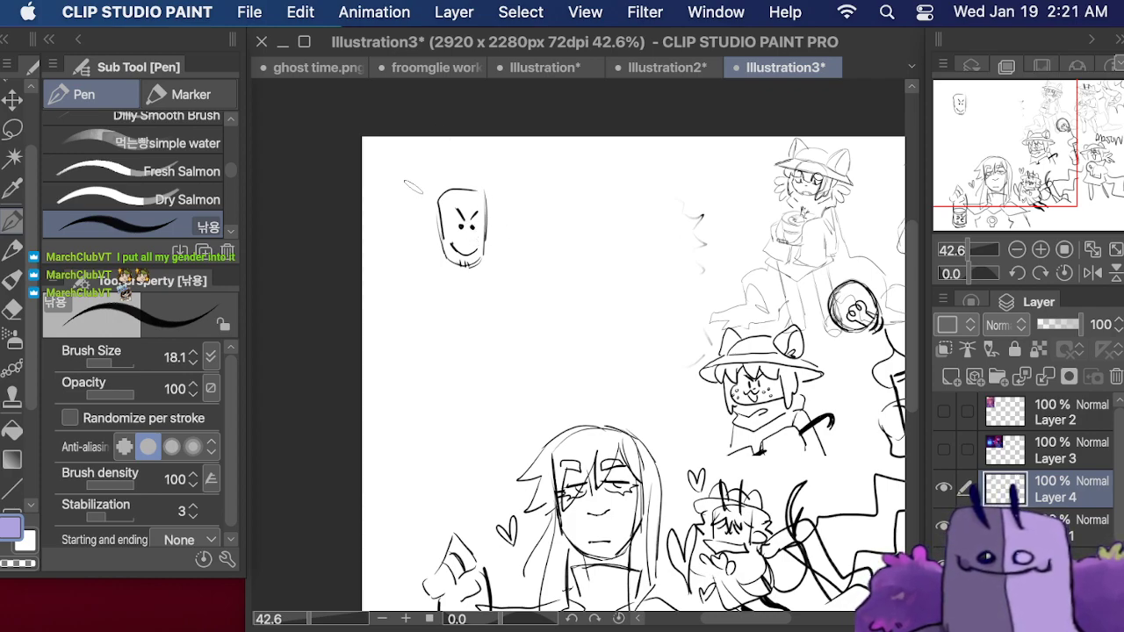
- Add forehead strands, flicked hair tufts on both sides and two short horns to the boxy head
mouse_move(456, 181)
mouse_down()
mouse_move(483, 214)
mouse_move(488, 200)
mouse_move(513, 209)
mouse_up()
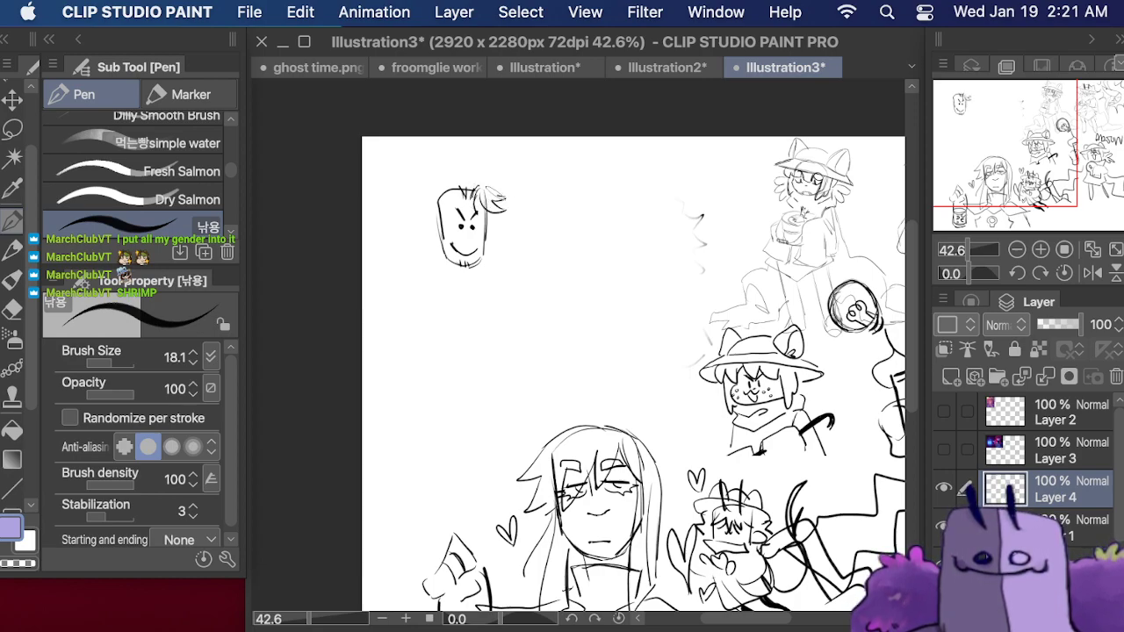
key(super+z)
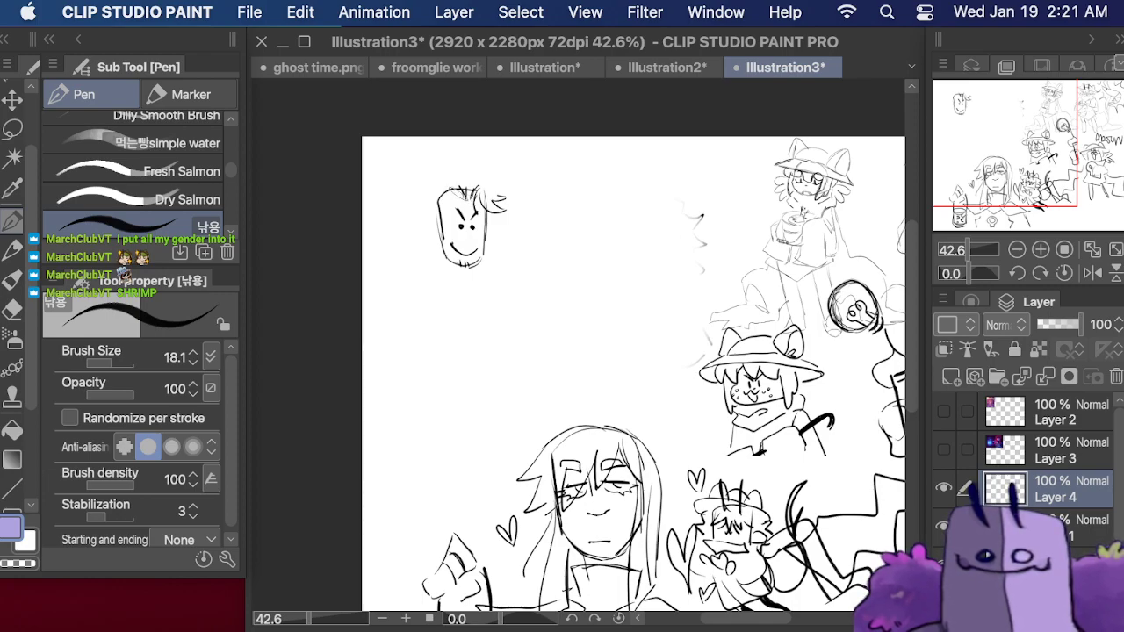
mouse_move(462, 191)
mouse_down()
mouse_move(428, 220)
mouse_move(424, 207)
mouse_move(443, 196)
mouse_up()
drag(445, 180, 483, 187)
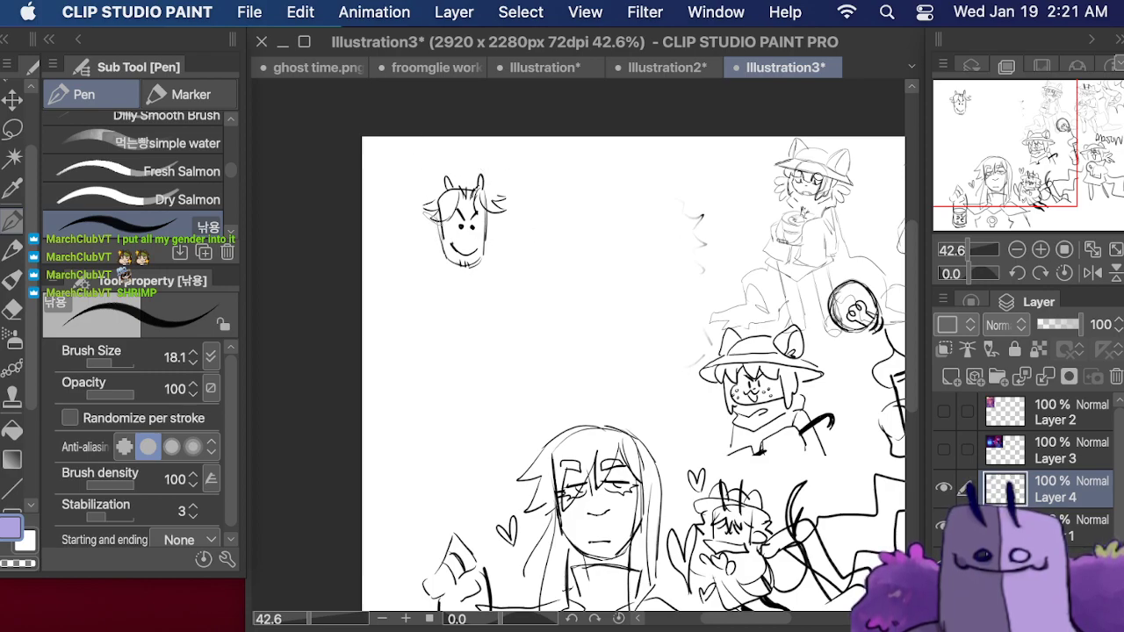
- Draw pointed ears and curly hair down both sides of the horned head, undoing the stray mouth stroke
mouse_move(436, 220)
mouse_down()
mouse_move(440, 238)
mouse_move(507, 234)
mouse_up()
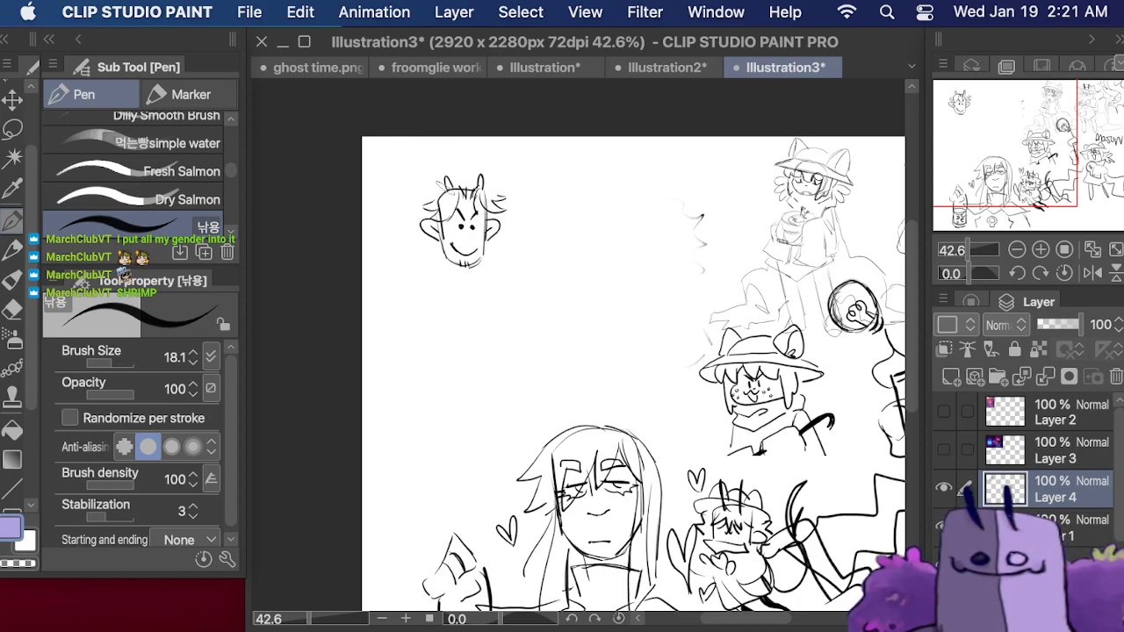
mouse_move(440, 185)
mouse_down()
mouse_move(423, 224)
mouse_move(407, 208)
mouse_move(399, 217)
mouse_move(402, 247)
mouse_move(426, 261)
mouse_move(402, 259)
mouse_move(446, 268)
mouse_up()
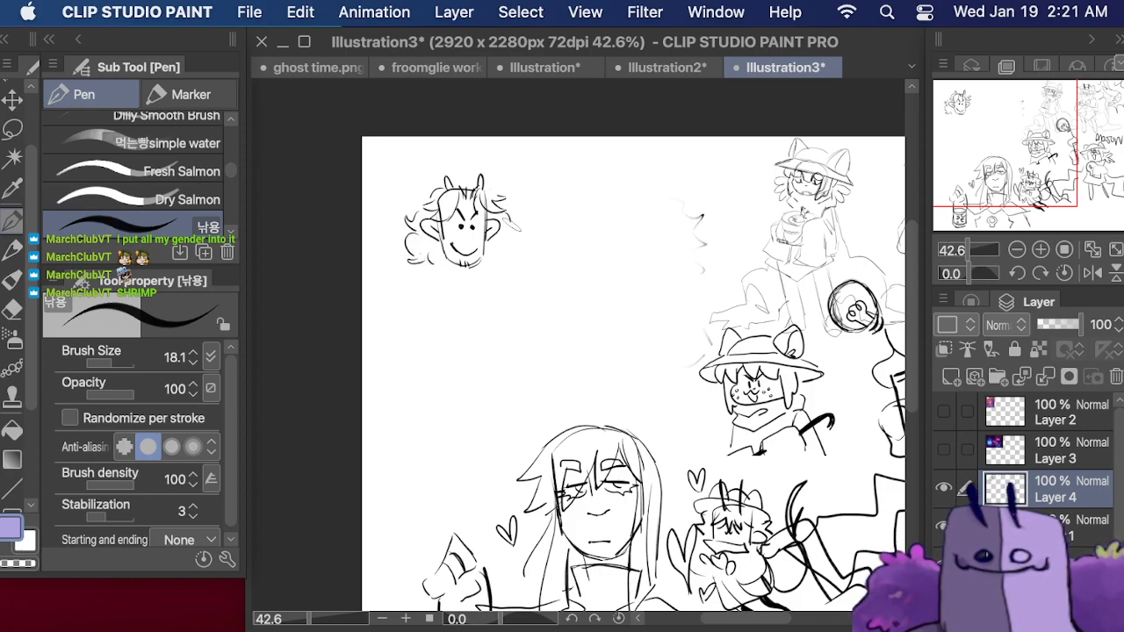
mouse_move(520, 222)
mouse_down()
mouse_move(496, 260)
mouse_move(512, 247)
mouse_move(472, 249)
mouse_up()
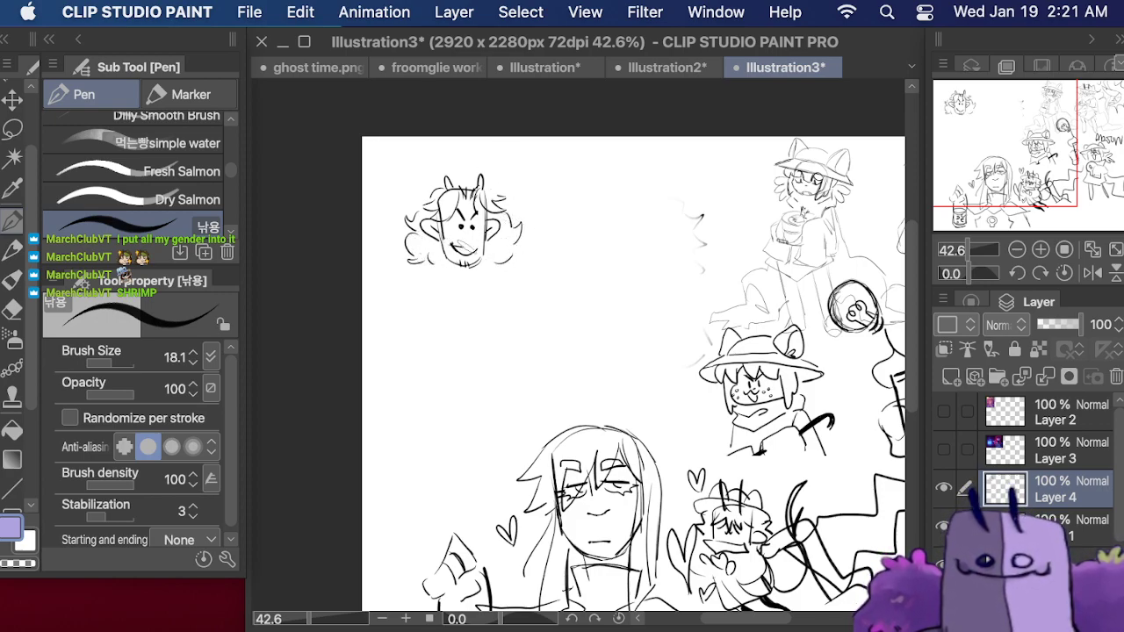
key(super+z)
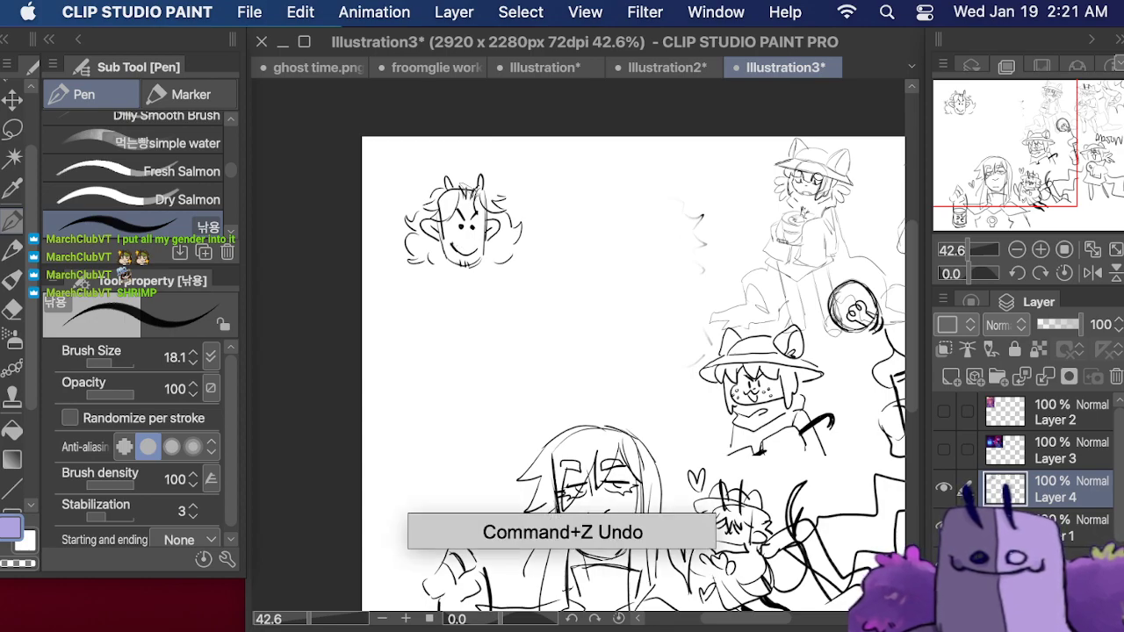
- Give the horned head an open grin and draw the sloping shoulder lines beneath it, redoing one of them
mouse_move(452, 239)
mouse_down()
mouse_move(481, 252)
mouse_move(452, 249)
mouse_move(411, 287)
mouse_up()
drag(482, 260, 488, 300)
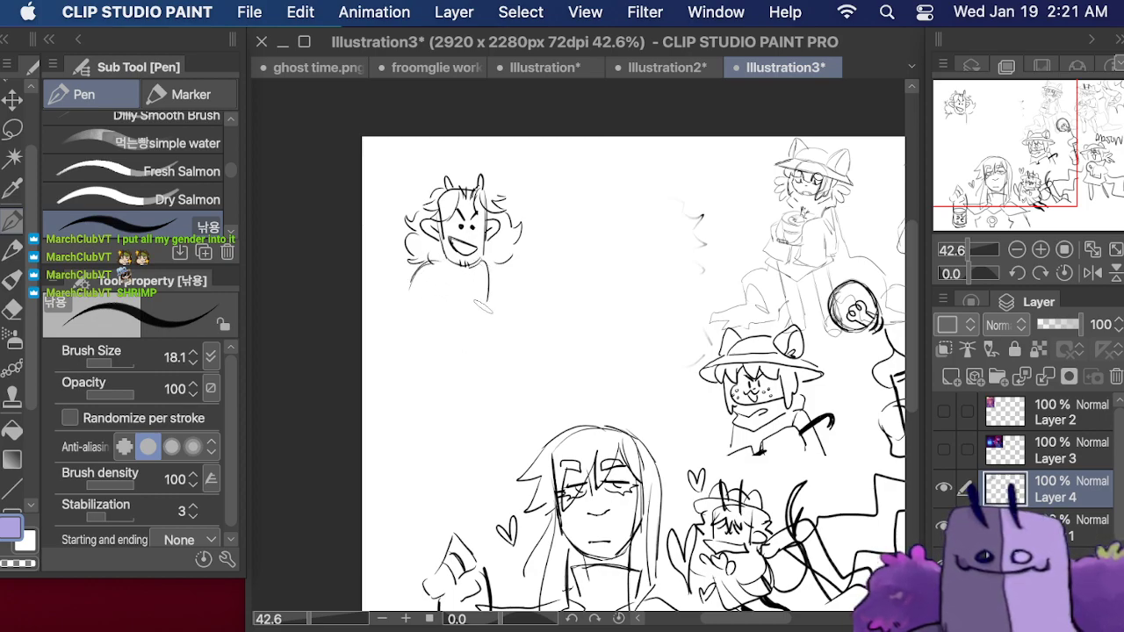
key(super+z)
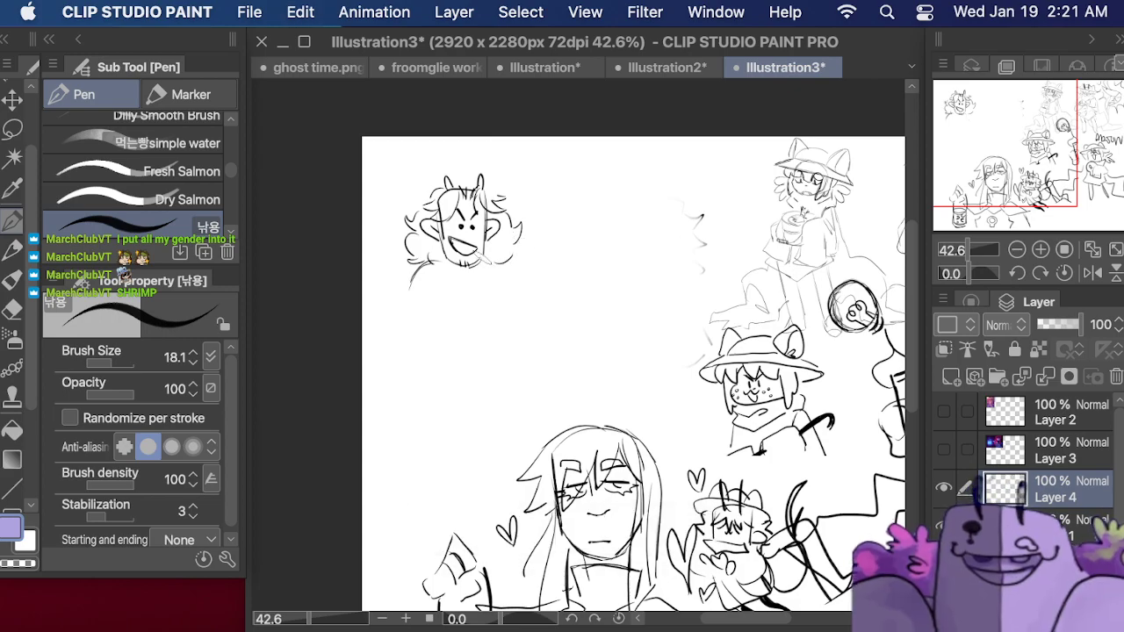
drag(484, 255, 497, 307)
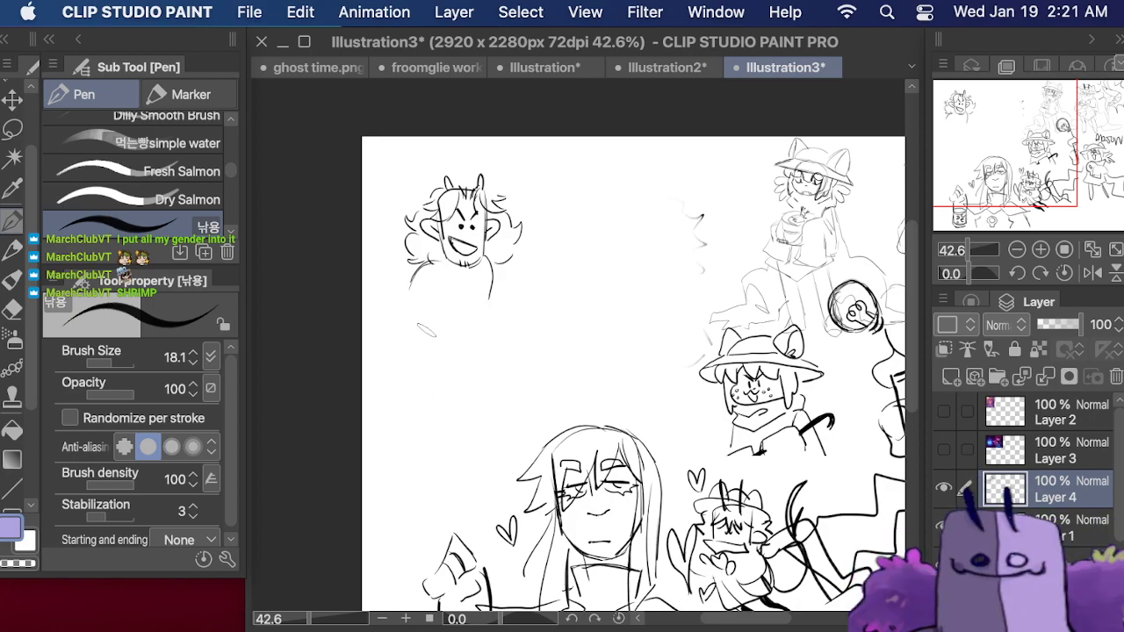
- Draw the horned character's rounded sleeves and fingered hand in front of the torso, with a V-shaped neckline
mouse_move(440, 321)
mouse_down()
mouse_move(471, 318)
mouse_move(443, 347)
mouse_up()
drag(491, 307, 498, 339)
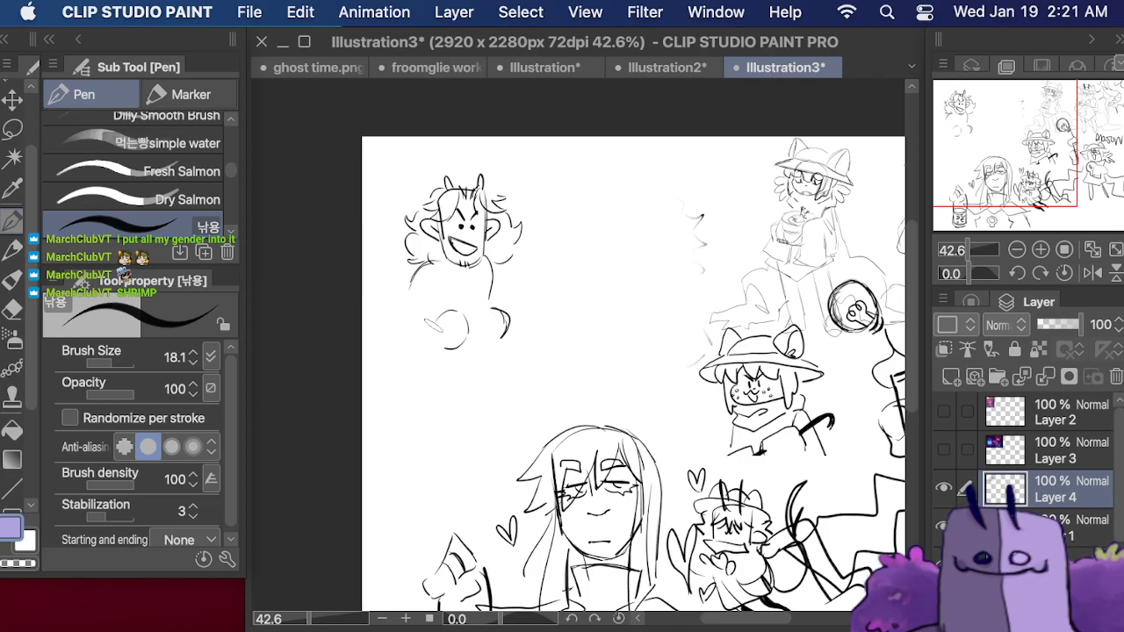
mouse_move(429, 322)
mouse_down()
mouse_move(431, 346)
mouse_move(421, 344)
mouse_up()
mouse_move(413, 279)
mouse_down()
mouse_move(380, 311)
mouse_move(405, 353)
mouse_up()
drag(439, 292, 422, 309)
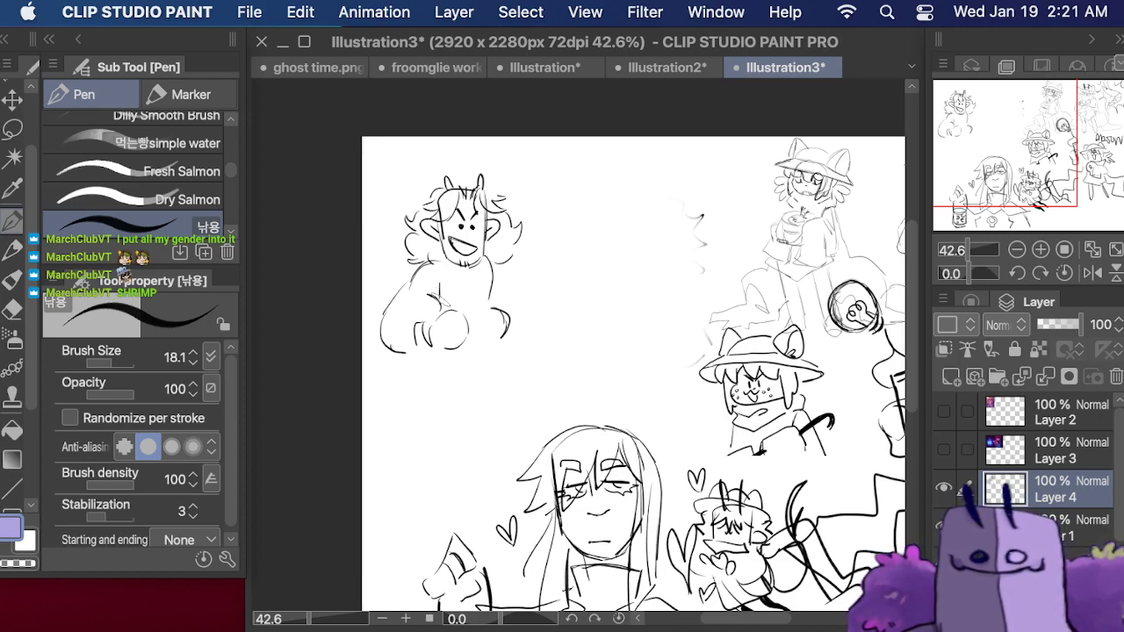
key(super+z)
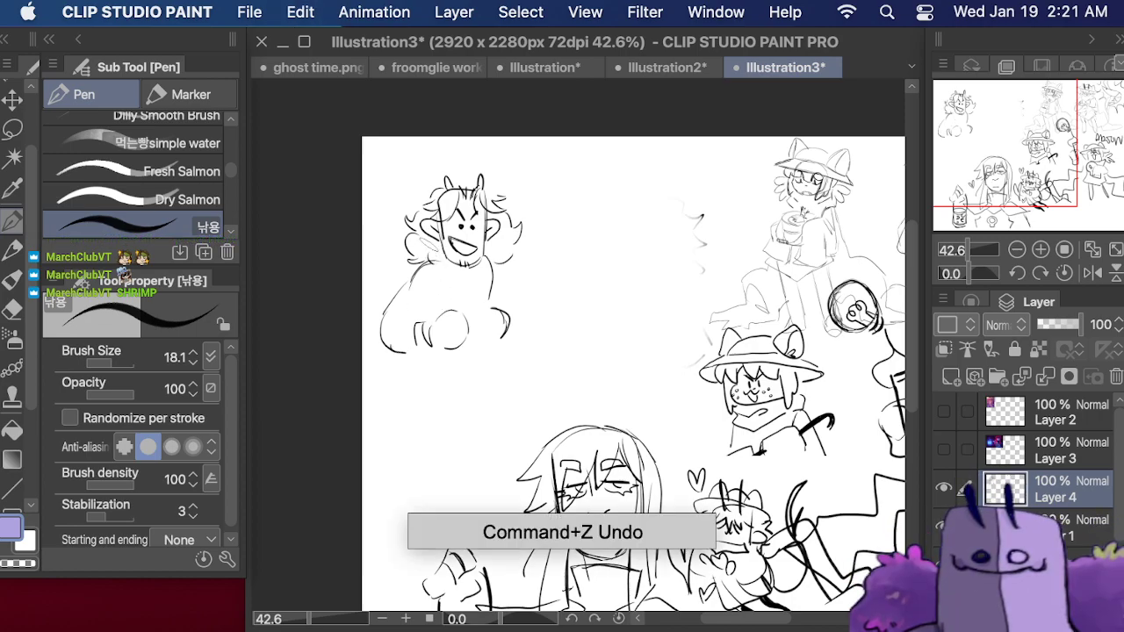
mouse_move(411, 300)
mouse_down()
mouse_move(434, 314)
mouse_move(435, 305)
mouse_up()
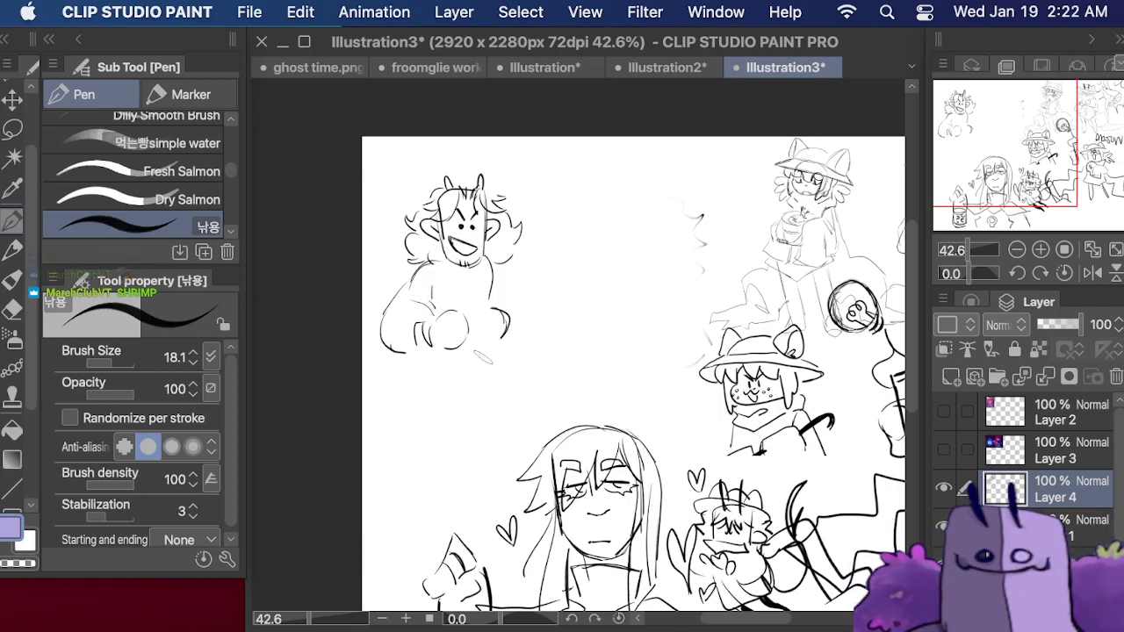
mouse_move(477, 353)
mouse_down()
mouse_move(496, 358)
mouse_move(512, 325)
mouse_up()
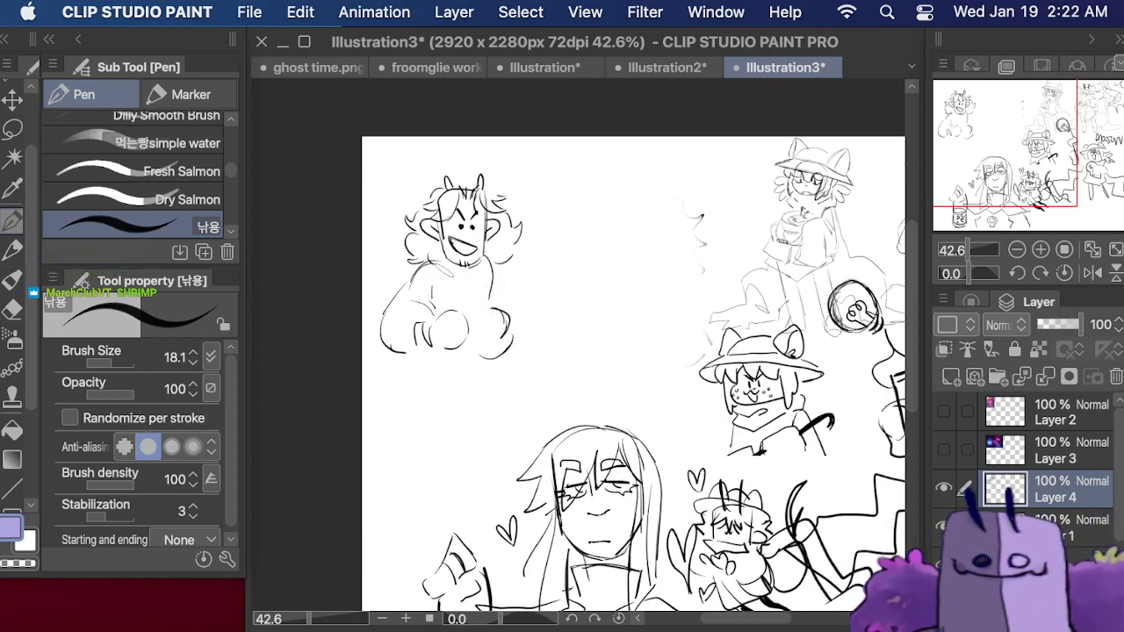
mouse_move(437, 265)
mouse_down()
mouse_move(455, 292)
mouse_move(474, 266)
mouse_move(449, 304)
mouse_move(463, 304)
mouse_move(455, 351)
mouse_move(440, 308)
mouse_move(484, 290)
mouse_up()
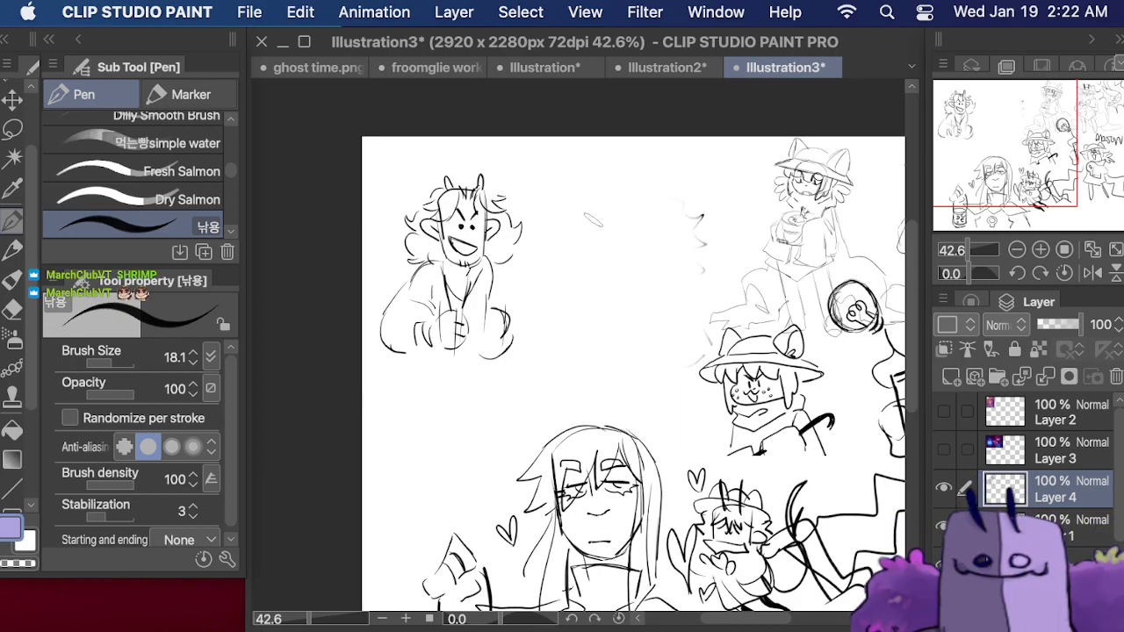
- Draw a second small chibi head beside the horned character, with a fanged open grin, angry eyes, curly hair, two horns and a neckline
mouse_move(582, 239)
mouse_down()
mouse_move(581, 219)
mouse_move(615, 221)
mouse_move(588, 270)
mouse_up()
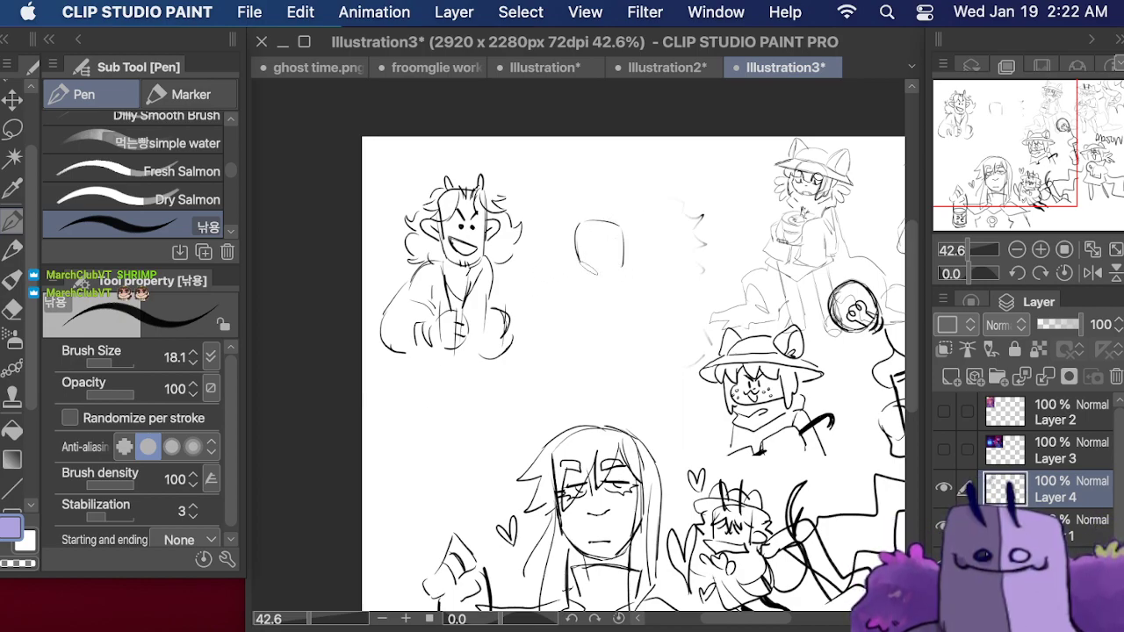
mouse_move(571, 225)
mouse_down()
mouse_move(571, 264)
mouse_move(601, 274)
mouse_move(626, 257)
mouse_move(584, 257)
mouse_move(574, 233)
mouse_move(579, 252)
mouse_move(609, 261)
mouse_move(608, 250)
mouse_move(588, 252)
mouse_move(599, 237)
mouse_move(582, 228)
mouse_move(606, 232)
mouse_move(552, 226)
mouse_move(564, 248)
mouse_move(577, 230)
mouse_move(623, 249)
mouse_move(625, 274)
mouse_move(639, 256)
mouse_move(637, 215)
mouse_move(645, 246)
mouse_up()
drag(644, 246, 646, 272)
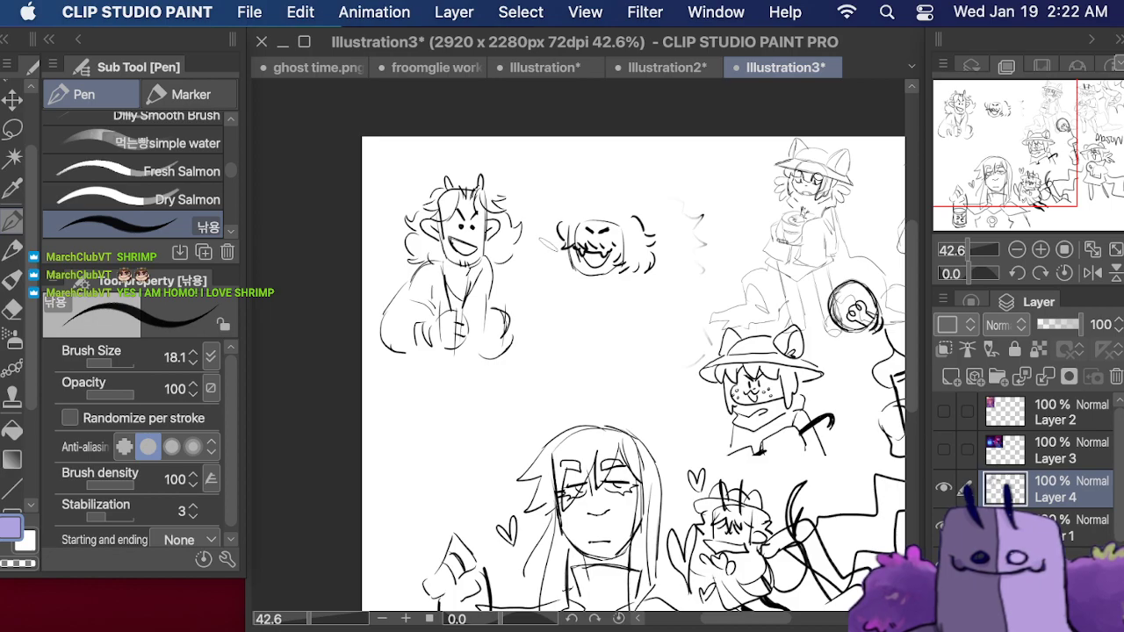
mouse_move(558, 238)
mouse_down()
mouse_move(543, 263)
mouse_move(583, 270)
mouse_up()
mouse_move(610, 196)
mouse_down()
mouse_move(639, 221)
mouse_move(614, 205)
mouse_move(544, 213)
mouse_move(552, 224)
mouse_move(605, 215)
mouse_move(590, 219)
mouse_up()
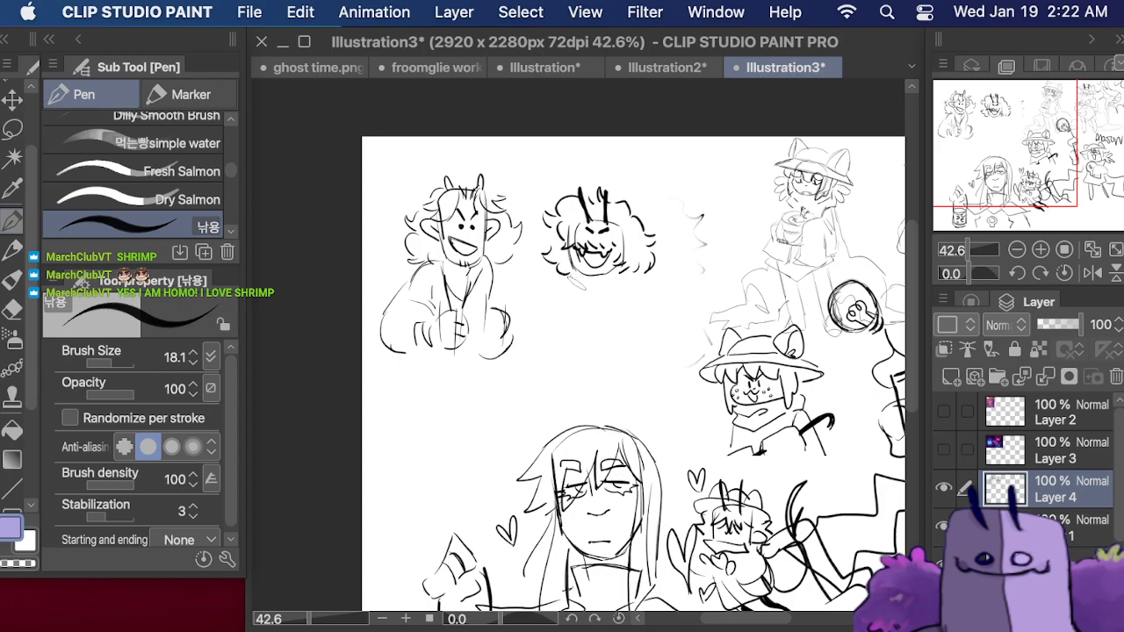
mouse_move(565, 276)
mouse_down()
mouse_move(595, 298)
mouse_move(627, 290)
mouse_up()
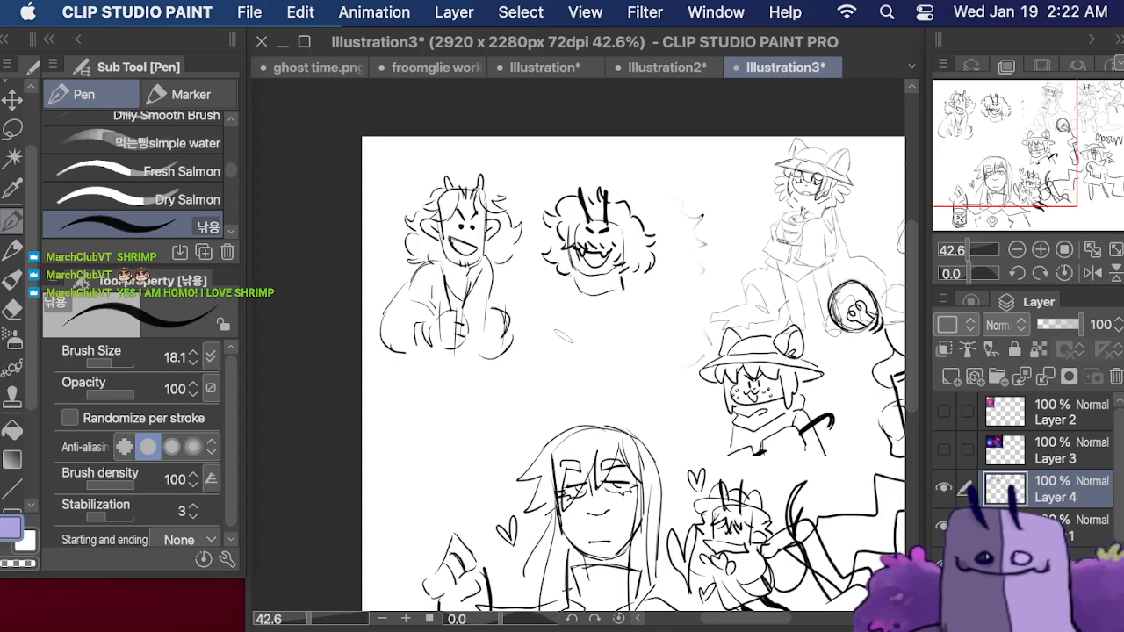
- Lasso the new curly-haired head, scale it down slightly and shift it lower, and clear the selection
click(13, 129)
mouse_move(582, 299)
mouse_down()
mouse_move(536, 238)
mouse_move(564, 161)
mouse_move(689, 182)
mouse_move(672, 294)
mouse_up()
click(716, 353)
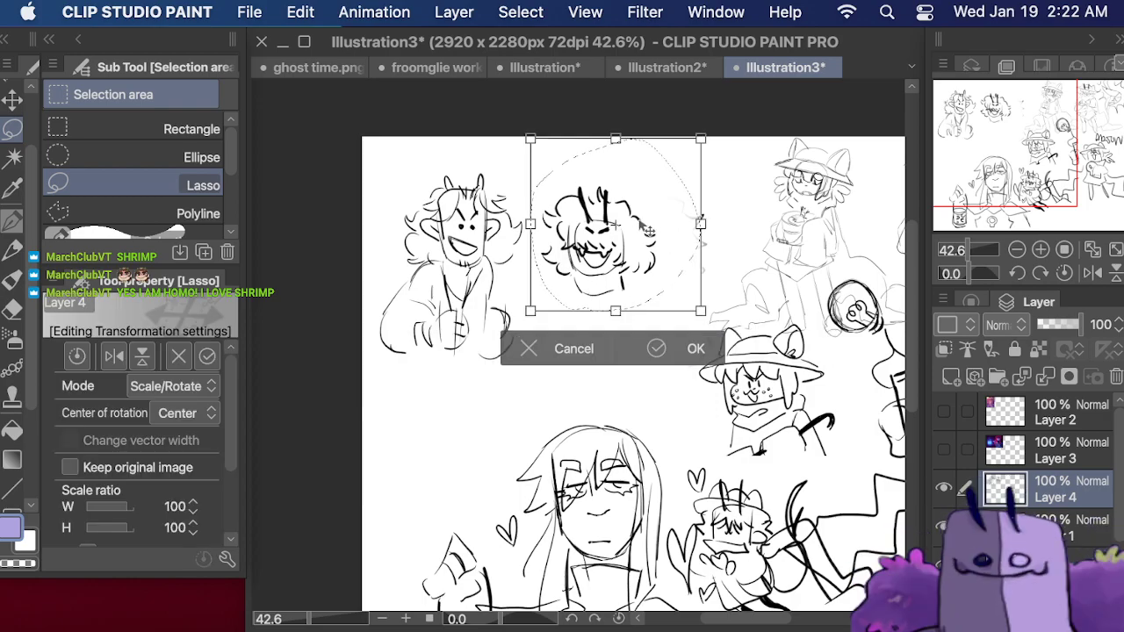
drag(627, 184, 622, 202)
drag(610, 156, 611, 170)
drag(606, 260, 637, 255)
drag(638, 256, 638, 263)
click(655, 374)
click(742, 187)
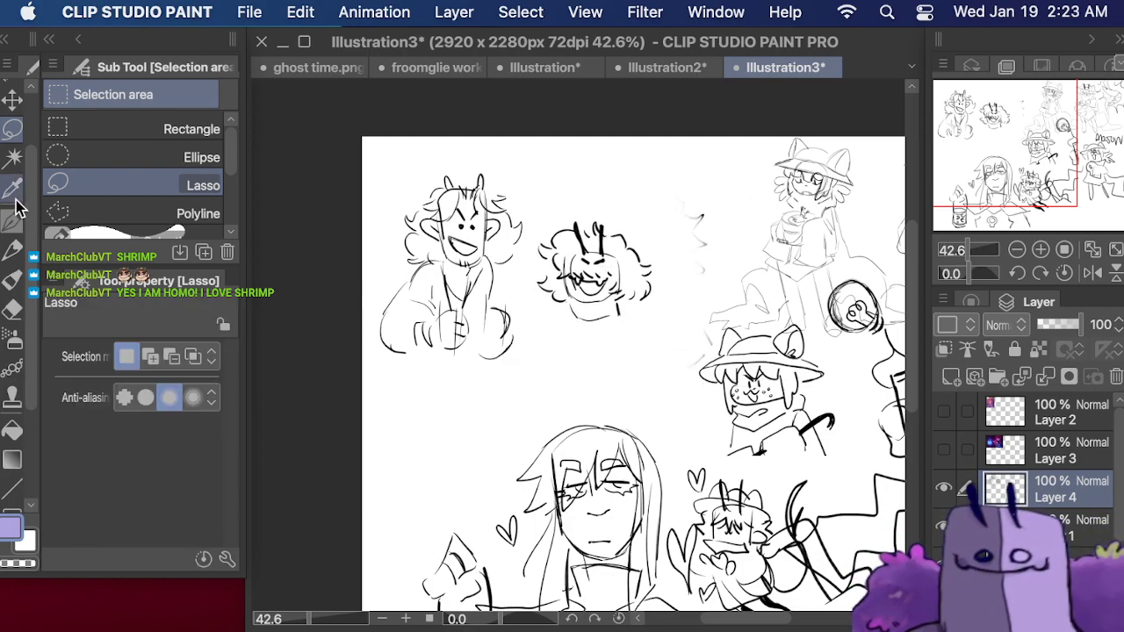
- Draw the second chibi's shoulders and two small rounded hands in front of its chest with the pen
key(p)
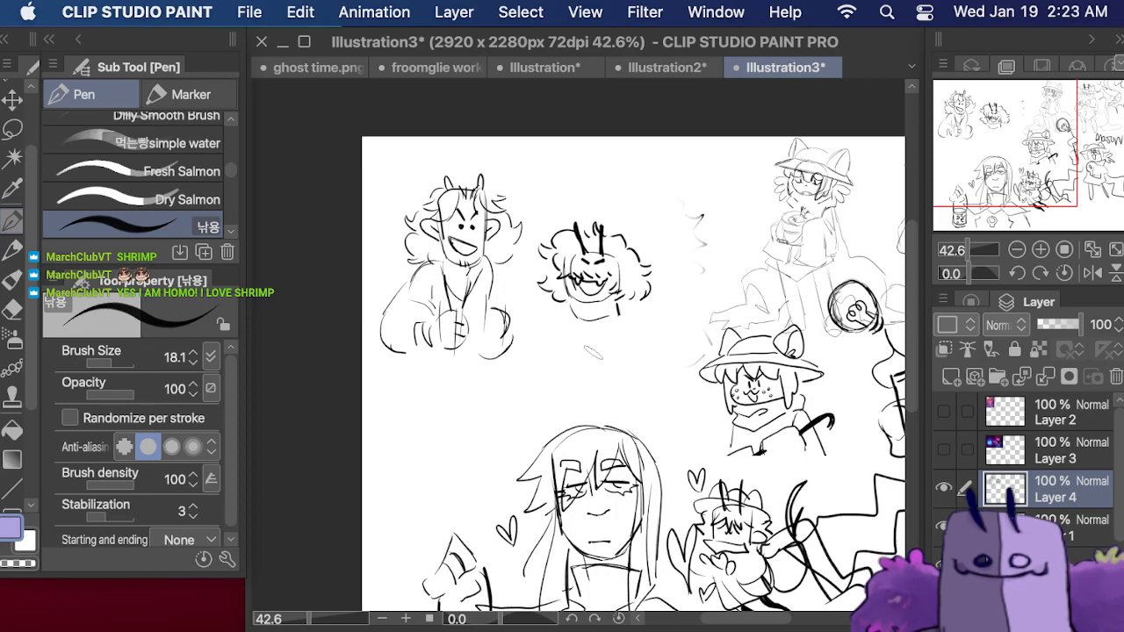
mouse_move(592, 334)
mouse_down()
mouse_move(583, 355)
mouse_move(604, 356)
mouse_up()
drag(644, 319, 650, 349)
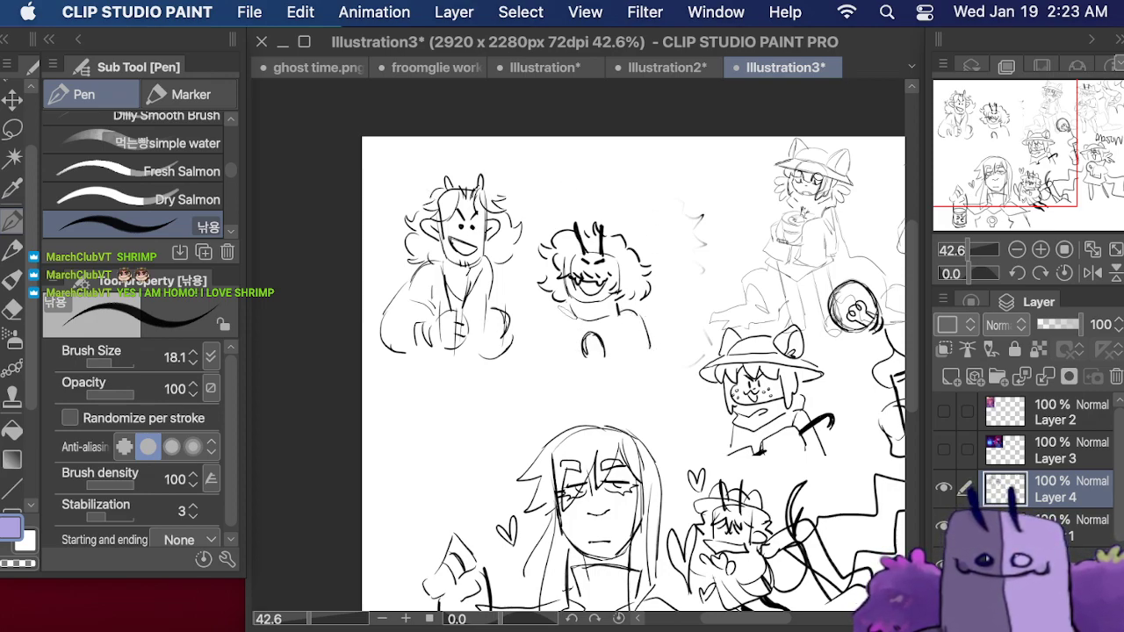
mouse_move(567, 310)
mouse_down()
mouse_move(546, 332)
mouse_move(577, 338)
mouse_move(564, 356)
mouse_move(605, 353)
mouse_move(595, 354)
mouse_up()
mouse_move(596, 339)
mouse_down()
mouse_move(604, 354)
mouse_move(563, 327)
mouse_up()
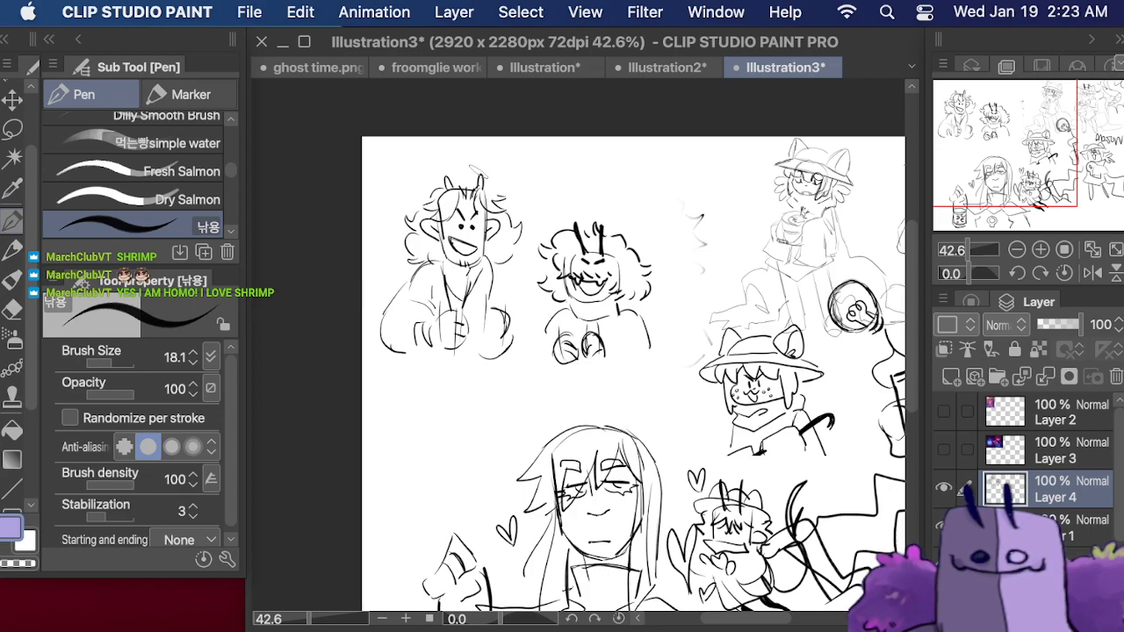
- Letter "SHRIMP" above the two chibis and enclose it in an oval speech bubble with tails toward both, redoing a faulty letter stroke
mouse_move(526, 195)
mouse_down()
mouse_move(511, 205)
mouse_move(582, 204)
mouse_move(564, 205)
mouse_move(500, 156)
mouse_move(601, 147)
mouse_move(583, 205)
mouse_up()
mouse_move(515, 174)
mouse_down()
mouse_move(530, 172)
mouse_move(532, 156)
mouse_up()
drag(535, 155, 534, 182)
mouse_move(535, 168)
mouse_down()
mouse_move(572, 171)
mouse_move(588, 183)
mouse_move(578, 167)
mouse_move(596, 181)
mouse_move(587, 163)
mouse_move(614, 165)
mouse_up()
drag(614, 165, 617, 188)
key(super+z)
drag(615, 164, 617, 175)
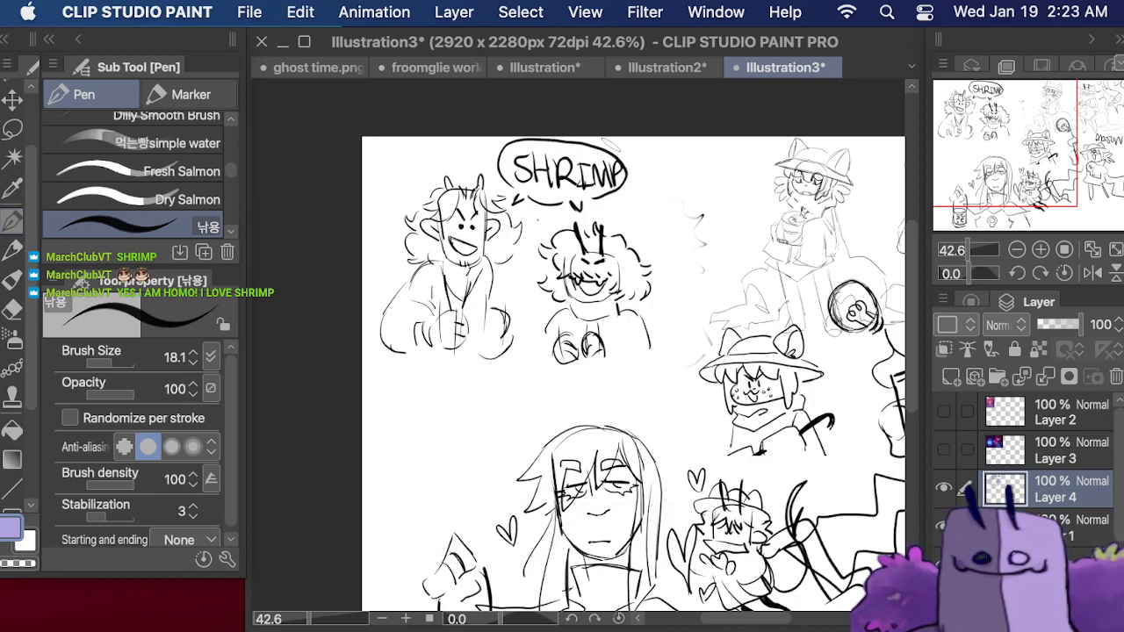
- Add small exclamation marks beside the outer side of each chibi's head
click(656, 235)
mouse_move(665, 227)
mouse_down()
mouse_move(677, 214)
mouse_move(693, 239)
mouse_up()
click(669, 250)
click(379, 186)
mouse_move(367, 163)
mouse_down()
mouse_move(372, 174)
mouse_move(392, 160)
mouse_up()
click(397, 174)
- Add a curved tail beside the second chibi and strengthen its sleeve and shoulder lines
mouse_move(666, 348)
mouse_down()
mouse_move(670, 292)
mouse_move(674, 316)
mouse_move(691, 281)
mouse_up()
drag(620, 310, 646, 344)
drag(553, 327, 580, 309)
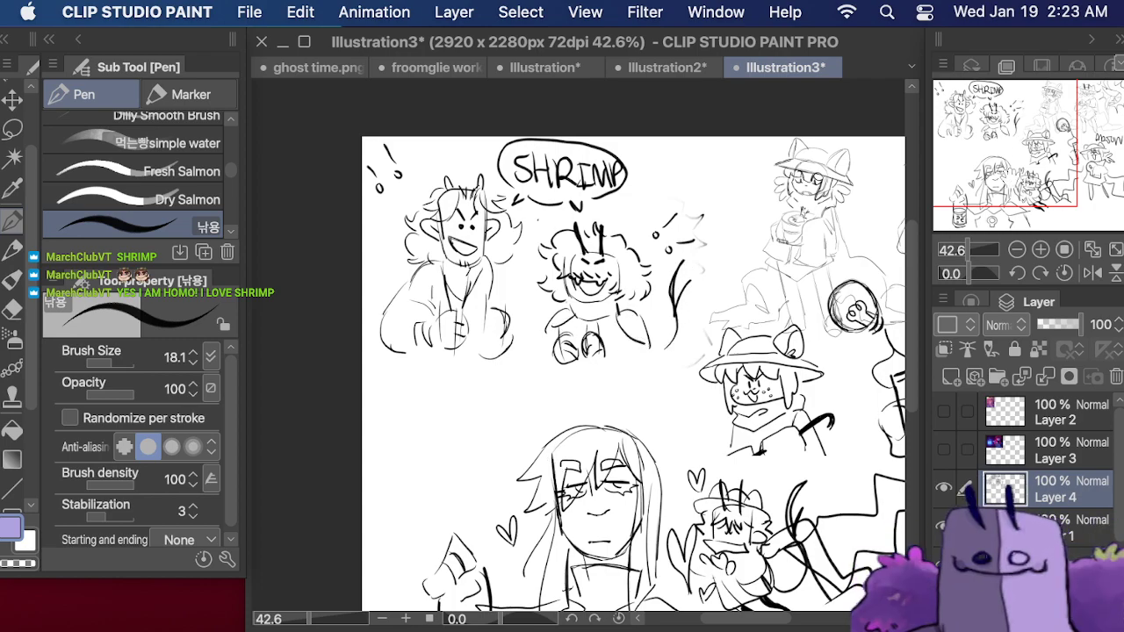
- Draw a large oval head outline below the first chibi, beside the long-haired armored character
drag(523, 354, 557, 370)
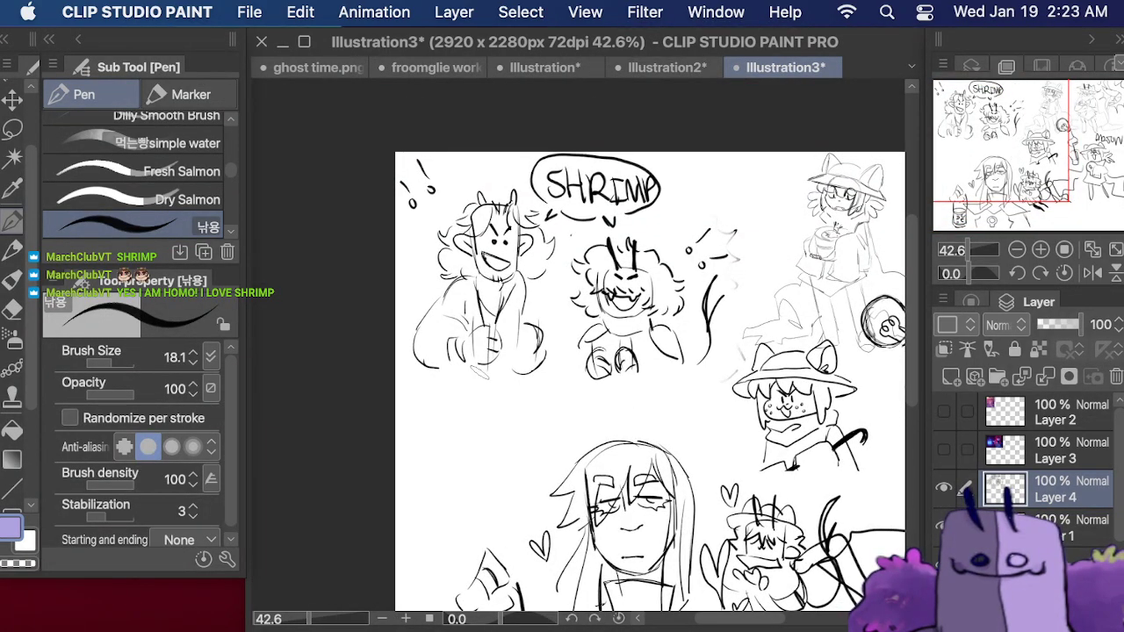
scroll(650, 351, down, 3)
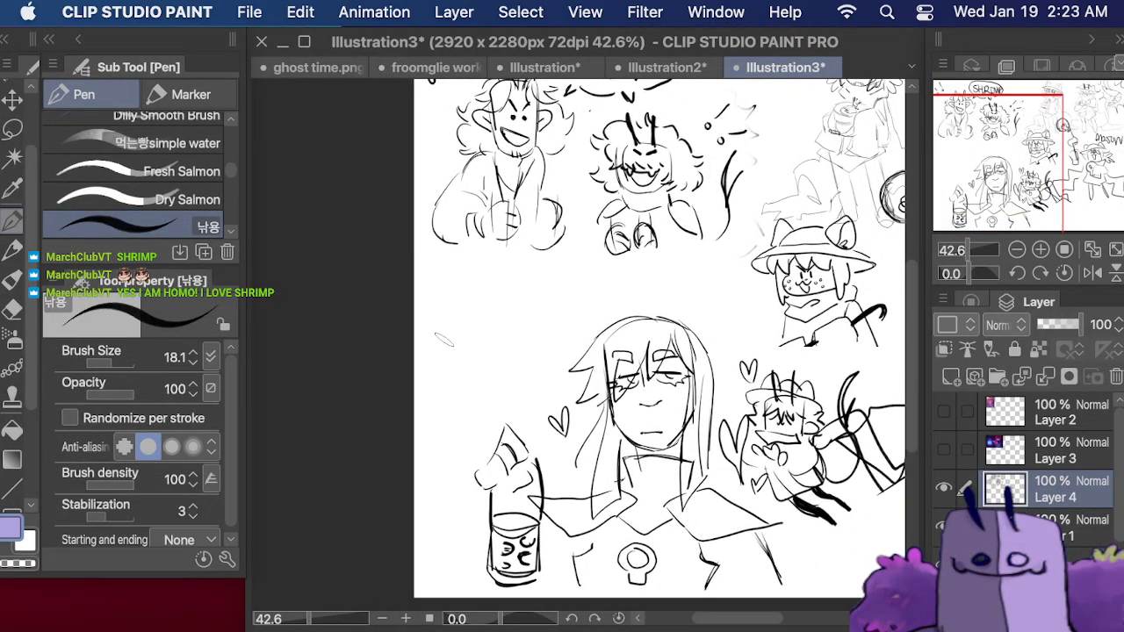
mouse_move(450, 345)
mouse_down()
mouse_move(443, 294)
mouse_move(513, 263)
mouse_move(540, 303)
mouse_move(537, 349)
mouse_up()
drag(533, 286, 541, 348)
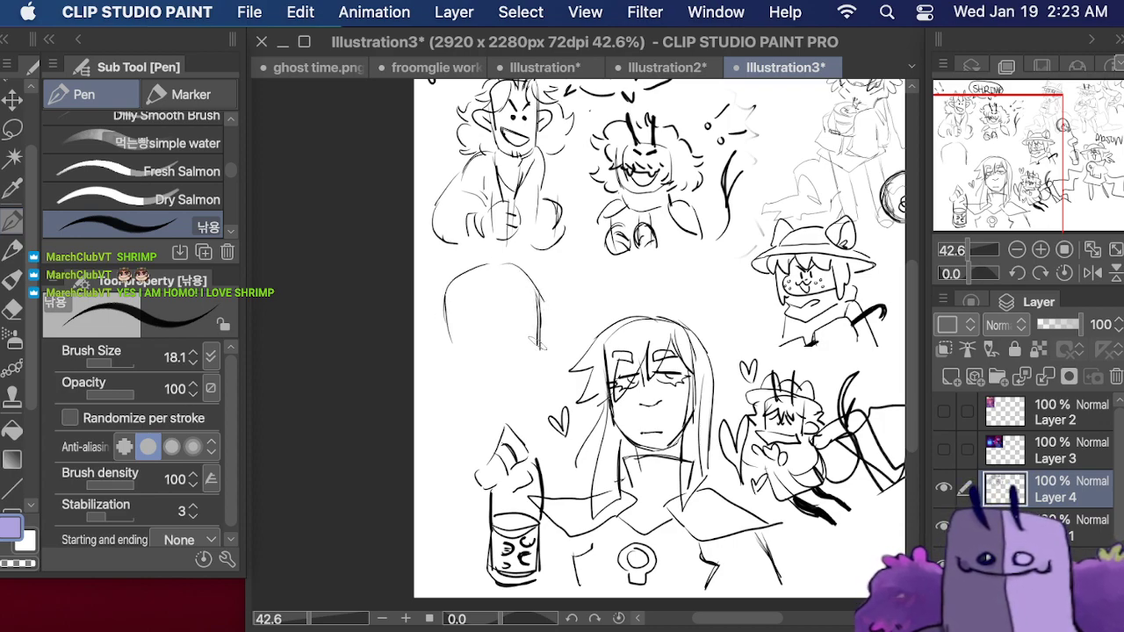
drag(446, 303, 463, 408)
mouse_move(444, 339)
mouse_down()
mouse_move(472, 416)
mouse_move(517, 410)
mouse_up()
mouse_move(517, 395)
mouse_down()
mouse_move(533, 405)
mouse_move(546, 324)
mouse_up()
mouse_move(514, 272)
mouse_down()
mouse_move(542, 304)
mouse_move(548, 375)
mouse_up()
drag(544, 323, 522, 269)
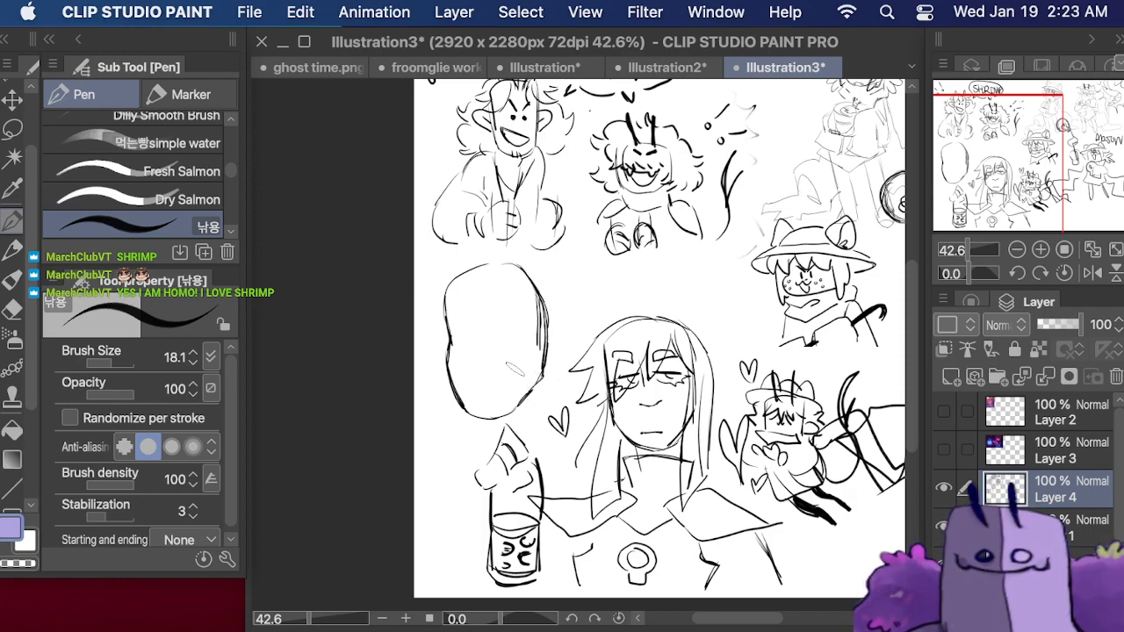
- Erase the thick doubled strokes on the large head's outer curve and redraw that side with a cleaner line
click(12, 309)
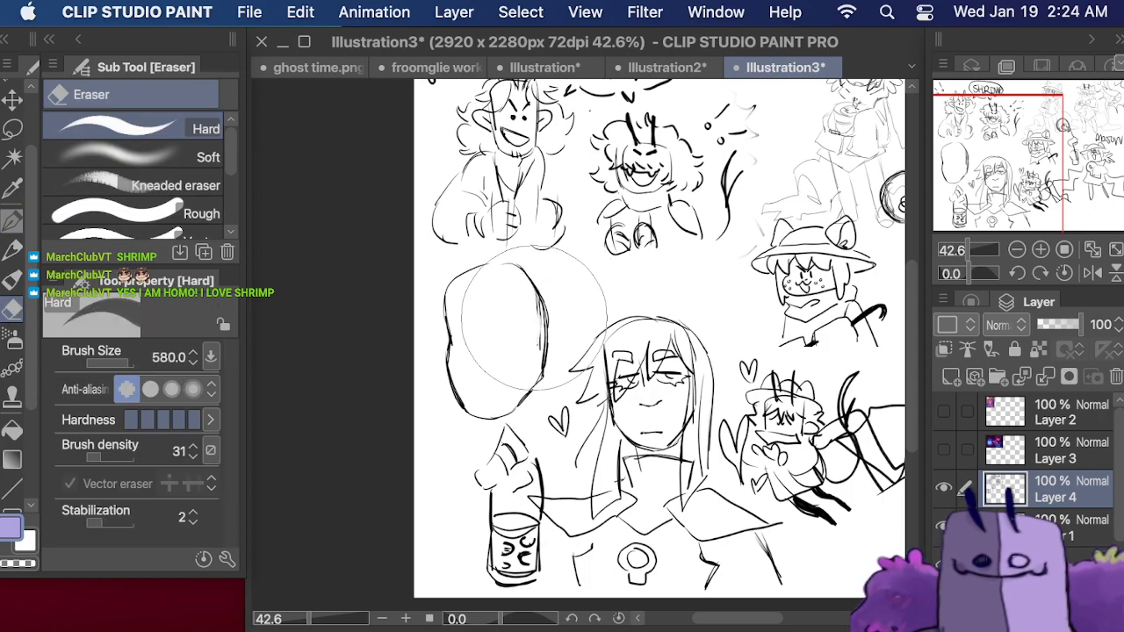
mouse_move(531, 318)
mouse_down()
mouse_move(527, 299)
mouse_move(527, 330)
mouse_move(531, 316)
mouse_up()
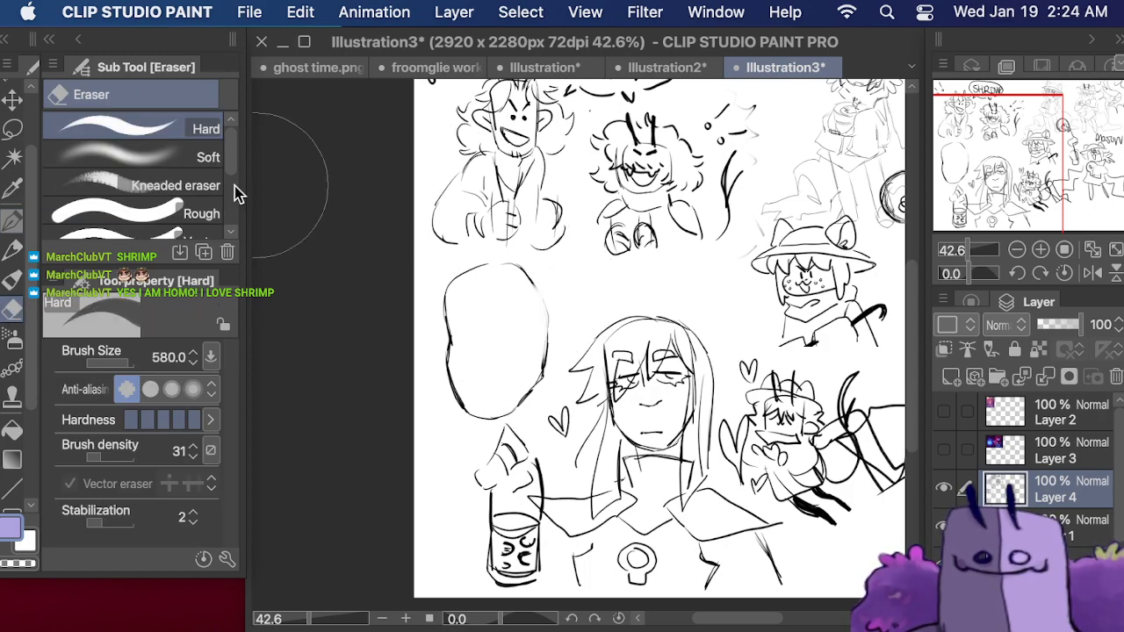
click(13, 220)
mouse_move(493, 261)
mouse_down()
mouse_move(538, 279)
mouse_move(548, 345)
mouse_move(540, 372)
mouse_up()
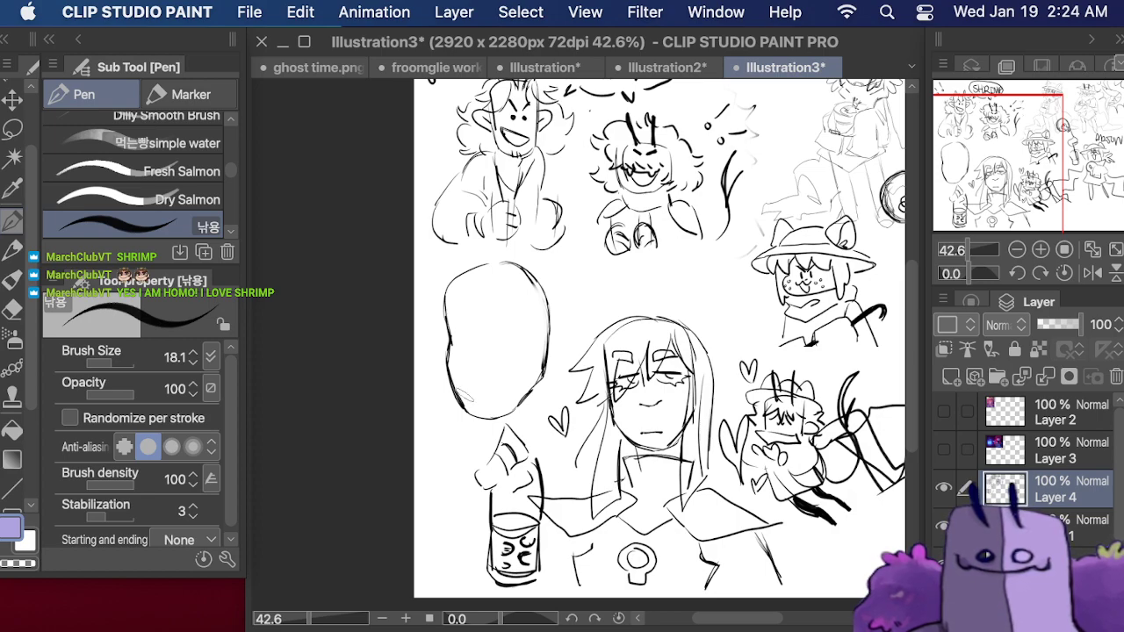
- Add crossed face guidelines, a small nose with its bridge line and chin stubble to the large head, undoing the first low mouth stroke
drag(467, 395, 494, 400)
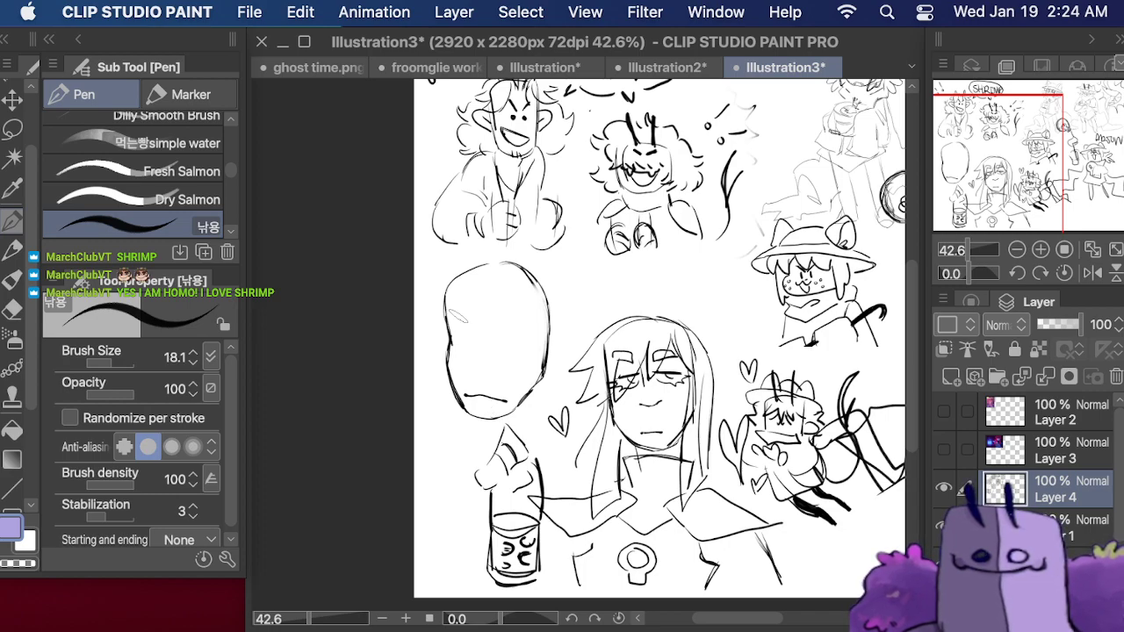
key(super+z)
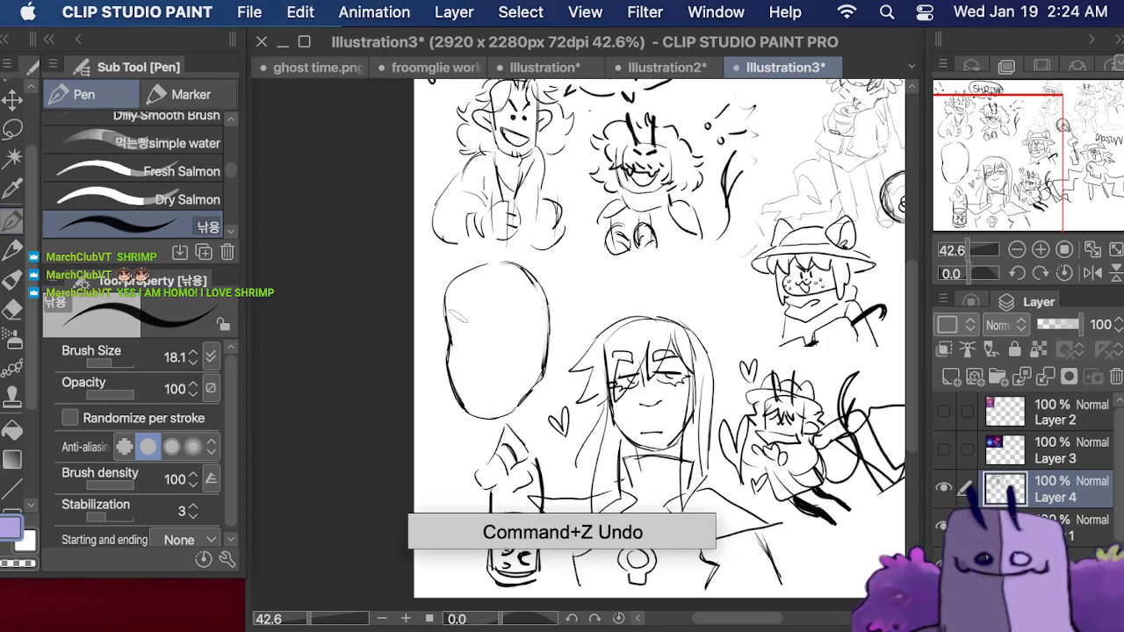
drag(466, 290, 483, 389)
drag(443, 348, 539, 348)
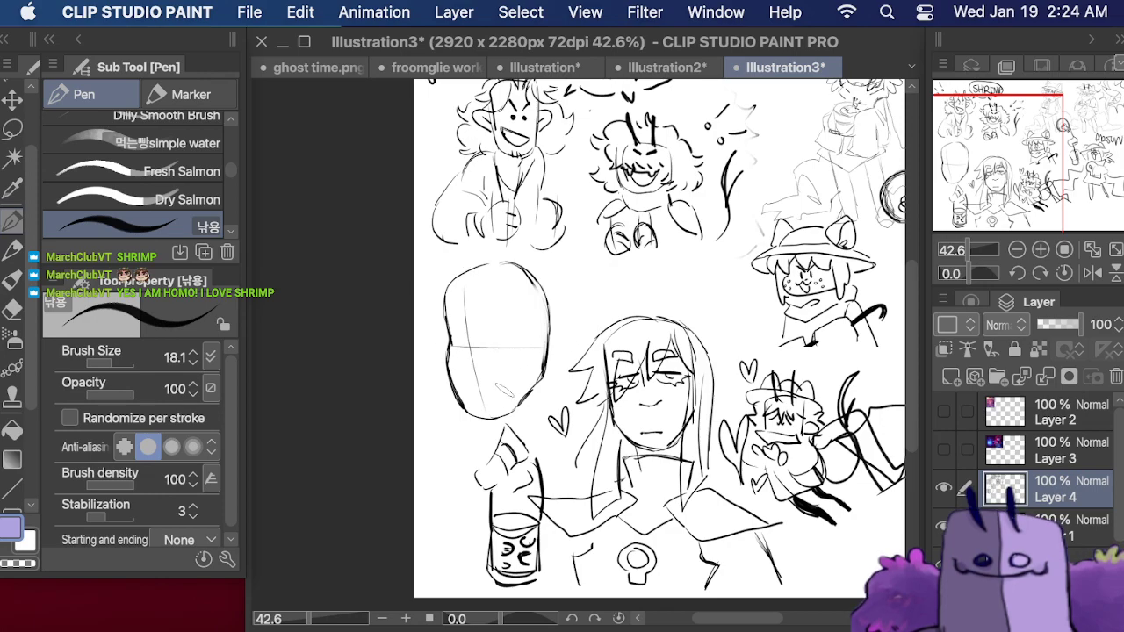
drag(478, 379, 492, 392)
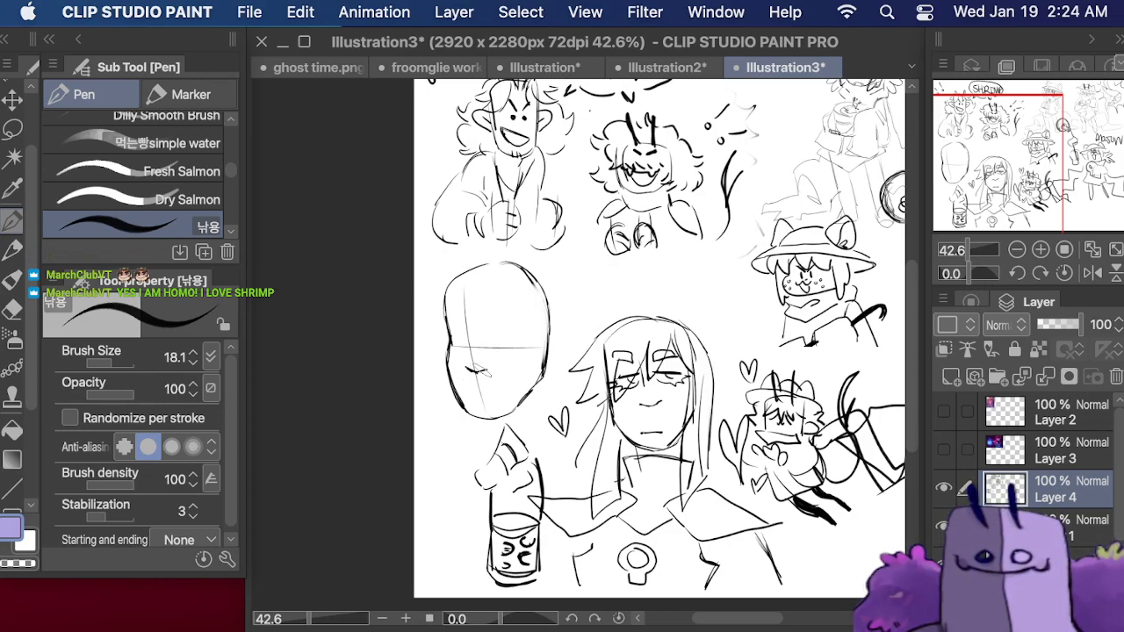
drag(466, 348, 465, 305)
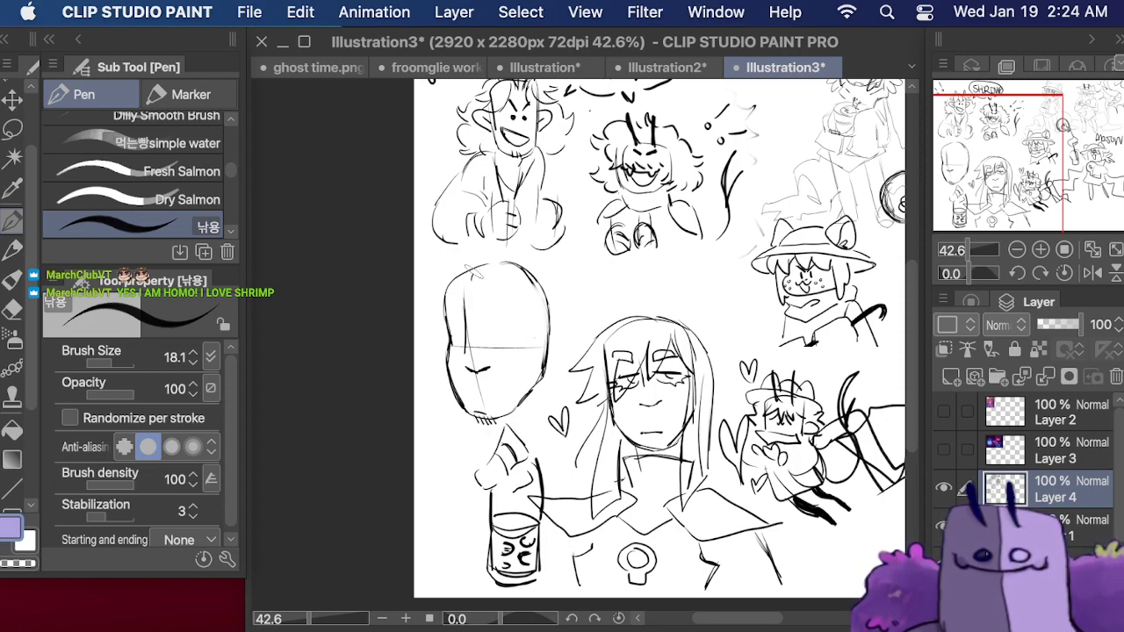
- Draw sweeping forehead bangs, two half-lidded eyes with brows and cheek hatching on the large head
mouse_move(472, 270)
mouse_down()
mouse_move(485, 316)
mouse_move(529, 321)
mouse_up()
mouse_move(495, 288)
mouse_down()
mouse_move(537, 321)
mouse_move(515, 292)
mouse_up()
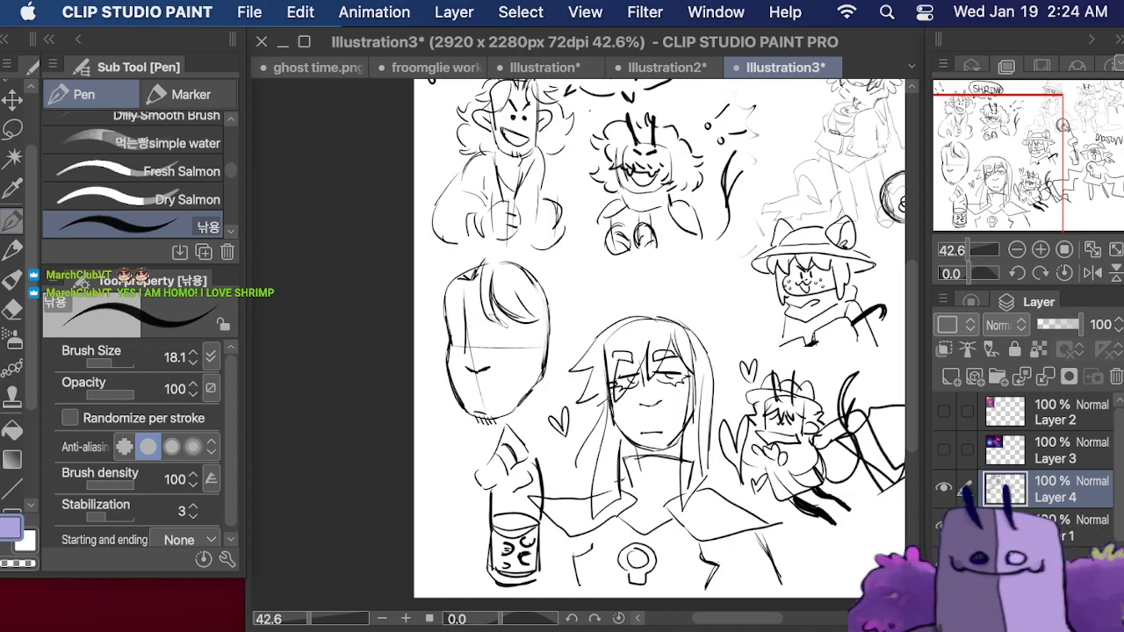
mouse_move(474, 313)
mouse_down()
mouse_move(523, 323)
mouse_move(519, 337)
mouse_up()
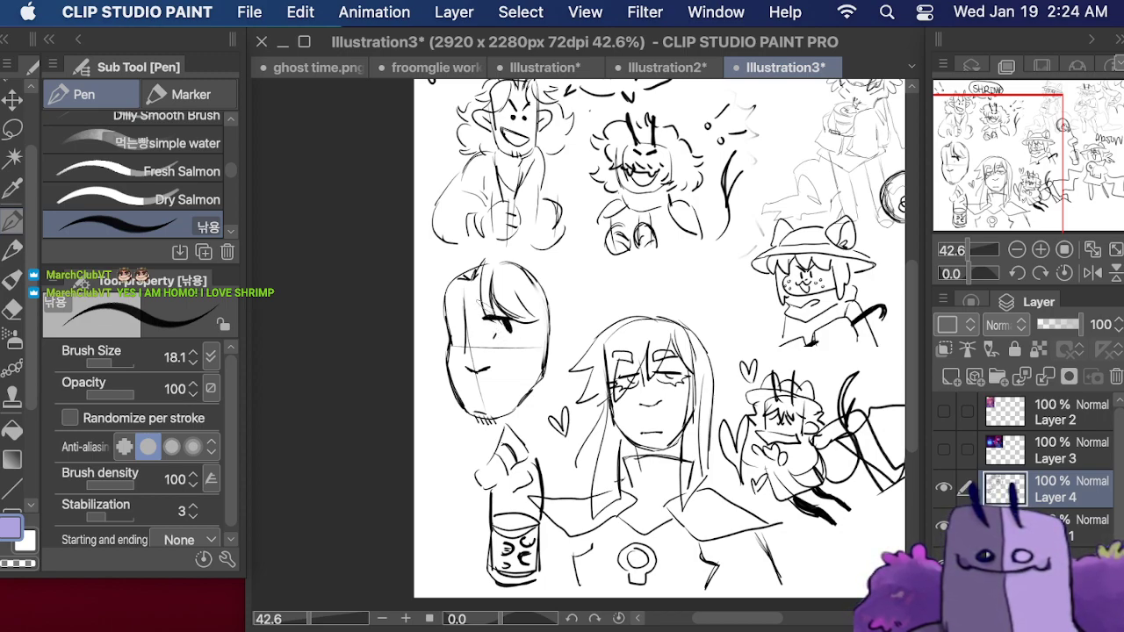
drag(483, 299, 513, 316)
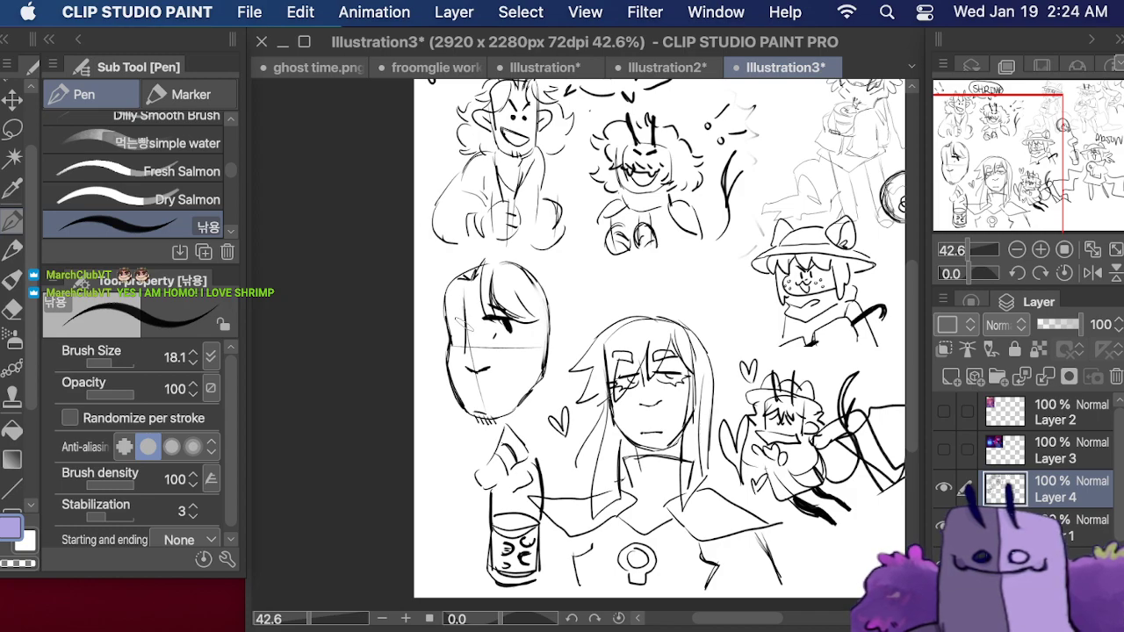
drag(467, 351, 460, 297)
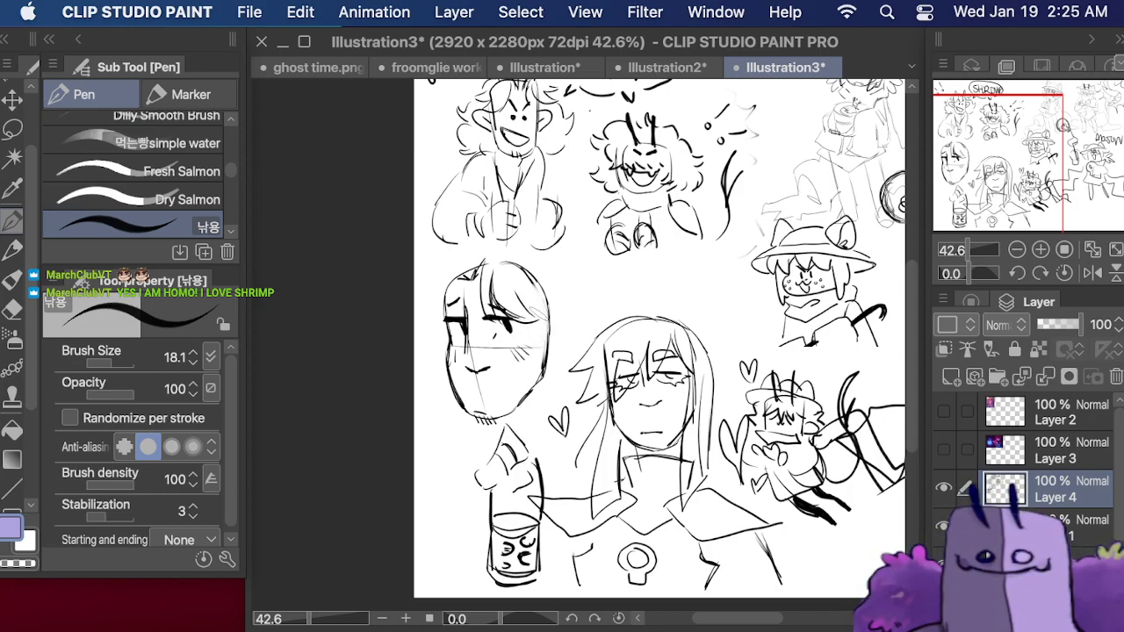
- Give the large head a pointed ear and draw its neck and shoulder lines, redoing the back neck line
mouse_move(539, 316)
mouse_down()
mouse_move(509, 342)
mouse_move(536, 354)
mouse_move(559, 327)
mouse_move(564, 348)
mouse_move(597, 323)
mouse_move(562, 376)
mouse_move(527, 351)
mouse_move(589, 334)
mouse_up()
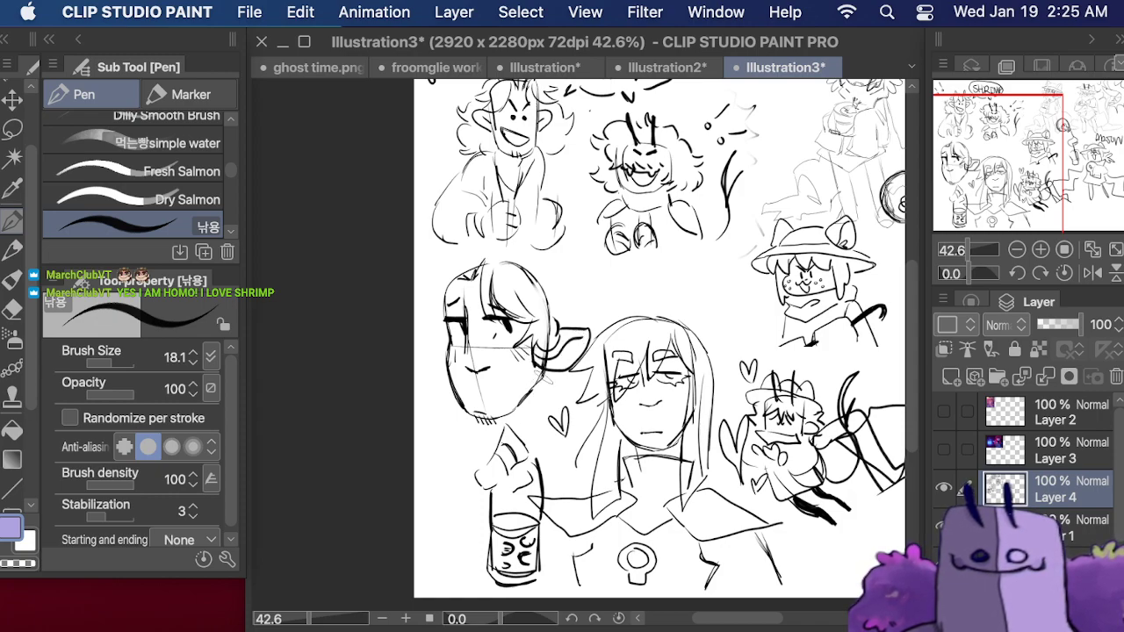
drag(537, 387, 547, 440)
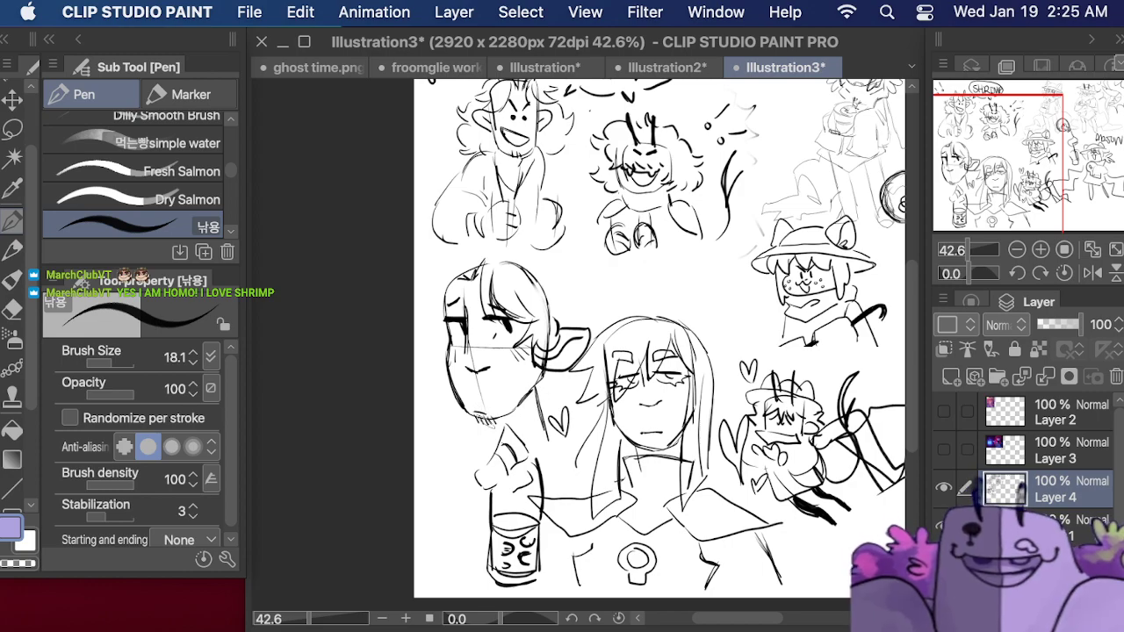
key(super+z)
mouse_move(543, 378)
mouse_down()
mouse_move(545, 439)
mouse_move(527, 400)
mouse_move(563, 445)
mouse_up()
drag(495, 431, 416, 443)
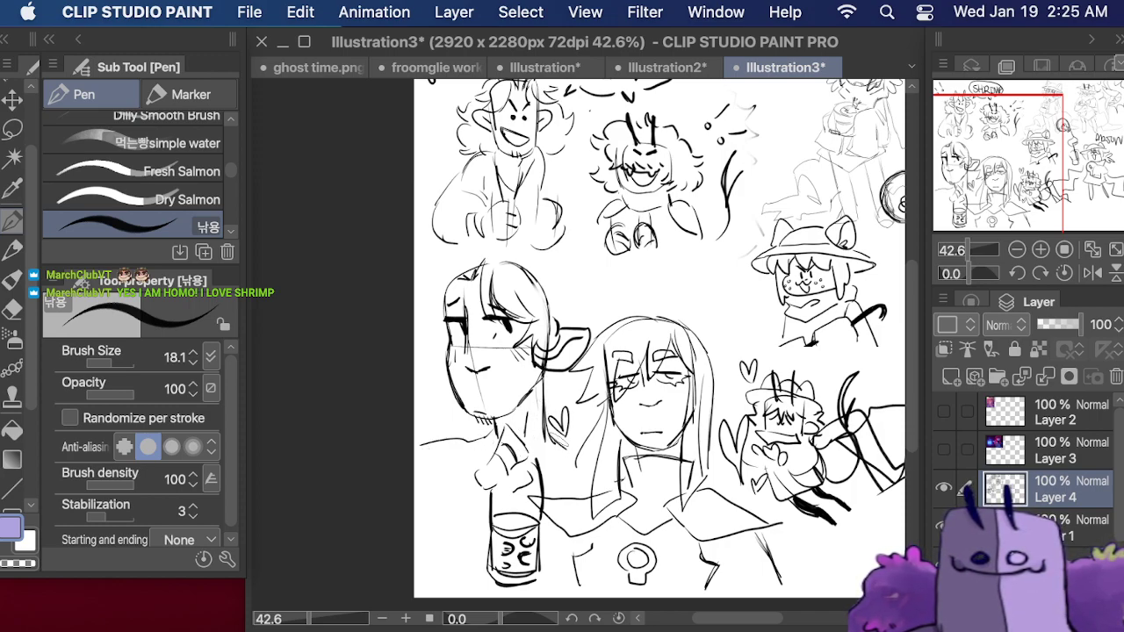
drag(549, 434, 569, 452)
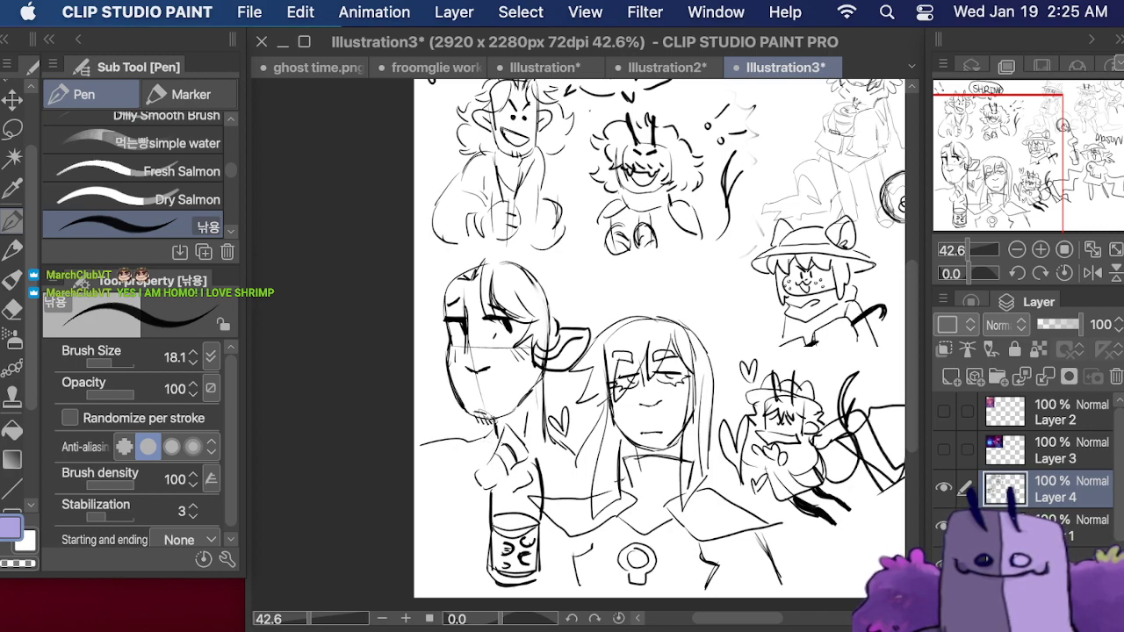
- Hatch a stubble beard along the large head's jaw and draw two pointed horns on top
drag(495, 420, 497, 436)
mouse_move(502, 420)
mouse_down()
mouse_move(503, 435)
mouse_move(494, 431)
mouse_move(504, 430)
mouse_up()
mouse_move(502, 415)
mouse_down()
mouse_move(510, 427)
mouse_move(548, 379)
mouse_up()
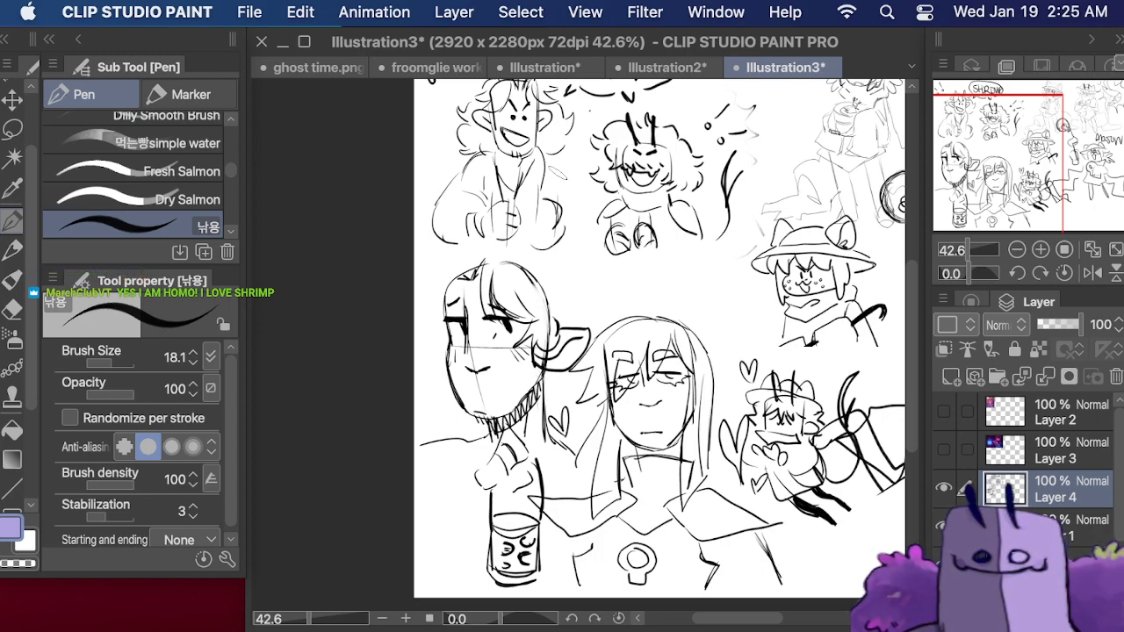
mouse_move(513, 274)
mouse_down()
mouse_move(523, 237)
mouse_move(537, 272)
mouse_up()
mouse_move(445, 276)
mouse_down()
mouse_move(446, 234)
mouse_move(459, 267)
mouse_up()
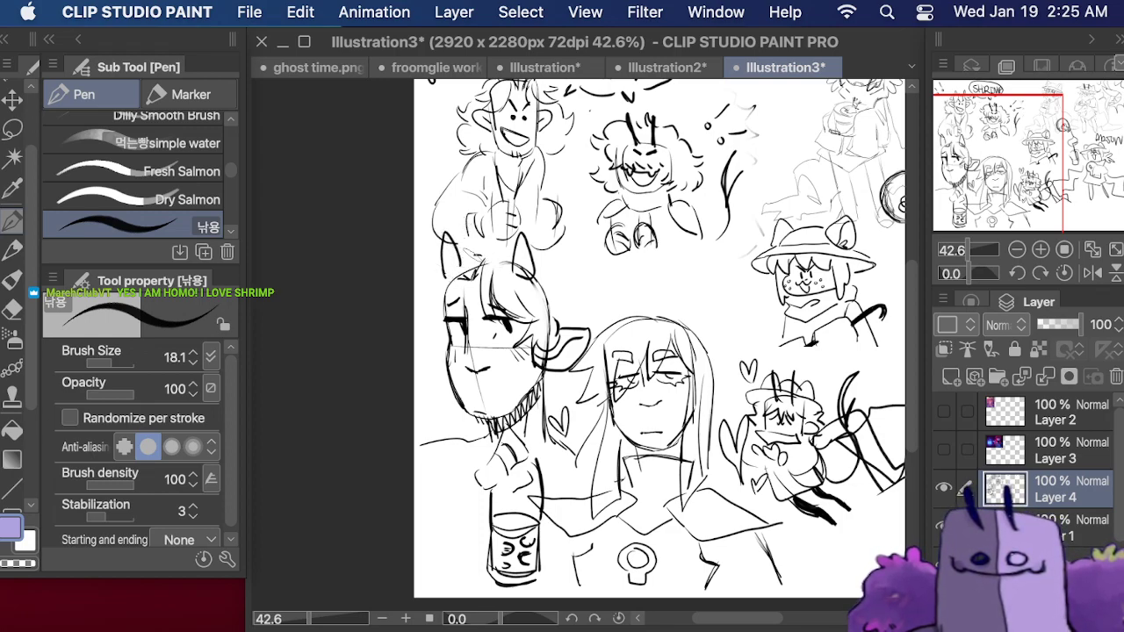
- Draw curly hair around both sides of the large horned head and extend the body lines below the shoulders
mouse_move(478, 259)
mouse_down()
mouse_move(509, 247)
mouse_move(569, 291)
mouse_move(565, 302)
mouse_move(591, 310)
mouse_move(610, 299)
mouse_move(598, 328)
mouse_move(608, 339)
mouse_up()
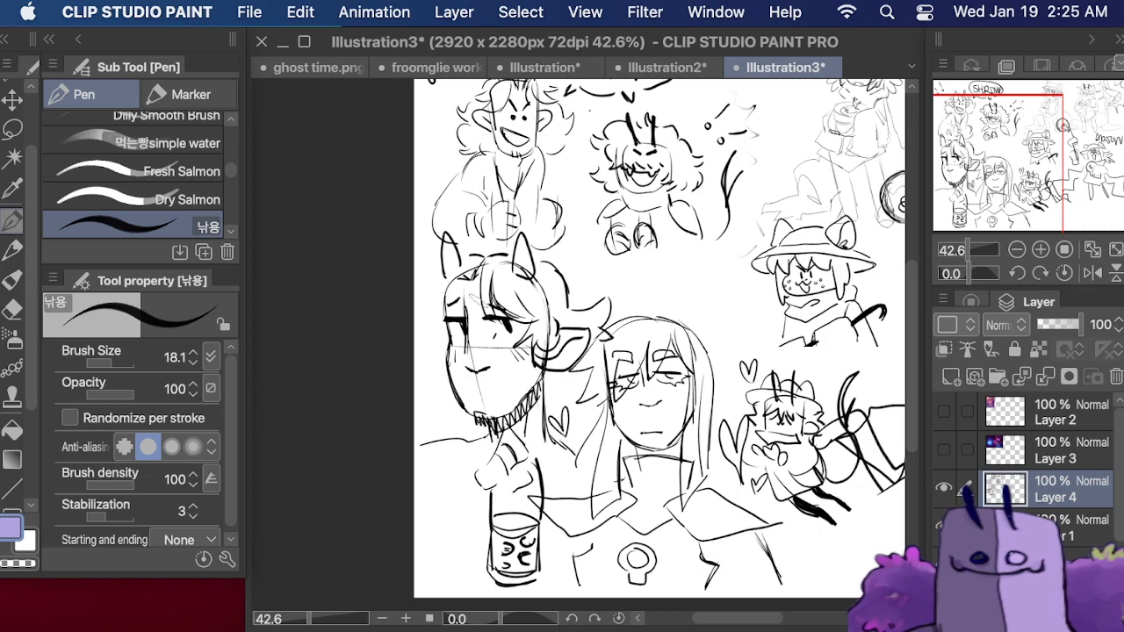
mouse_move(459, 269)
mouse_down()
mouse_move(413, 335)
mouse_move(402, 319)
mouse_up()
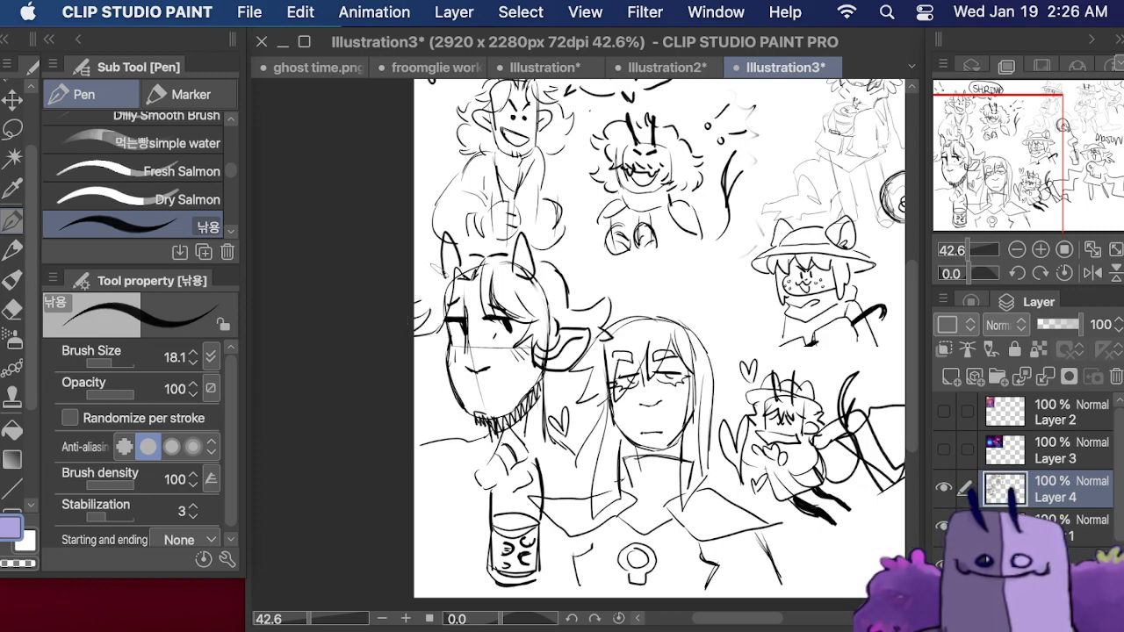
drag(432, 265, 425, 290)
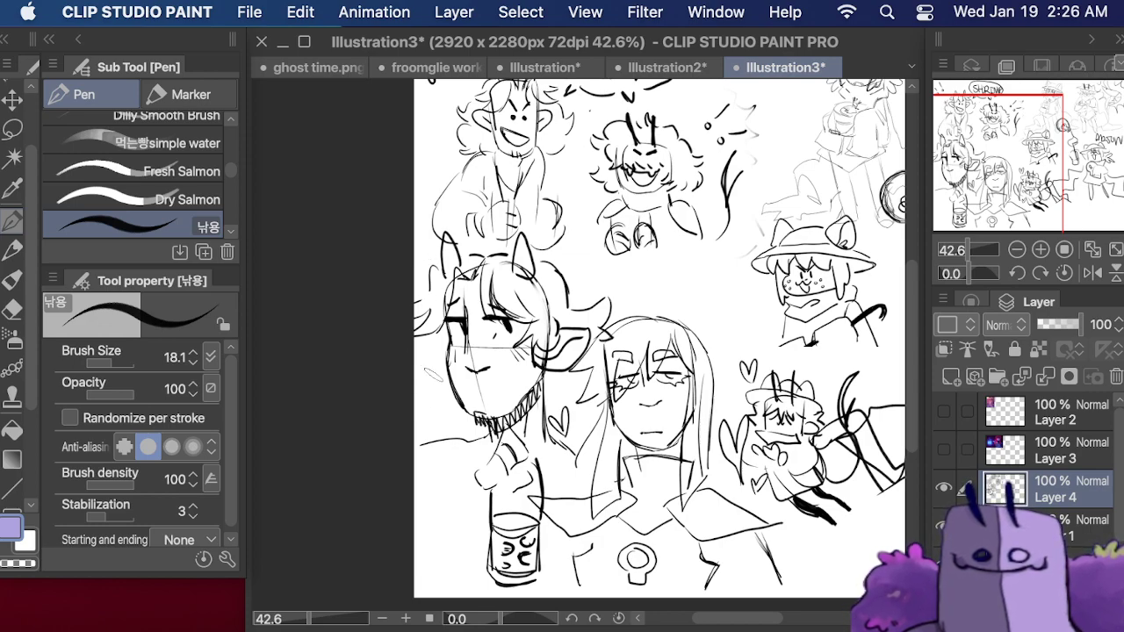
mouse_move(417, 334)
mouse_down()
mouse_move(403, 360)
mouse_move(440, 382)
mouse_move(417, 327)
mouse_move(412, 421)
mouse_move(436, 411)
mouse_move(503, 478)
mouse_move(462, 456)
mouse_move(458, 435)
mouse_move(465, 500)
mouse_up()
mouse_move(569, 455)
mouse_down()
mouse_move(548, 470)
mouse_move(558, 441)
mouse_up()
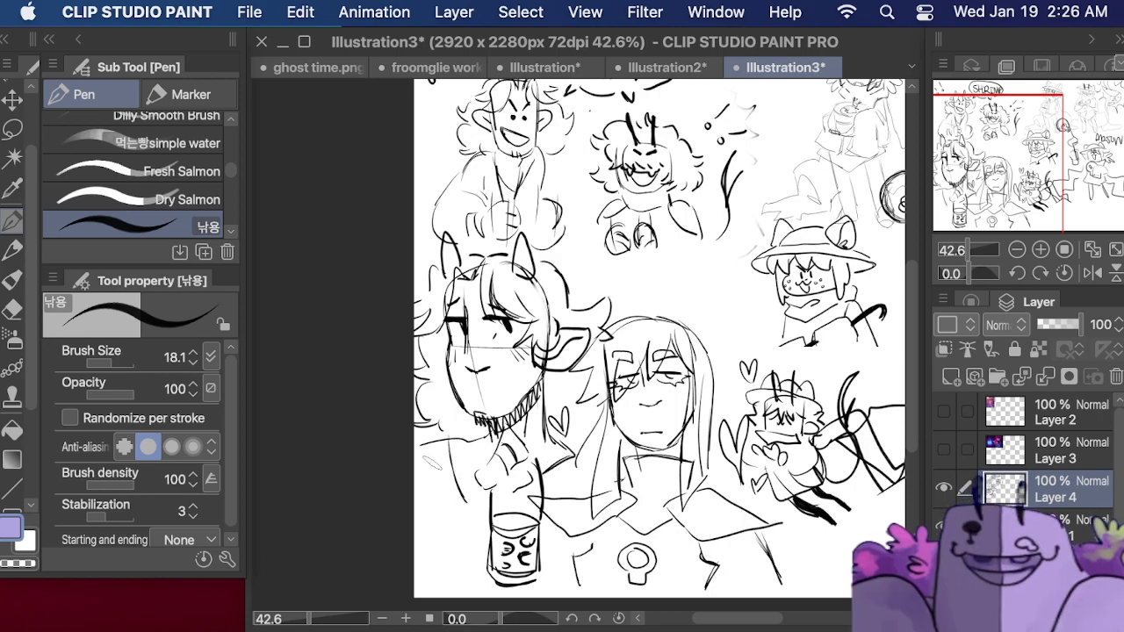
- Handwrite the label "lil bit of March" in the gap above the long-haired character's head
drag(581, 290, 600, 274)
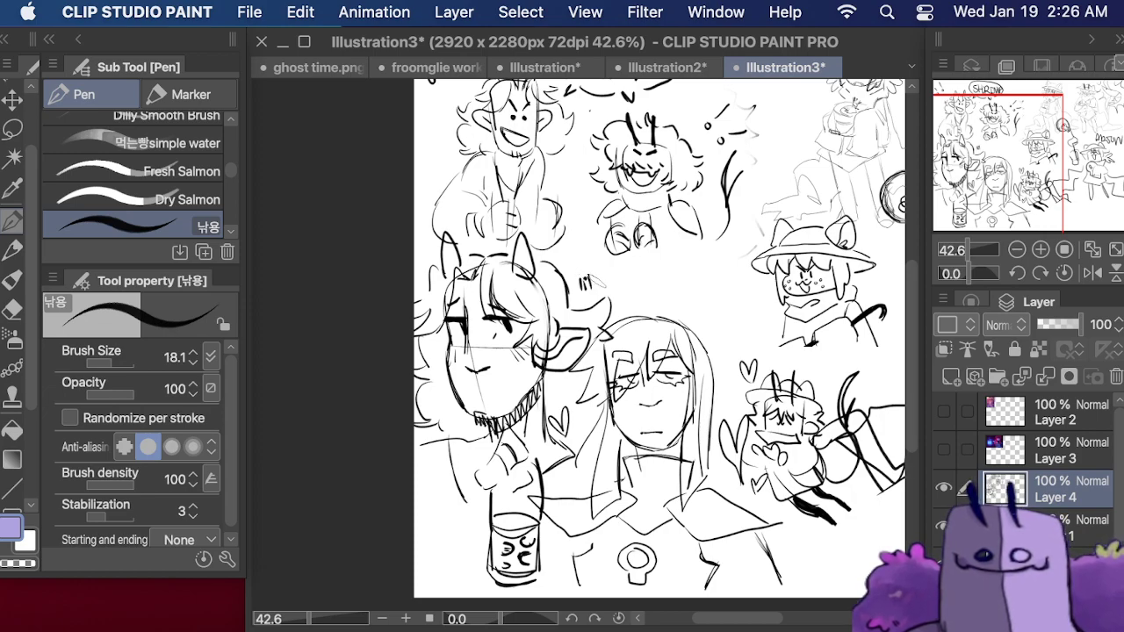
mouse_move(613, 269)
mouse_down()
mouse_move(644, 280)
mouse_move(649, 269)
mouse_move(628, 294)
mouse_move(652, 300)
mouse_move(688, 295)
mouse_up()
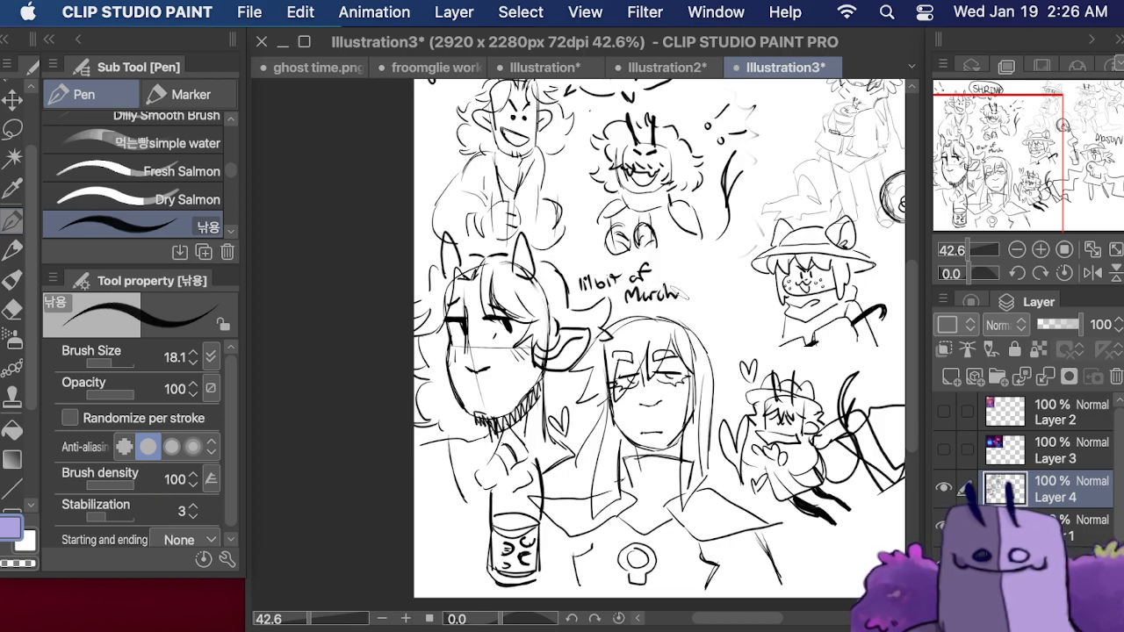
- Letter "VIOLENCE" diagonally beside the scarfed character in the cat-eared hat and enclose it in a rounded speech bubble
drag(1038, 140, 1048, 157)
drag(994, 225, 1038, 150)
drag(969, 248, 975, 239)
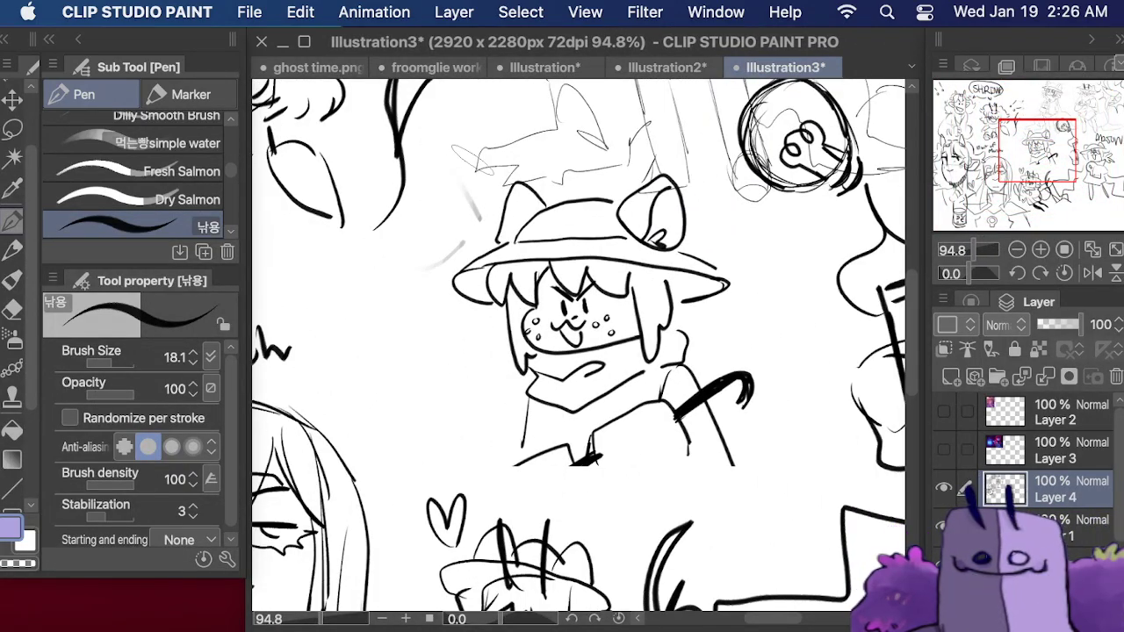
mouse_move(391, 411)
mouse_down()
mouse_move(413, 387)
mouse_move(430, 428)
mouse_up()
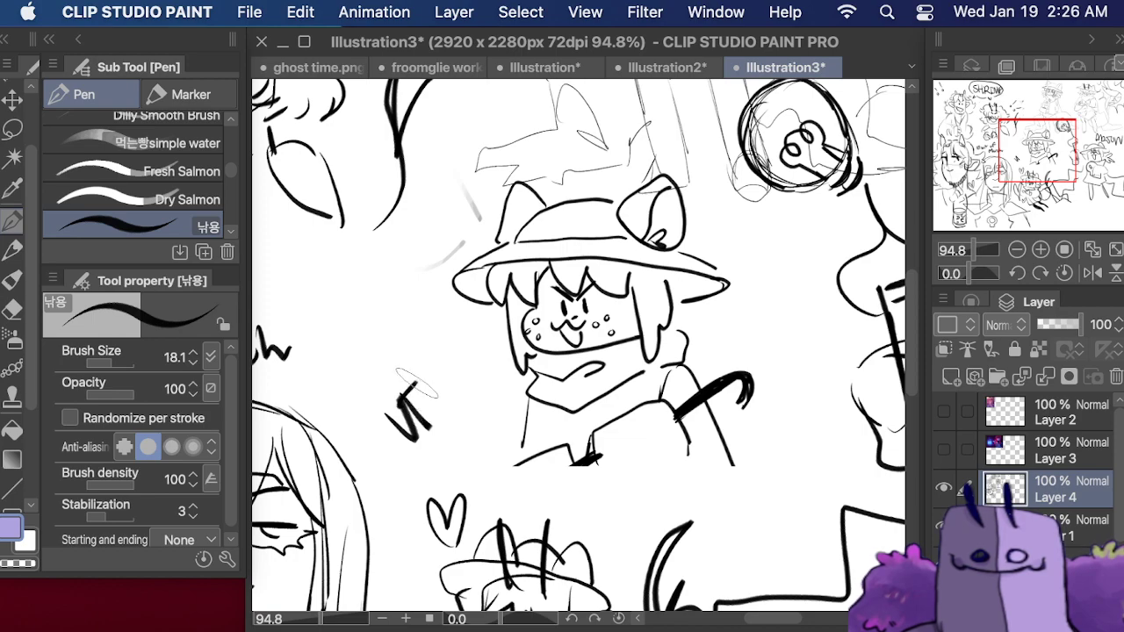
mouse_move(412, 386)
mouse_down()
mouse_move(421, 416)
mouse_move(420, 377)
mouse_move(457, 405)
mouse_up()
mouse_move(453, 352)
mouse_down()
mouse_move(479, 397)
mouse_move(470, 338)
mouse_up()
drag(461, 338, 492, 334)
mouse_move(465, 360)
mouse_down()
mouse_move(478, 314)
mouse_move(527, 316)
mouse_up()
mouse_move(452, 303)
mouse_down()
mouse_move(412, 309)
mouse_move(527, 369)
mouse_up()
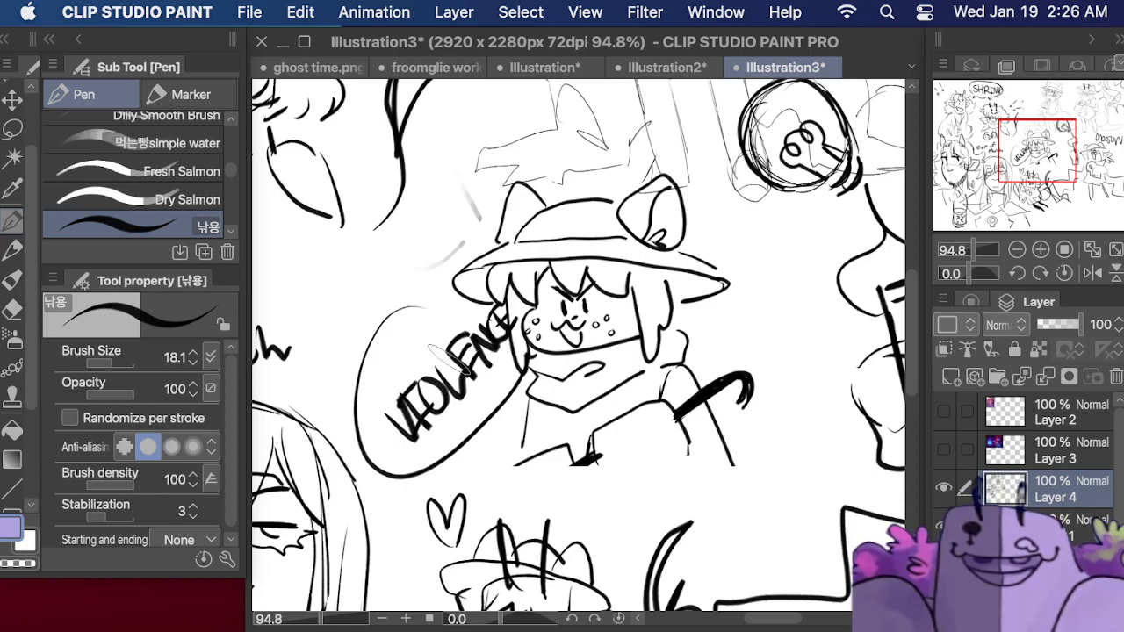
drag(974, 250, 967, 248)
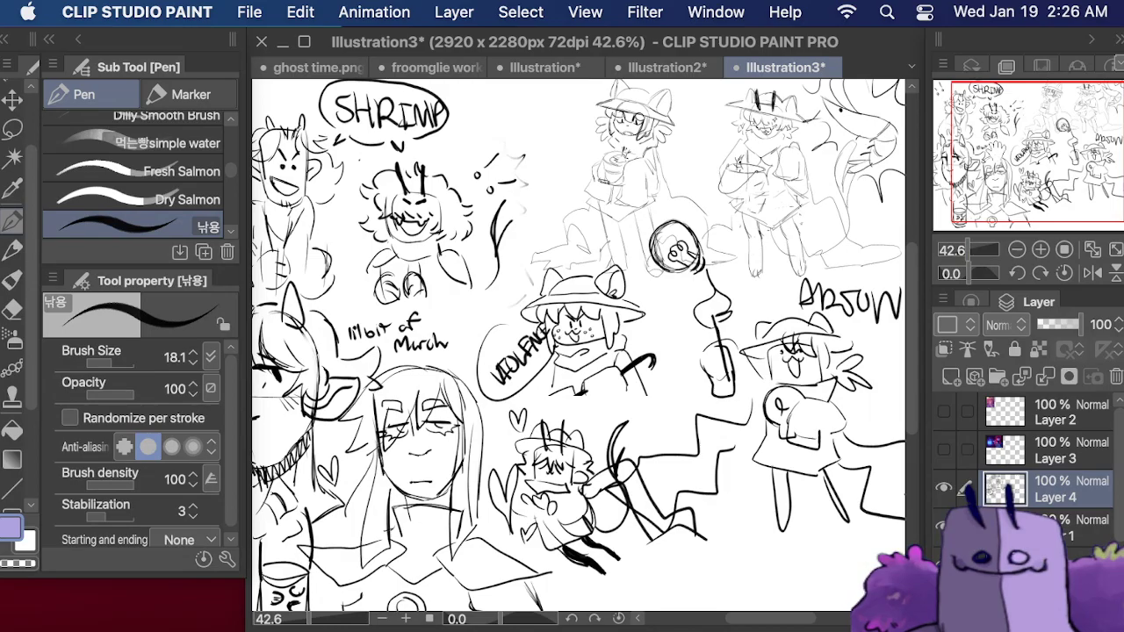
mouse_move(1038, 151)
mouse_down()
mouse_move(1001, 143)
mouse_move(1029, 163)
mouse_up()
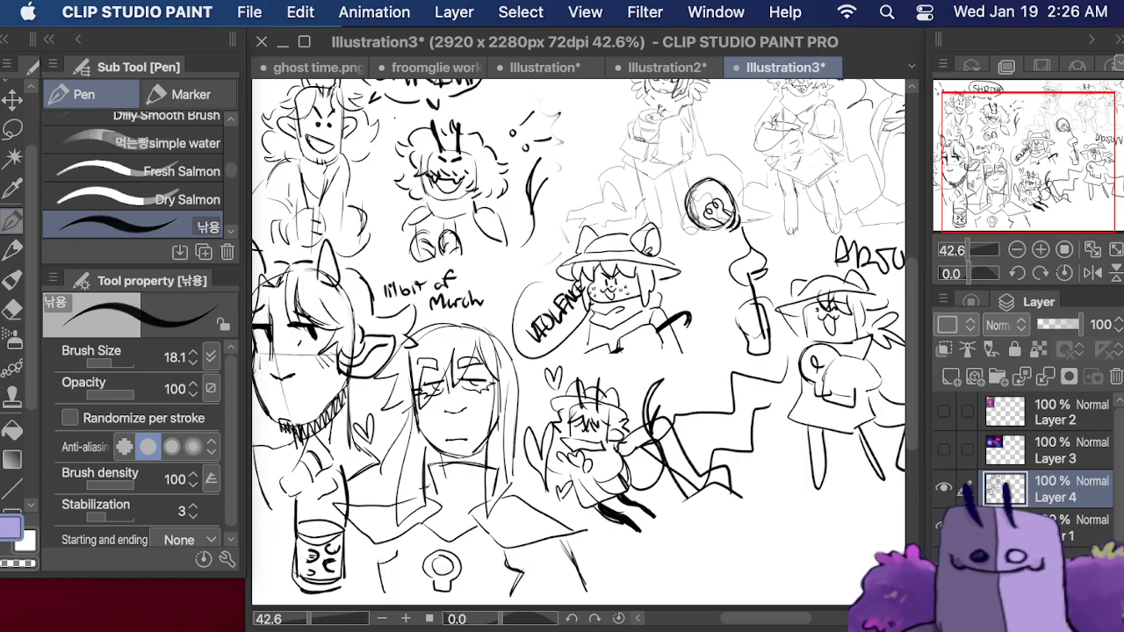
drag(996, 153, 997, 155)
scroll(577, 342, right, 5)
scroll(577, 343, down, 2)
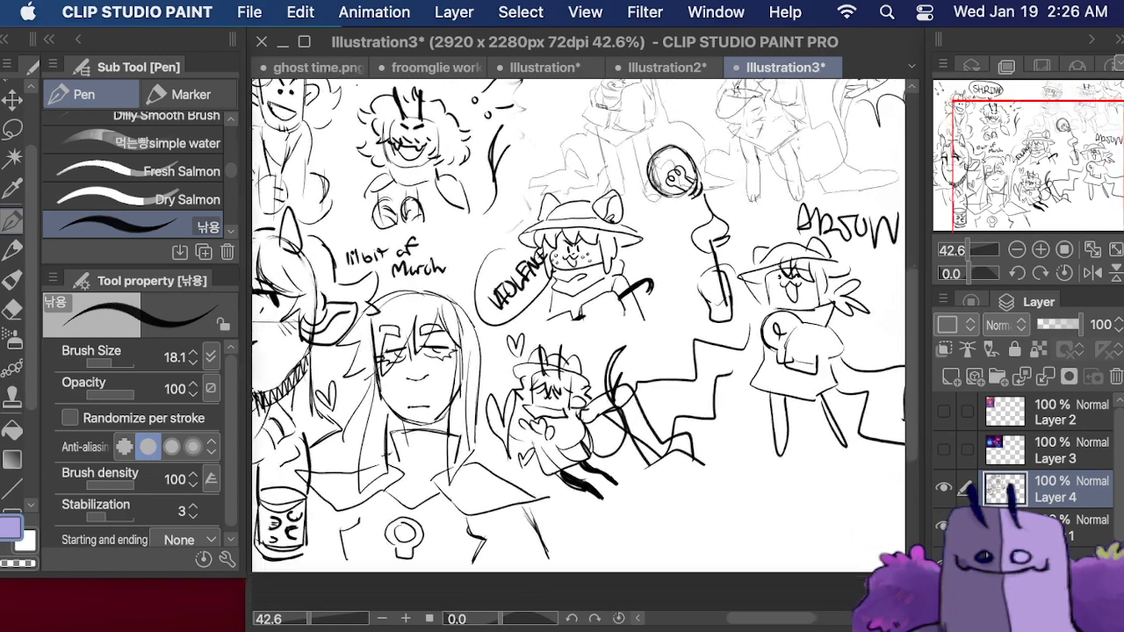
drag(694, 367, 717, 416)
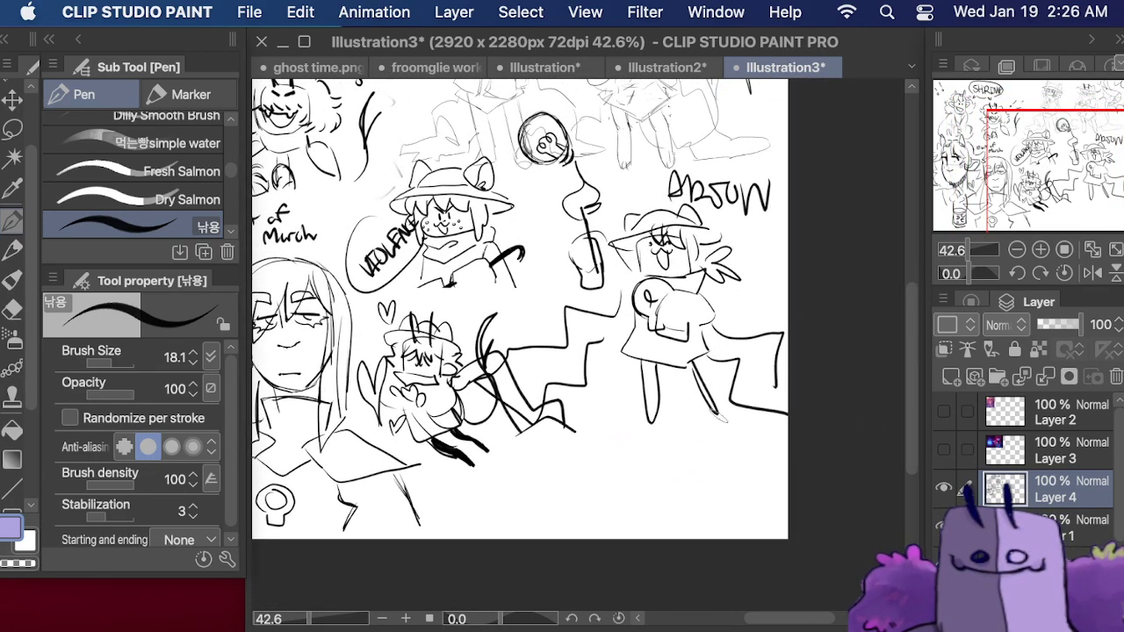
drag(974, 130, 1056, 194)
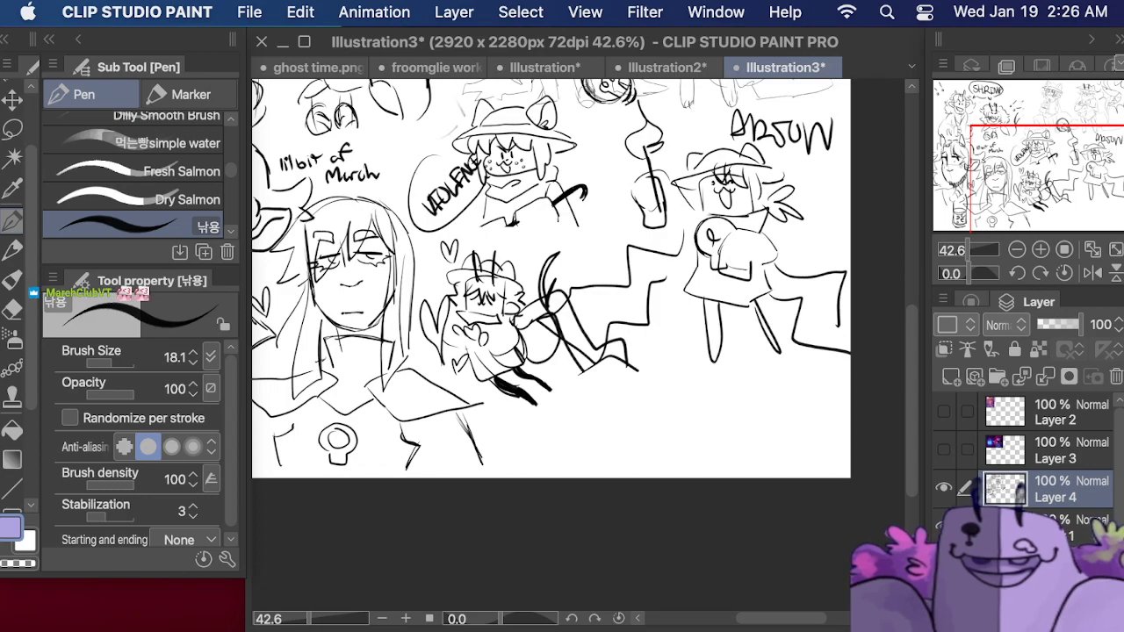
- Paste the copied reference image of the purple winged character onto the sketch page as a new layer
key(Tab)
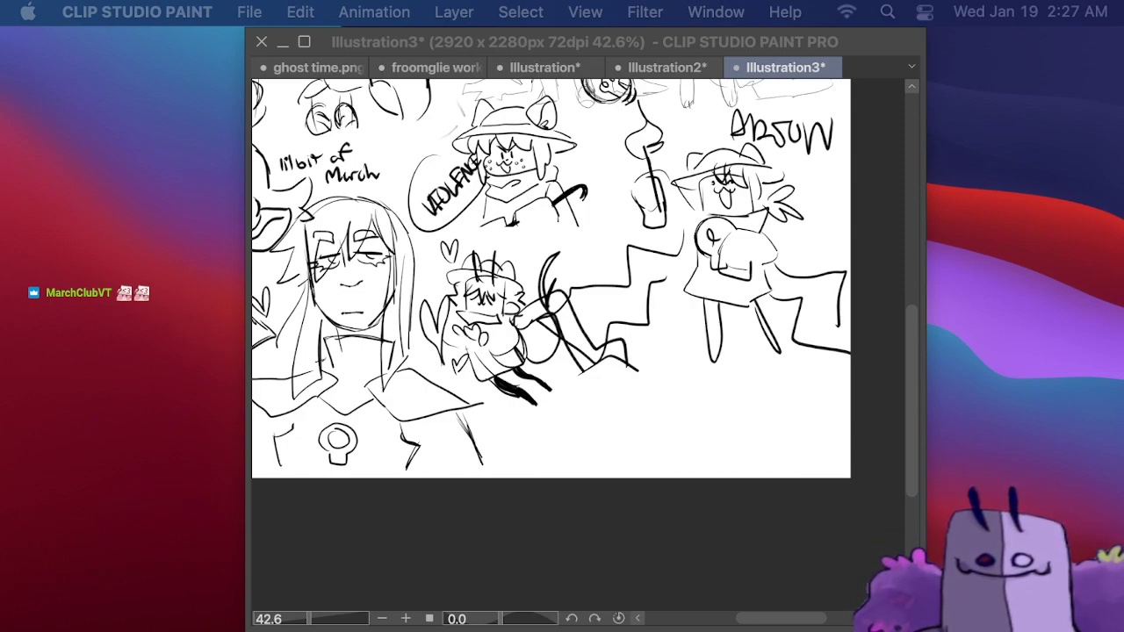
key(Tab)
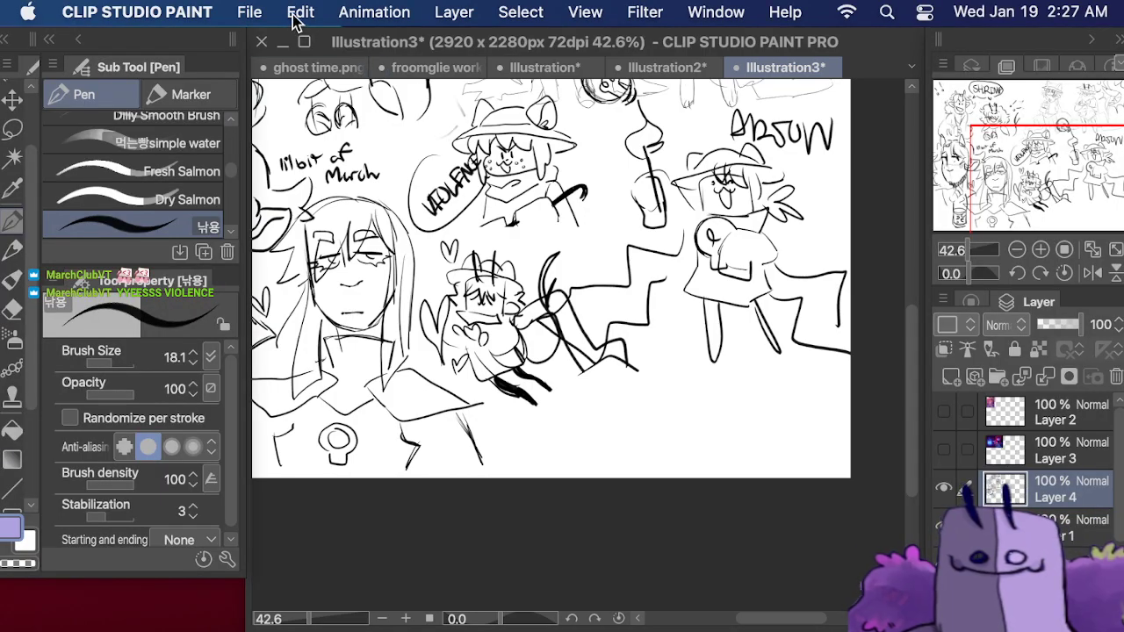
click(298, 14)
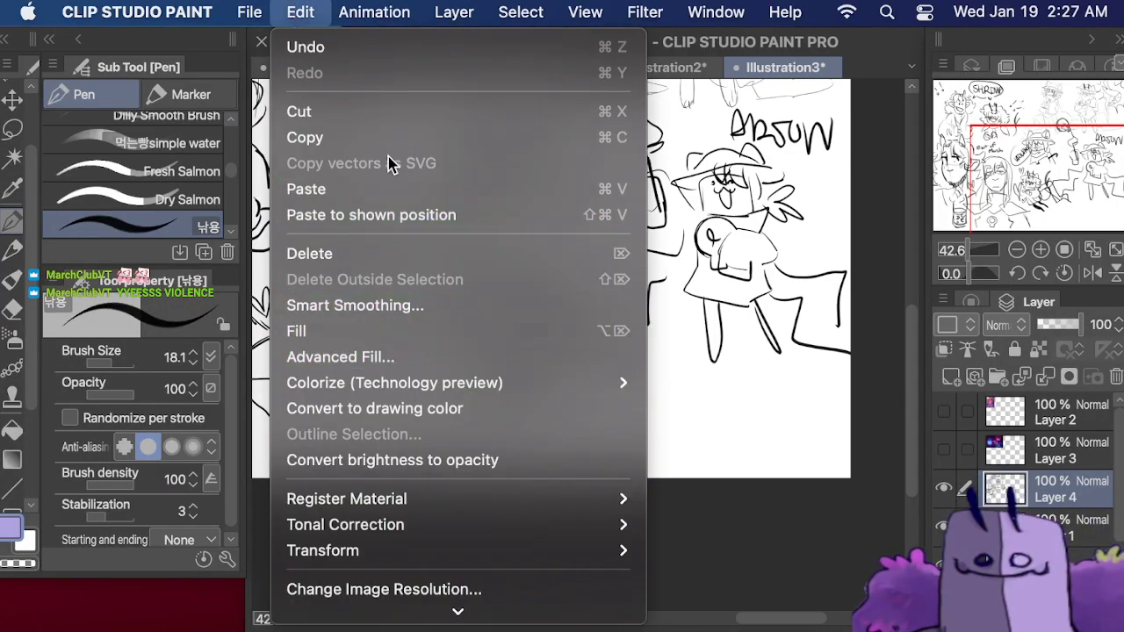
click(386, 189)
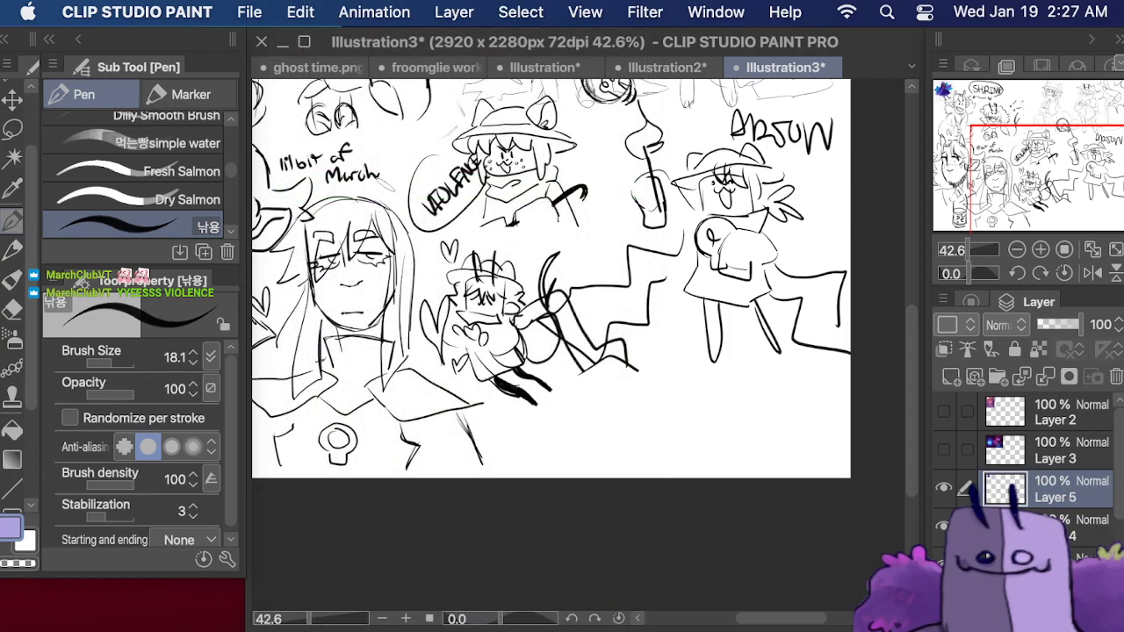
- Examine the pasted winged-character reference up close and survey the sketch page for free space
scroll(536, 268, up, 4)
scroll(536, 268, down, 5)
scroll(562, 266, left, 5)
scroll(562, 266, up, 4)
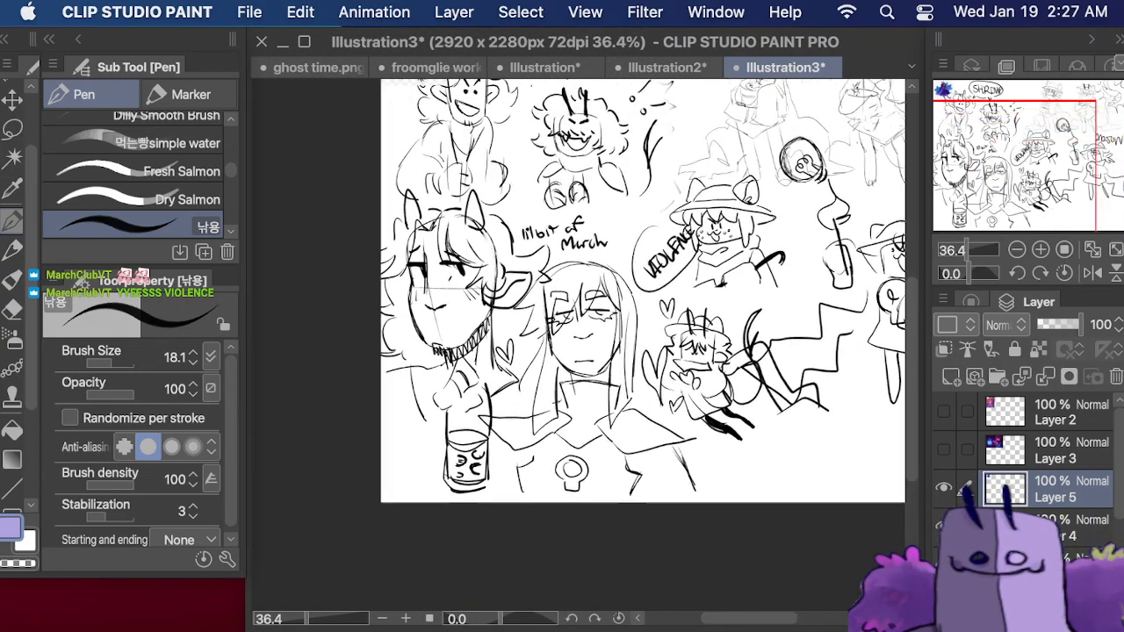
scroll(777, 175, up, 6)
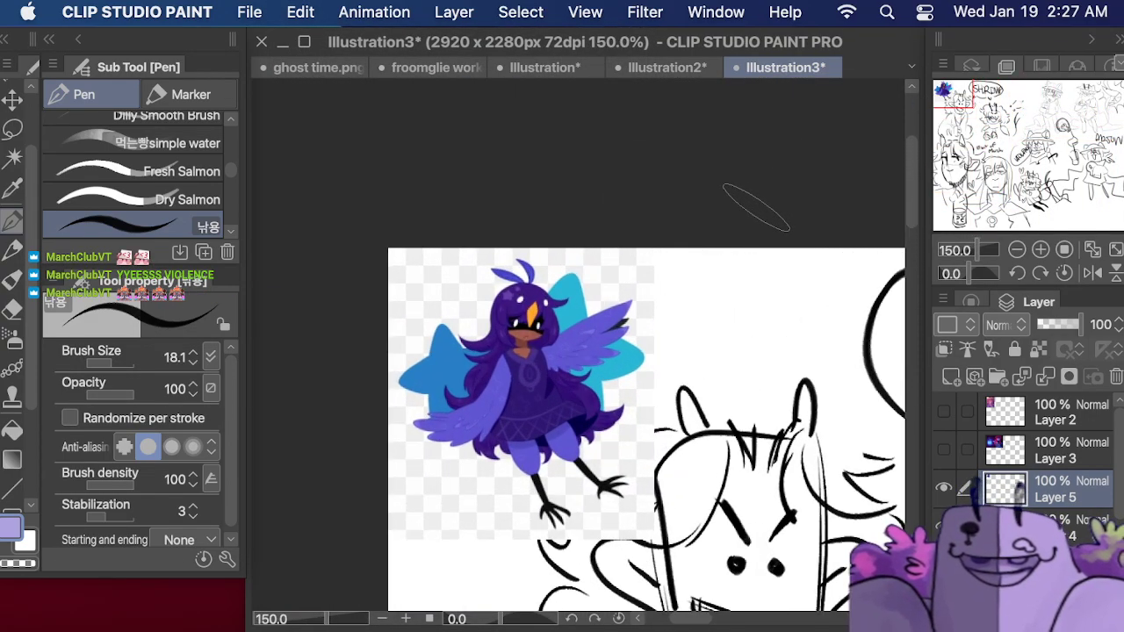
scroll(755, 208, down, 6)
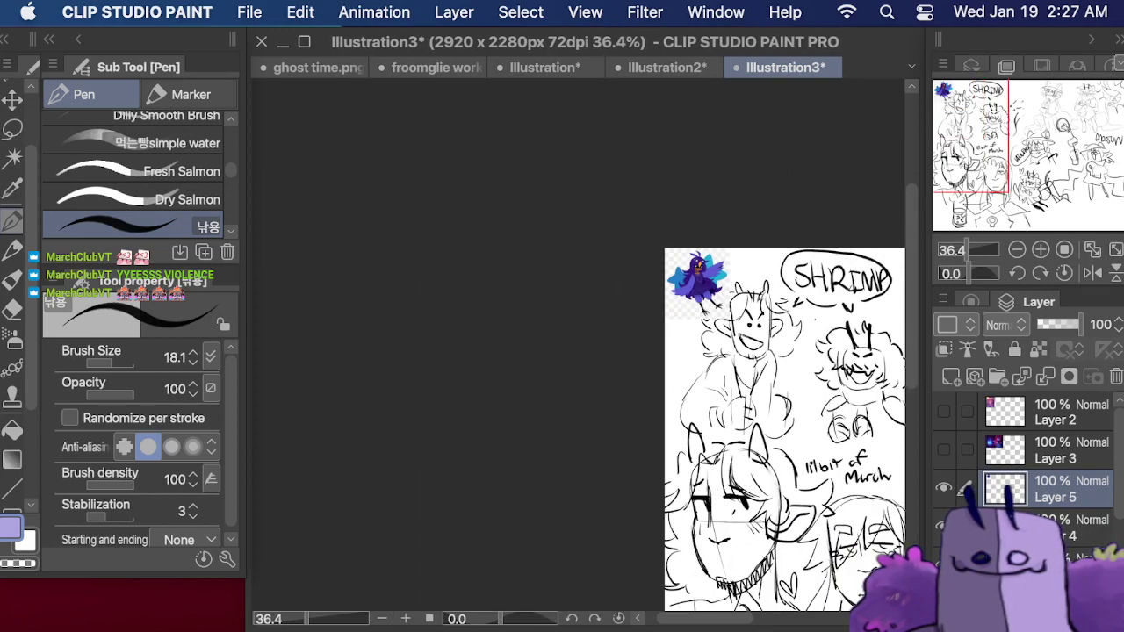
scroll(579, 343, right, 5)
scroll(580, 342, down, 3)
scroll(579, 342, up, 1)
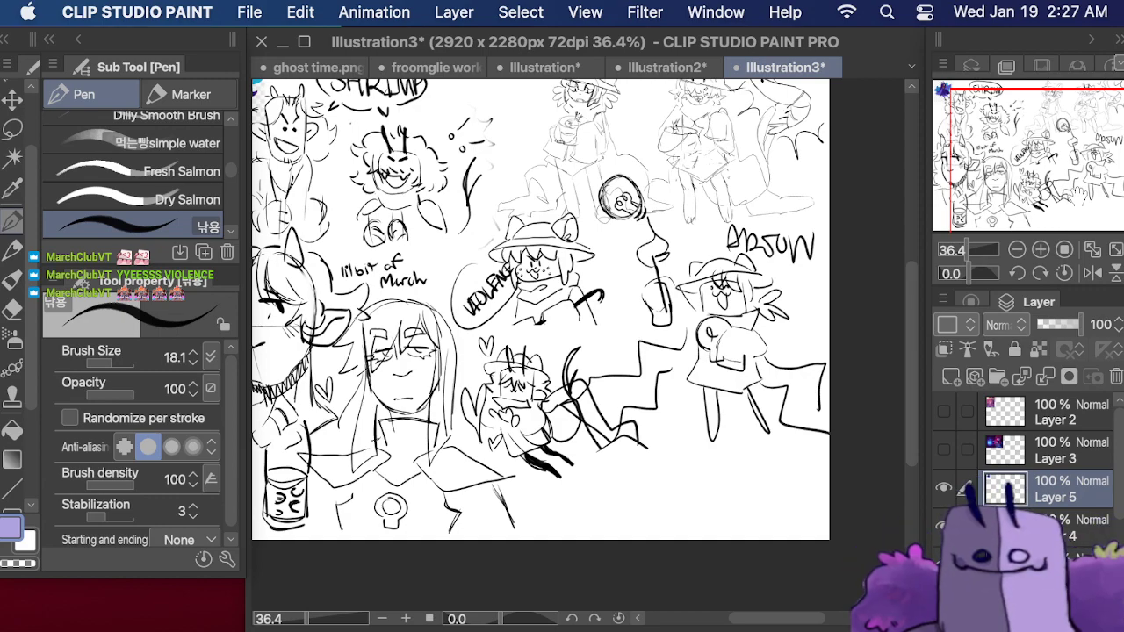
scroll(540, 307, up, 3)
scroll(540, 307, left, 3)
scroll(579, 351, down, 3)
scroll(579, 352, right, 4)
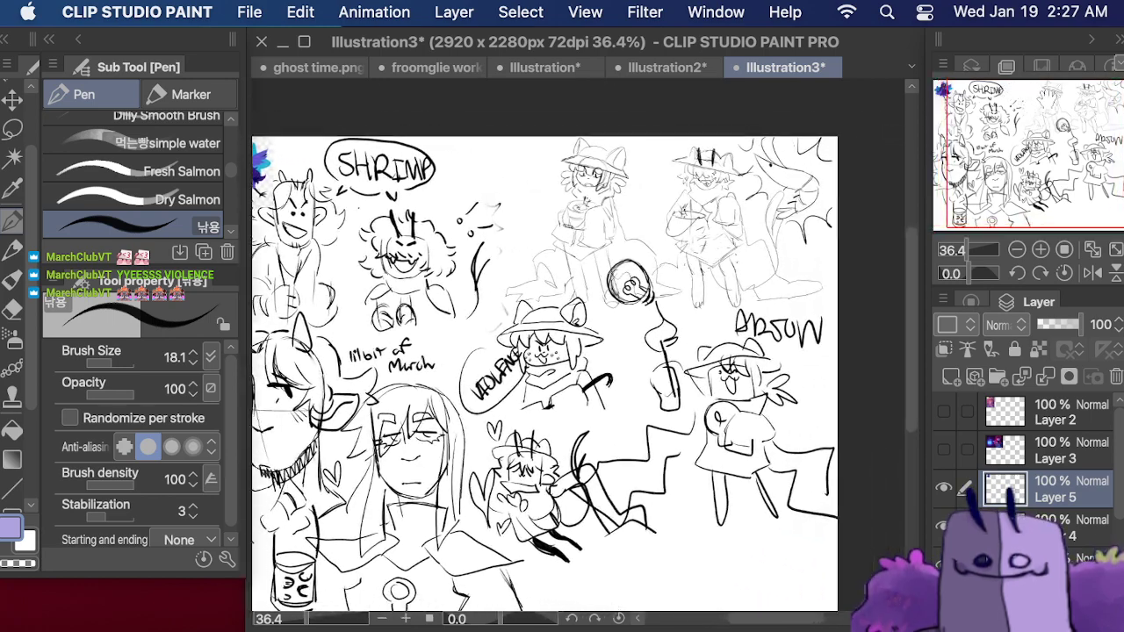
scroll(532, 338, down, 2)
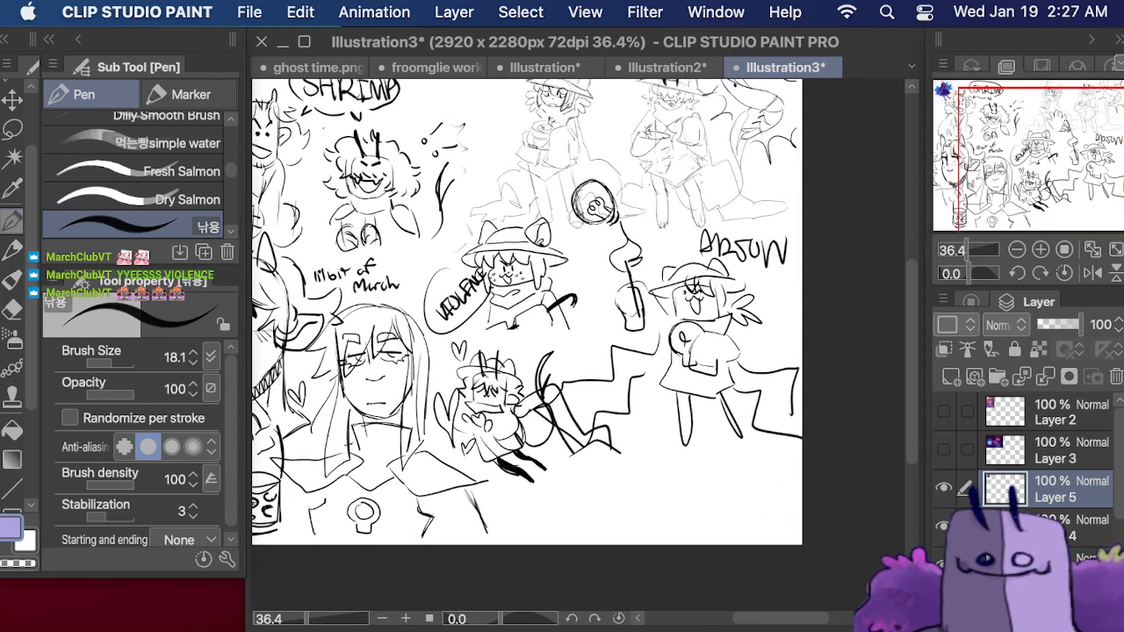
- Delete the hidden Layer 2 and Layer 3, and add a new empty layer directly above Layer 4
scroll(1036, 430, down, 2)
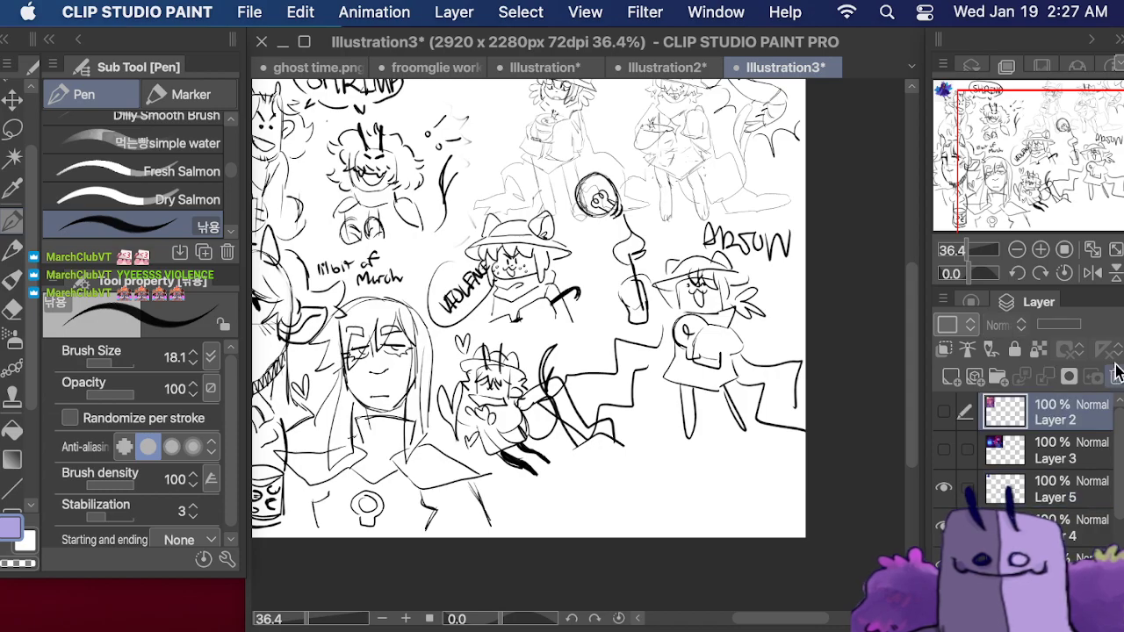
click(1064, 443)
click(951, 376)
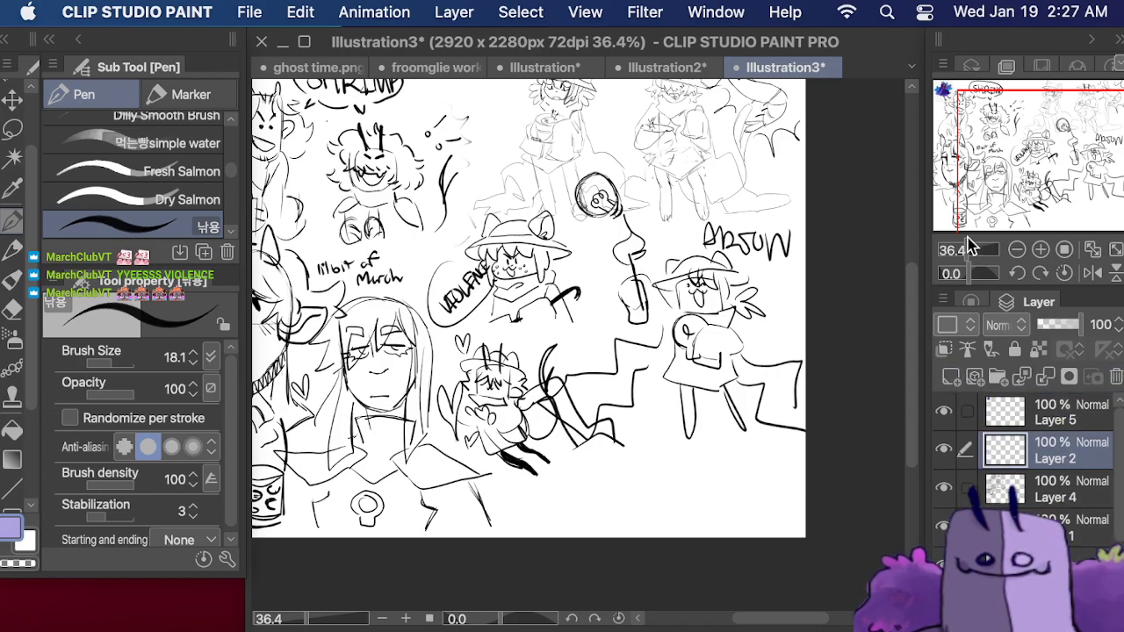
- Sketch a round head in the empty area below the "ARSON" figure, with a narrow pointed beak inside it
drag(984, 147, 1010, 146)
scroll(487, 308, right, 2)
scroll(486, 307, down, 1)
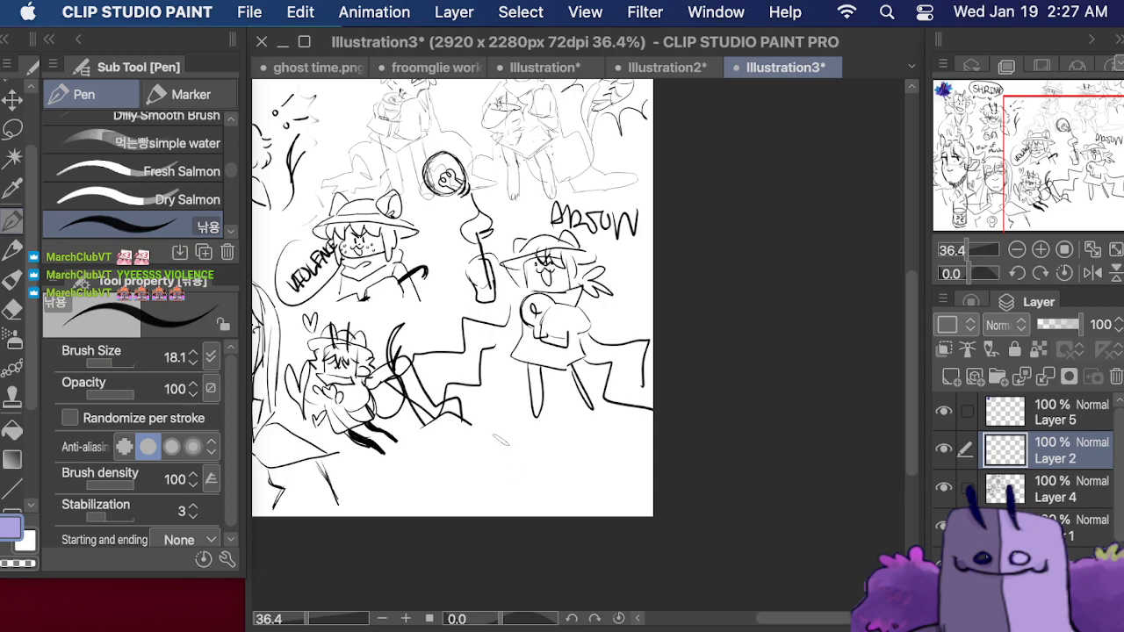
mouse_move(501, 429)
mouse_down()
mouse_move(498, 461)
mouse_move(525, 424)
mouse_move(537, 462)
mouse_move(525, 474)
mouse_move(539, 458)
mouse_up()
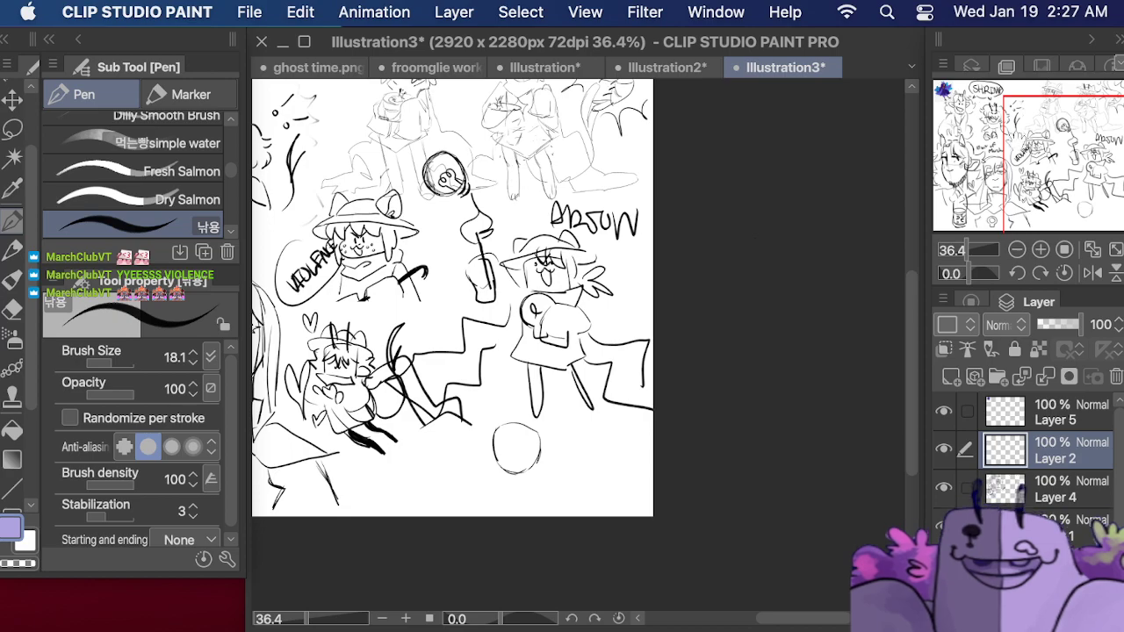
scroll(579, 342, left, 6)
scroll(580, 342, up, 3)
scroll(579, 342, right, 4)
scroll(579, 343, down, 2)
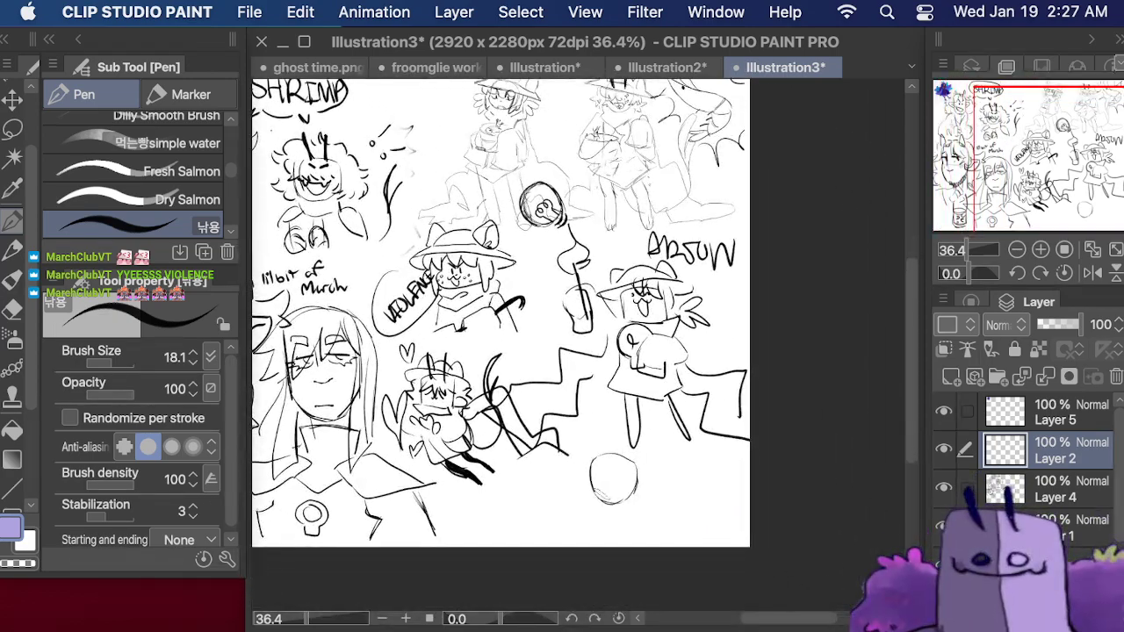
drag(603, 475, 611, 486)
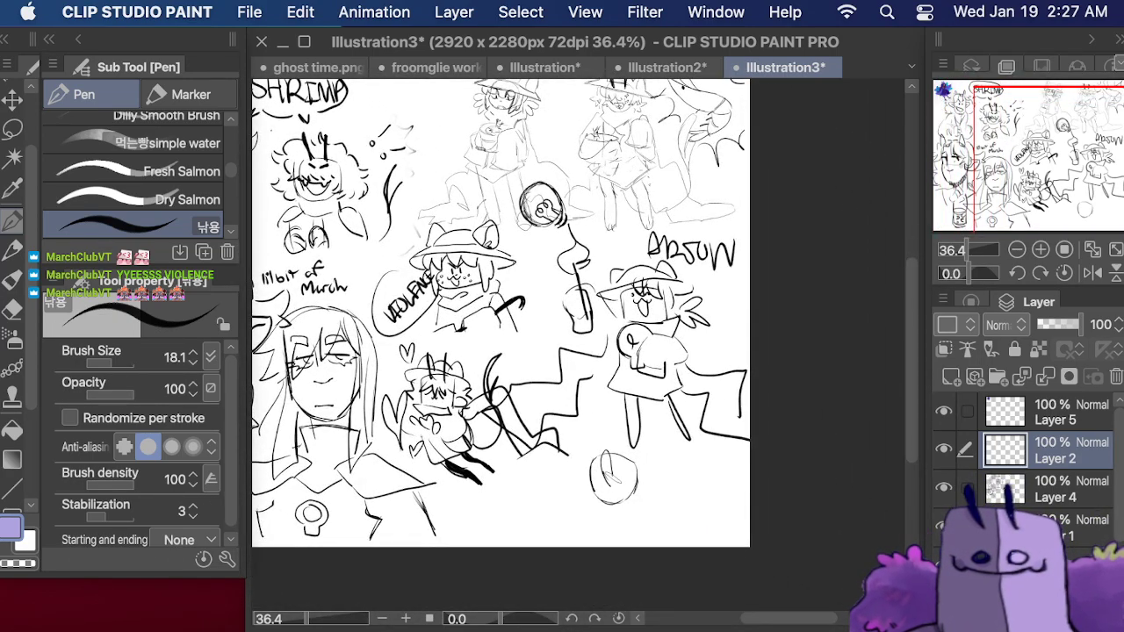
- Draw two solid black eyes on either side of the beak, with short curved hair strokes at the head's right edge
scroll(579, 343, left, 4)
scroll(580, 342, up, 2)
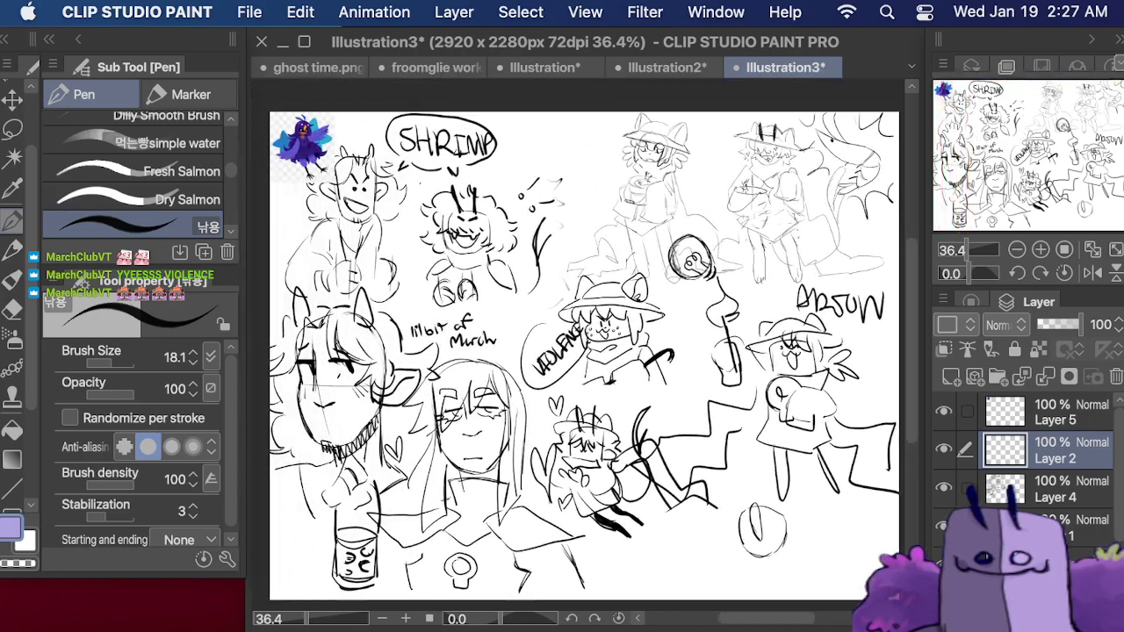
scroll(579, 342, right, 3)
scroll(580, 342, down, 2)
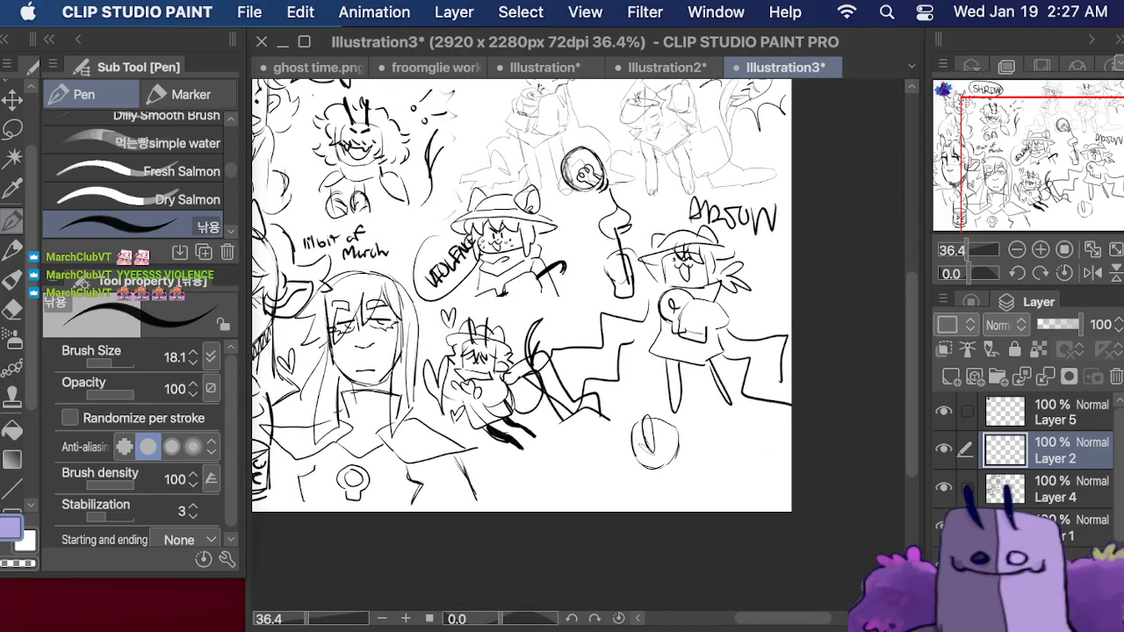
drag(1032, 155, 924, 87)
mouse_move(969, 249)
mouse_down()
mouse_move(982, 252)
mouse_move(971, 246)
mouse_up()
drag(974, 153, 1119, 254)
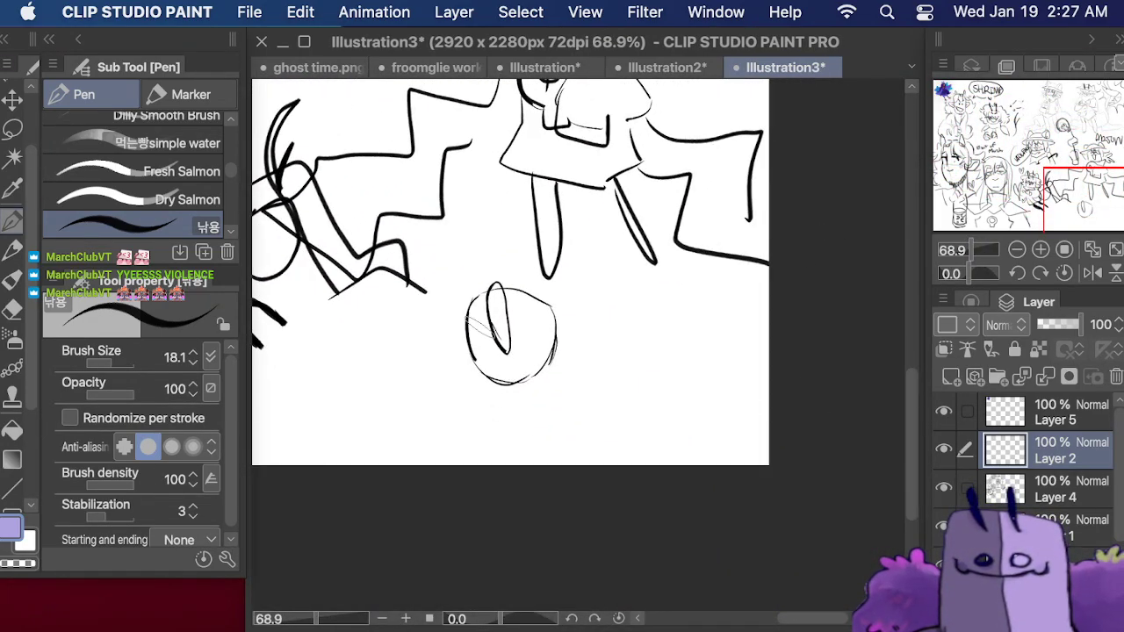
mouse_move(486, 323)
mouse_down()
mouse_move(521, 314)
mouse_move(512, 310)
mouse_move(538, 327)
mouse_move(534, 360)
mouse_move(556, 334)
mouse_move(531, 376)
mouse_up()
mouse_move(532, 315)
mouse_down()
mouse_move(570, 350)
mouse_move(543, 354)
mouse_up()
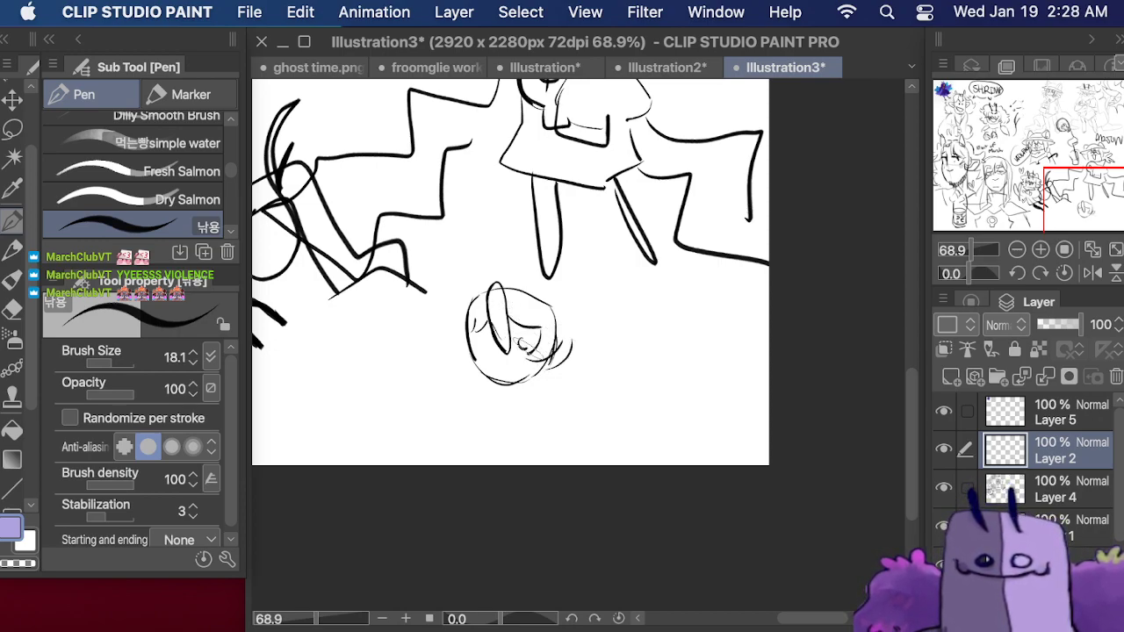
mouse_move(481, 336)
mouse_down()
mouse_move(474, 360)
mouse_move(527, 362)
mouse_up()
mouse_move(502, 320)
mouse_down()
mouse_move(543, 362)
mouse_move(527, 355)
mouse_move(549, 343)
mouse_up()
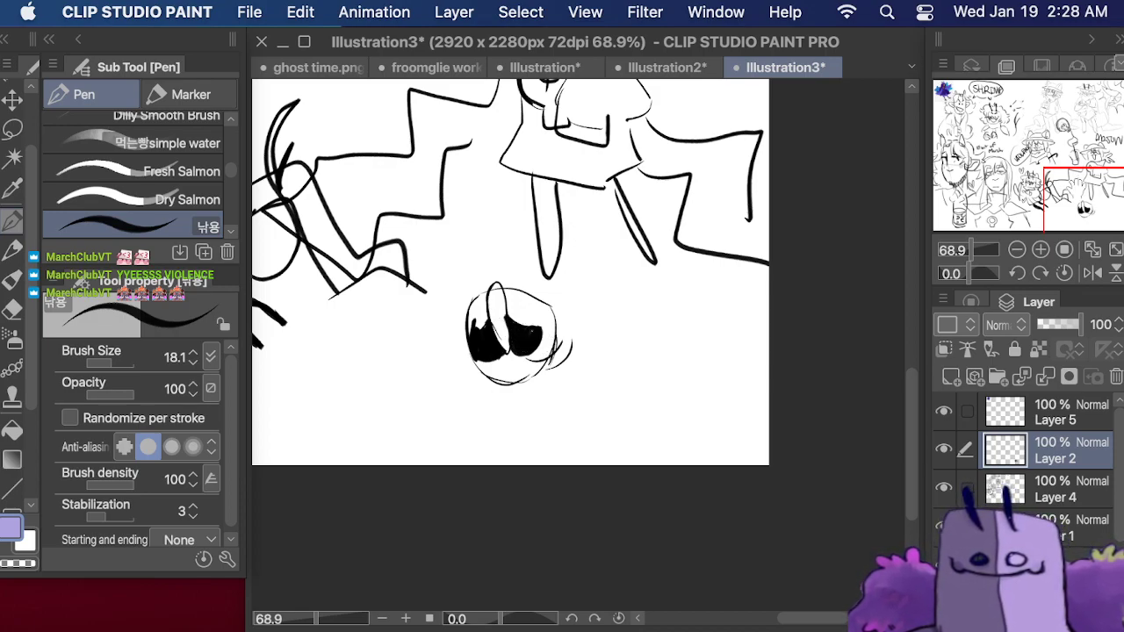
- Draw the hair arching over the head with flicked strands on the left, two pointed feathers at upper right and a small forehead oval
mouse_move(1077, 188)
mouse_down()
mouse_move(938, 91)
mouse_move(1023, 167)
mouse_up()
mouse_move(661, 385)
mouse_down()
mouse_move(728, 340)
mouse_move(752, 376)
mouse_up()
drag(708, 347, 780, 395)
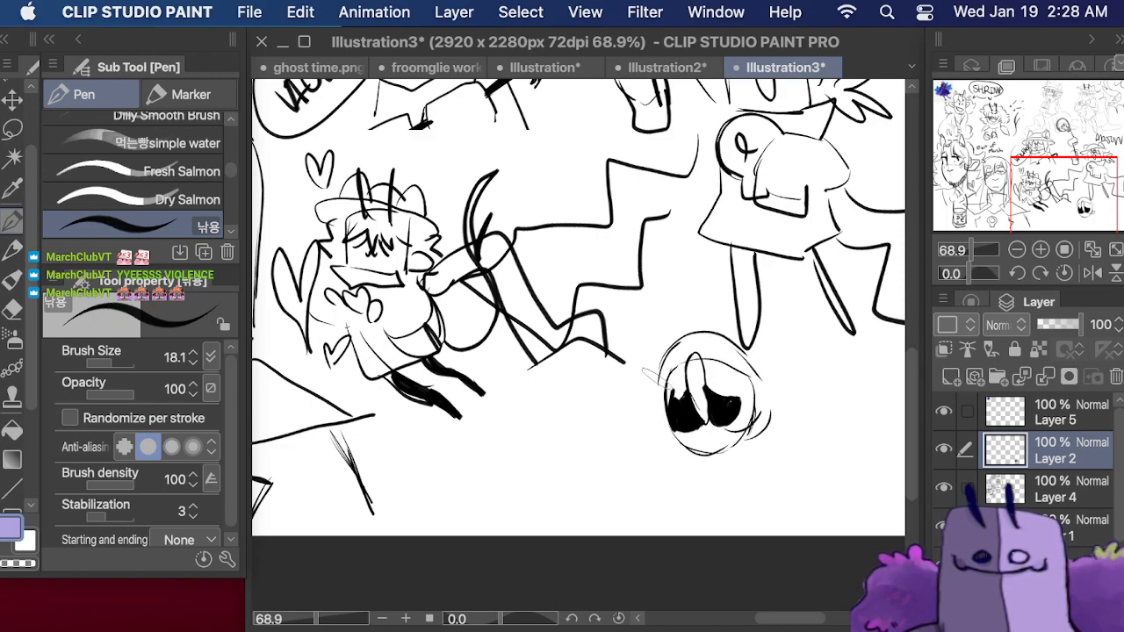
mouse_move(659, 382)
mouse_down()
mouse_move(642, 407)
mouse_move(622, 387)
mouse_move(633, 417)
mouse_move(664, 430)
mouse_move(617, 395)
mouse_move(660, 436)
mouse_up()
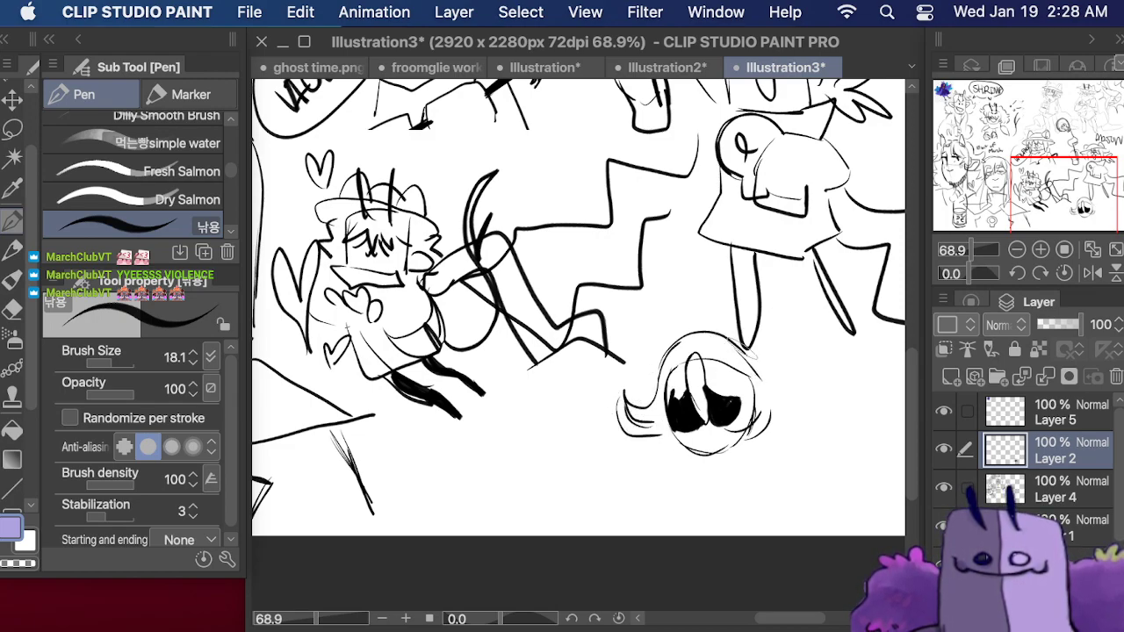
mouse_move(762, 380)
mouse_down()
mouse_move(757, 349)
mouse_move(769, 282)
mouse_move(769, 380)
mouse_move(797, 298)
mouse_up()
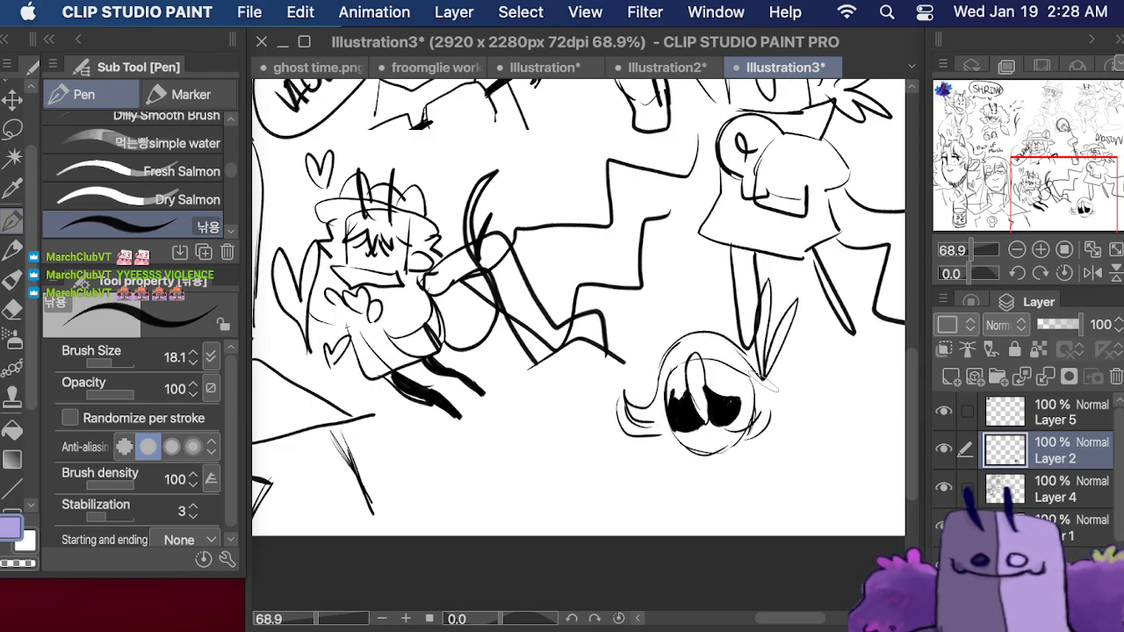
drag(730, 379, 729, 374)
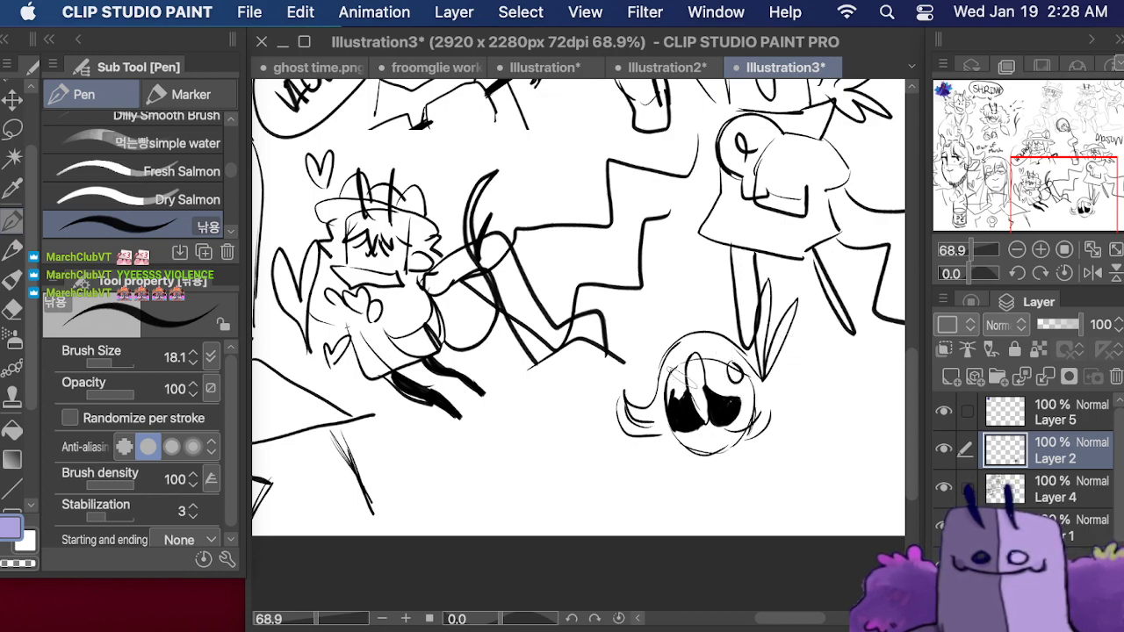
- Replace the last stroke with a second small forehead oval beside the beak, and erase a round white highlight in each black eye
key(super+z)
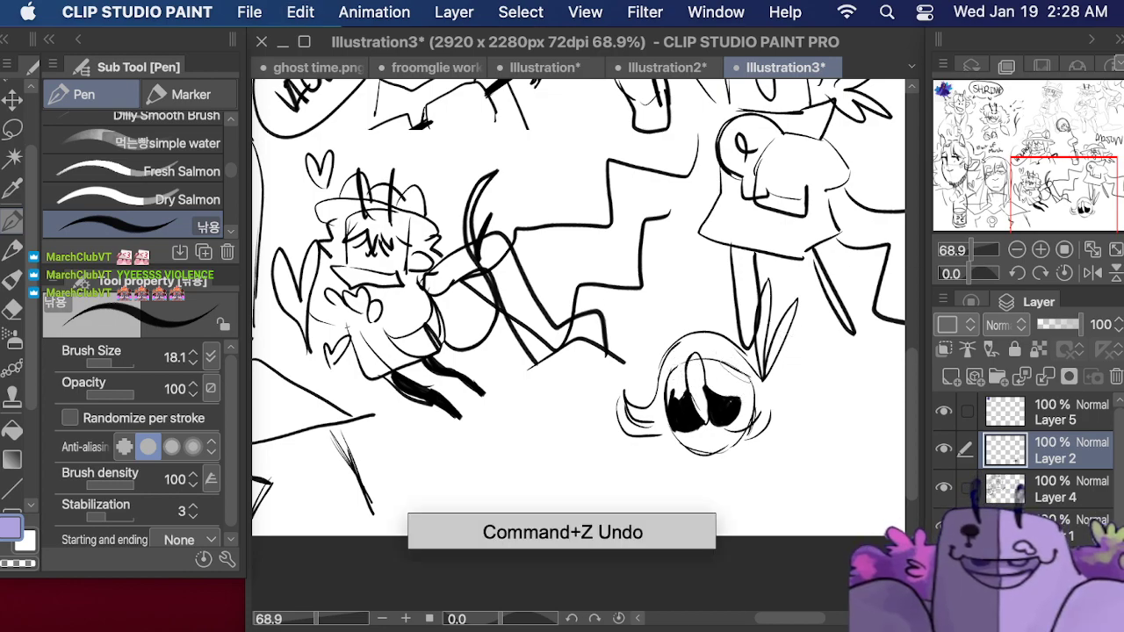
mouse_move(731, 367)
mouse_down()
mouse_move(732, 377)
mouse_move(674, 390)
mouse_move(671, 369)
mouse_up()
key(e)
click(103, 366)
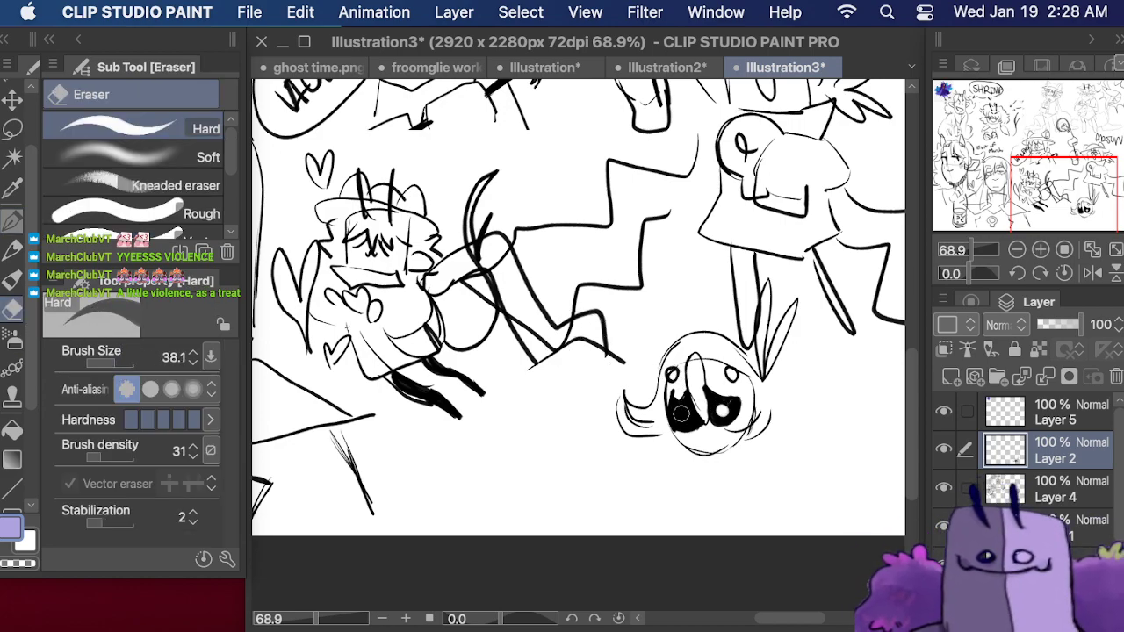
key(p)
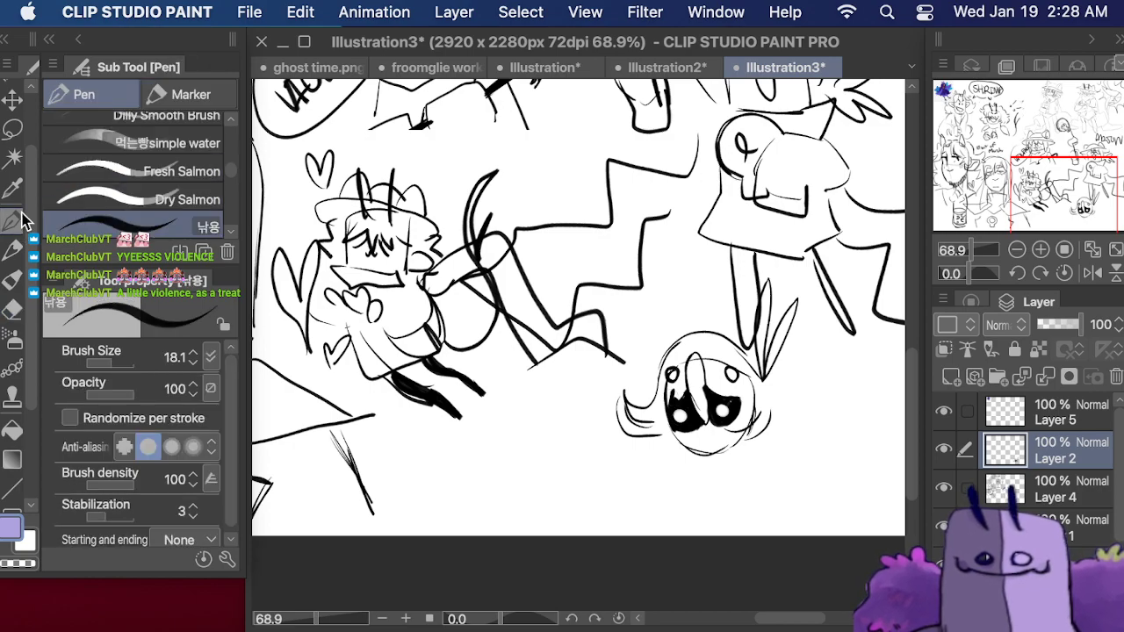
drag(698, 437, 715, 434)
key(cmd+z)
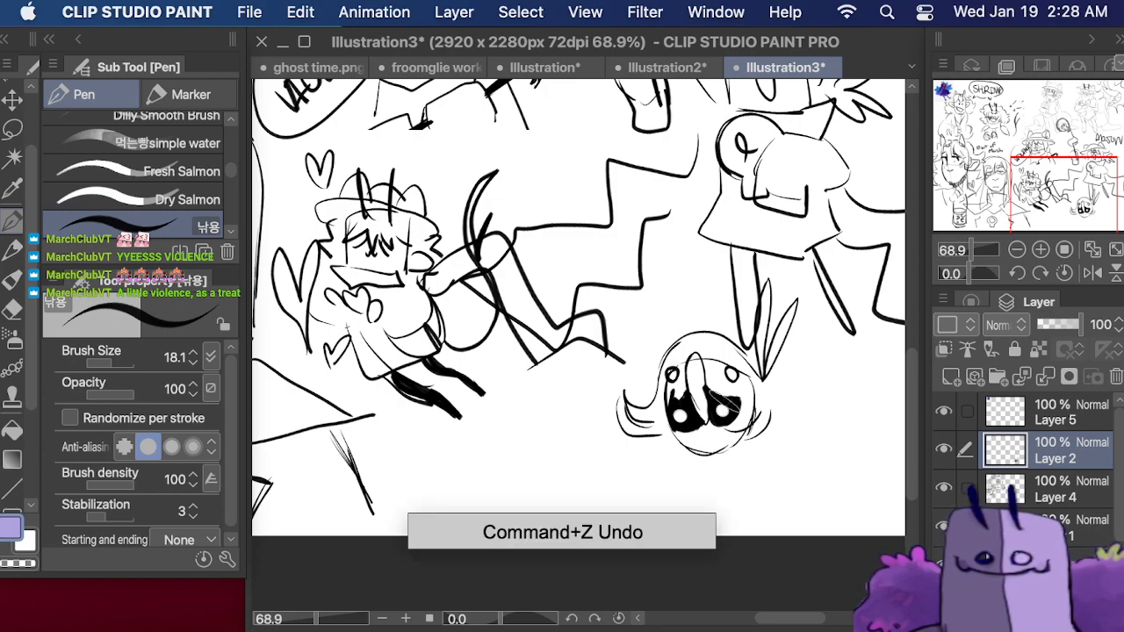
drag(694, 438, 710, 437)
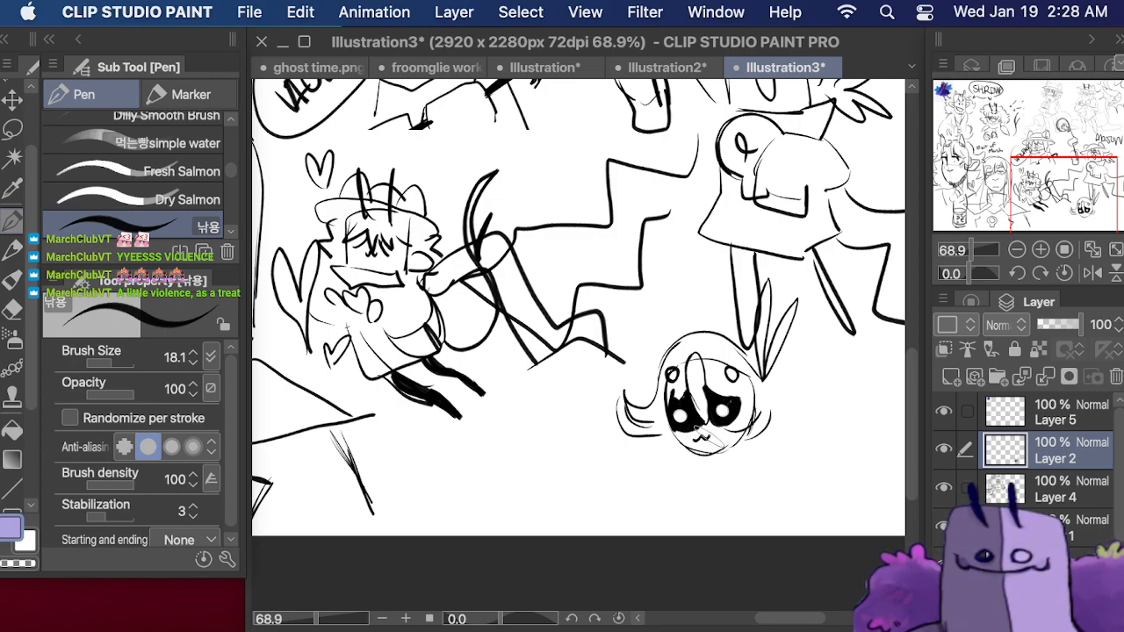
key(cmd+z)
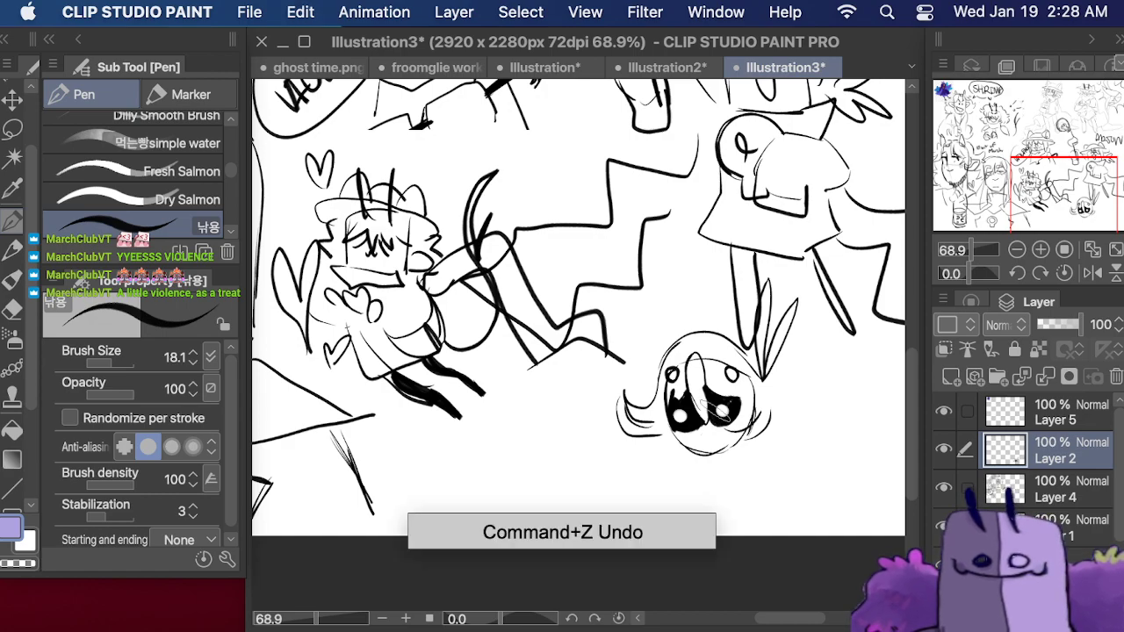
- Erase the top arc of the beaked head, redraw it lower, and add a small pointed mouth beneath the beak
click(12, 310)
mouse_move(660, 361)
mouse_down()
mouse_move(698, 334)
mouse_move(662, 350)
mouse_move(738, 341)
mouse_up()
click(11, 220)
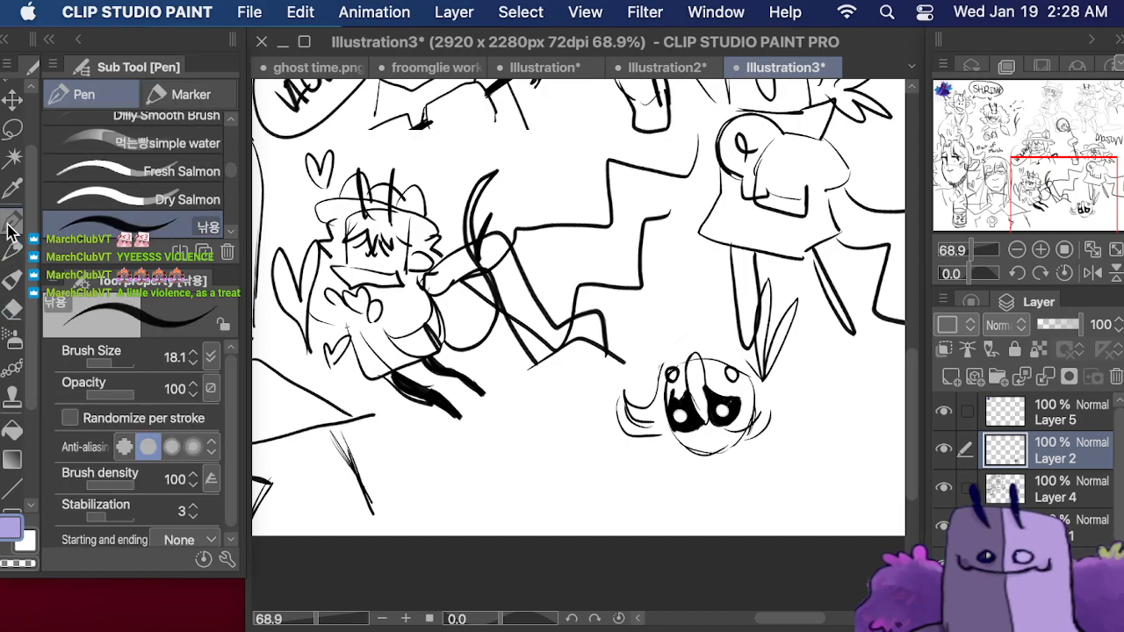
mouse_move(660, 379)
mouse_down()
mouse_move(668, 341)
mouse_move(684, 353)
mouse_move(715, 342)
mouse_move(689, 339)
mouse_move(761, 378)
mouse_up()
mouse_move(677, 416)
mouse_down()
mouse_move(660, 406)
mouse_move(738, 418)
mouse_move(709, 425)
mouse_move(730, 439)
mouse_up()
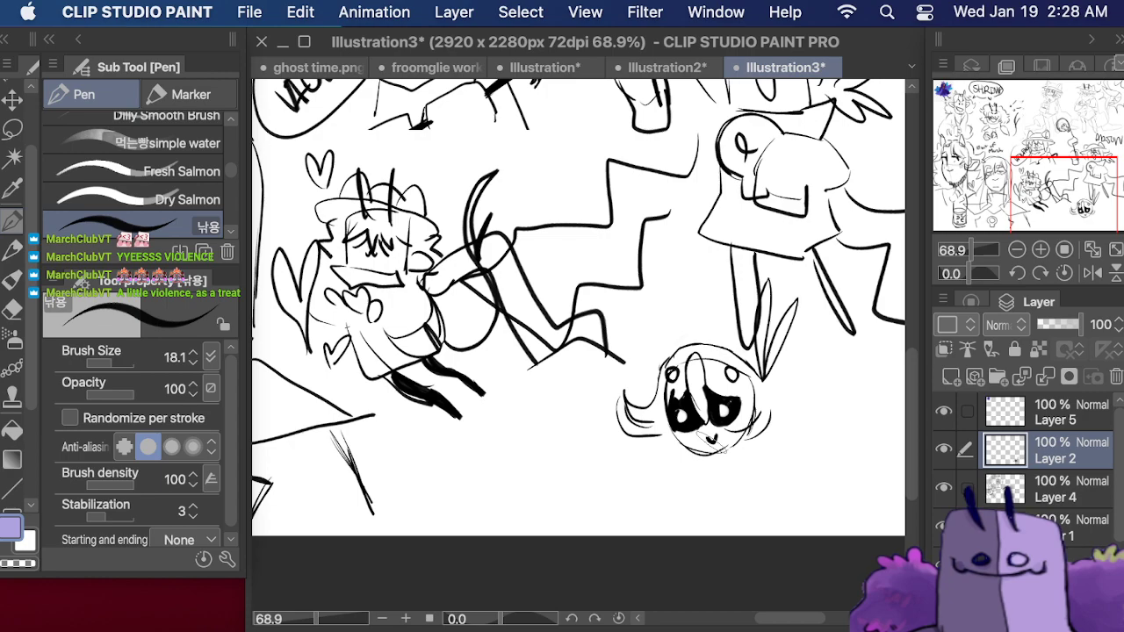
key(super+z)
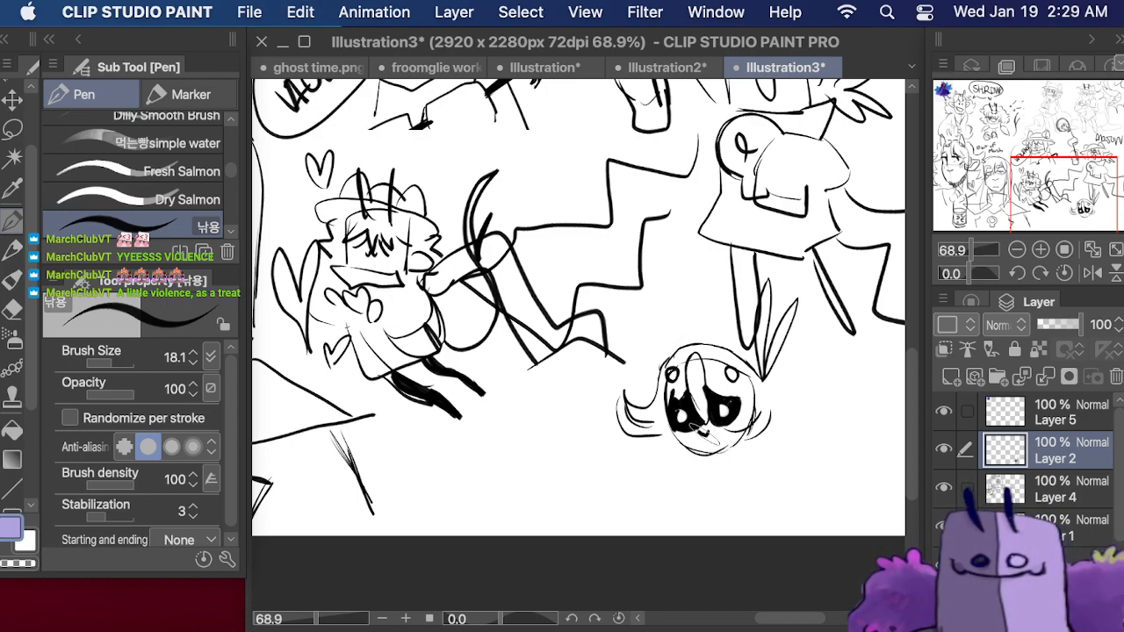
- Draw a short neck under the beaked head with a sloping shoulder line on each side
mouse_move(1018, 200)
mouse_down()
mouse_move(926, 98)
mouse_move(933, 71)
mouse_move(1036, 151)
mouse_move(1070, 204)
mouse_up()
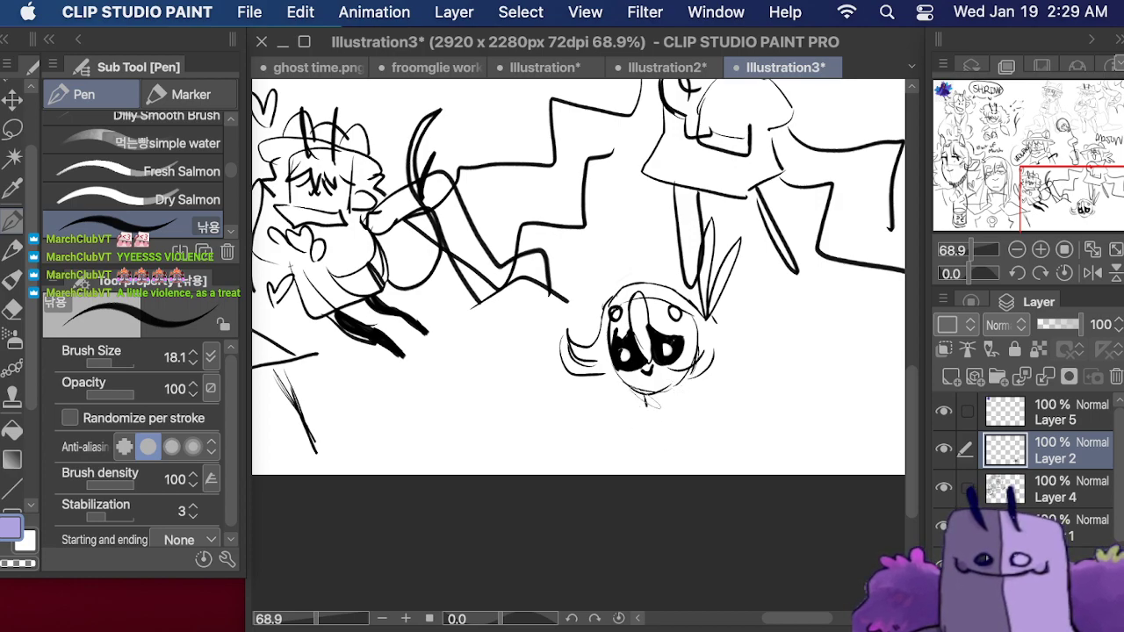
drag(646, 386, 646, 405)
mouse_move(1003, 156)
mouse_down()
mouse_move(959, 109)
mouse_move(1028, 216)
mouse_move(1059, 231)
mouse_up()
drag(762, 279, 790, 304)
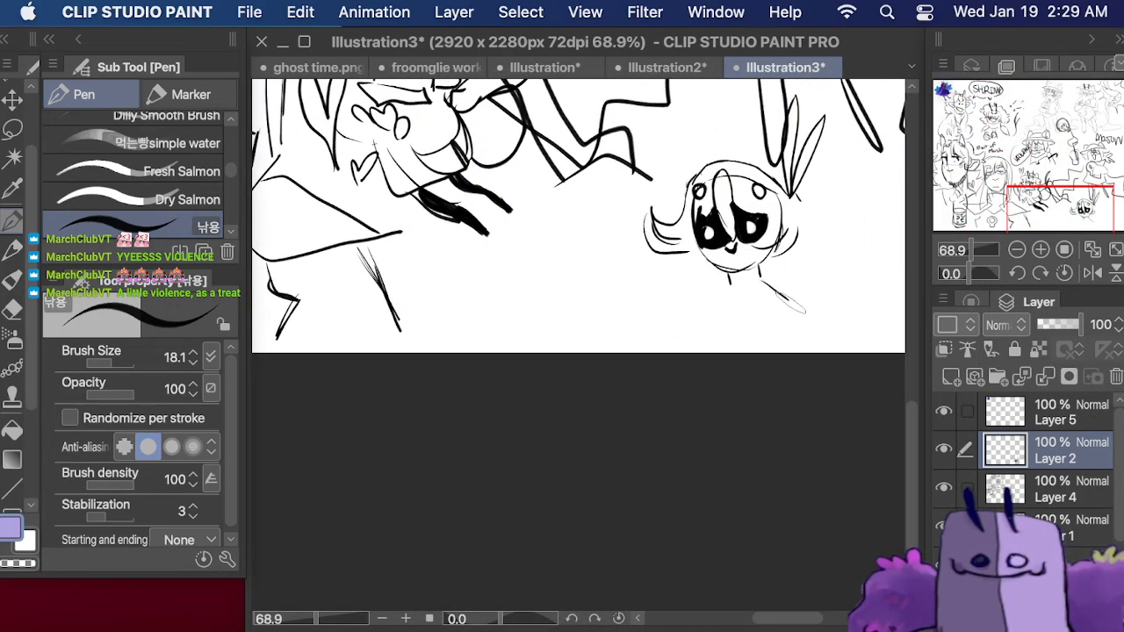
drag(730, 281, 708, 298)
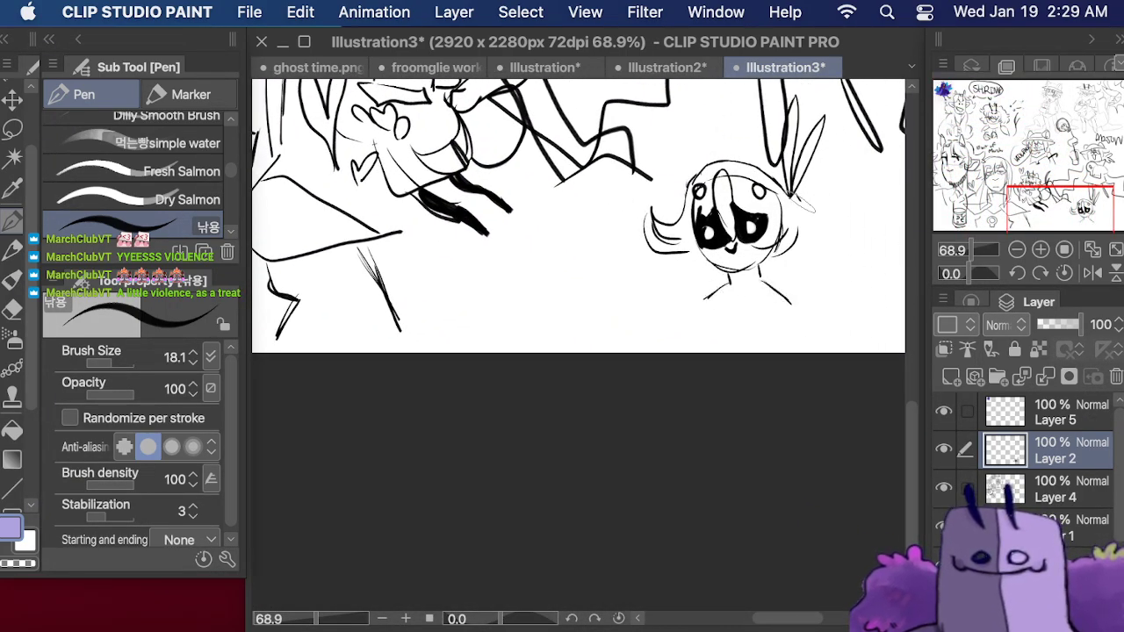
- Draw long hair falling from both sides of the beaked head, ending in flicked, curved strands
mouse_move(800, 203)
mouse_down()
mouse_move(839, 259)
mouse_move(870, 239)
mouse_move(843, 280)
mouse_up()
mouse_move(844, 280)
mouse_down()
mouse_move(879, 263)
mouse_move(874, 299)
mouse_up()
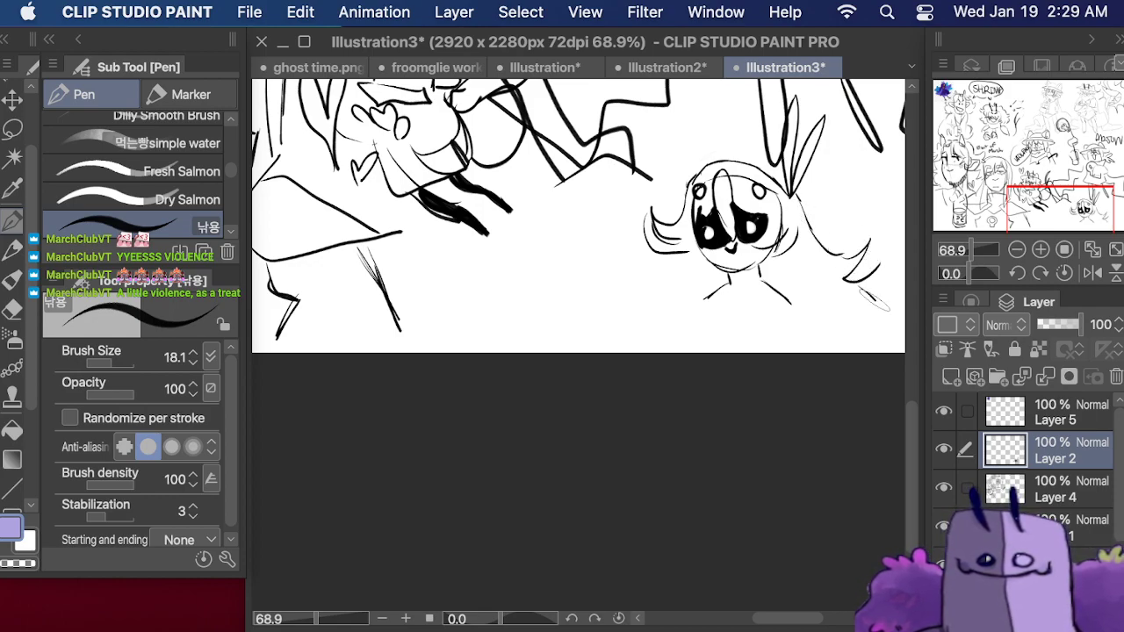
mouse_move(689, 248)
mouse_down()
mouse_move(627, 273)
mouse_move(646, 310)
mouse_move(605, 350)
mouse_up()
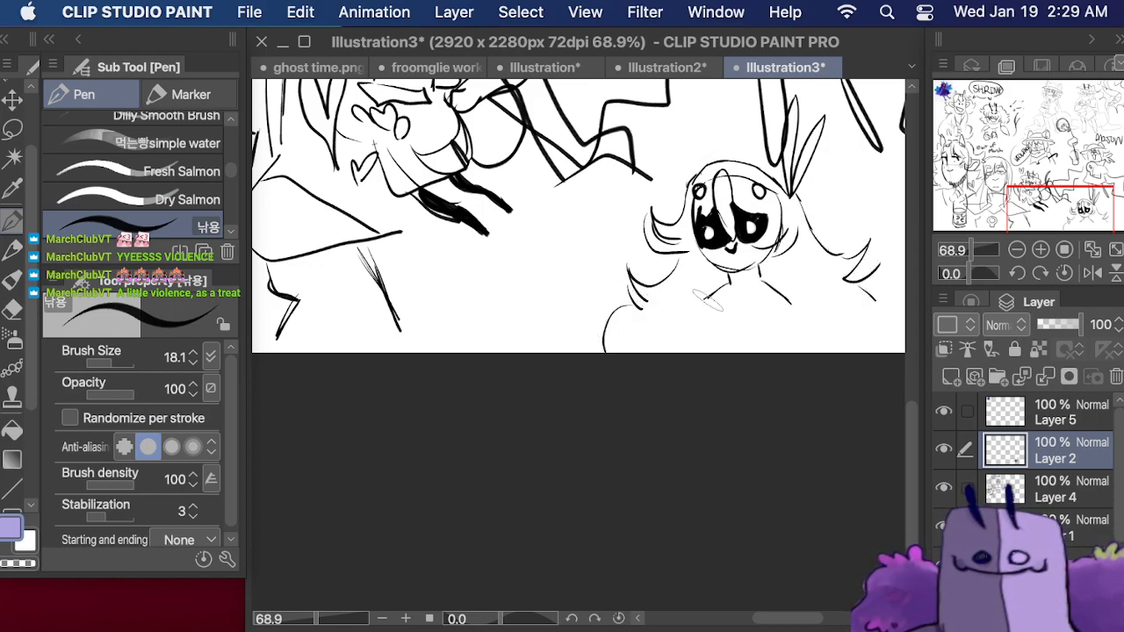
drag(864, 309, 890, 318)
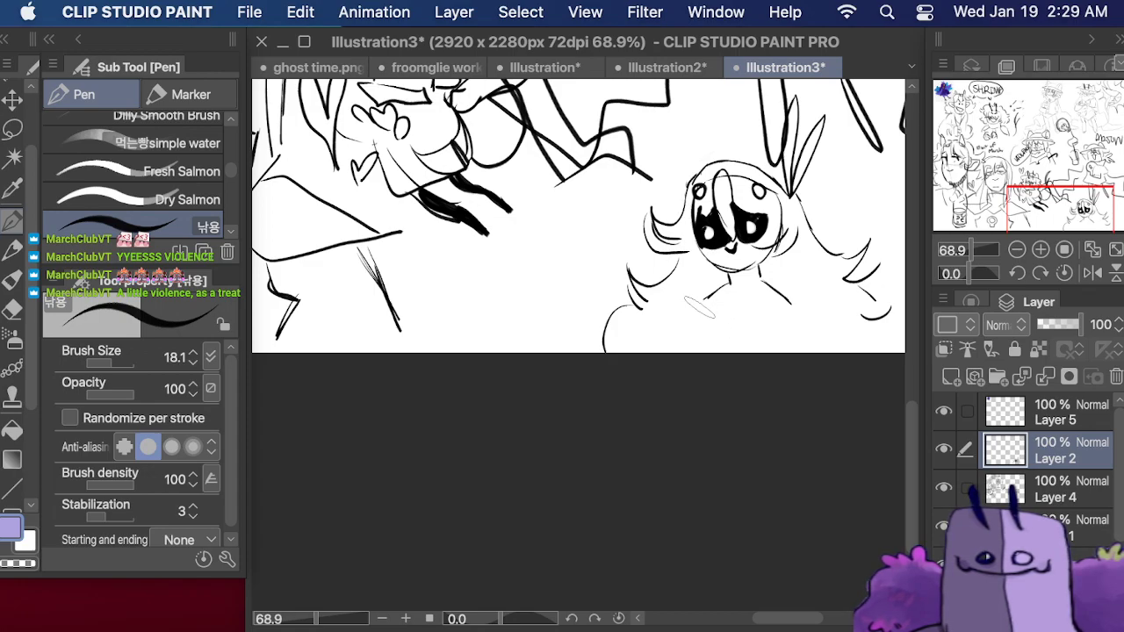
- Draw both sides of the torso and the outer arm lines from the shoulders down to the canvas edge
drag(703, 303, 702, 342)
drag(780, 306, 777, 351)
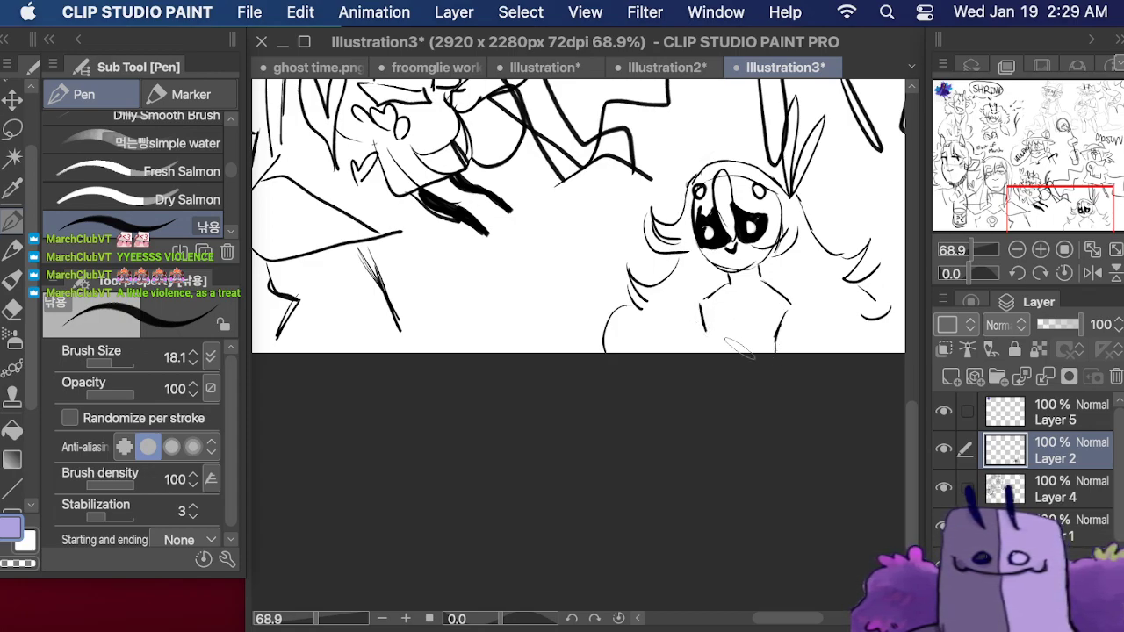
drag(704, 335, 709, 353)
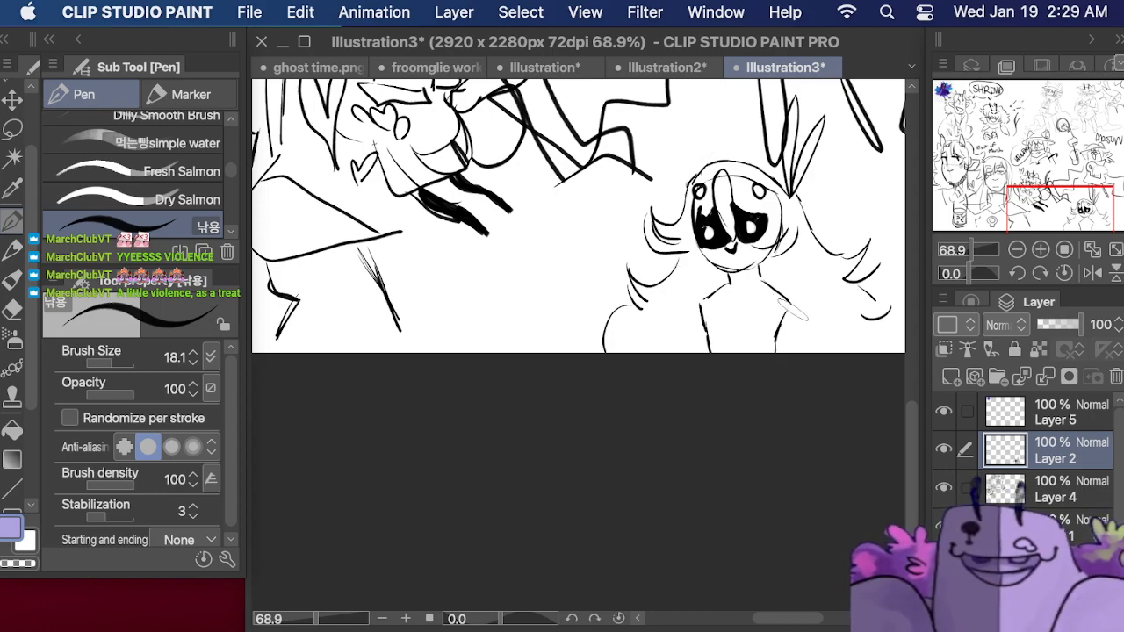
drag(786, 308, 832, 365)
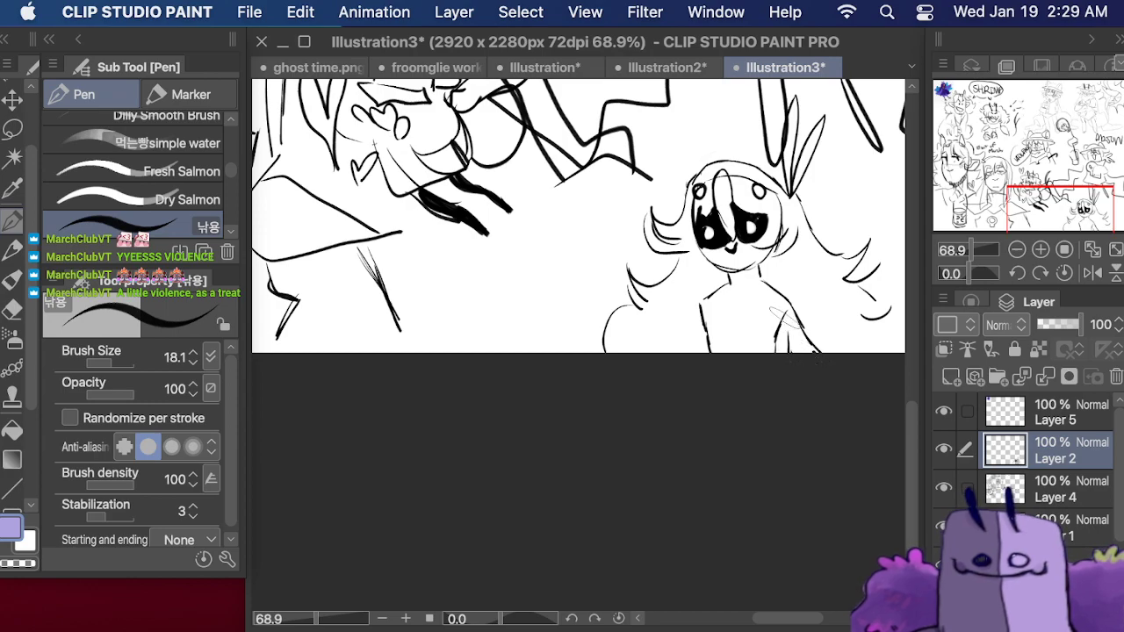
drag(687, 316, 672, 354)
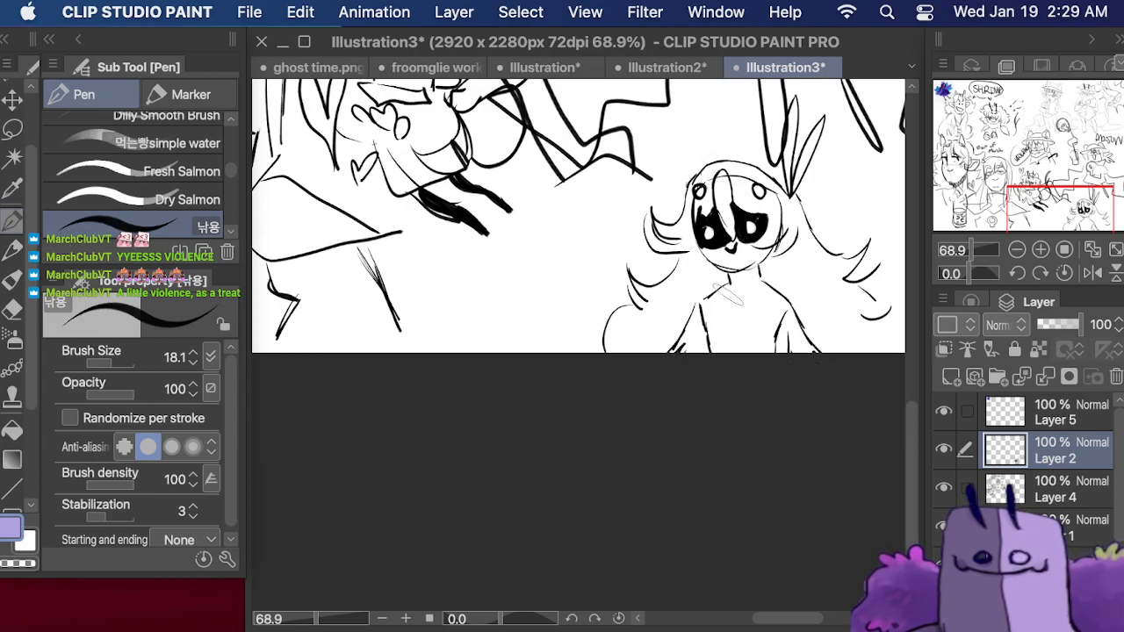
- Draw a band across the neck and a V-shaped necklace with a double-ringed round pendant on the chest
mouse_move(716, 287)
mouse_down()
mouse_move(737, 309)
mouse_move(764, 287)
mouse_up()
mouse_move(1025, 156)
mouse_down()
mouse_move(922, 98)
mouse_move(1033, 176)
mouse_move(1068, 223)
mouse_up()
mouse_move(650, 353)
mouse_down()
mouse_move(658, 388)
mouse_move(692, 378)
mouse_move(724, 344)
mouse_move(654, 395)
mouse_move(667, 329)
mouse_move(702, 316)
mouse_up()
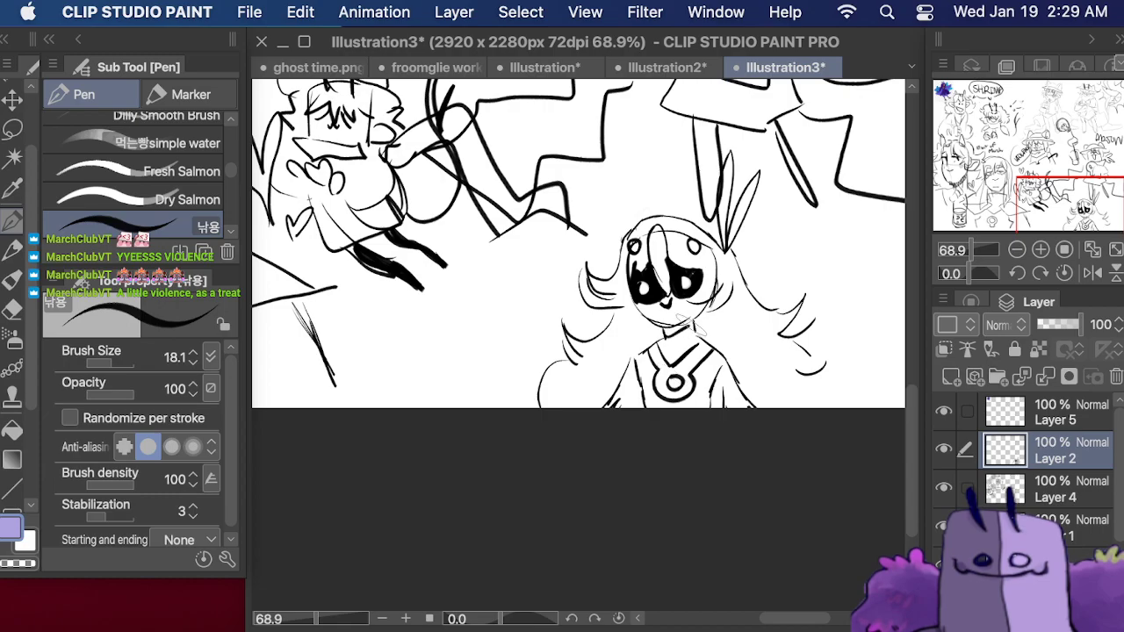
- Sketch a round head in the gap between the "SHRIMP" label and the cat-eared figure holding a cup
mouse_move(1048, 182)
mouse_down()
mouse_move(1033, 81)
mouse_move(1008, 65)
mouse_up()
mouse_move(576, 290)
mouse_down()
mouse_move(556, 227)
mouse_move(553, 235)
mouse_move(596, 213)
mouse_up()
key(super+z)
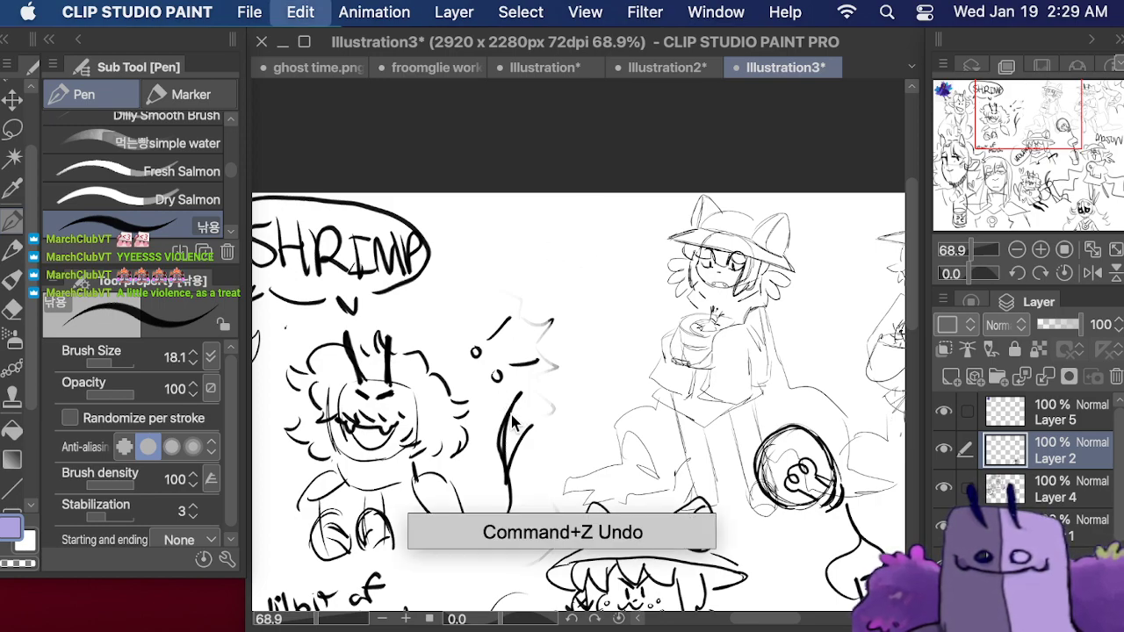
mouse_move(550, 274)
mouse_down()
mouse_move(603, 254)
mouse_move(605, 299)
mouse_up()
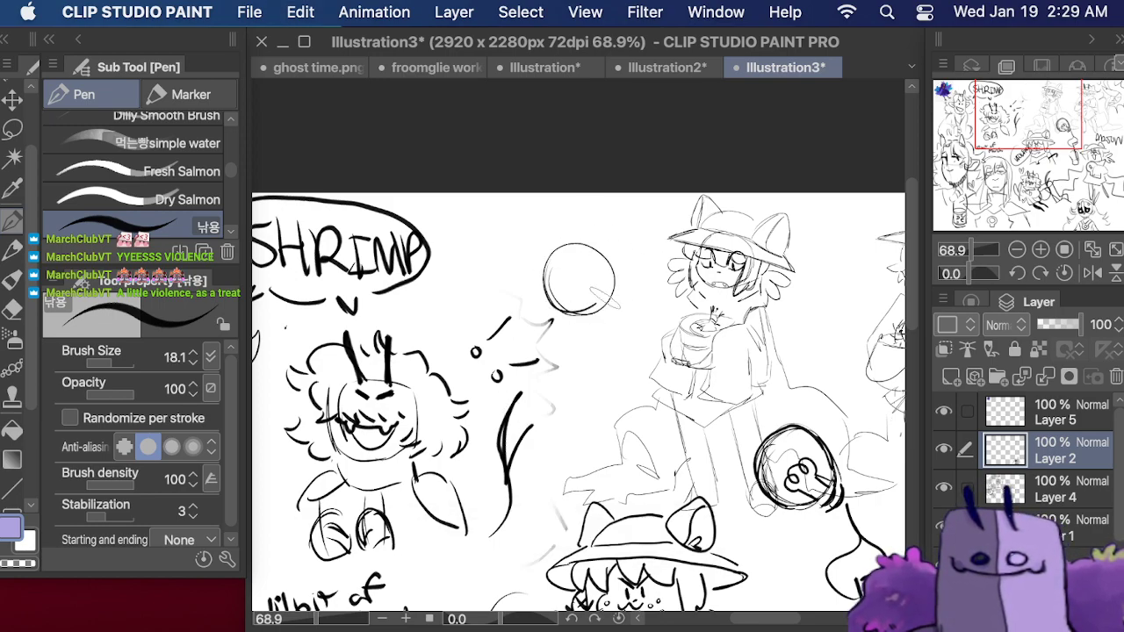
- Draw a raised arm line from the new round head, with a thick slanted bar reaching the cat-eared figure's face
drag(628, 236, 601, 318)
mouse_move(620, 227)
mouse_down()
mouse_move(603, 236)
mouse_move(622, 232)
mouse_up()
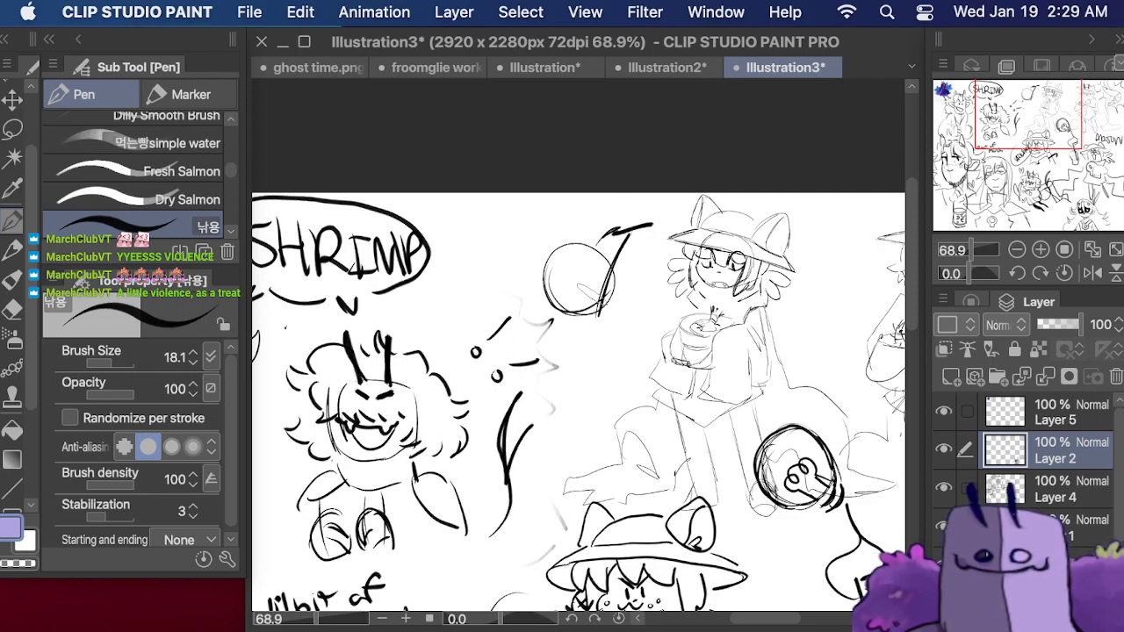
key(super+z)
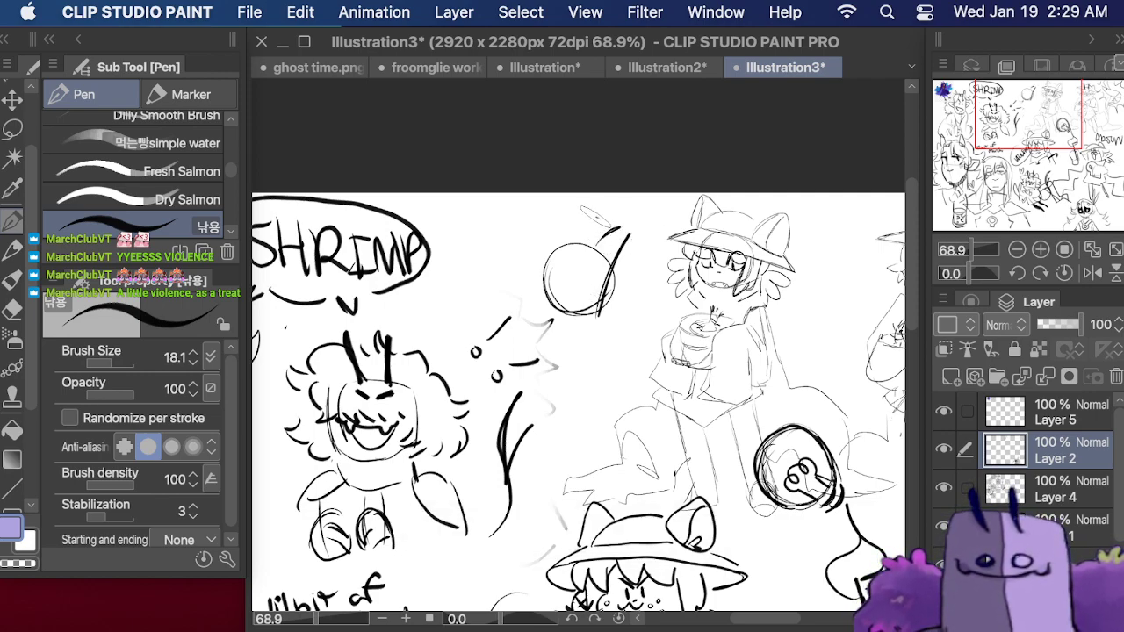
drag(601, 217, 674, 273)
mouse_move(629, 240)
mouse_down()
mouse_move(682, 275)
mouse_move(637, 249)
mouse_up()
- Draw a laughing face with angry brows in the round head, and outline the raised arm's other side with an angular sleeve
drag(559, 259, 587, 277)
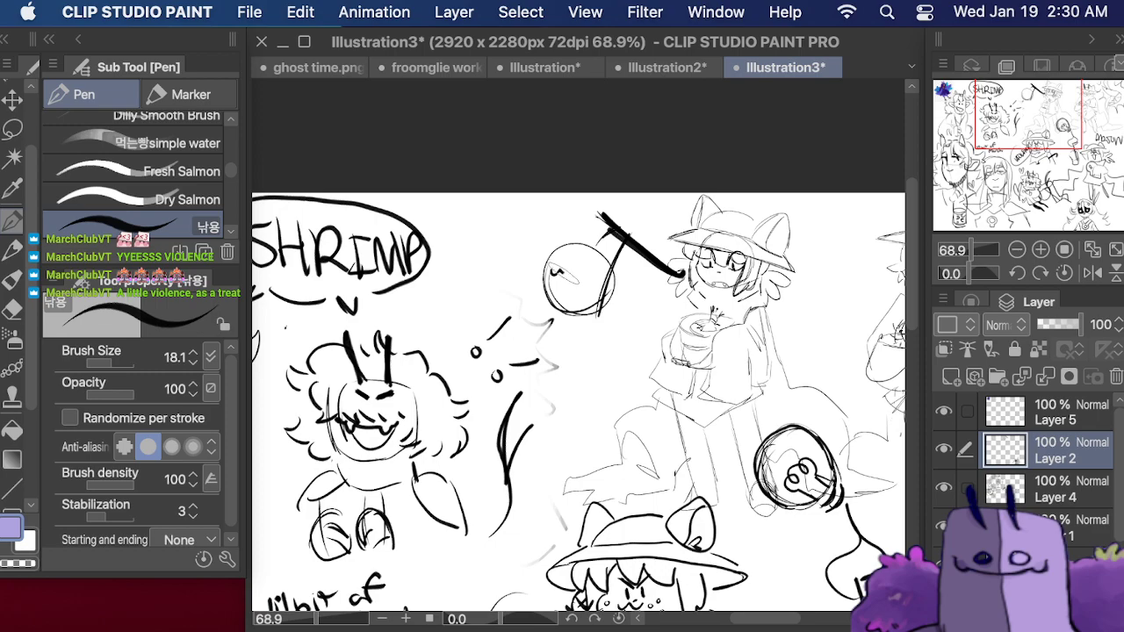
mouse_move(574, 271)
mouse_down()
mouse_move(563, 300)
mouse_move(553, 273)
mouse_move(578, 248)
mouse_up()
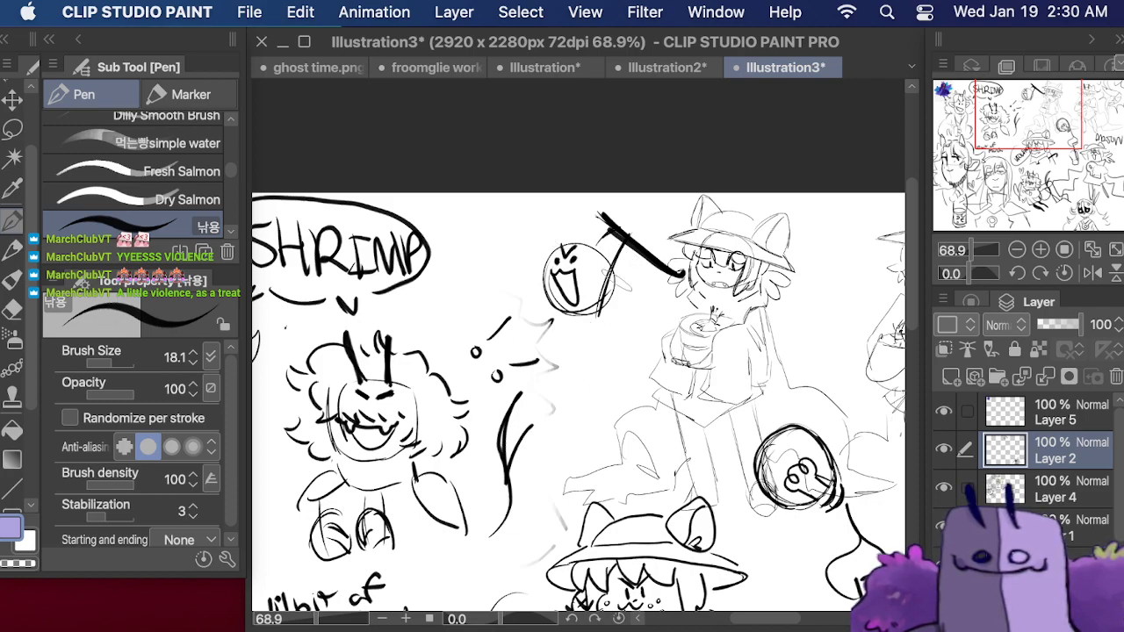
mouse_move(629, 230)
mouse_down()
mouse_move(643, 252)
mouse_move(627, 334)
mouse_up()
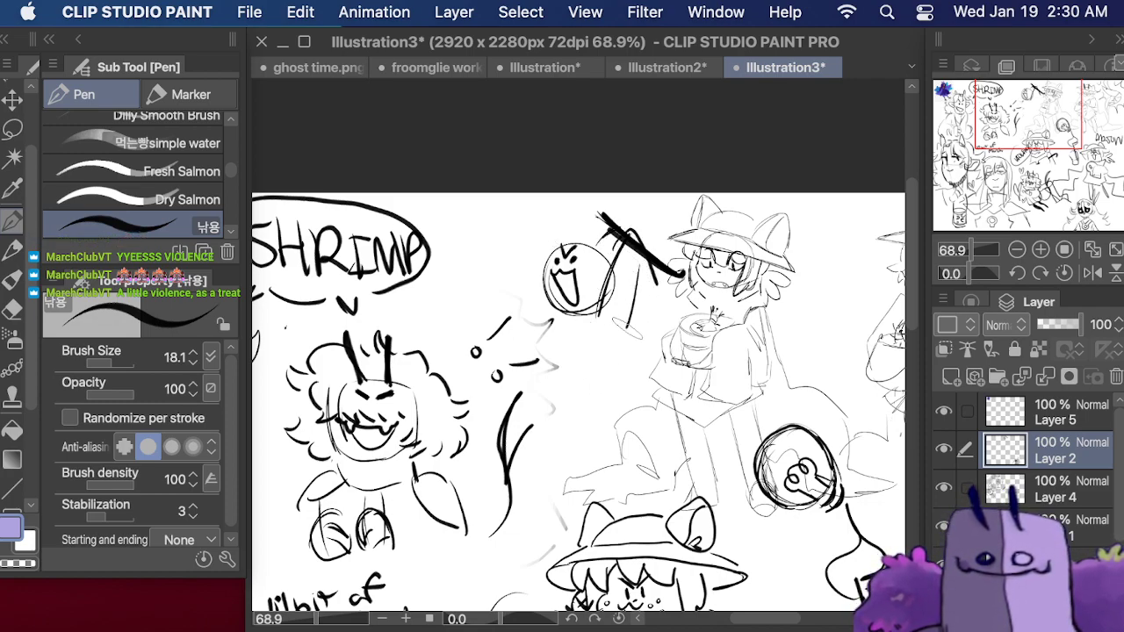
mouse_move(620, 235)
mouse_down()
mouse_move(600, 317)
mouse_move(665, 297)
mouse_up()
drag(648, 252, 655, 281)
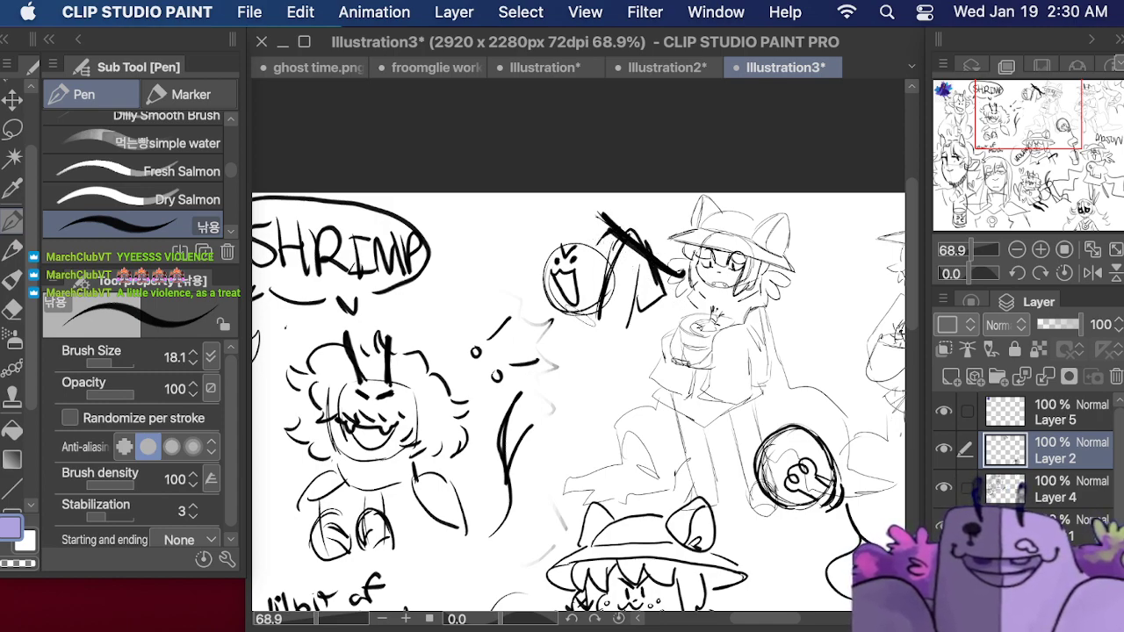
- Draw the collar, long torso sides and zigzag lower hem of the figure beneath the laughing head
mouse_move(603, 304)
mouse_down()
mouse_move(533, 303)
mouse_move(551, 335)
mouse_move(596, 331)
mouse_move(575, 423)
mouse_move(618, 263)
mouse_up()
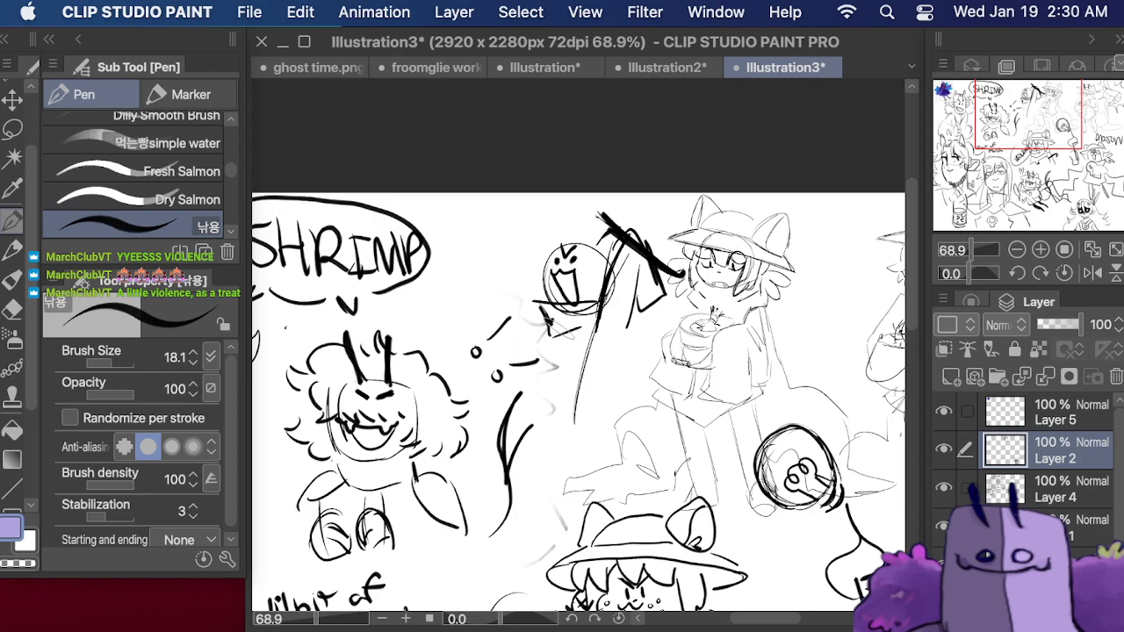
drag(553, 327, 513, 426)
mouse_move(550, 369)
mouse_down()
mouse_move(511, 412)
mouse_move(567, 439)
mouse_move(619, 406)
mouse_up()
mouse_move(622, 334)
mouse_down()
mouse_move(627, 366)
mouse_move(607, 365)
mouse_move(624, 365)
mouse_move(625, 400)
mouse_up()
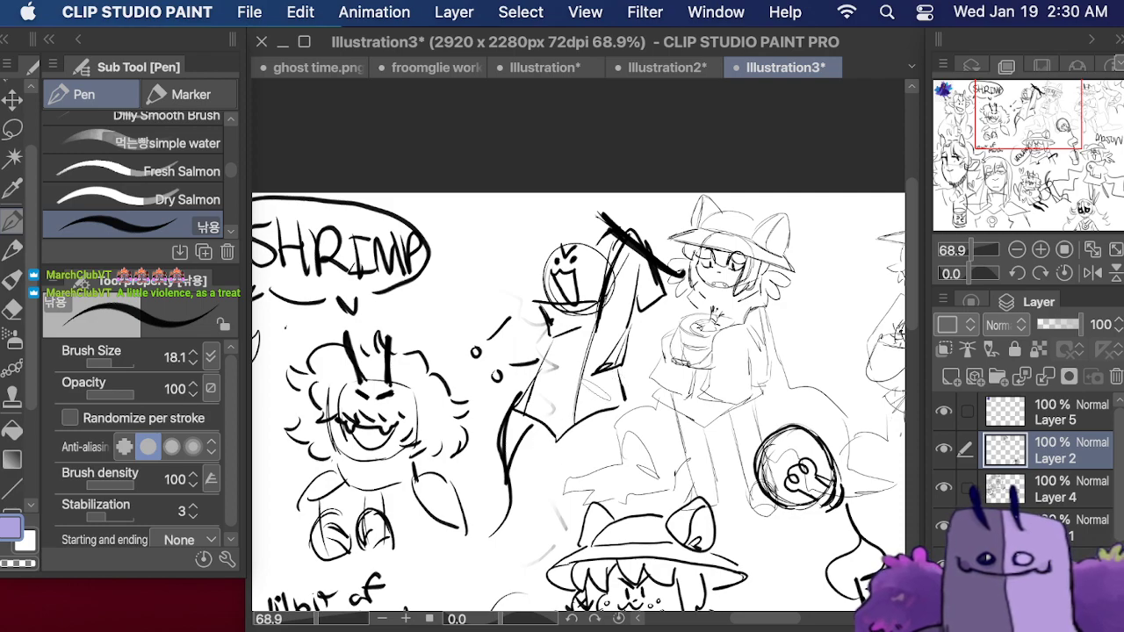
mouse_move(560, 430)
mouse_down()
mouse_move(572, 456)
mouse_move(621, 445)
mouse_move(562, 480)
mouse_move(601, 465)
mouse_move(560, 464)
mouse_move(619, 448)
mouse_move(595, 443)
mouse_move(635, 419)
mouse_move(652, 448)
mouse_move(586, 474)
mouse_up()
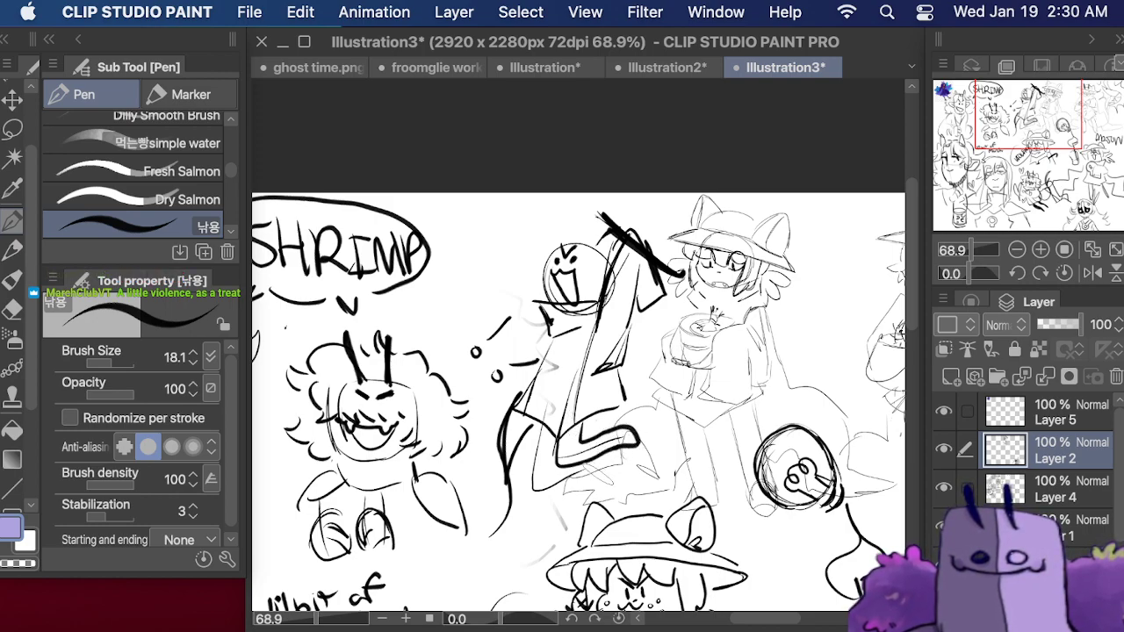
key(super+z)
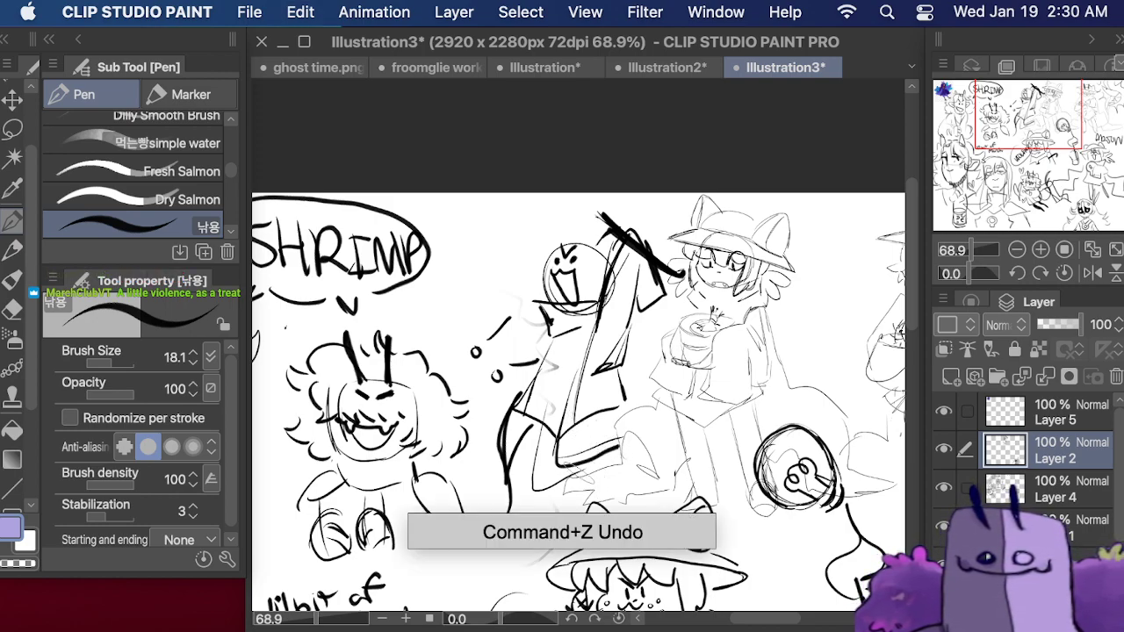
key(super+z)
mouse_move(558, 435)
mouse_down()
mouse_move(555, 456)
mouse_move(621, 446)
mouse_move(623, 428)
mouse_move(618, 446)
mouse_move(533, 458)
mouse_move(559, 462)
mouse_up()
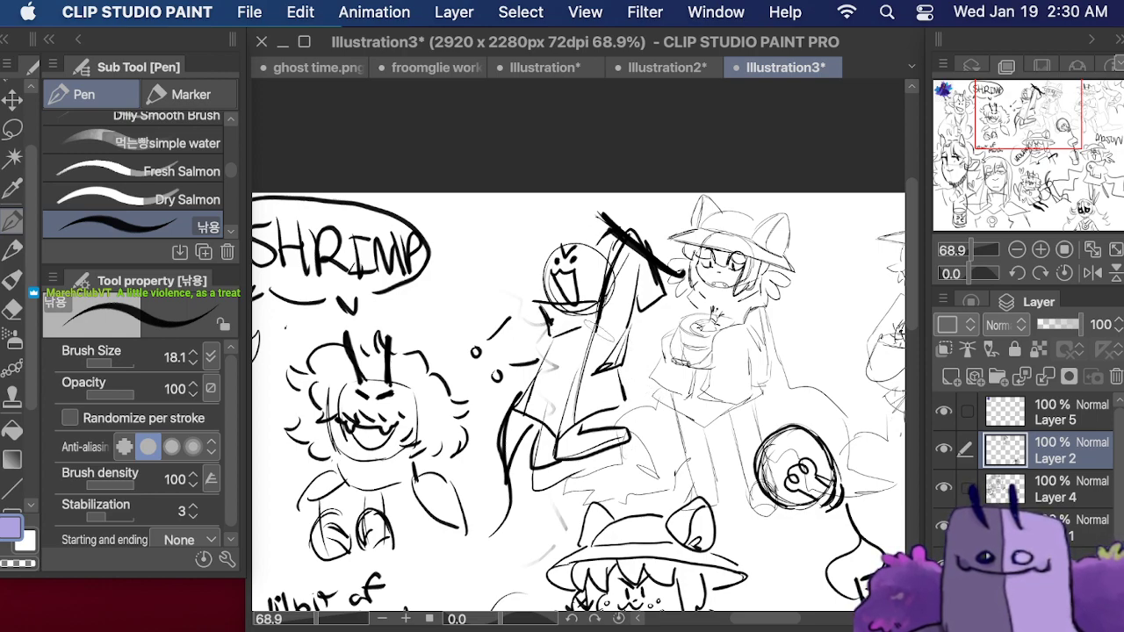
key(super+z)
key(super+z)
key(super+z)
key(super+z)
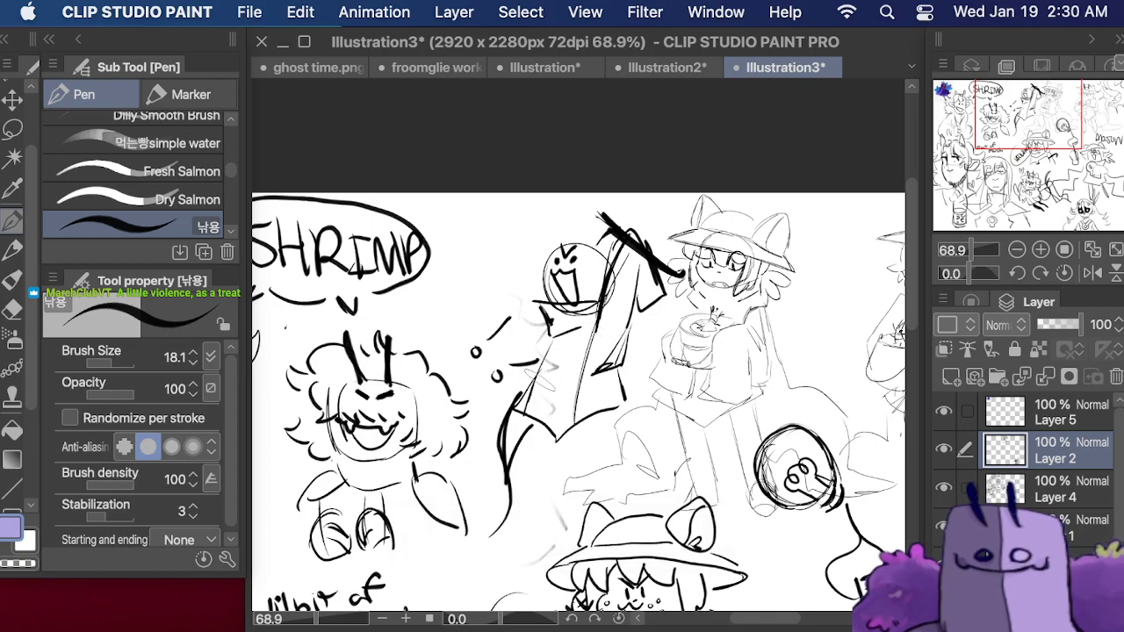
- Draw the laughing figure's two legs, one stretched down behind and one extended forward beneath the cat-eared figure
drag(539, 378, 456, 514)
drag(570, 387, 681, 419)
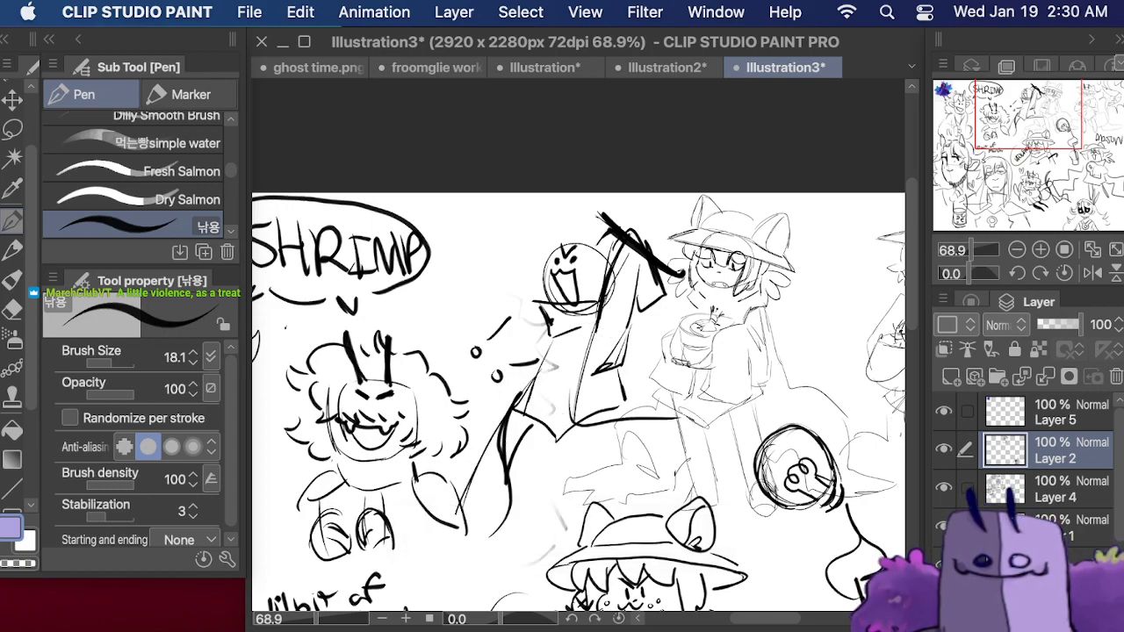
mouse_move(571, 426)
mouse_down()
mouse_move(593, 438)
mouse_move(664, 430)
mouse_up()
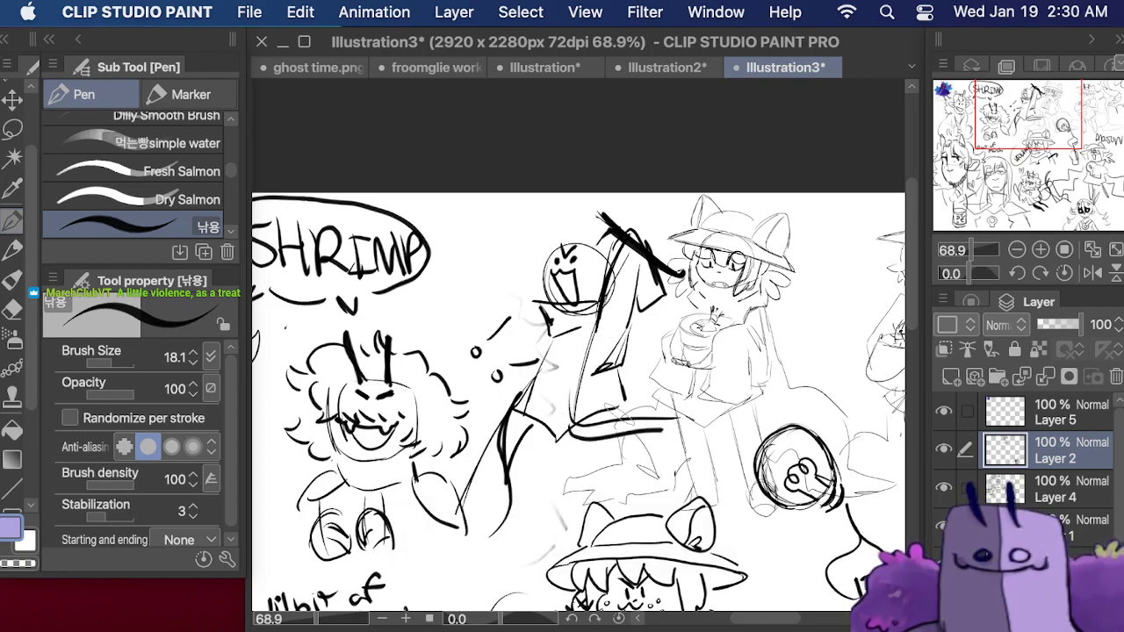
mouse_move(597, 413)
mouse_down()
mouse_move(668, 414)
mouse_move(681, 439)
mouse_up()
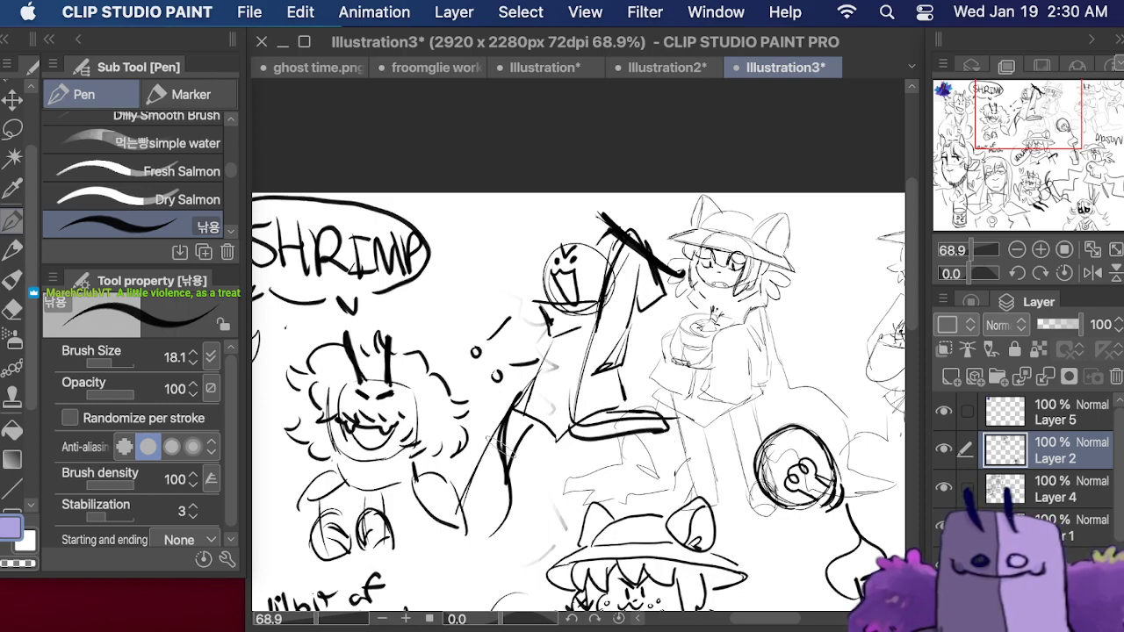
mouse_move(509, 415)
mouse_down()
mouse_move(462, 509)
mouse_move(481, 504)
mouse_up()
mouse_move(481, 504)
mouse_down()
mouse_move(531, 422)
mouse_move(482, 503)
mouse_up()
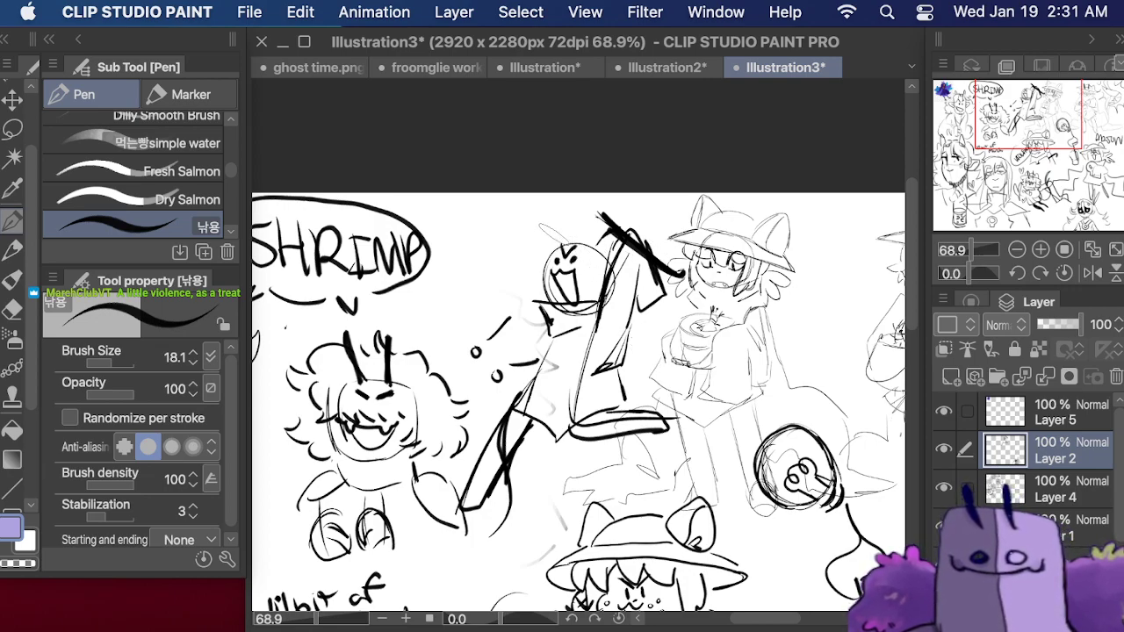
- Add spiky hair and a brimmed cat-eared hat to the laughing head, plus short lines between its sleeve and the held cup
mouse_move(519, 241)
mouse_down()
mouse_move(551, 262)
mouse_move(576, 260)
mouse_move(573, 304)
mouse_up()
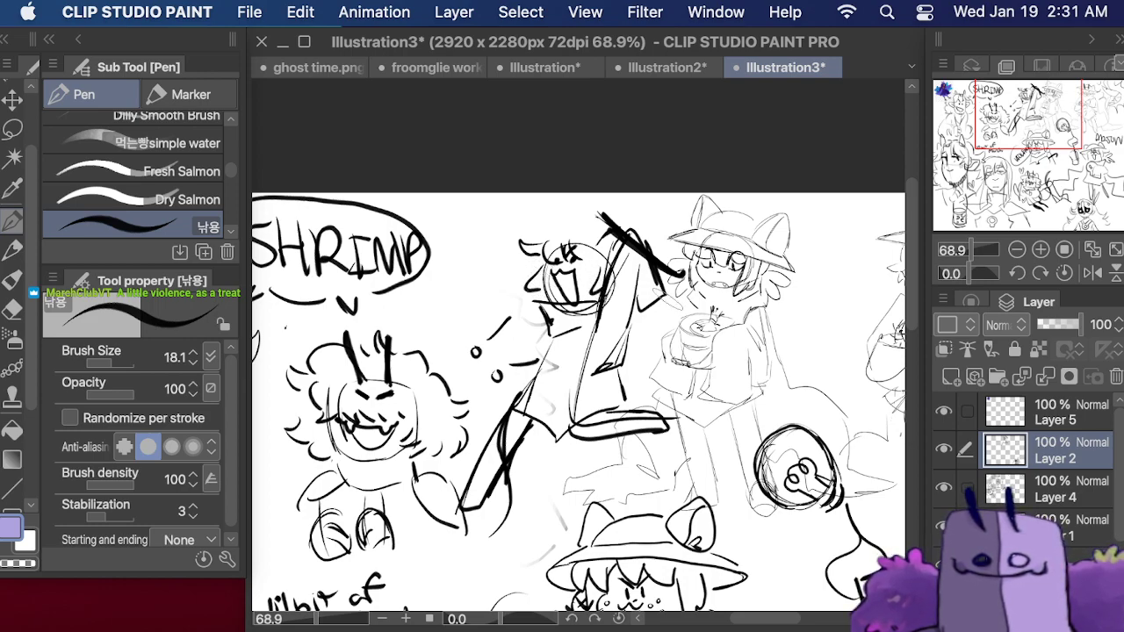
drag(524, 256, 536, 282)
mouse_move(537, 286)
mouse_down()
mouse_move(523, 303)
mouse_move(548, 308)
mouse_up()
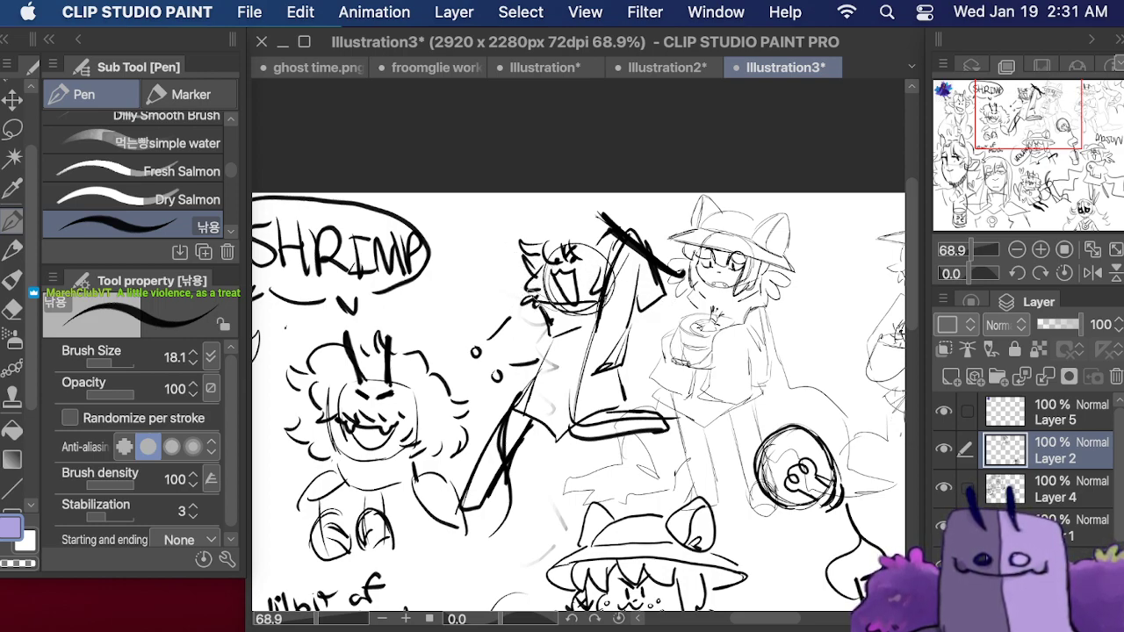
mouse_move(524, 244)
mouse_down()
mouse_move(602, 215)
mouse_move(562, 203)
mouse_move(592, 220)
mouse_move(644, 234)
mouse_up()
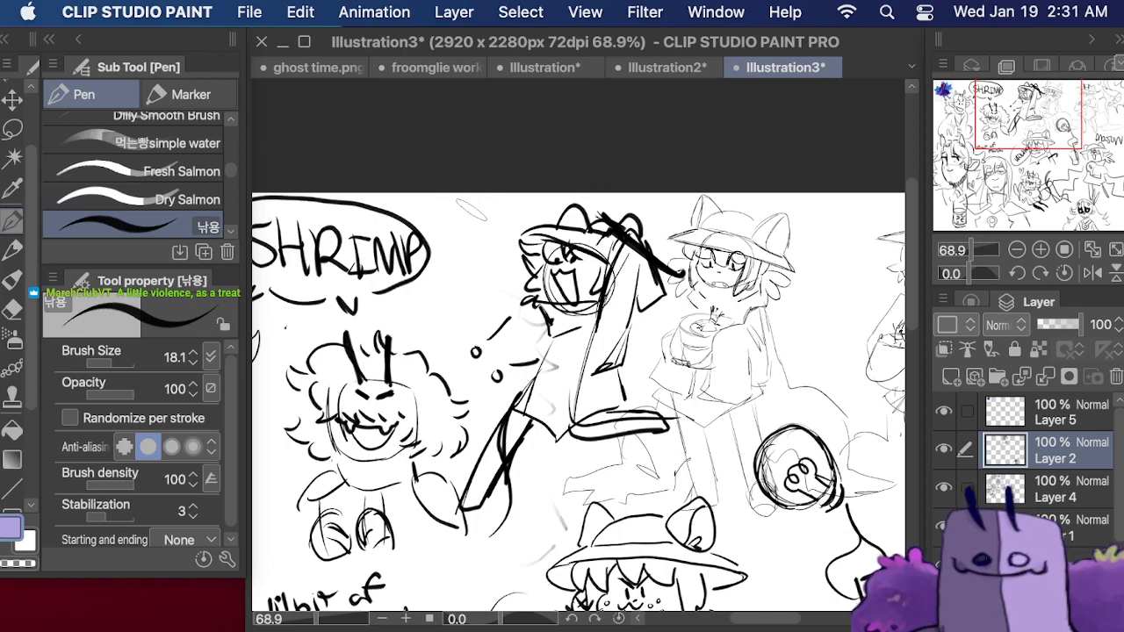
drag(628, 337, 665, 349)
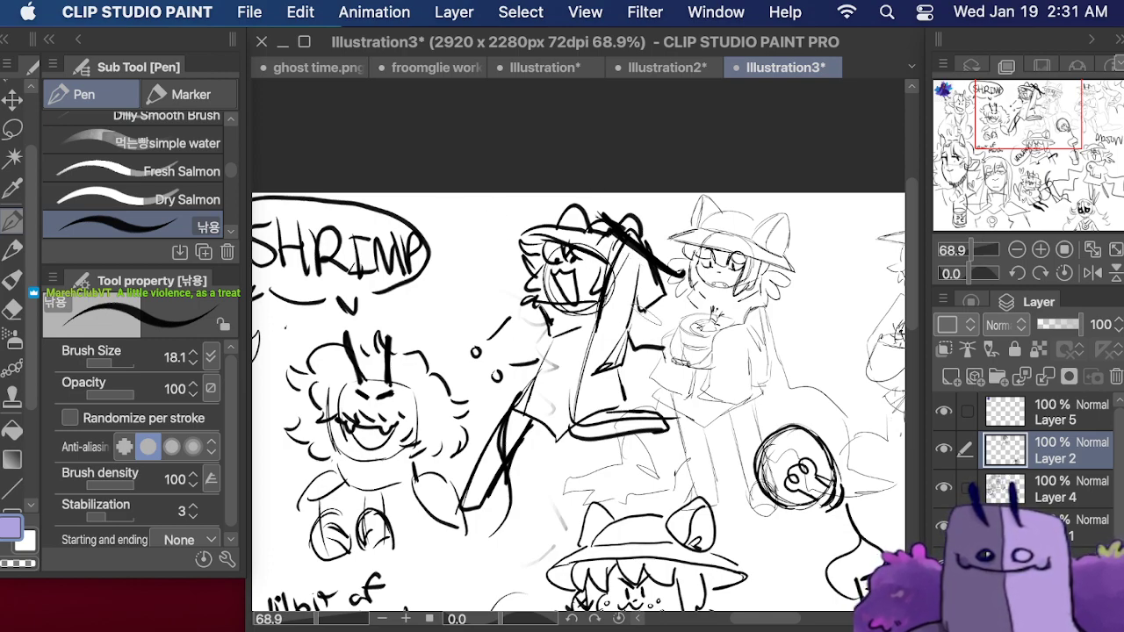
drag(648, 305, 682, 310)
- Merge Layer 2 down into Layer 4 and delete the layer holding the coloured bird picture
drag(970, 250, 964, 251)
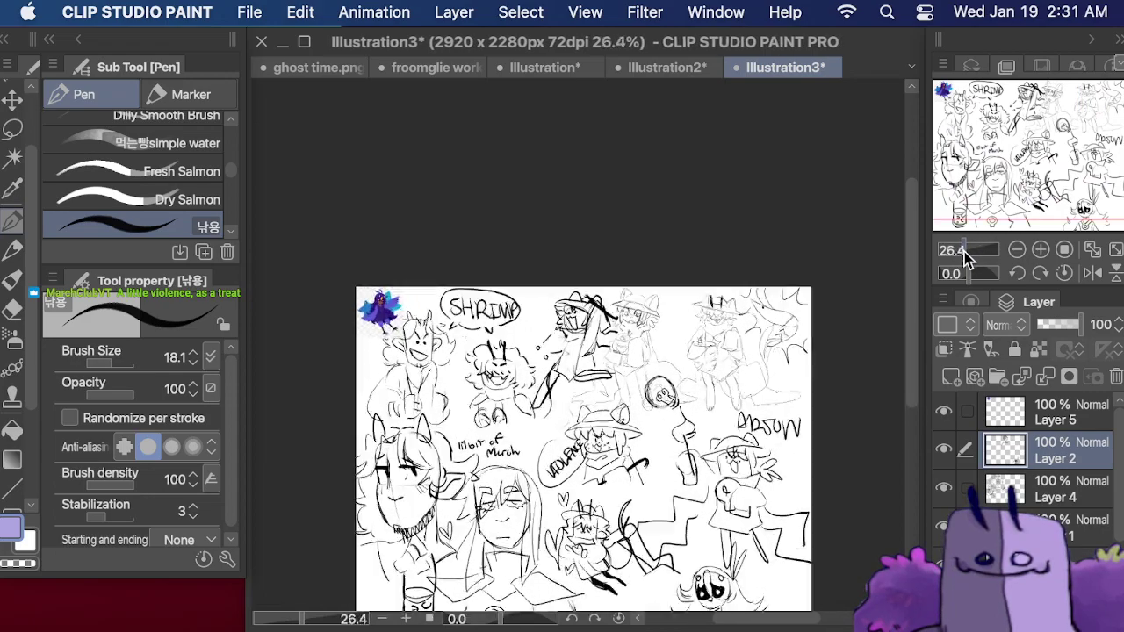
drag(1004, 124, 984, 151)
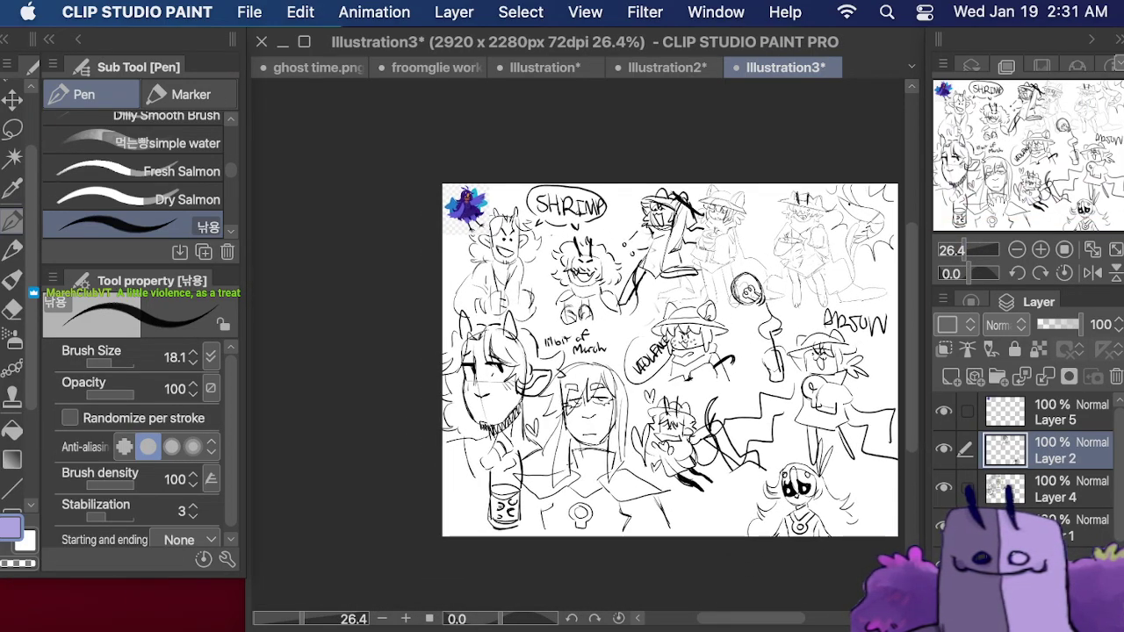
click(1046, 377)
click(1067, 404)
click(1115, 377)
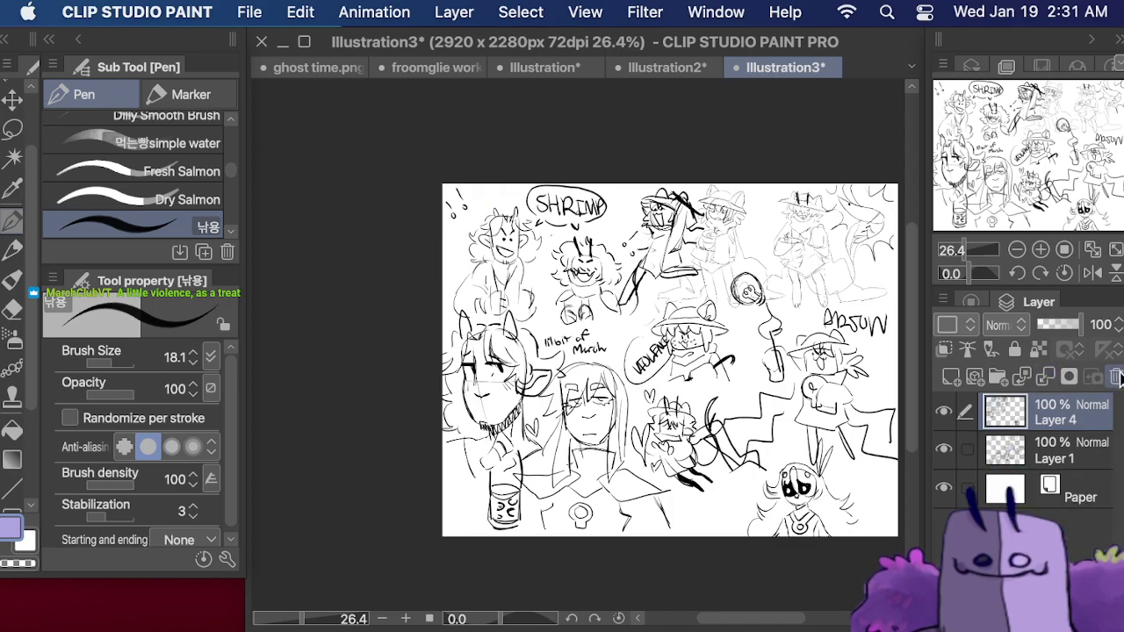
- Merge all sketches into Layer 1 at 19% opacity and add a new blank layer above it
drag(1070, 332, 1045, 343)
key(super+e)
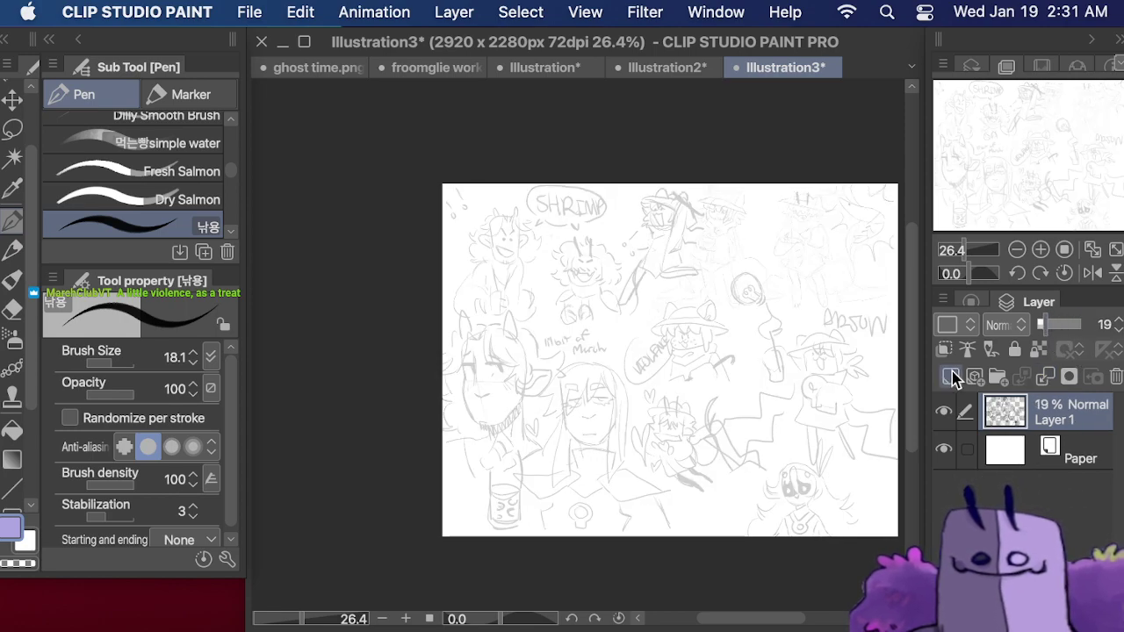
click(951, 377)
- Ink the long-haired character's jagged fringe and the spiky tuft beside the face over the faded sketch
drag(1023, 204, 1085, 202)
mouse_move(970, 253)
mouse_down()
mouse_move(958, 251)
mouse_move(972, 254)
mouse_up()
click(994, 152)
drag(993, 151, 986, 182)
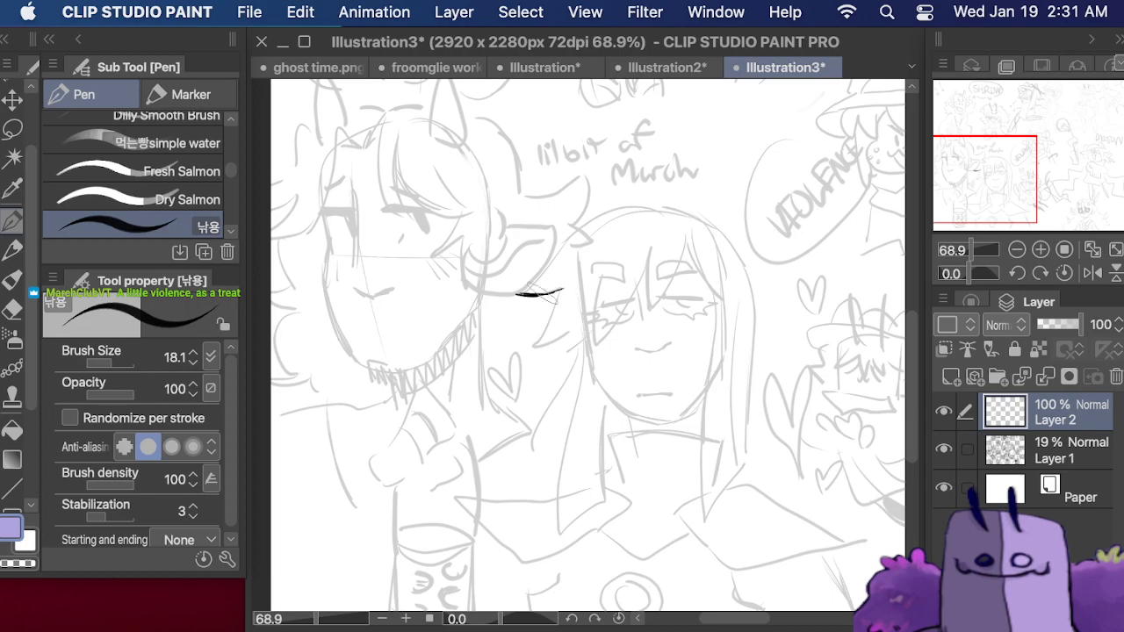
mouse_move(519, 296)
mouse_down()
mouse_move(568, 290)
mouse_move(534, 327)
mouse_up()
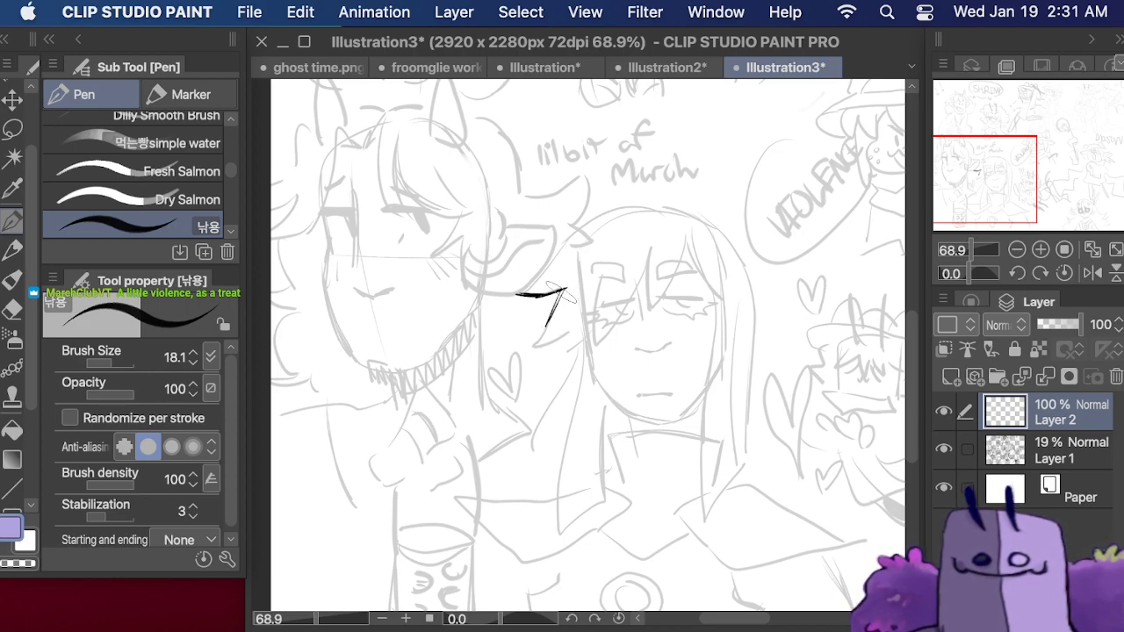
mouse_move(566, 290)
mouse_down()
mouse_move(543, 330)
mouse_move(533, 322)
mouse_move(538, 279)
mouse_move(524, 324)
mouse_move(529, 348)
mouse_move(575, 352)
mouse_move(589, 339)
mouse_move(599, 349)
mouse_move(603, 277)
mouse_up()
key(e)
key(p)
mouse_move(596, 345)
mouse_down()
mouse_move(650, 250)
mouse_move(646, 311)
mouse_move(688, 239)
mouse_move(696, 282)
mouse_move(721, 304)
mouse_up()
- Ink the right edge of the fringe and the long pointed lock hanging past the right cheek
mouse_move(690, 256)
mouse_down()
mouse_move(720, 305)
mouse_move(704, 422)
mouse_up()
drag(718, 304, 705, 479)
mouse_move(709, 432)
mouse_down()
mouse_move(706, 515)
mouse_move(733, 482)
mouse_move(709, 504)
mouse_move(722, 412)
mouse_move(738, 470)
mouse_move(736, 309)
mouse_up()
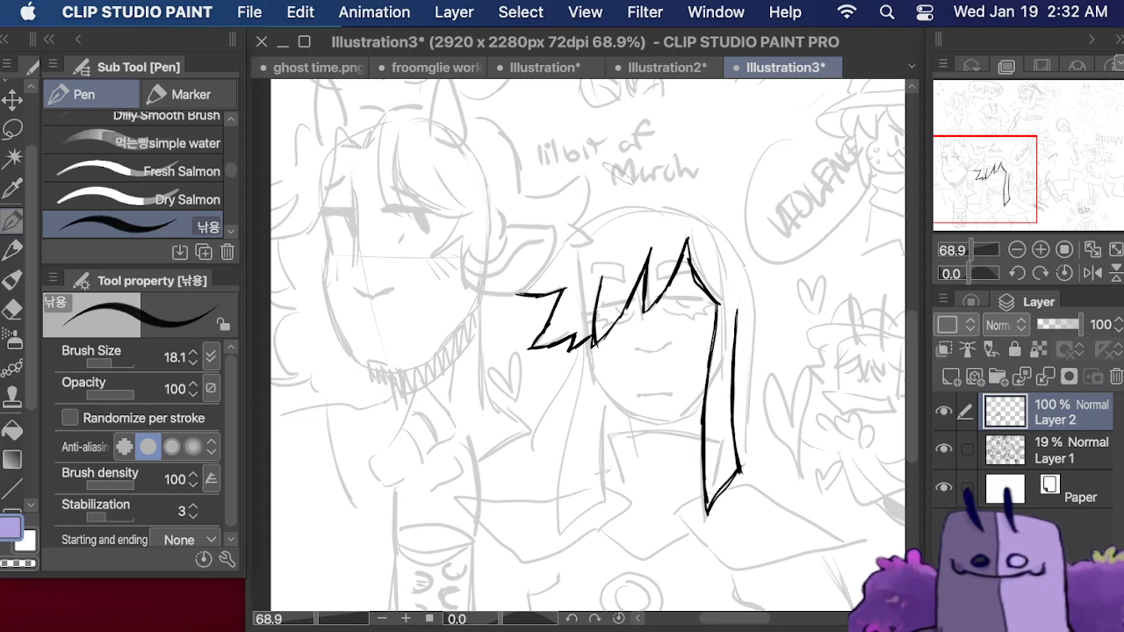
- Ink the long-haired character's jaw, nose, mouth, cheek hatching and half-closed eyes, checking the lines with the sketch layer hidden
mouse_move(588, 343)
mouse_down()
mouse_move(597, 385)
mouse_move(595, 355)
mouse_move(626, 405)
mouse_move(596, 384)
mouse_move(648, 429)
mouse_up()
mouse_move(592, 381)
mouse_down()
mouse_move(683, 435)
mouse_move(706, 387)
mouse_up()
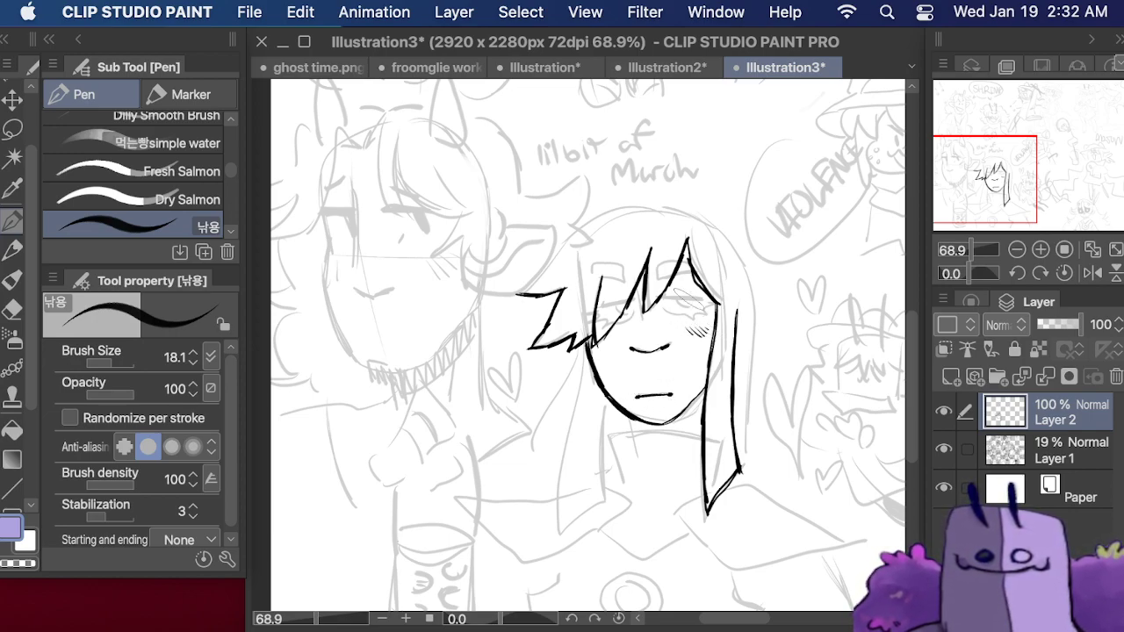
mouse_move(661, 299)
mouse_down()
mouse_move(716, 306)
mouse_move(682, 310)
mouse_move(702, 307)
mouse_up()
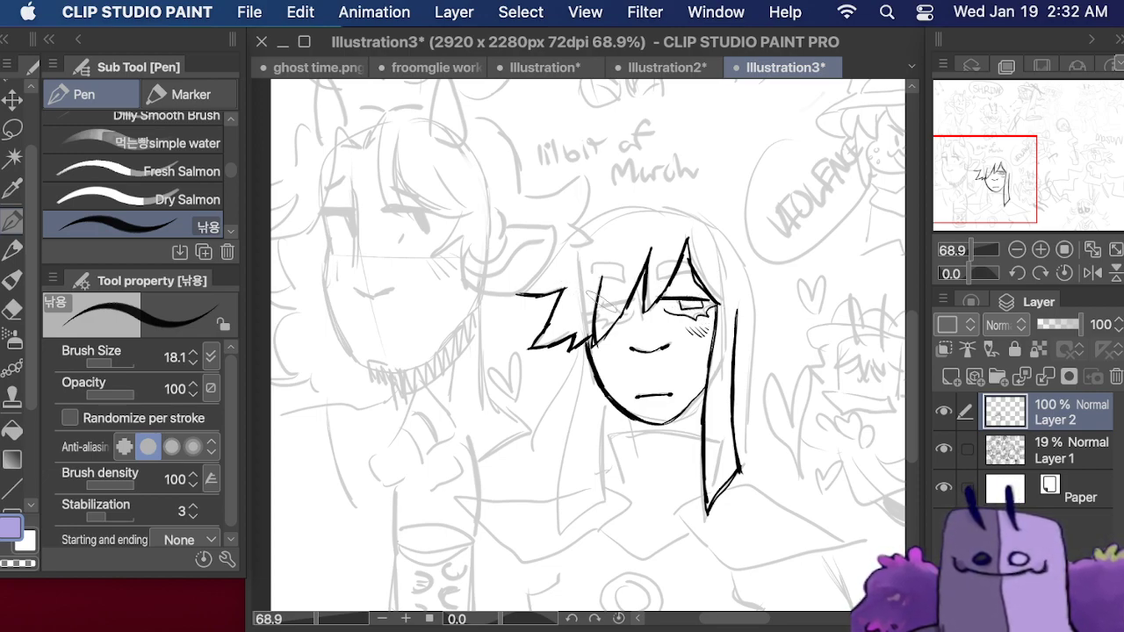
mouse_move(601, 309)
mouse_down()
mouse_move(646, 298)
mouse_move(648, 322)
mouse_move(597, 324)
mouse_move(685, 269)
mouse_move(706, 281)
mouse_move(690, 260)
mouse_move(706, 276)
mouse_up()
key(super+z)
click(944, 448)
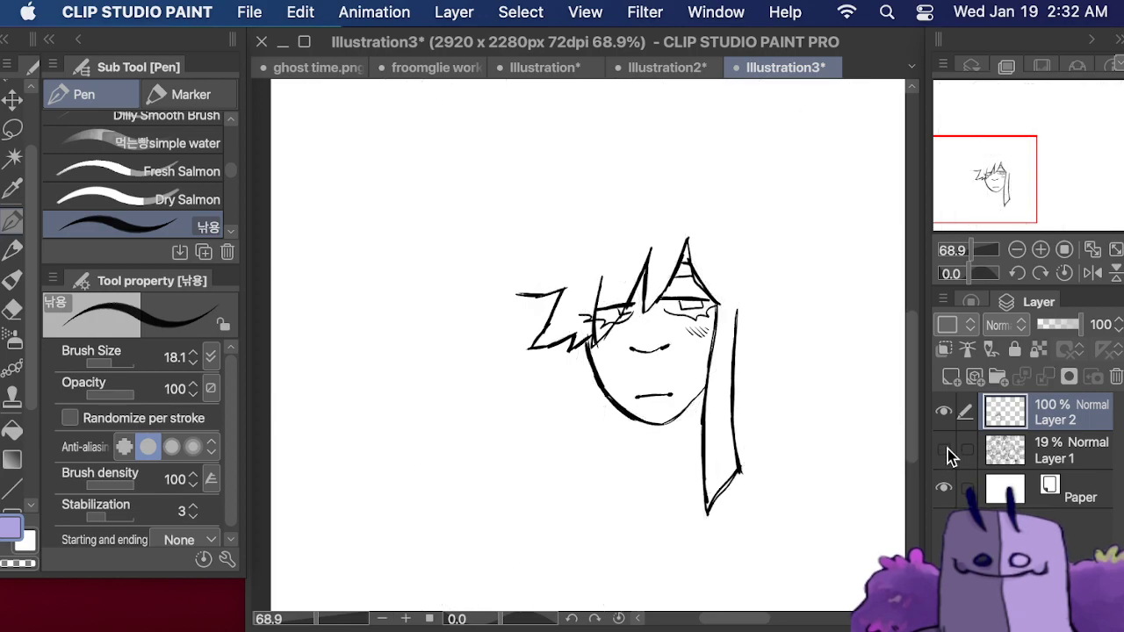
click(945, 449)
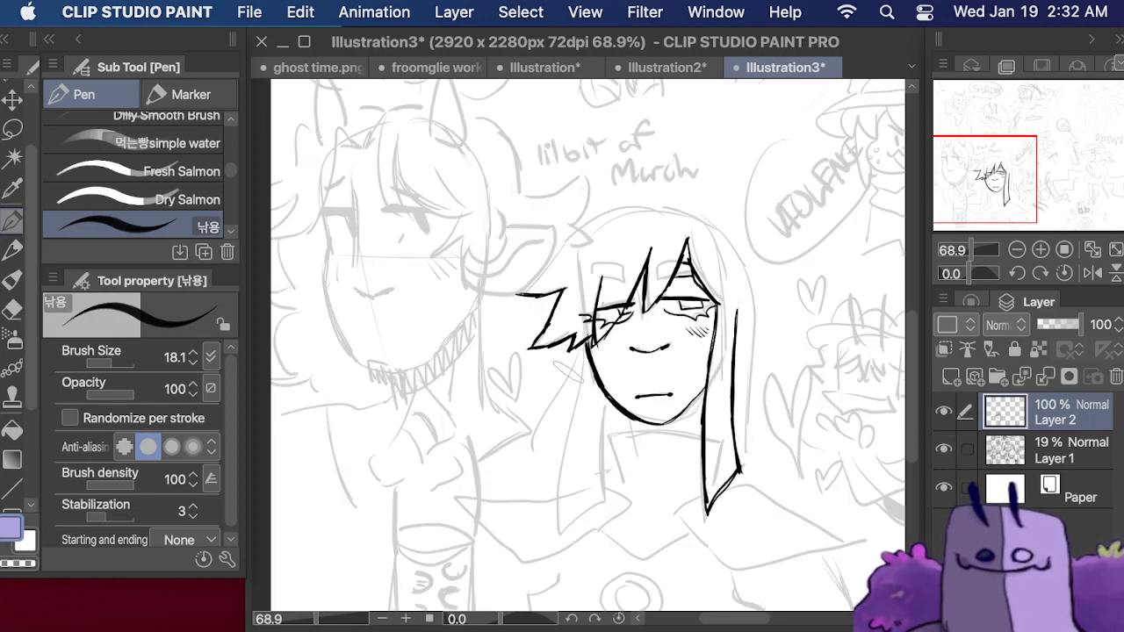
- Ink the pointed lock hanging past the left side of the jaw and the curved outer strand beside it
mouse_move(585, 348)
mouse_down()
mouse_move(557, 536)
mouse_move(599, 507)
mouse_up()
drag(606, 403, 598, 505)
drag(597, 504, 606, 405)
mouse_move(586, 349)
mouse_down()
mouse_move(523, 485)
mouse_move(527, 449)
mouse_up()
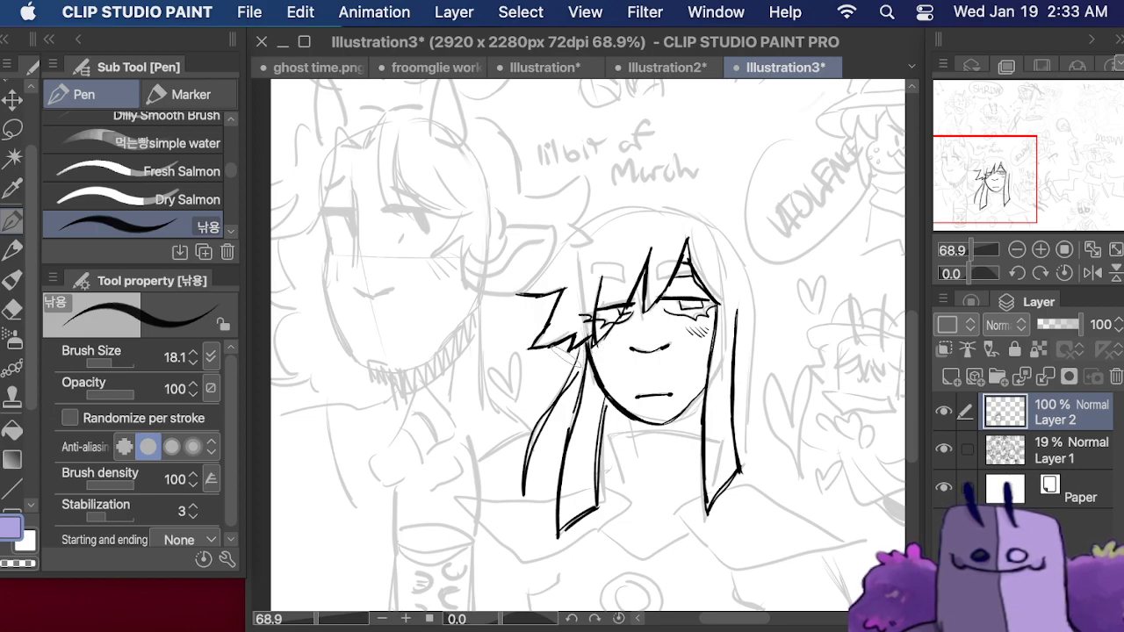
key(super+z)
drag(587, 344, 513, 489)
drag(532, 440, 516, 483)
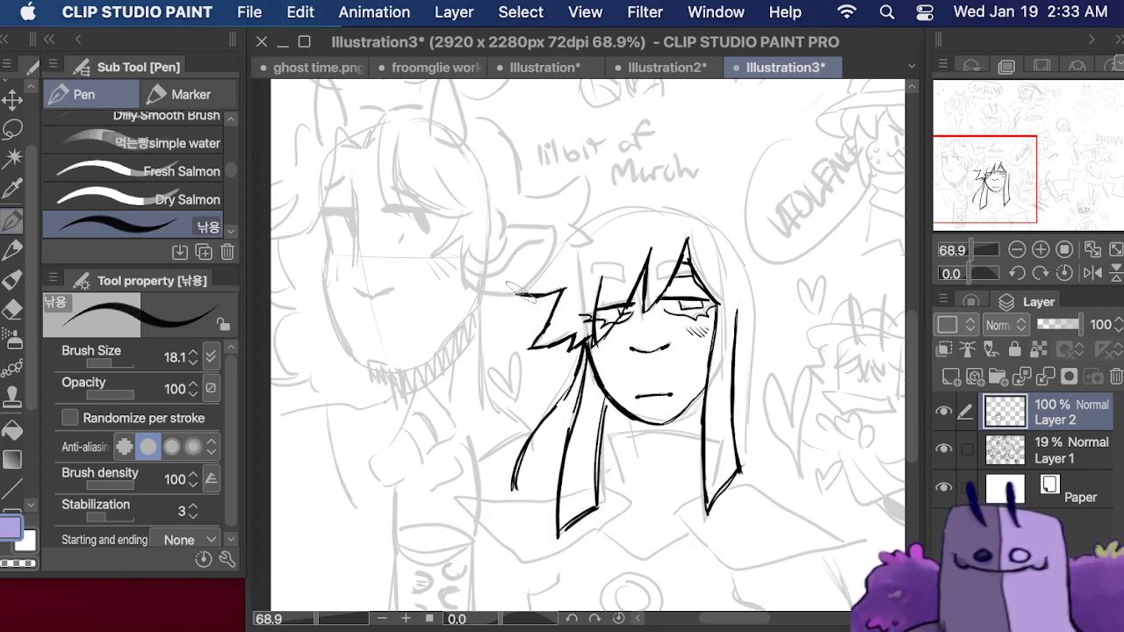
- Ink the crown of the head and the hair's outer right side, with thin parting lines above the fringe
mouse_move(524, 292)
mouse_down()
mouse_move(574, 223)
mouse_move(636, 207)
mouse_move(694, 214)
mouse_move(748, 277)
mouse_up()
mouse_move(713, 229)
mouse_down()
mouse_move(748, 273)
mouse_move(753, 337)
mouse_up()
drag(750, 295, 738, 448)
mouse_move(744, 405)
mouse_down()
mouse_move(747, 490)
mouse_move(745, 472)
mouse_up()
drag(641, 213, 601, 272)
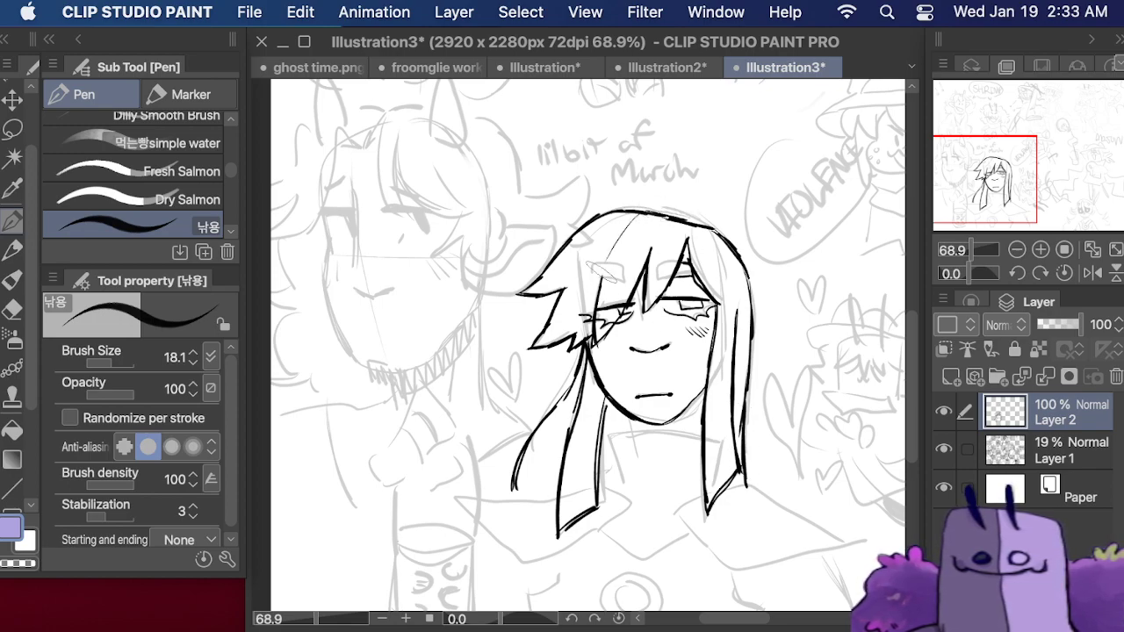
drag(682, 226, 662, 255)
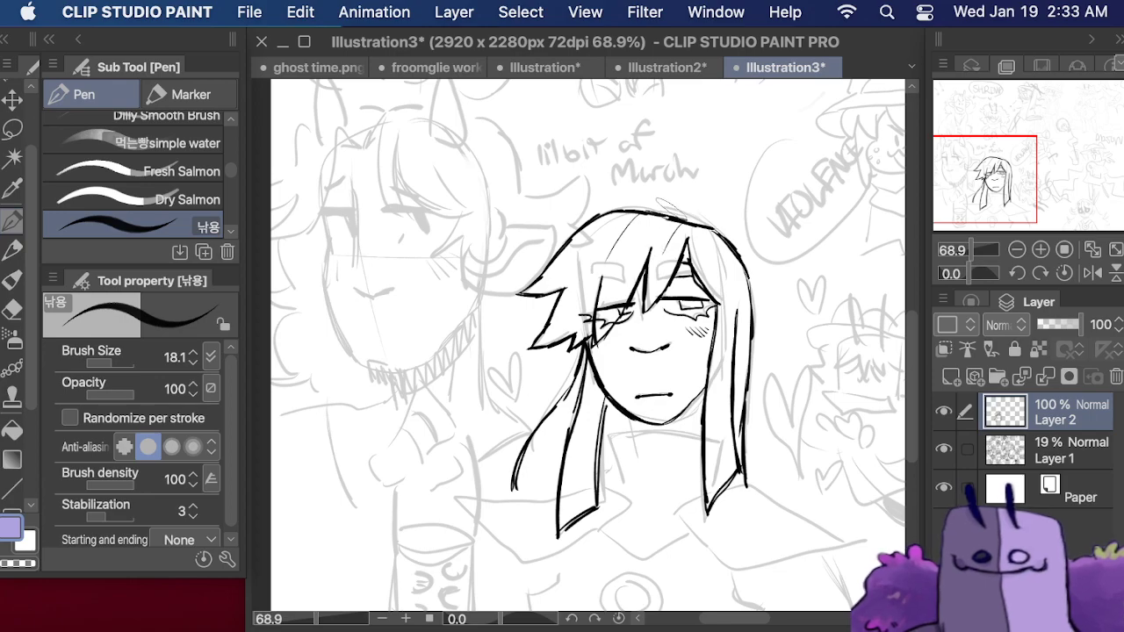
- Ink the high collar around the neck and hatch the shadow under the chin
drag(1028, 125, 957, 210)
mouse_move(647, 288)
mouse_down()
mouse_move(657, 332)
mouse_move(737, 291)
mouse_up()
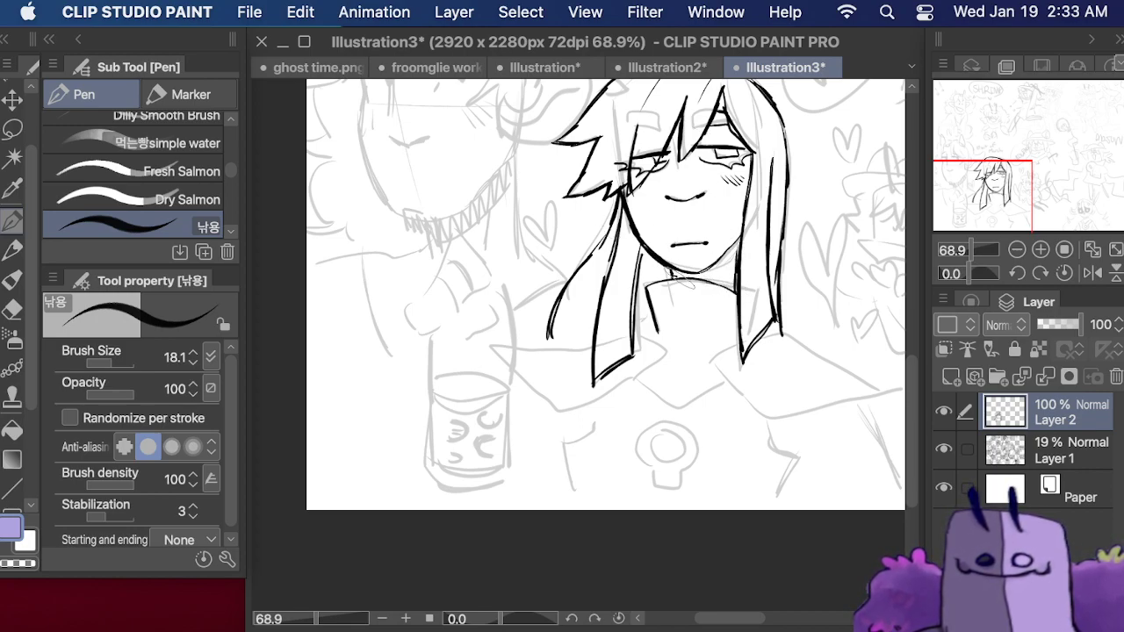
drag(663, 262, 727, 290)
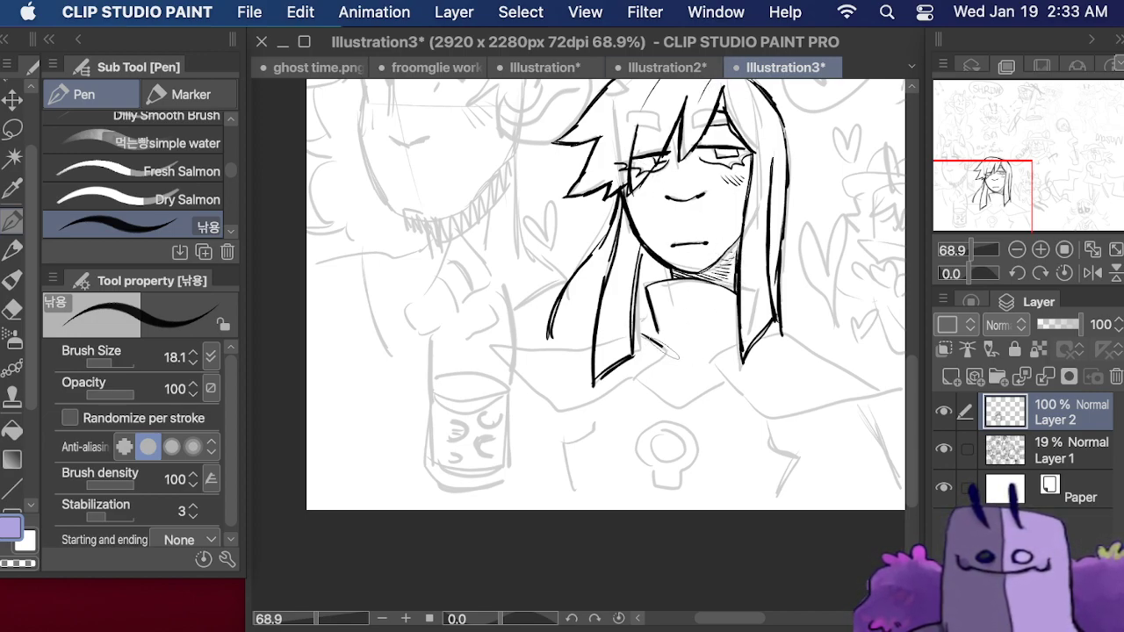
- Ink the left pointed collar flap over the shoulder, including its inner border line
drag(676, 351, 631, 380)
mouse_move(584, 344)
mouse_down()
mouse_move(492, 348)
mouse_move(549, 406)
mouse_move(597, 403)
mouse_up()
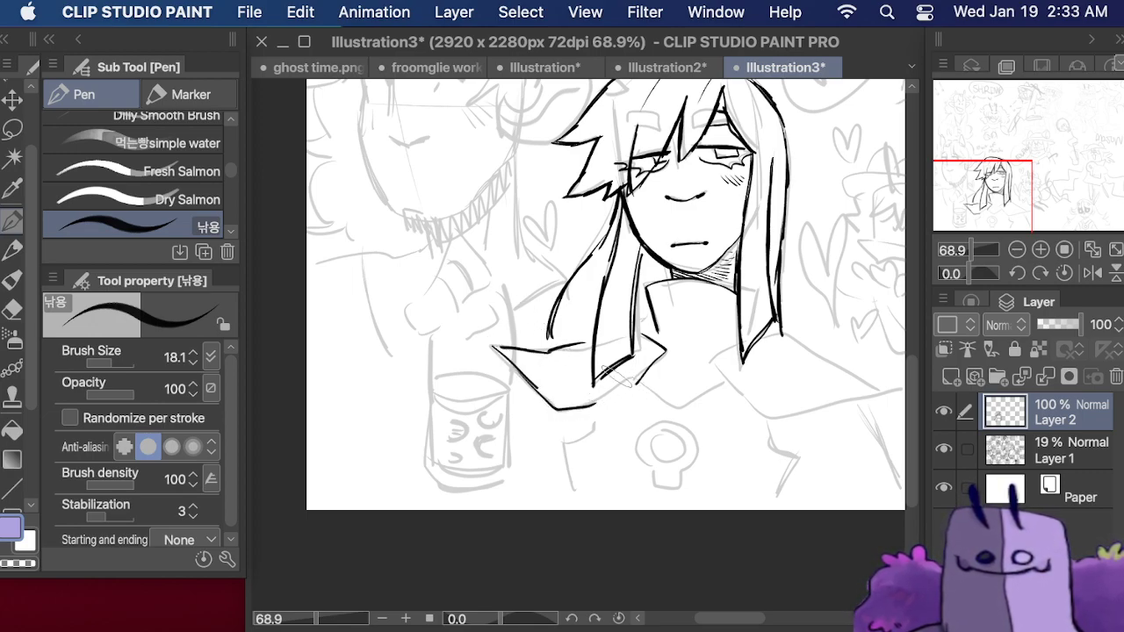
drag(584, 356, 499, 349)
mouse_move(502, 352)
mouse_down()
mouse_move(549, 387)
mouse_move(580, 392)
mouse_up()
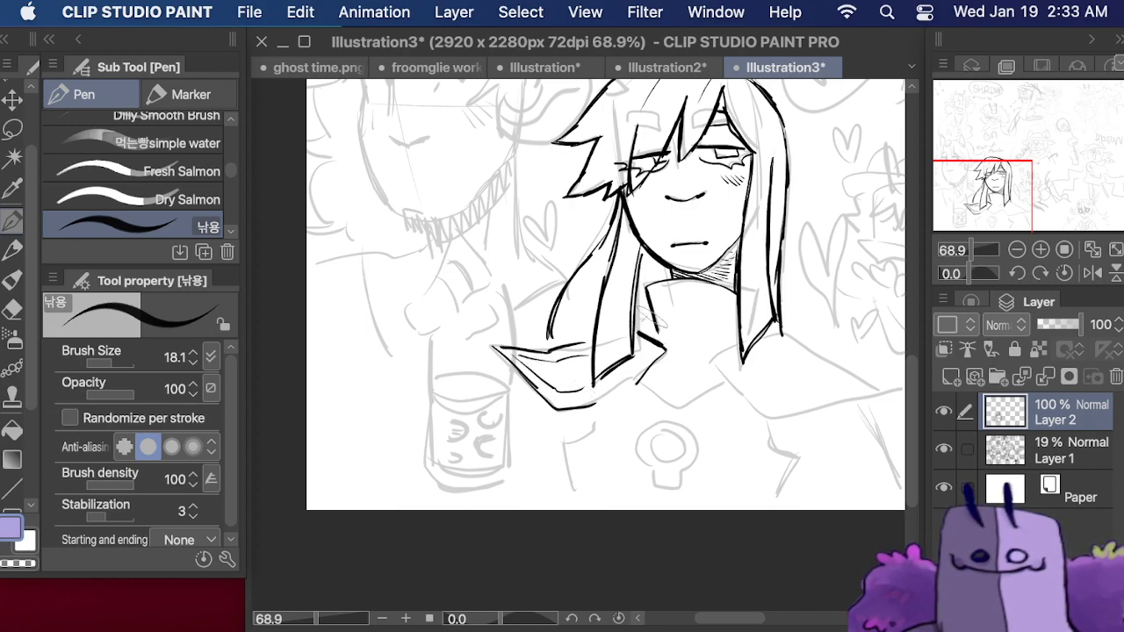
- Ink the right collar flap with its inner border, and join both flaps with a V-shaped line on the chest
mouse_move(711, 358)
mouse_down()
mouse_move(769, 417)
mouse_move(874, 399)
mouse_up()
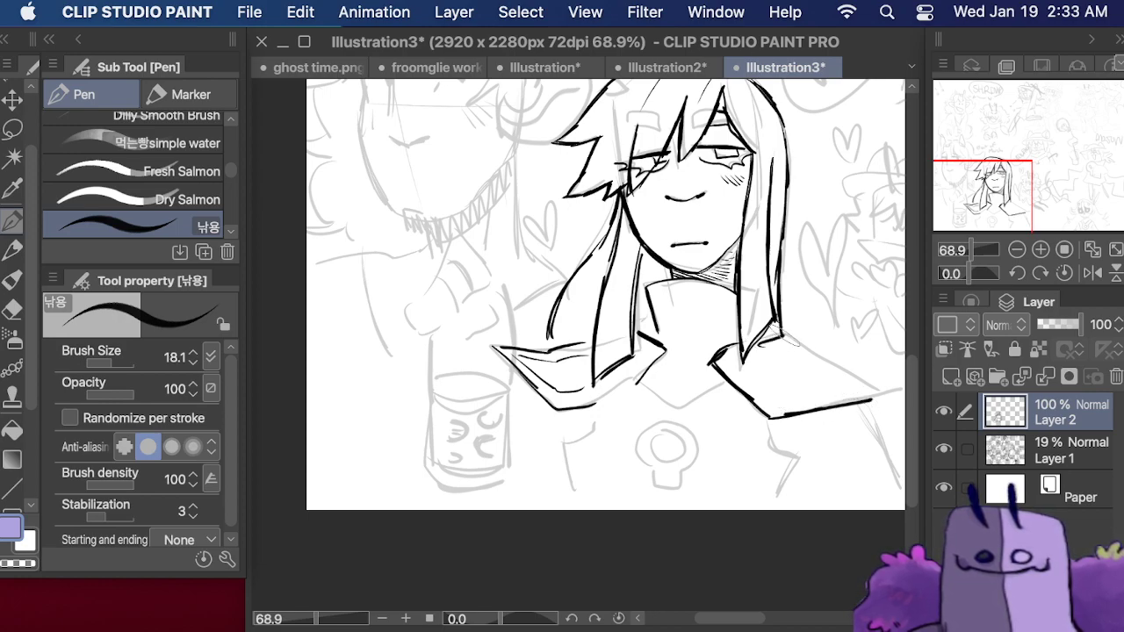
drag(780, 335, 885, 403)
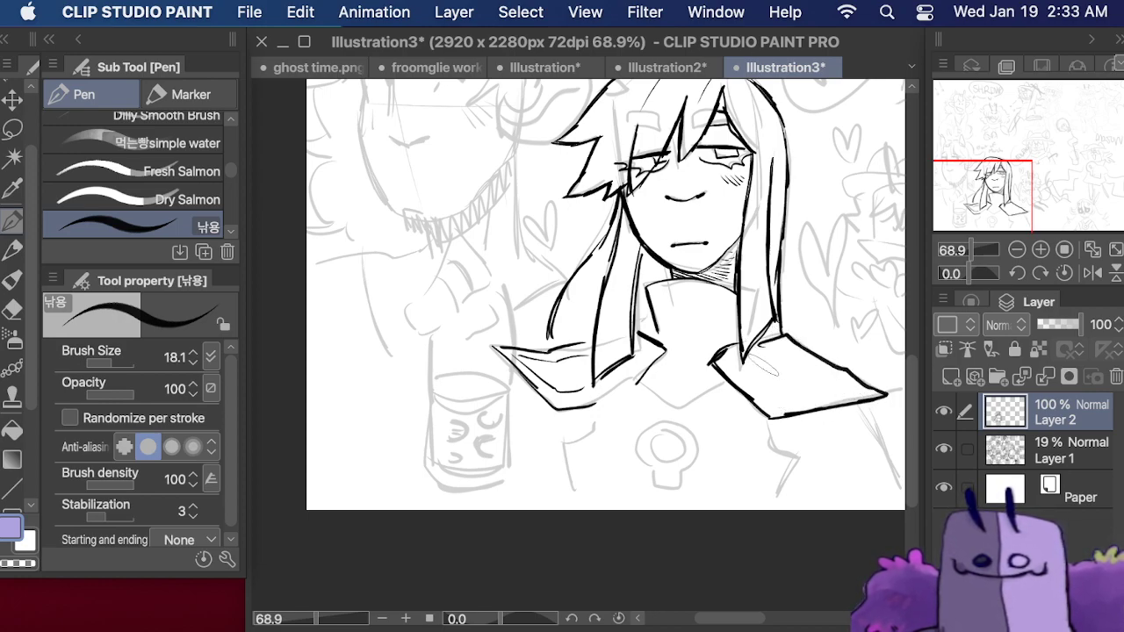
mouse_move(746, 349)
mouse_down()
mouse_move(773, 395)
mouse_move(865, 389)
mouse_up()
mouse_move(641, 380)
mouse_down()
mouse_move(677, 409)
mouse_move(746, 373)
mouse_up()
drag(671, 344, 702, 362)
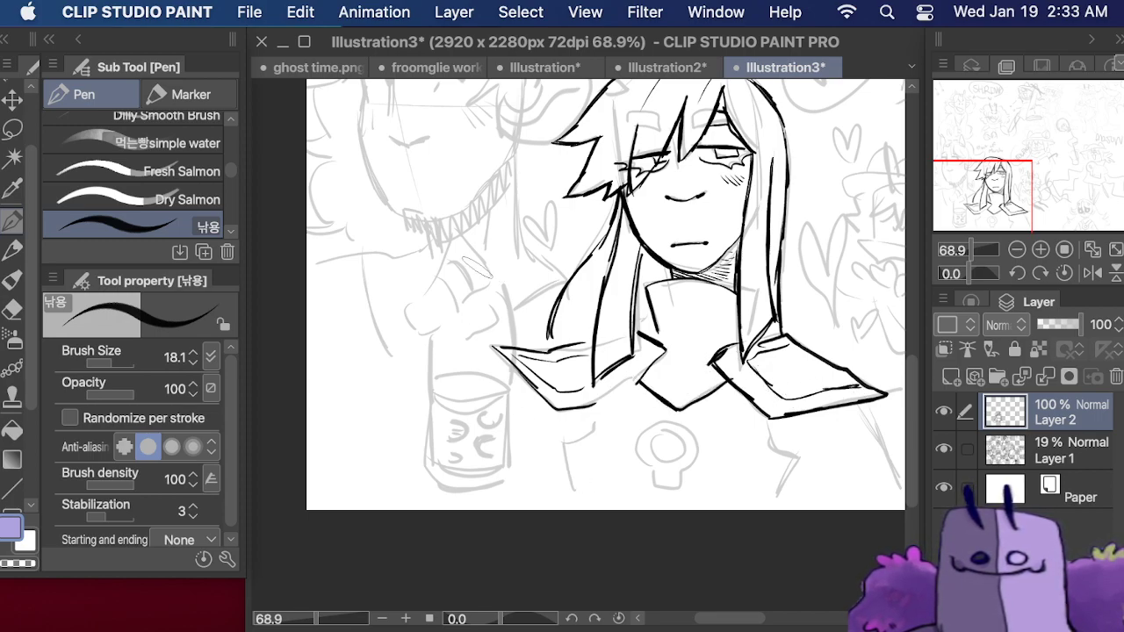
- Ink the fingers and the tall banded can beside the long-haired character
mouse_move(466, 239)
mouse_down()
mouse_move(494, 263)
mouse_move(479, 290)
mouse_move(473, 272)
mouse_move(409, 303)
mouse_move(431, 332)
mouse_move(470, 307)
mouse_move(479, 290)
mouse_move(463, 286)
mouse_move(449, 320)
mouse_move(493, 310)
mouse_move(459, 322)
mouse_move(491, 287)
mouse_move(502, 326)
mouse_up()
mouse_move(490, 283)
mouse_down()
mouse_move(501, 305)
mouse_move(497, 393)
mouse_move(502, 364)
mouse_up()
mouse_move(433, 332)
mouse_down()
mouse_move(431, 399)
mouse_move(493, 397)
mouse_move(501, 376)
mouse_move(439, 376)
mouse_move(428, 487)
mouse_move(483, 497)
mouse_move(499, 466)
mouse_move(502, 386)
mouse_up()
mouse_move(429, 465)
mouse_down()
mouse_move(470, 476)
mouse_move(498, 464)
mouse_up()
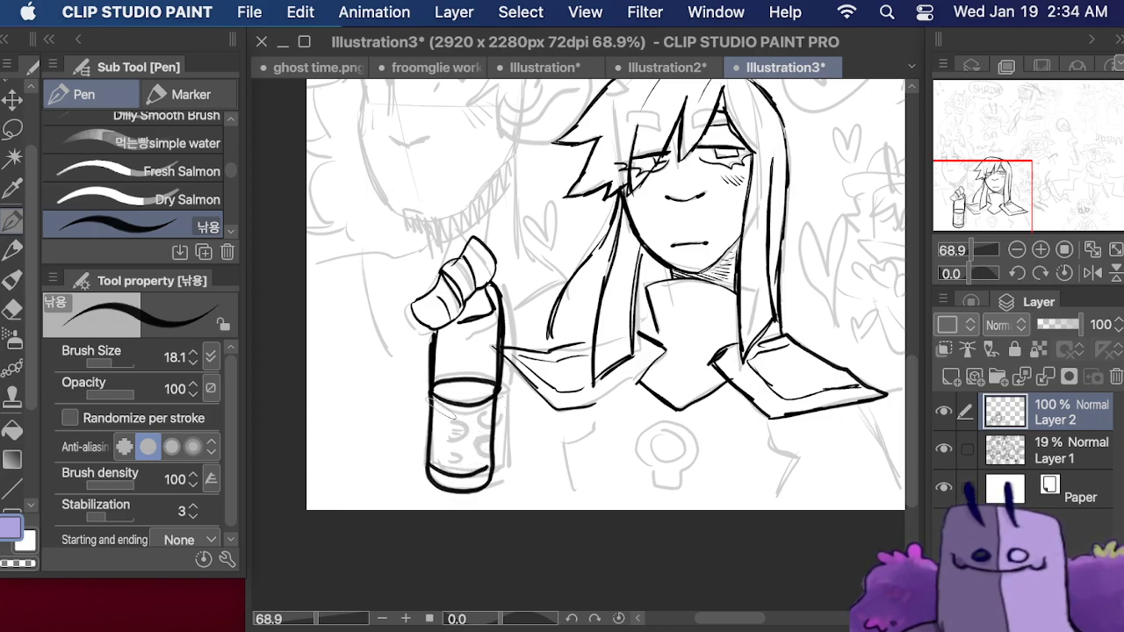
mouse_move(432, 397)
mouse_down()
mouse_move(465, 414)
mouse_move(497, 406)
mouse_up()
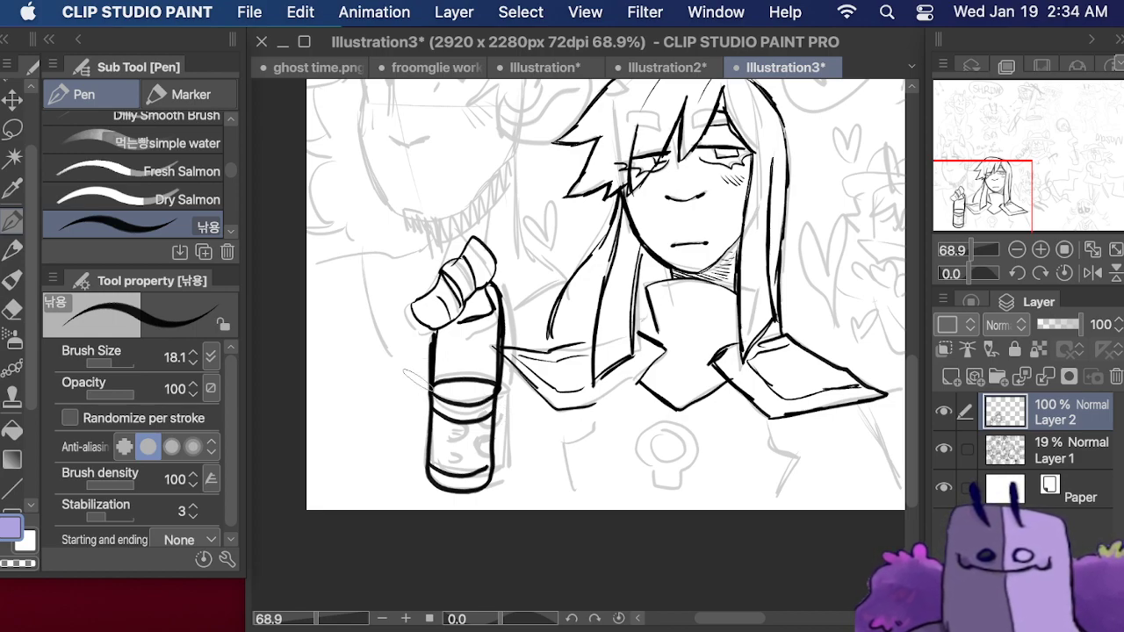
- Draw jagged burst lines on both sides of the can
mouse_move(420, 379)
mouse_down()
mouse_move(369, 384)
mouse_move(391, 397)
mouse_move(360, 439)
mouse_move(397, 453)
mouse_move(406, 439)
mouse_up()
mouse_move(525, 481)
mouse_down()
mouse_move(521, 463)
mouse_move(553, 425)
mouse_up()
drag(520, 398, 501, 401)
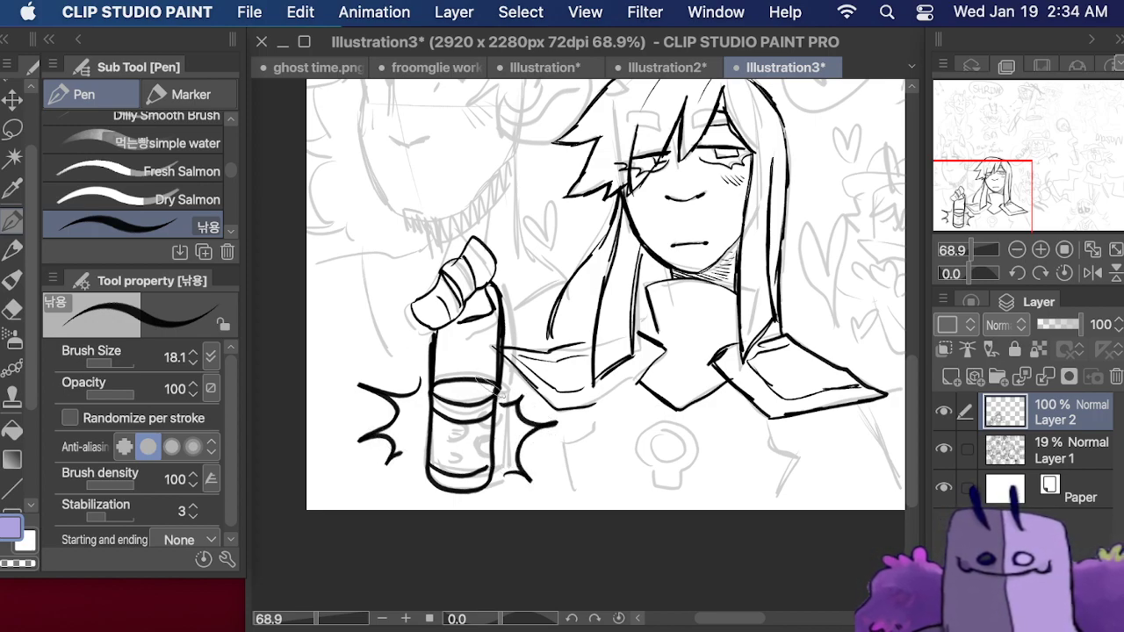
- Ink the round chest emblem, the torso sides and the outer right arm line of the long-haired character
mouse_move(637, 444)
mouse_down()
mouse_move(660, 419)
mouse_move(703, 441)
mouse_move(697, 468)
mouse_move(666, 490)
mouse_move(643, 468)
mouse_move(657, 487)
mouse_move(669, 481)
mouse_move(644, 432)
mouse_move(658, 467)
mouse_move(667, 437)
mouse_move(672, 479)
mouse_up()
mouse_move(595, 422)
mouse_down()
mouse_move(569, 449)
mouse_move(571, 501)
mouse_up()
mouse_move(770, 420)
mouse_down()
mouse_move(798, 450)
mouse_move(778, 494)
mouse_up()
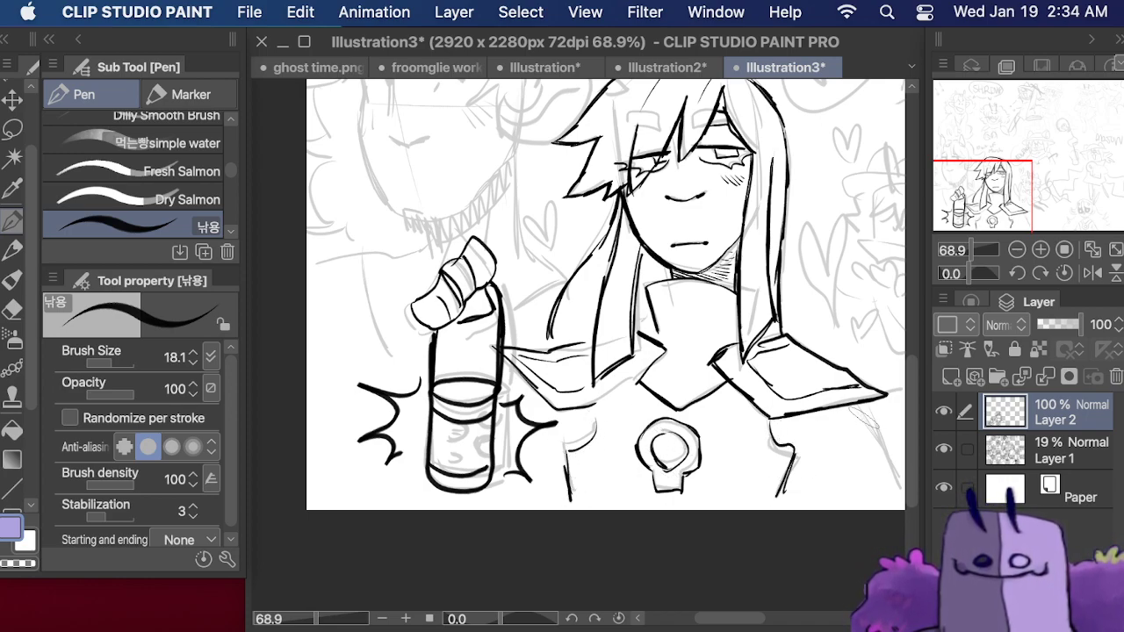
mouse_move(861, 412)
mouse_down()
mouse_move(892, 505)
mouse_move(880, 503)
mouse_up()
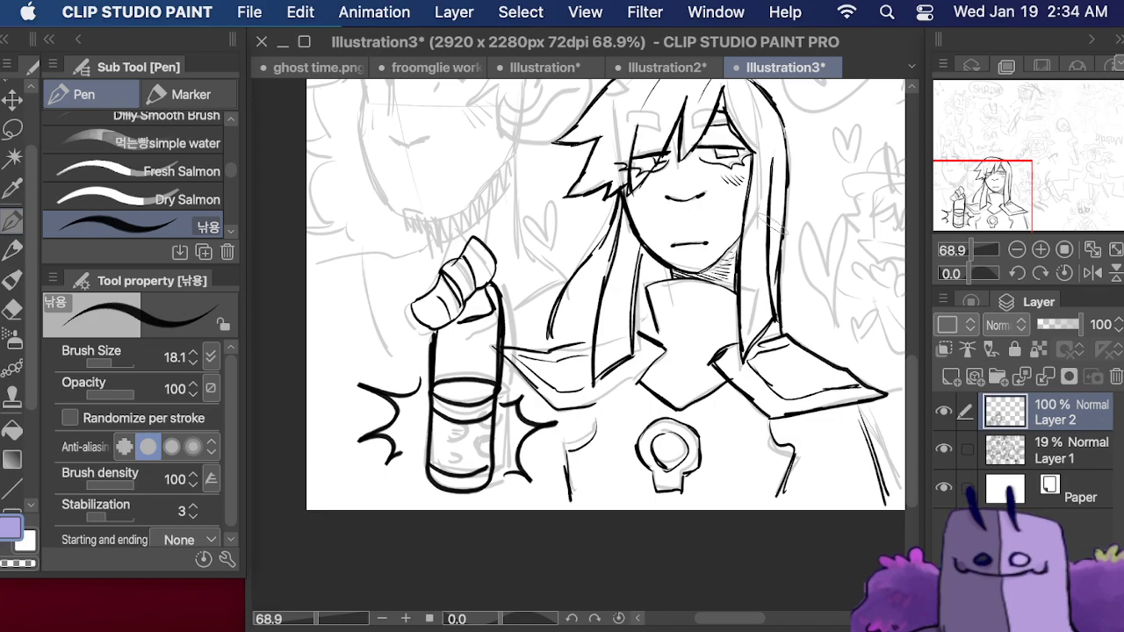
- Finish the fingers gripping the can and draw three small hearts around the long-haired character's head
mouse_move(413, 306)
mouse_down()
mouse_move(405, 337)
mouse_move(456, 328)
mouse_up()
drag(1002, 183, 1026, 176)
mouse_move(433, 297)
mouse_down()
mouse_move(422, 303)
mouse_move(437, 291)
mouse_up()
mouse_move(676, 376)
mouse_down()
mouse_move(676, 395)
mouse_move(666, 358)
mouse_move(690, 367)
mouse_move(676, 393)
mouse_up()
drag(676, 250, 682, 259)
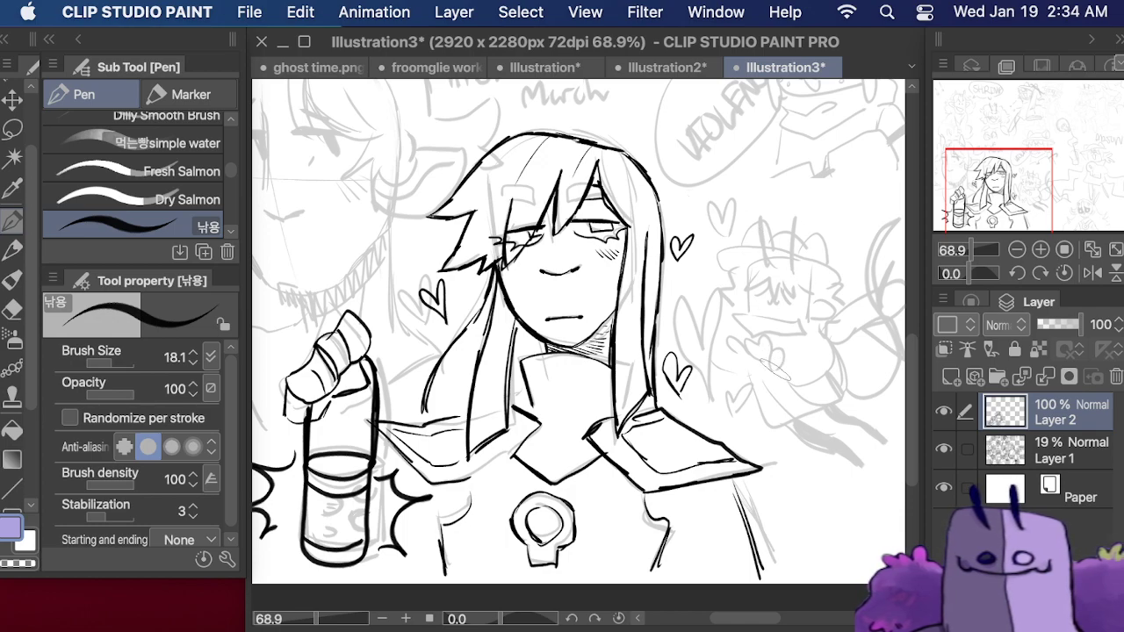
- Ink the small hatted character's face, curly fringe and ears, and the heart held at its chest
mouse_move(776, 347)
mouse_down()
mouse_move(738, 356)
mouse_move(764, 343)
mouse_move(759, 363)
mouse_up()
mouse_move(738, 325)
mouse_down()
mouse_move(797, 320)
mouse_move(804, 337)
mouse_move(775, 332)
mouse_move(801, 335)
mouse_up()
mouse_move(739, 320)
mouse_down()
mouse_move(773, 331)
mouse_move(807, 298)
mouse_move(747, 318)
mouse_move(784, 296)
mouse_move(757, 297)
mouse_up()
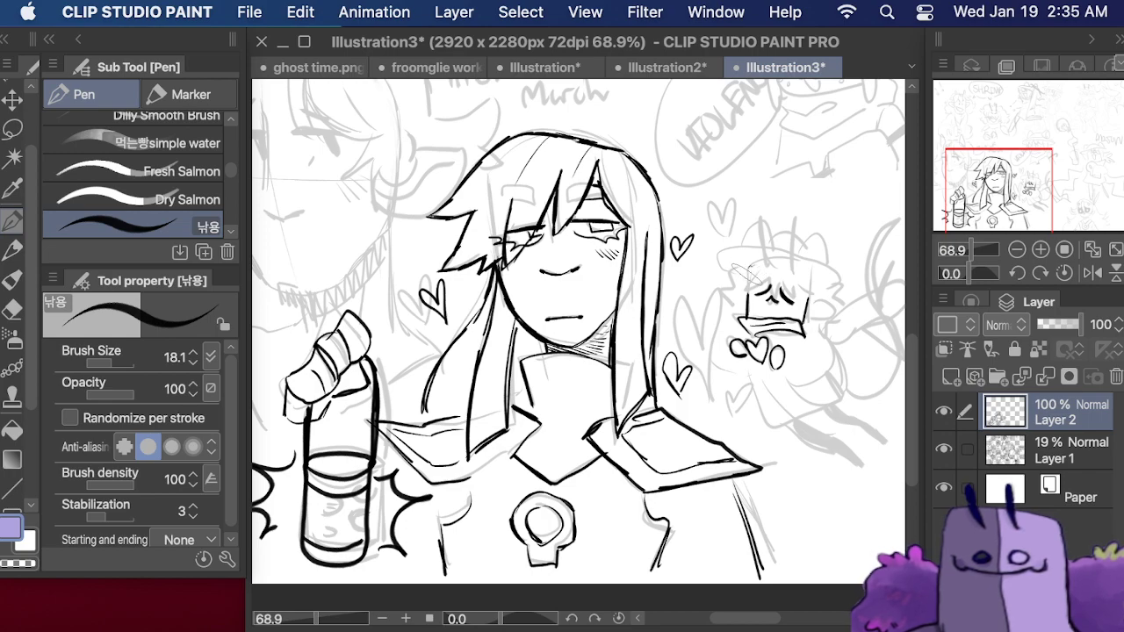
mouse_move(750, 267)
mouse_down()
mouse_move(753, 284)
mouse_move(813, 297)
mouse_up()
mouse_move(788, 278)
mouse_down()
mouse_move(825, 289)
mouse_move(830, 317)
mouse_move(807, 324)
mouse_up()
mouse_move(747, 295)
mouse_down()
mouse_move(731, 301)
mouse_move(745, 317)
mouse_up()
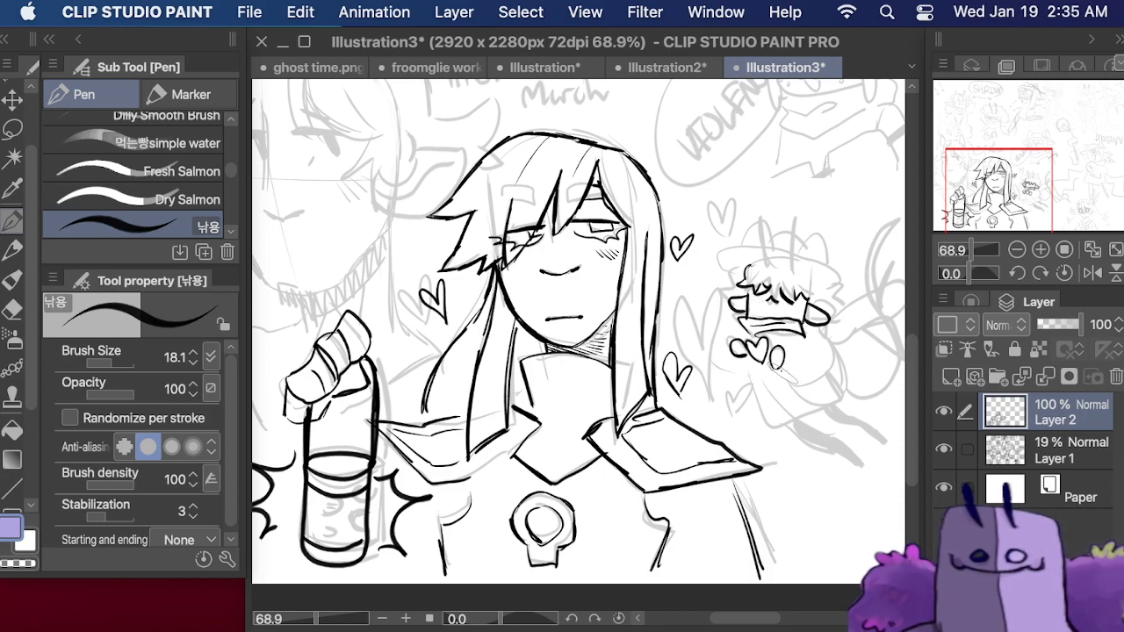
- Ink the small character's arms, flared dress and two trailing legs
mouse_move(804, 337)
mouse_down()
mouse_move(835, 371)
mouse_move(782, 377)
mouse_up()
mouse_move(727, 353)
mouse_down()
mouse_move(789, 406)
mouse_move(843, 387)
mouse_up()
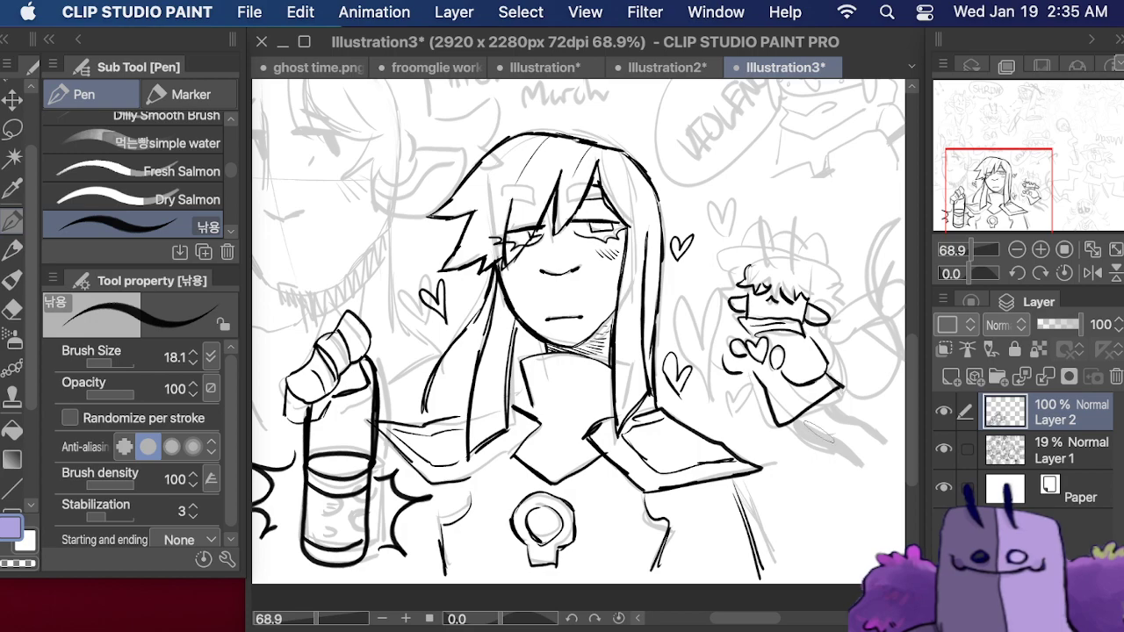
drag(788, 425, 864, 461)
drag(822, 403, 890, 420)
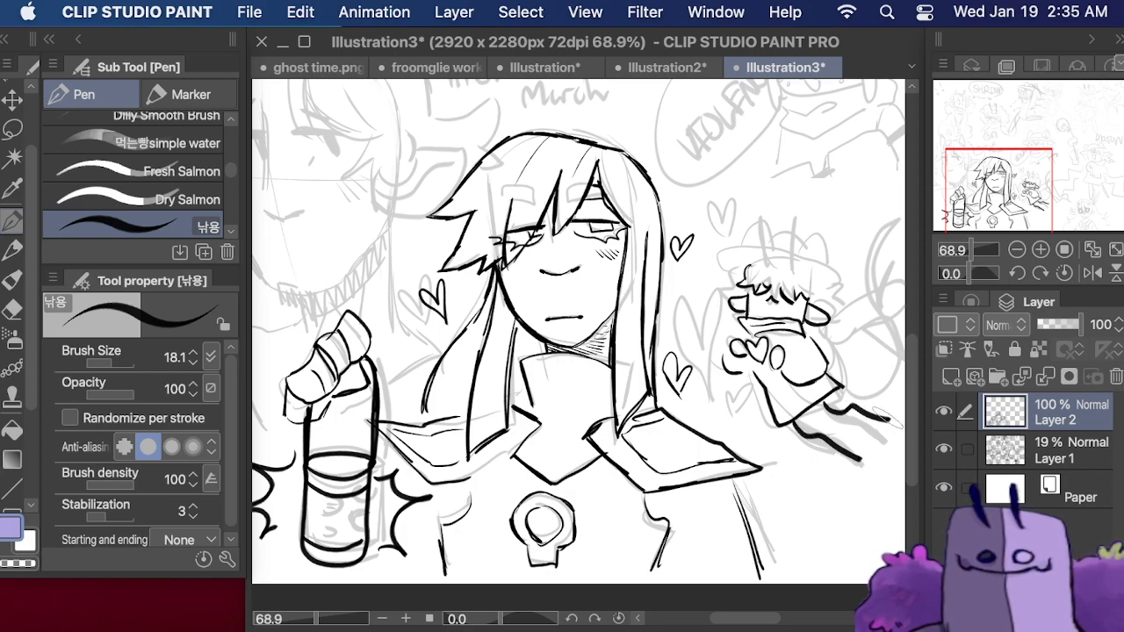
- Ink the small character's fluffy curls and the wide curved hat brim around its head
drag(1008, 168, 1029, 154)
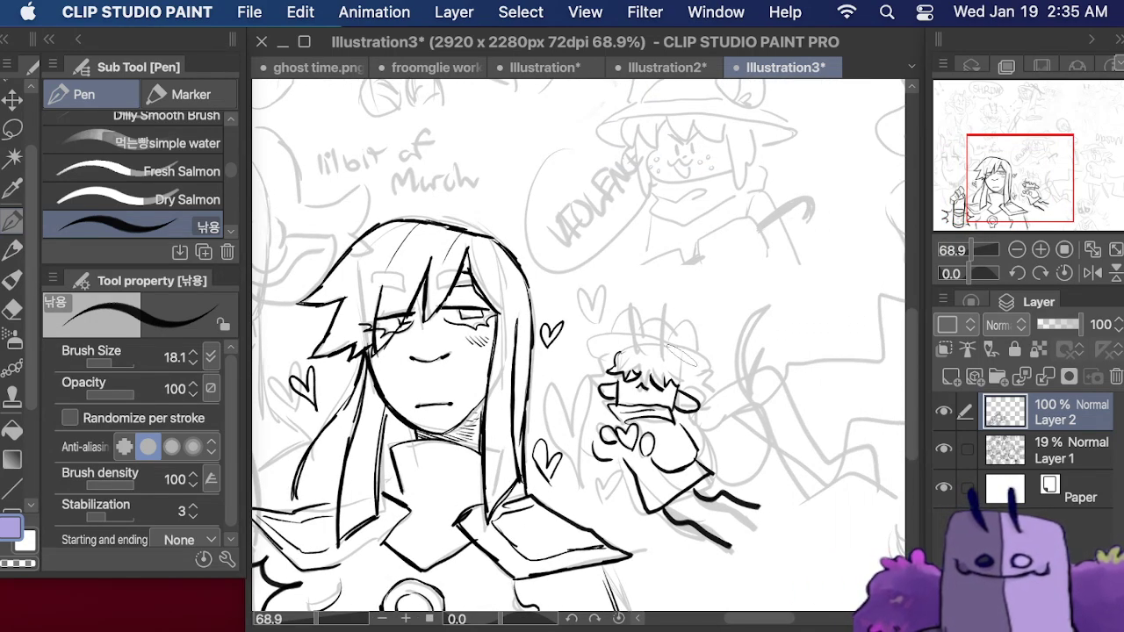
mouse_move(684, 349)
mouse_down()
mouse_move(661, 333)
mouse_move(604, 320)
mouse_move(600, 350)
mouse_move(580, 346)
mouse_move(598, 392)
mouse_up()
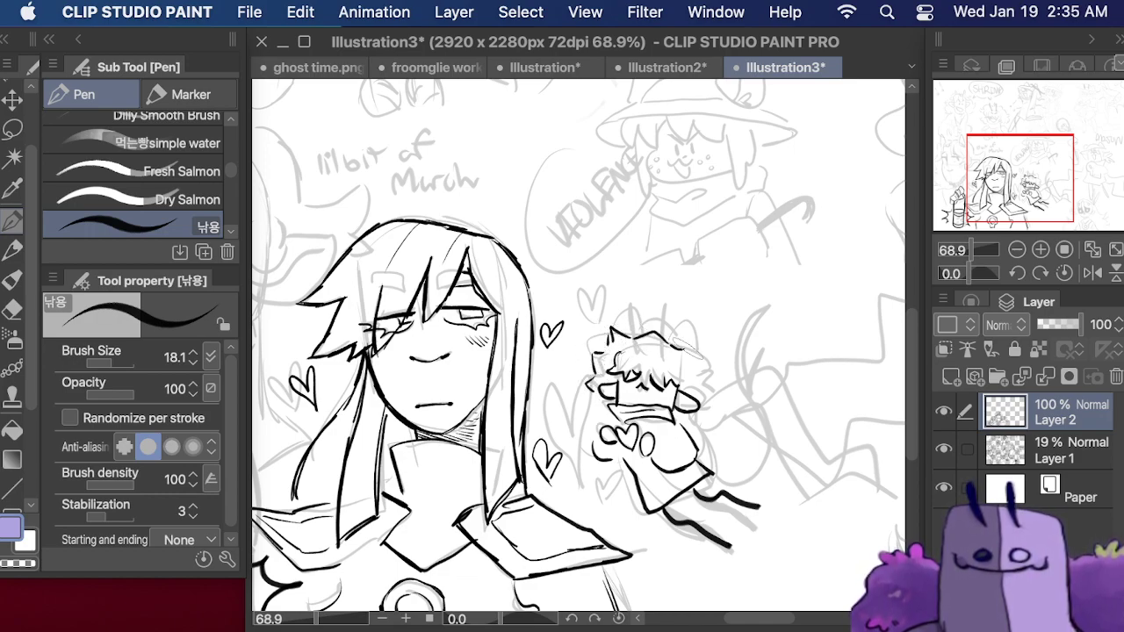
drag(692, 355, 701, 379)
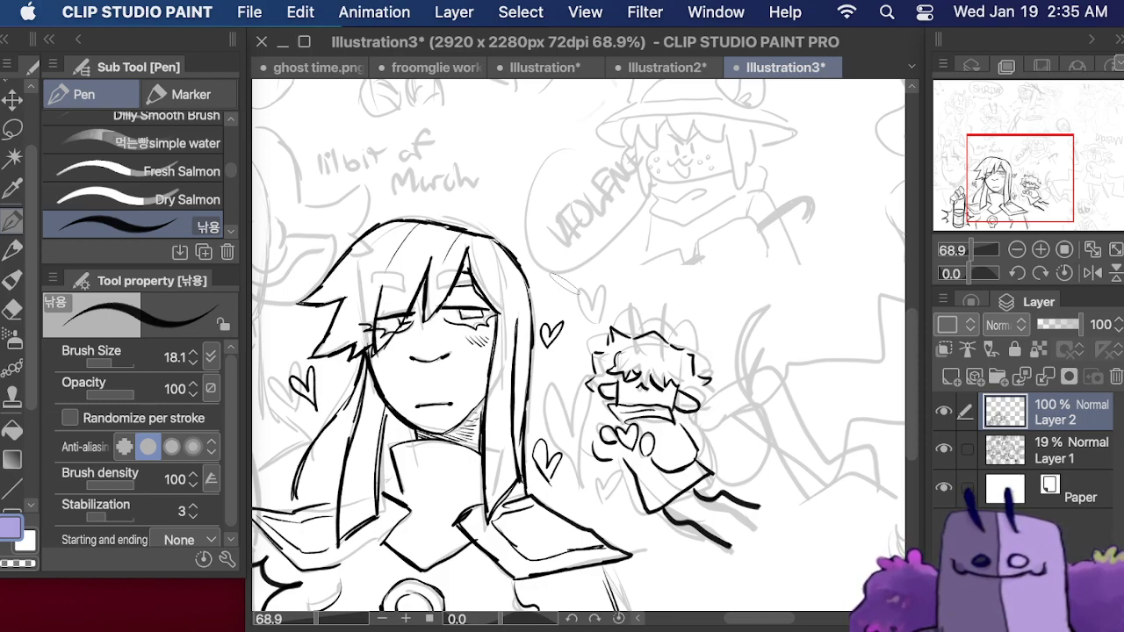
mouse_move(593, 360)
mouse_down()
mouse_move(586, 341)
mouse_move(619, 330)
mouse_move(694, 336)
mouse_move(736, 369)
mouse_move(715, 390)
mouse_move(694, 387)
mouse_up()
mouse_move(615, 330)
mouse_down()
mouse_move(654, 318)
mouse_move(705, 341)
mouse_up()
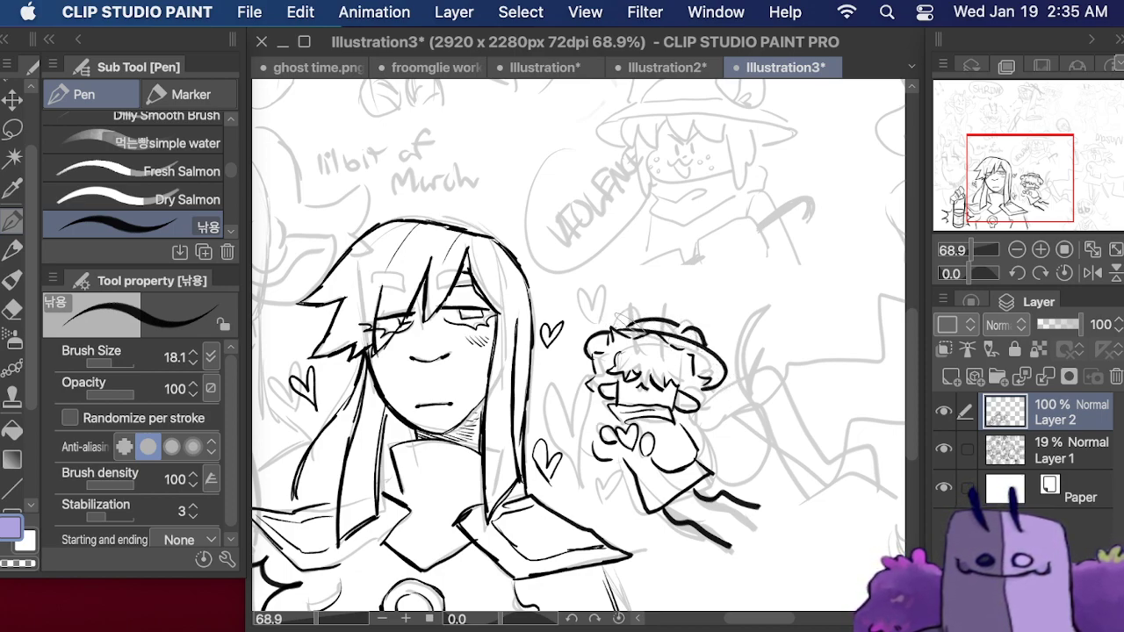
drag(630, 324, 611, 329)
- Ink the jagged wings behind the small character and the long curved strokes crossing them
mouse_move(681, 439)
mouse_down()
mouse_move(730, 412)
mouse_move(746, 418)
mouse_move(698, 409)
mouse_move(740, 370)
mouse_move(777, 390)
mouse_move(808, 428)
mouse_up()
drag(737, 423, 827, 506)
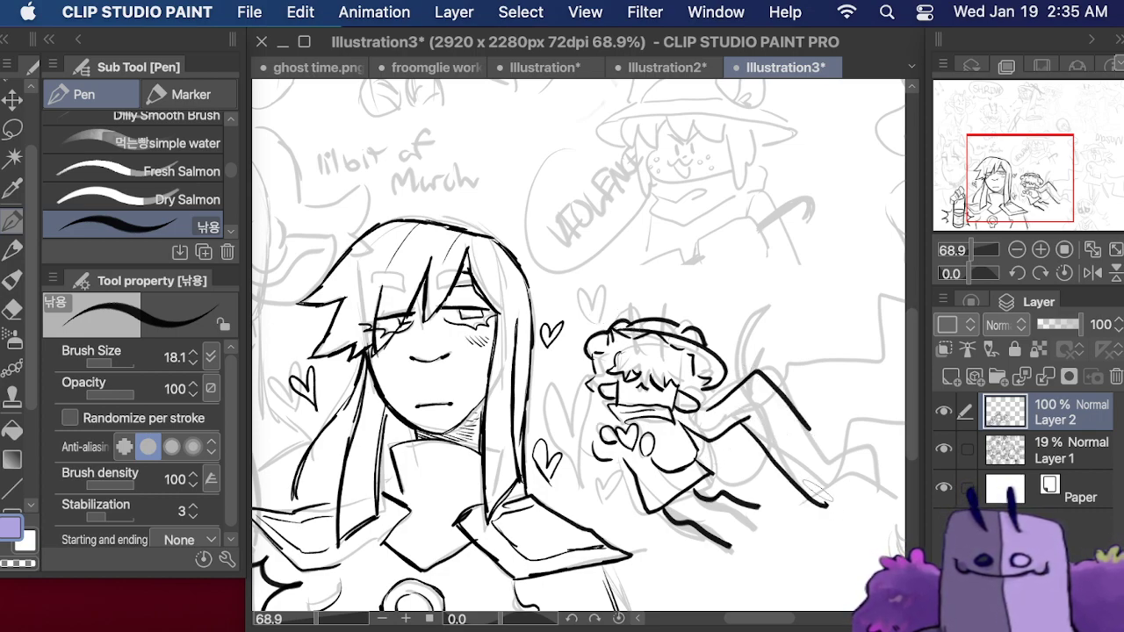
mouse_move(806, 430)
mouse_down()
mouse_move(833, 452)
mouse_move(883, 442)
mouse_move(839, 507)
mouse_up()
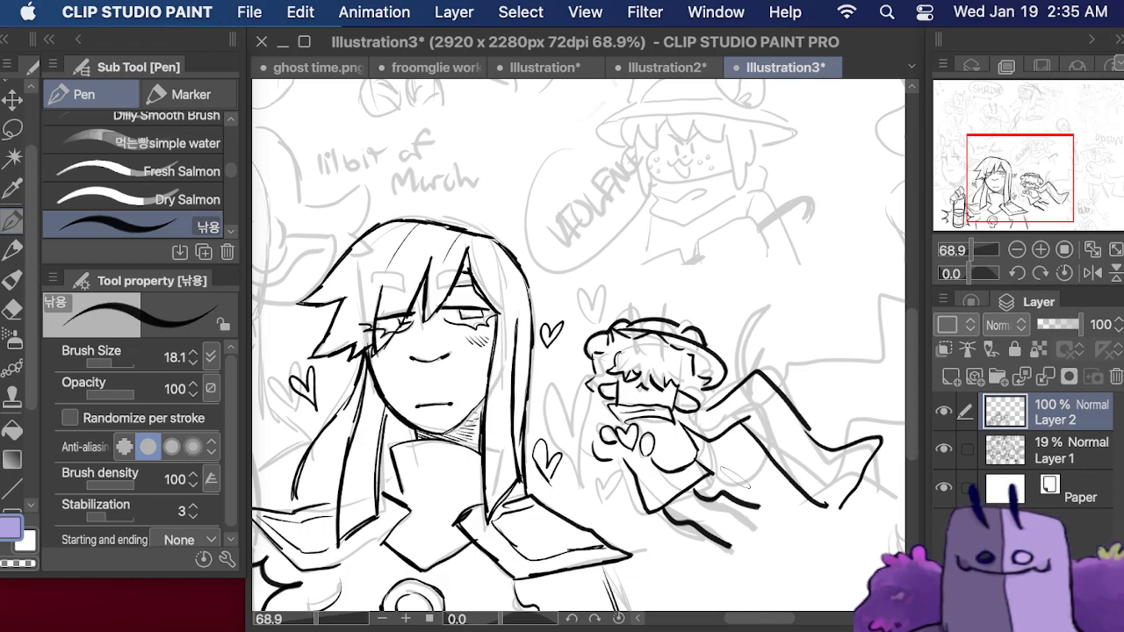
mouse_move(773, 393)
mouse_down()
mouse_move(810, 362)
mouse_move(843, 385)
mouse_move(864, 358)
mouse_move(875, 406)
mouse_up()
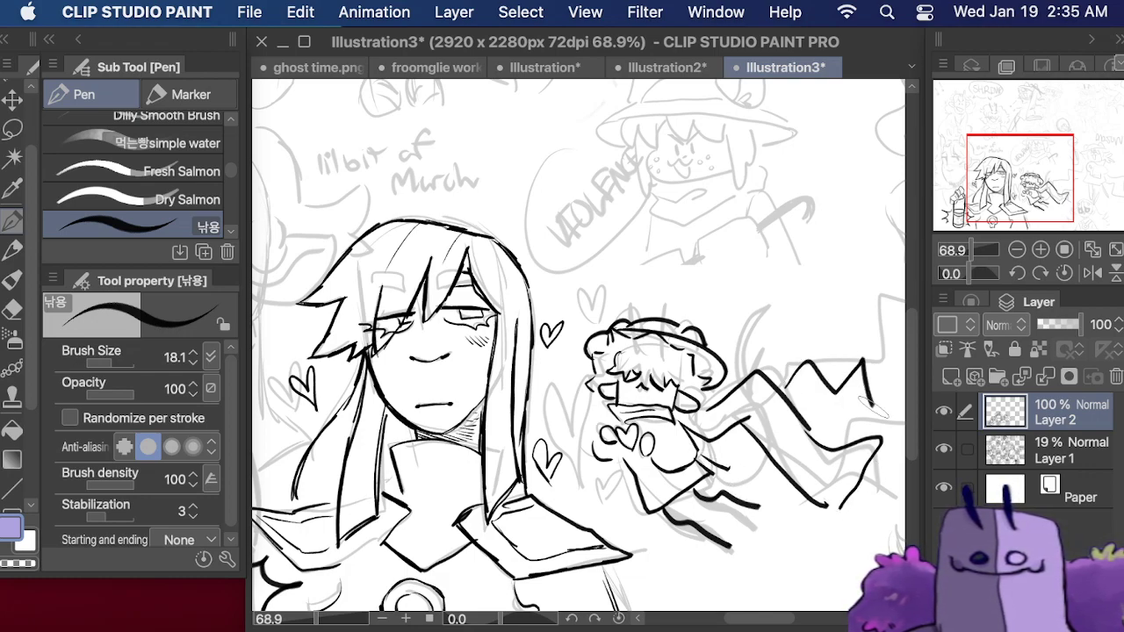
mouse_move(697, 457)
mouse_down()
mouse_move(751, 399)
mouse_move(760, 295)
mouse_move(747, 381)
mouse_up()
drag(761, 330, 758, 402)
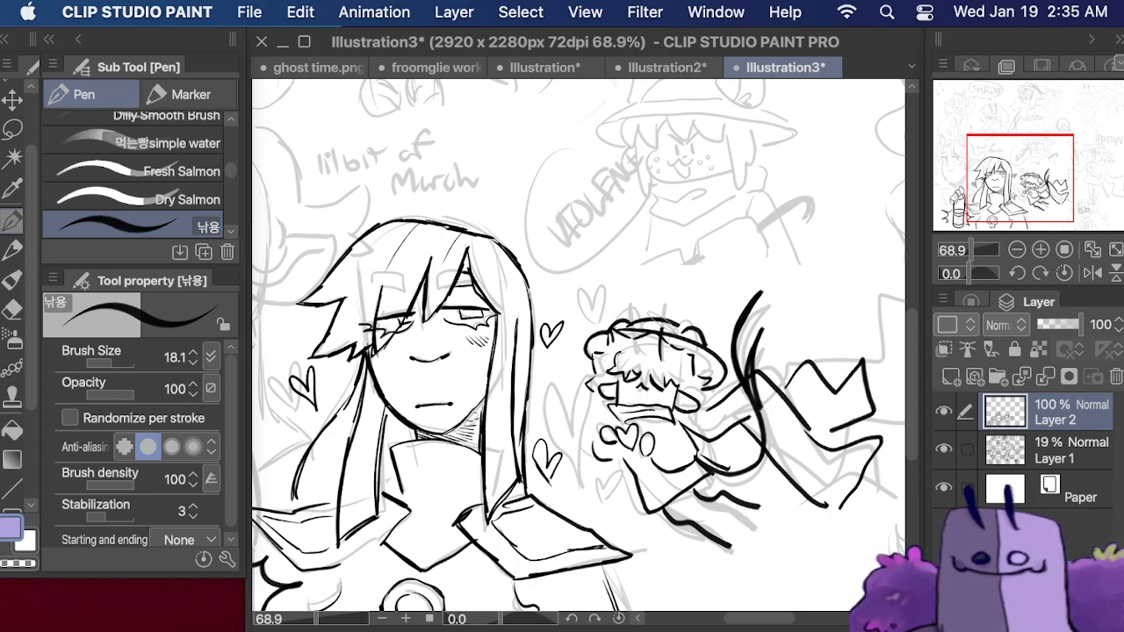
- Add two antennae to the small character's hat and draw three hearts beside the figure
mouse_move(668, 308)
mouse_down()
mouse_move(666, 349)
mouse_move(648, 348)
mouse_up()
mouse_move(632, 309)
mouse_down()
mouse_move(631, 348)
mouse_move(700, 331)
mouse_up()
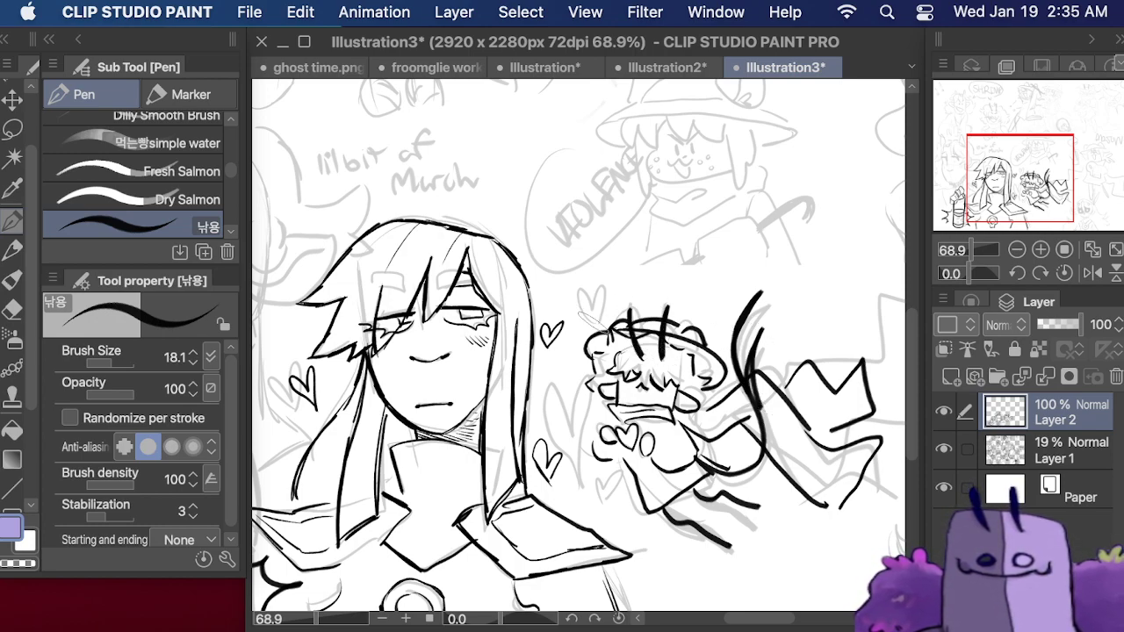
mouse_move(585, 323)
mouse_down()
mouse_move(574, 292)
mouse_move(585, 323)
mouse_up()
mouse_move(571, 430)
mouse_down()
mouse_move(569, 390)
mouse_move(576, 431)
mouse_up()
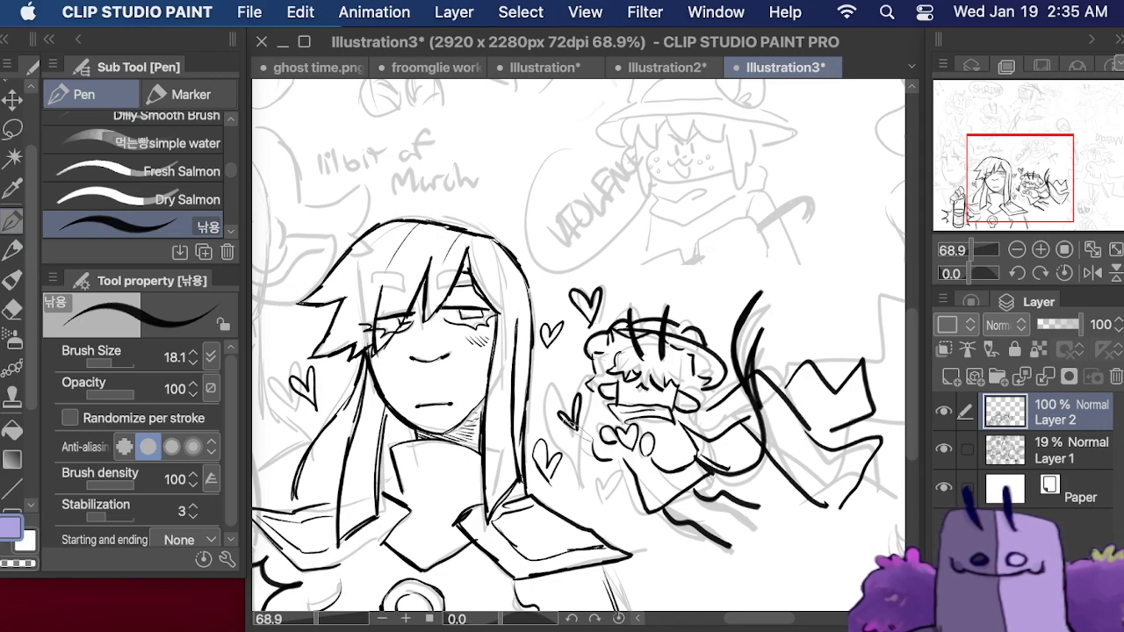
drag(599, 502, 590, 480)
drag(601, 481, 601, 504)
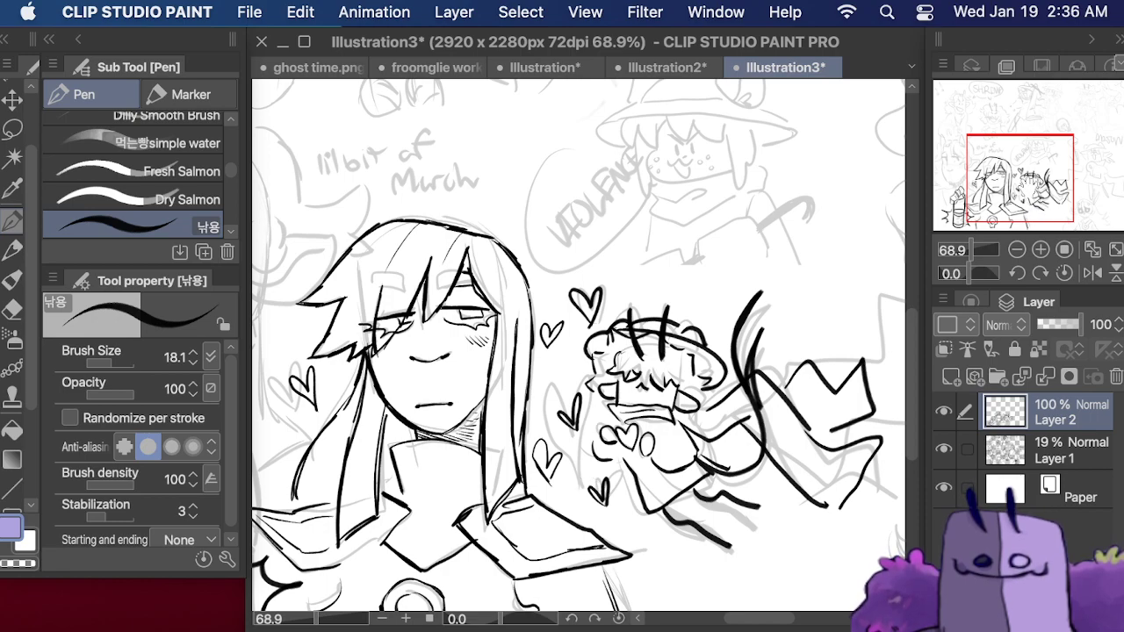
- Ink the horned character's face outline from cheek to jaw, and add the neck lines below
scroll(580, 344, left, 8)
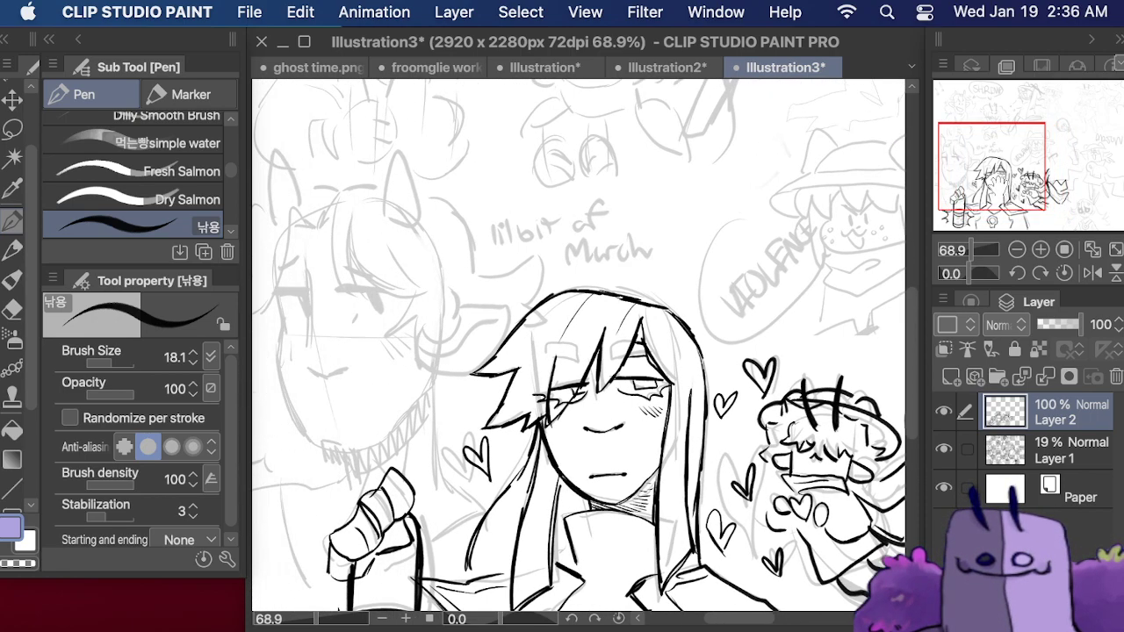
scroll(667, 352, down, 1)
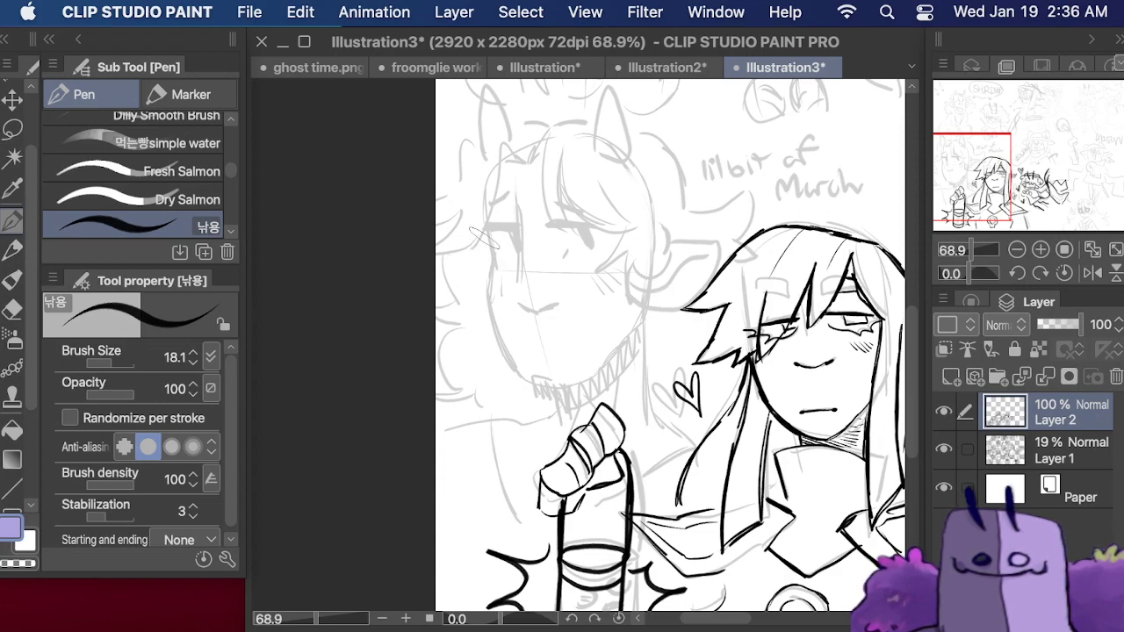
mouse_move(481, 233)
mouse_down()
mouse_move(485, 290)
mouse_move(520, 378)
mouse_move(581, 389)
mouse_move(551, 380)
mouse_move(627, 343)
mouse_move(653, 306)
mouse_move(649, 384)
mouse_up()
drag(645, 325, 651, 417)
key(super+z)
mouse_move(571, 390)
mouse_down()
mouse_move(552, 411)
mouse_move(555, 429)
mouse_up()
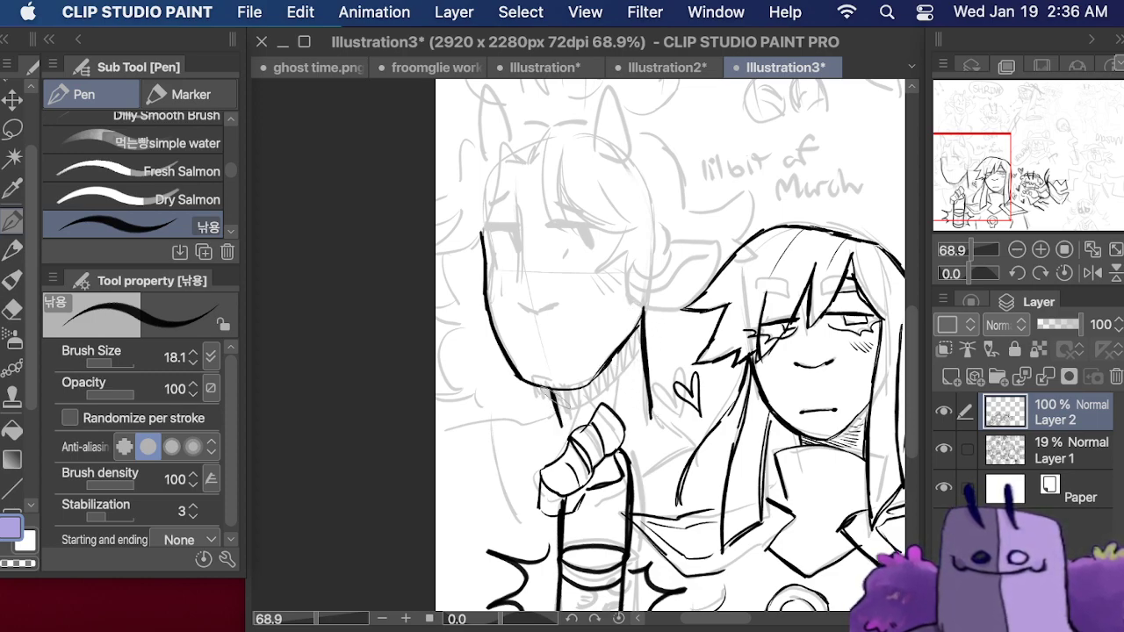
drag(614, 361, 608, 408)
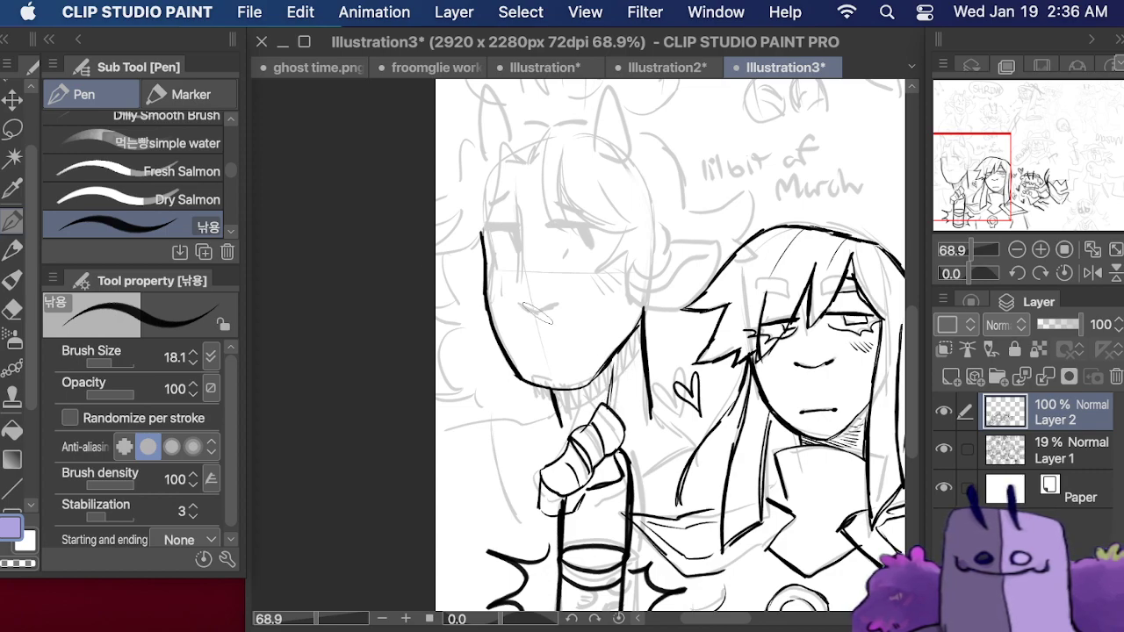
- Ink the horned character's nose with a curved tip, hatched shading and a long bridge line
drag(524, 304, 555, 306)
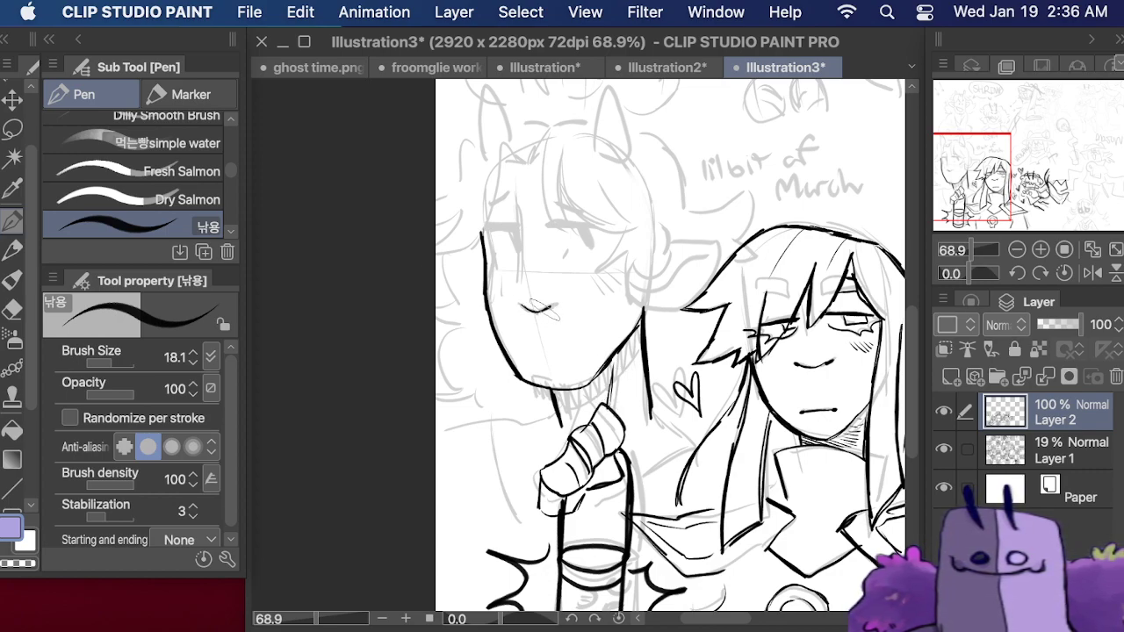
key(super+z)
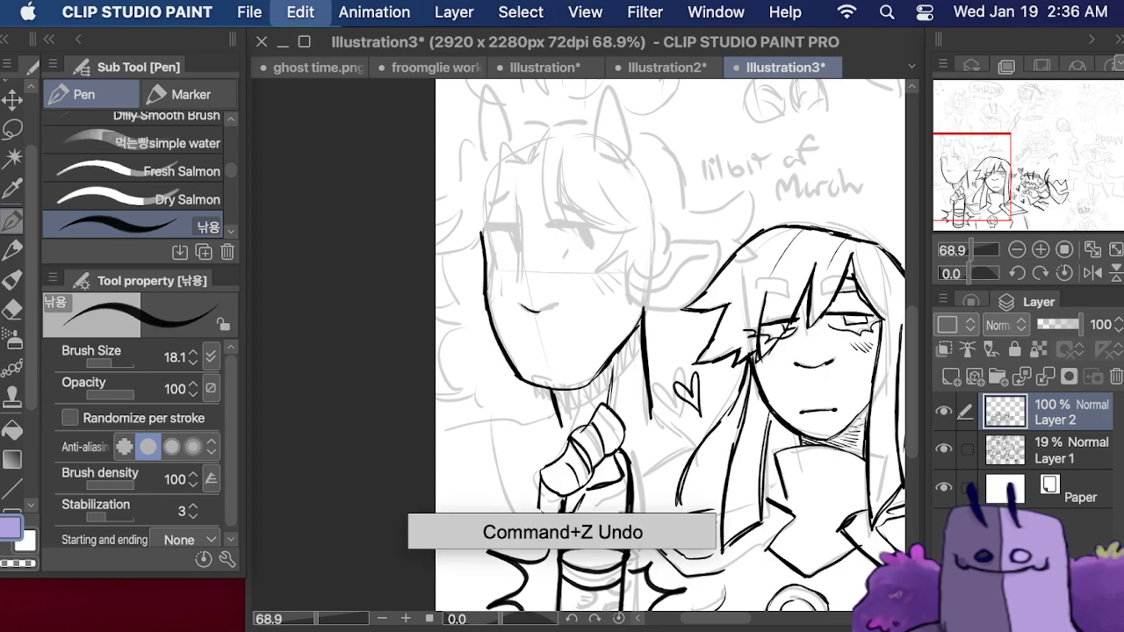
drag(521, 306, 559, 306)
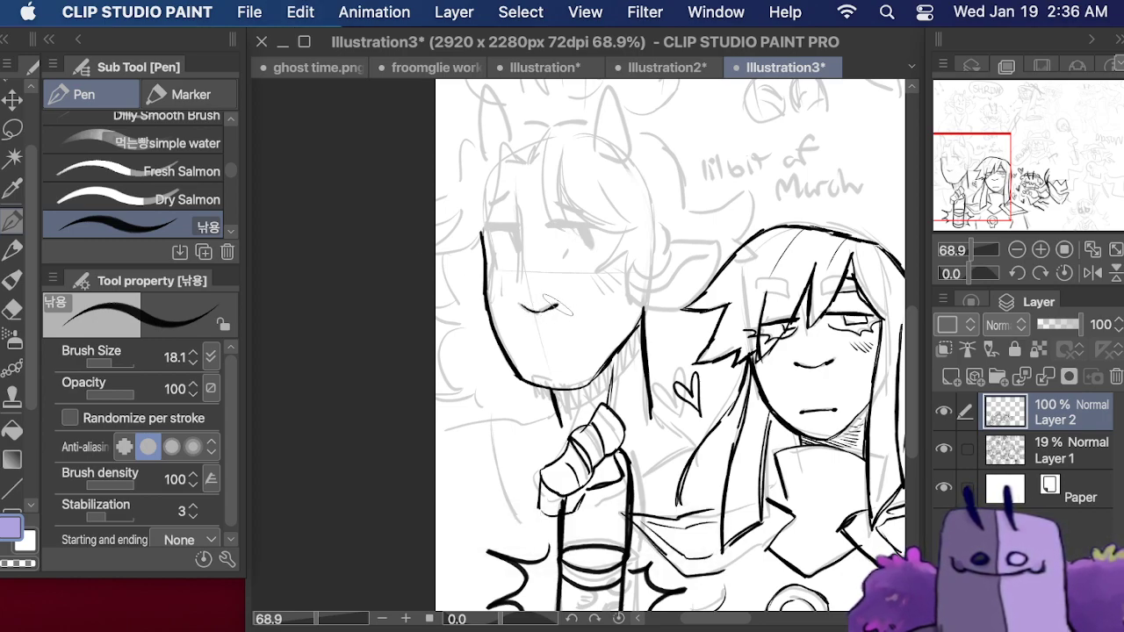
drag(524, 264, 524, 195)
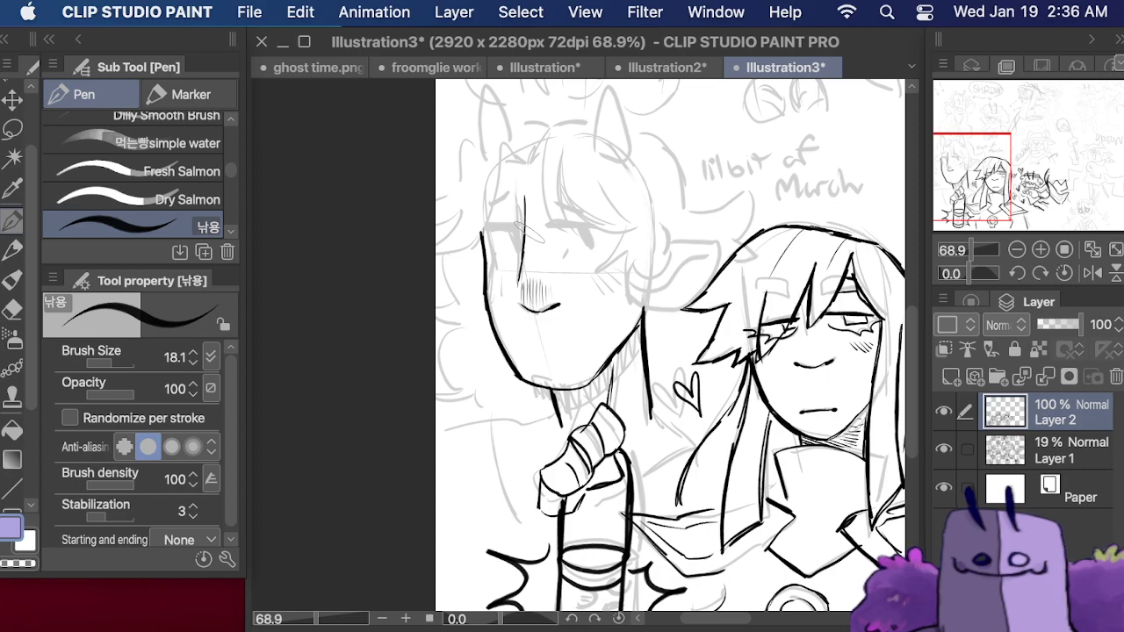
- Redraw the short line above the horned character's chin and strengthen the nose line
key(Tab)
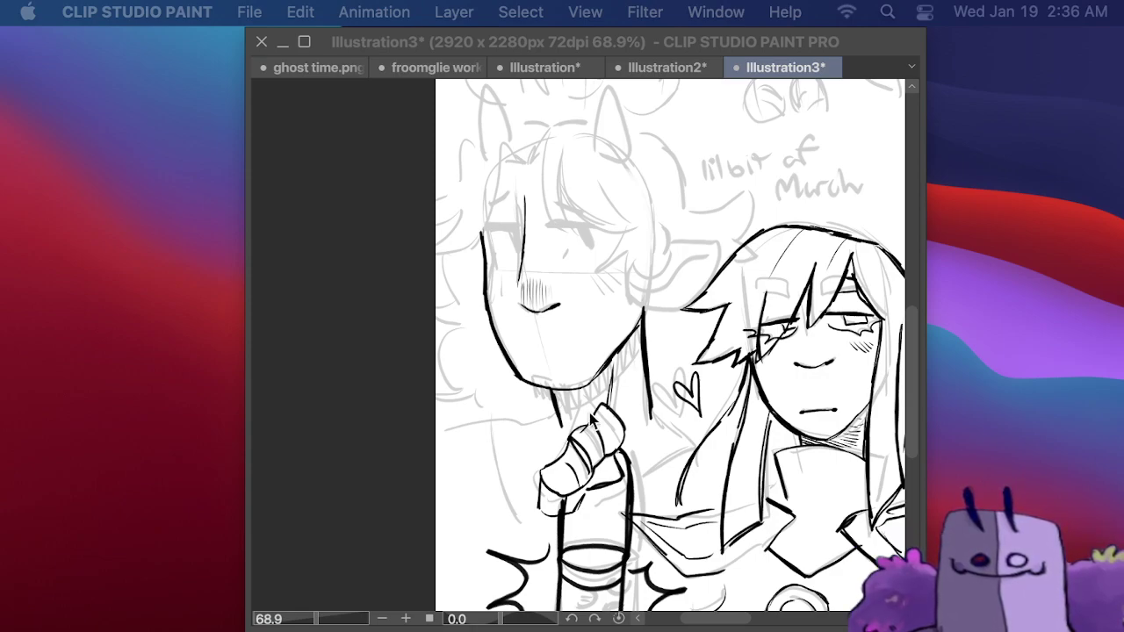
key(Tab)
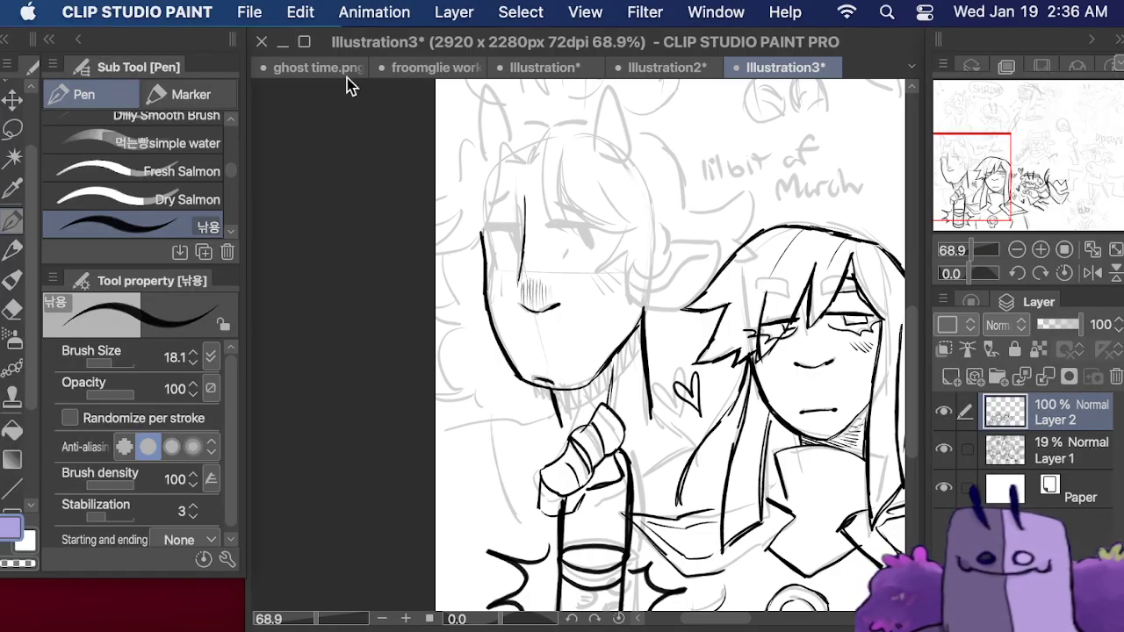
key(super+z)
drag(523, 366, 562, 387)
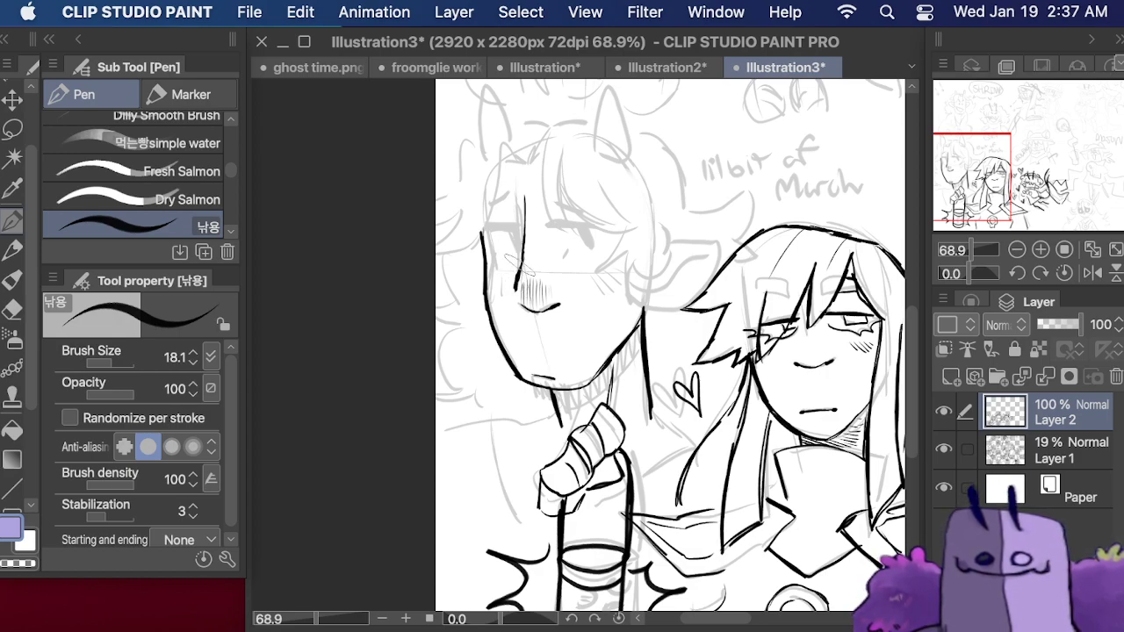
drag(519, 304, 546, 312)
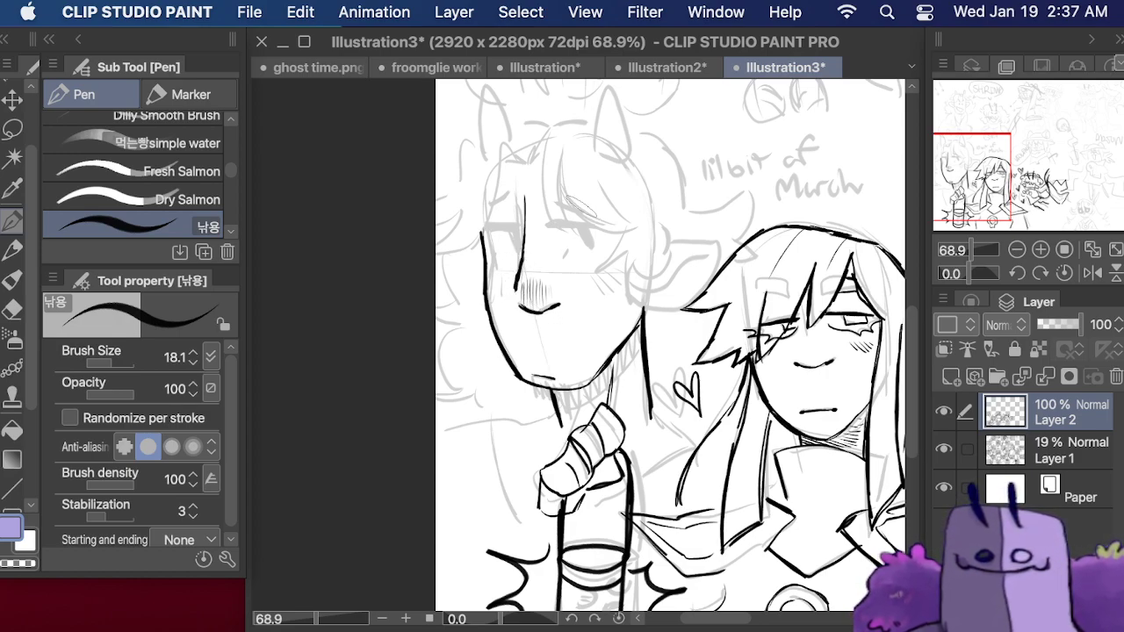
- Ink the horned character's heavy-lidded eyes and short slanted eyebrows
mouse_move(551, 228)
mouse_down()
mouse_move(597, 225)
mouse_move(558, 227)
mouse_move(593, 246)
mouse_up()
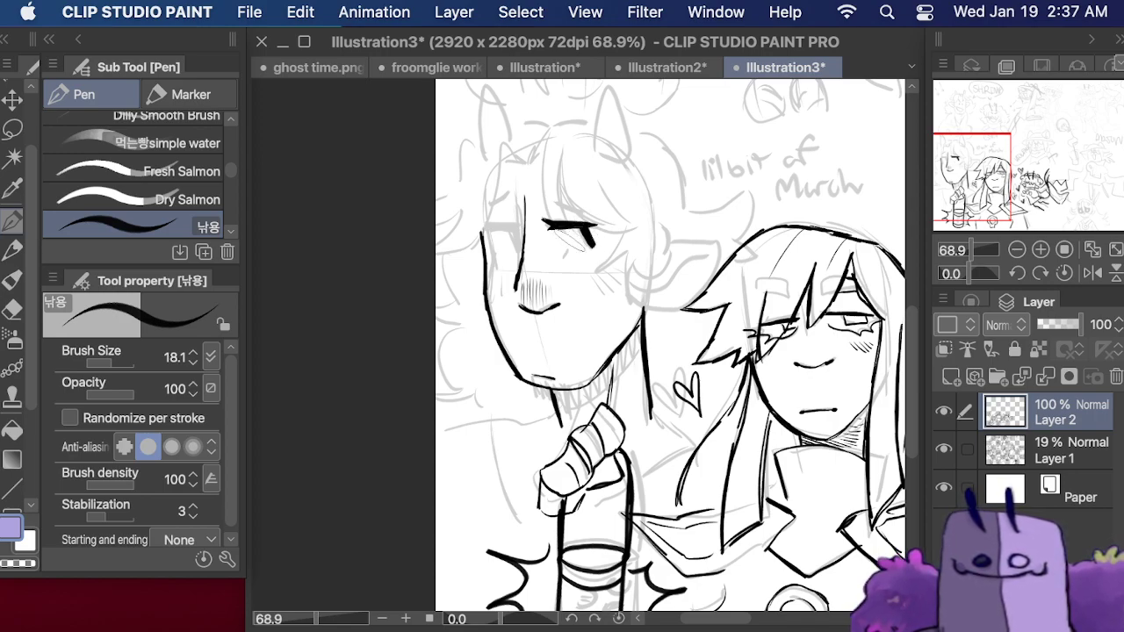
mouse_move(491, 227)
mouse_down()
mouse_move(523, 230)
mouse_move(489, 225)
mouse_move(519, 249)
mouse_move(523, 235)
mouse_up()
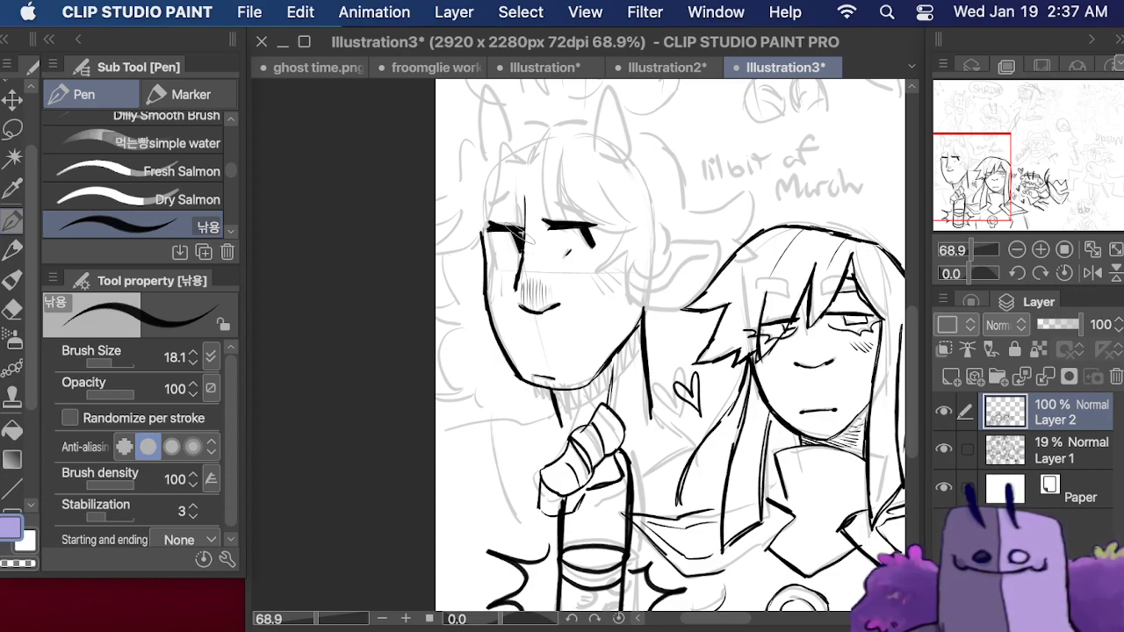
drag(563, 202, 579, 212)
drag(513, 201, 497, 207)
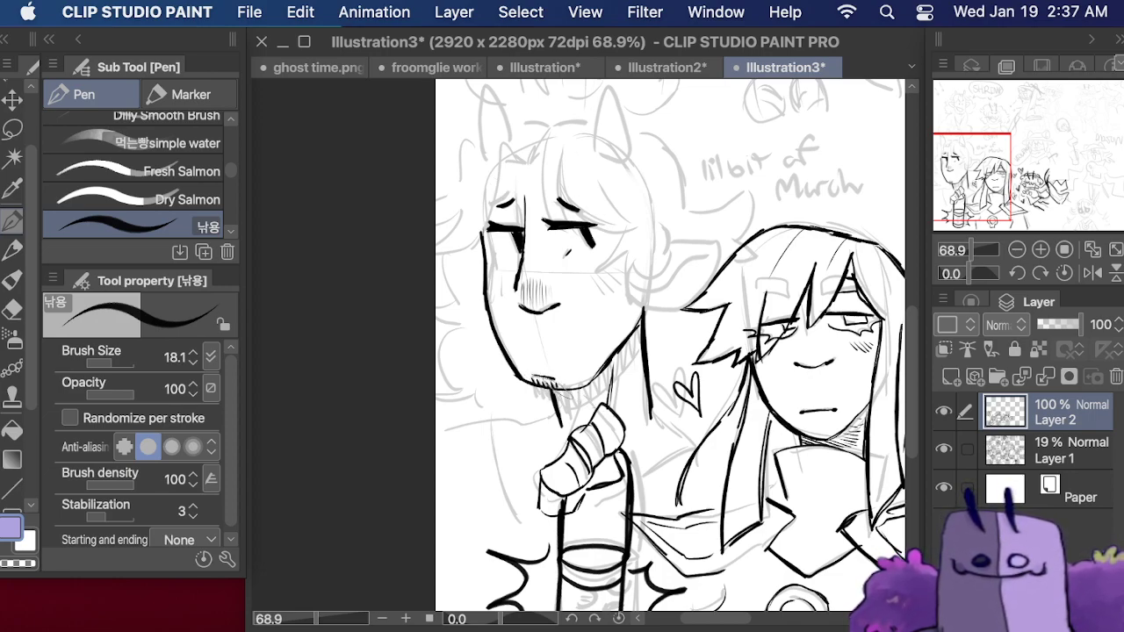
- Ink the horned character's hair with spiky side tufts, a parted fringe and swept locks on both sides
mouse_move(618, 232)
mouse_down()
mouse_move(606, 274)
mouse_move(638, 266)
mouse_move(629, 309)
mouse_up()
mouse_move(627, 270)
mouse_down()
mouse_move(641, 309)
mouse_move(676, 264)
mouse_move(675, 230)
mouse_move(668, 246)
mouse_move(678, 234)
mouse_up()
drag(563, 146, 568, 214)
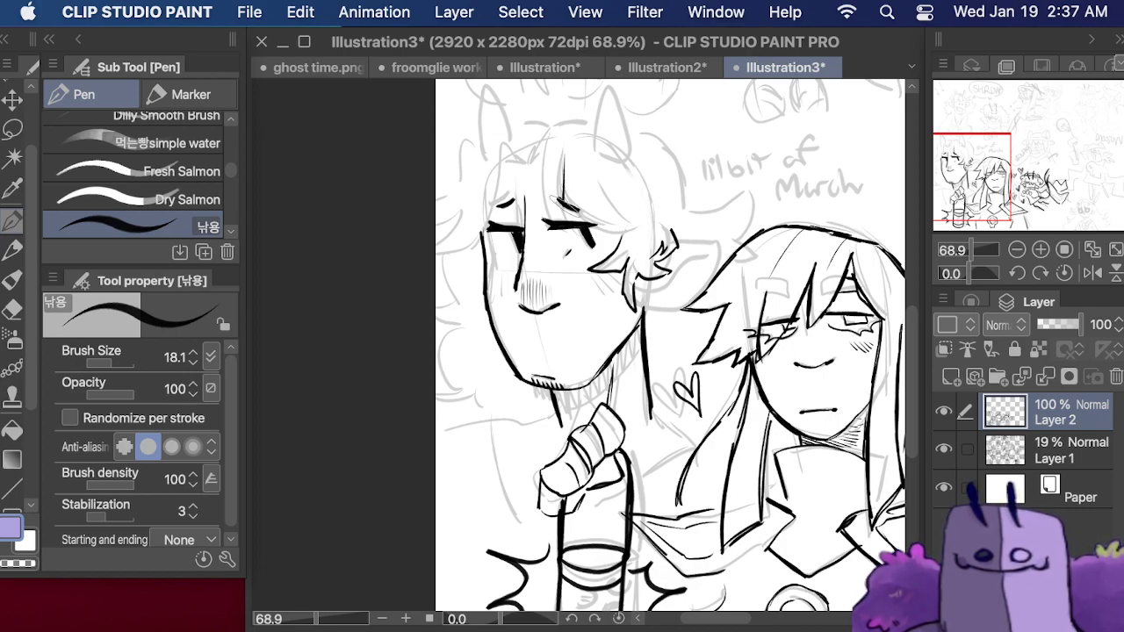
mouse_move(602, 179)
mouse_down()
mouse_move(648, 225)
mouse_move(634, 208)
mouse_move(641, 222)
mouse_move(646, 200)
mouse_up()
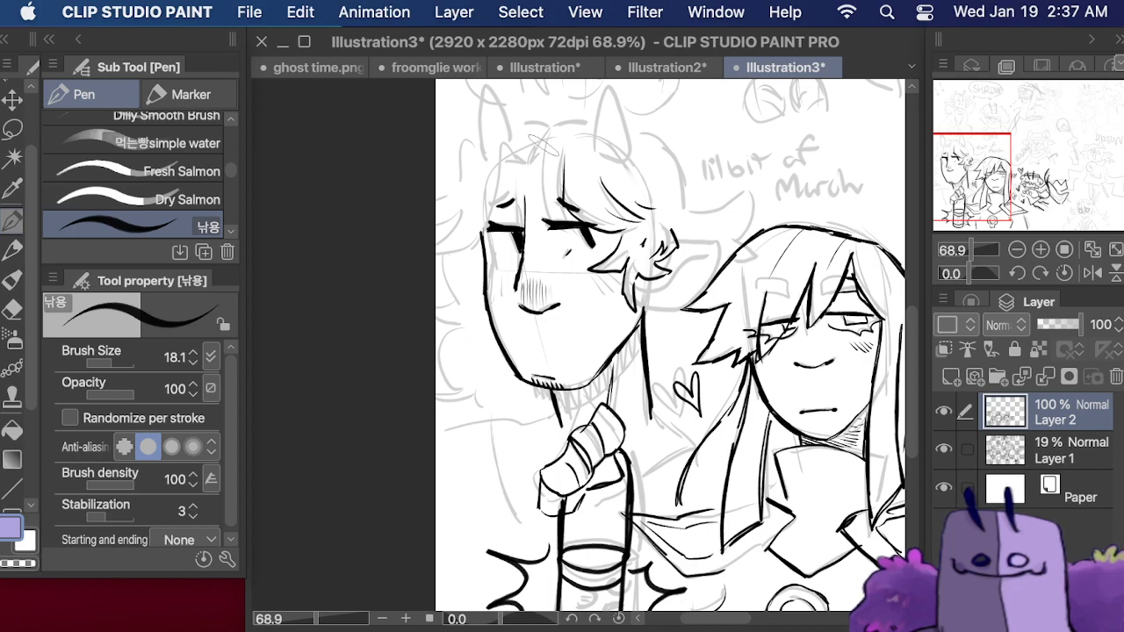
mouse_move(545, 137)
mouse_down()
mouse_move(538, 216)
mouse_move(576, 239)
mouse_up()
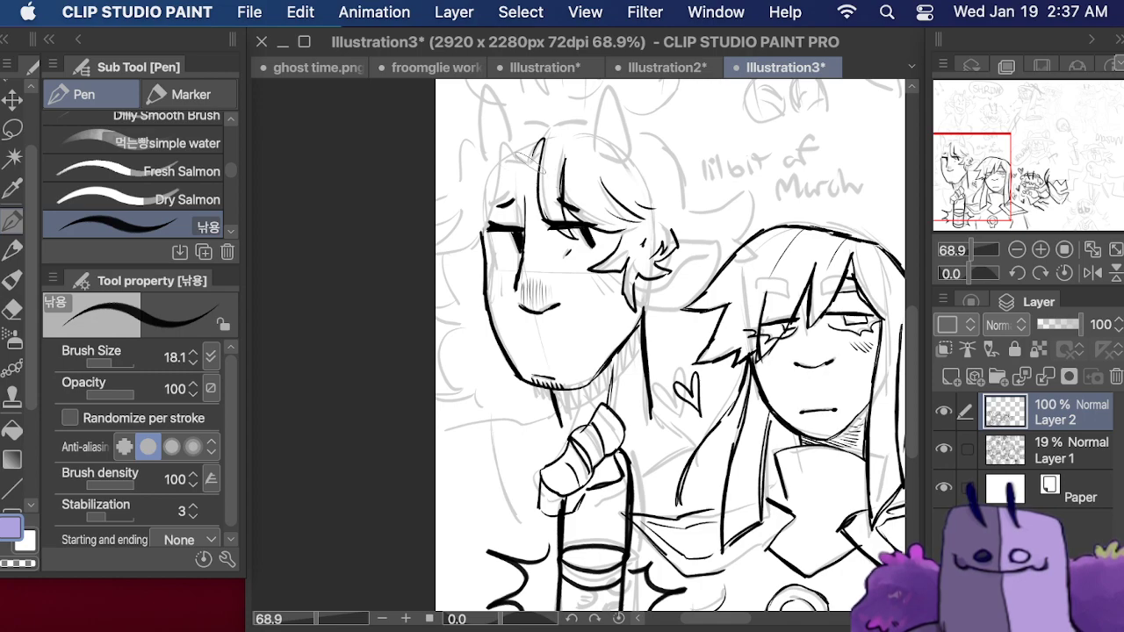
mouse_move(525, 162)
mouse_down()
mouse_move(486, 134)
mouse_move(480, 211)
mouse_move(436, 251)
mouse_up()
mouse_move(458, 206)
mouse_down()
mouse_move(430, 235)
mouse_move(453, 220)
mouse_move(452, 234)
mouse_move(447, 243)
mouse_move(434, 188)
mouse_up()
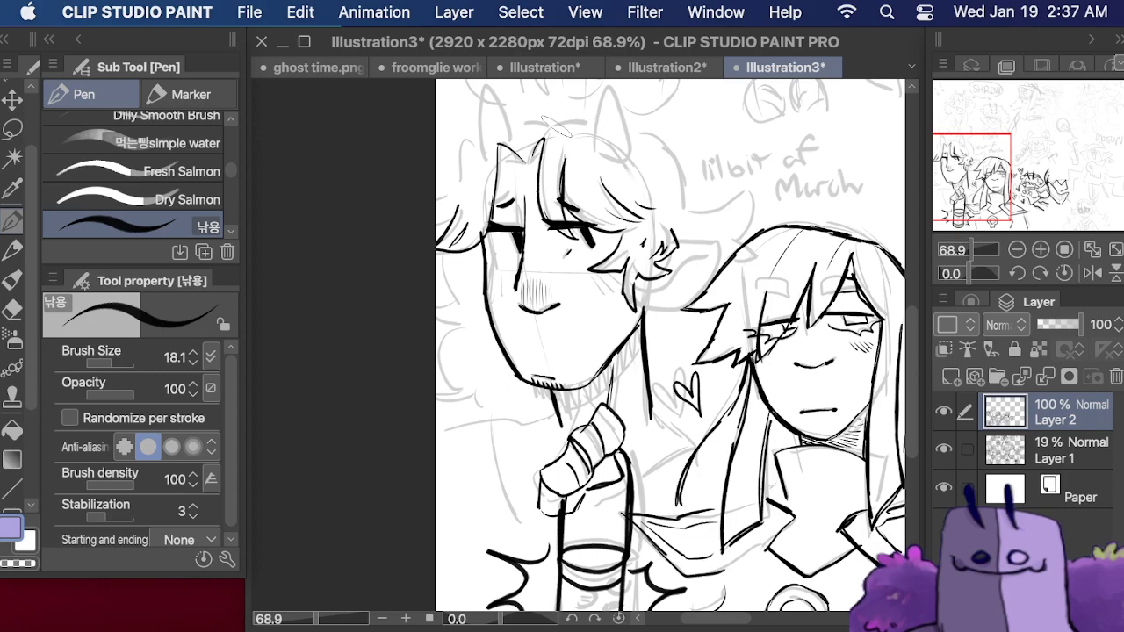
- Ink the large horned character's crown line, outer hair curls, long pointed ear and two upright horns
drag(529, 123, 581, 119)
drag(481, 132, 438, 209)
mouse_move(444, 257)
mouse_down()
mouse_move(427, 310)
mouse_move(461, 334)
mouse_move(433, 349)
mouse_move(464, 393)
mouse_move(436, 387)
mouse_move(497, 411)
mouse_up()
mouse_move(615, 130)
mouse_down()
mouse_move(692, 197)
mouse_move(691, 211)
mouse_move(748, 195)
mouse_move(734, 232)
mouse_move(682, 281)
mouse_move(687, 255)
mouse_move(702, 250)
mouse_move(692, 242)
mouse_move(722, 248)
mouse_up()
mouse_move(645, 305)
mouse_down()
mouse_move(677, 316)
mouse_move(706, 305)
mouse_up()
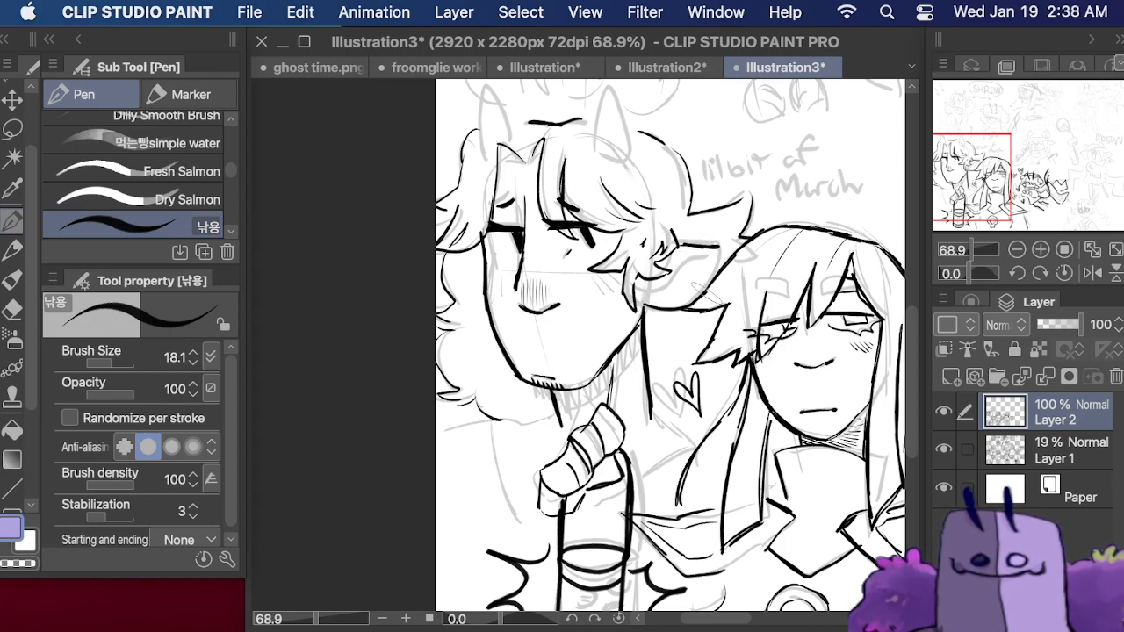
drag(645, 286, 715, 258)
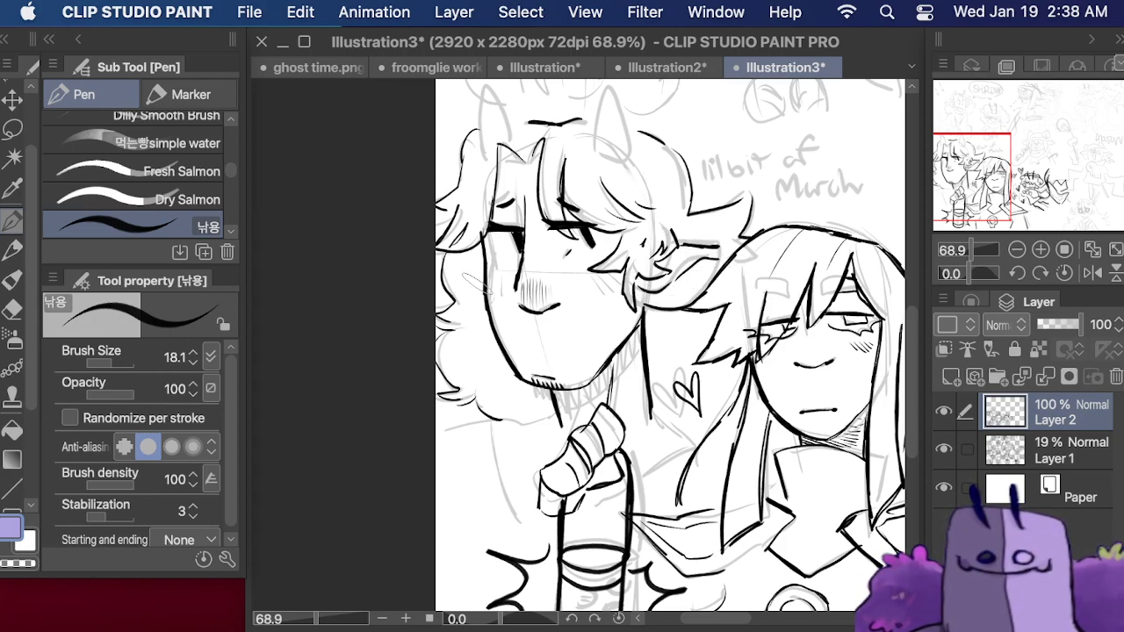
mouse_move(470, 289)
mouse_down()
mouse_move(449, 260)
mouse_move(482, 290)
mouse_up()
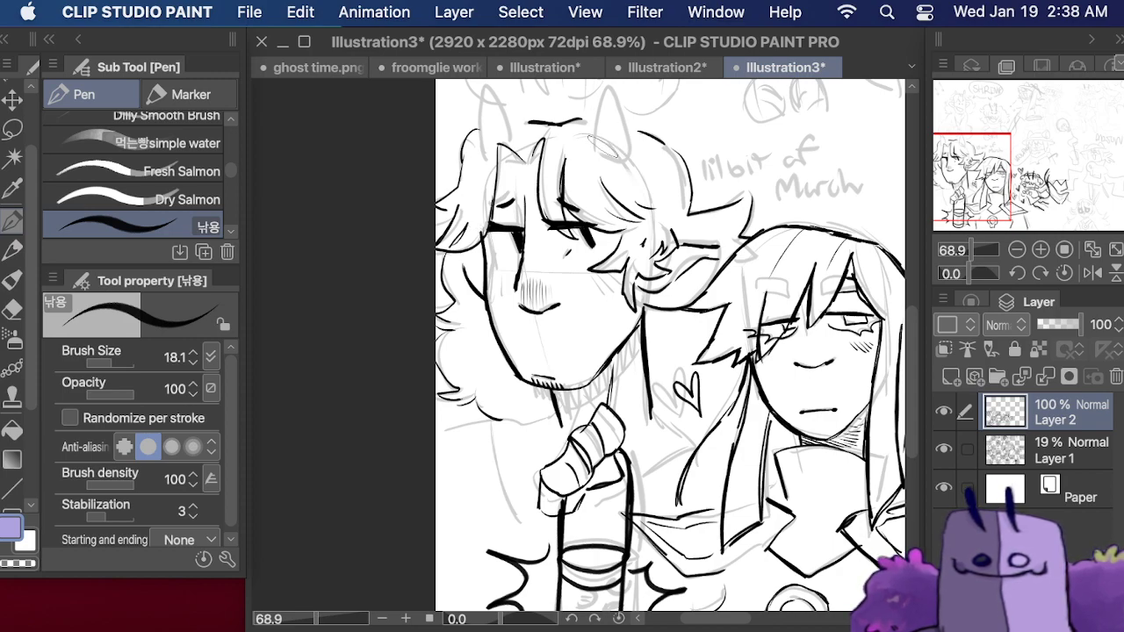
mouse_move(597, 147)
mouse_down()
mouse_move(605, 91)
mouse_move(627, 160)
mouse_up()
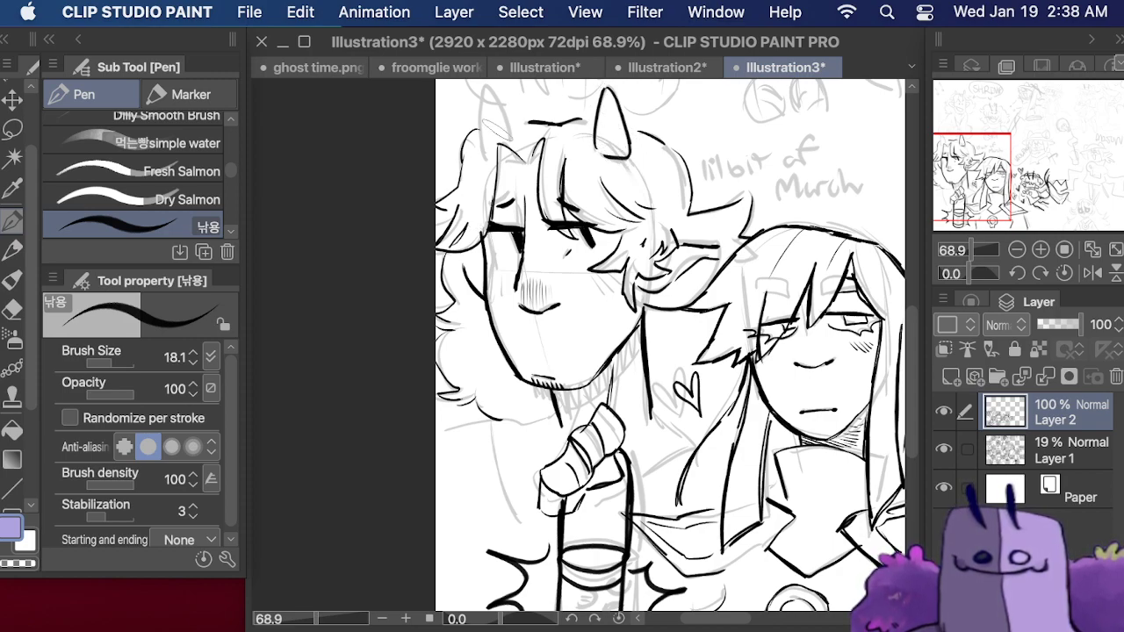
mouse_move(483, 138)
mouse_down()
mouse_move(498, 86)
mouse_move(525, 134)
mouse_up()
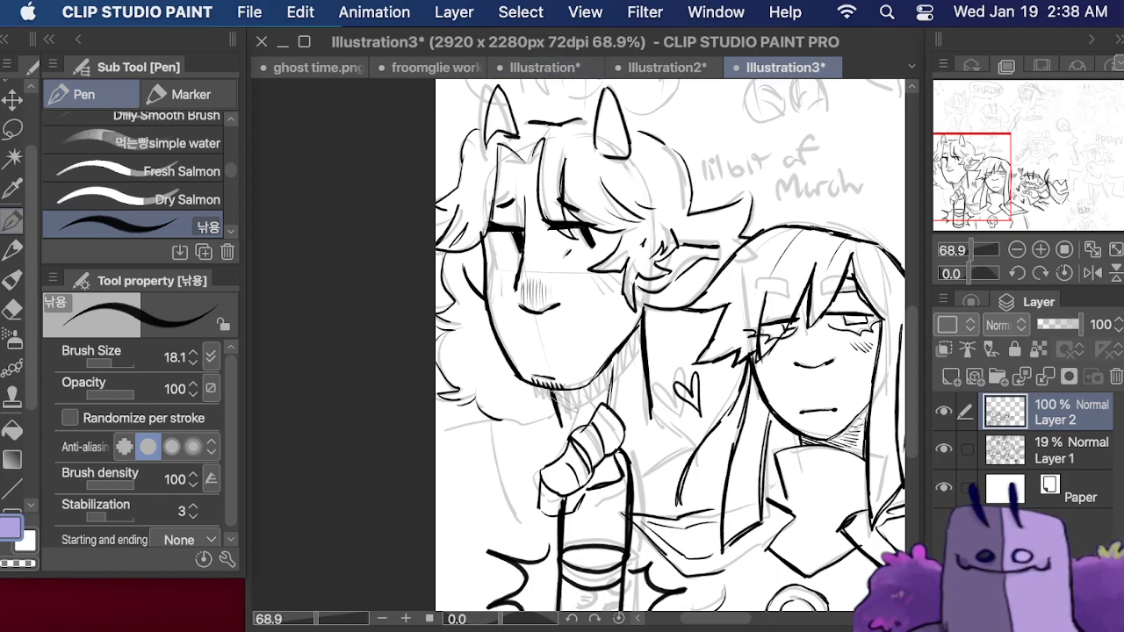
- Ink the lower hair edge, neckline and shoulder lines of the large horned character around the raised hand
drag(555, 406, 518, 423)
drag(651, 405, 681, 435)
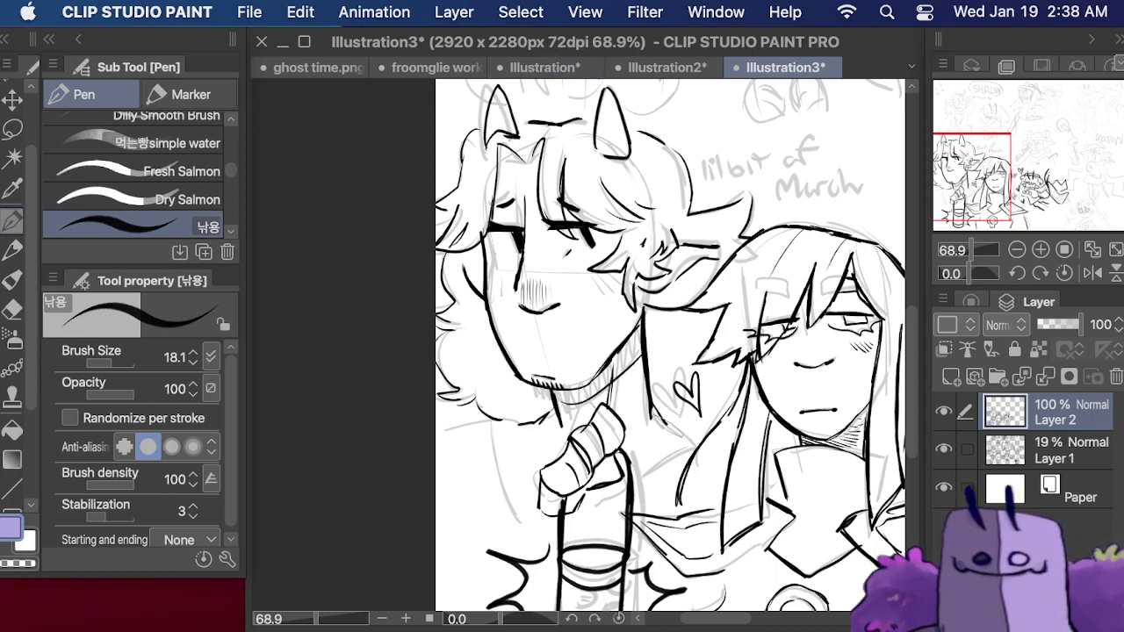
drag(497, 422, 525, 531)
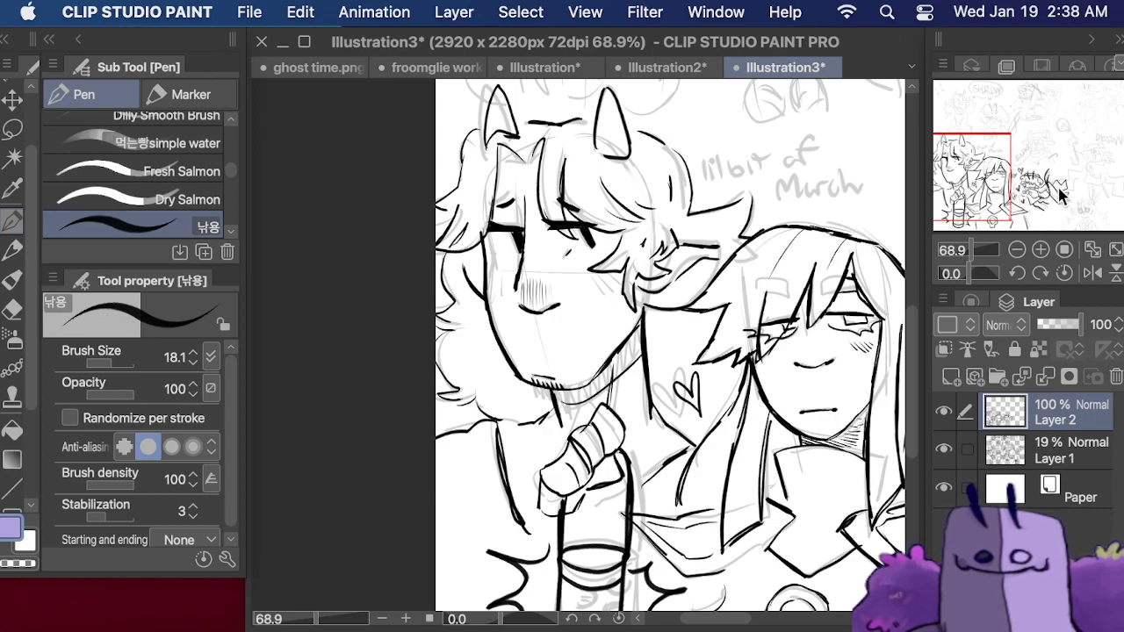
- Ink the face of the small grinning character near the SHRIMP bubble, with open mouth, stubble, dot eyes, angry brows and round ears
drag(986, 178, 988, 117)
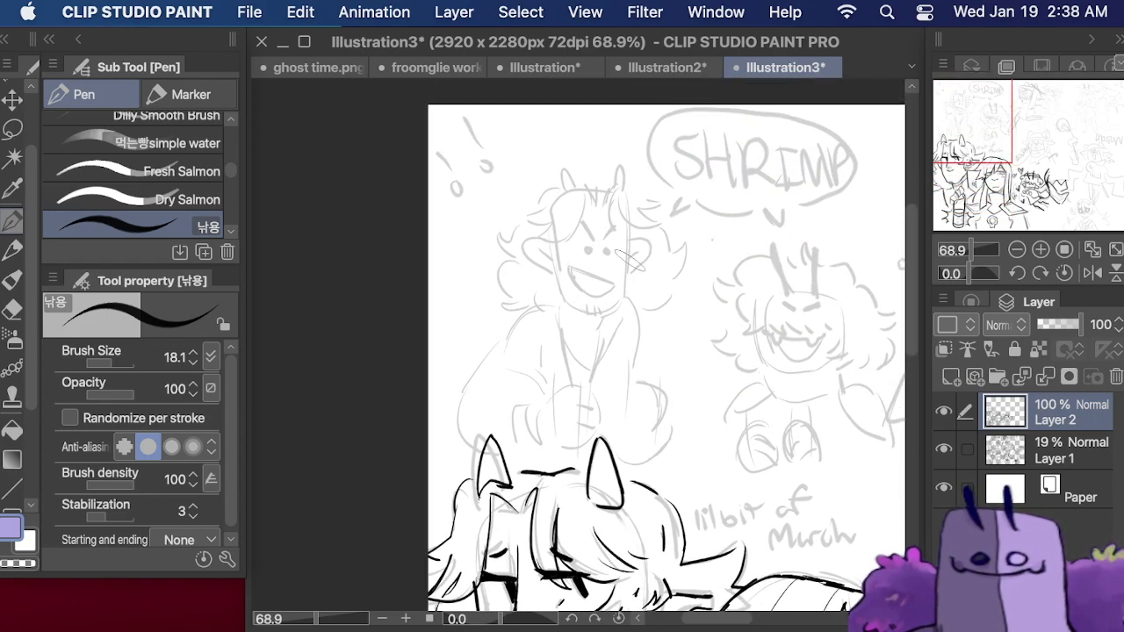
drag(628, 234, 623, 291)
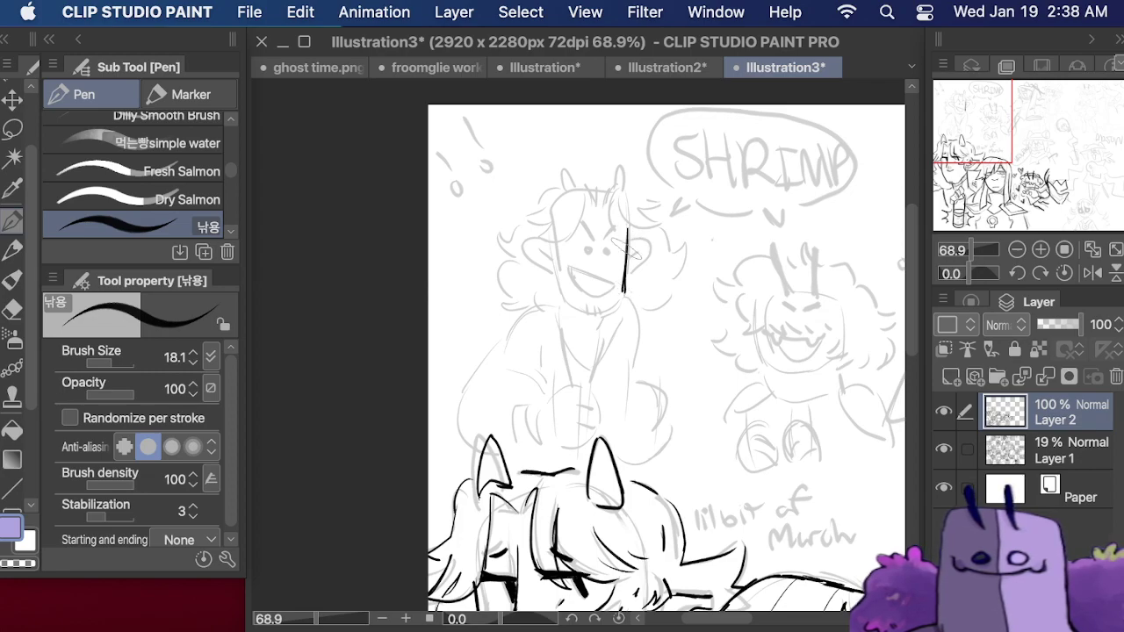
mouse_move(558, 266)
mouse_down()
mouse_move(576, 310)
mouse_move(620, 299)
mouse_move(634, 308)
mouse_up()
mouse_move(571, 269)
mouse_down()
mouse_move(616, 290)
mouse_move(614, 275)
mouse_move(565, 265)
mouse_move(623, 293)
mouse_move(601, 318)
mouse_up()
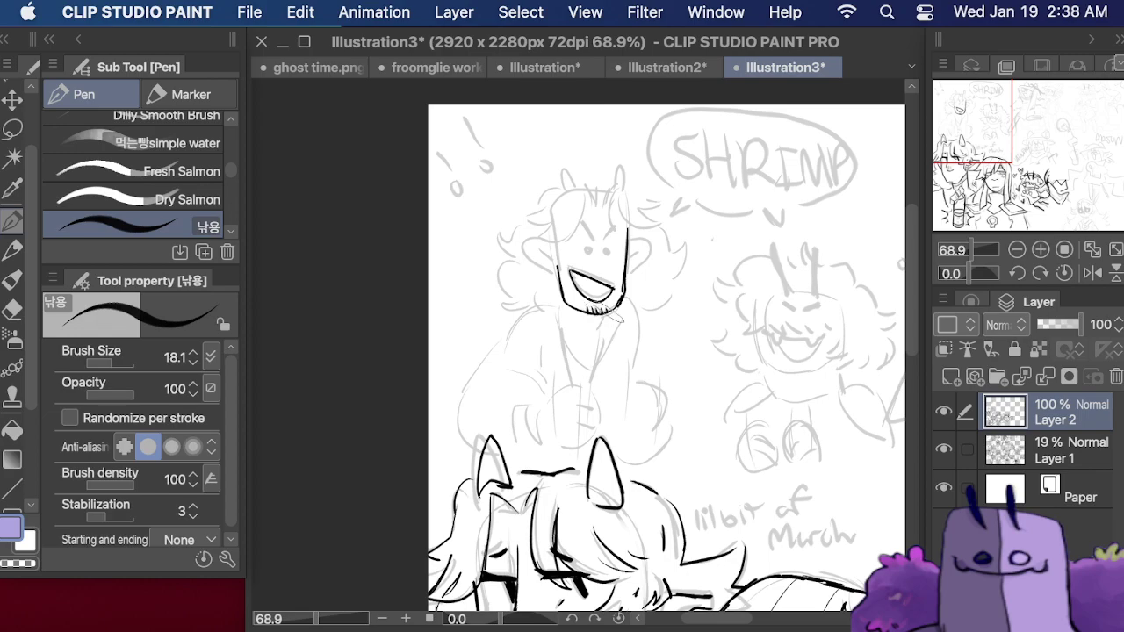
mouse_move(589, 250)
mouse_down()
mouse_move(614, 230)
mouse_move(605, 253)
mouse_move(525, 244)
mouse_move(559, 276)
mouse_up()
mouse_move(627, 246)
mouse_down()
mouse_move(657, 255)
mouse_move(628, 278)
mouse_move(631, 266)
mouse_up()
drag(539, 255, 553, 266)
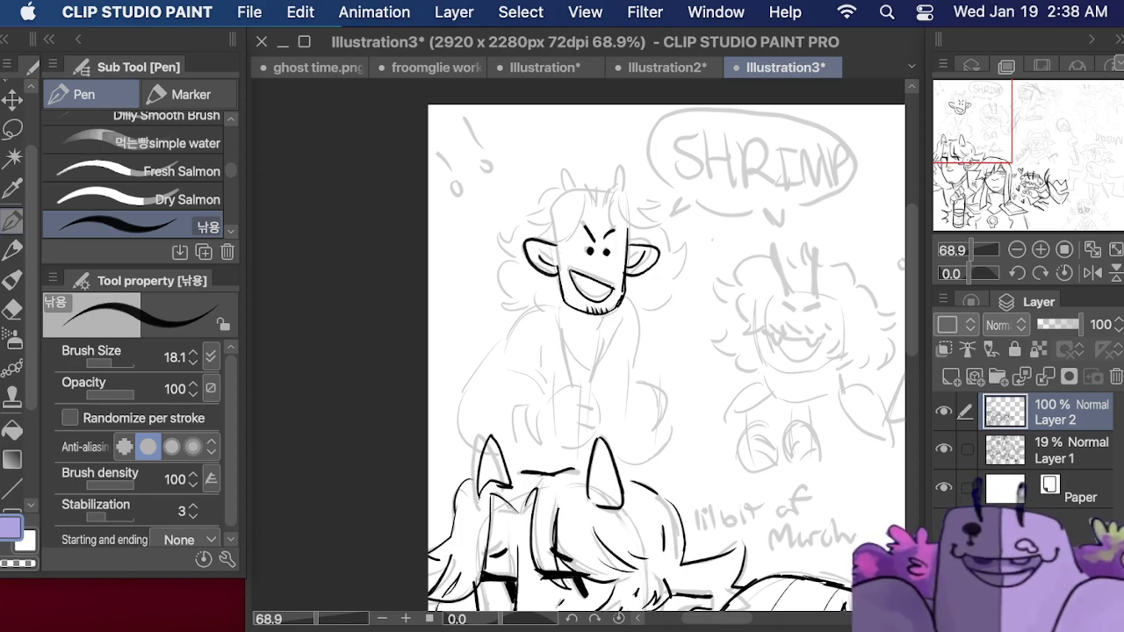
key(Tab)
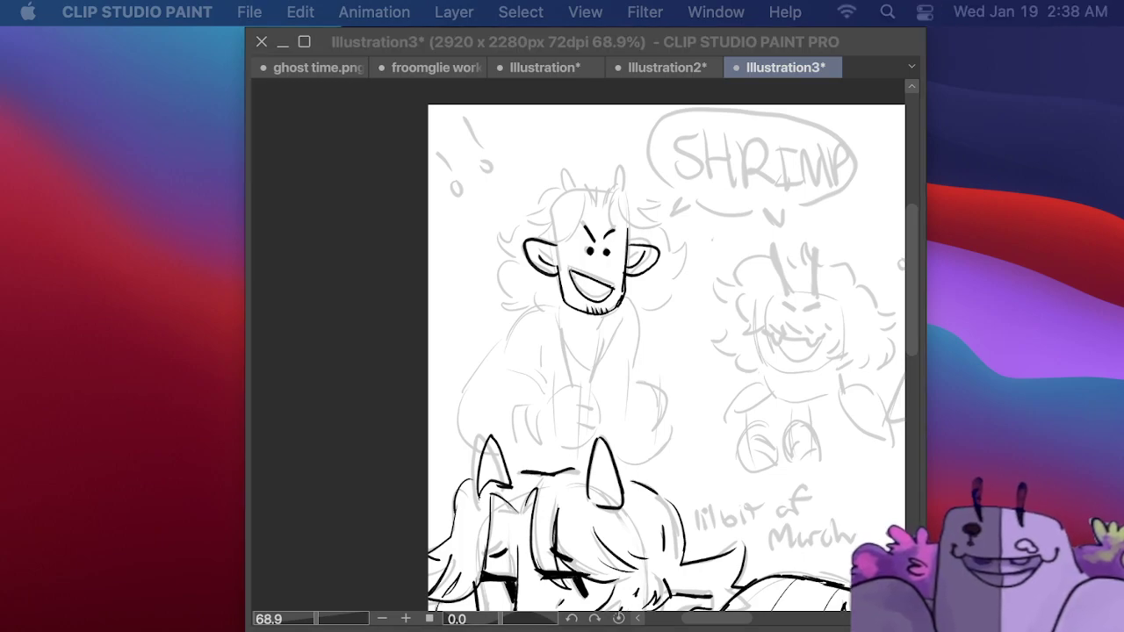
key(Tab)
- Ink the small grinning character's bent arm with sleeve folds, ribbed cuff and clenched fist
mouse_move(619, 309)
mouse_down()
mouse_move(638, 330)
mouse_move(488, 356)
mouse_move(449, 387)
mouse_move(467, 444)
mouse_move(527, 450)
mouse_up()
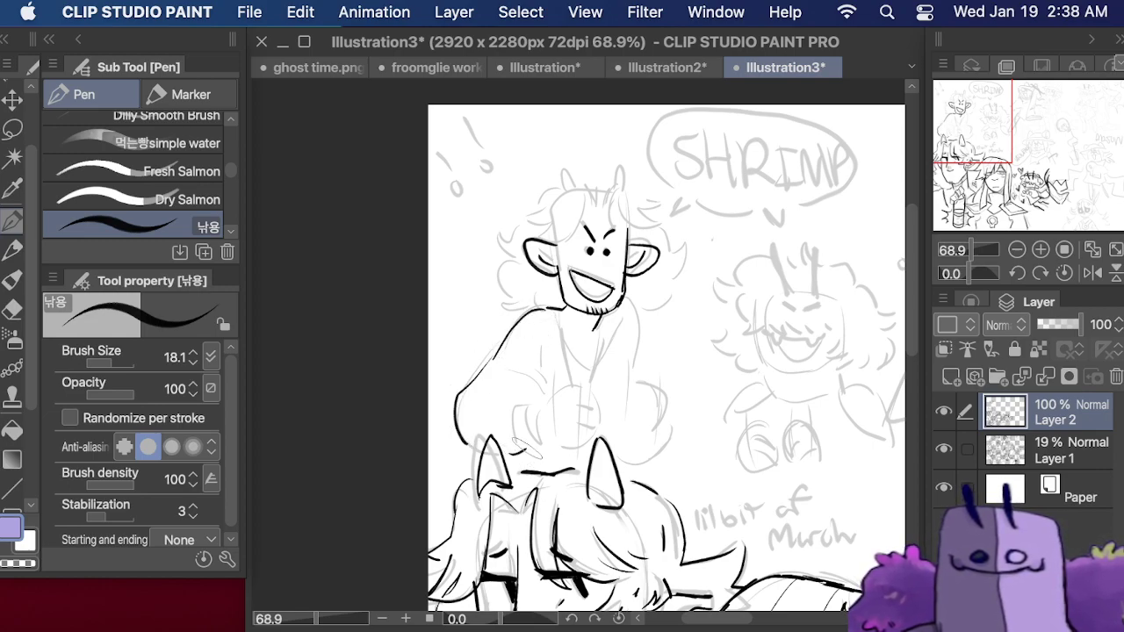
drag(527, 404, 546, 441)
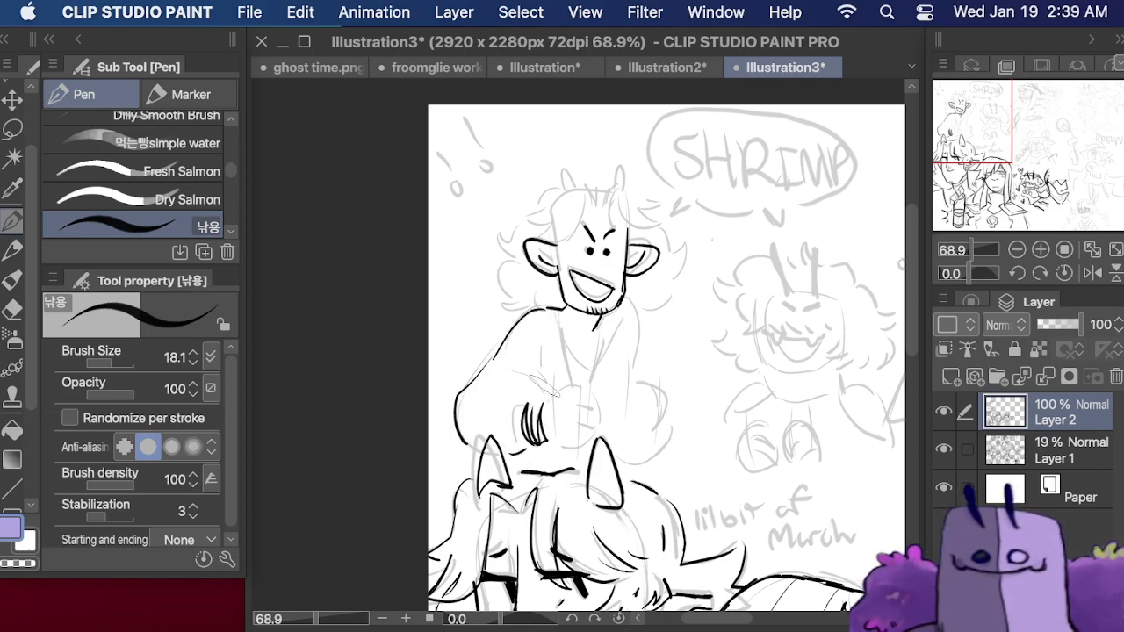
drag(525, 365, 557, 394)
drag(545, 346, 551, 362)
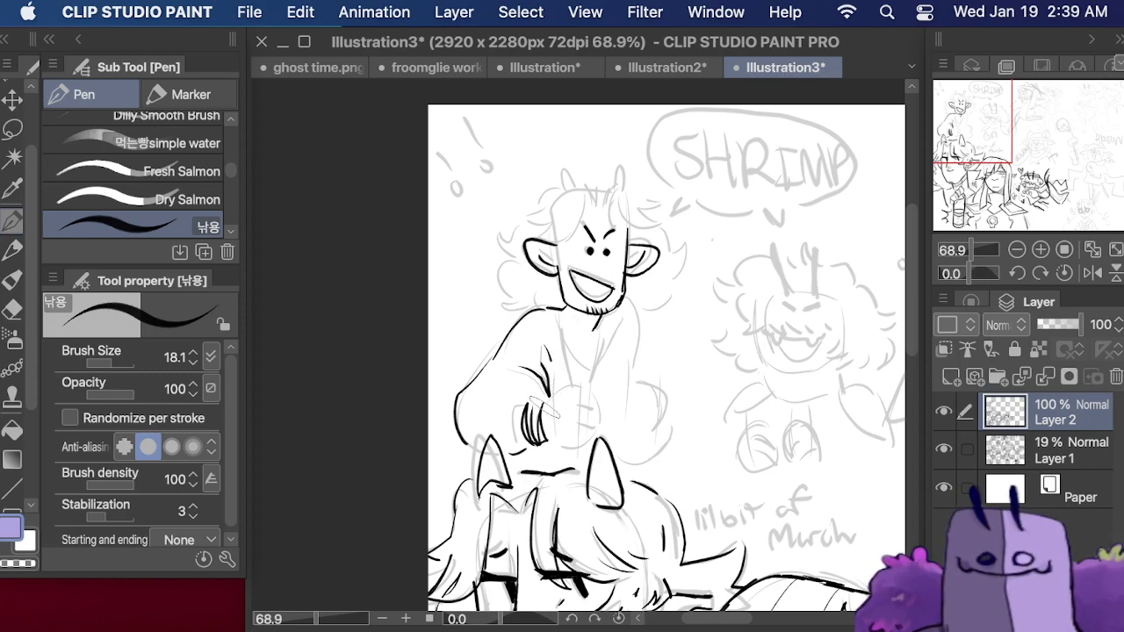
mouse_move(548, 408)
mouse_down()
mouse_move(583, 389)
mouse_move(597, 408)
mouse_up()
mouse_move(550, 438)
mouse_down()
mouse_move(591, 441)
mouse_move(595, 367)
mouse_move(576, 388)
mouse_up()
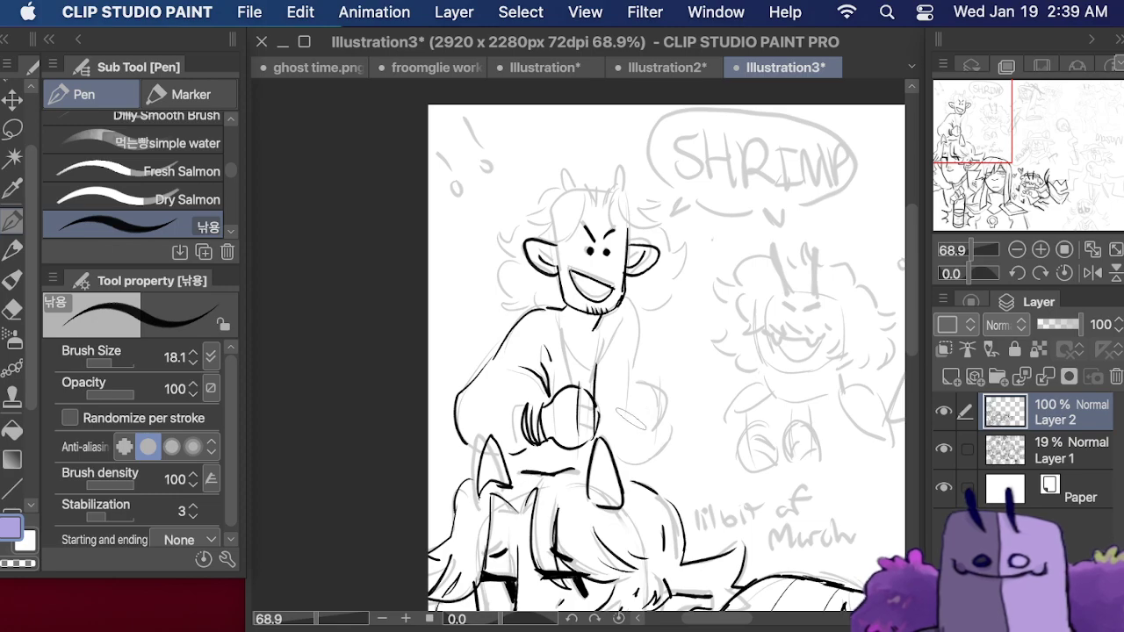
- Ink the small grinning character's second hand with a raised finger, its shoulder line and the open V-shaped neckline
drag(634, 437, 657, 414)
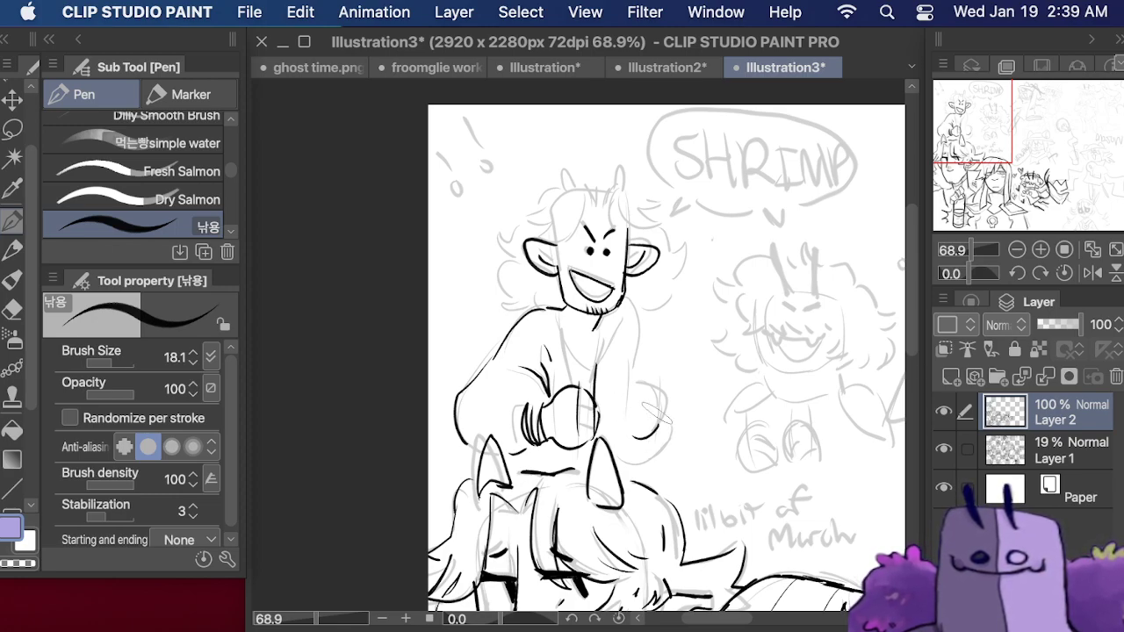
mouse_move(656, 362)
mouse_down()
mouse_move(634, 409)
mouse_move(634, 371)
mouse_move(614, 440)
mouse_up()
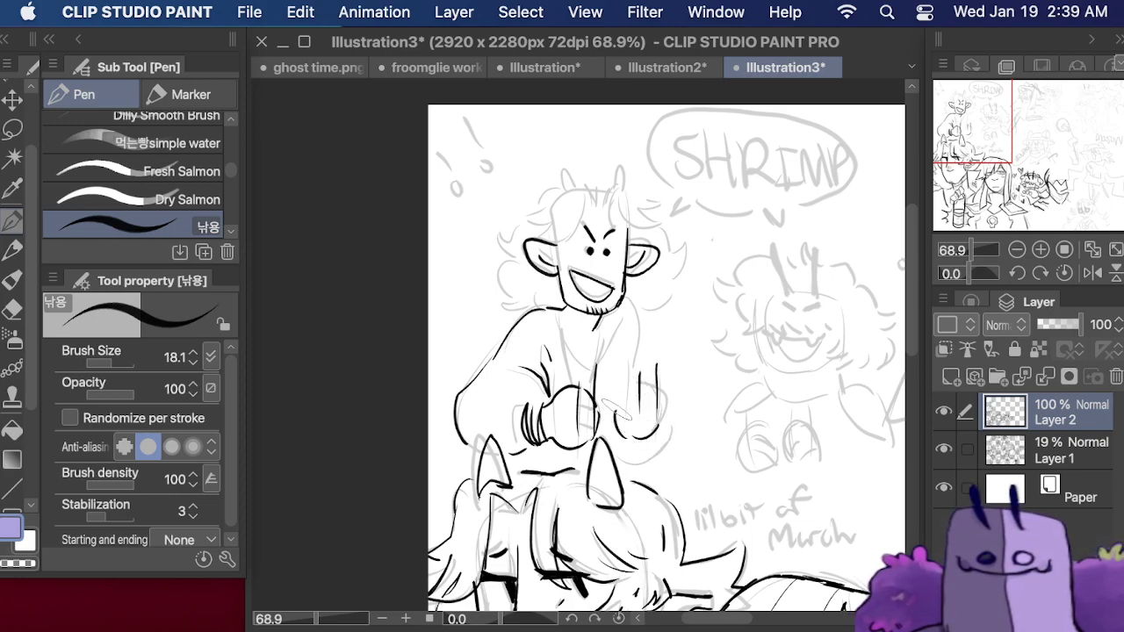
drag(634, 403, 615, 437)
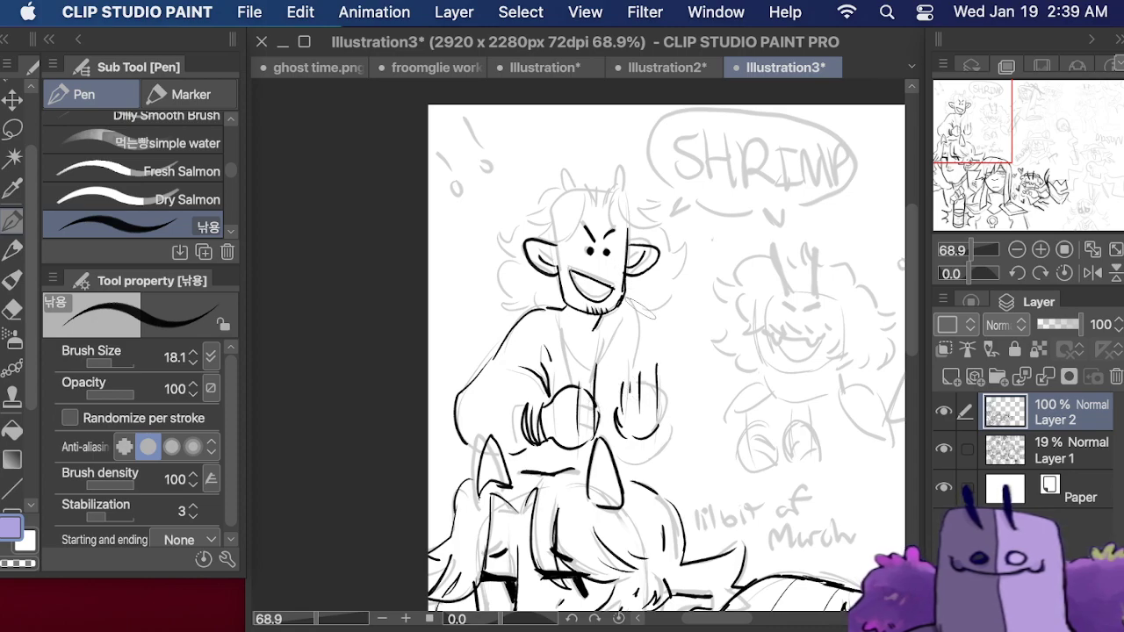
drag(613, 317, 592, 359)
drag(548, 314, 584, 367)
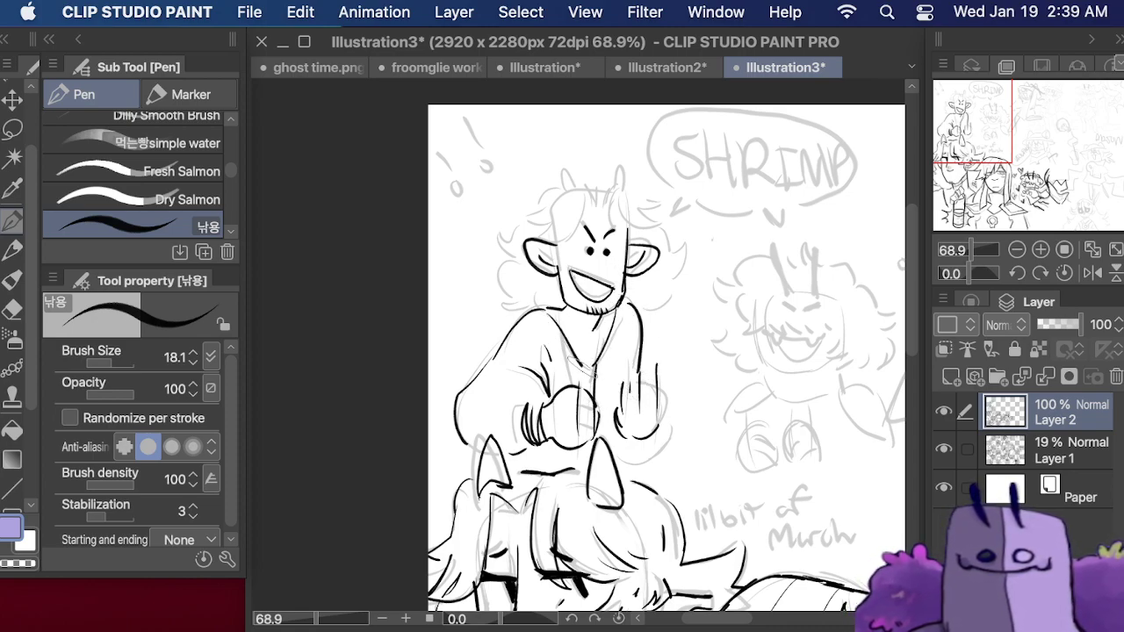
drag(561, 310, 571, 373)
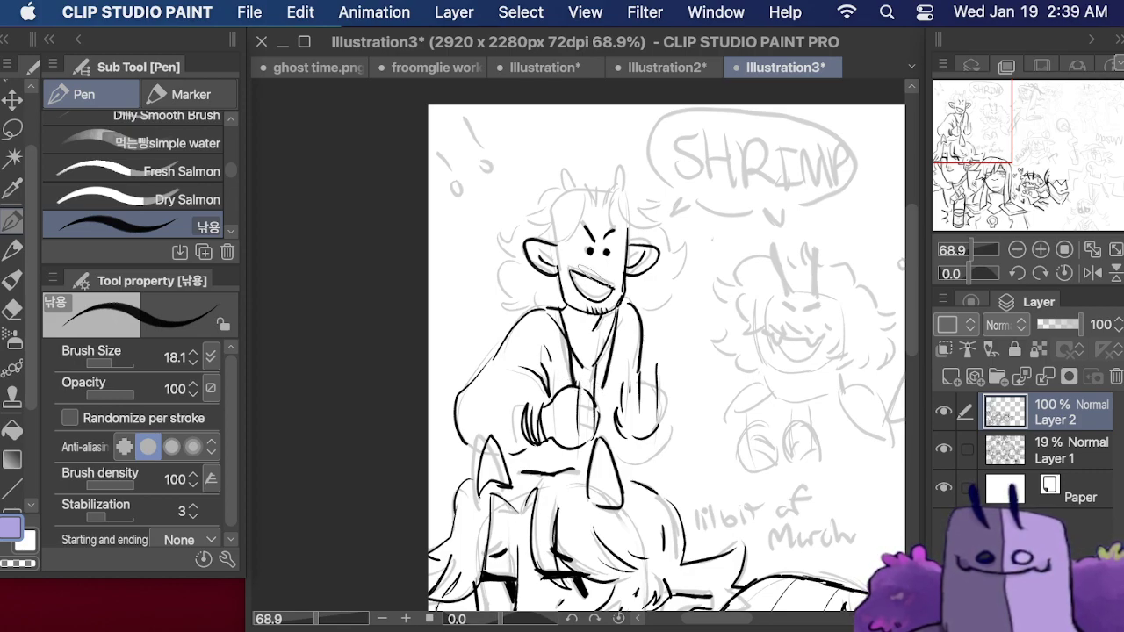
- Ink the small grinning character's parted, swept fringe and two small horns, undoing and redrawing the first outer locks
mouse_move(604, 187)
mouse_down()
mouse_move(615, 216)
mouse_move(675, 235)
mouse_up()
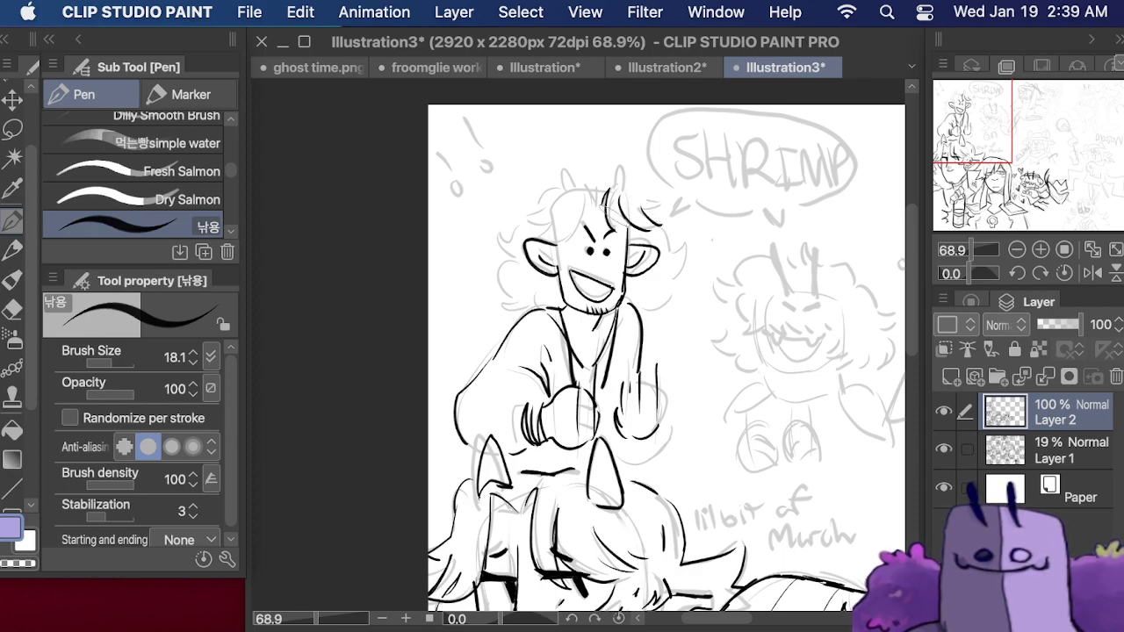
key(super+z)
key(super+z)
key(super+z)
key(super+z)
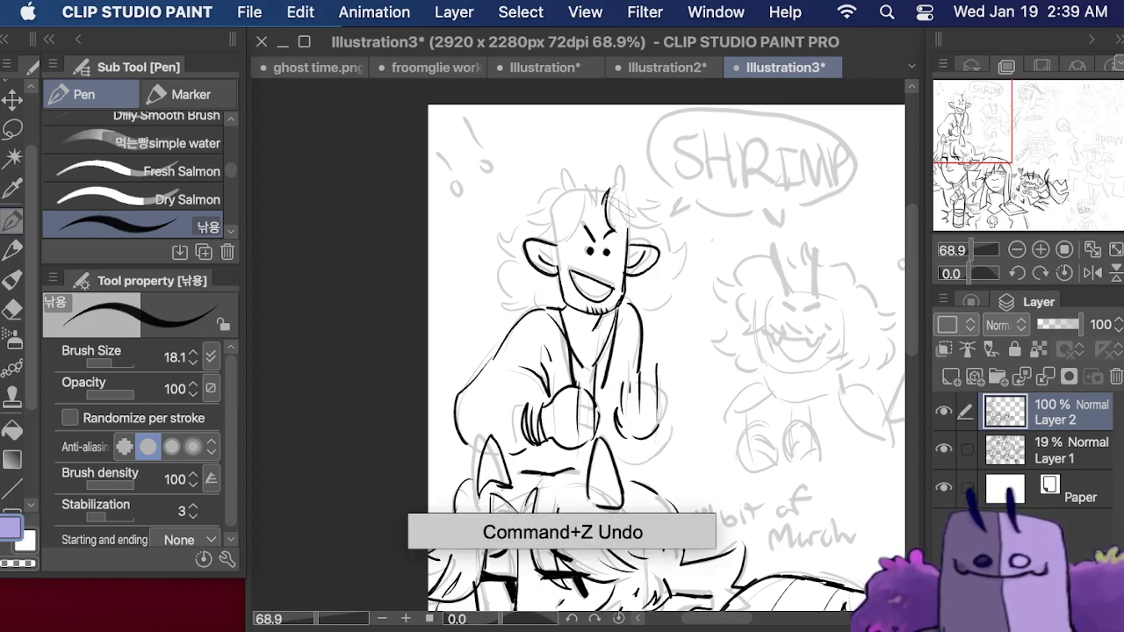
mouse_move(648, 211)
mouse_down()
mouse_move(671, 228)
mouse_move(640, 206)
mouse_up()
mouse_move(639, 205)
mouse_down()
mouse_move(599, 169)
mouse_move(586, 199)
mouse_move(578, 184)
mouse_move(580, 215)
mouse_move(552, 207)
mouse_up()
mouse_move(566, 166)
mouse_down()
mouse_move(576, 187)
mouse_move(622, 188)
mouse_move(604, 185)
mouse_up()
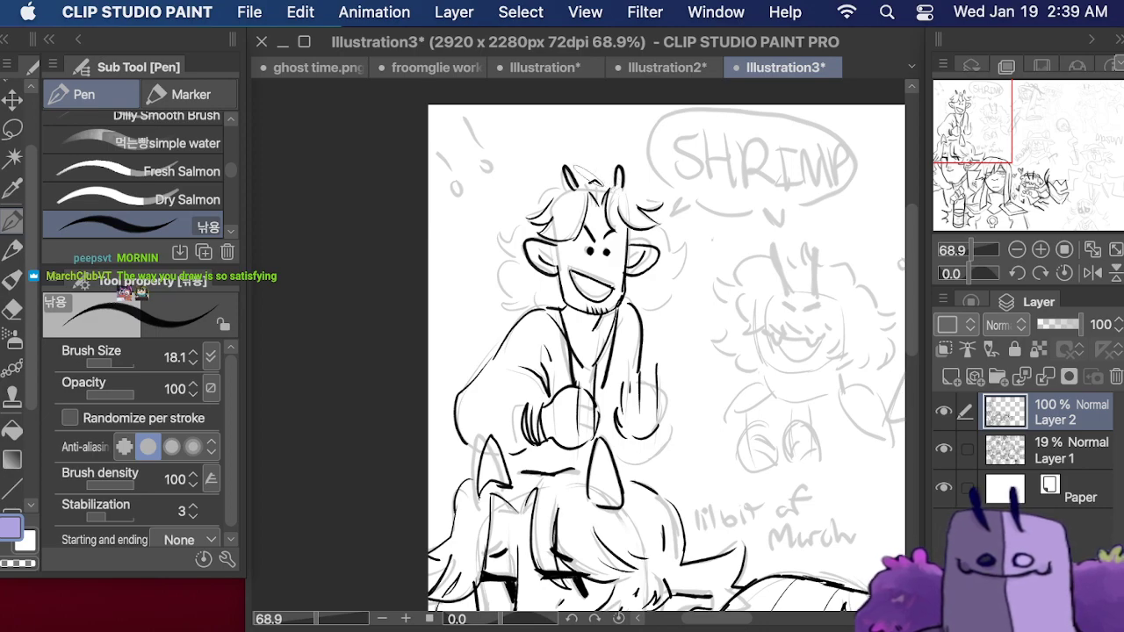
- Ink the spiky, curled hair around both ears of the small grinning character
mouse_move(660, 232)
mouse_down()
mouse_move(691, 259)
mouse_move(644, 304)
mouse_move(652, 312)
mouse_up()
mouse_move(544, 225)
mouse_down()
mouse_move(508, 237)
mouse_move(492, 235)
mouse_move(513, 283)
mouse_up()
mouse_move(513, 281)
mouse_down()
mouse_move(506, 303)
mouse_move(545, 307)
mouse_up()
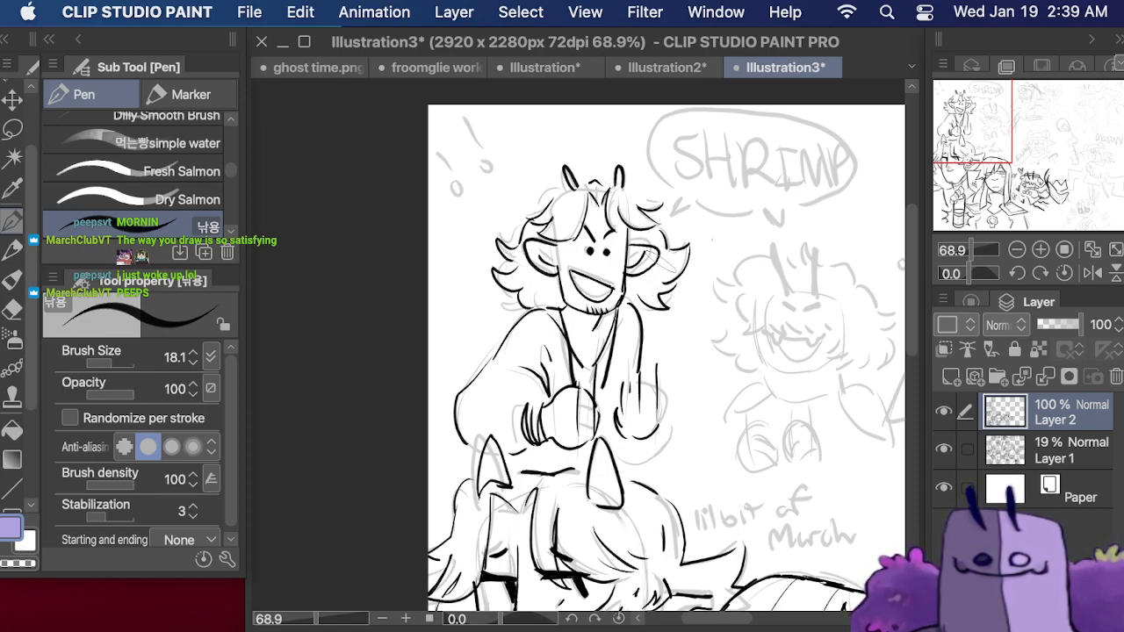
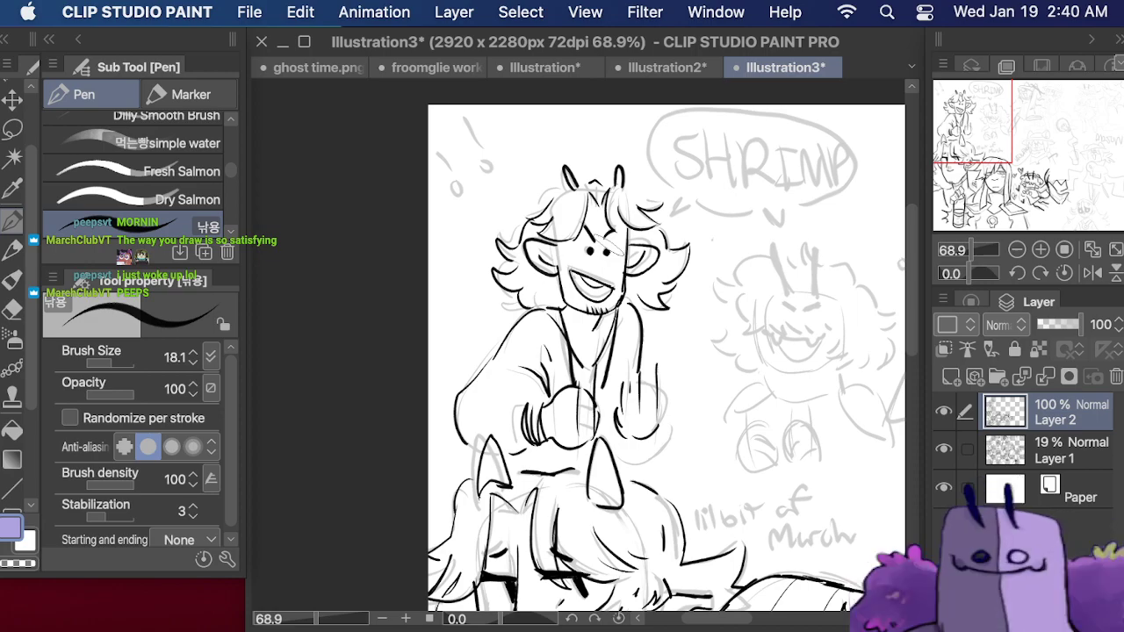
- Ink the jaw curve, ribbed turtleneck collar and both shoulders of the curly-haired character below the SHRIMP bubble
mouse_move(618, 249)
mouse_down()
mouse_move(442, 208)
mouse_move(439, 272)
mouse_move(437, 242)
mouse_up()
drag(577, 332, 587, 356)
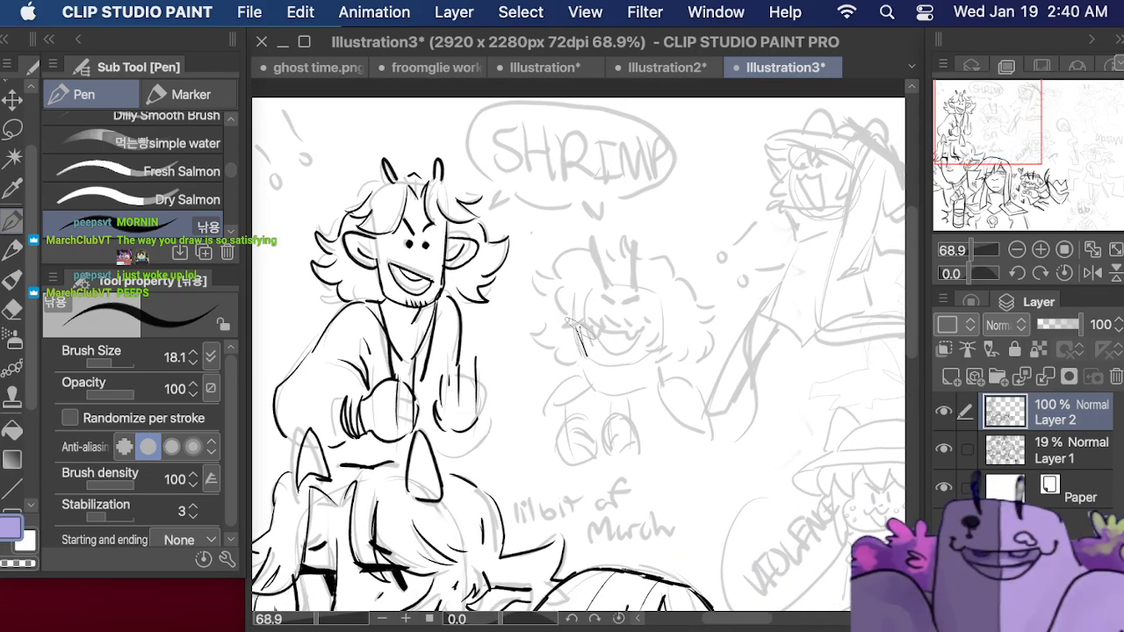
key(super+z)
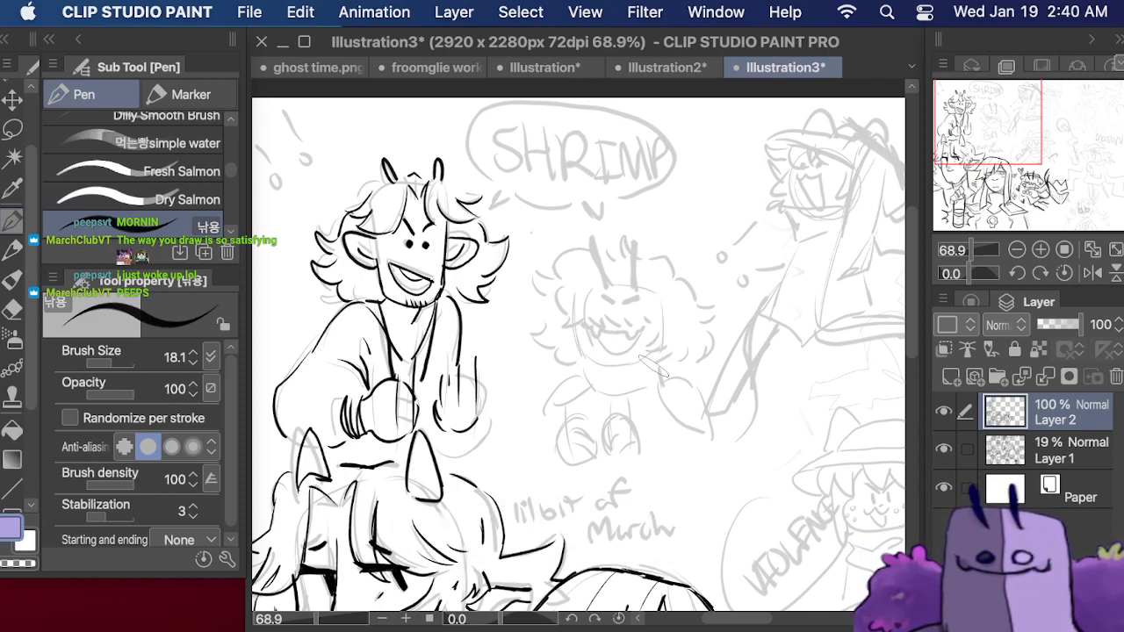
mouse_move(577, 323)
mouse_down()
mouse_move(606, 361)
mouse_move(658, 356)
mouse_up()
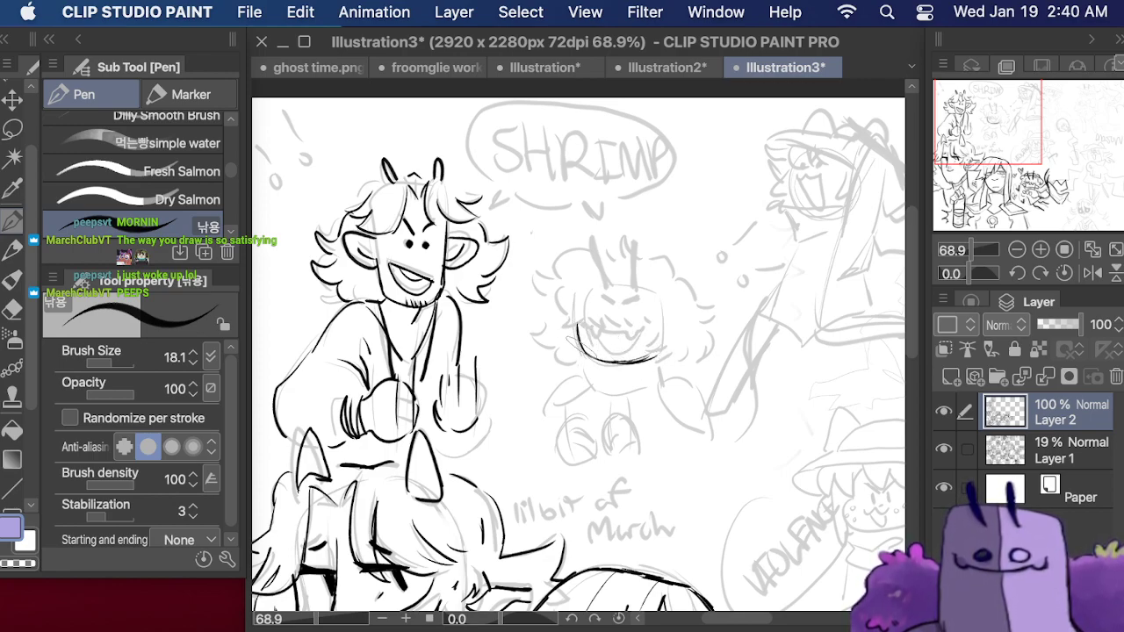
mouse_move(578, 327)
mouse_down()
mouse_move(584, 388)
mouse_move(625, 393)
mouse_move(658, 359)
mouse_up()
mouse_move(599, 387)
mouse_down()
mouse_move(602, 362)
mouse_move(626, 391)
mouse_up()
drag(619, 361, 652, 356)
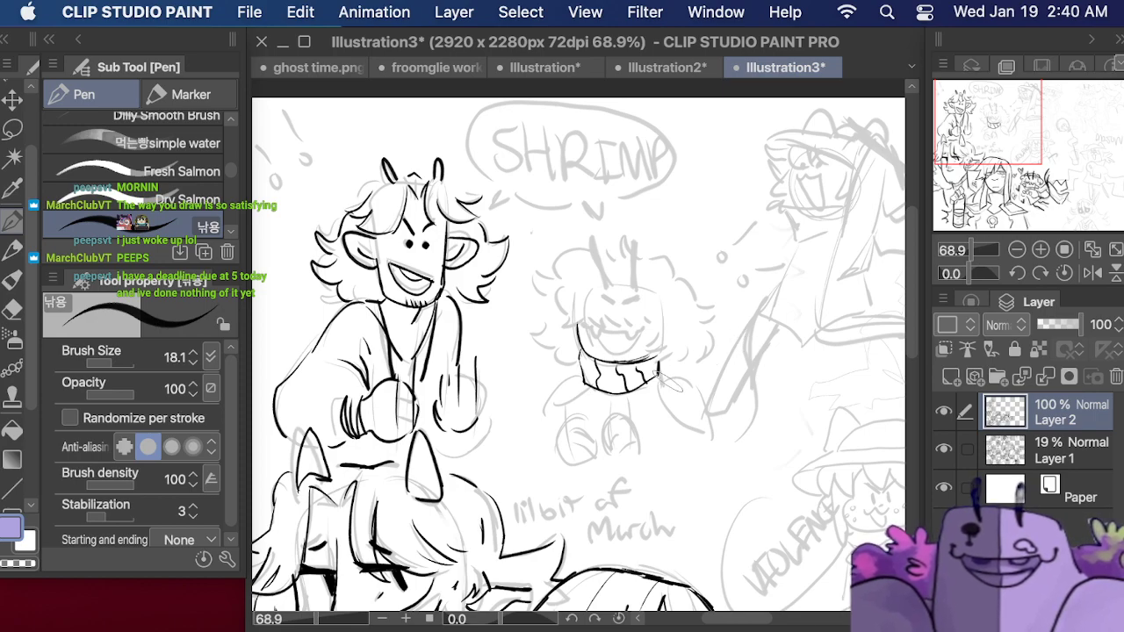
mouse_move(661, 376)
mouse_down()
mouse_move(706, 413)
mouse_move(713, 438)
mouse_up()
drag(581, 377, 537, 428)
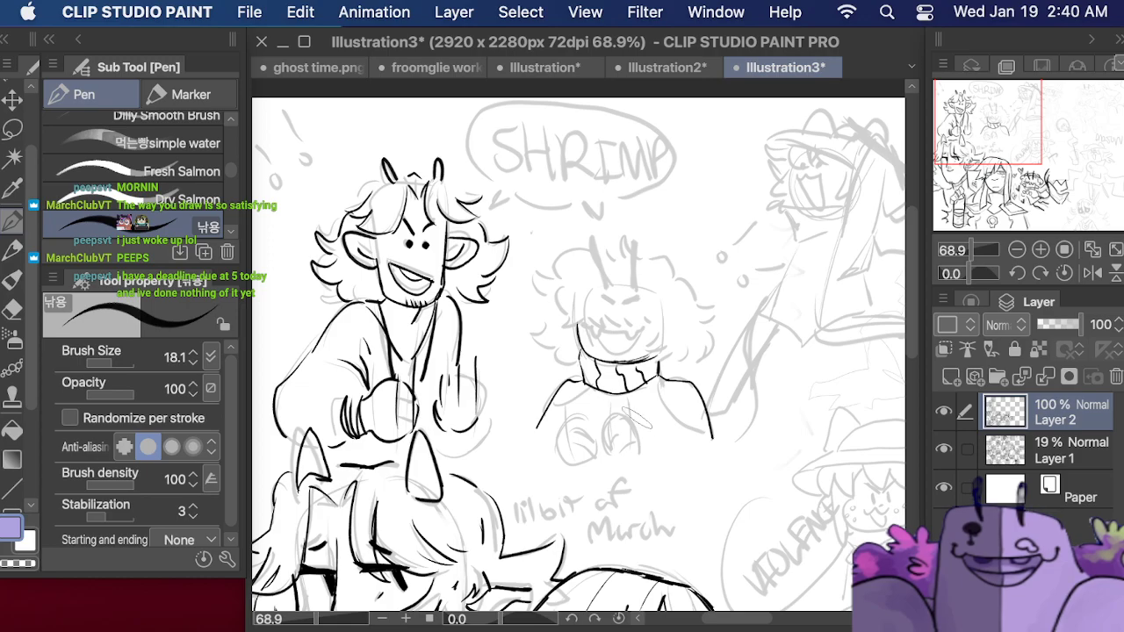
- Ink a chest pocket on the turtleneck character with a tiny smiling creature and small hearts peeking out of it
mouse_move(660, 419)
mouse_down()
mouse_move(661, 442)
mouse_move(633, 416)
mouse_up()
drag(966, 251, 981, 247)
drag(979, 123, 992, 132)
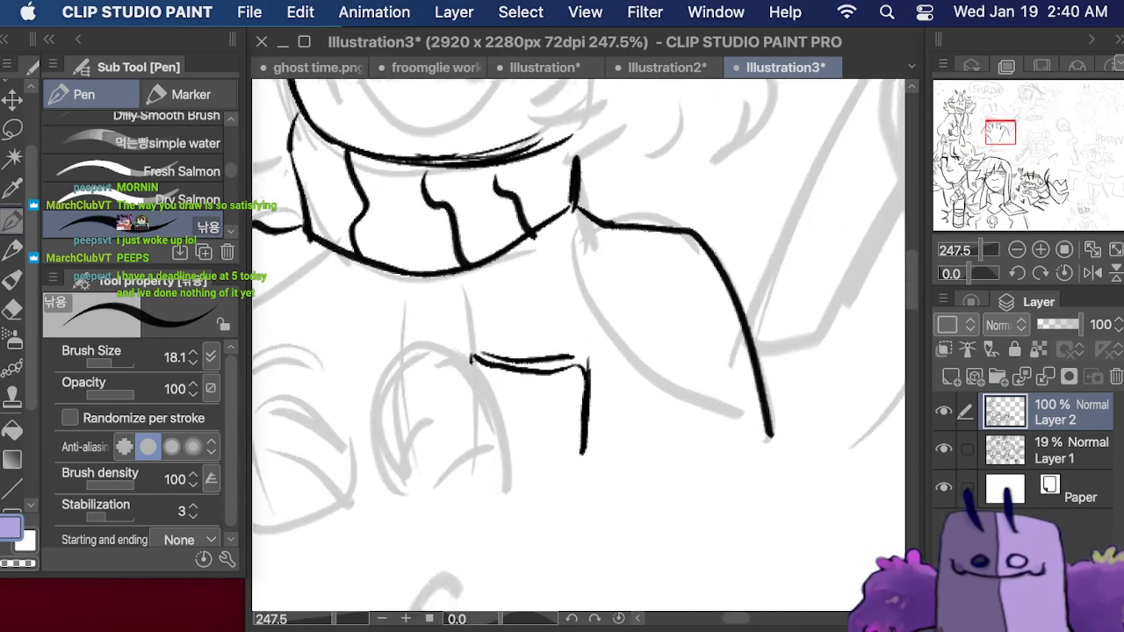
mouse_move(503, 309)
mouse_down()
mouse_move(481, 329)
mouse_move(496, 342)
mouse_move(499, 323)
mouse_move(510, 327)
mouse_up()
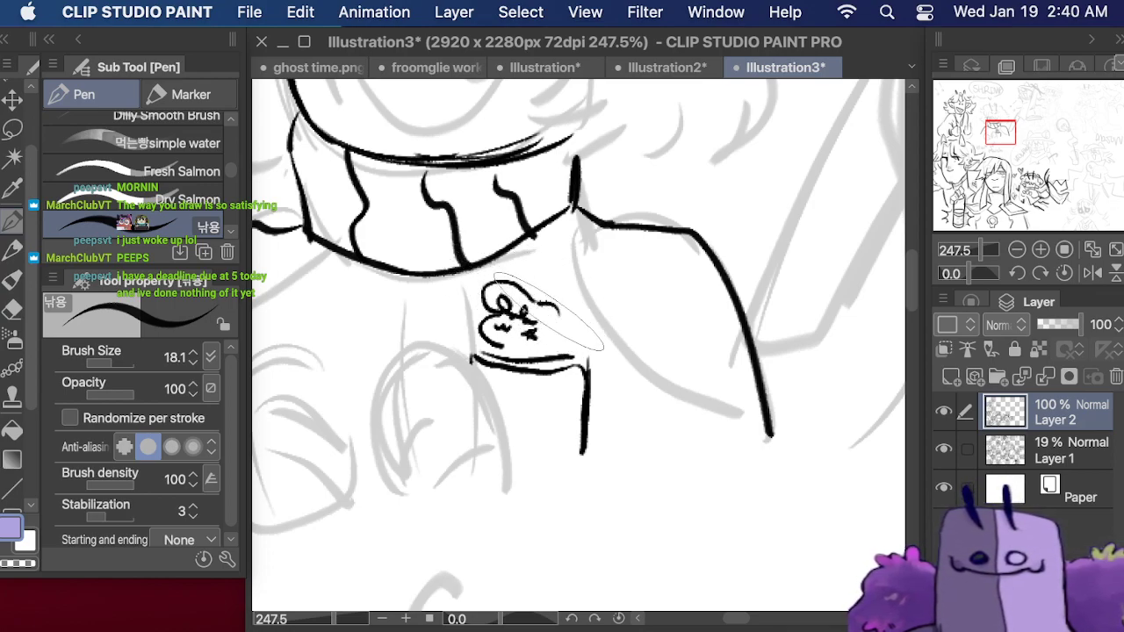
key(cmd+z)
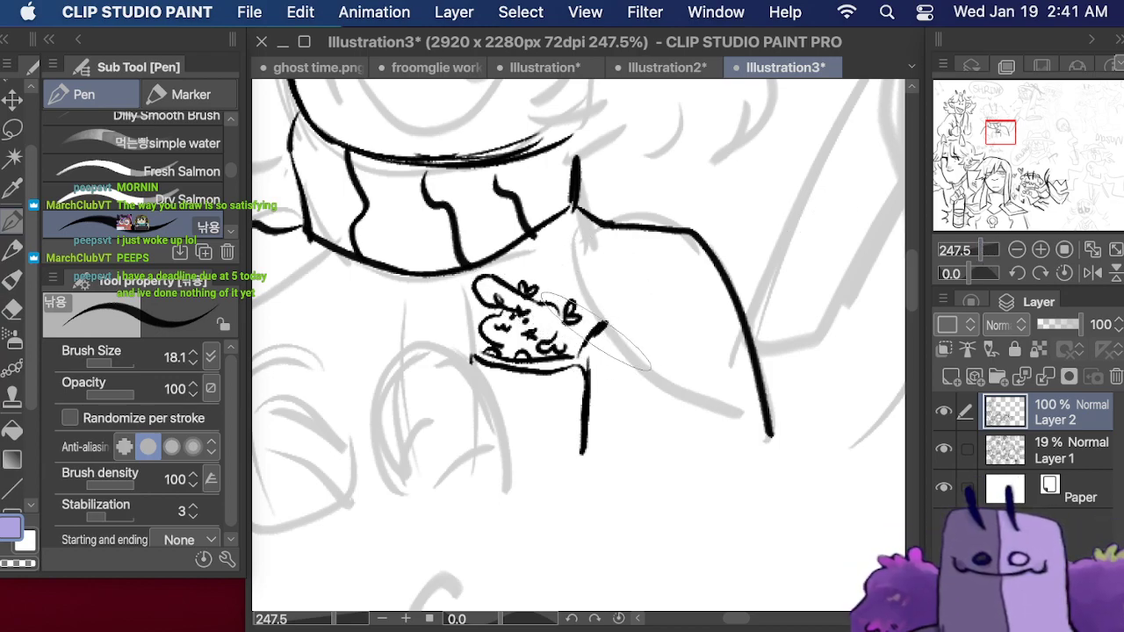
- Ink the inner arm curves below both shoulders of the turtleneck character and a small heart beside the pocket
mouse_move(975, 250)
mouse_down()
mouse_move(961, 251)
mouse_move(975, 249)
mouse_up()
mouse_move(570, 283)
mouse_down()
mouse_move(656, 370)
mouse_move(572, 286)
mouse_up()
drag(391, 342, 463, 303)
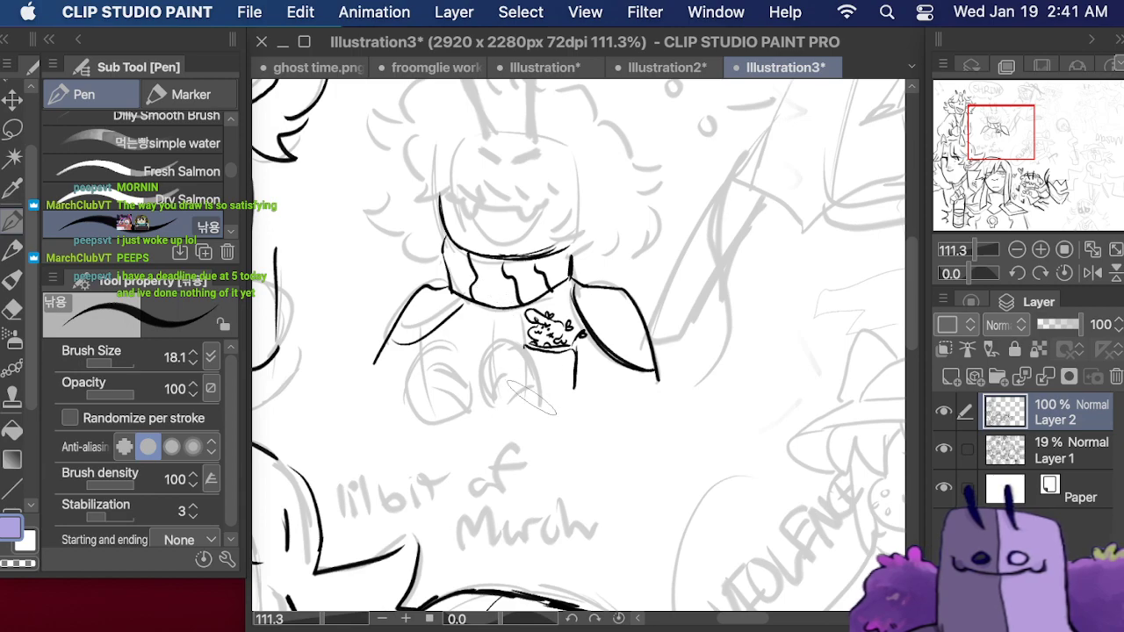
- Ink the two raised hands in front of the turtleneck character's chest, with short vertical finger lines
drag(493, 346, 474, 386)
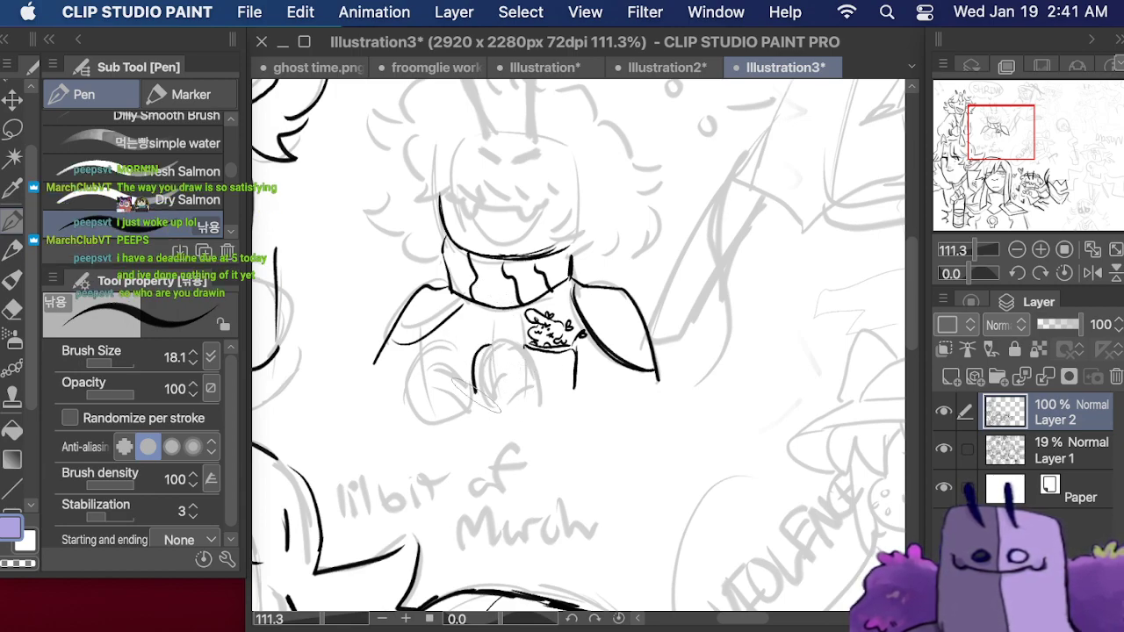
mouse_move(490, 315)
mouse_down()
mouse_move(494, 399)
mouse_move(479, 388)
mouse_move(522, 404)
mouse_move(520, 376)
mouse_up()
mouse_move(437, 350)
mouse_down()
mouse_move(460, 352)
mouse_move(450, 416)
mouse_up()
drag(438, 370, 432, 335)
mouse_move(419, 404)
mouse_down()
mouse_move(443, 424)
mouse_move(453, 381)
mouse_up()
mouse_move(445, 402)
mouse_down()
mouse_move(444, 372)
mouse_move(491, 369)
mouse_up()
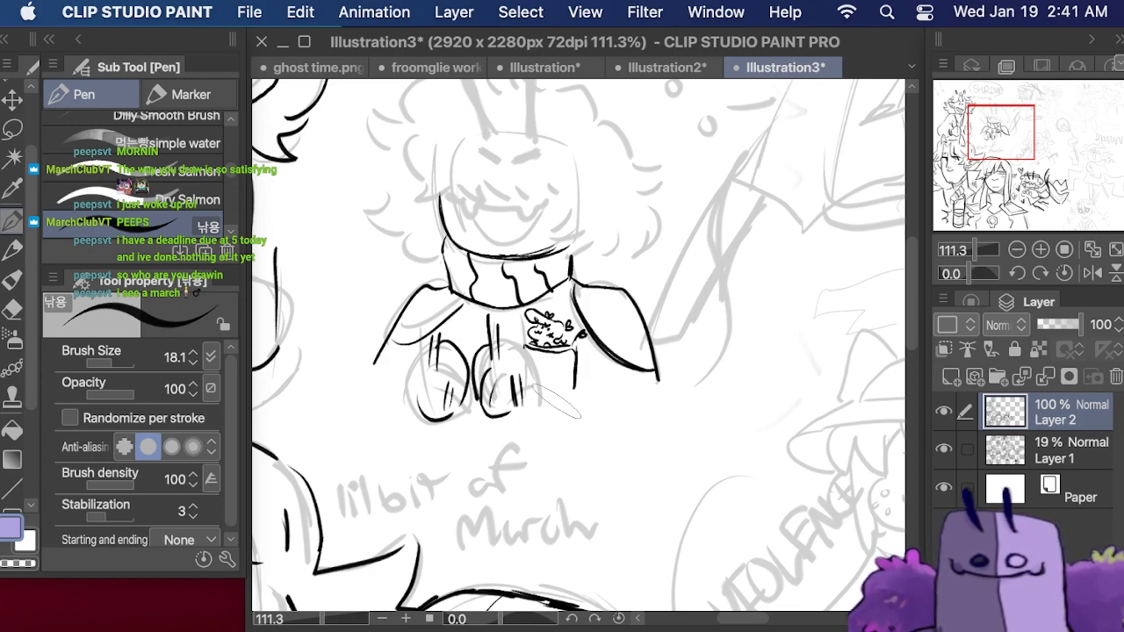
- Ink a small curl on the left side of the tiny creature peeking out of the chest pocket
mouse_move(1013, 137)
mouse_down()
mouse_move(964, 119)
mouse_move(968, 180)
mouse_move(1004, 123)
mouse_up()
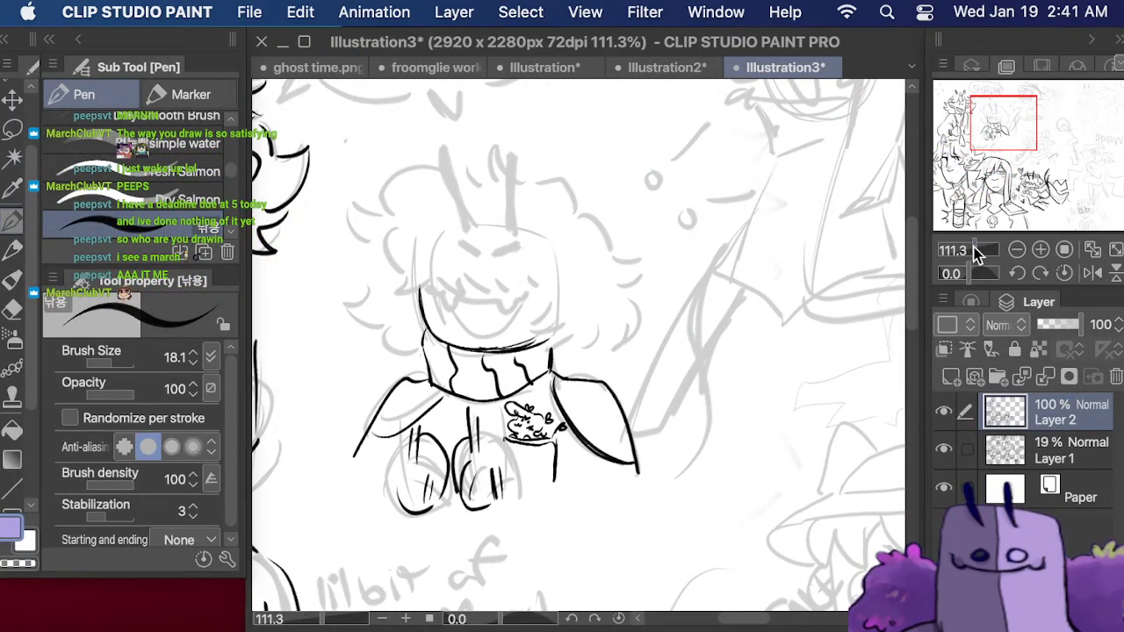
drag(974, 247, 986, 252)
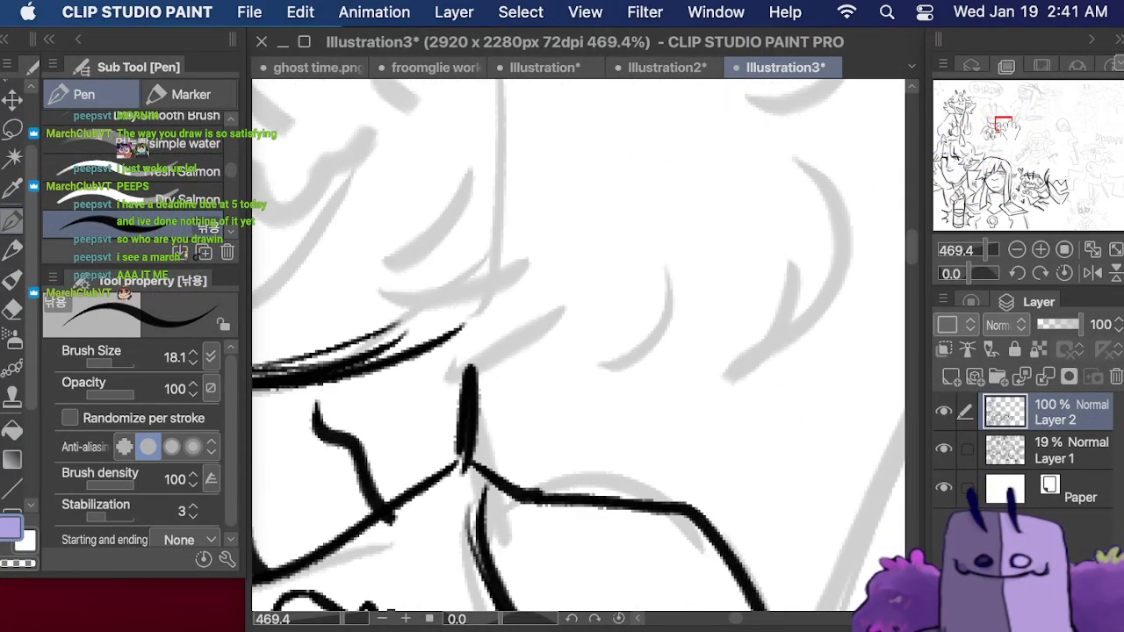
drag(1003, 124, 998, 133)
drag(986, 249, 989, 248)
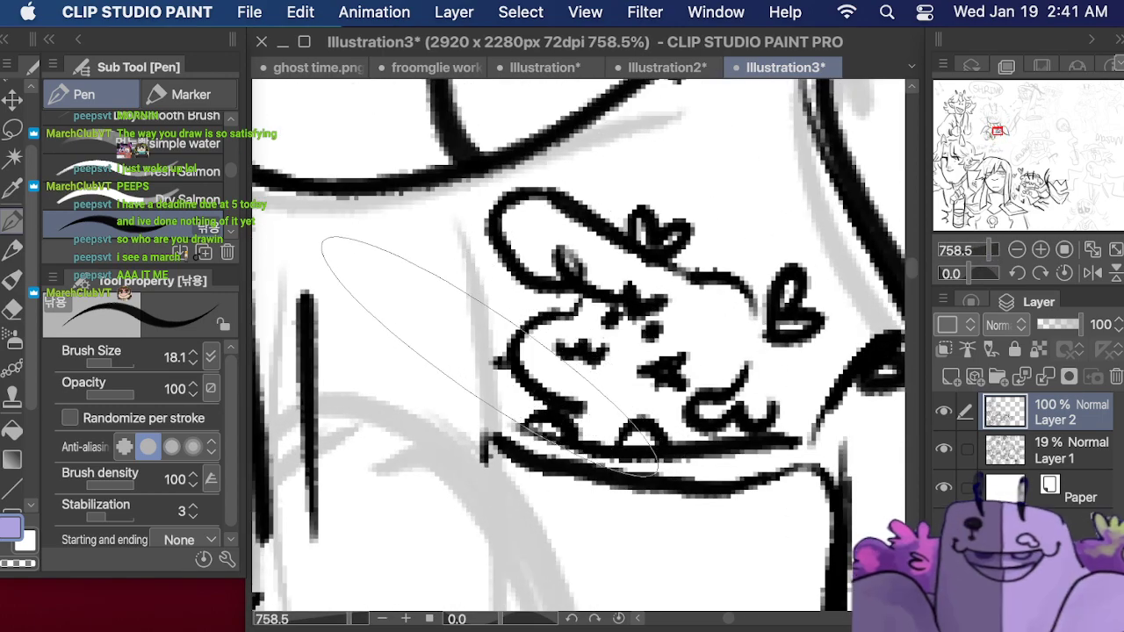
mouse_move(493, 358)
mouse_down()
mouse_move(489, 327)
mouse_move(470, 339)
mouse_move(470, 308)
mouse_move(516, 316)
mouse_up()
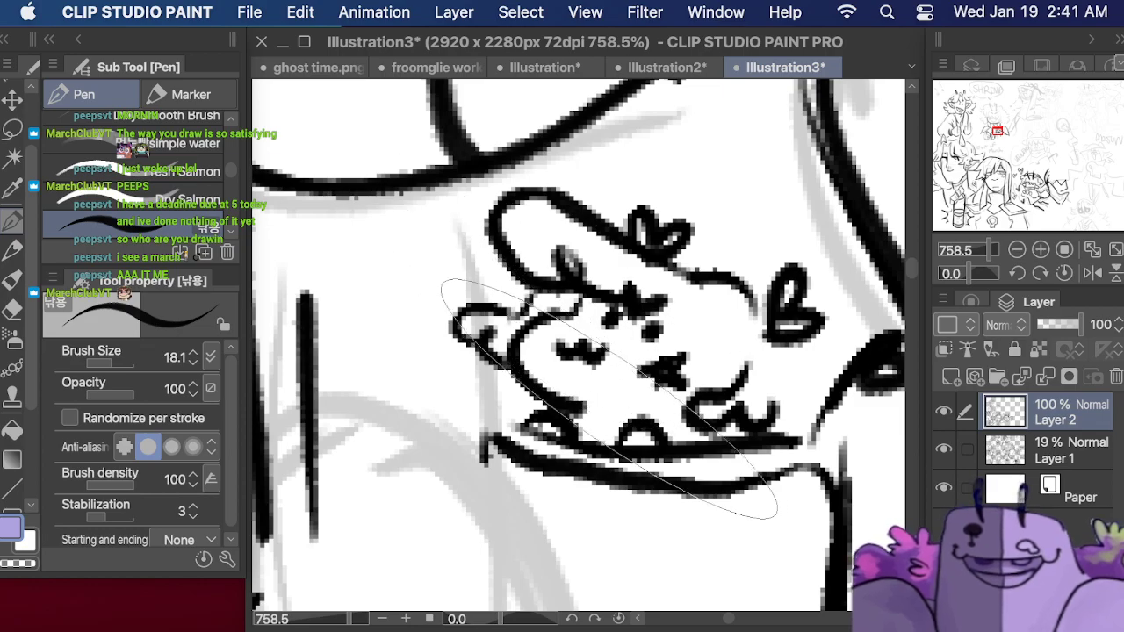
- Ink the turtleneck character's lower right curls and the scalloped fringe across the forehead
drag(983, 250, 976, 252)
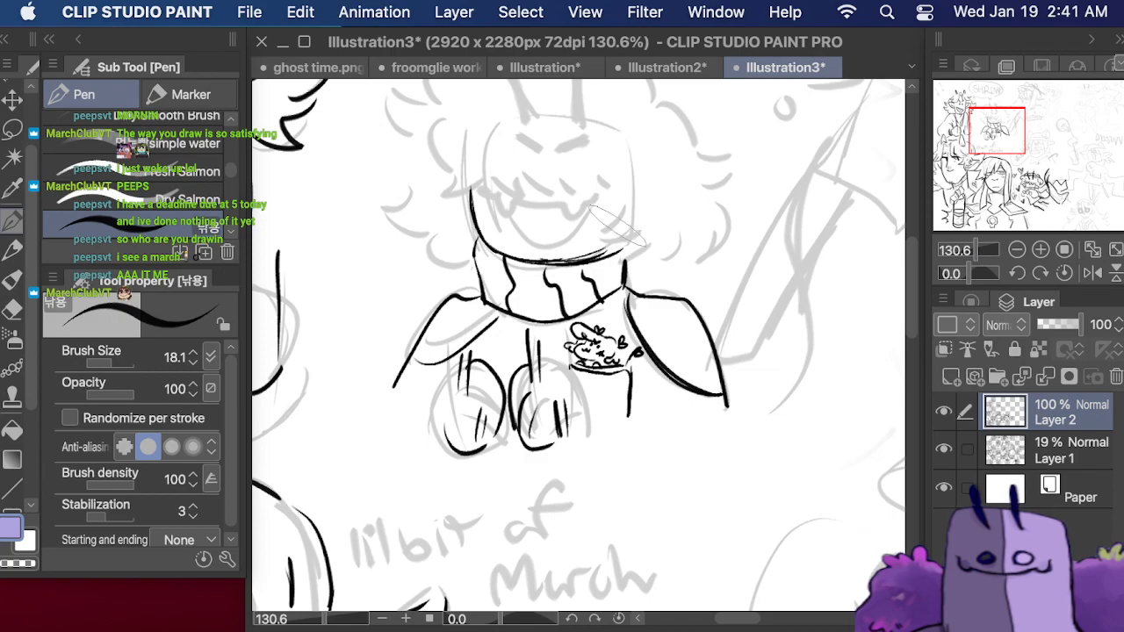
drag(633, 206, 604, 232)
mouse_move(603, 233)
mouse_down()
mouse_move(650, 233)
mouse_move(639, 248)
mouse_move(657, 253)
mouse_move(693, 244)
mouse_up()
drag(717, 193, 729, 208)
mouse_move(736, 227)
mouse_down()
mouse_move(734, 257)
mouse_move(706, 265)
mouse_up()
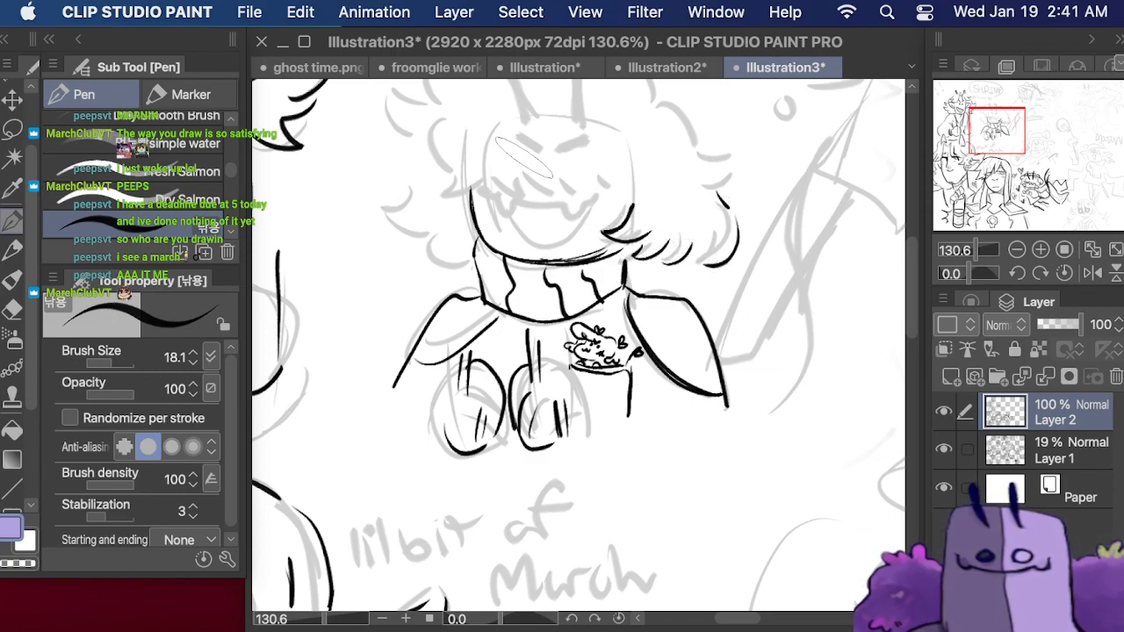
mouse_move(599, 171)
mouse_down()
mouse_move(562, 166)
mouse_move(507, 161)
mouse_move(555, 183)
mouse_move(531, 182)
mouse_move(546, 191)
mouse_move(564, 176)
mouse_move(528, 157)
mouse_move(511, 171)
mouse_move(520, 191)
mouse_move(496, 192)
mouse_move(488, 170)
mouse_move(474, 189)
mouse_move(446, 186)
mouse_move(461, 176)
mouse_move(443, 165)
mouse_move(452, 132)
mouse_up()
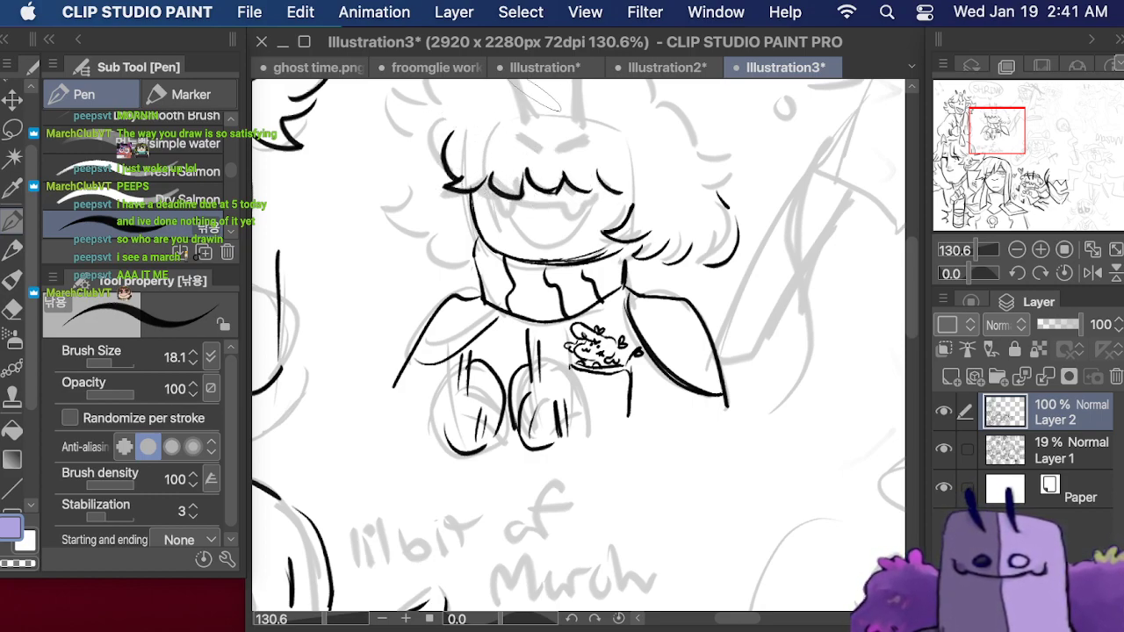
- Ink the outer hair outline from the upper right curls to the small tufts on top of the head
mouse_move(657, 108)
mouse_down()
mouse_move(698, 116)
mouse_move(711, 155)
mouse_move(739, 151)
mouse_move(731, 197)
mouse_up()
mouse_move(733, 101)
mouse_down()
mouse_move(760, 107)
mouse_move(854, 250)
mouse_up()
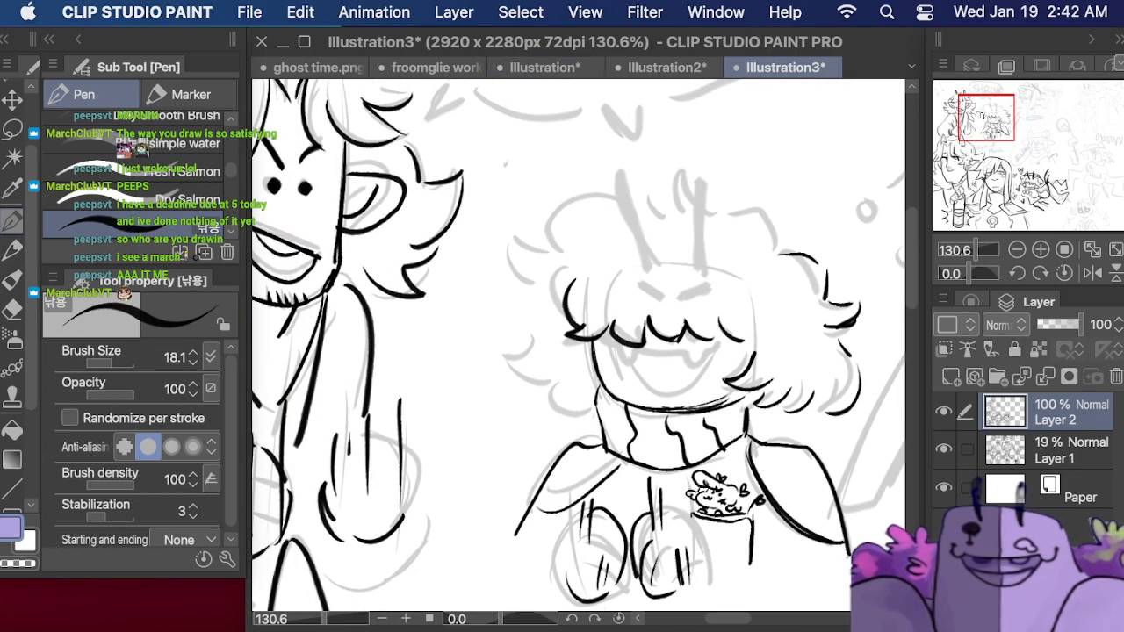
drag(777, 214, 779, 252)
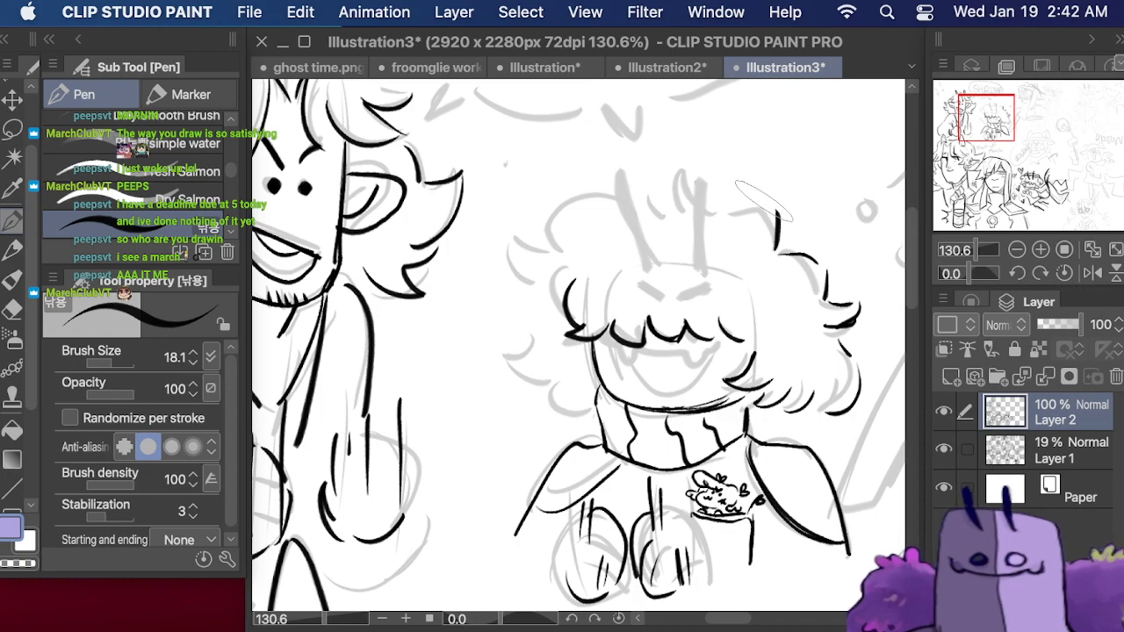
drag(701, 203, 764, 202)
mouse_move(681, 173)
mouse_down()
mouse_move(713, 209)
mouse_move(689, 217)
mouse_up()
- Ink the hair outline from the top of the head down the left side in spiky curls
mouse_move(647, 182)
mouse_down()
mouse_move(643, 209)
mouse_move(653, 176)
mouse_move(597, 157)
mouse_move(624, 168)
mouse_move(643, 205)
mouse_move(619, 187)
mouse_move(579, 196)
mouse_move(525, 239)
mouse_up()
key(super+z)
key(super+z)
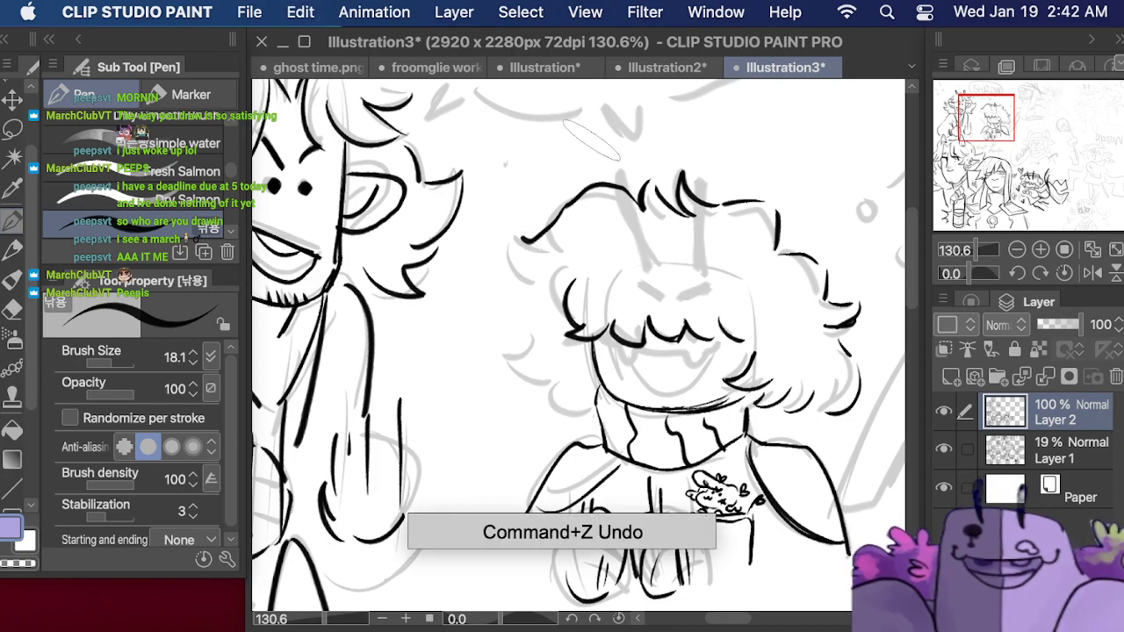
mouse_move(646, 191)
mouse_down()
mouse_move(587, 186)
mouse_move(553, 226)
mouse_move(524, 216)
mouse_move(557, 249)
mouse_move(517, 235)
mouse_move(511, 252)
mouse_move(543, 292)
mouse_move(531, 303)
mouse_move(500, 295)
mouse_move(535, 314)
mouse_move(529, 344)
mouse_move(499, 353)
mouse_move(530, 390)
mouse_move(557, 387)
mouse_move(556, 399)
mouse_move(590, 391)
mouse_up()
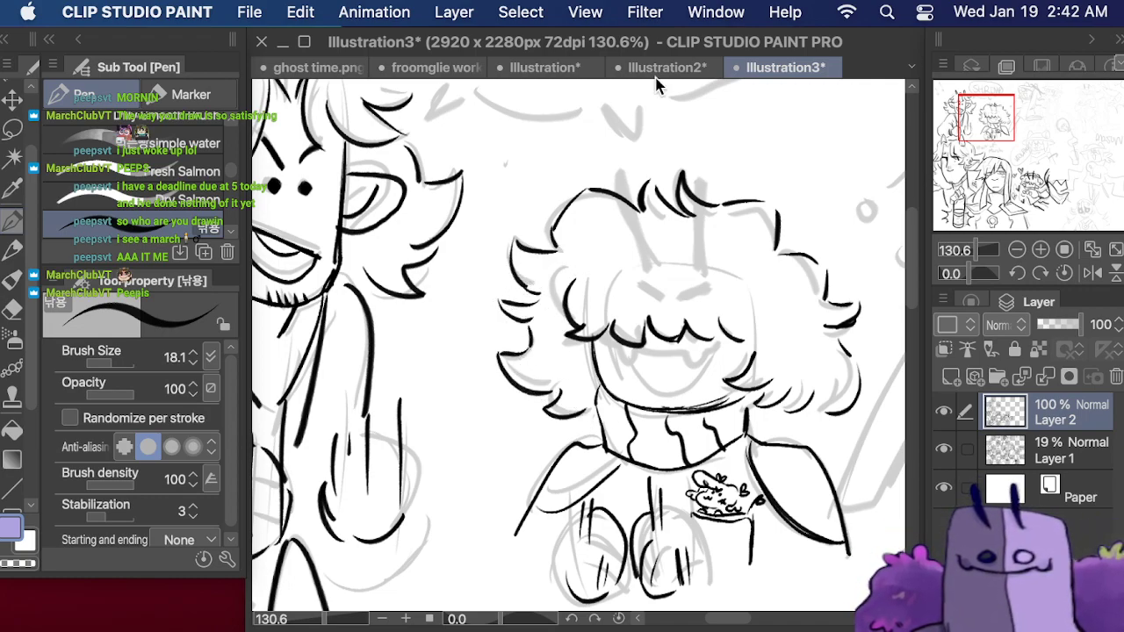
- Ink the two antennae, the angry brows and the open fanged mouth with a small sparkle inside
drag(703, 160, 704, 263)
mouse_move(626, 163)
mouse_down()
mouse_move(632, 251)
mouse_move(659, 294)
mouse_move(708, 279)
mouse_up()
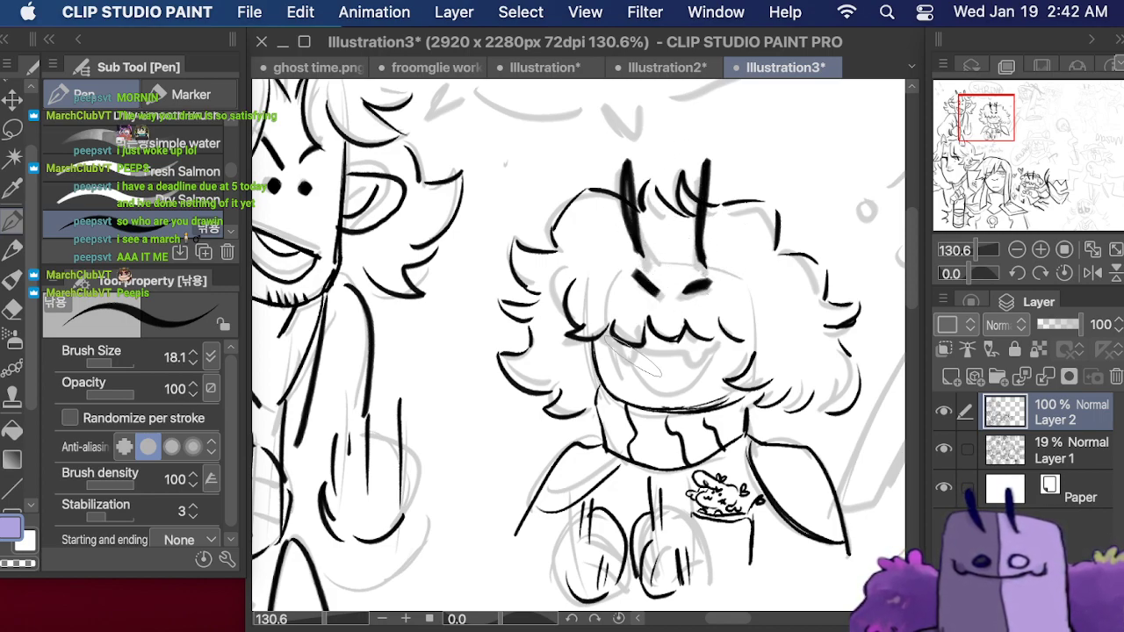
drag(619, 352, 720, 349)
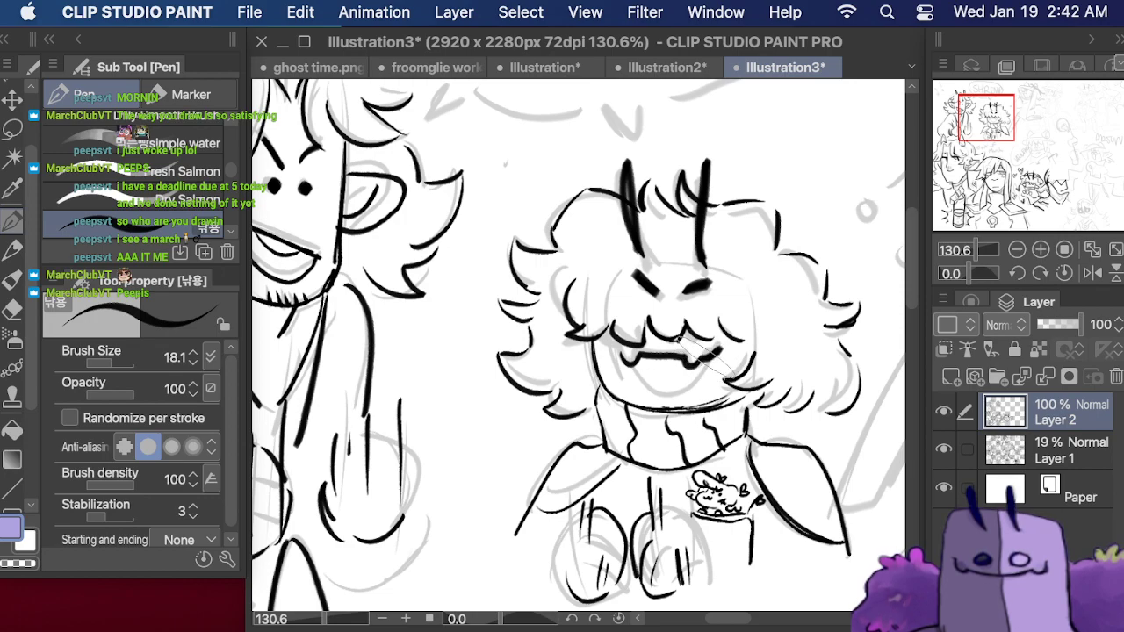
mouse_move(624, 357)
mouse_down()
mouse_move(686, 386)
mouse_move(709, 358)
mouse_up()
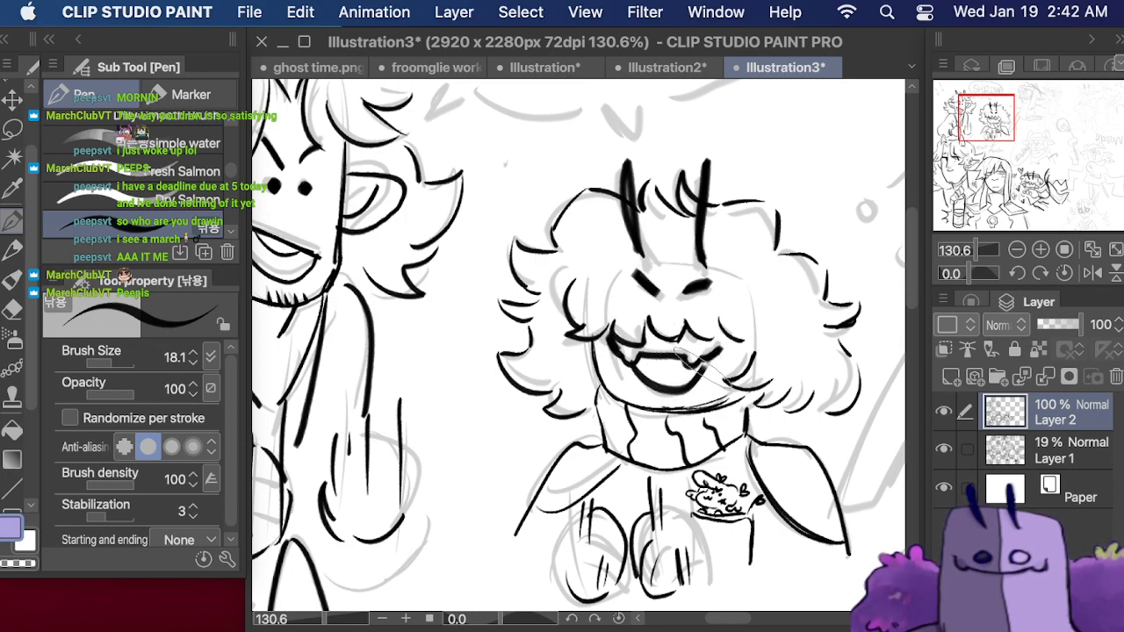
key(super+z)
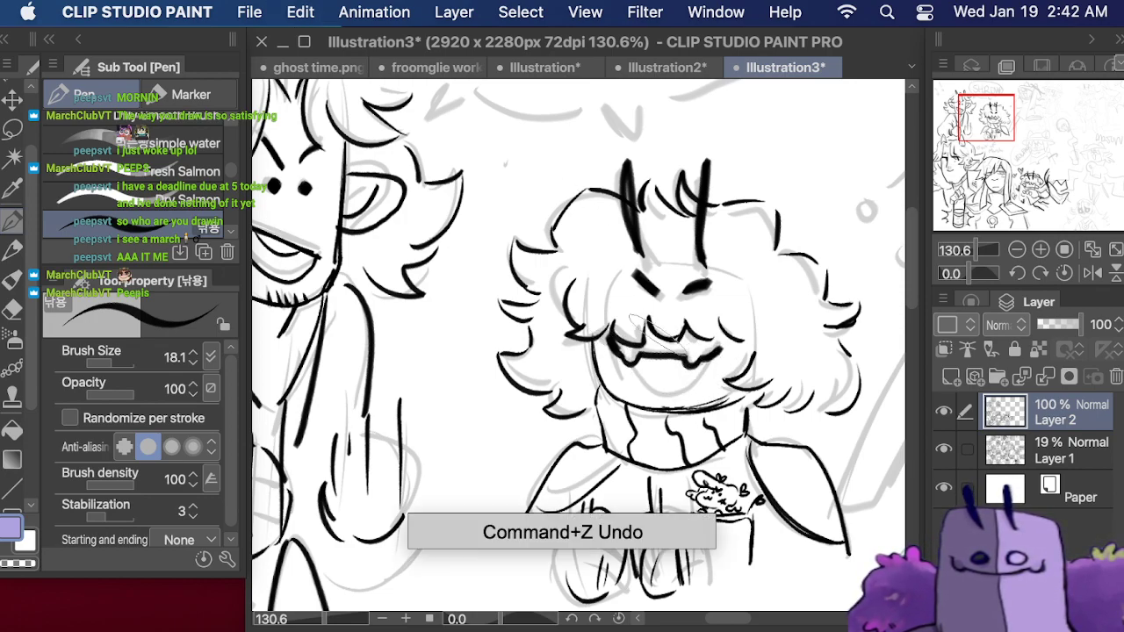
mouse_move(632, 364)
mouse_down()
mouse_move(663, 402)
mouse_move(705, 363)
mouse_move(658, 383)
mouse_move(670, 395)
mouse_up()
mouse_move(670, 395)
mouse_down()
mouse_move(682, 383)
mouse_move(671, 372)
mouse_up()
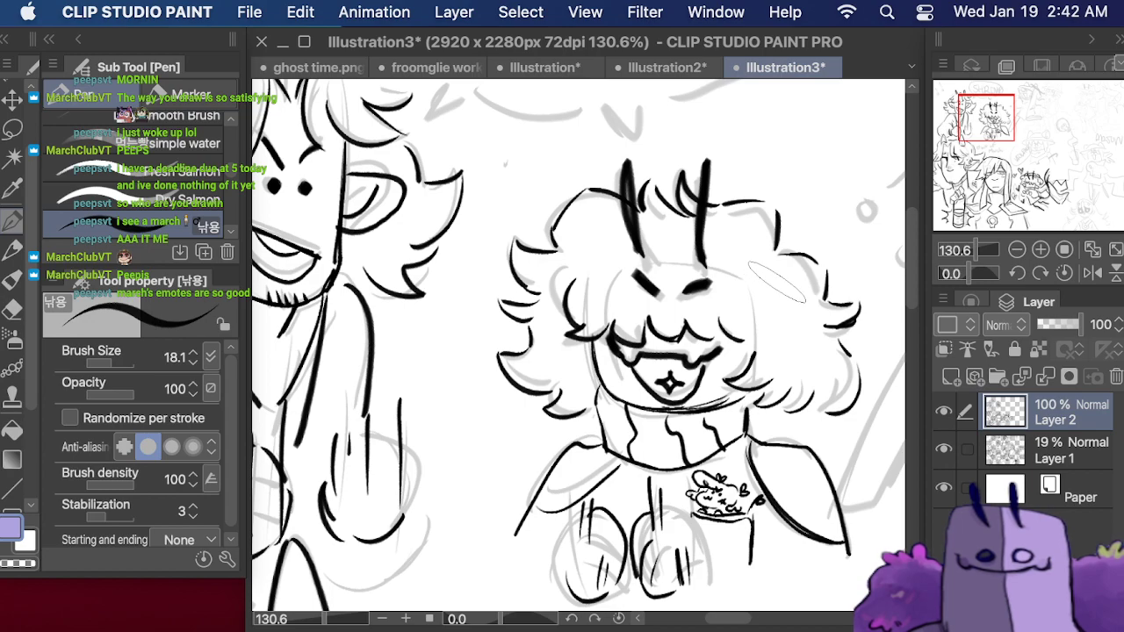
- Draw three four-pointed sparkles in the turtleneck character's hair, one on the right and two on the left
mouse_move(779, 290)
mouse_down()
mouse_move(767, 303)
mouse_move(780, 316)
mouse_up()
mouse_move(779, 316)
mouse_down()
mouse_move(794, 303)
mouse_move(780, 290)
mouse_up()
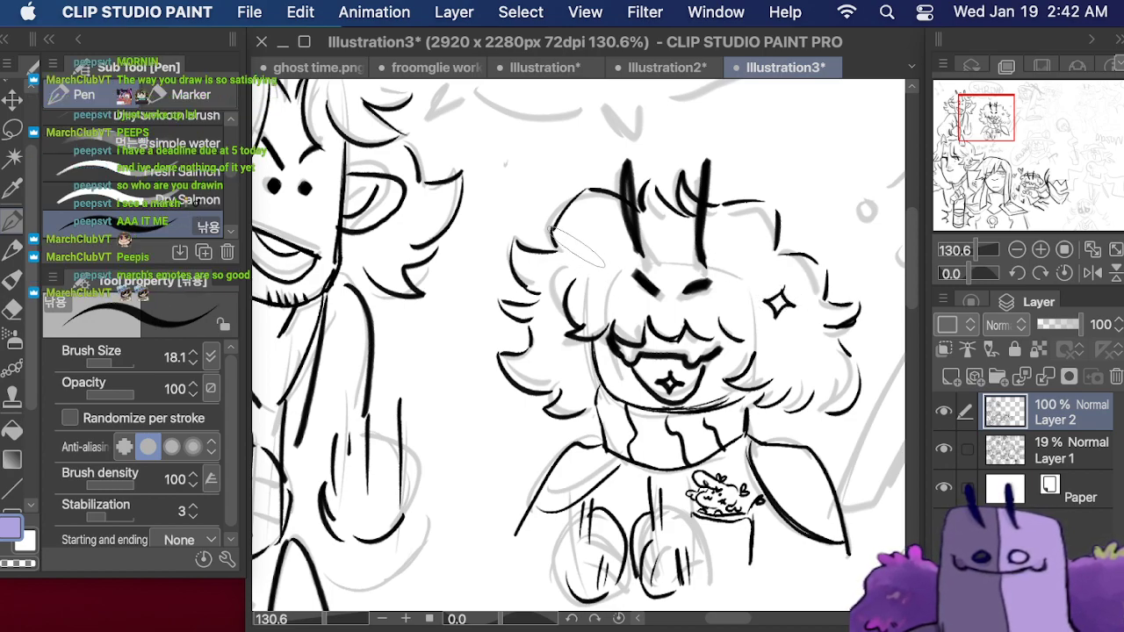
mouse_move(581, 245)
mouse_down()
mouse_move(567, 258)
mouse_move(582, 270)
mouse_move(595, 258)
mouse_move(580, 245)
mouse_up()
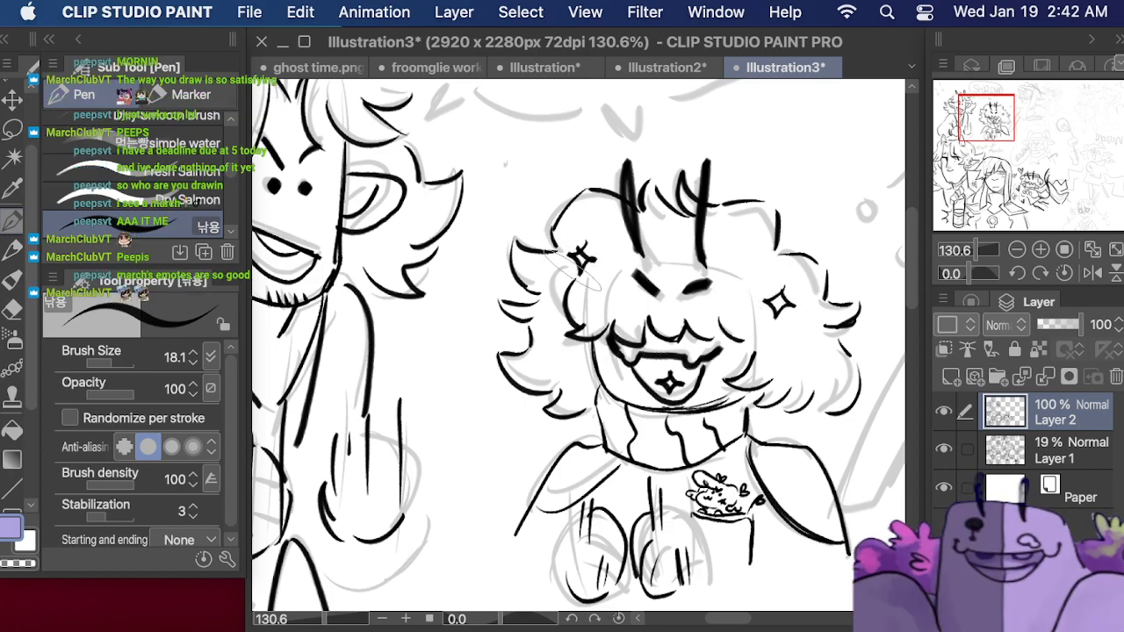
mouse_move(555, 355)
mouse_down()
mouse_move(542, 368)
mouse_move(556, 384)
mouse_up()
mouse_move(556, 384)
mouse_down()
mouse_move(571, 369)
mouse_move(556, 354)
mouse_up()
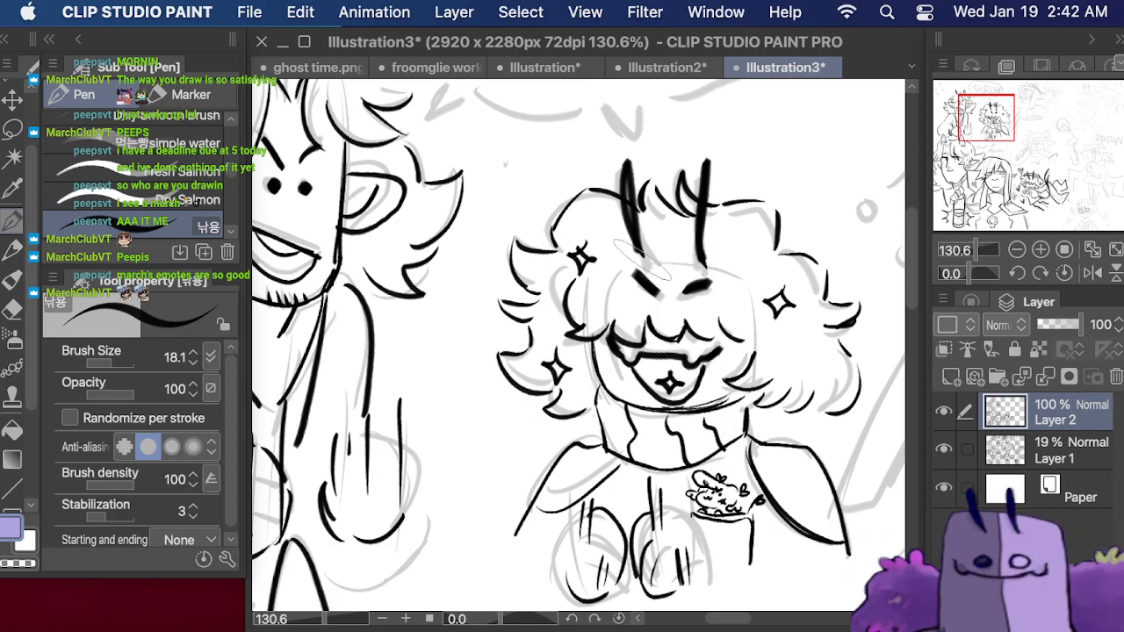
- Ink thick curved strokes in the space to the right of the turtleneck character
drag(977, 251, 971, 253)
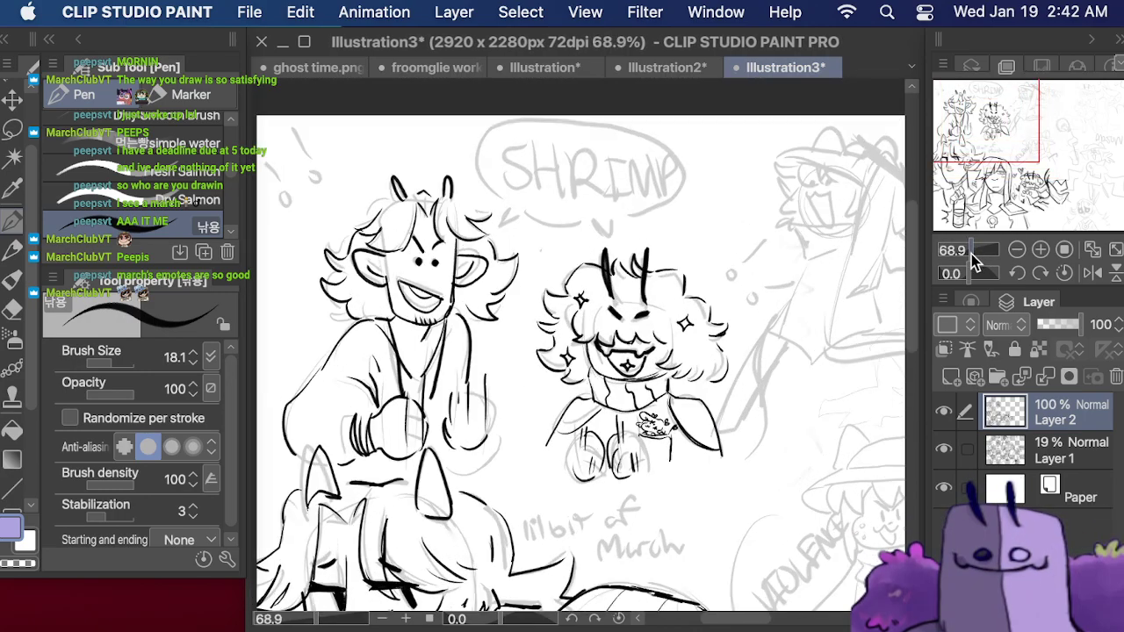
drag(974, 169, 1021, 128)
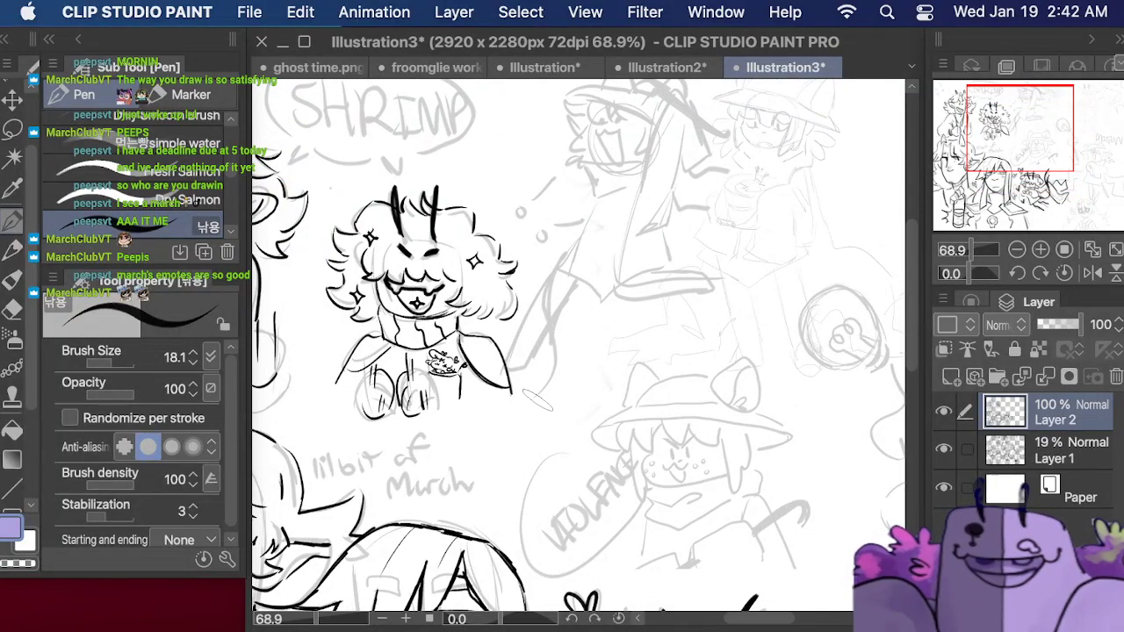
mouse_move(532, 403)
mouse_down()
mouse_move(546, 261)
mouse_move(555, 360)
mouse_up()
drag(549, 282, 564, 369)
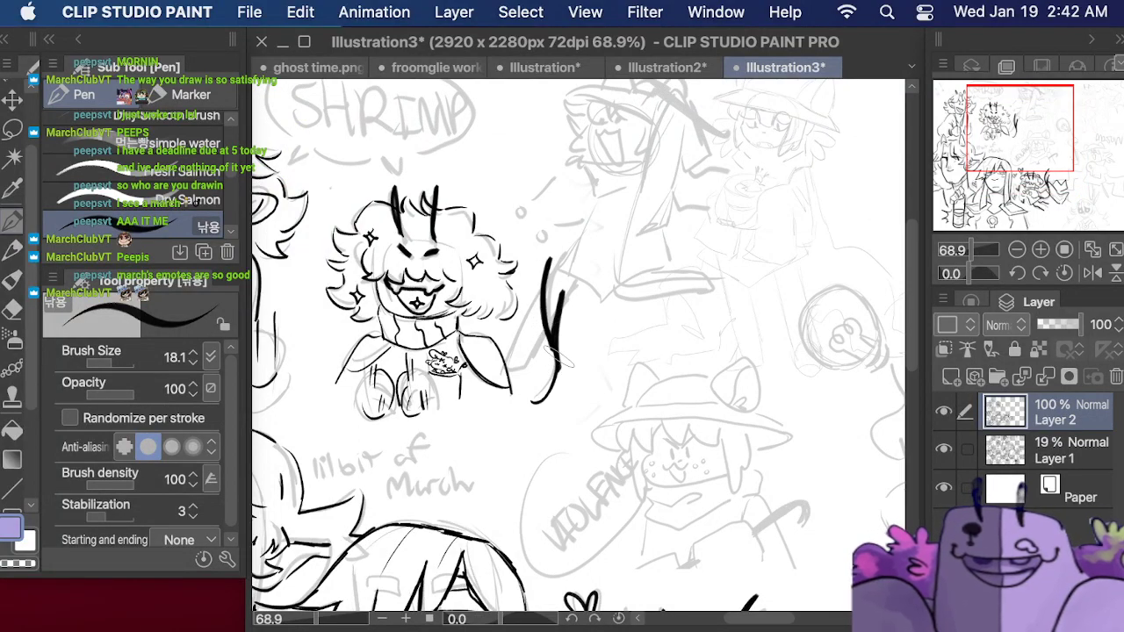
- Draw small arrows around the long-haired character pointing at them, and undo the tiny doodle on top of their head
drag(1020, 128, 992, 185)
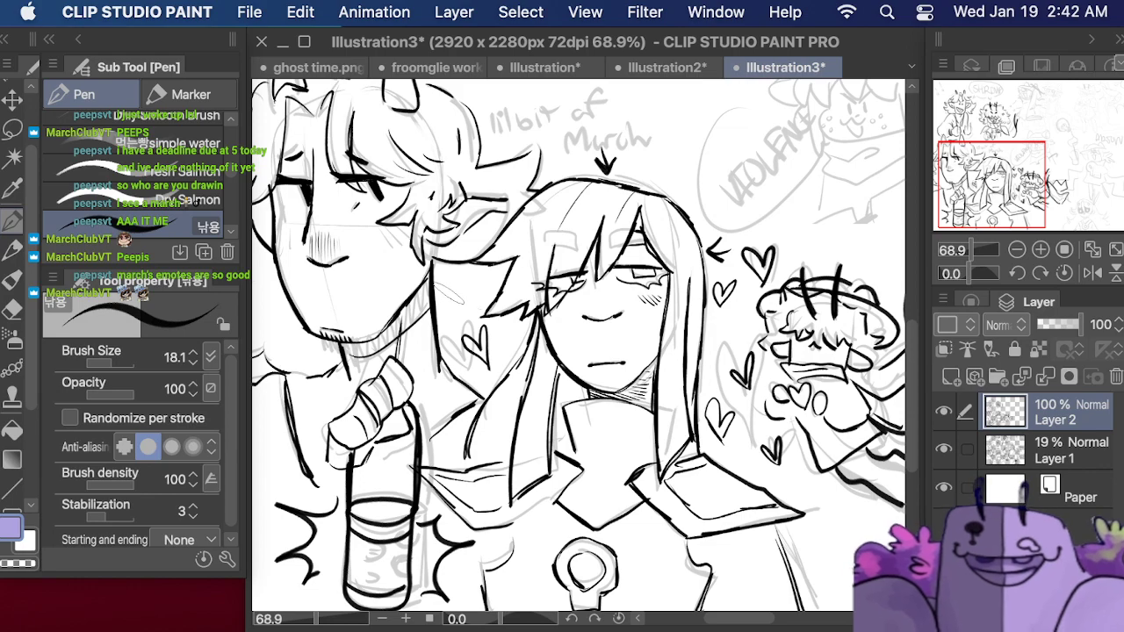
drag(467, 291, 497, 306)
drag(774, 480, 723, 434)
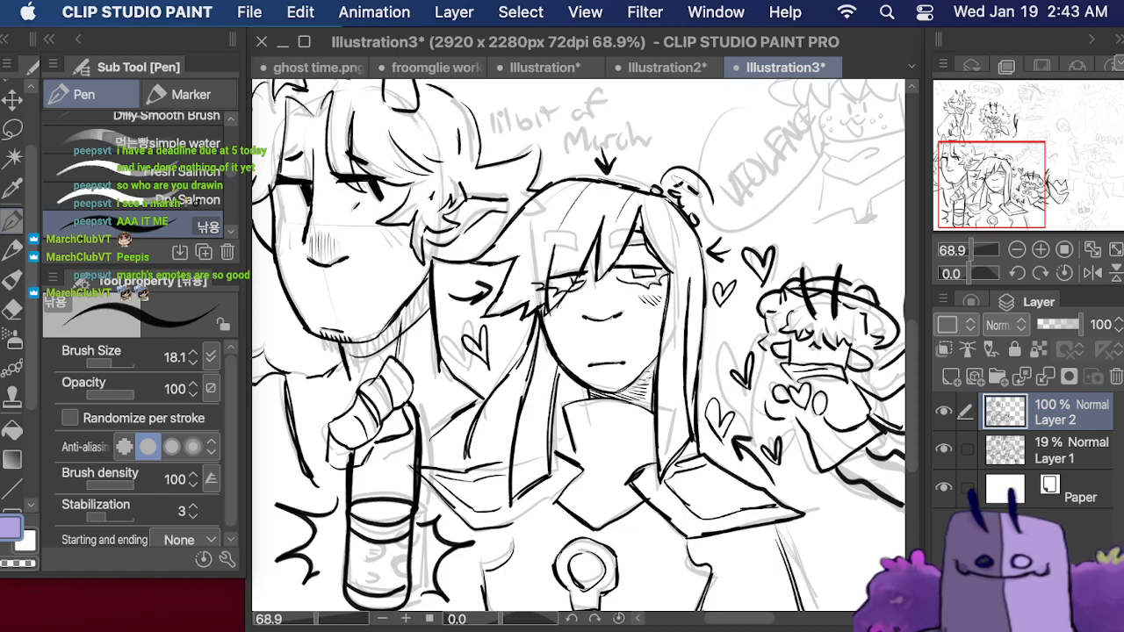
key(super+z)
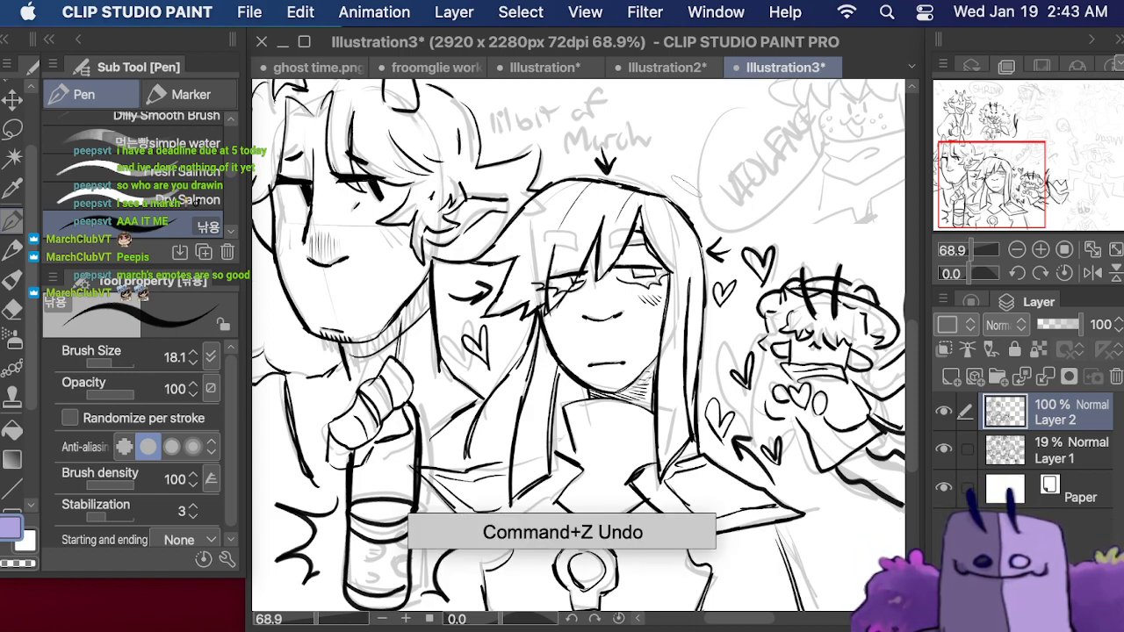
- Ink the word SHRIMP in bold capitals over the faded lettering above the two small characters
scroll(578, 345, up, 10)
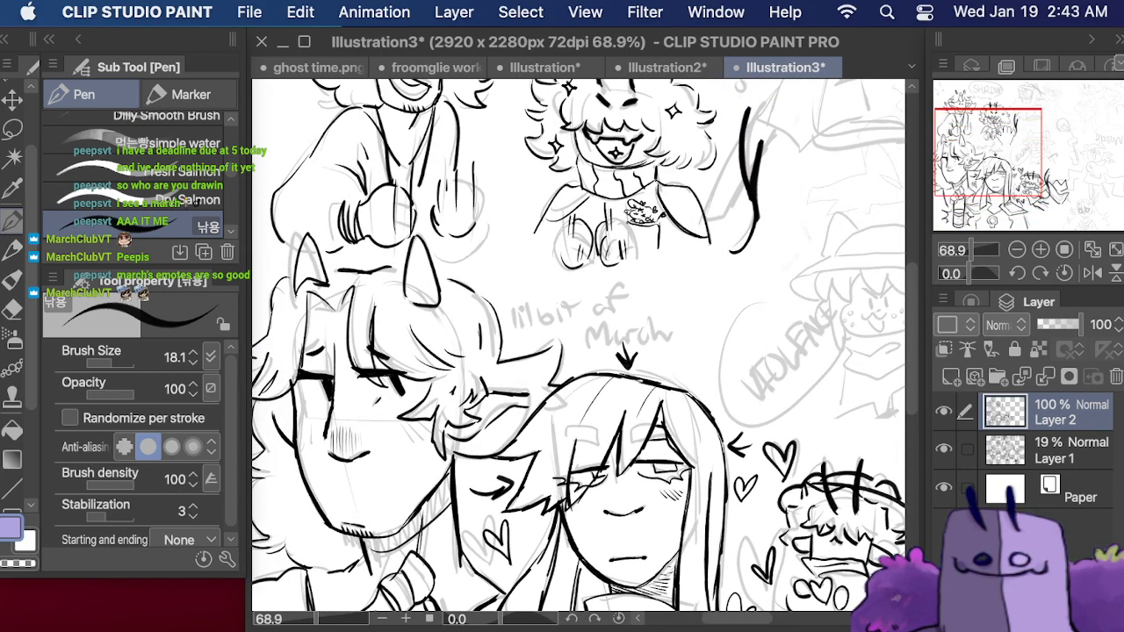
scroll(578, 345, up, 5)
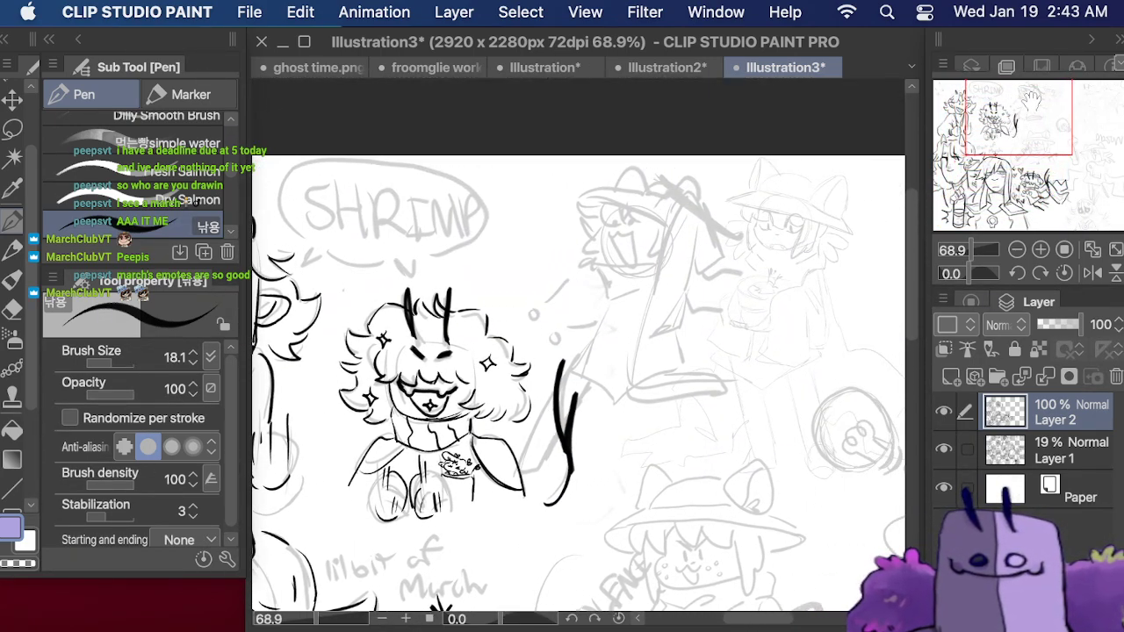
scroll(577, 368, left, 5)
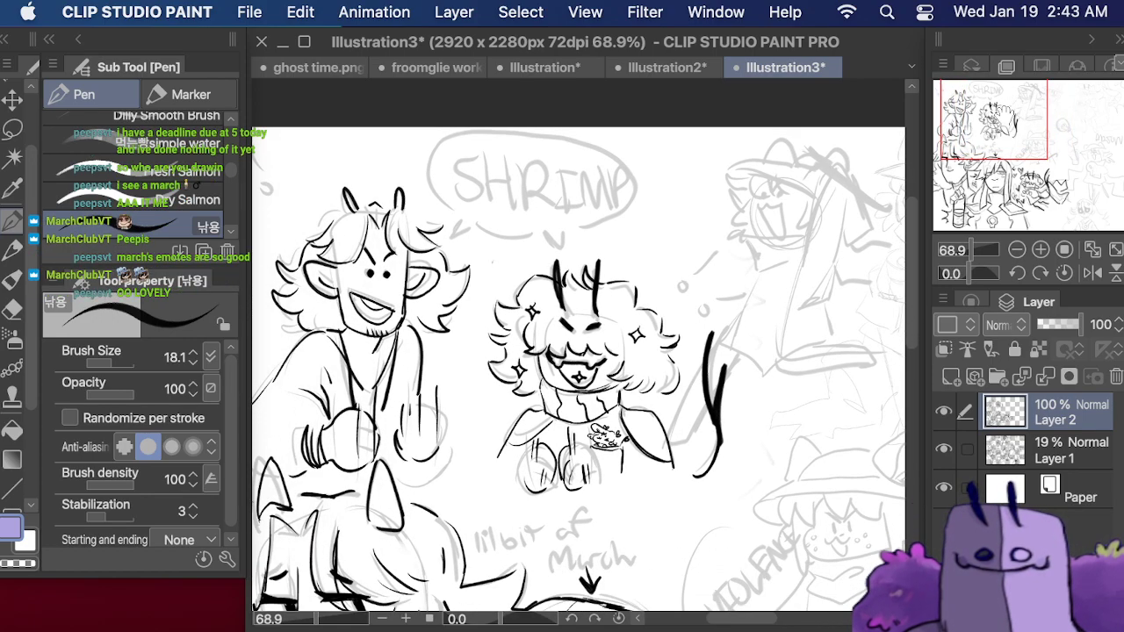
drag(481, 155, 453, 199)
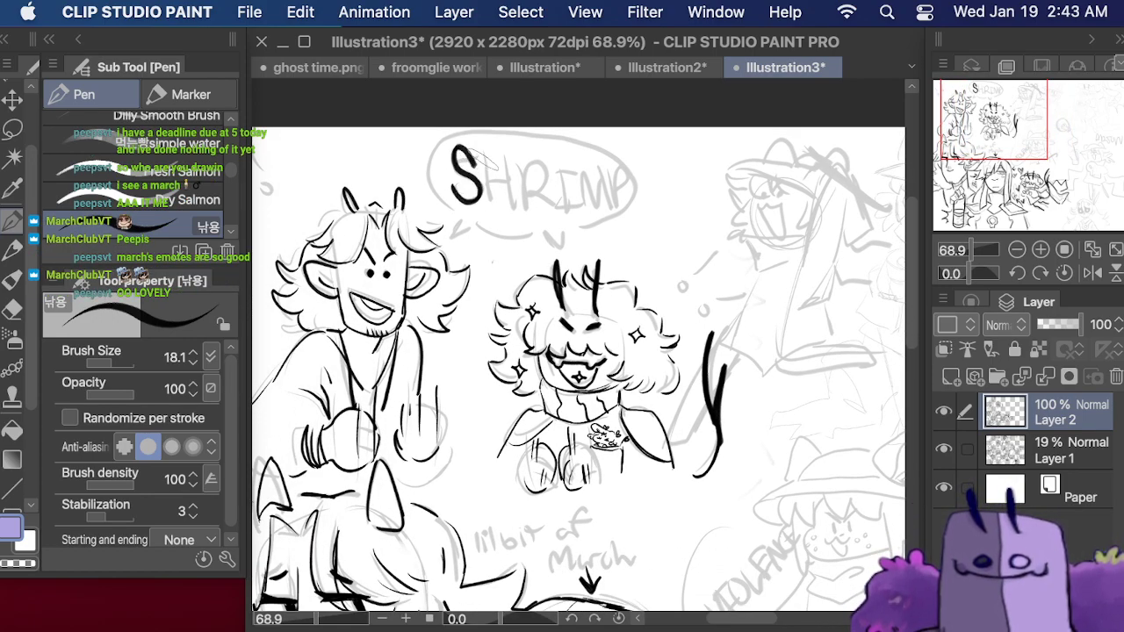
drag(485, 149, 482, 202)
drag(518, 163, 518, 209)
drag(519, 167, 552, 205)
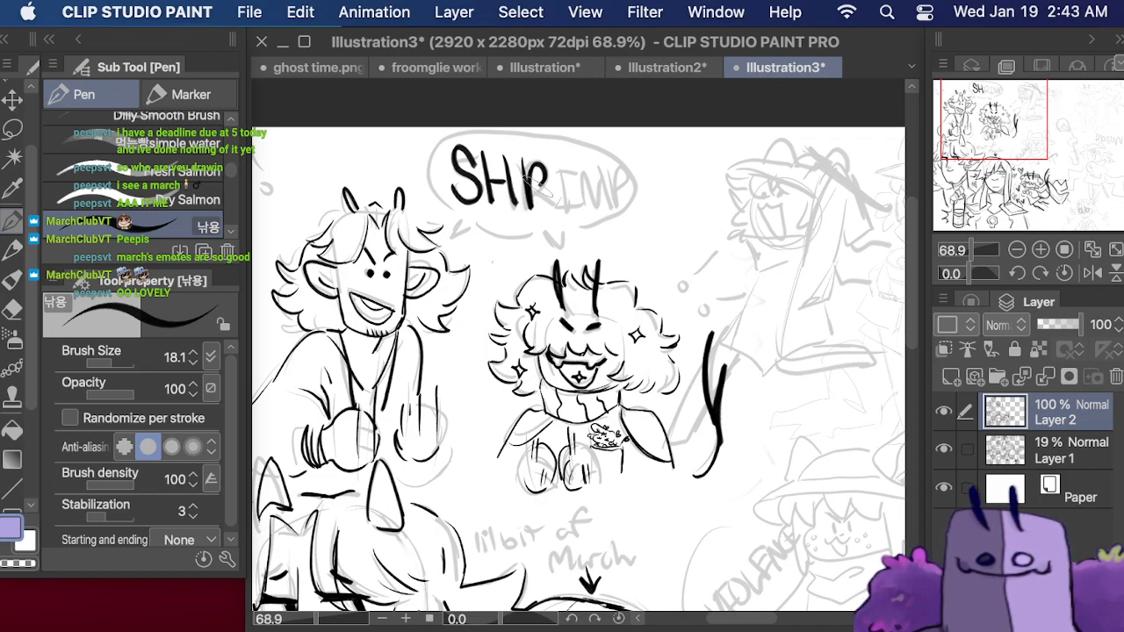
drag(565, 167, 569, 207)
mouse_move(581, 163)
mouse_down()
mouse_move(580, 207)
mouse_move(615, 206)
mouse_up()
drag(617, 167, 615, 207)
drag(618, 167, 618, 187)
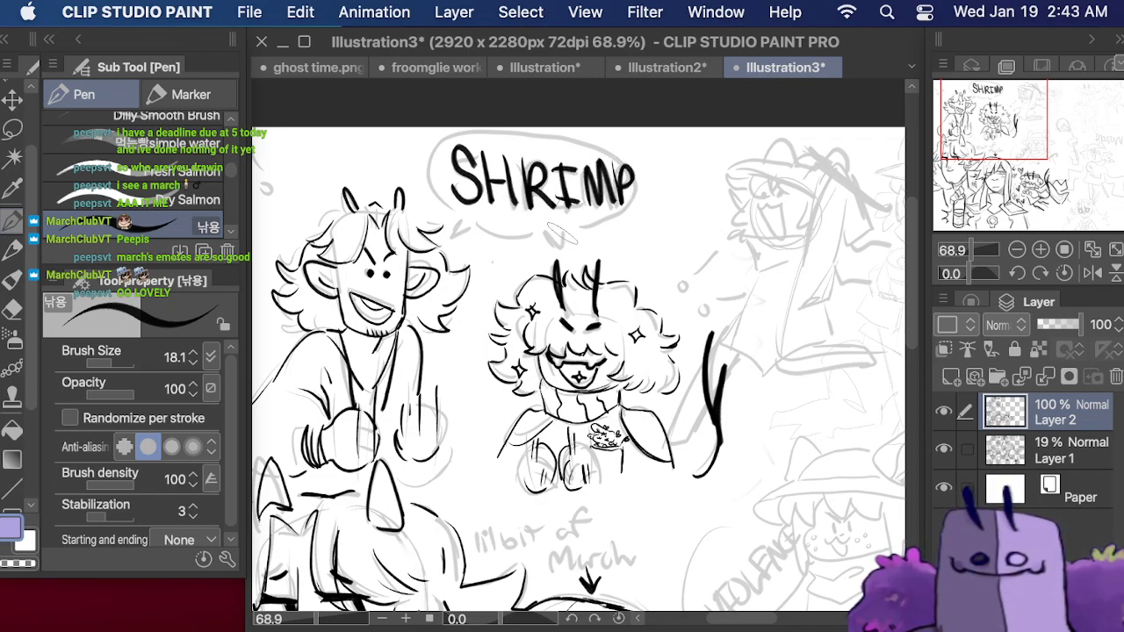
- Ink a bold speech bubble around SHRIMP with two short tails and a long curved tail reaching the turtleneck character's chest emblem
drag(562, 228, 649, 203)
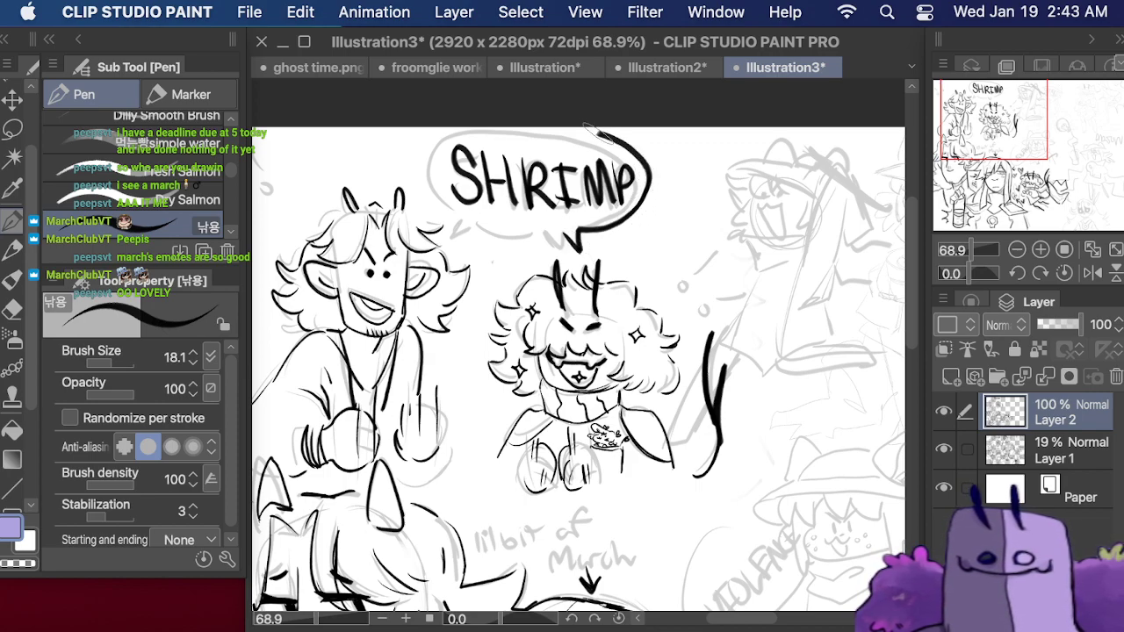
mouse_move(595, 132)
mouse_down()
mouse_move(520, 124)
mouse_move(417, 171)
mouse_move(457, 227)
mouse_move(481, 230)
mouse_up()
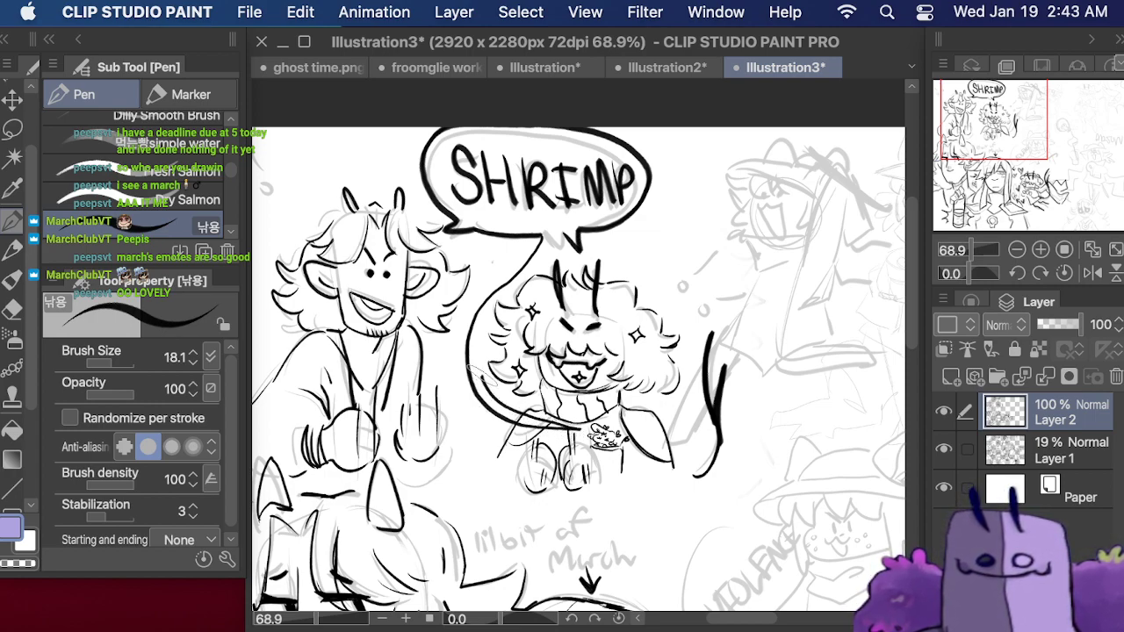
mouse_move(484, 387)
mouse_down()
mouse_move(470, 344)
mouse_move(497, 314)
mouse_up()
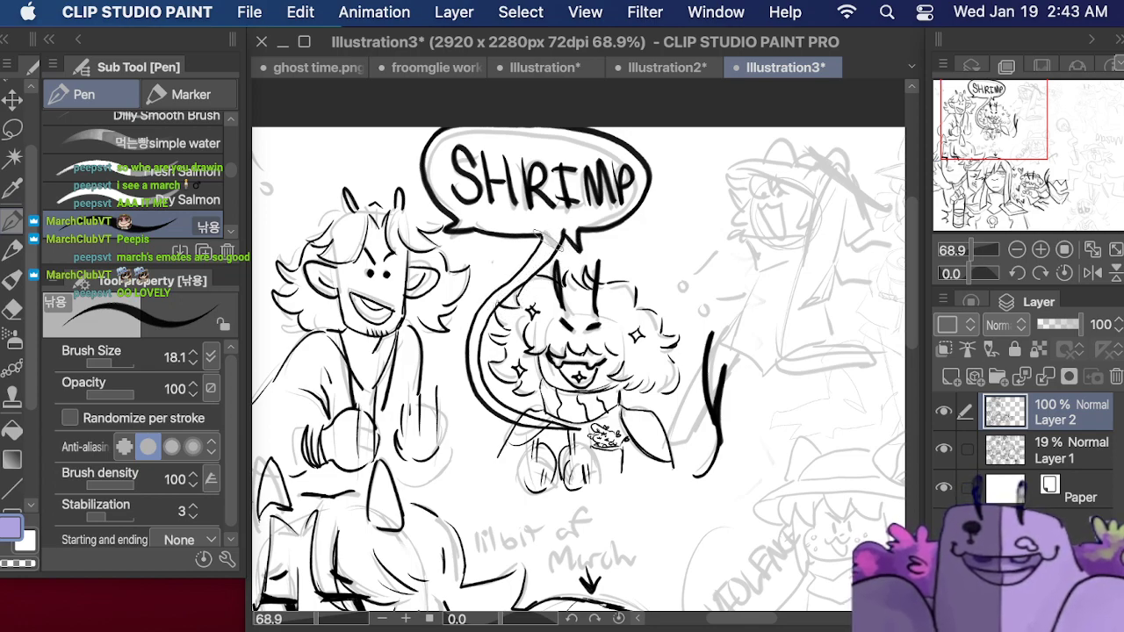
- Ink a curled shrimp with antennae, eye, small legs and tail fan in the page's upper-right corner
mouse_move(996, 147)
mouse_down()
mouse_move(1045, 171)
mouse_move(1085, 125)
mouse_move(1064, 106)
mouse_up()
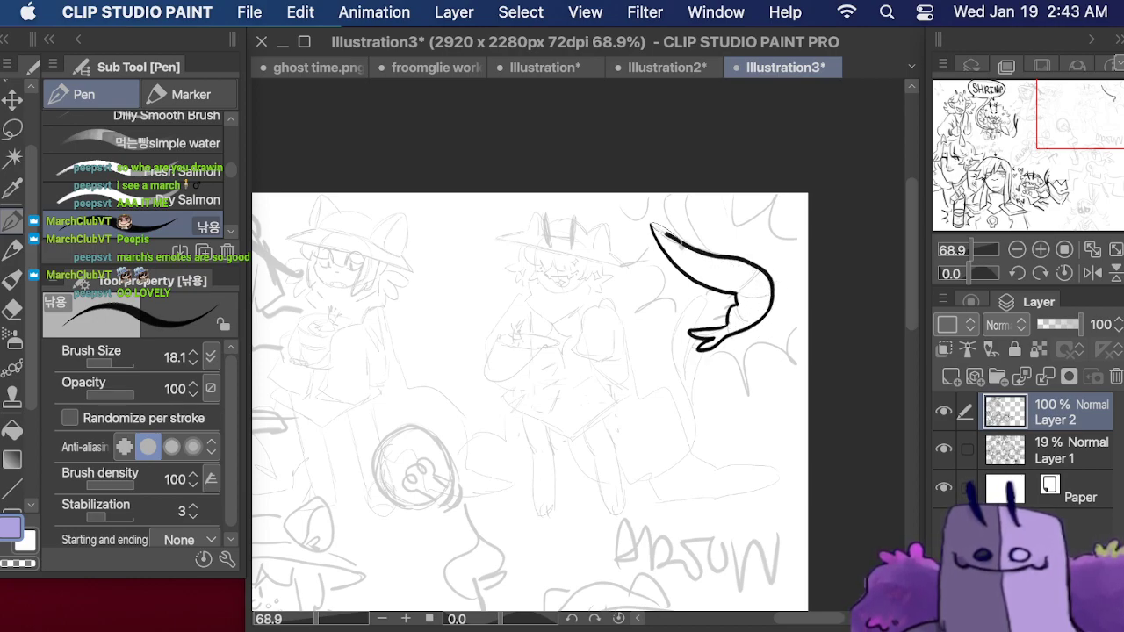
drag(648, 218, 664, 240)
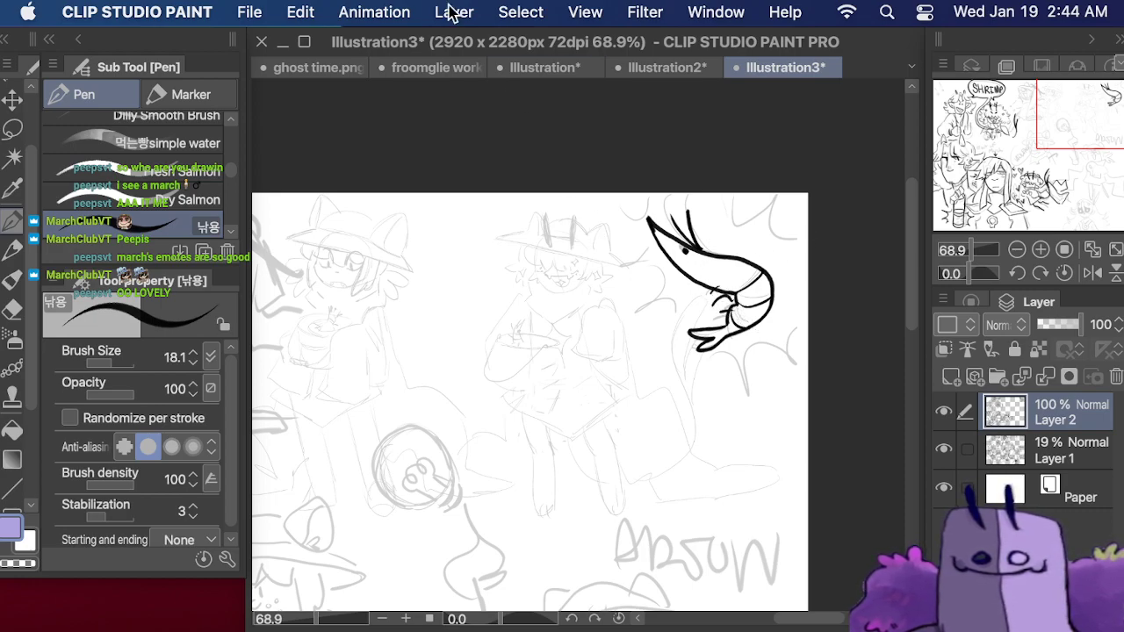
- Ink the raised arm, sleeve and held stick of the sketched hat-wearing character beside the turtleneck character
drag(1036, 160, 1015, 112)
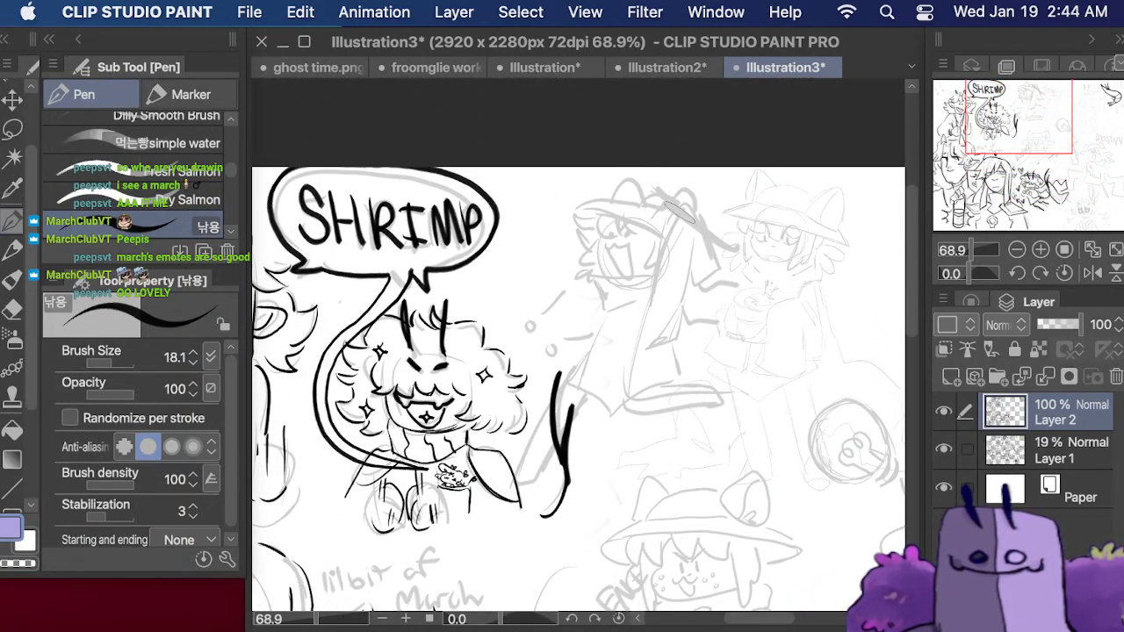
drag(651, 287, 683, 204)
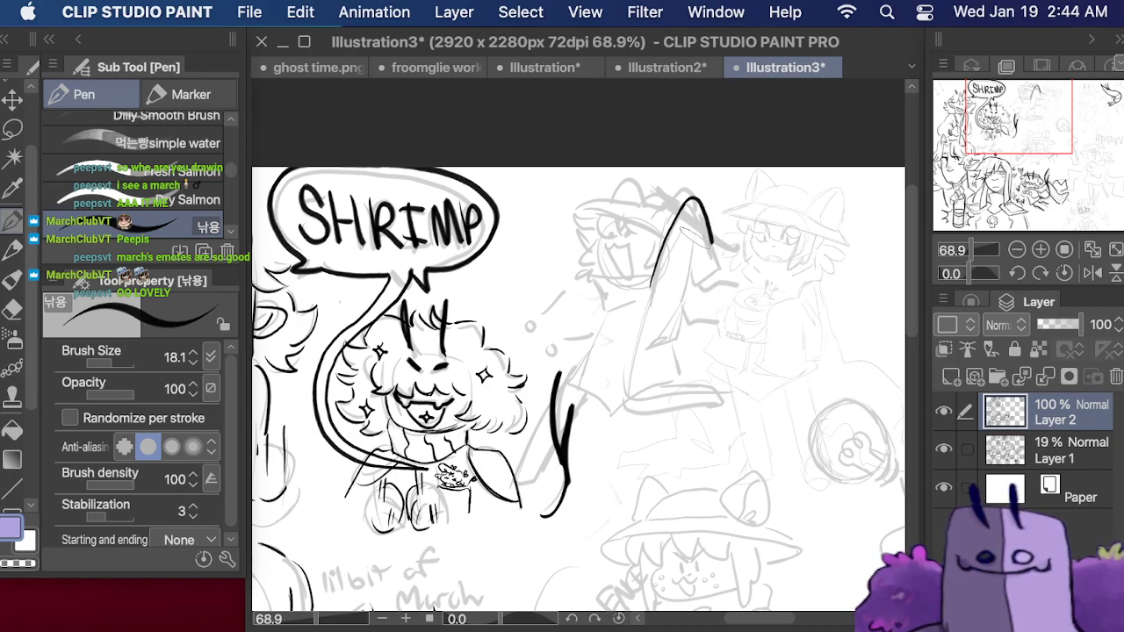
drag(707, 230, 681, 307)
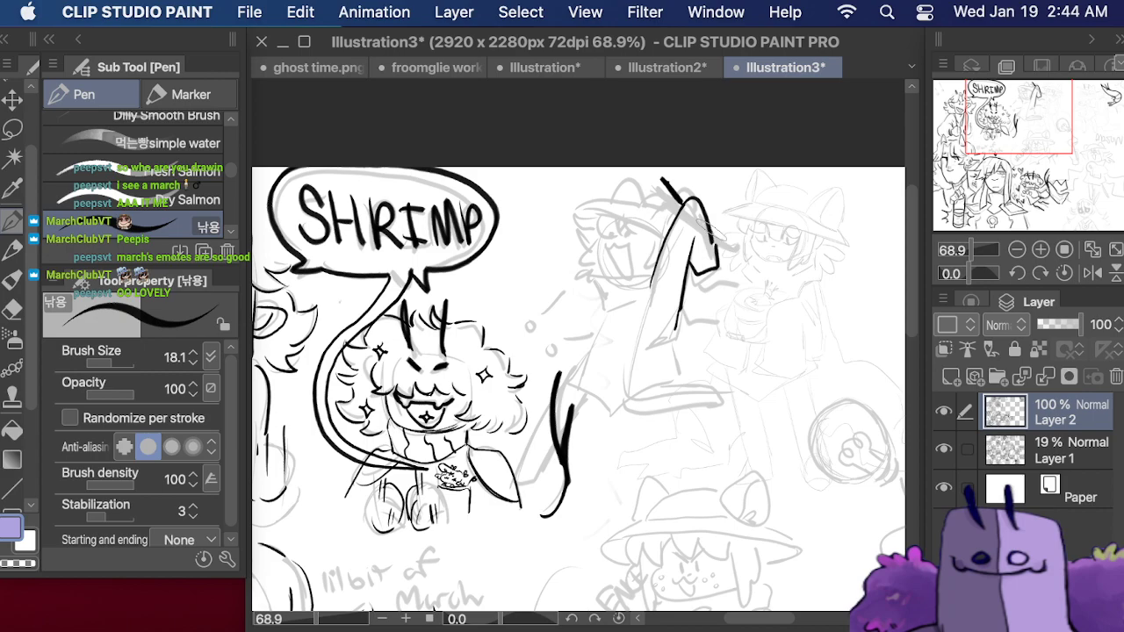
drag(705, 227, 742, 282)
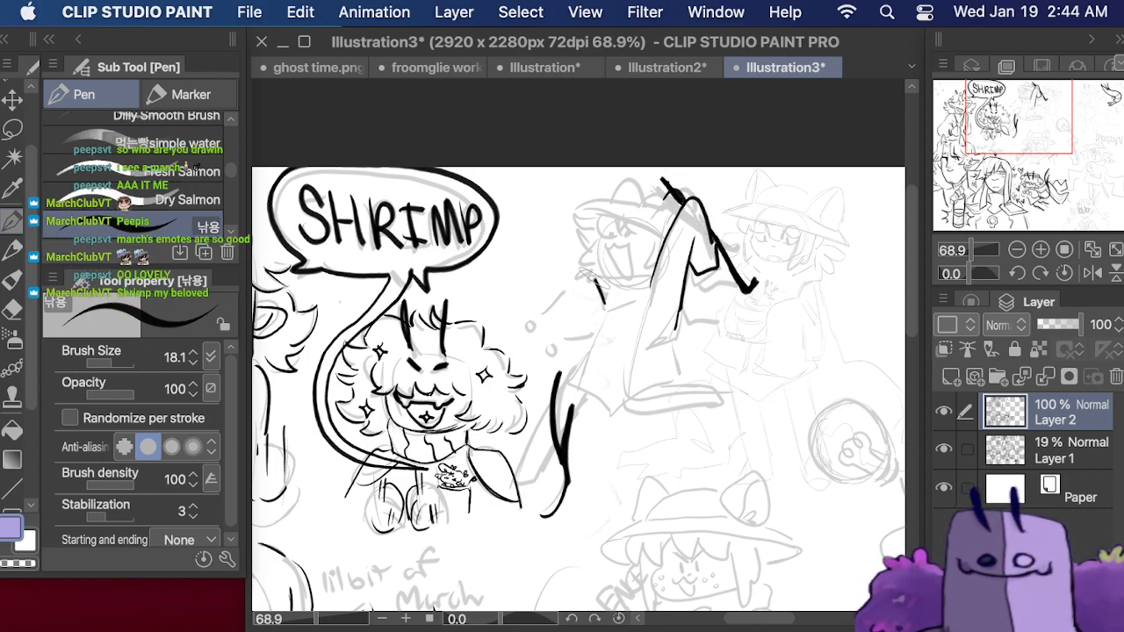
- Ink the hat-wearing character's banded torso, pointed coat hem and two outstretched legs over the sketch
mouse_move(648, 274)
mouse_down()
mouse_move(594, 278)
mouse_move(639, 301)
mouse_up()
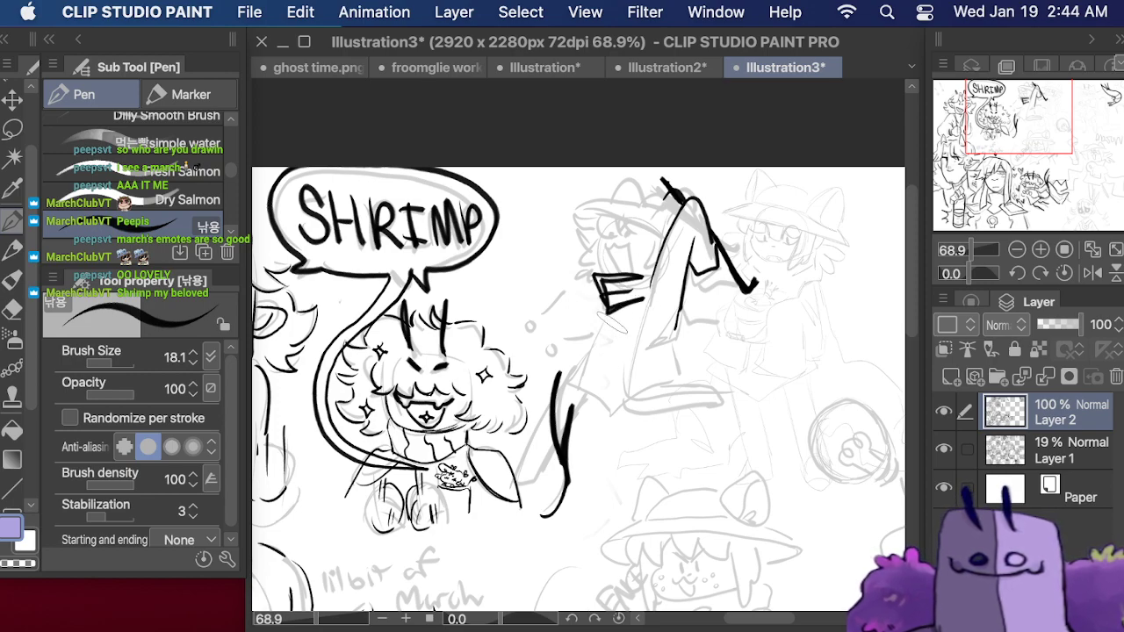
mouse_move(619, 303)
mouse_down()
mouse_move(590, 401)
mouse_move(619, 418)
mouse_move(679, 373)
mouse_move(680, 326)
mouse_up()
mouse_move(600, 331)
mouse_down()
mouse_move(628, 332)
mouse_move(644, 323)
mouse_move(608, 320)
mouse_up()
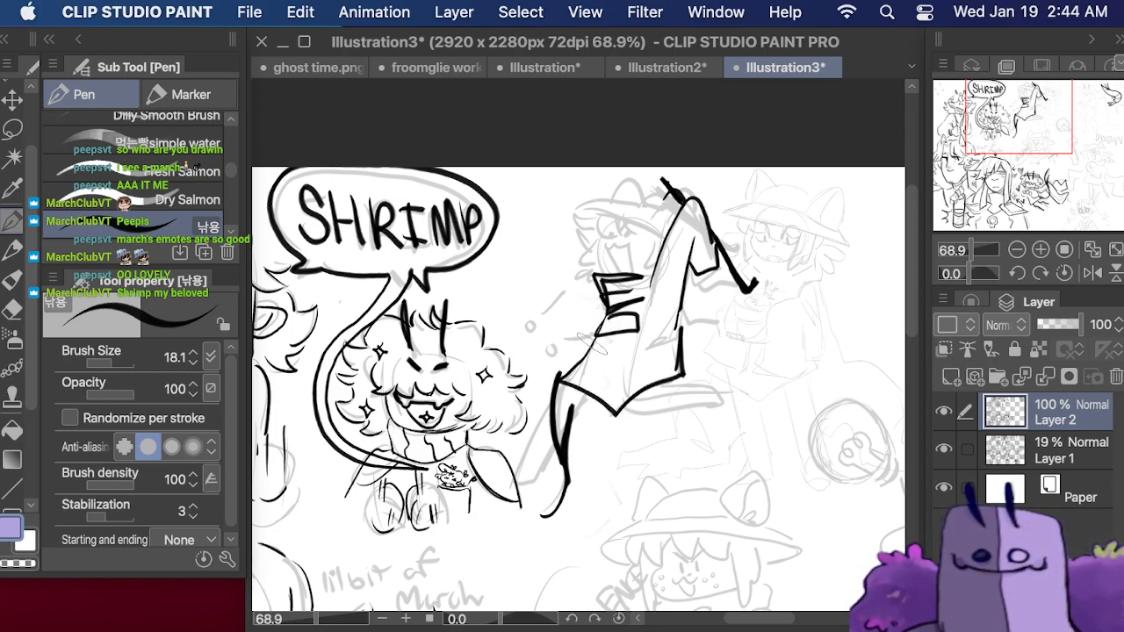
mouse_move(583, 364)
mouse_down()
mouse_move(627, 349)
mouse_move(595, 349)
mouse_up()
mouse_move(573, 384)
mouse_down()
mouse_move(501, 491)
mouse_move(619, 374)
mouse_move(703, 448)
mouse_up()
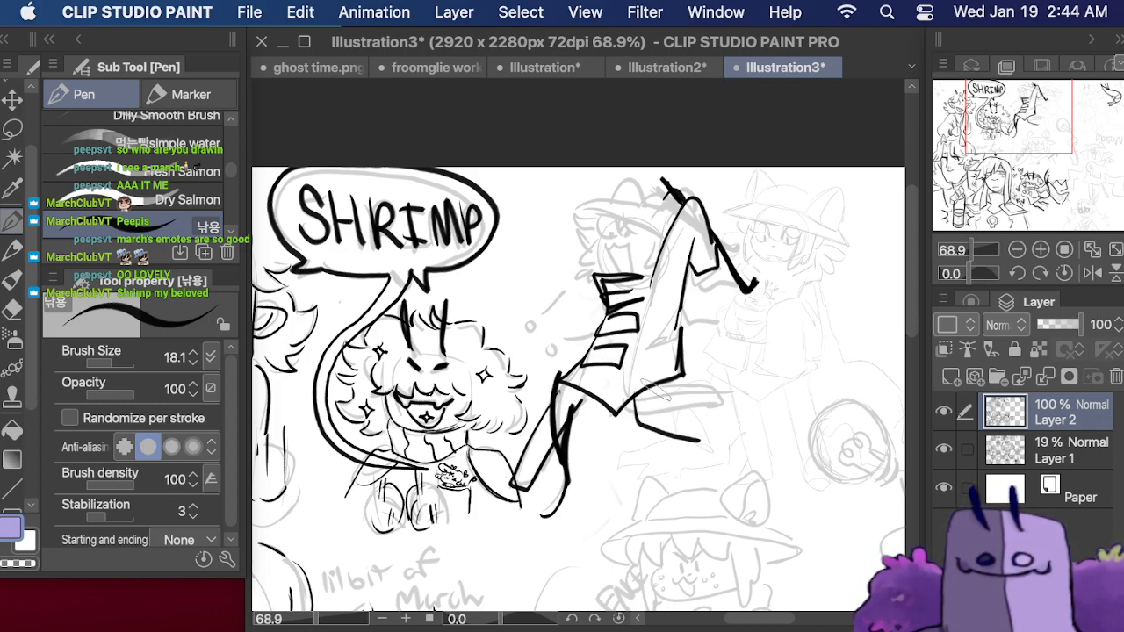
drag(654, 397, 716, 425)
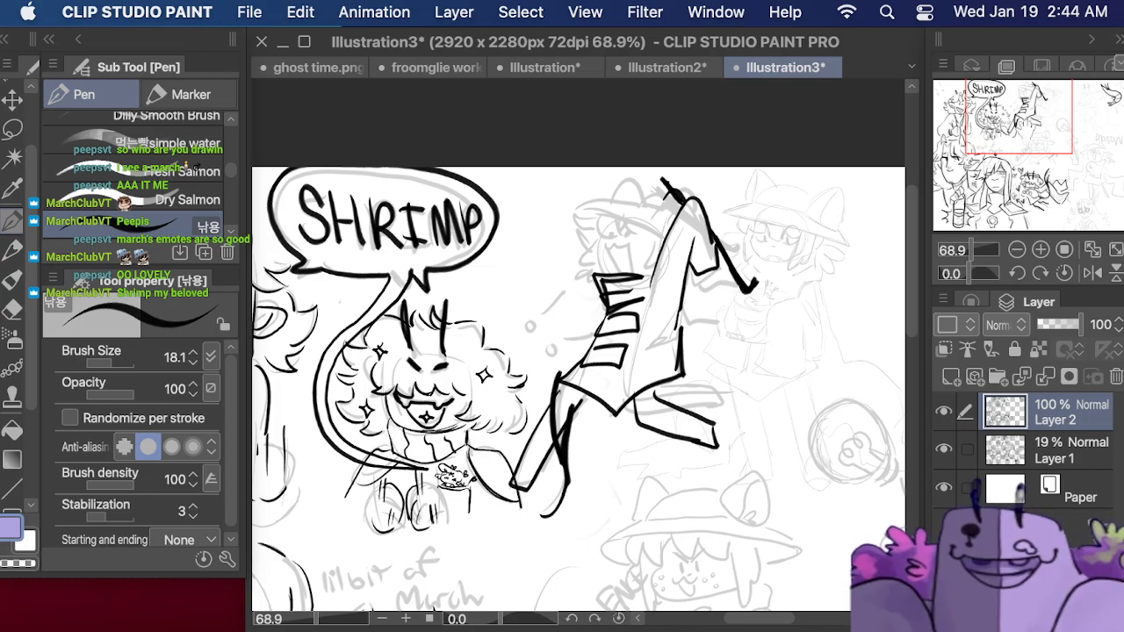
- Draw four small hearts around the inked shrimp
drag(1026, 146, 1099, 126)
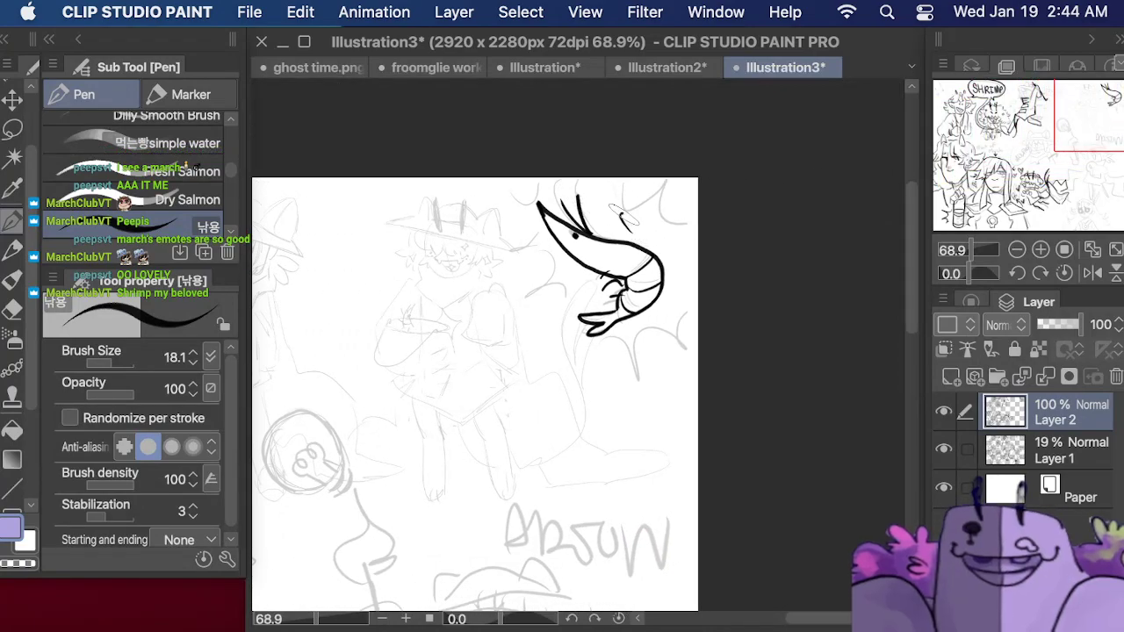
drag(620, 213, 643, 209)
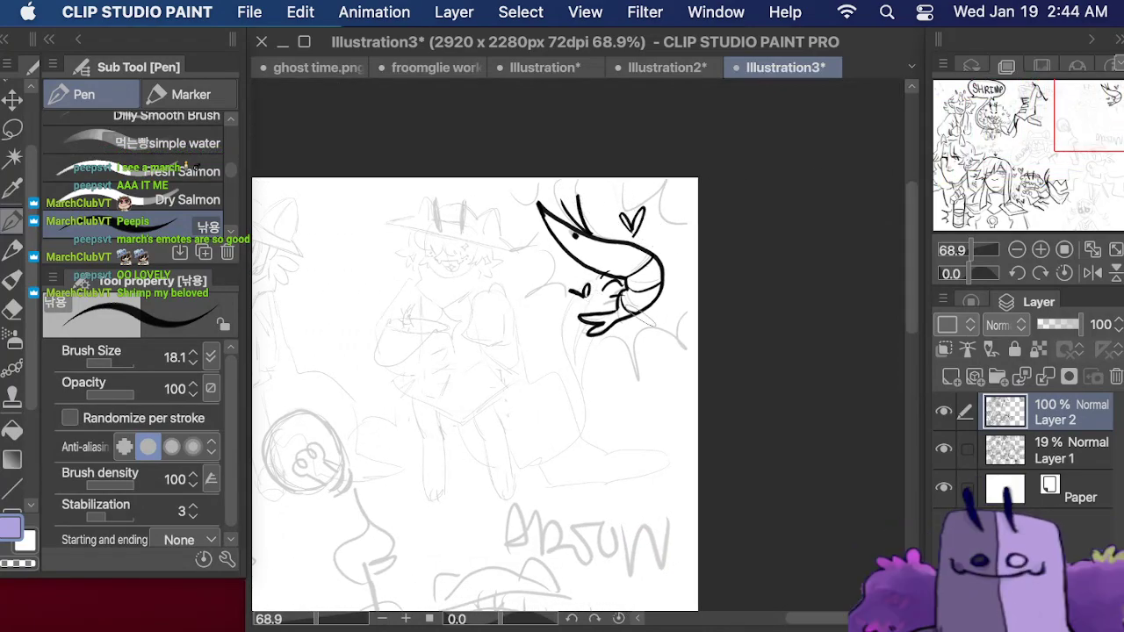
drag(538, 261, 546, 269)
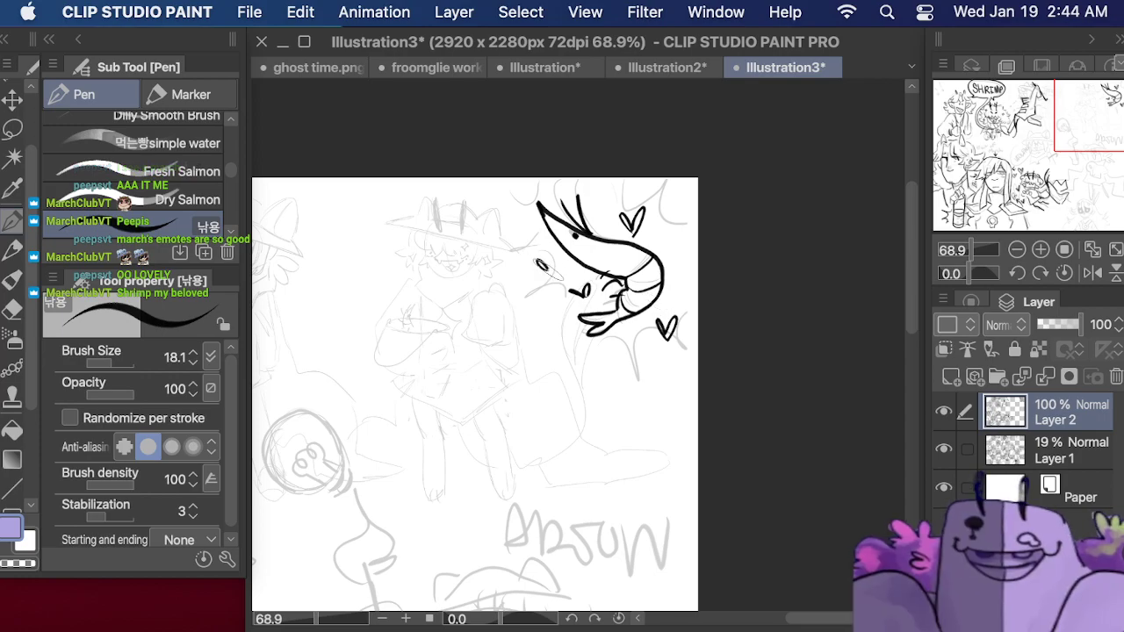
- Ink the stick-wielding character's grinning face, hair and brimmed hat, undoing a stray stroke
drag(1104, 98, 1025, 106)
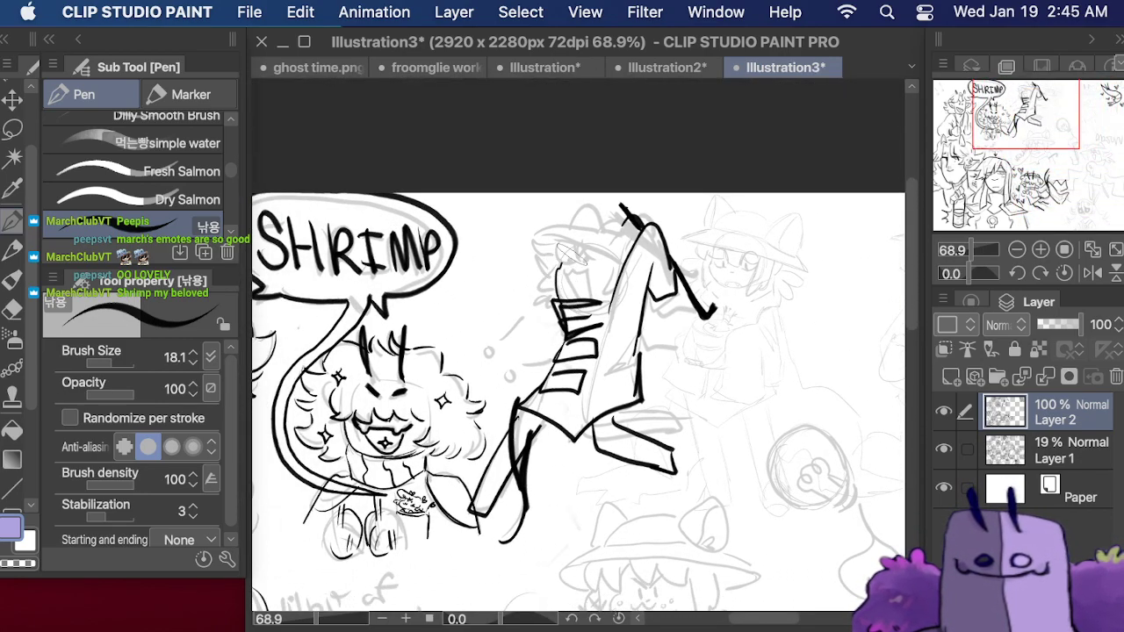
key(super+z)
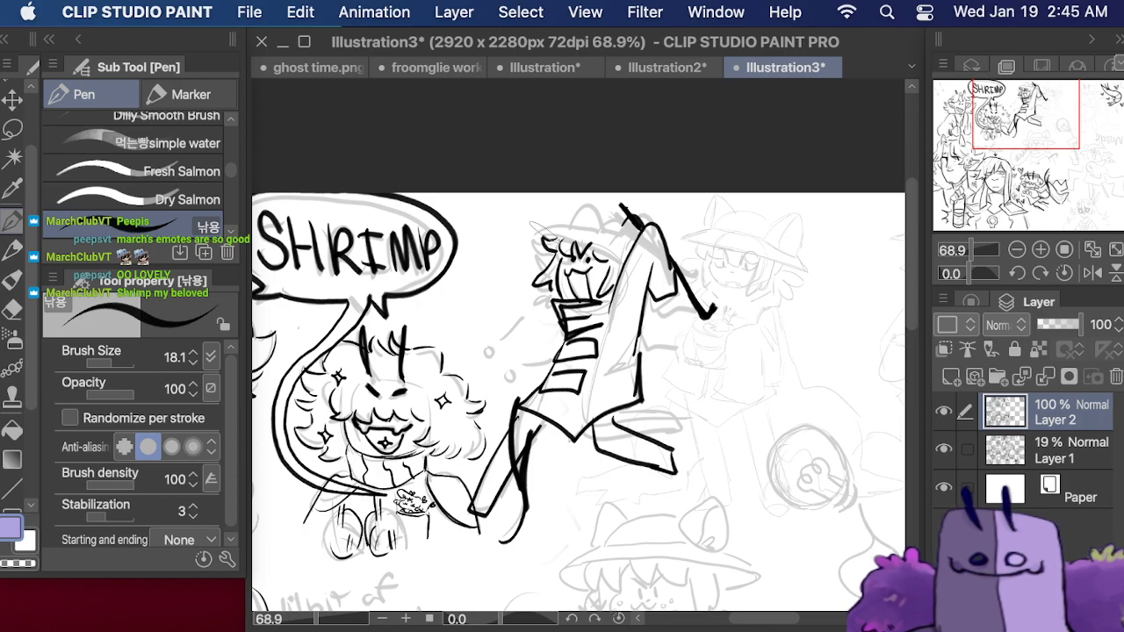
drag(537, 236, 625, 268)
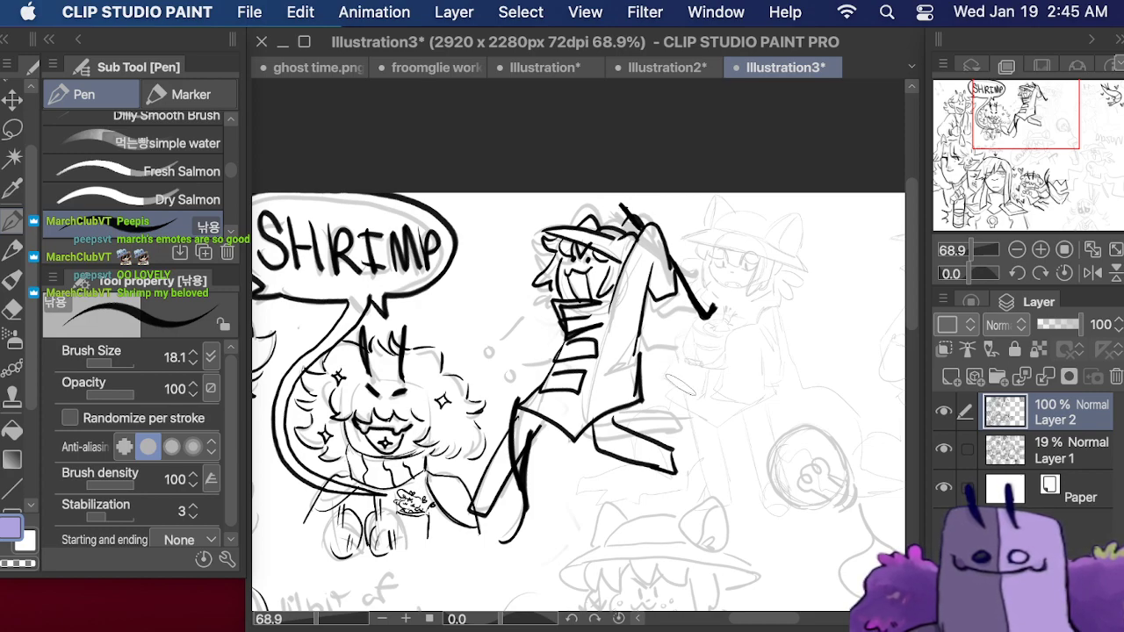
mouse_move(643, 348)
mouse_down()
mouse_move(686, 353)
mouse_move(715, 379)
mouse_up()
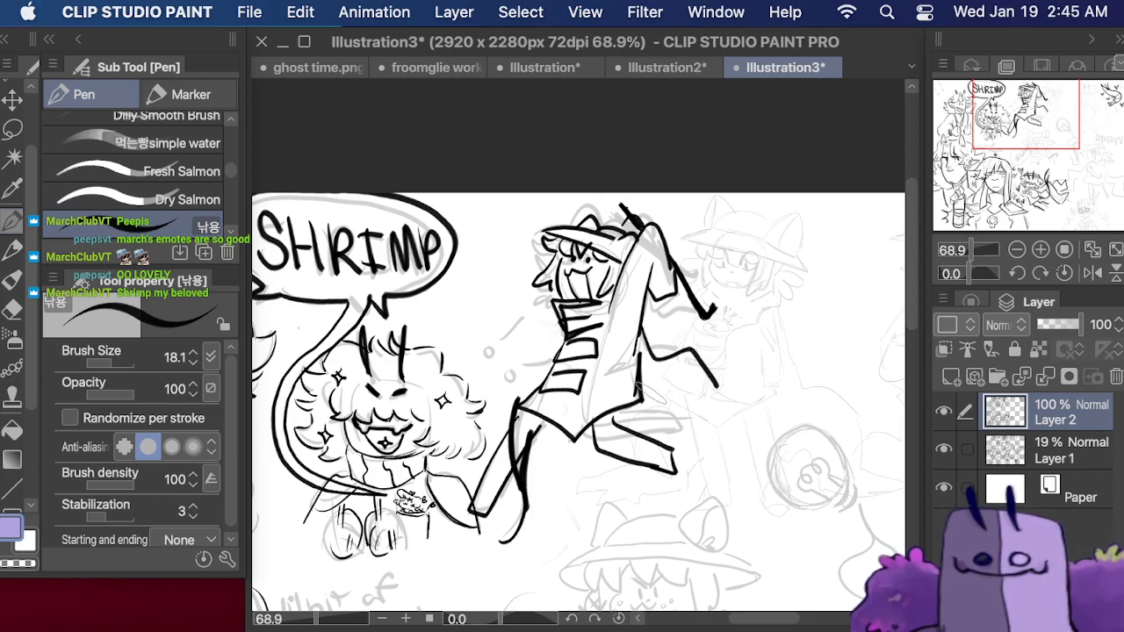
mouse_move(644, 324)
mouse_down()
mouse_move(654, 337)
mouse_move(690, 330)
mouse_up()
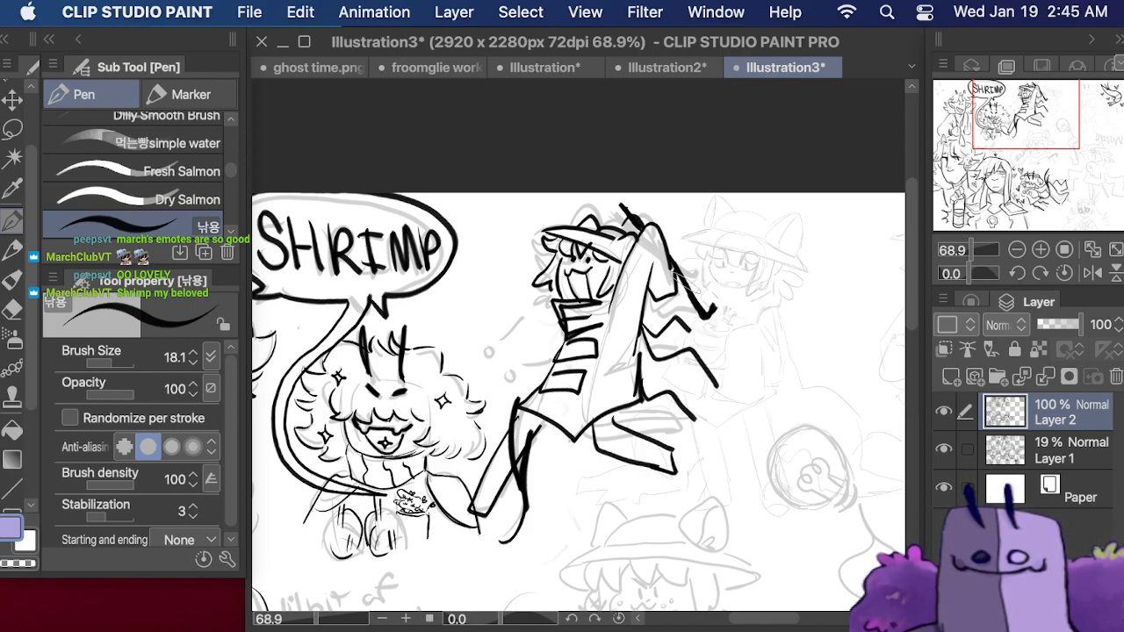
key(super+z)
key(super+z)
key(super+z)
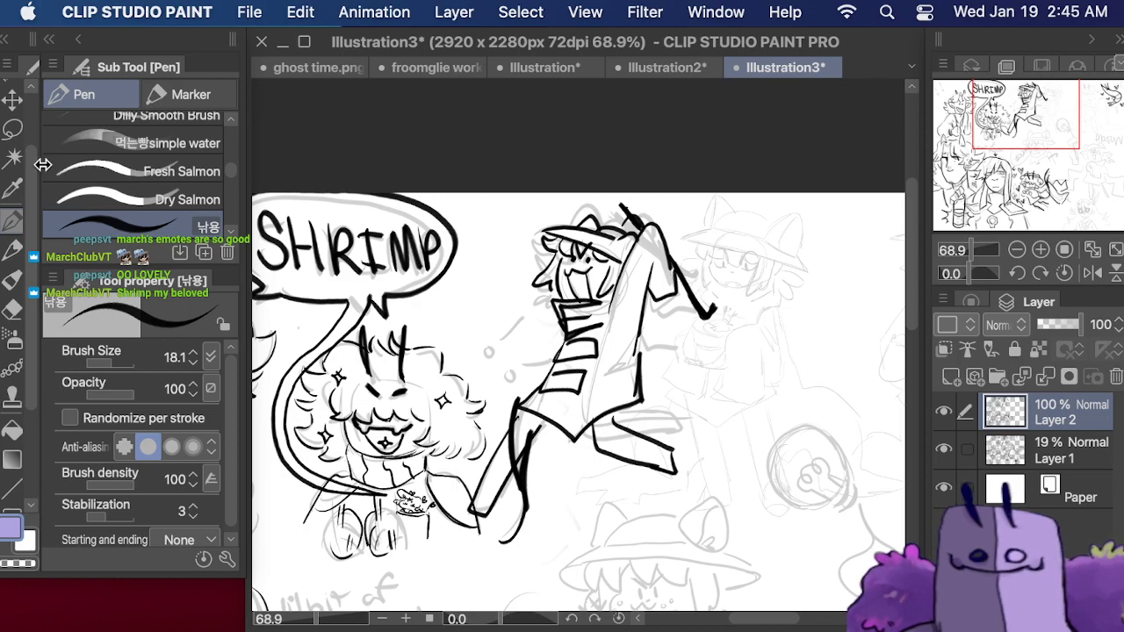
- Lasso the inked stick-wielding character on Layer 2 and move it to the page's lower-right corner
key(m)
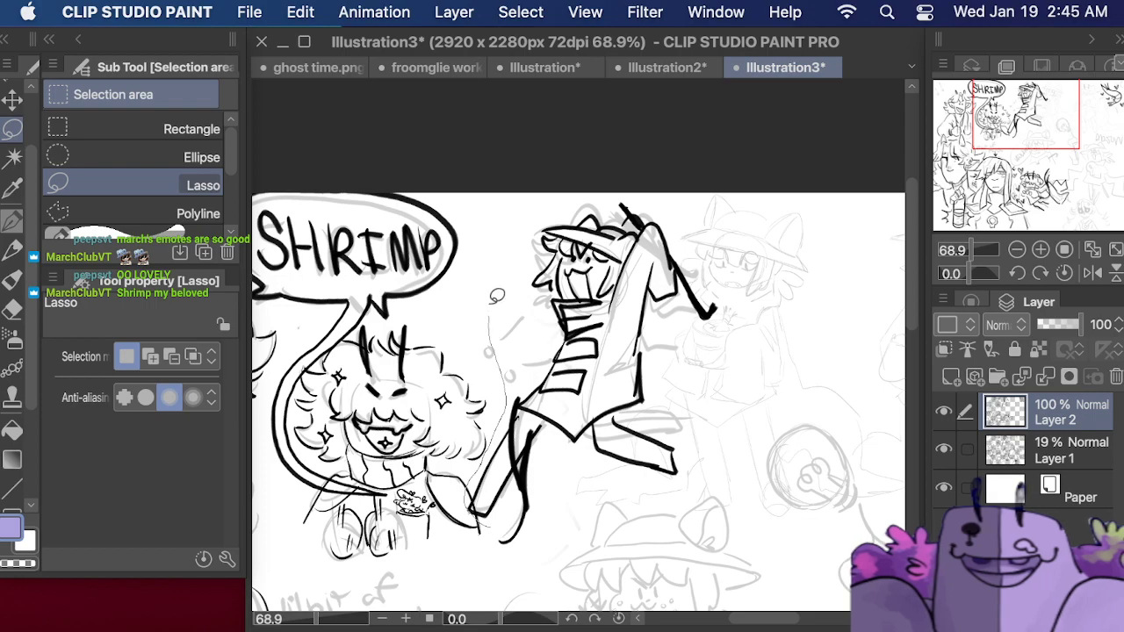
mouse_move(497, 296)
mouse_down()
mouse_move(545, 164)
mouse_move(614, 155)
mouse_move(737, 305)
mouse_move(735, 408)
mouse_move(700, 474)
mouse_up()
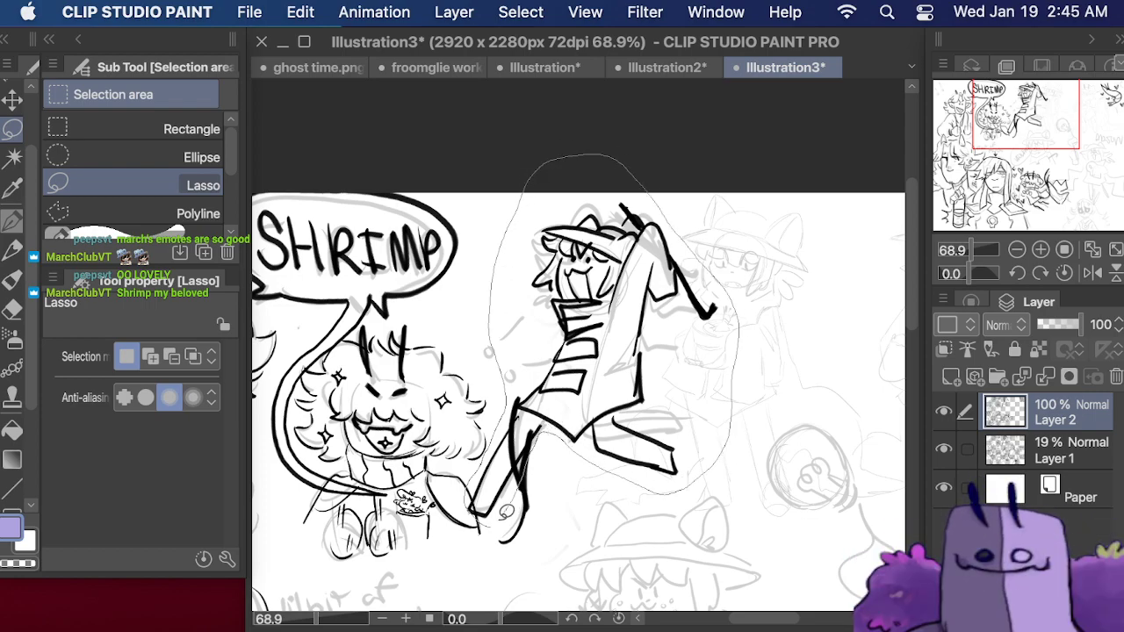
drag(507, 511, 503, 525)
click(692, 567)
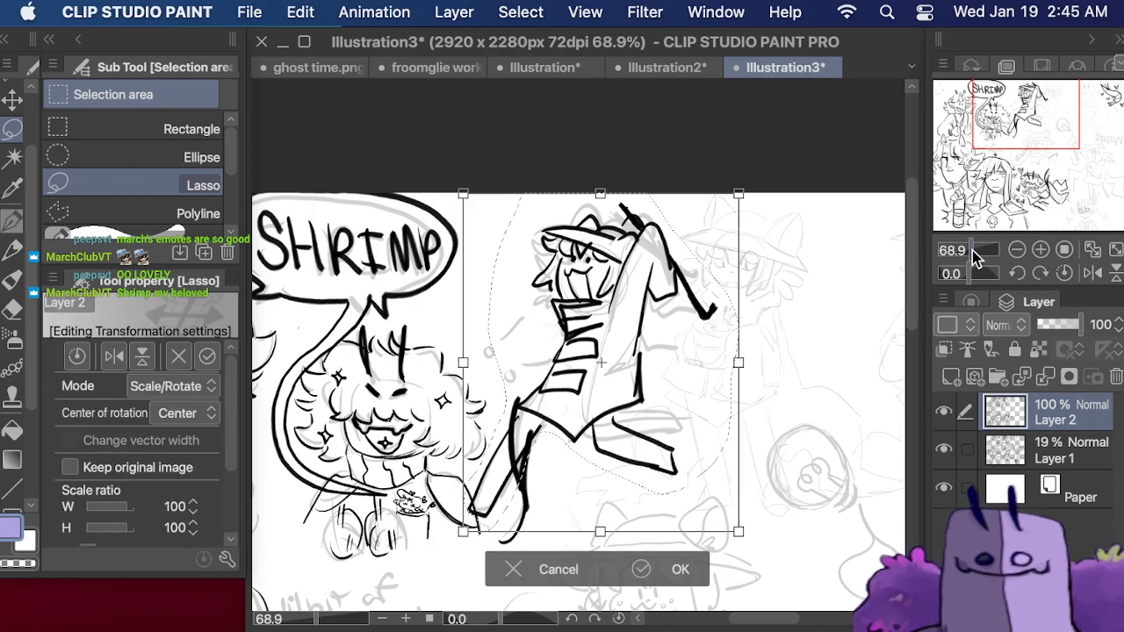
mouse_move(975, 254)
mouse_down()
mouse_move(959, 253)
mouse_move(969, 255)
mouse_up()
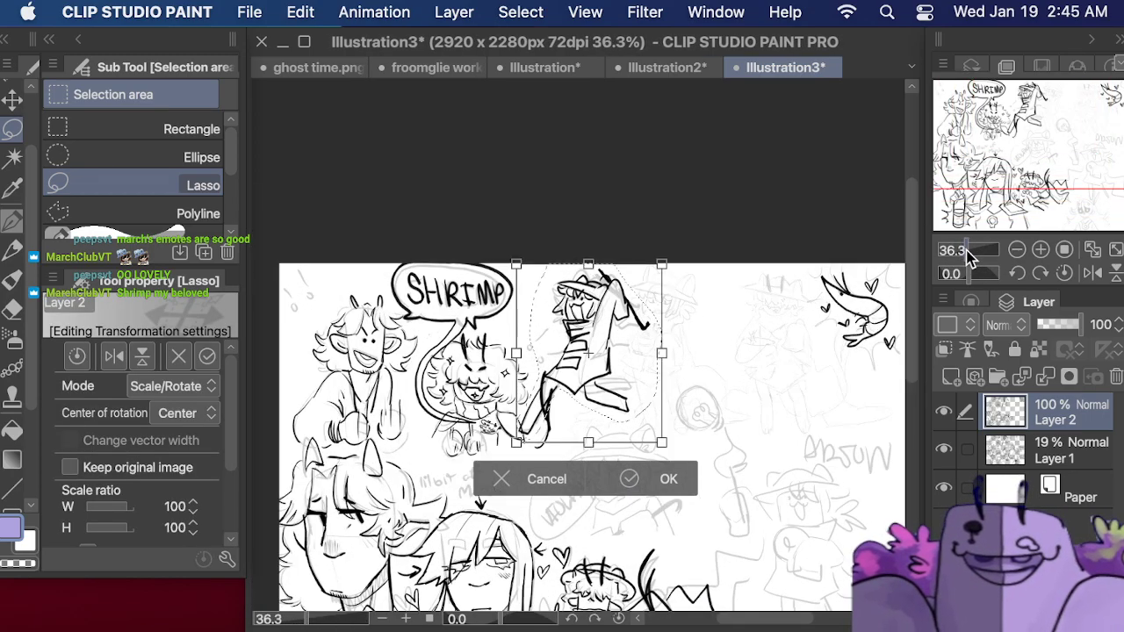
drag(622, 361, 850, 414)
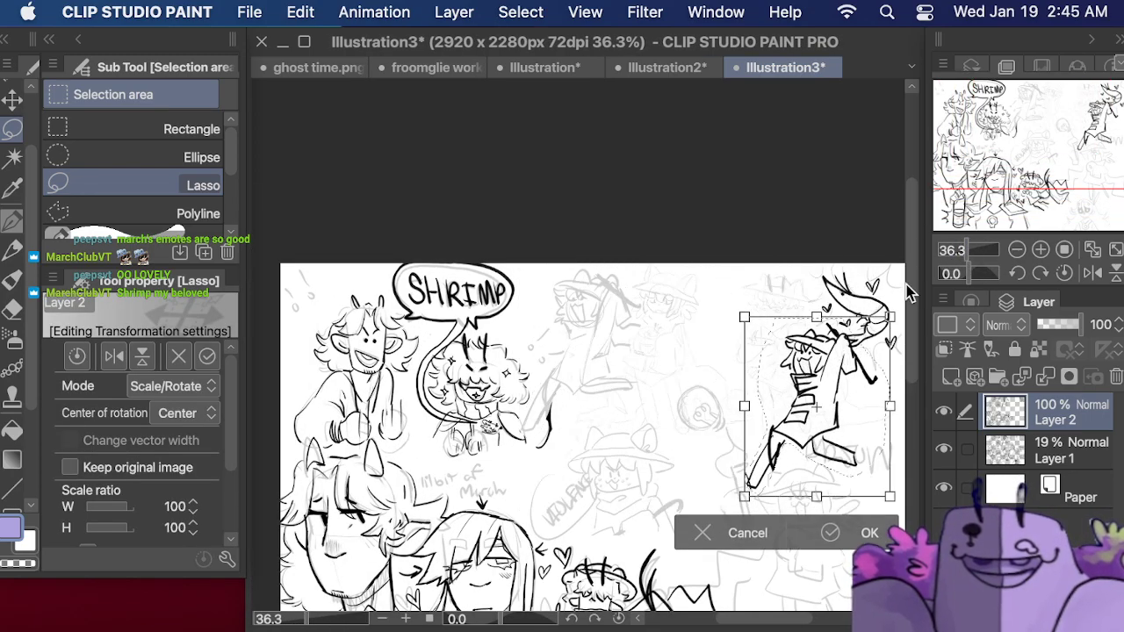
scroll(909, 293, down, 5)
scroll(909, 292, right, 3)
click(729, 360)
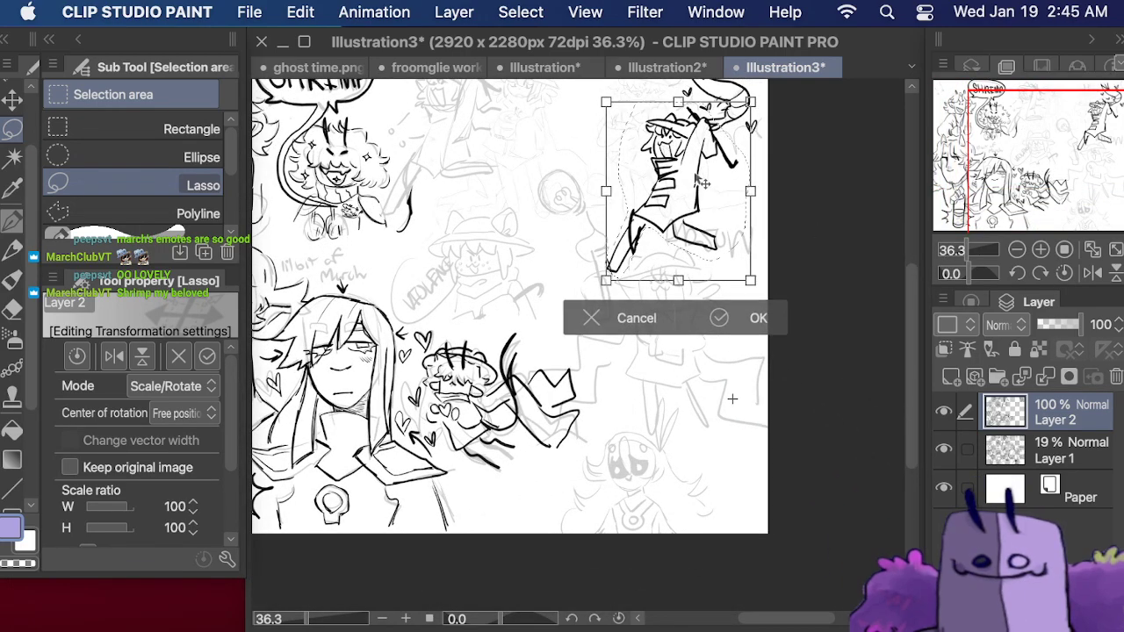
drag(695, 176, 742, 472)
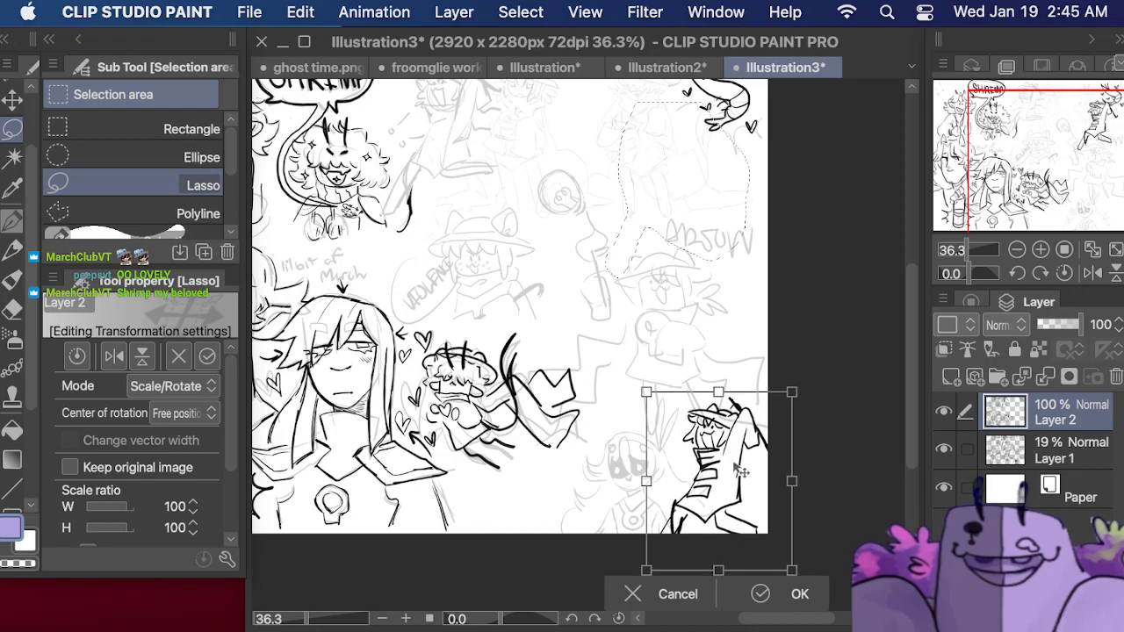
click(792, 594)
- Switch back to the Pen and raise the opacity of the sketch on Layer 1 to 51%
scroll(826, 480, up, 5)
scroll(826, 479, left, 4)
scroll(579, 439, right, 3)
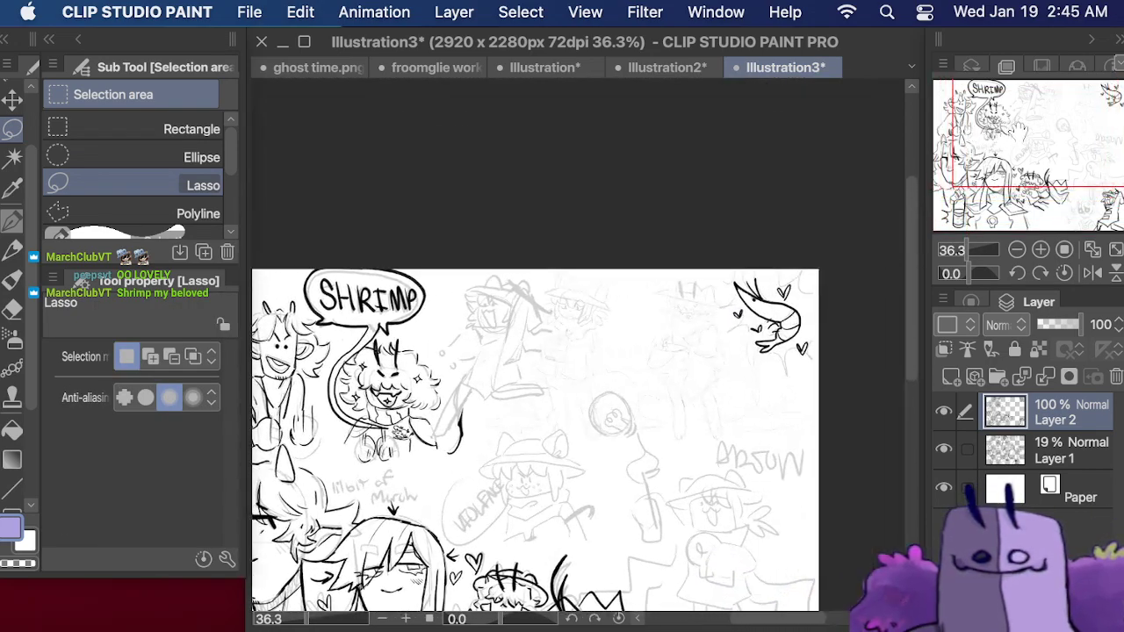
click(13, 220)
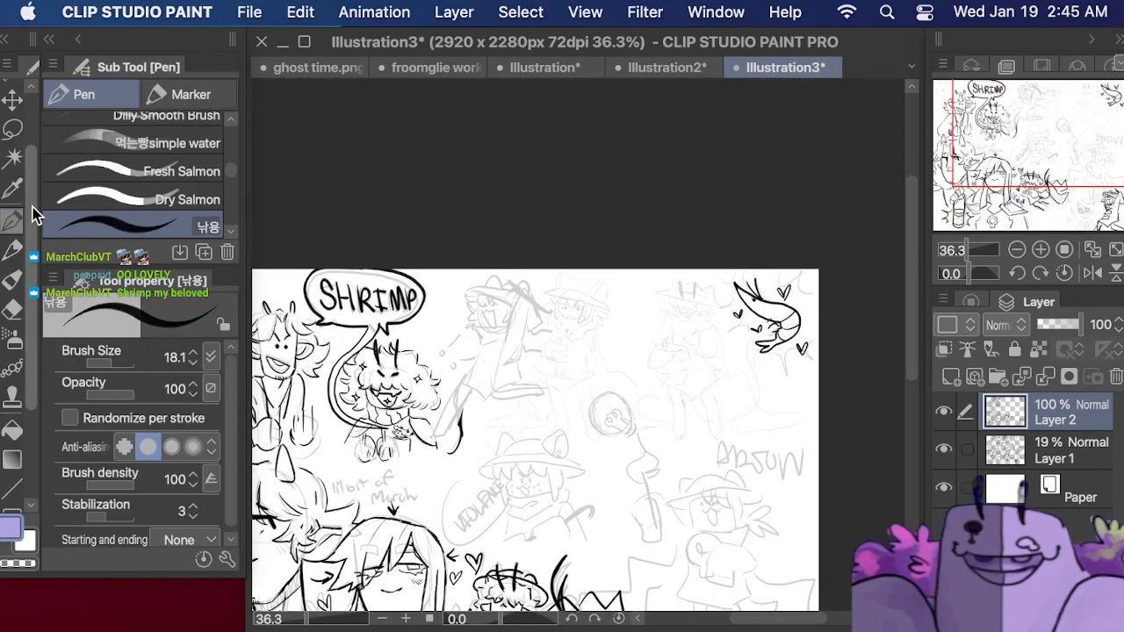
click(1054, 450)
drag(1047, 326, 1062, 336)
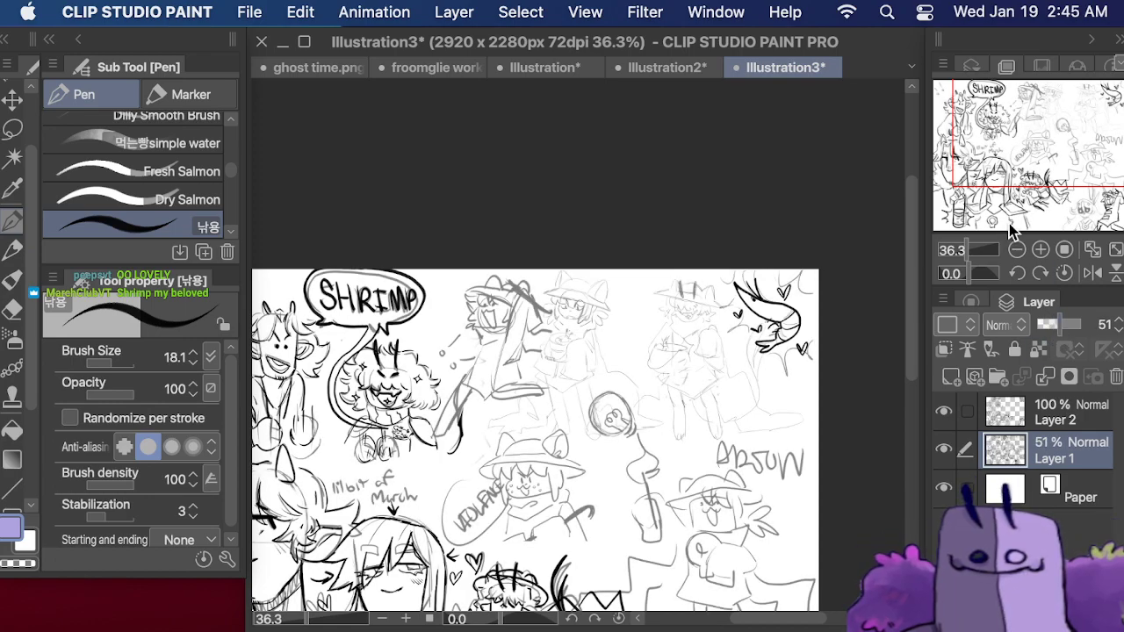
- On Layer 2, ink the jaw, open mouth and eyes of the character holding the potted sprout
drag(980, 251, 979, 252)
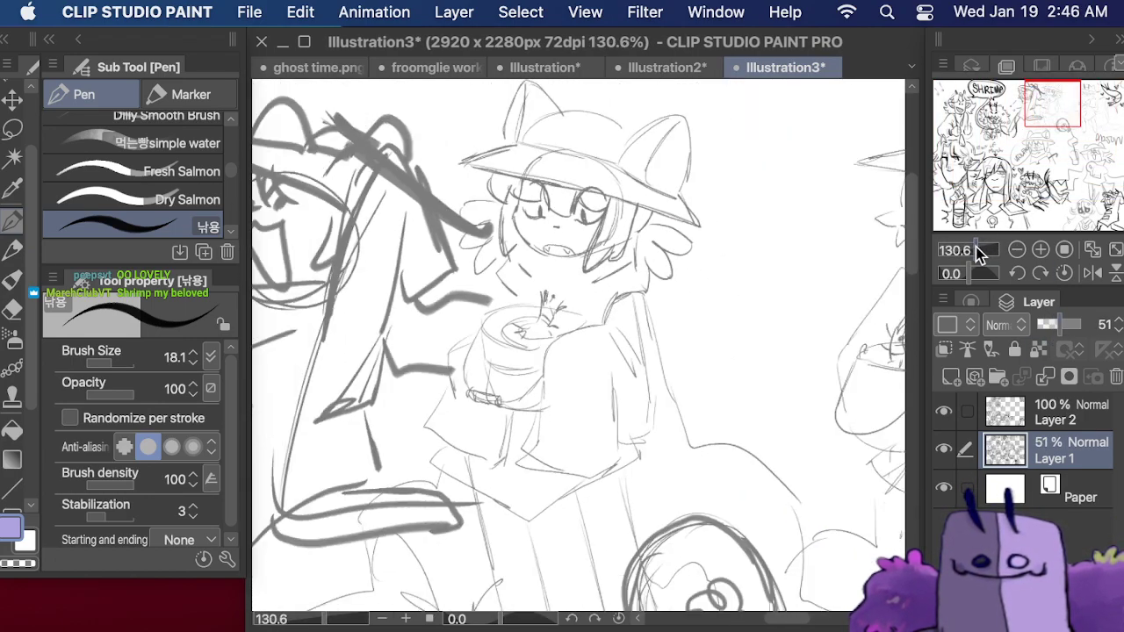
click(1054, 415)
drag(1019, 132, 1054, 103)
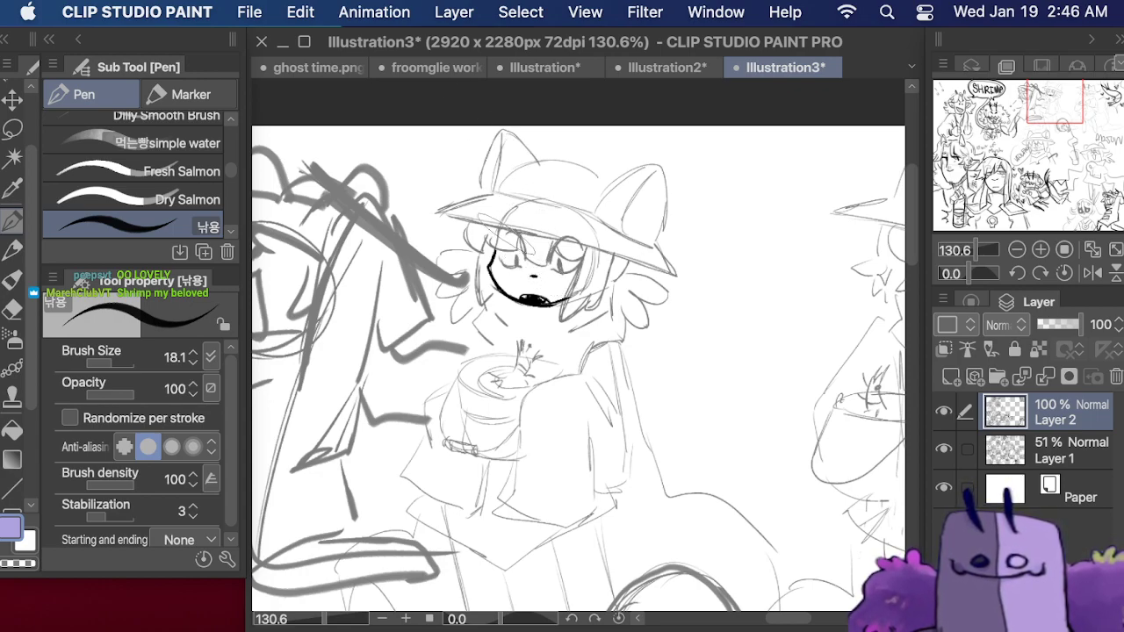
drag(507, 235, 526, 260)
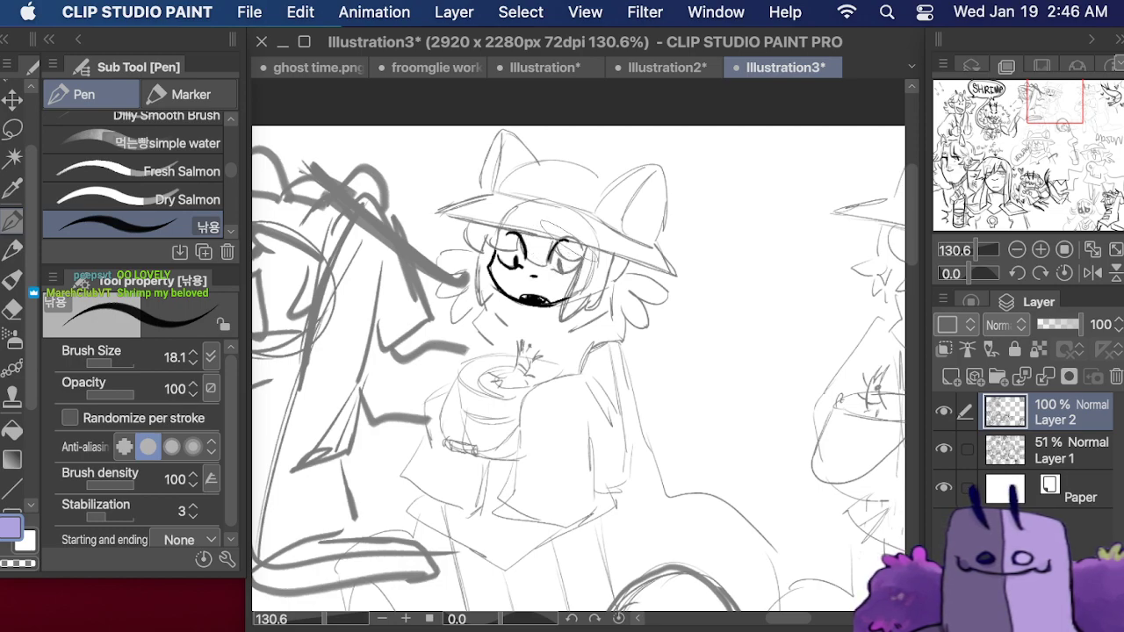
drag(551, 255, 582, 252)
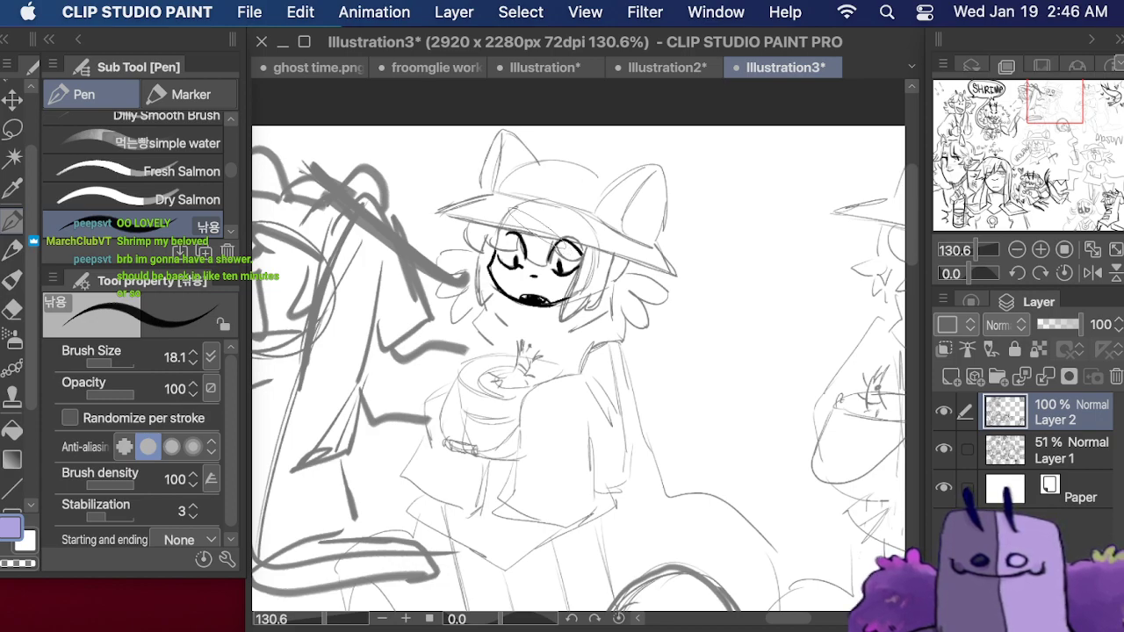
drag(511, 235, 530, 265)
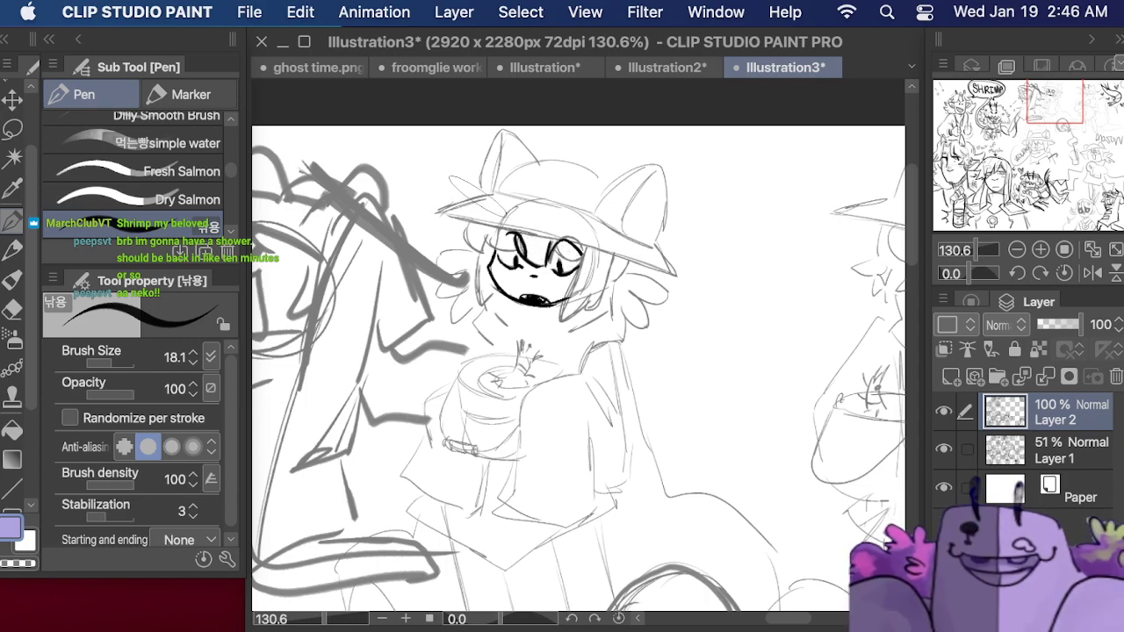
- Ink that character's hair strands, fluffy side tufts and collar, undoing a stray stroke
mouse_move(501, 249)
mouse_down()
mouse_move(488, 233)
mouse_move(468, 242)
mouse_move(463, 223)
mouse_up()
mouse_move(584, 249)
mouse_down()
mouse_move(562, 316)
mouse_move(600, 295)
mouse_move(608, 246)
mouse_up()
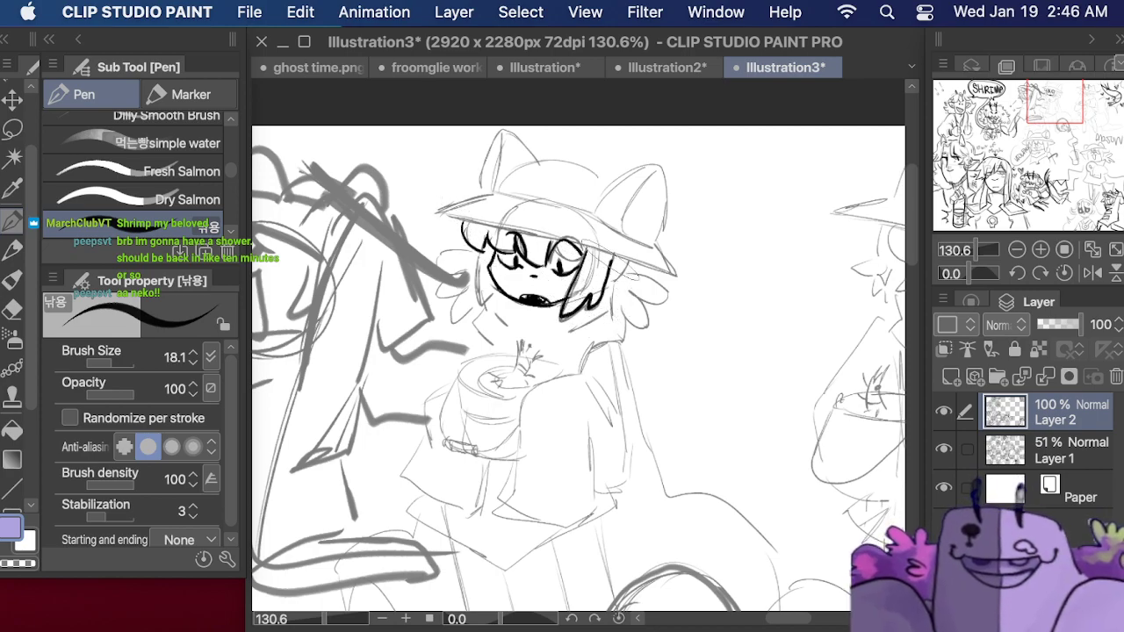
drag(488, 256, 506, 320)
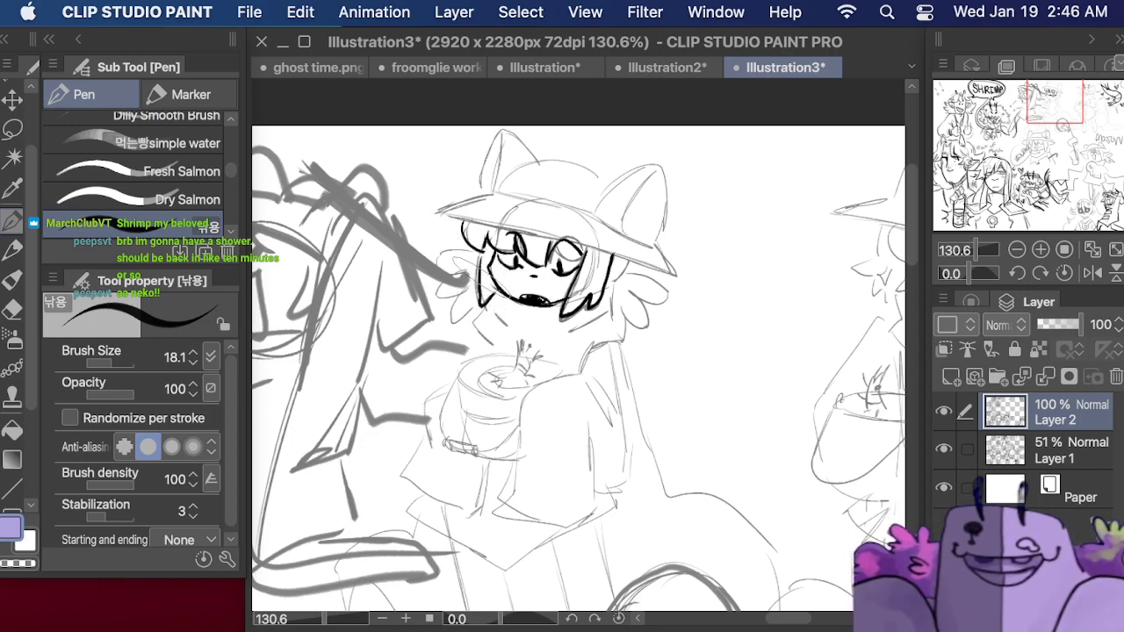
mouse_move(479, 255)
mouse_down()
mouse_move(458, 279)
mouse_move(440, 257)
mouse_move(466, 290)
mouse_move(435, 290)
mouse_move(476, 307)
mouse_up()
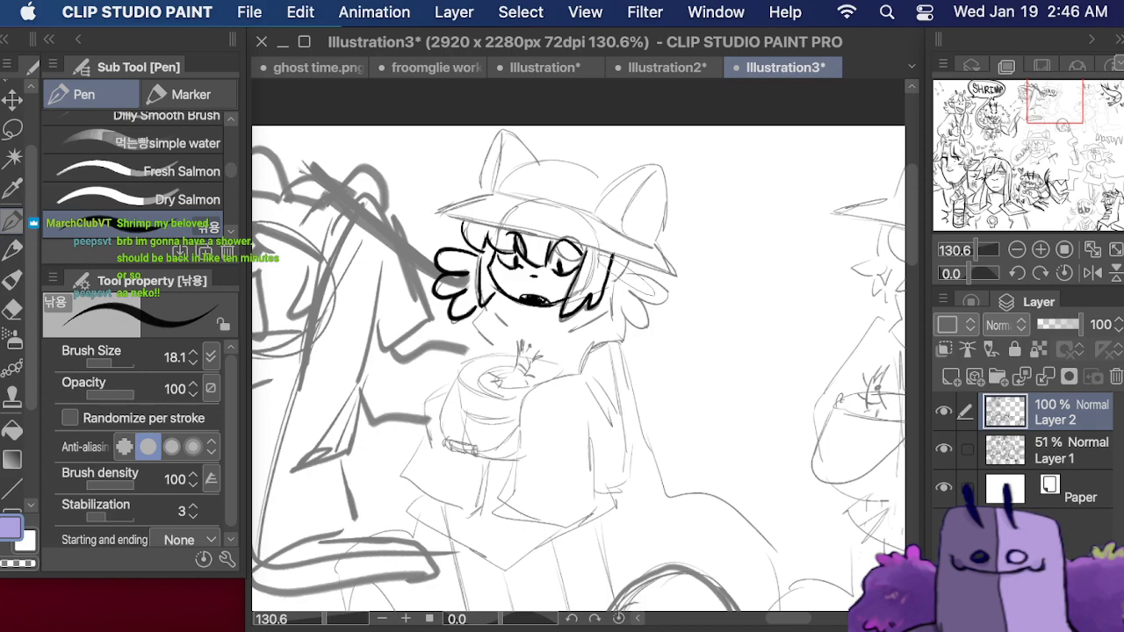
mouse_move(615, 281)
mouse_down()
mouse_move(633, 262)
mouse_move(665, 305)
mouse_move(633, 296)
mouse_move(648, 327)
mouse_move(620, 340)
mouse_up()
key(ctrl+z)
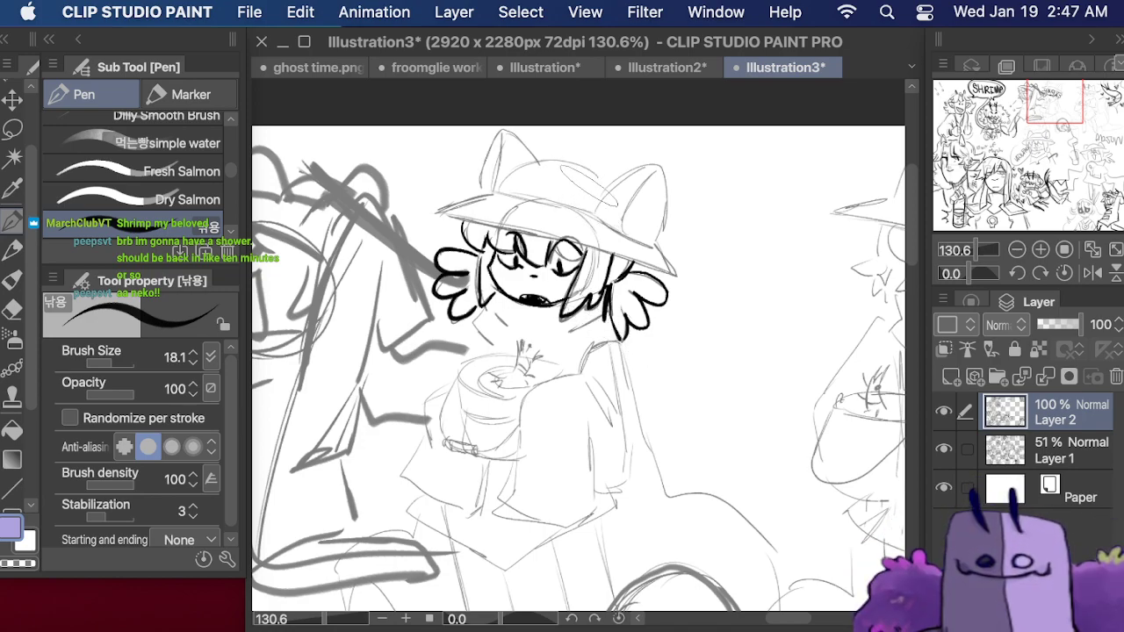
mouse_move(511, 327)
mouse_down()
mouse_move(482, 306)
mouse_move(490, 342)
mouse_up()
mouse_move(586, 346)
mouse_down()
mouse_move(626, 337)
mouse_move(606, 320)
mouse_up()
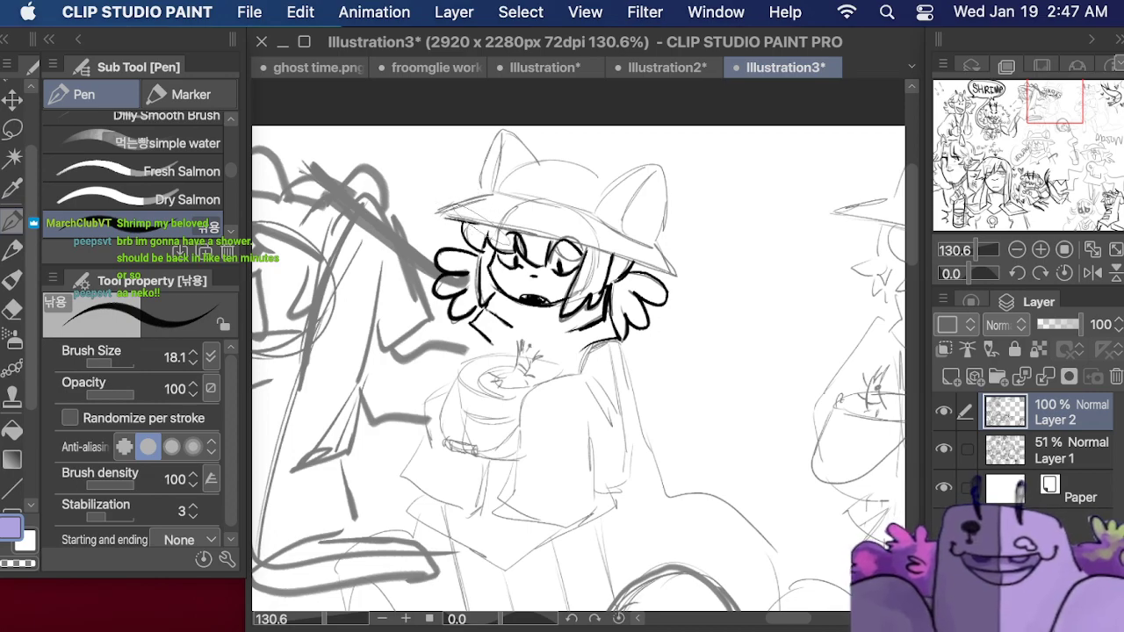
- Ink the wide, pointed brim of the character's hat over the hair
drag(439, 213, 613, 259)
drag(518, 219, 619, 268)
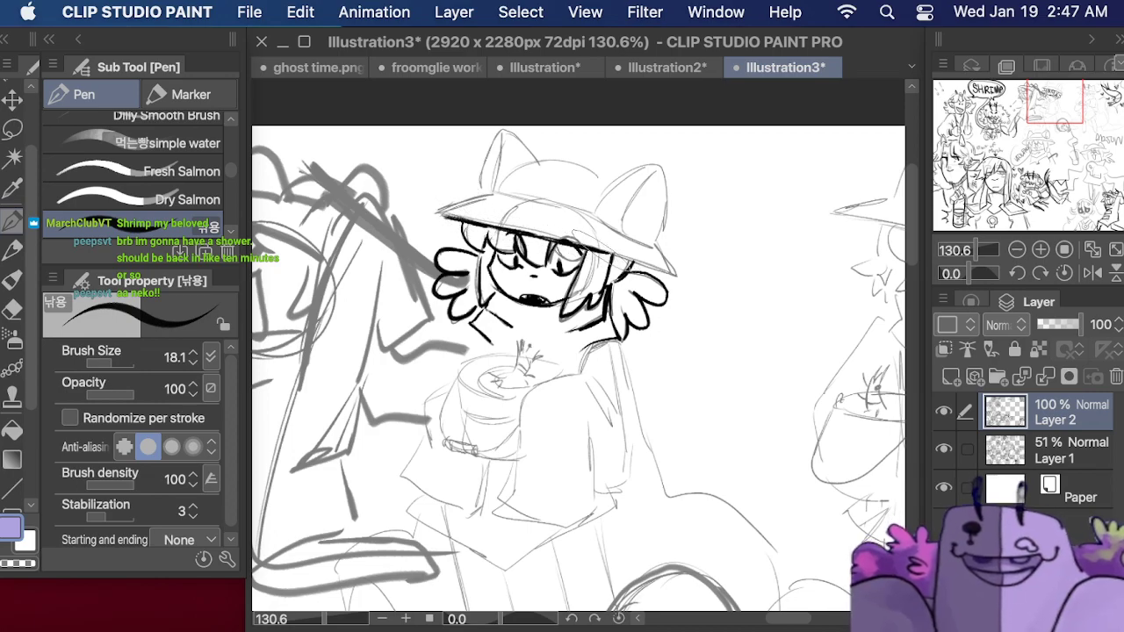
drag(558, 231, 687, 288)
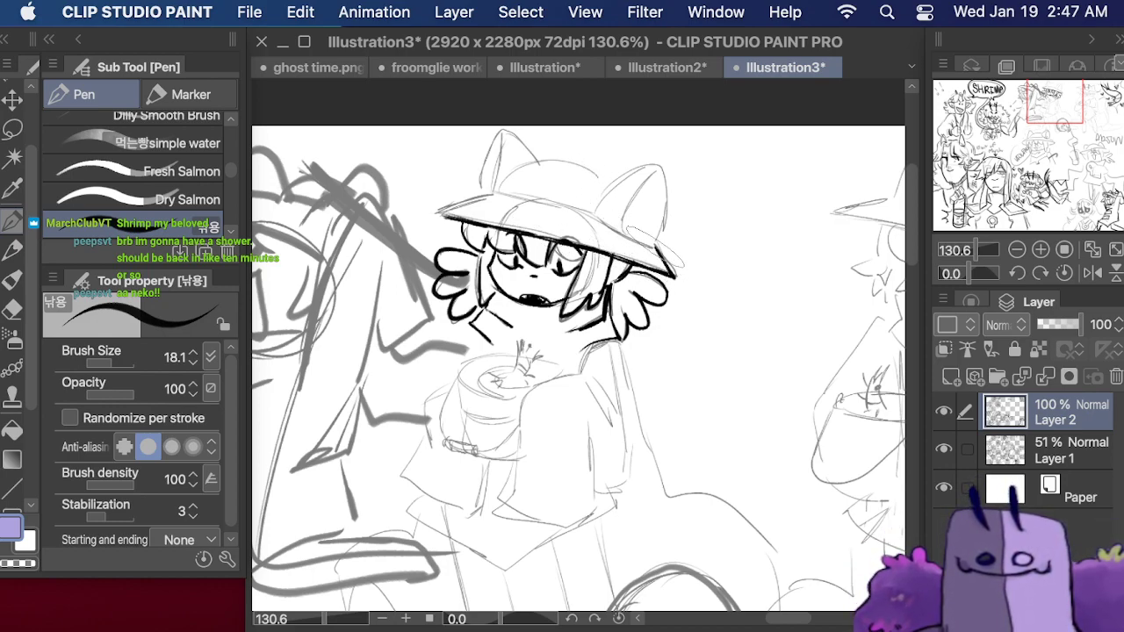
drag(655, 245, 675, 278)
mouse_move(470, 222)
mouse_down()
mouse_move(435, 212)
mouse_move(492, 192)
mouse_up()
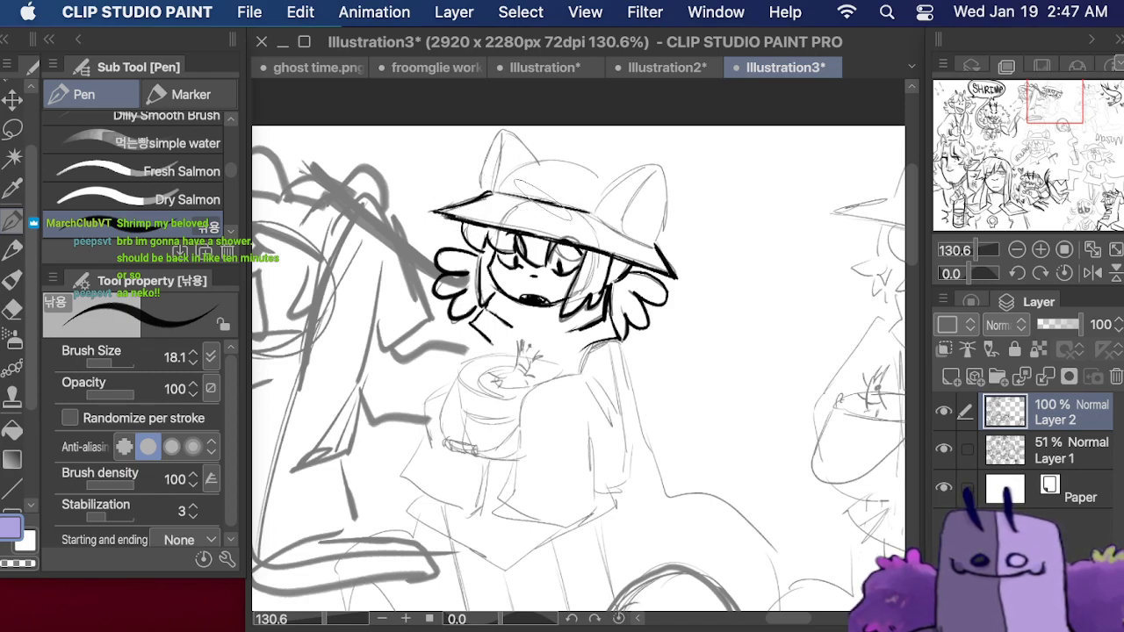
- Ink the hat's rounded crown and both cat ears, undoing a stray stroke
mouse_move(495, 191)
mouse_down()
mouse_move(510, 166)
mouse_move(499, 176)
mouse_move(563, 145)
mouse_move(604, 167)
mouse_move(584, 158)
mouse_move(619, 158)
mouse_move(632, 176)
mouse_move(562, 150)
mouse_move(535, 153)
mouse_move(567, 141)
mouse_move(611, 183)
mouse_up()
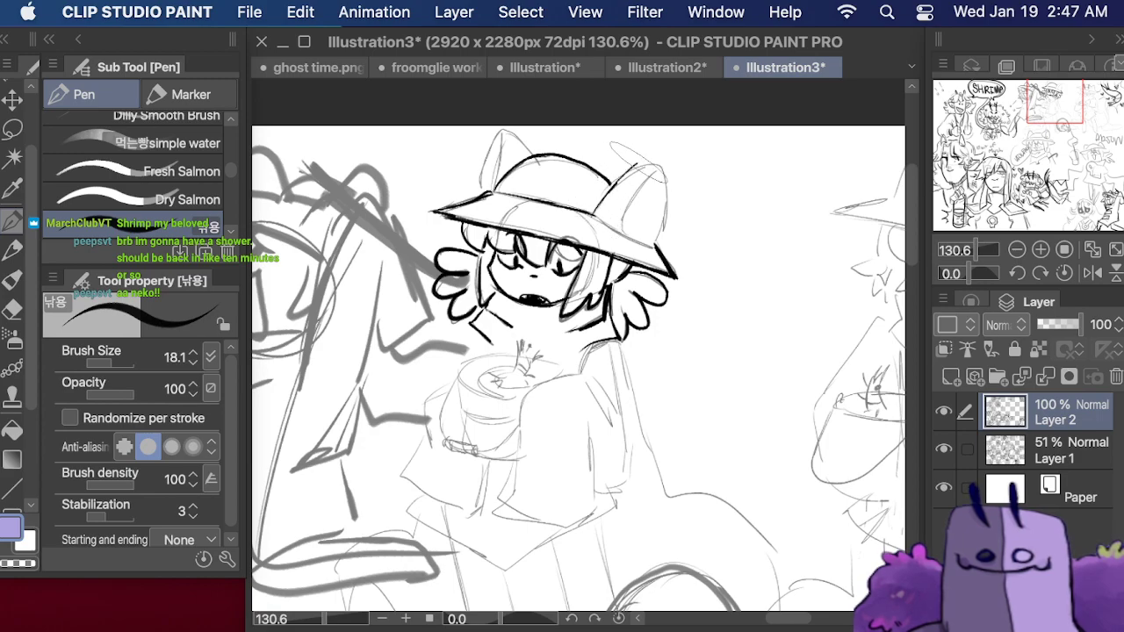
mouse_move(610, 189)
mouse_down()
mouse_move(648, 161)
mouse_move(664, 164)
mouse_move(654, 243)
mouse_move(593, 214)
mouse_up()
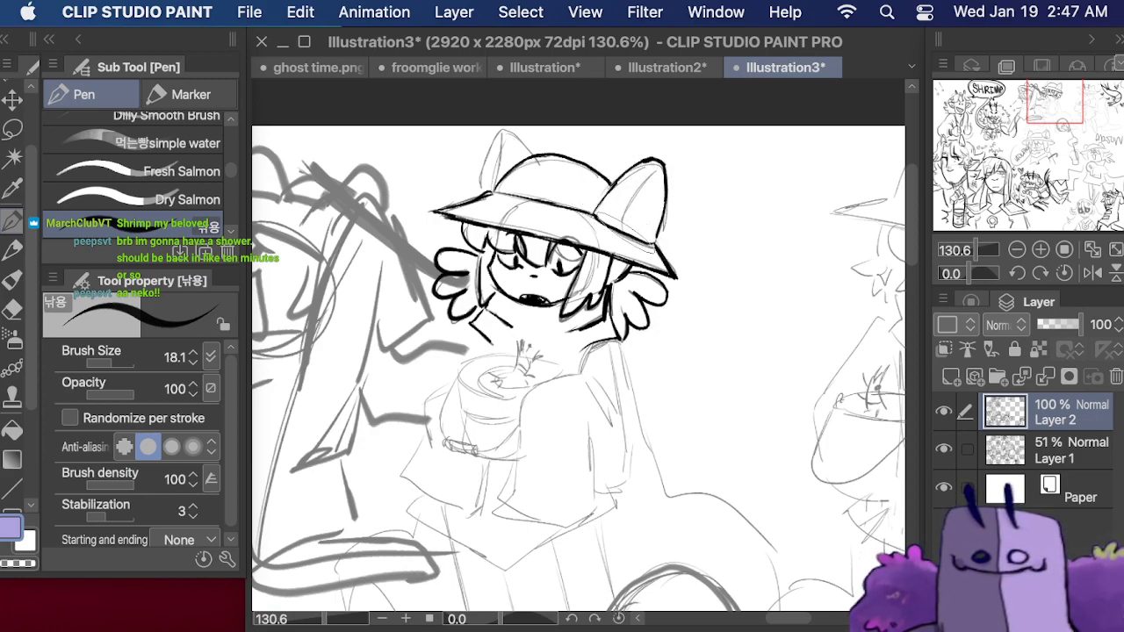
drag(657, 164, 622, 228)
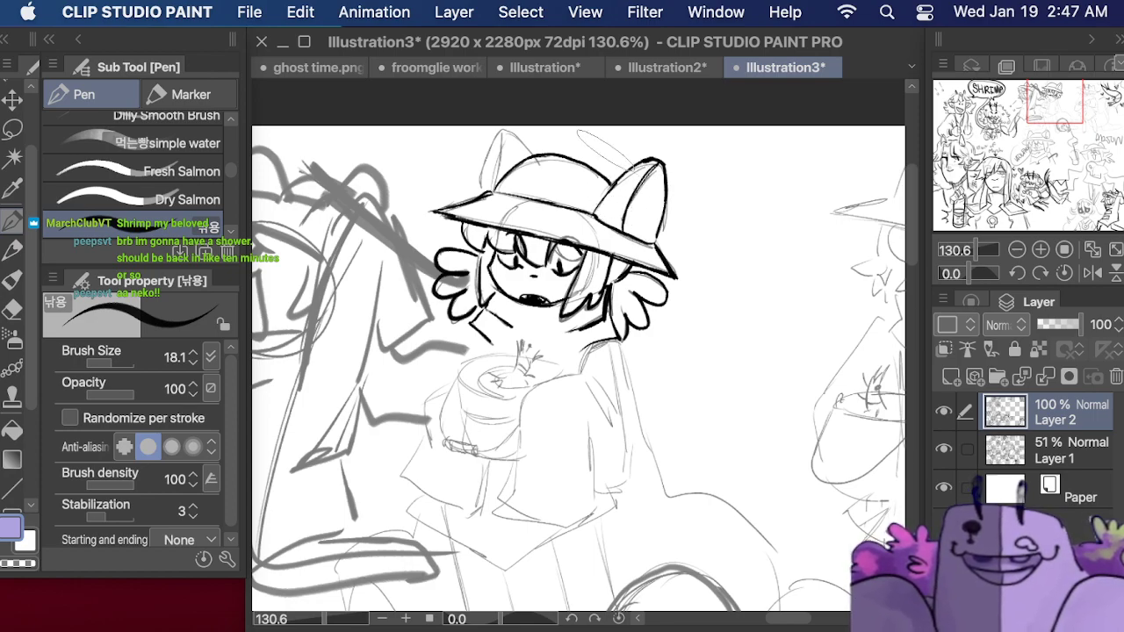
key(super+z)
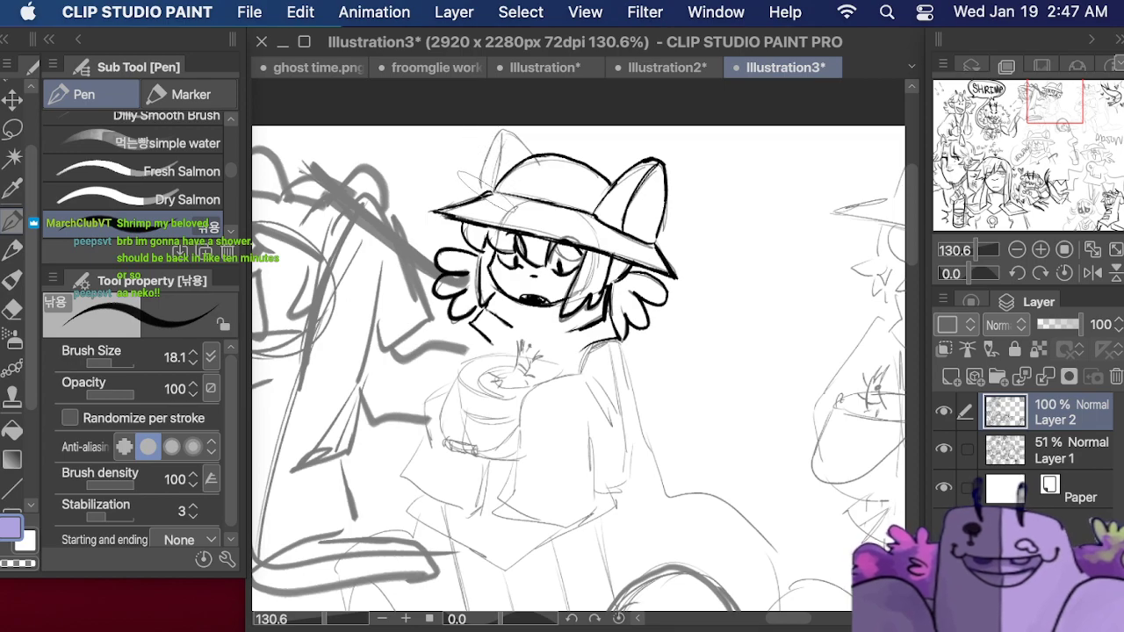
mouse_move(481, 192)
mouse_down()
mouse_move(499, 133)
mouse_move(537, 162)
mouse_up()
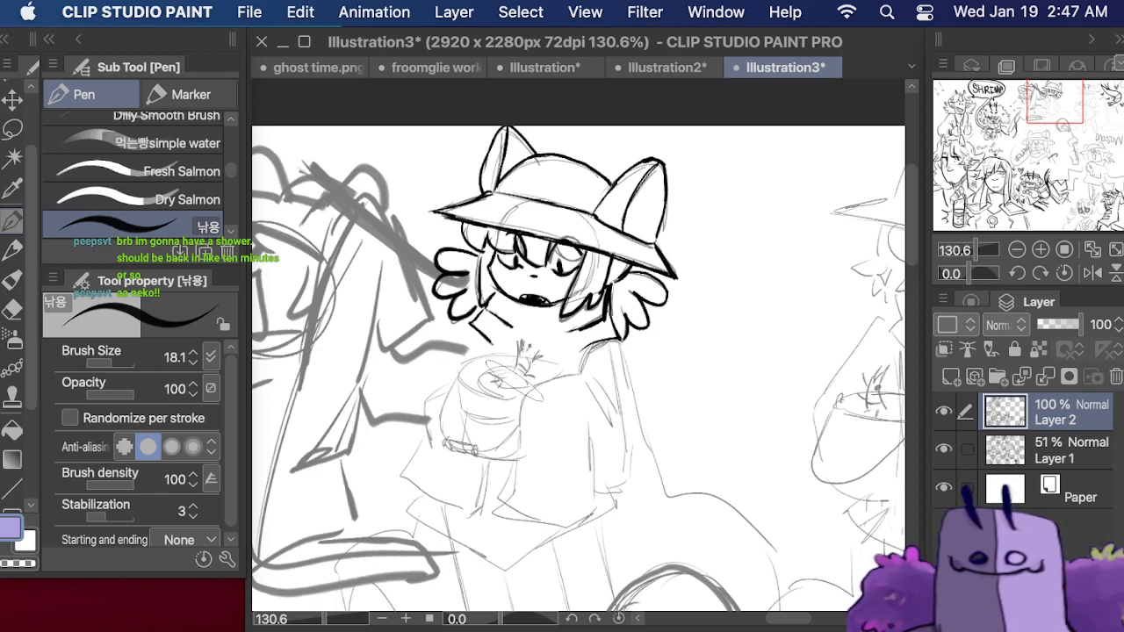
- Ink the round pot and the small sprout growing from it in front of the character
mouse_move(527, 339)
mouse_down()
mouse_move(527, 376)
mouse_move(464, 372)
mouse_move(518, 392)
mouse_move(562, 371)
mouse_up()
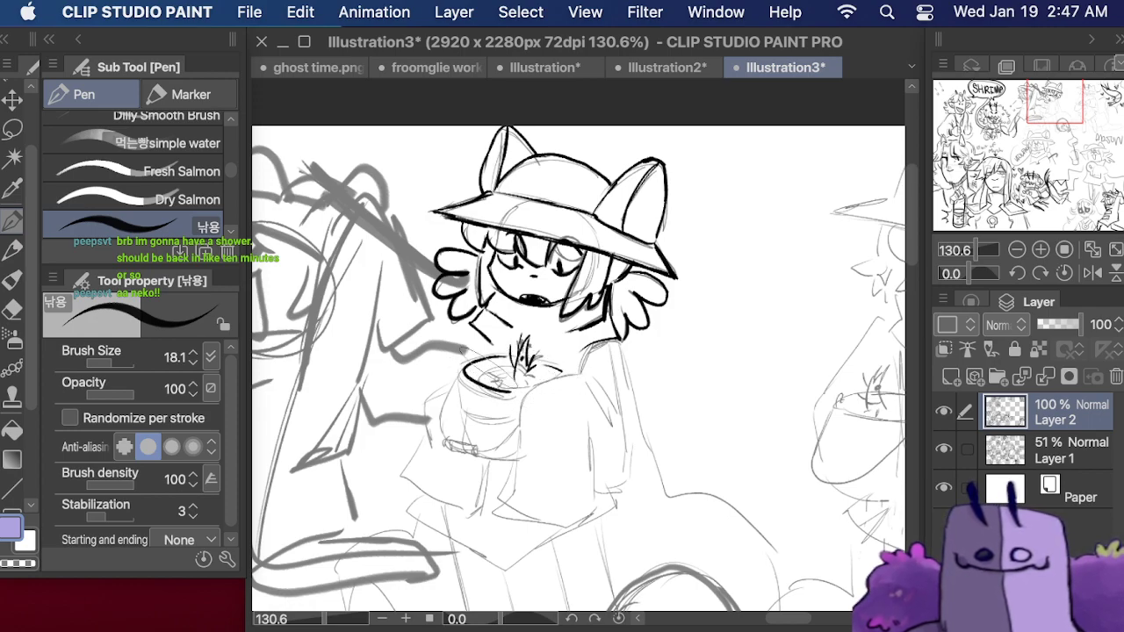
mouse_move(459, 372)
mouse_down()
mouse_move(443, 435)
mouse_move(455, 448)
mouse_move(474, 452)
mouse_move(520, 426)
mouse_up()
mouse_move(457, 384)
mouse_down()
mouse_move(468, 443)
mouse_move(520, 459)
mouse_up()
mouse_move(467, 397)
mouse_down()
mouse_move(504, 402)
mouse_move(504, 411)
mouse_up()
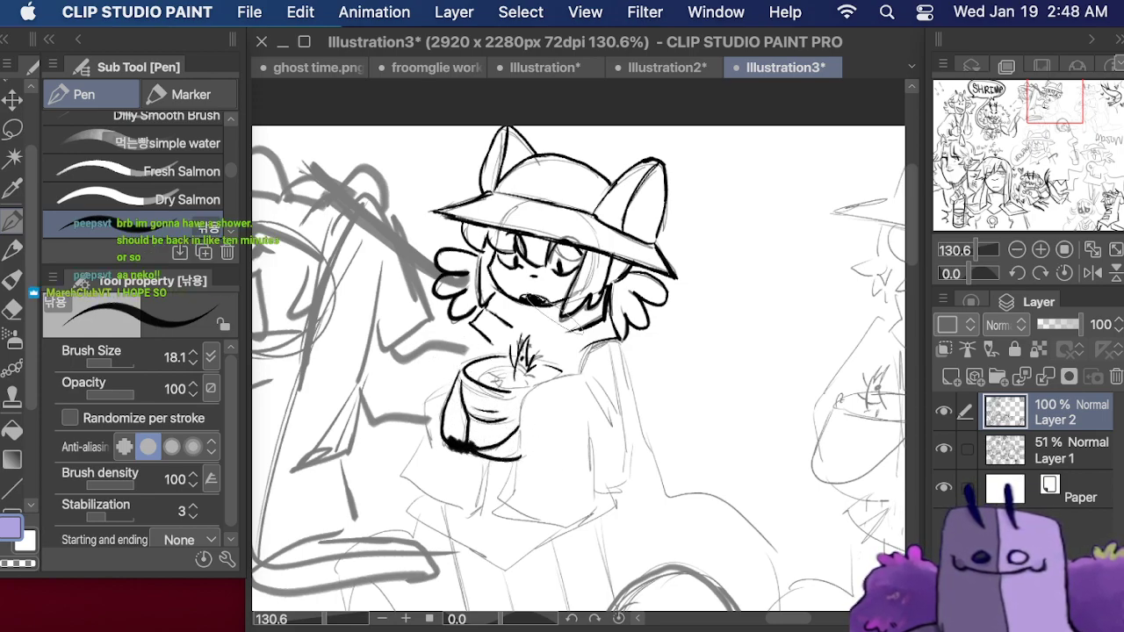
- Ink the wide sleeves around the pot along with the cloak's shoulders and side
mouse_move(583, 377)
mouse_down()
mouse_move(610, 419)
mouse_move(551, 381)
mouse_move(498, 510)
mouse_move(581, 525)
mouse_up()
mouse_move(588, 424)
mouse_down()
mouse_move(583, 517)
mouse_move(596, 433)
mouse_move(600, 492)
mouse_move(618, 485)
mouse_move(634, 461)
mouse_up()
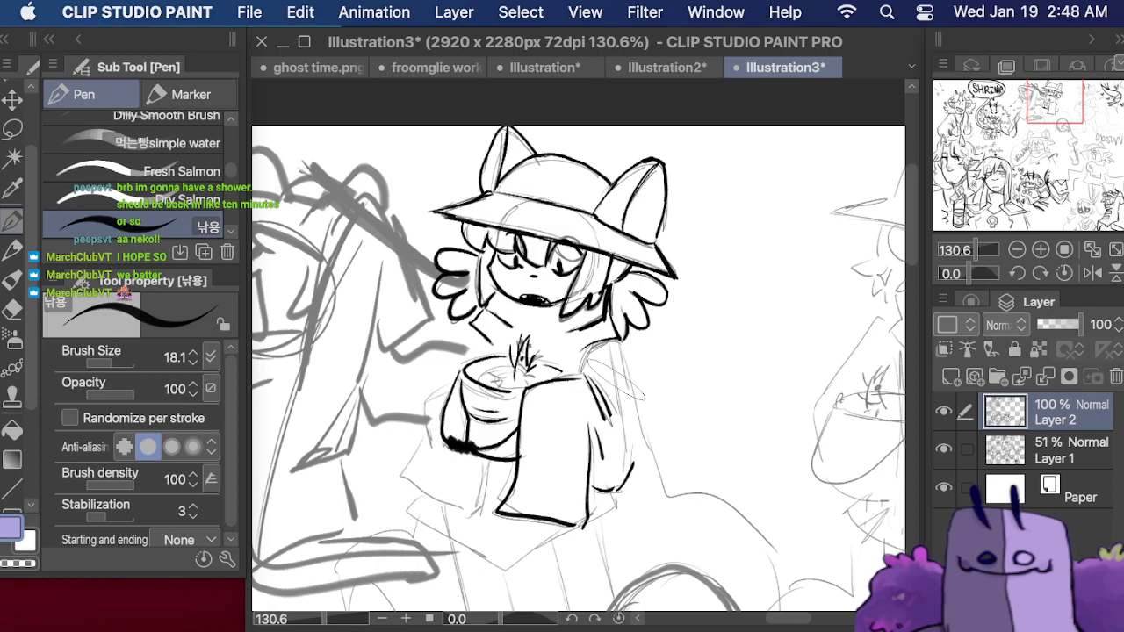
drag(616, 344, 636, 462)
drag(590, 346, 580, 373)
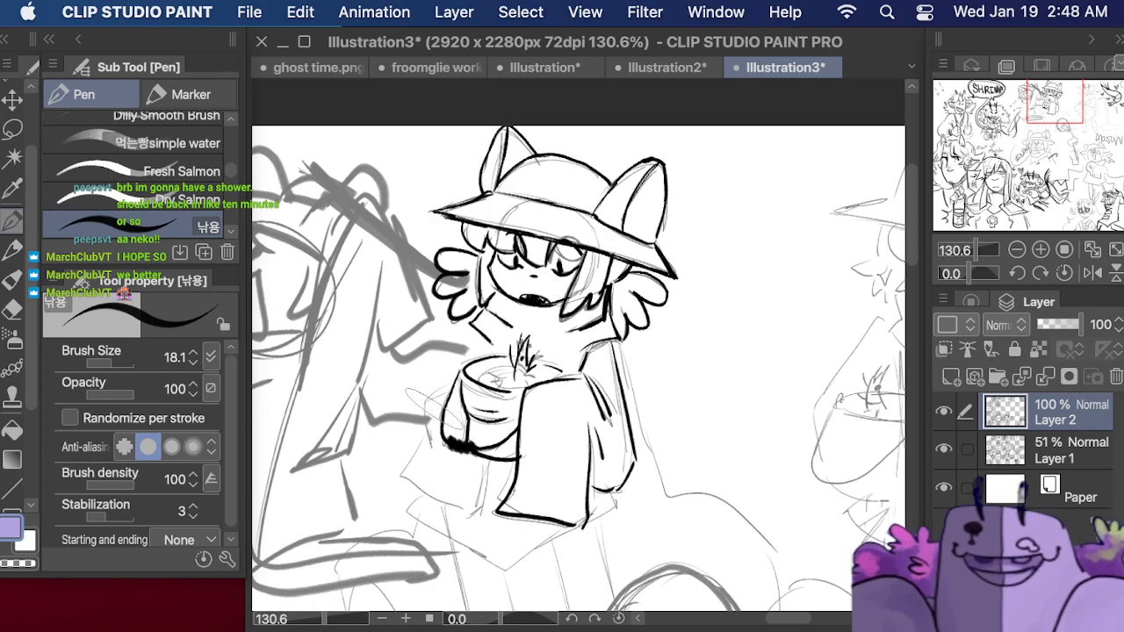
mouse_move(461, 367)
mouse_down()
mouse_move(445, 409)
mouse_move(418, 351)
mouse_move(431, 448)
mouse_move(426, 417)
mouse_move(396, 465)
mouse_move(471, 505)
mouse_move(496, 483)
mouse_up()
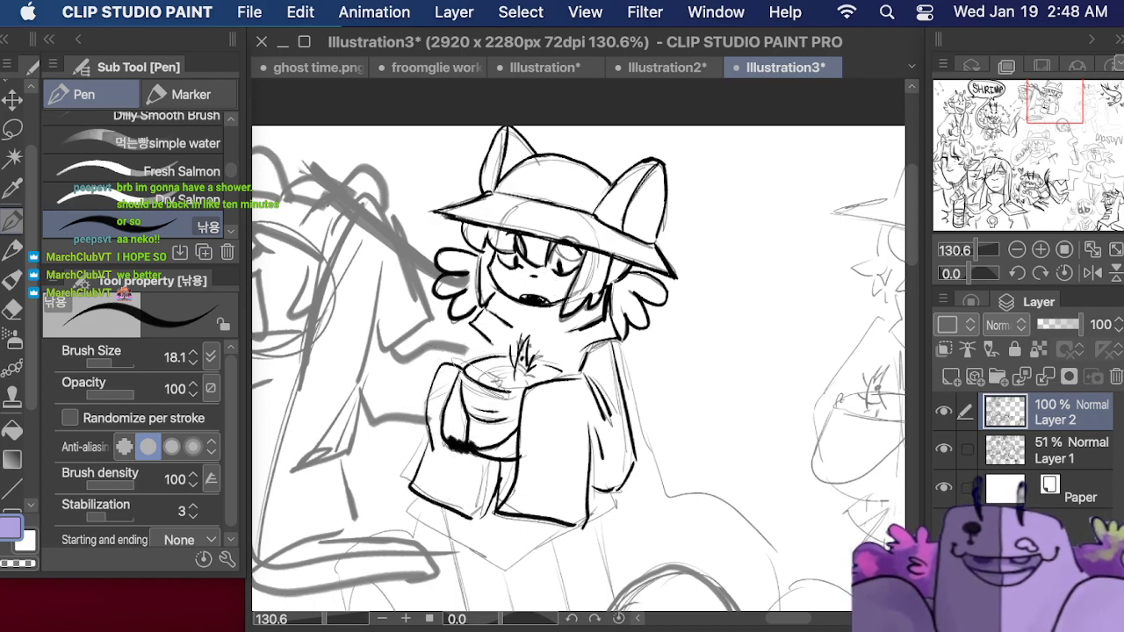
drag(479, 335, 467, 361)
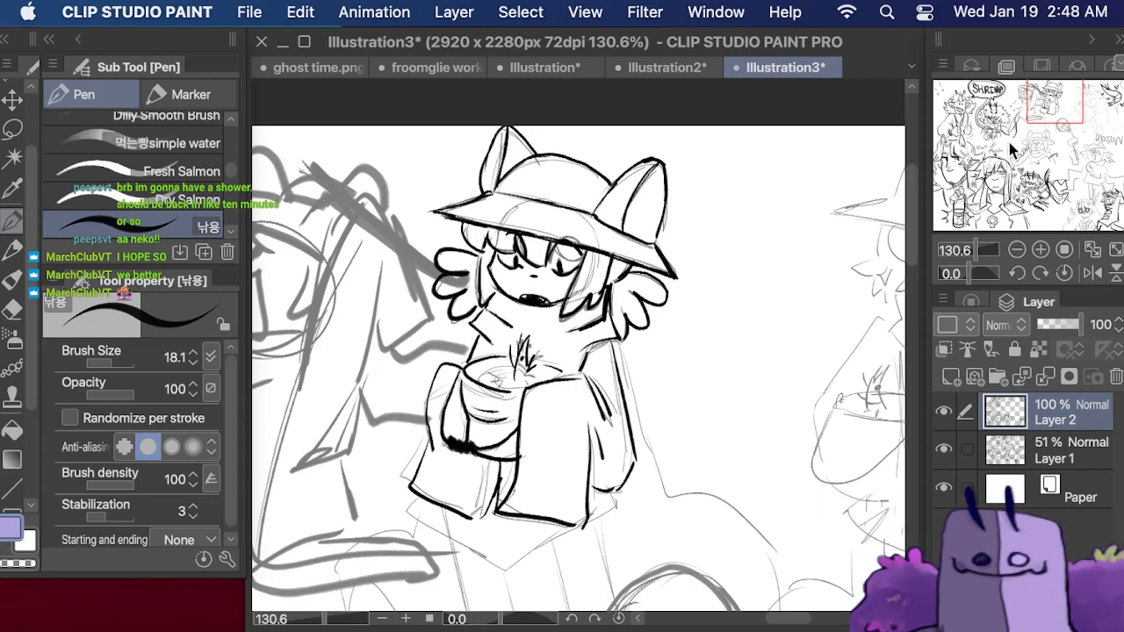
- Ink the pointed hem beneath the sleeves and the outlines of both legs
drag(1050, 104, 1043, 119)
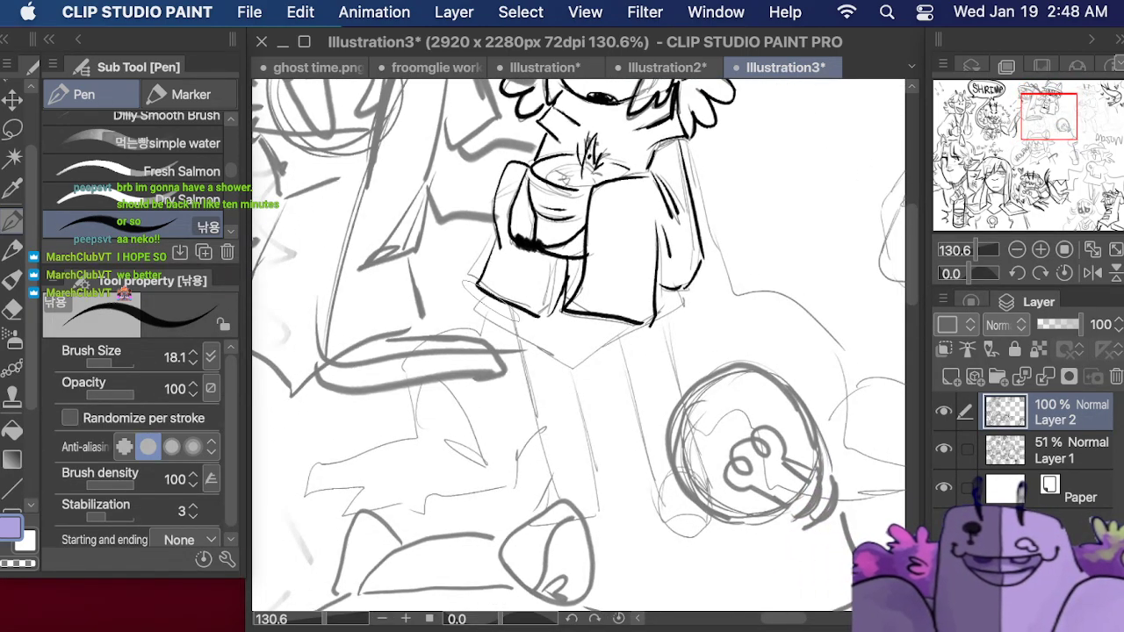
mouse_move(487, 300)
mouse_down()
mouse_move(478, 307)
mouse_move(571, 368)
mouse_move(692, 309)
mouse_up()
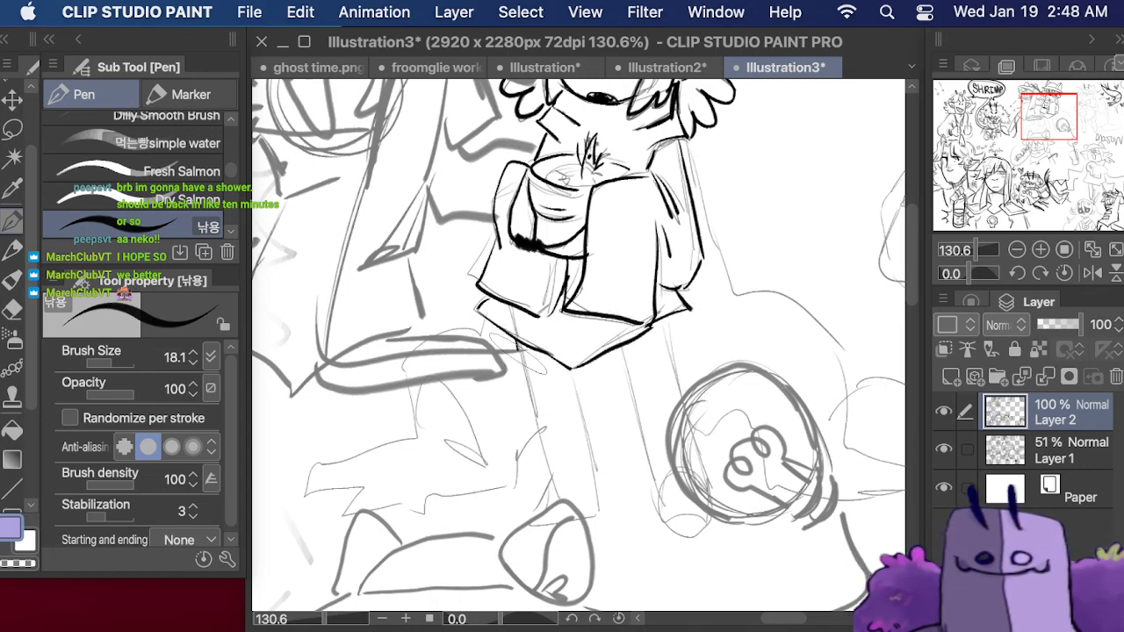
mouse_move(520, 350)
mouse_down()
mouse_move(555, 490)
mouse_move(527, 524)
mouse_move(593, 516)
mouse_up()
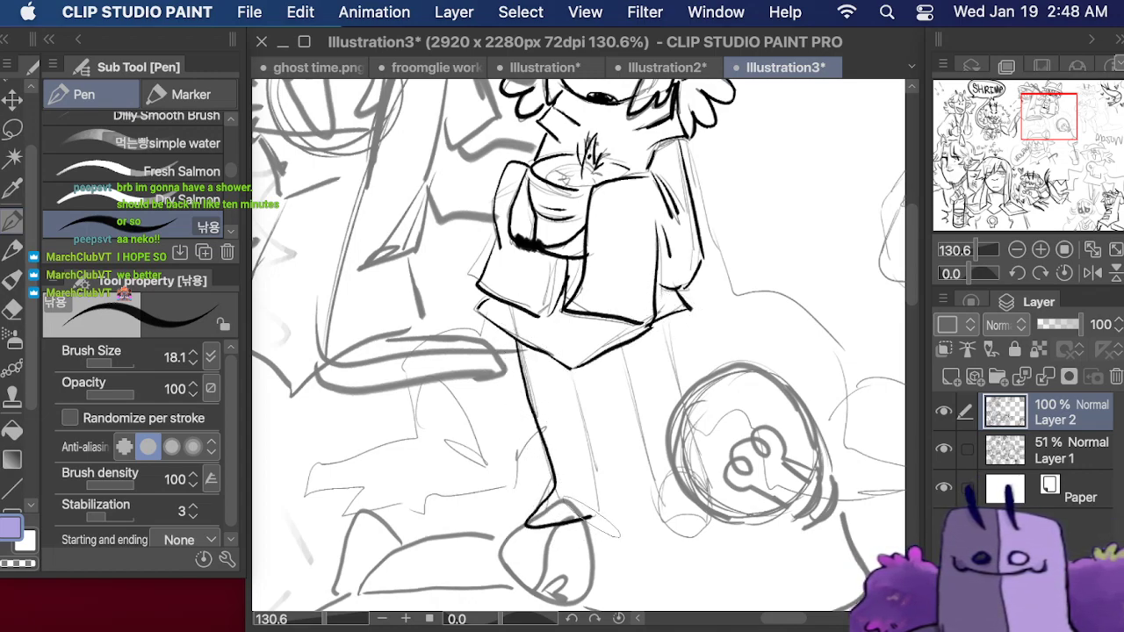
drag(576, 369, 605, 518)
mouse_move(622, 351)
mouse_down()
mouse_move(638, 458)
mouse_move(679, 535)
mouse_up()
- Finish the outer leg line and ink the circled light bulb beside it with its short motion lines
mouse_move(658, 322)
mouse_down()
mouse_move(687, 393)
mouse_move(672, 436)
mouse_move(692, 493)
mouse_move(729, 517)
mouse_move(781, 512)
mouse_up()
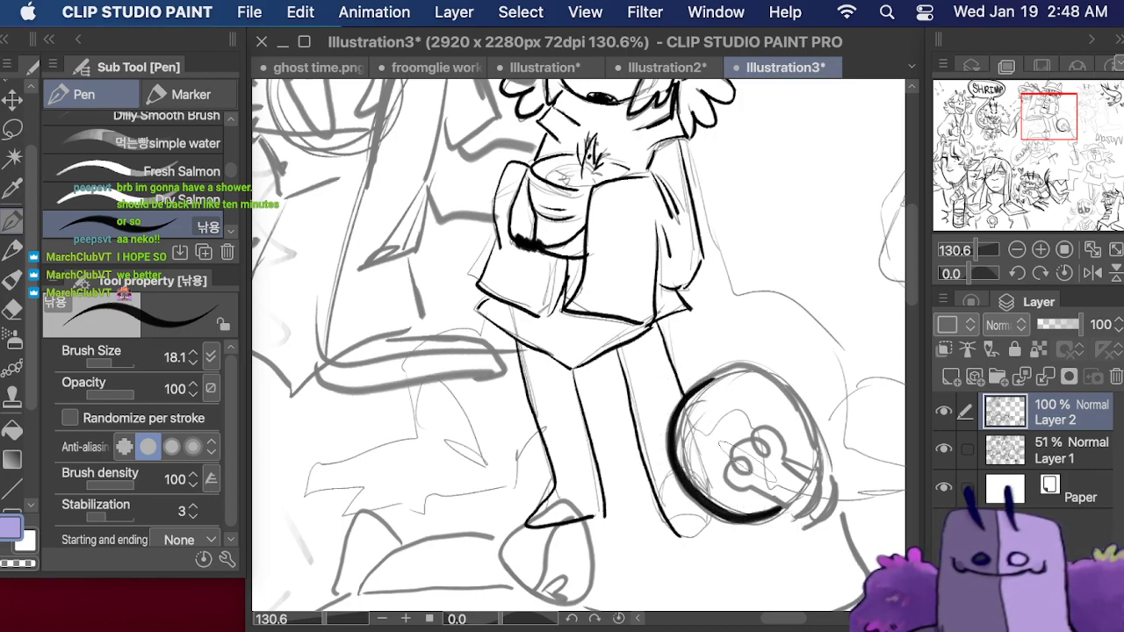
mouse_move(692, 399)
mouse_down()
mouse_move(746, 371)
mouse_move(786, 386)
mouse_move(817, 420)
mouse_move(818, 444)
mouse_move(814, 485)
mouse_move(772, 521)
mouse_move(818, 484)
mouse_up()
mouse_move(809, 526)
mouse_down()
mouse_move(833, 495)
mouse_move(781, 460)
mouse_move(786, 436)
mouse_move(760, 425)
mouse_move(760, 447)
mouse_move(734, 460)
mouse_move(791, 512)
mouse_up()
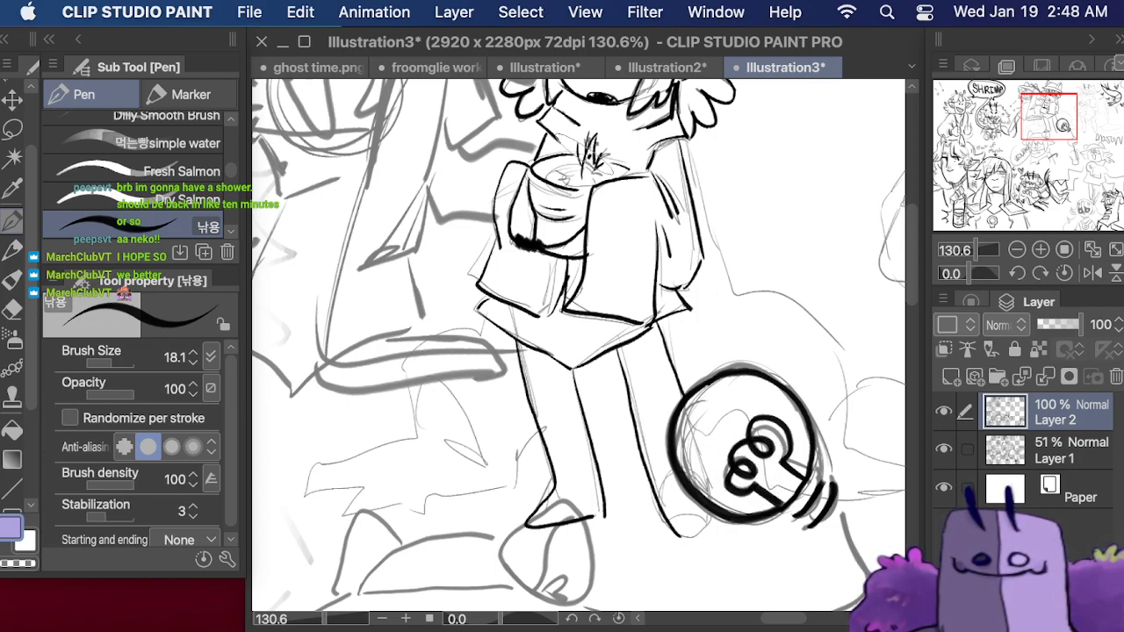
- Ink the toes on both feet and the jagged-edged shape trailing behind the legs
mouse_move(677, 532)
mouse_down()
mouse_move(709, 512)
mouse_move(687, 534)
mouse_up()
mouse_move(552, 500)
mouse_down()
mouse_move(545, 524)
mouse_move(557, 523)
mouse_up()
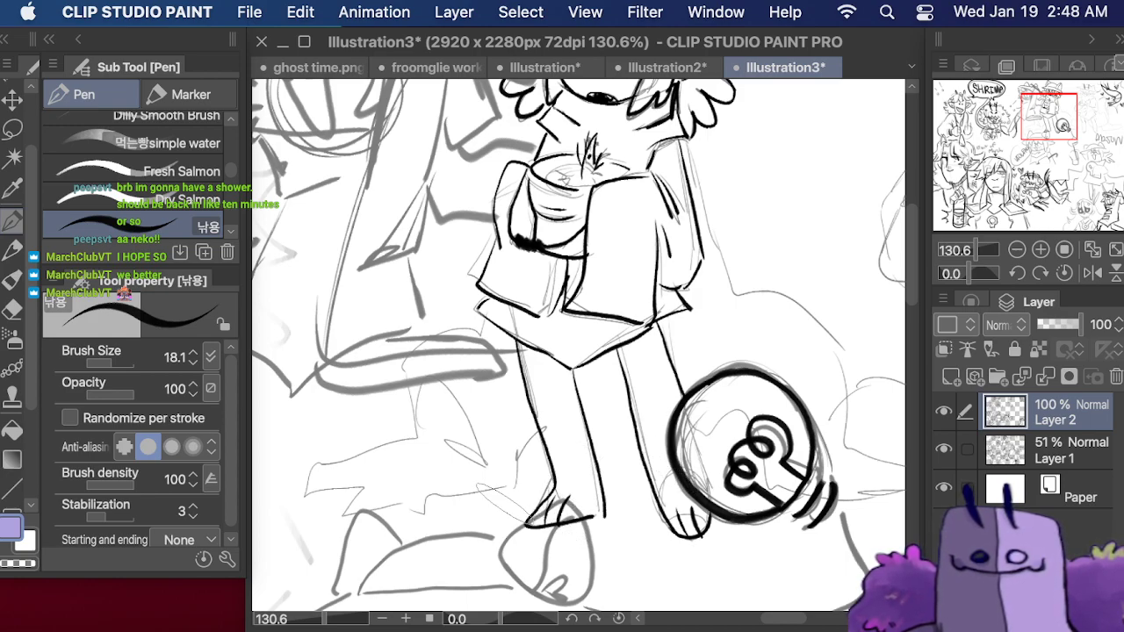
mouse_move(481, 338)
mouse_down()
mouse_move(448, 323)
mouse_move(386, 335)
mouse_move(412, 439)
mouse_move(338, 465)
mouse_move(334, 514)
mouse_move(373, 534)
mouse_move(439, 511)
mouse_move(491, 480)
mouse_move(532, 430)
mouse_up()
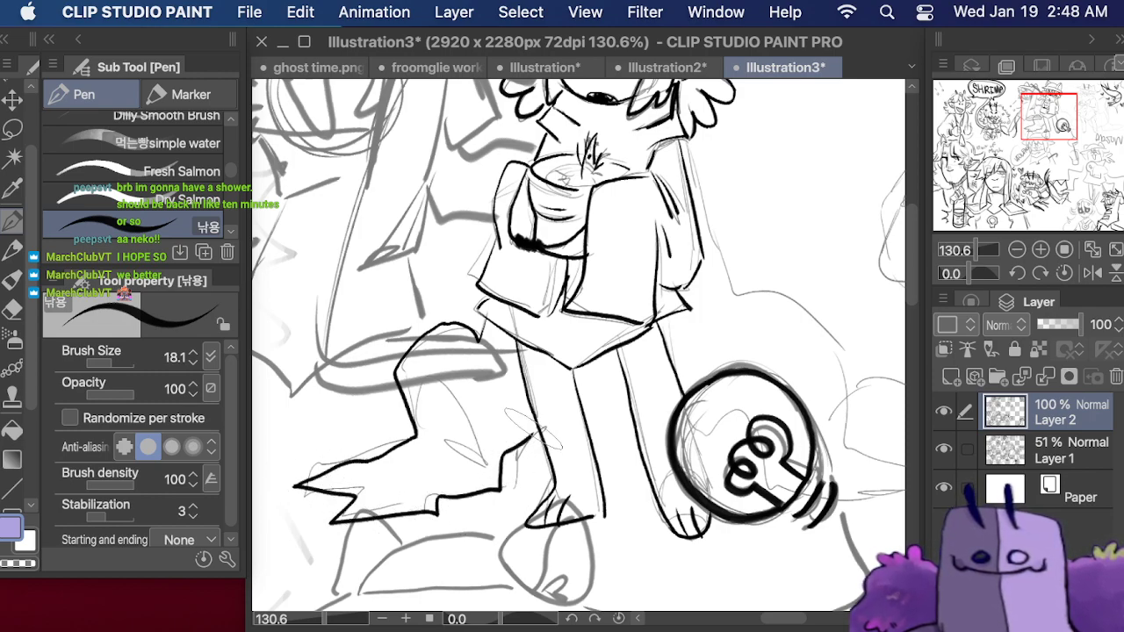
mouse_move(676, 127)
mouse_down()
mouse_move(737, 289)
mouse_move(812, 299)
mouse_move(900, 470)
mouse_up()
- Ink the hat's ear nearest the light bulb on the VIOLENCE character, undoing the first attempt
mouse_move(967, 250)
mouse_down()
mouse_move(959, 242)
mouse_move(974, 246)
mouse_up()
drag(994, 94, 970, 101)
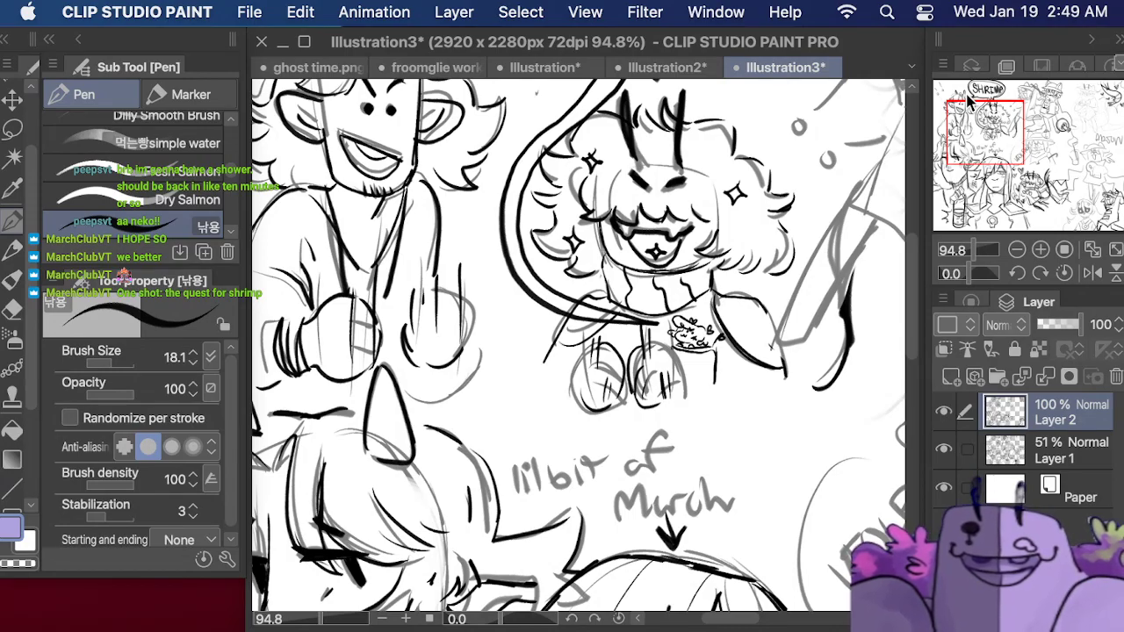
mouse_move(1004, 122)
mouse_down()
mouse_move(1025, 91)
mouse_move(995, 127)
mouse_move(1038, 107)
mouse_move(1048, 142)
mouse_move(1036, 148)
mouse_up()
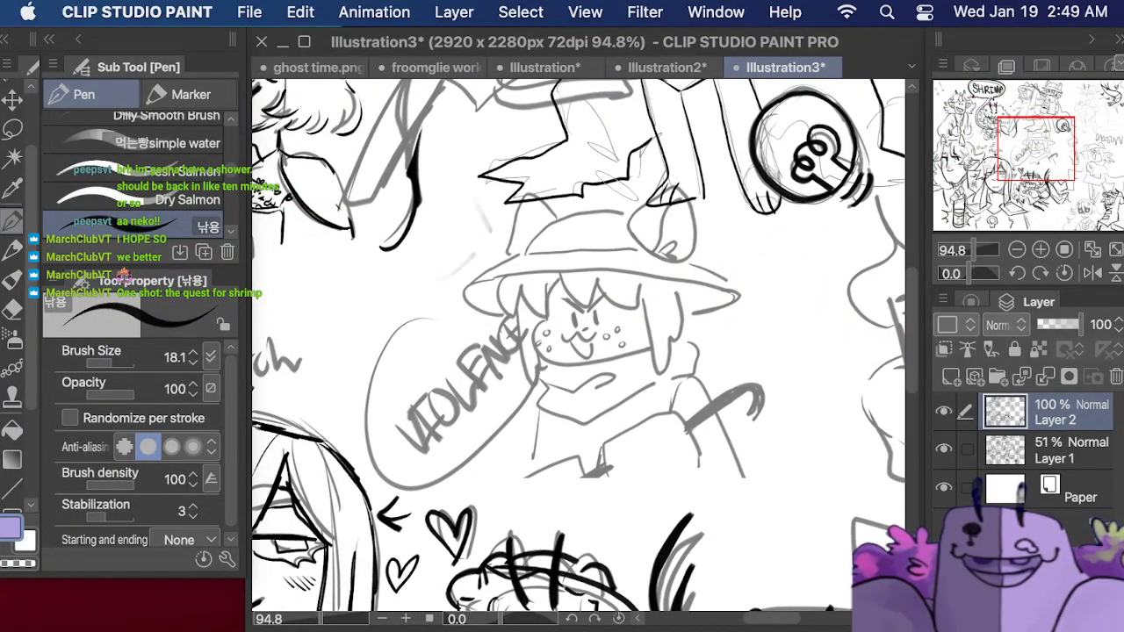
mouse_move(652, 254)
mouse_down()
mouse_move(618, 212)
mouse_move(660, 257)
mouse_move(619, 209)
mouse_move(650, 189)
mouse_move(692, 198)
mouse_move(672, 198)
mouse_move(712, 229)
mouse_move(717, 264)
mouse_move(665, 257)
mouse_move(677, 200)
mouse_move(675, 246)
mouse_up()
key(super+z)
key(super+z)
mouse_move(656, 209)
mouse_down()
mouse_move(666, 239)
mouse_move(674, 206)
mouse_move(661, 239)
mouse_move(678, 260)
mouse_up()
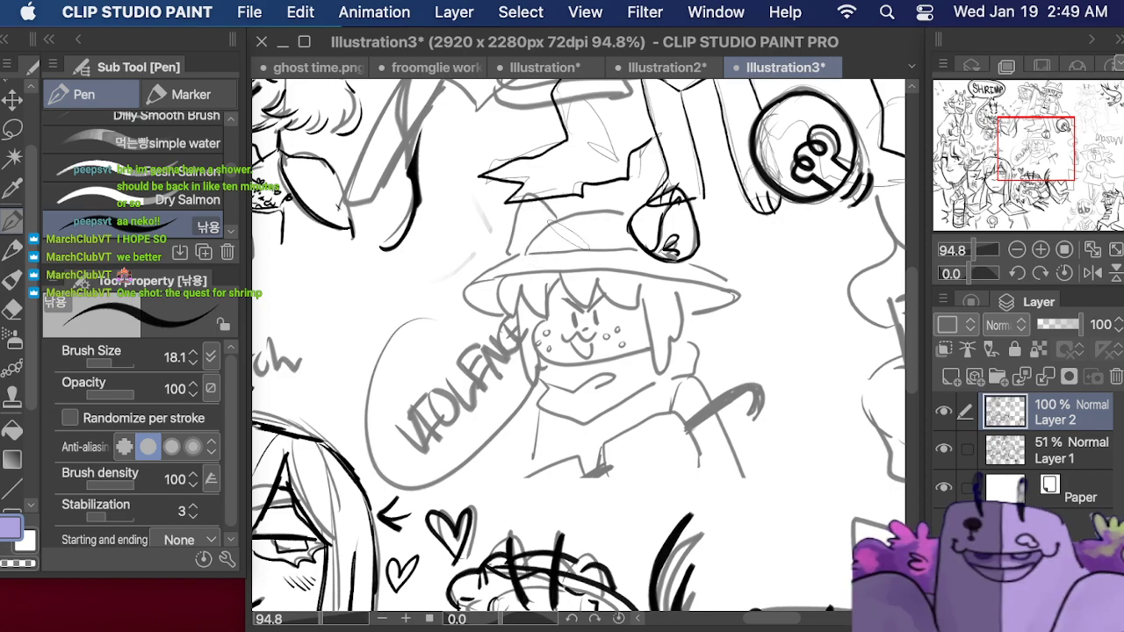
- Ink the zigzag bangs and the side lock of hair farthest from the word VIOLENCE on the hat-wearing character
mouse_move(524, 286)
mouse_down()
mouse_move(543, 320)
mouse_move(539, 283)
mouse_move(550, 301)
mouse_move(550, 275)
mouse_move(580, 306)
mouse_up()
drag(584, 293, 614, 321)
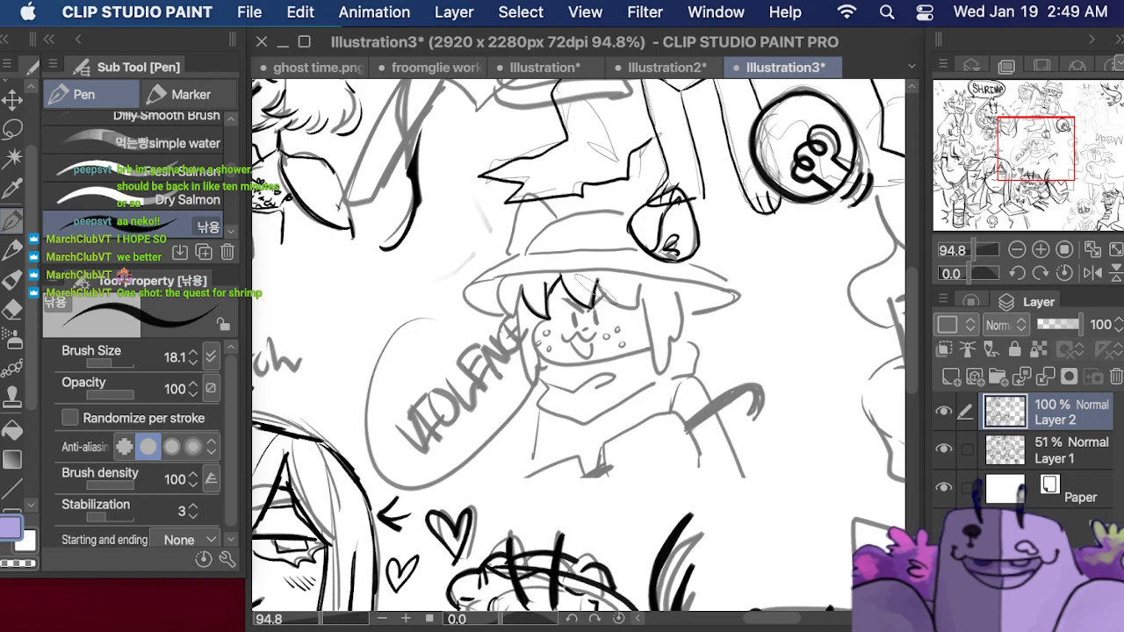
drag(576, 278, 645, 321)
mouse_move(623, 281)
mouse_down()
mouse_move(650, 303)
mouse_move(657, 376)
mouse_up()
drag(661, 306, 669, 356)
drag(663, 309, 699, 339)
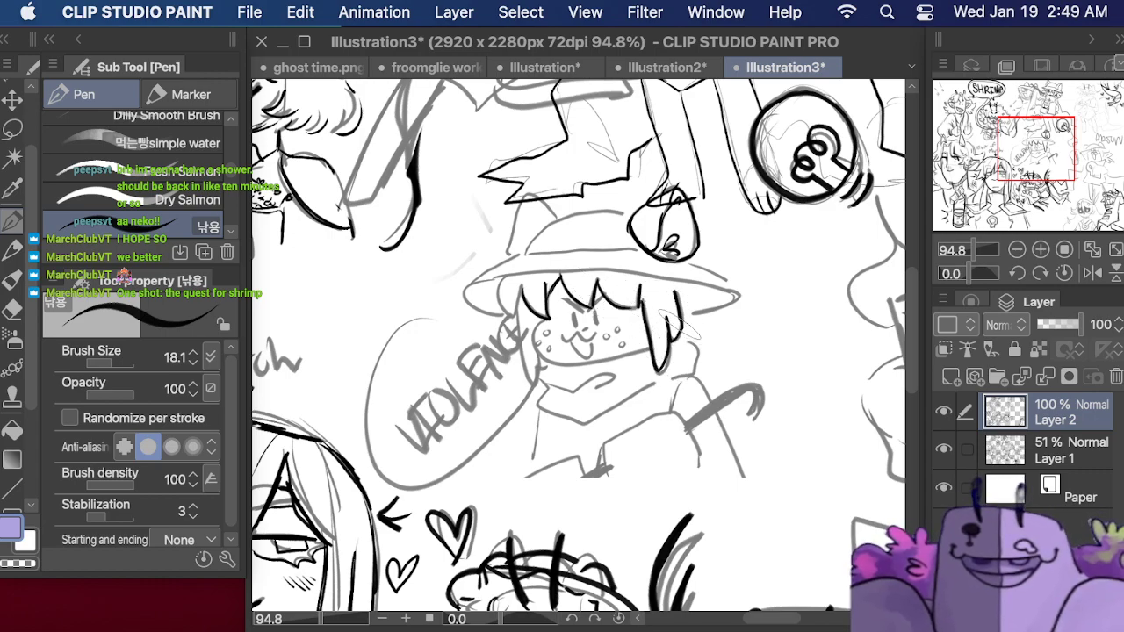
- Ink the opposite side lock and the rounded lower outline of the face, undoing one stray stroke
drag(529, 318, 518, 348)
drag(533, 323, 537, 391)
drag(523, 338, 535, 381)
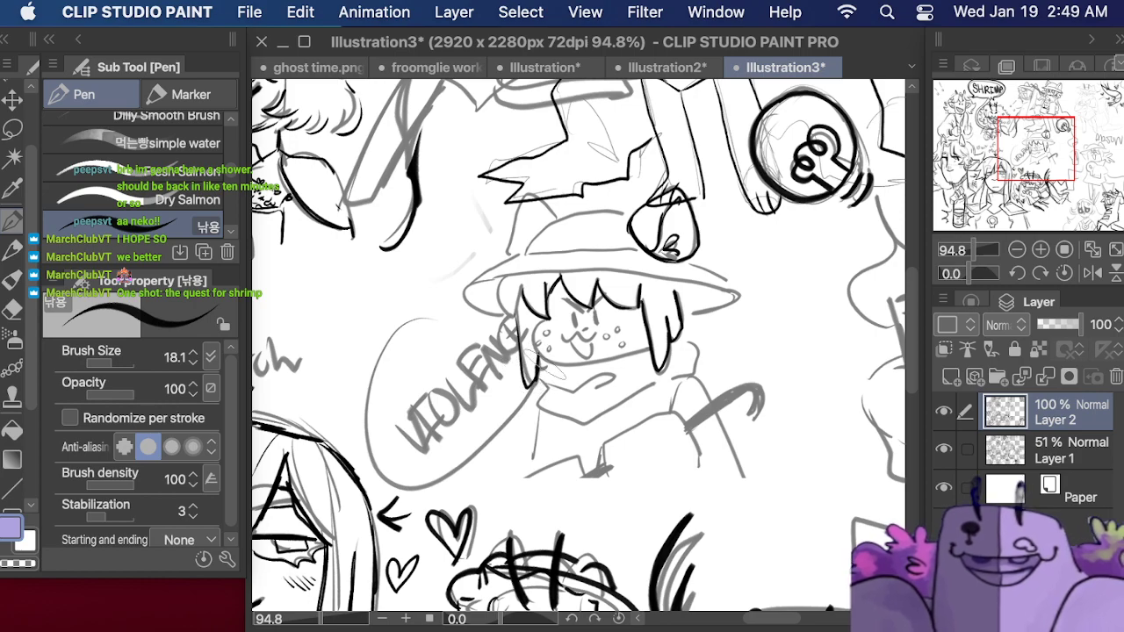
drag(537, 308, 524, 349)
drag(527, 321, 537, 376)
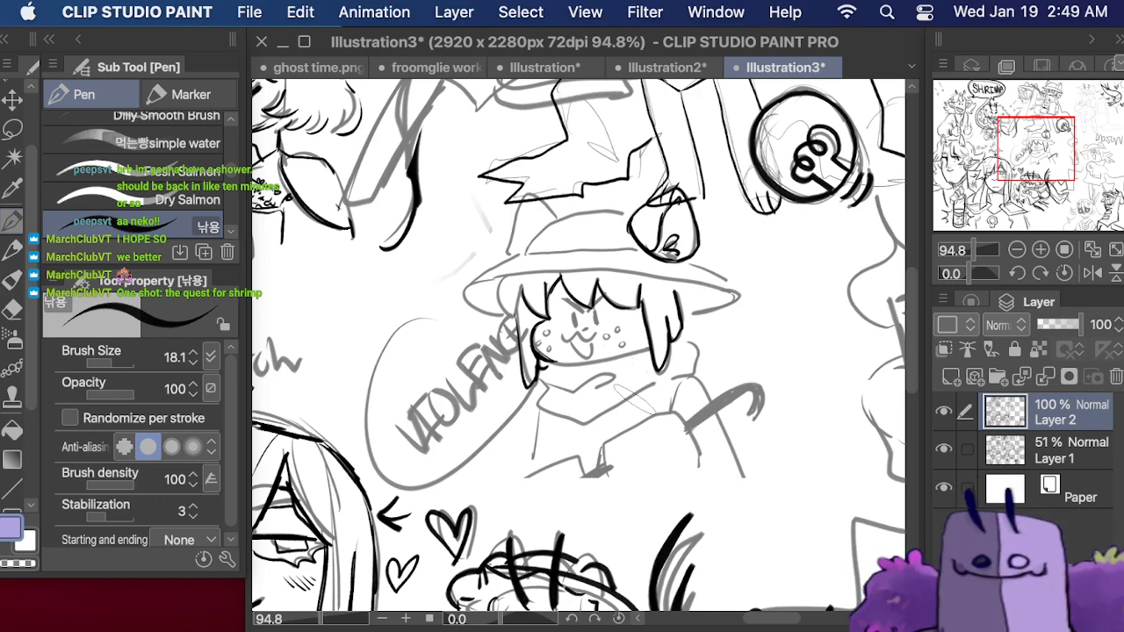
key(super+z)
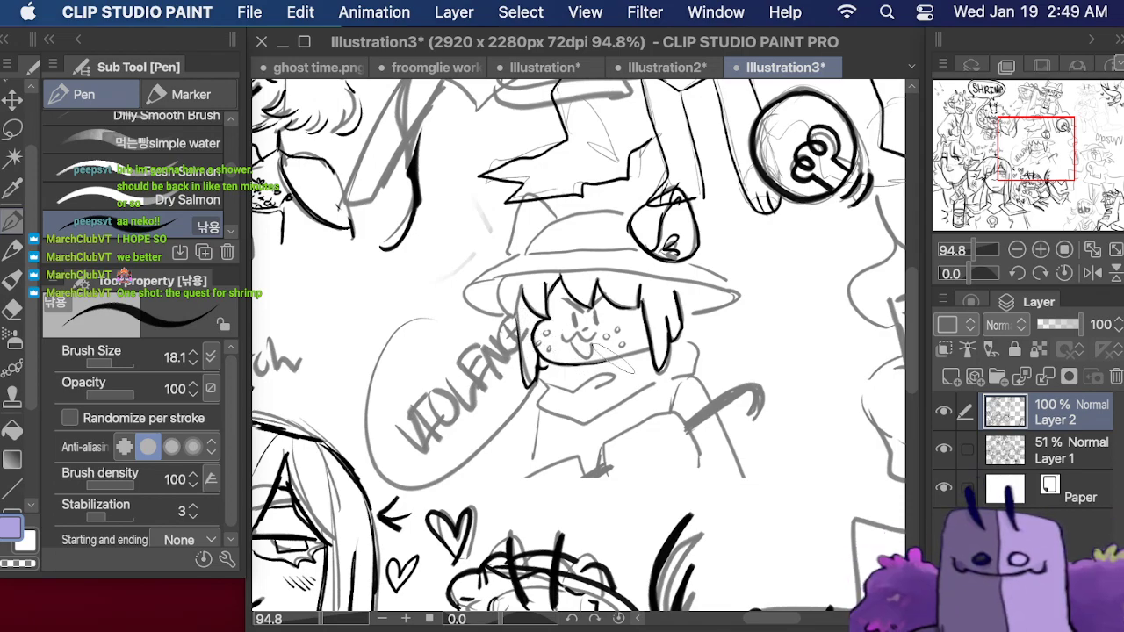
drag(578, 362, 646, 351)
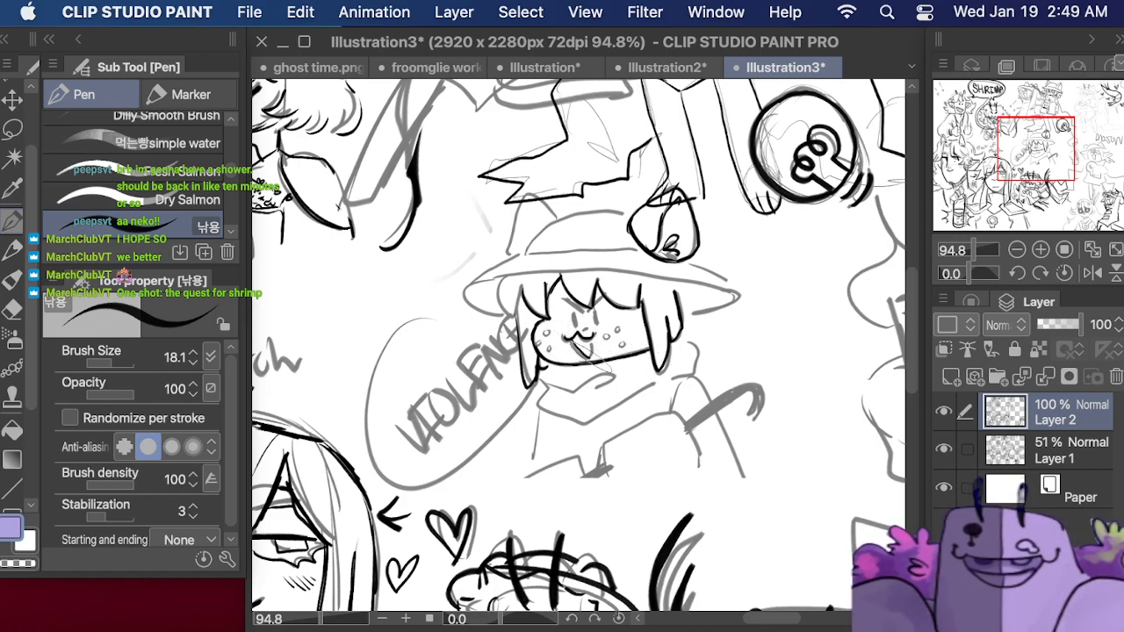
- Ink the open mouth, eyes, angry brows and cheek freckles, and outline the pointed scarf beneath the face
drag(573, 341, 592, 345)
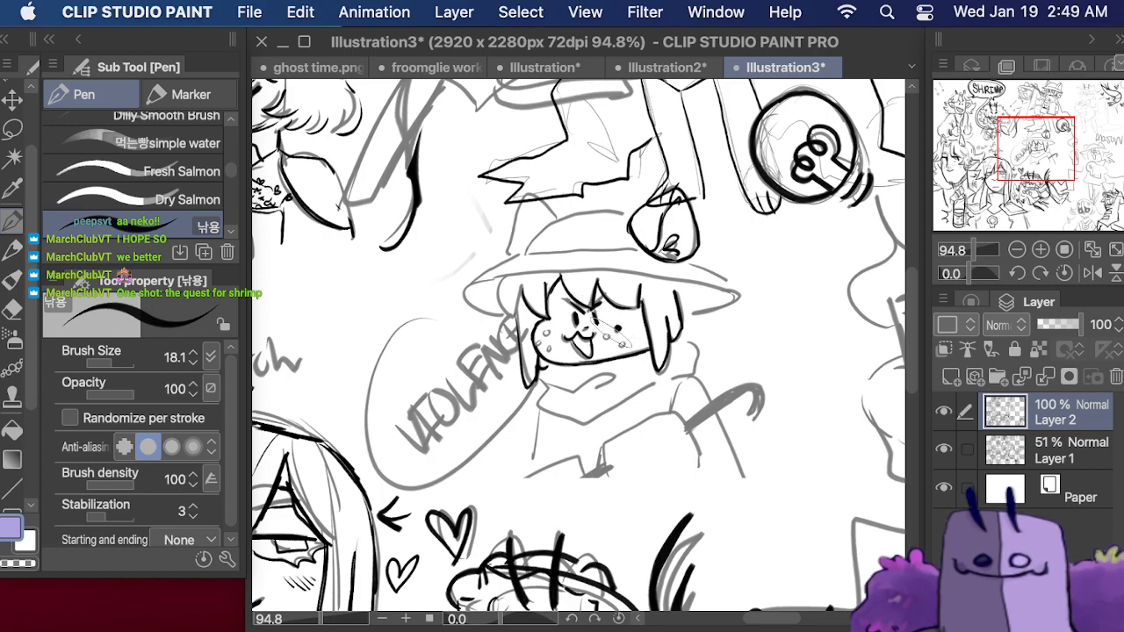
drag(601, 325, 614, 342)
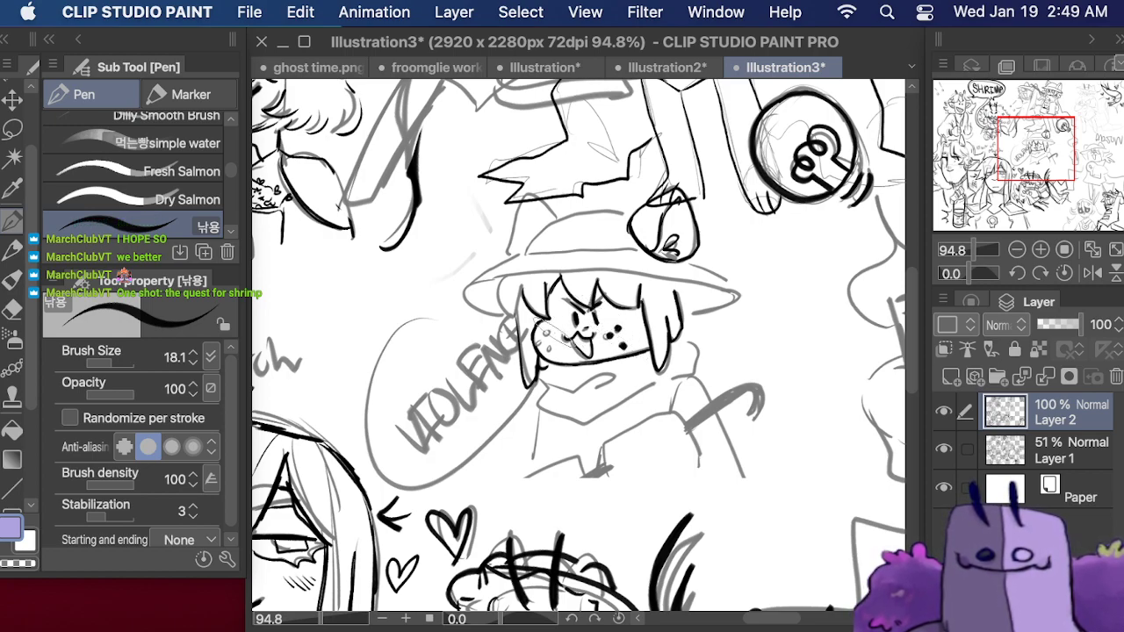
mouse_move(539, 332)
mouse_down()
mouse_move(558, 339)
mouse_move(532, 406)
mouse_move(597, 429)
mouse_move(676, 391)
mouse_up()
- Ink the scarf's raised back edge and the flared hair tufts on both sides of the head
drag(689, 348, 687, 379)
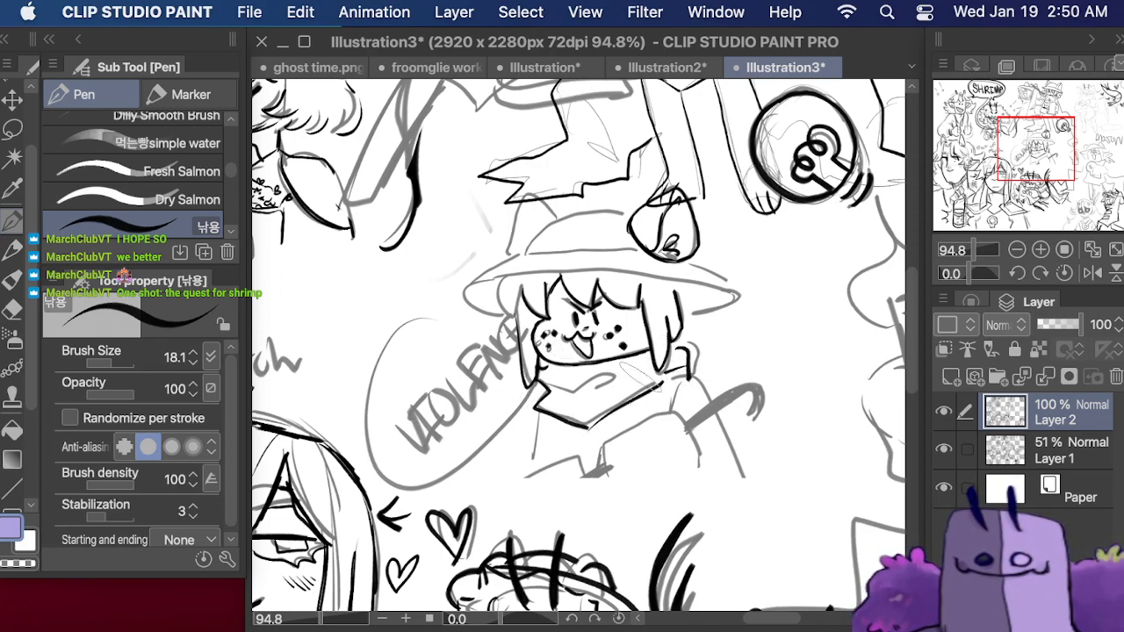
mouse_move(681, 312)
mouse_down()
mouse_move(738, 294)
mouse_move(727, 344)
mouse_move(693, 362)
mouse_up()
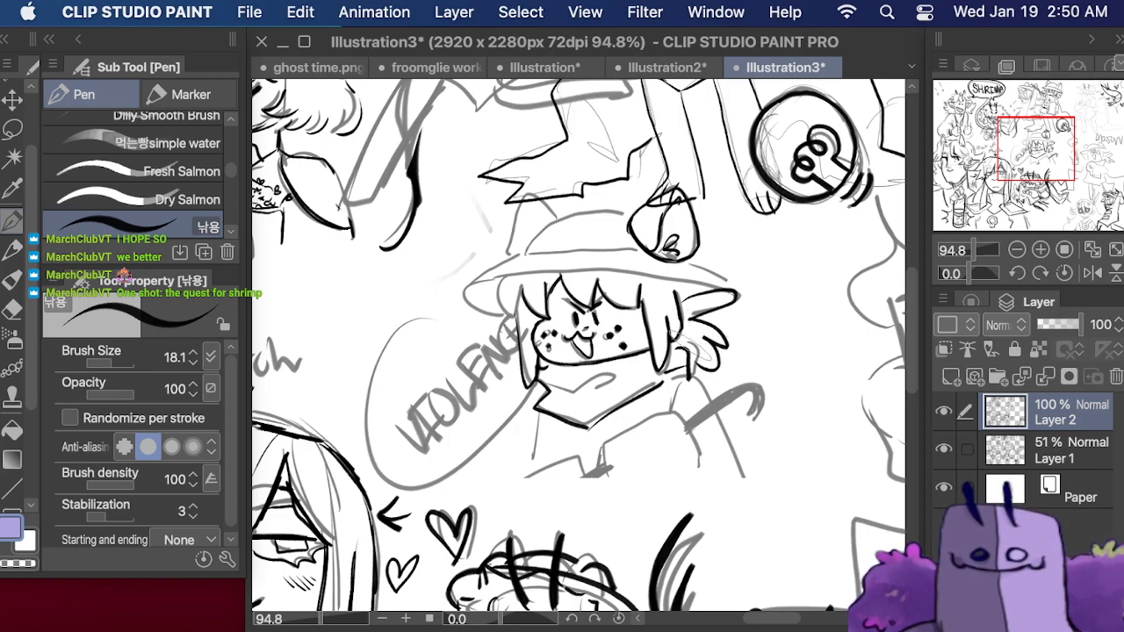
mouse_move(527, 283)
mouse_down()
mouse_move(525, 330)
mouse_move(499, 328)
mouse_move(518, 360)
mouse_up()
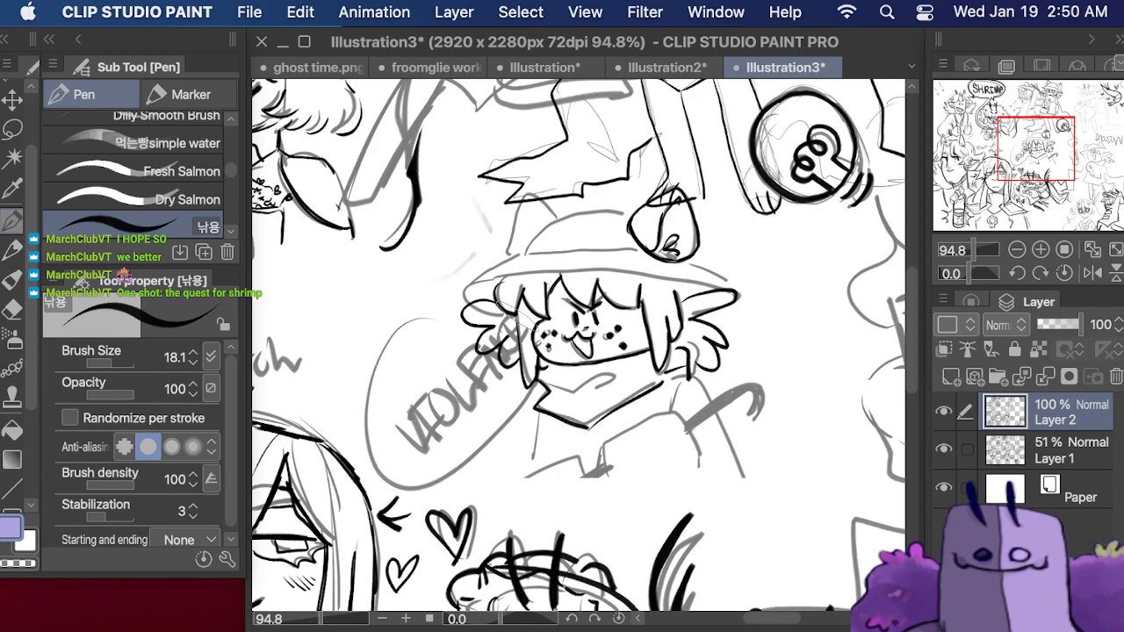
- Ink the cloak's jagged front edges and the hooked shape sticking out beside the shoulder
mouse_move(700, 466)
mouse_down()
mouse_move(613, 433)
mouse_move(598, 477)
mouse_move(610, 481)
mouse_up()
mouse_move(518, 479)
mouse_down()
mouse_move(557, 454)
mouse_move(594, 482)
mouse_move(585, 521)
mouse_up()
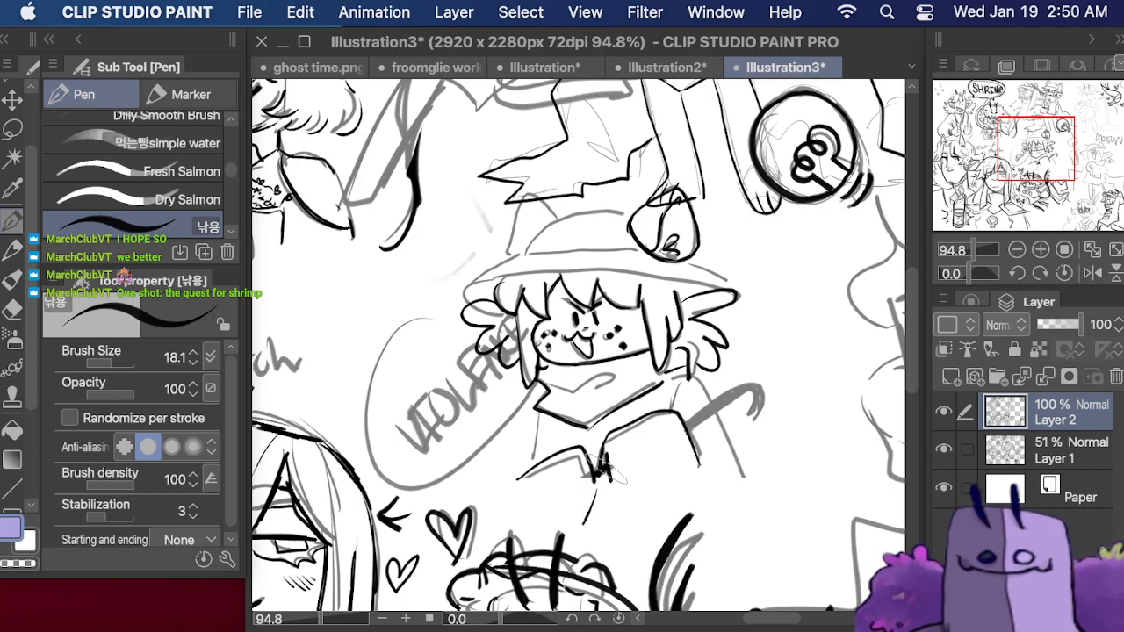
mouse_move(684, 430)
mouse_down()
mouse_move(764, 383)
mouse_move(757, 416)
mouse_up()
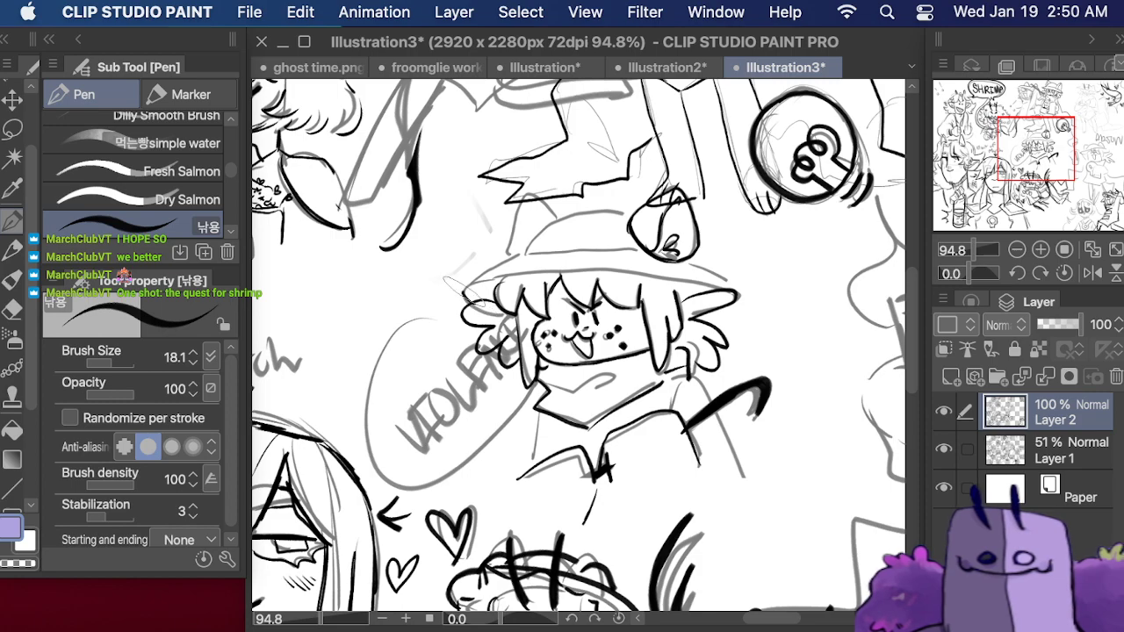
- Ink the hat's brim, crown and remaining ear, and the side lines of the body below the scarf
mouse_move(450, 285)
mouse_down()
mouse_move(553, 262)
mouse_move(530, 272)
mouse_move(735, 285)
mouse_up()
drag(485, 263, 622, 252)
mouse_move(527, 251)
mouse_down()
mouse_move(577, 217)
mouse_move(627, 213)
mouse_up()
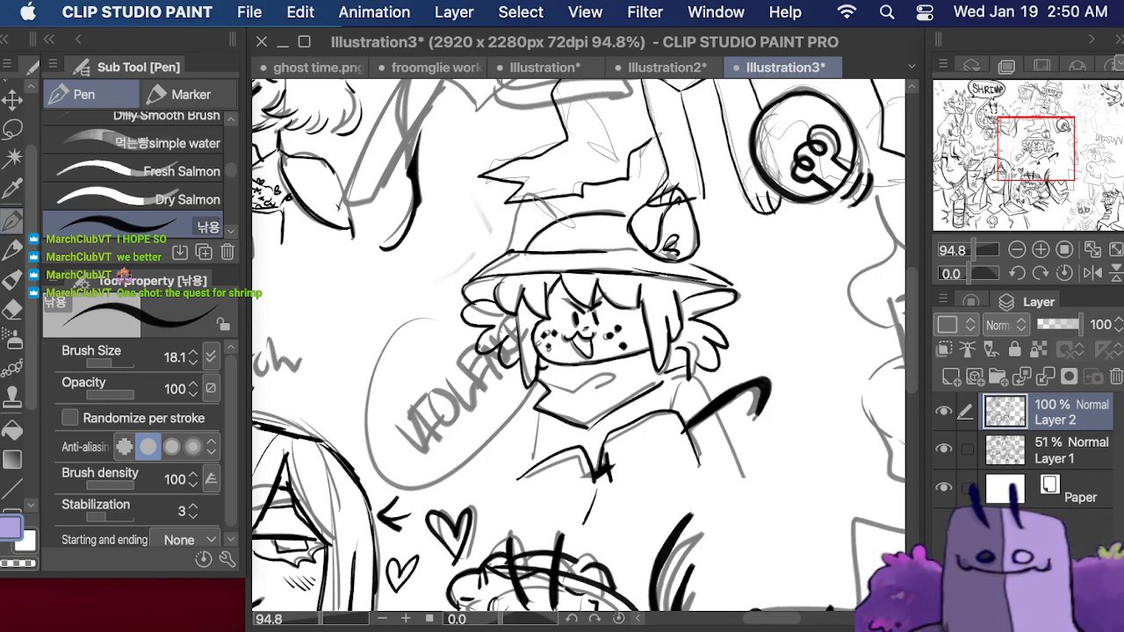
mouse_move(558, 217)
mouse_down()
mouse_move(525, 198)
mouse_move(512, 249)
mouse_up()
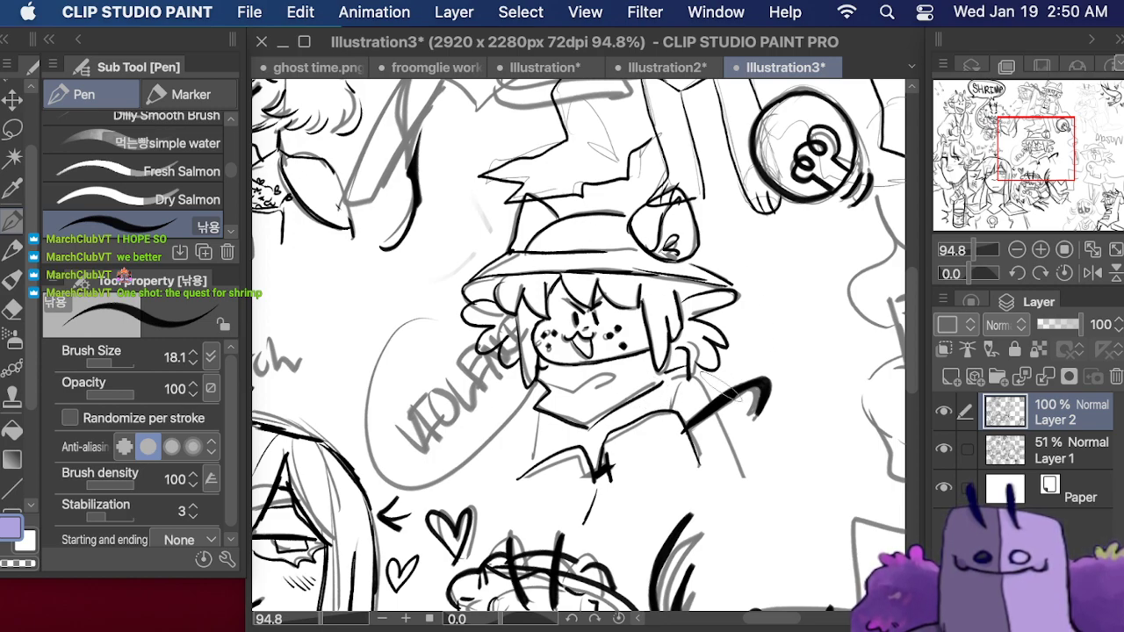
drag(537, 422, 529, 471)
mouse_move(688, 389)
mouse_down()
mouse_move(706, 404)
mouse_move(722, 478)
mouse_up()
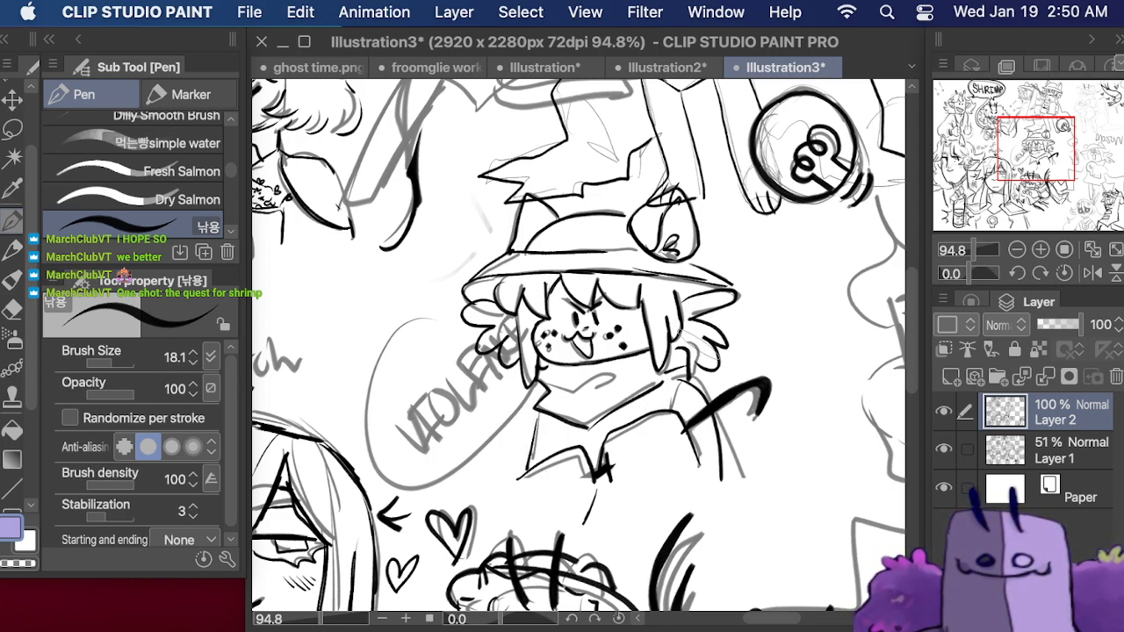
- Letter VIOLENCE diagonally beside the hat and enclose the word in a speech bubble with a small tail
mouse_move(402, 288)
mouse_down()
mouse_move(414, 291)
mouse_move(418, 279)
mouse_move(428, 296)
mouse_move(437, 264)
mouse_move(459, 274)
mouse_move(475, 263)
mouse_up()
mouse_move(472, 244)
mouse_down()
mouse_move(480, 261)
mouse_move(485, 235)
mouse_up()
drag(477, 251, 496, 248)
drag(488, 230, 525, 207)
mouse_move(496, 190)
mouse_down()
mouse_move(531, 216)
mouse_move(510, 220)
mouse_up()
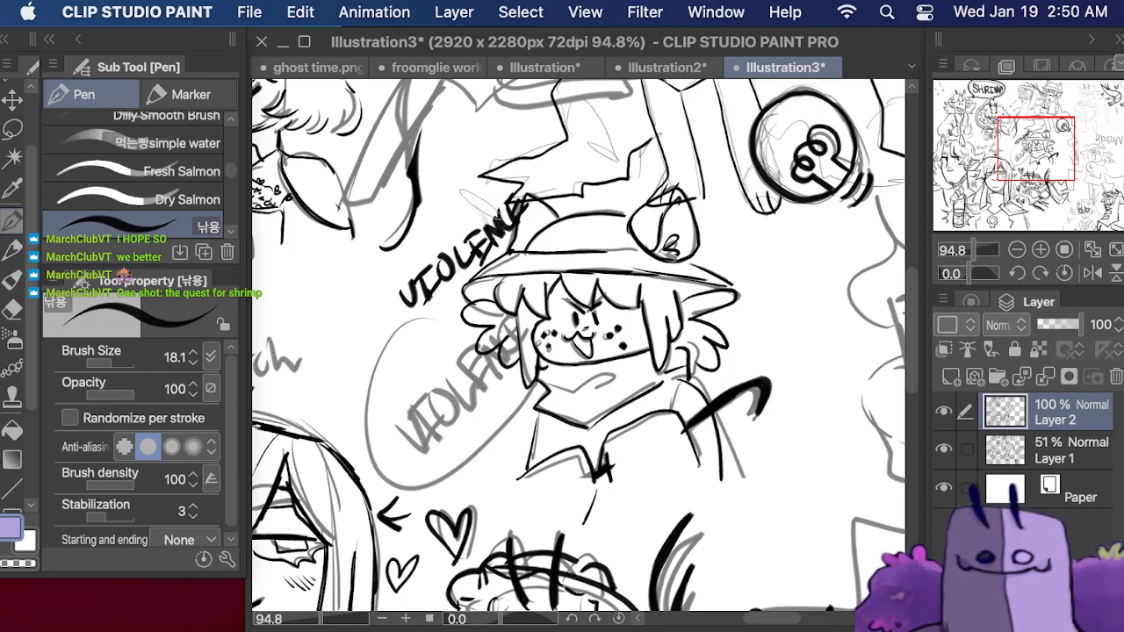
mouse_move(479, 343)
mouse_down()
mouse_move(422, 308)
mouse_move(360, 307)
mouse_move(413, 224)
mouse_move(527, 176)
mouse_move(524, 184)
mouse_up()
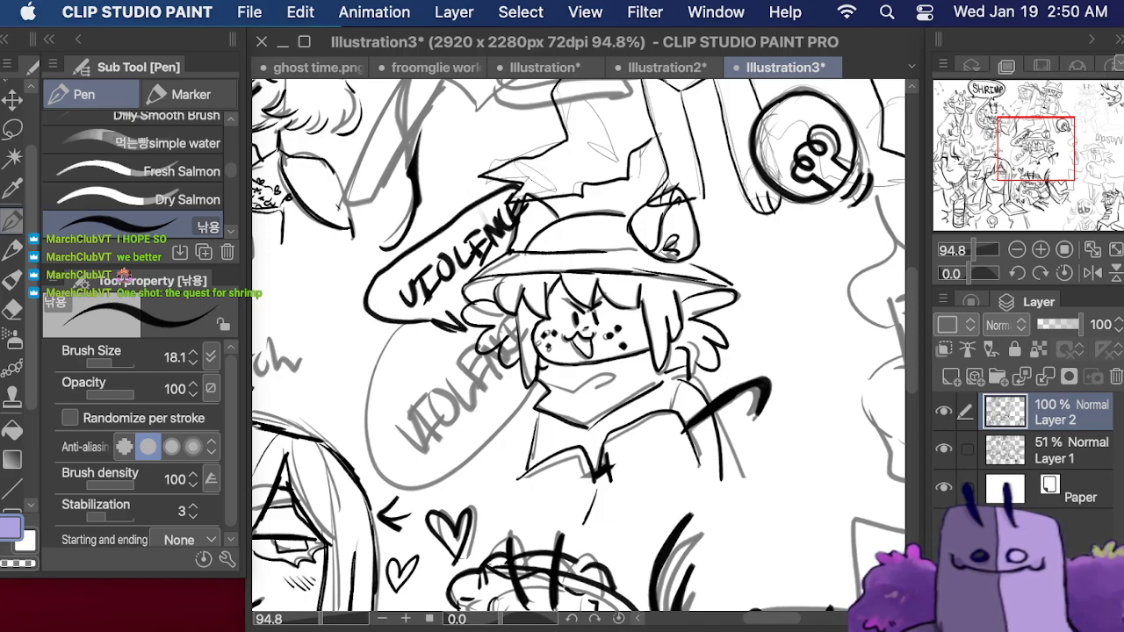
- Ink the jaw and neck of the feathered, masked character at the page's lower edge, undoing the first jaw stroke
mouse_move(667, 491)
mouse_down()
mouse_move(420, 135)
mouse_move(602, 485)
mouse_move(307, 553)
mouse_move(590, 398)
mouse_move(447, 191)
mouse_up()
mouse_move(395, 491)
mouse_down()
mouse_move(691, 398)
mouse_move(783, 148)
mouse_up()
scroll(580, 264, right, 5)
scroll(580, 263, up, 3)
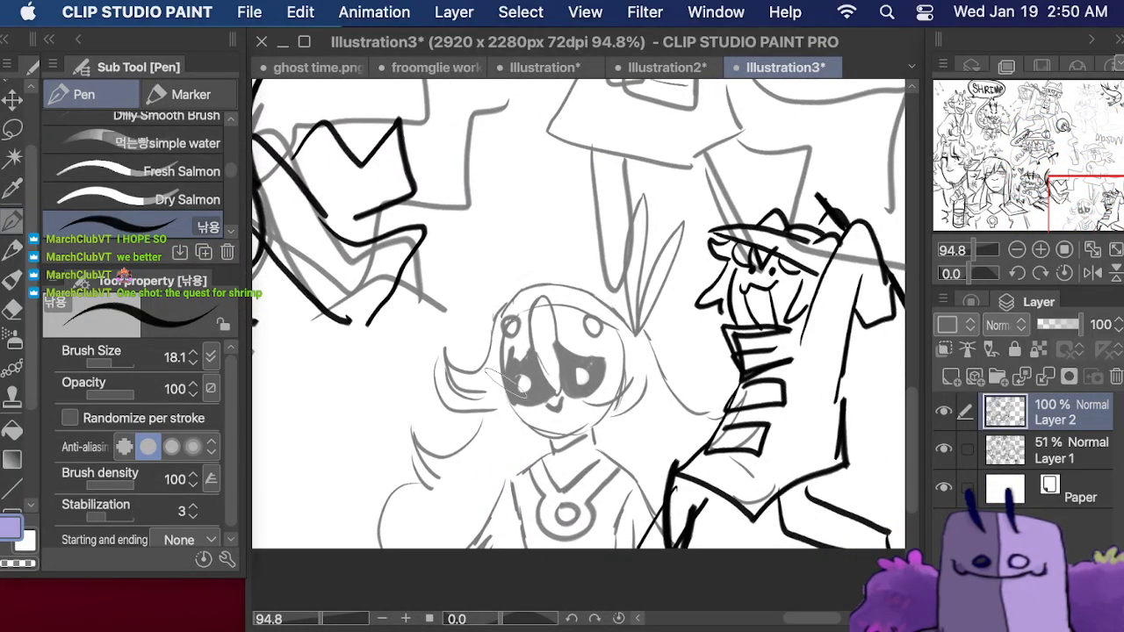
drag(504, 378, 539, 430)
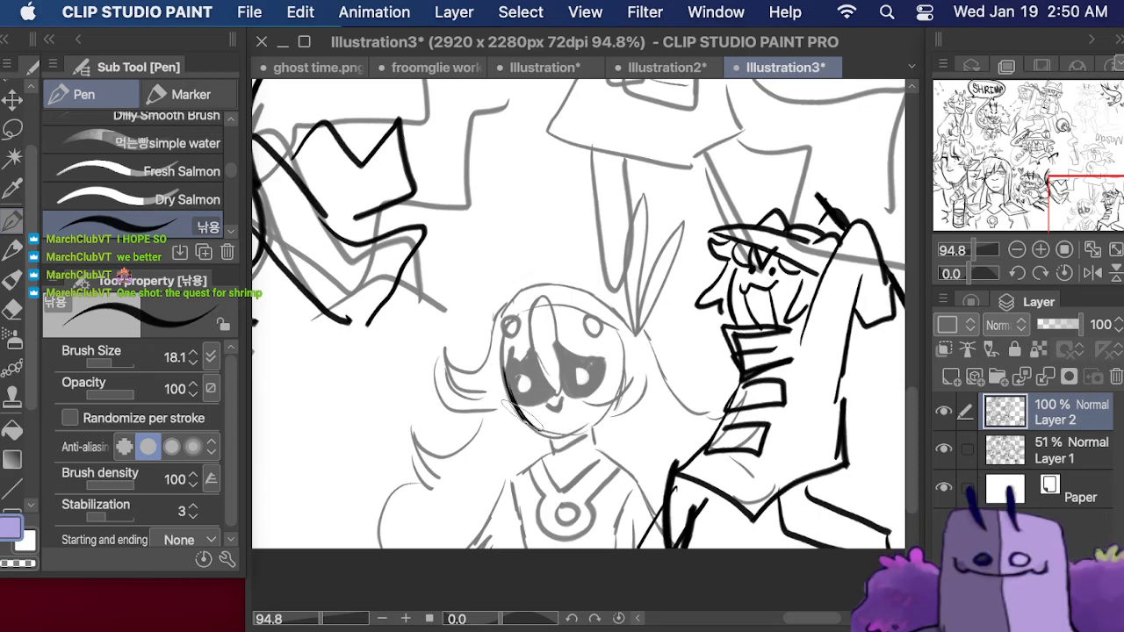
key(super+z)
mouse_move(506, 387)
mouse_down()
mouse_move(553, 435)
mouse_move(594, 419)
mouse_up()
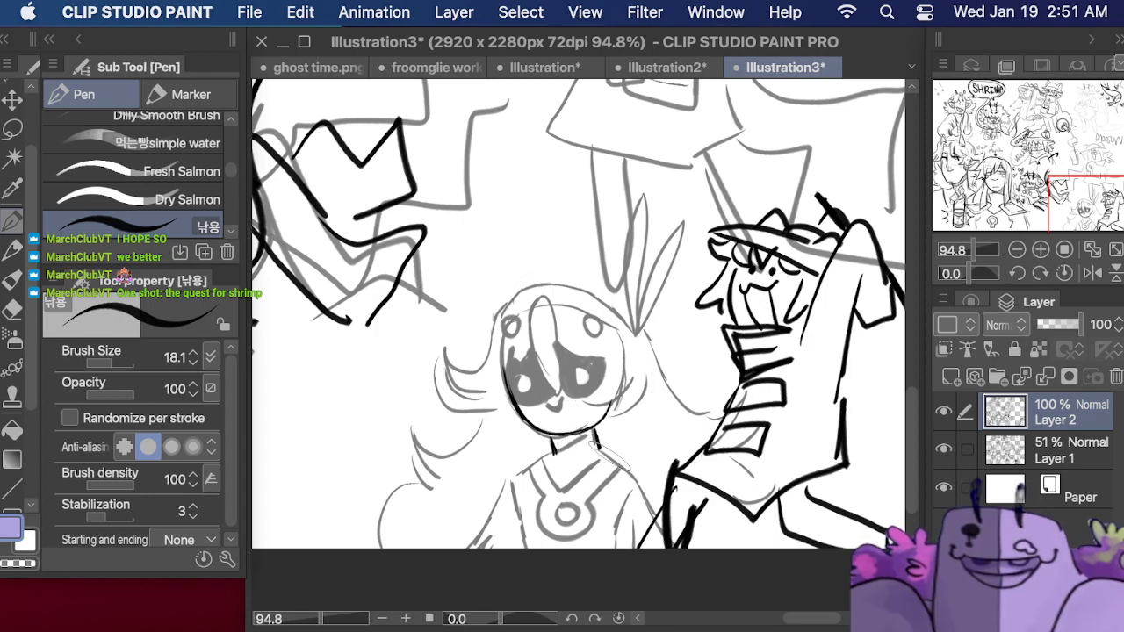
- Ink the masked character's shoulders and arms, the V-shaped collar and the round pendant
drag(615, 464, 667, 531)
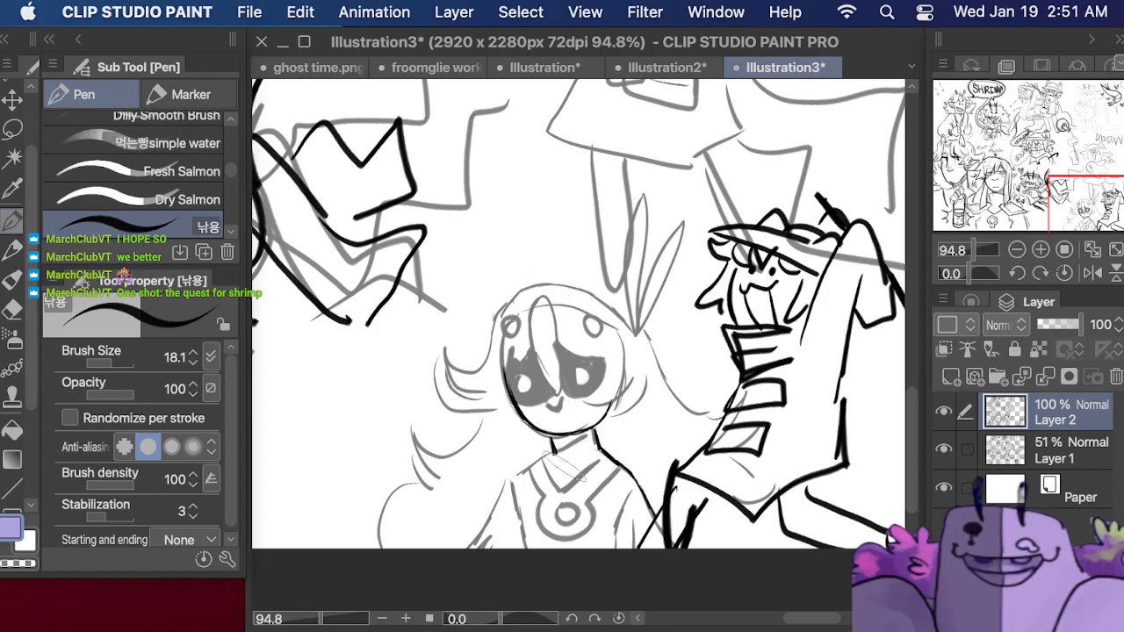
mouse_move(537, 465)
mouse_down()
mouse_move(513, 482)
mouse_move(476, 551)
mouse_up()
drag(513, 485, 525, 545)
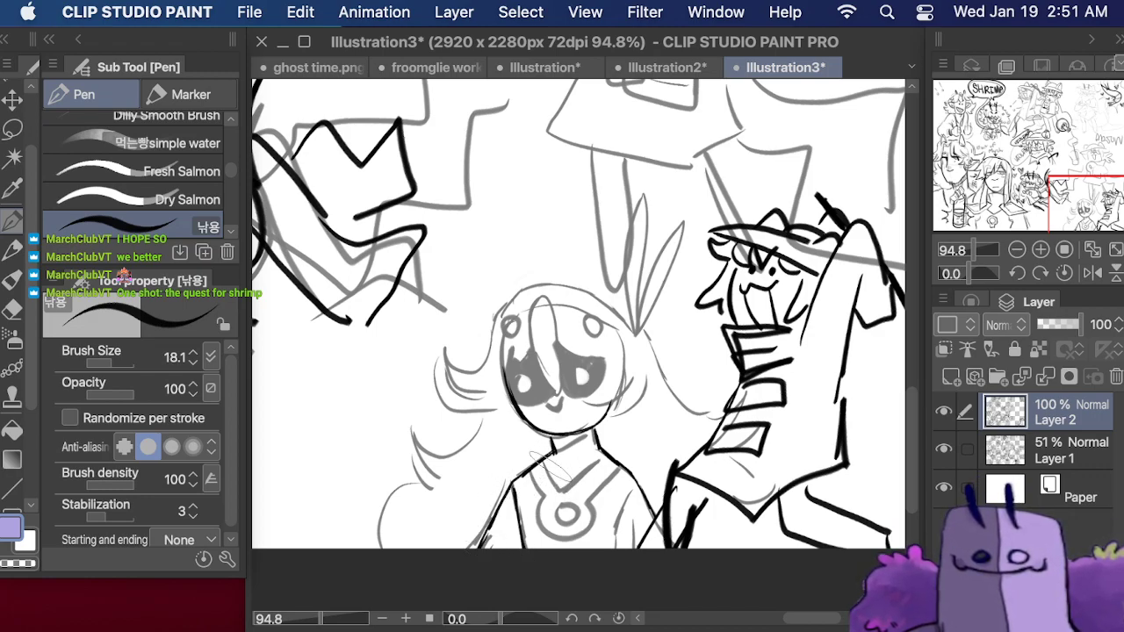
mouse_move(542, 460)
mouse_down()
mouse_move(562, 490)
mouse_move(608, 453)
mouse_up()
mouse_move(521, 479)
mouse_down()
mouse_move(544, 499)
mouse_move(554, 538)
mouse_move(570, 538)
mouse_move(591, 534)
mouse_move(619, 470)
mouse_up()
mouse_move(562, 509)
mouse_down()
mouse_move(567, 526)
mouse_move(566, 506)
mouse_up()
- Ink the mask's central stripe and eye-patch edge, and the head outline with its flowing hair strands, redoing the crown strokes
mouse_move(531, 319)
mouse_down()
mouse_move(557, 405)
mouse_move(562, 359)
mouse_move(544, 297)
mouse_up()
mouse_move(563, 349)
mouse_down()
mouse_move(607, 354)
mouse_move(573, 332)
mouse_move(610, 350)
mouse_move(608, 379)
mouse_move(591, 396)
mouse_move(618, 404)
mouse_up()
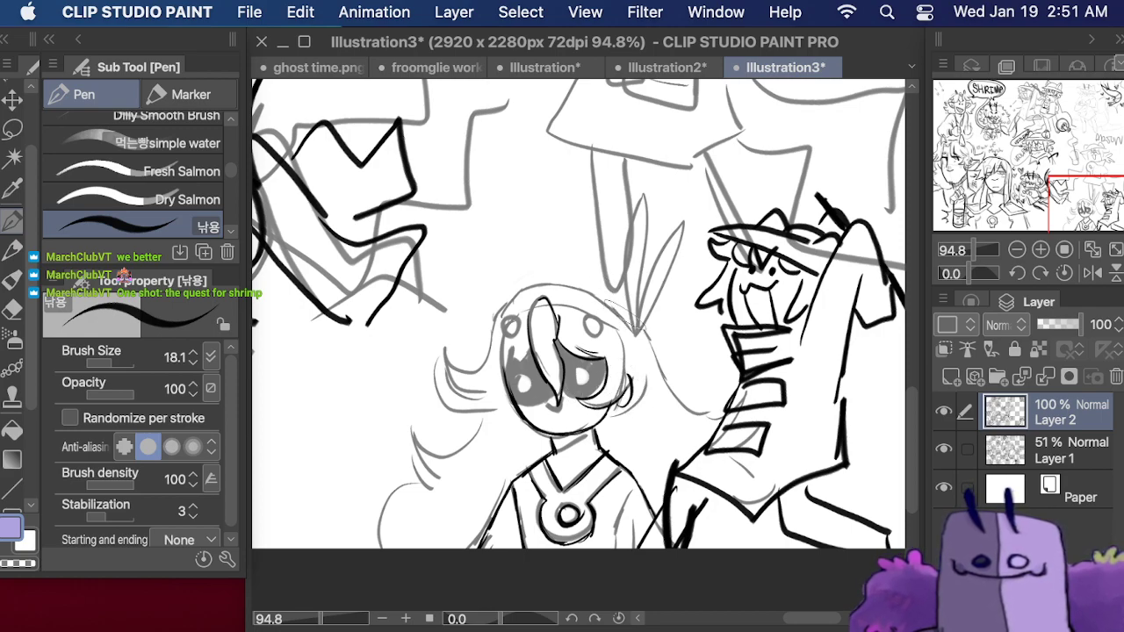
mouse_move(600, 301)
mouse_down()
mouse_move(716, 429)
mouse_move(629, 318)
mouse_move(538, 282)
mouse_move(509, 297)
mouse_move(599, 300)
mouse_move(622, 319)
mouse_up()
drag(541, 271, 579, 296)
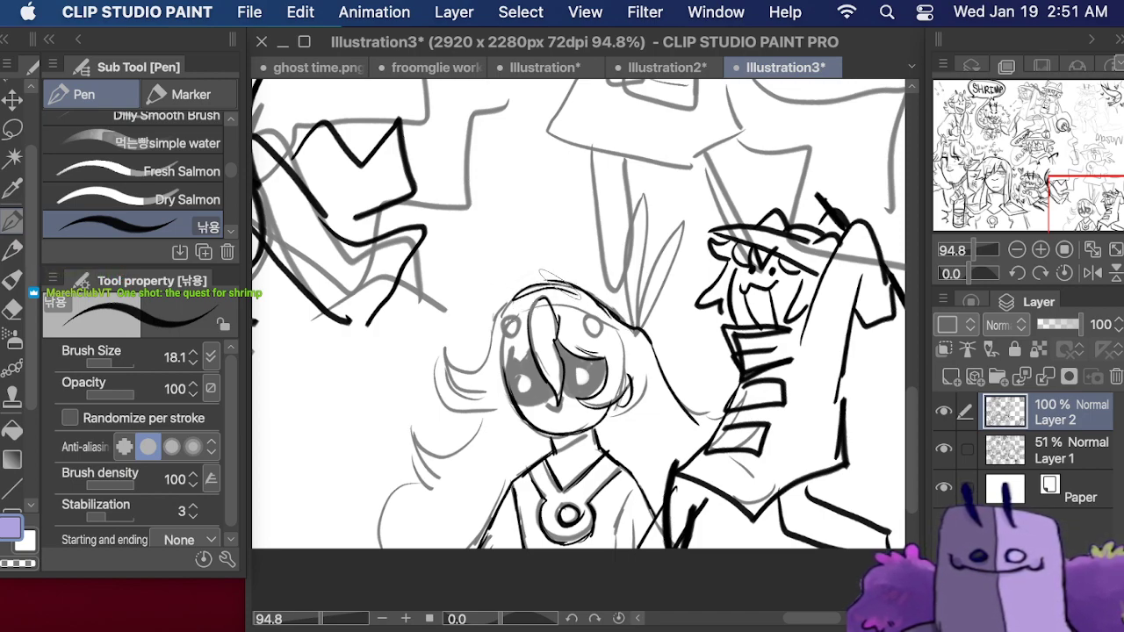
key(super+z)
key(super+z)
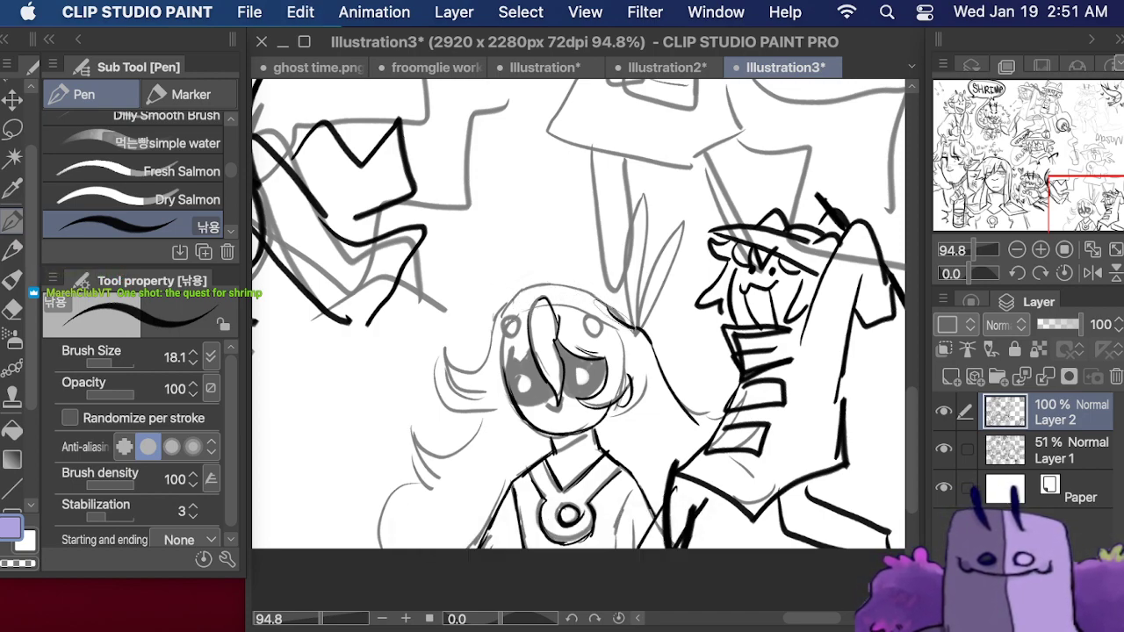
mouse_move(609, 308)
mouse_down()
mouse_move(555, 273)
mouse_move(564, 283)
mouse_move(524, 288)
mouse_move(489, 312)
mouse_move(524, 292)
mouse_move(520, 284)
mouse_move(503, 297)
mouse_move(493, 341)
mouse_up()
mouse_move(517, 293)
mouse_down()
mouse_move(443, 373)
mouse_move(489, 375)
mouse_move(482, 413)
mouse_move(468, 419)
mouse_move(483, 422)
mouse_move(472, 442)
mouse_move(490, 422)
mouse_move(438, 449)
mouse_move(417, 424)
mouse_move(448, 481)
mouse_move(407, 449)
mouse_move(457, 477)
mouse_move(412, 485)
mouse_move(385, 546)
mouse_up()
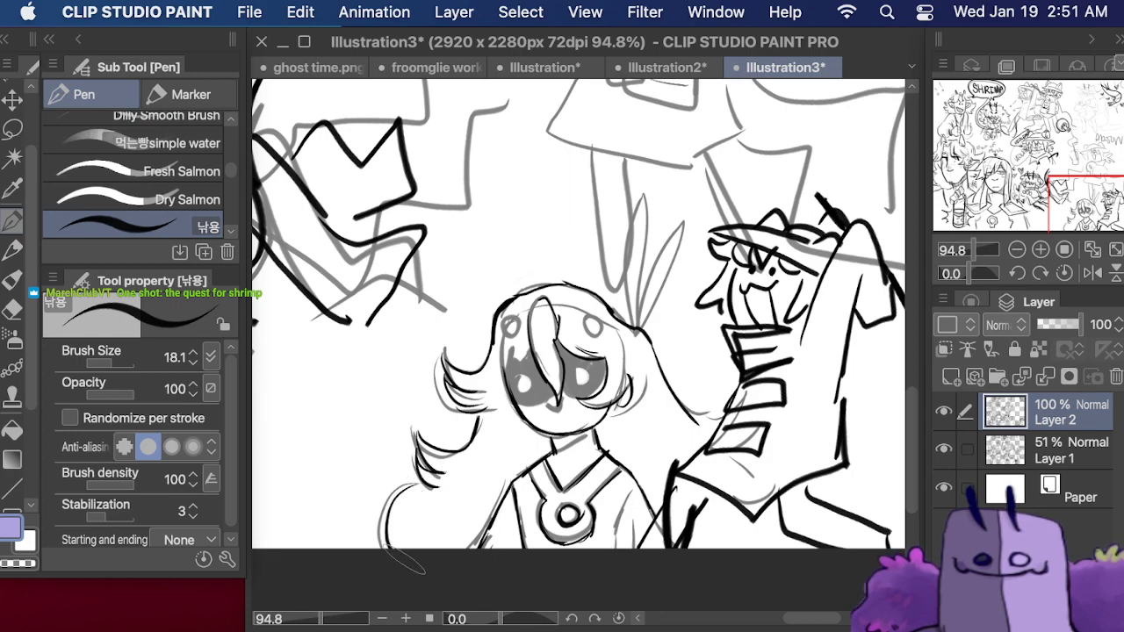
- Ink the two brow dots, the eyes and the remaining mask edges on the feathered character's face
mouse_move(571, 314)
mouse_down()
mouse_move(596, 305)
mouse_move(599, 328)
mouse_move(588, 321)
mouse_up()
drag(508, 322, 513, 330)
mouse_move(507, 375)
mouse_down()
mouse_move(534, 357)
mouse_move(517, 365)
mouse_move(522, 341)
mouse_move(527, 387)
mouse_move(519, 382)
mouse_move(565, 366)
mouse_move(587, 381)
mouse_move(509, 394)
mouse_move(624, 378)
mouse_up()
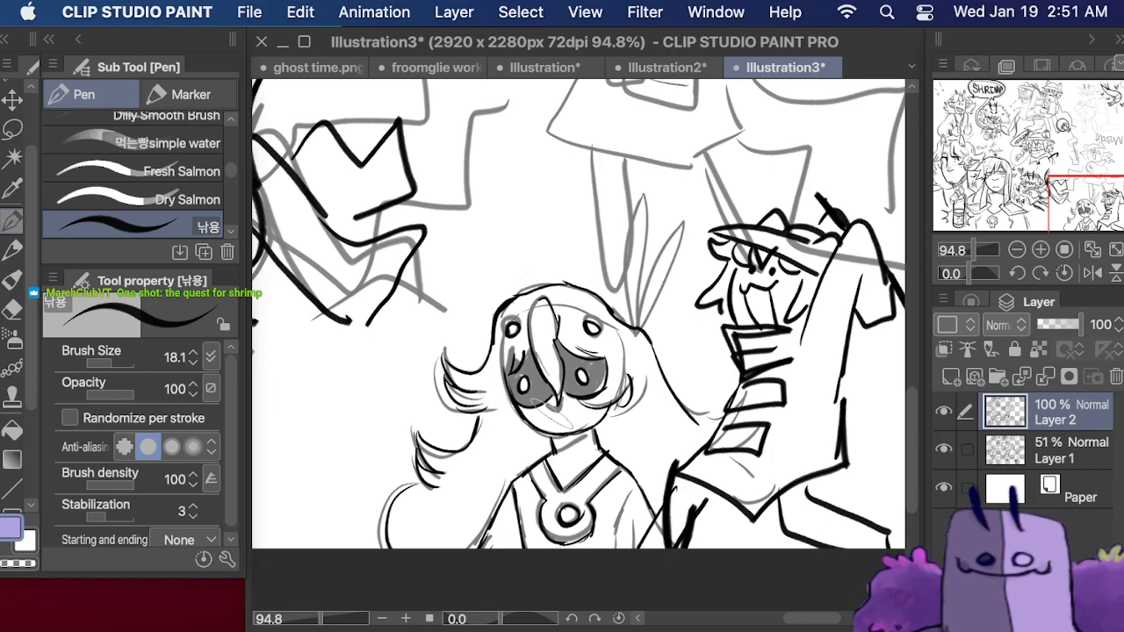
- Ink the small mouth, replacing the first attempt, and outline the two feathers on the head
drag(549, 412, 571, 412)
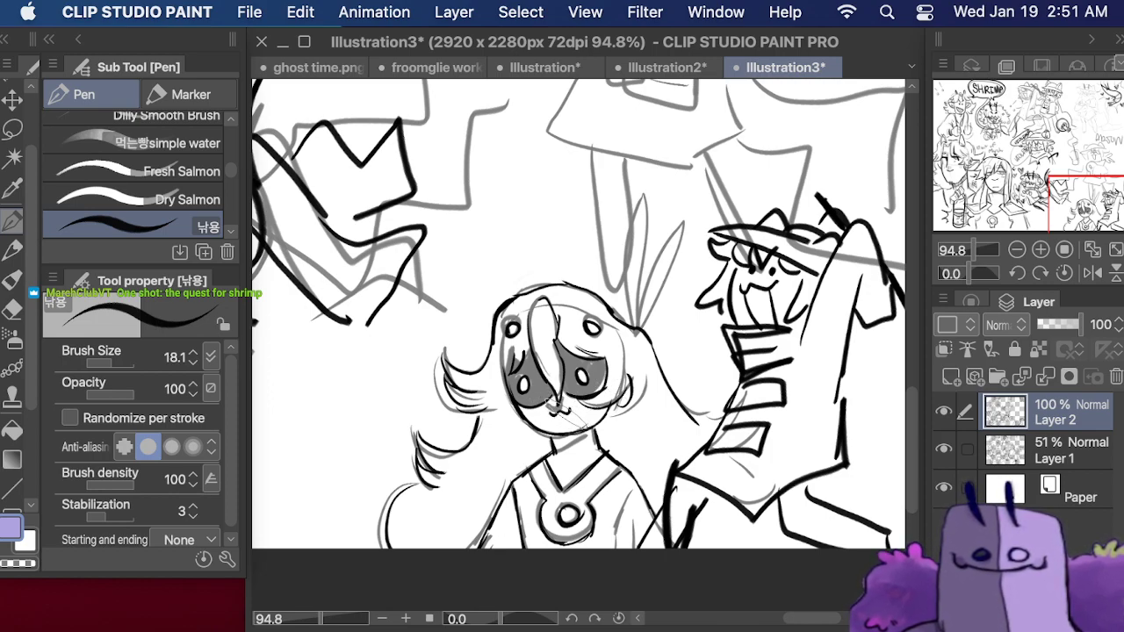
key(super+z)
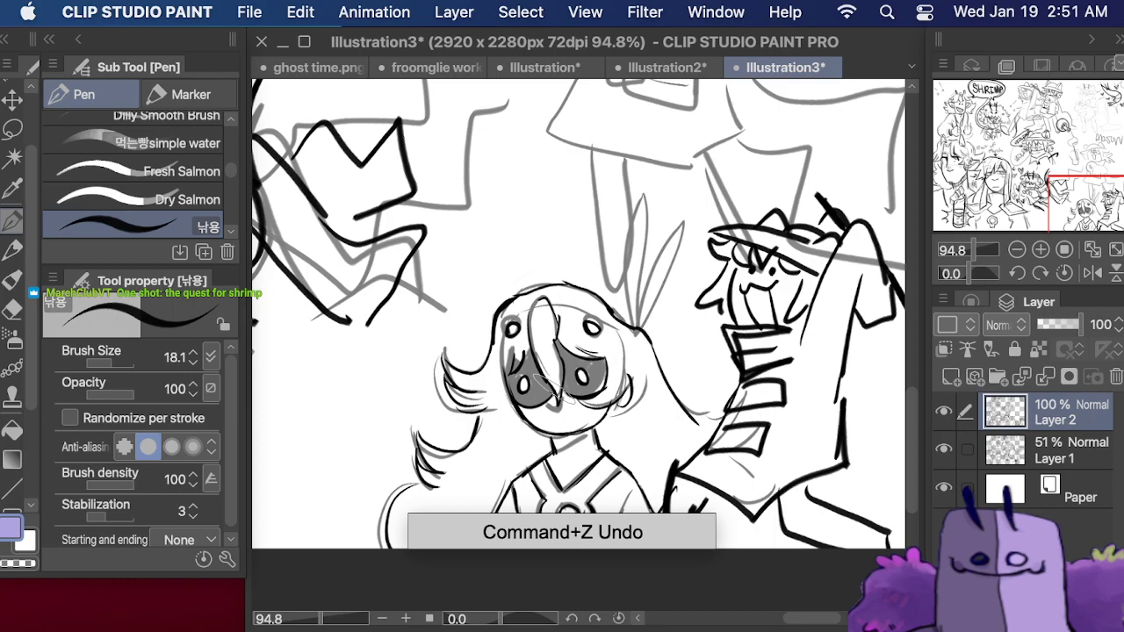
drag(549, 408, 578, 423)
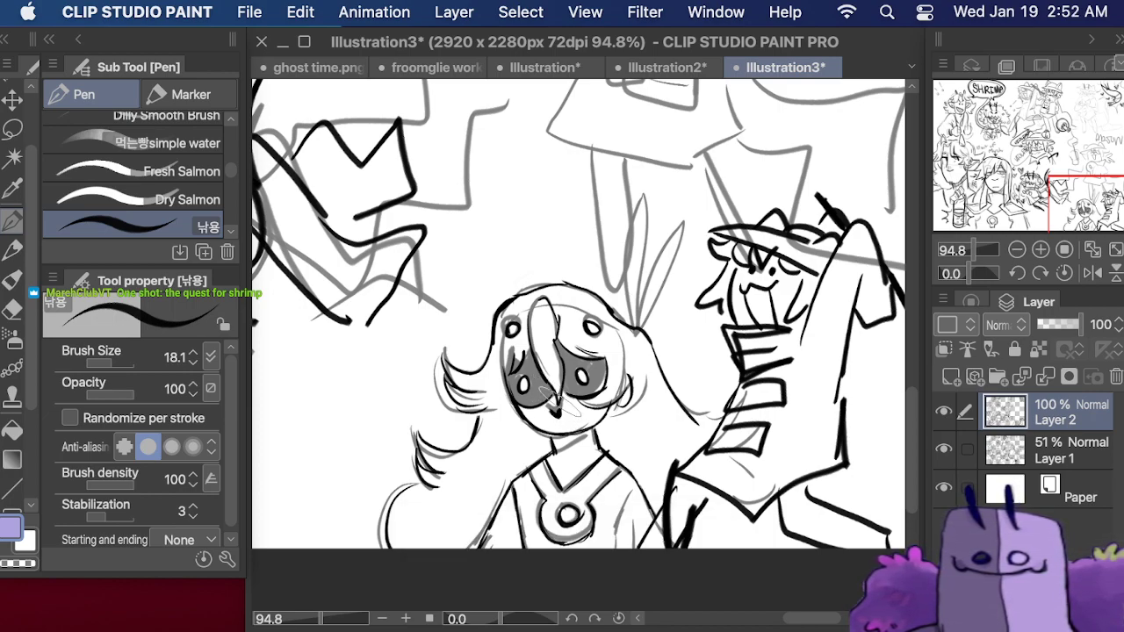
mouse_move(632, 323)
mouse_down()
mouse_move(626, 288)
mouse_move(632, 313)
mouse_move(638, 202)
mouse_move(648, 222)
mouse_move(642, 332)
mouse_move(687, 223)
mouse_move(645, 307)
mouse_up()
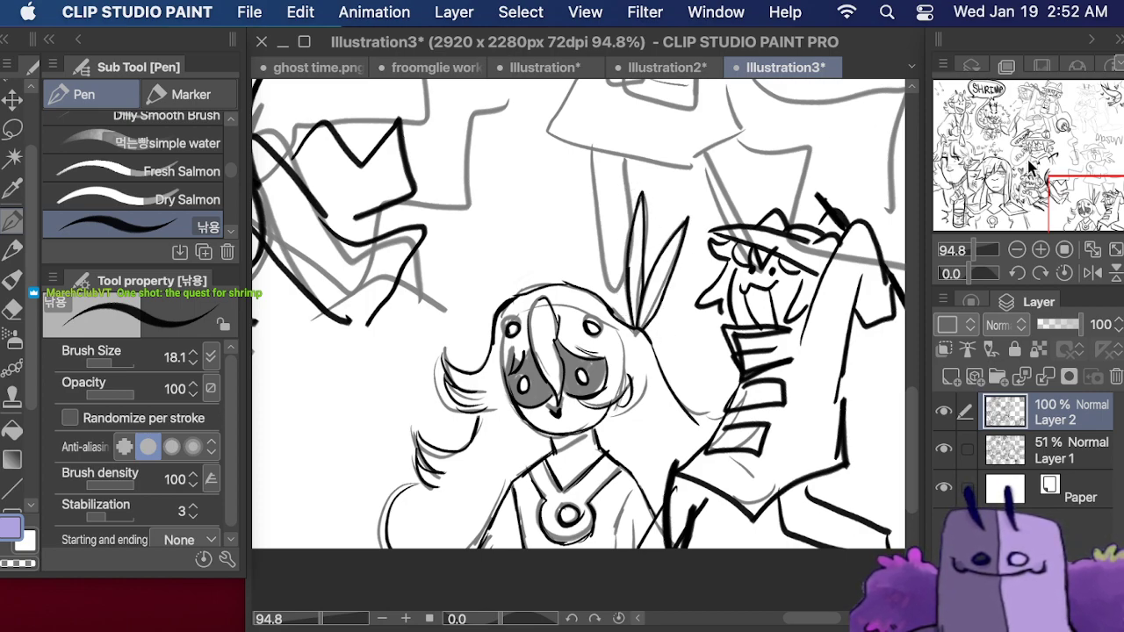
- Lasso the uninked characters in the page's right half, copy and paste that area of Layer 2, deselect, and reactivate Layer 2
mouse_move(1064, 197)
mouse_down()
mouse_move(1051, 159)
mouse_move(1052, 129)
mouse_move(1069, 113)
mouse_move(1060, 99)
mouse_move(1052, 134)
mouse_move(1073, 153)
mouse_move(1052, 137)
mouse_move(1050, 148)
mouse_up()
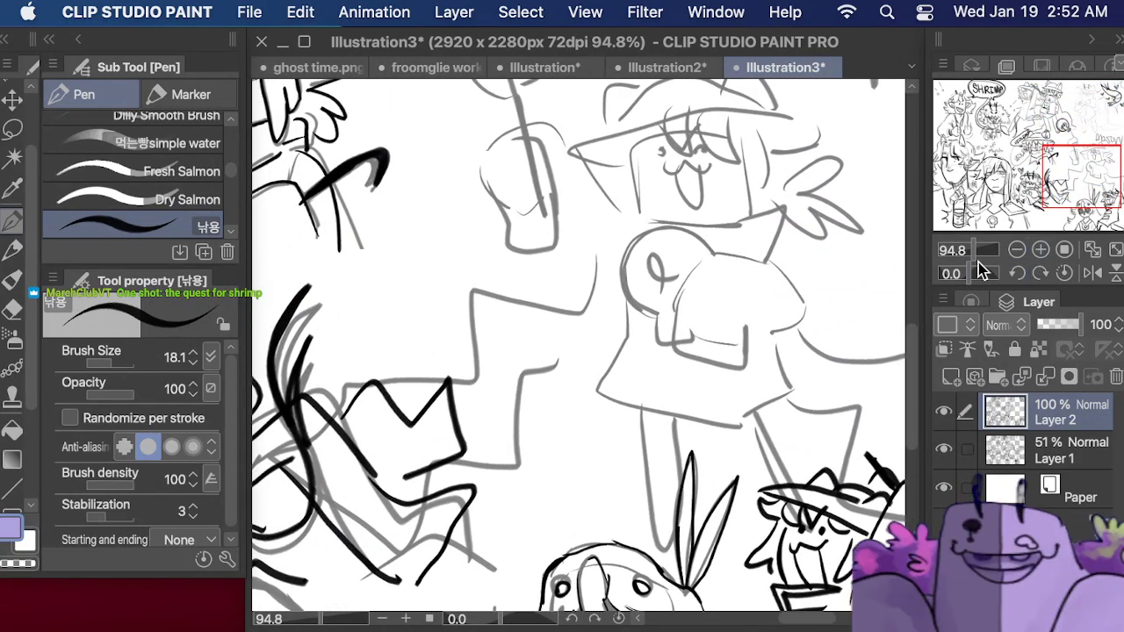
drag(974, 251, 967, 250)
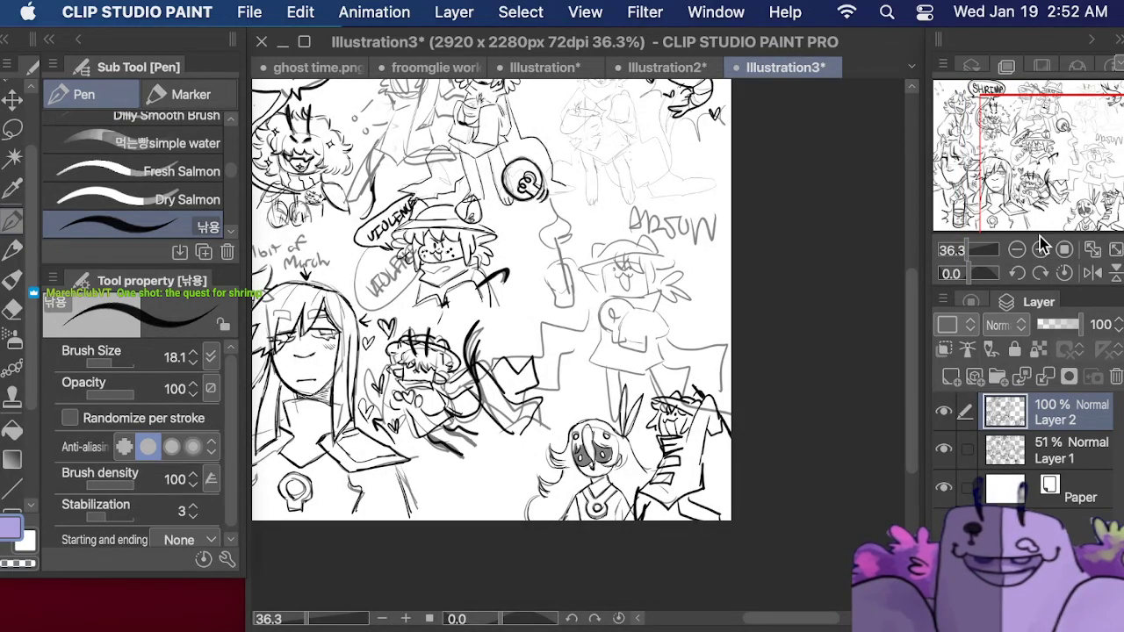
key(m)
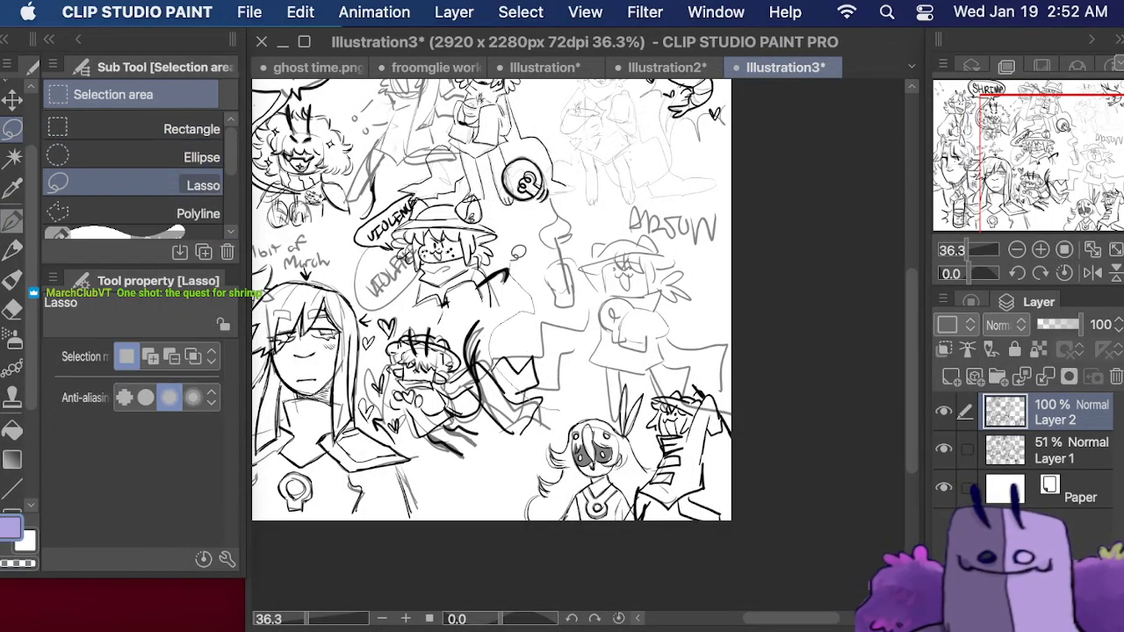
scroll(540, 79, up, 3)
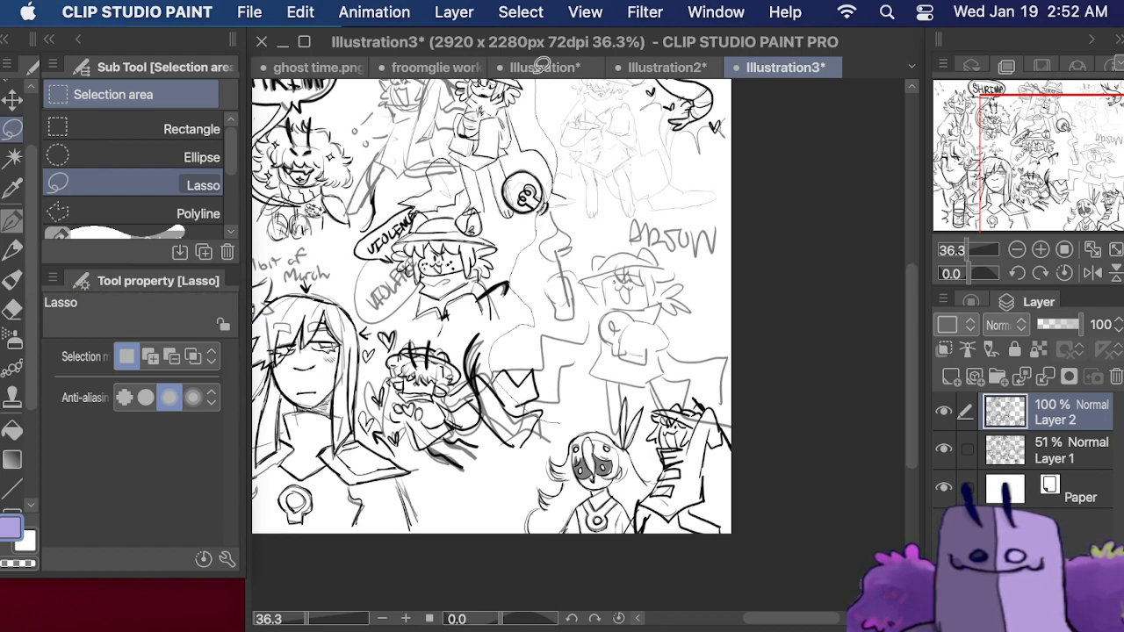
scroll(540, 62, up, 2)
mouse_move(538, 80)
mouse_down()
mouse_move(574, 79)
mouse_move(639, 119)
mouse_move(682, 210)
mouse_move(753, 239)
mouse_move(789, 317)
mouse_move(781, 427)
mouse_move(759, 487)
mouse_move(740, 501)
mouse_move(707, 482)
mouse_move(654, 479)
mouse_move(634, 497)
mouse_move(553, 488)
mouse_up()
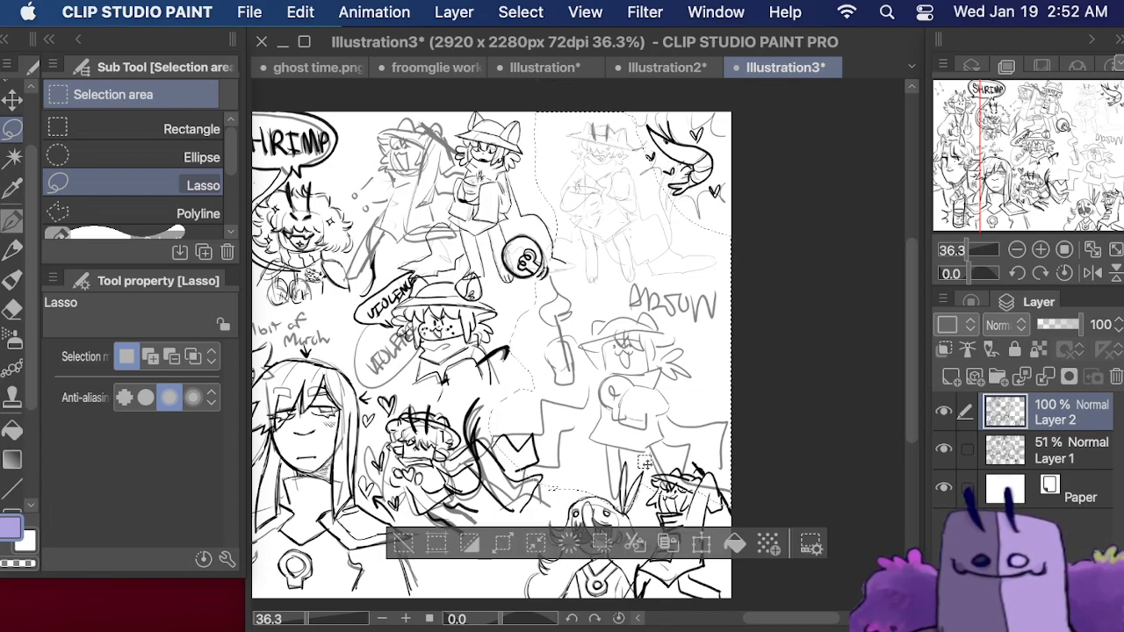
click(670, 543)
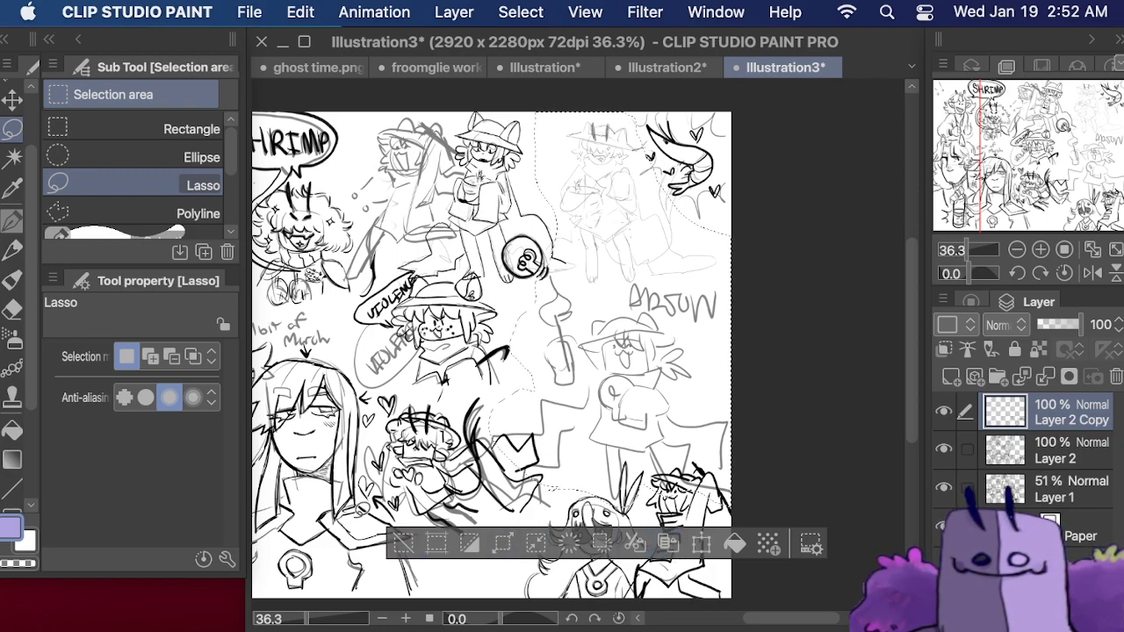
click(401, 544)
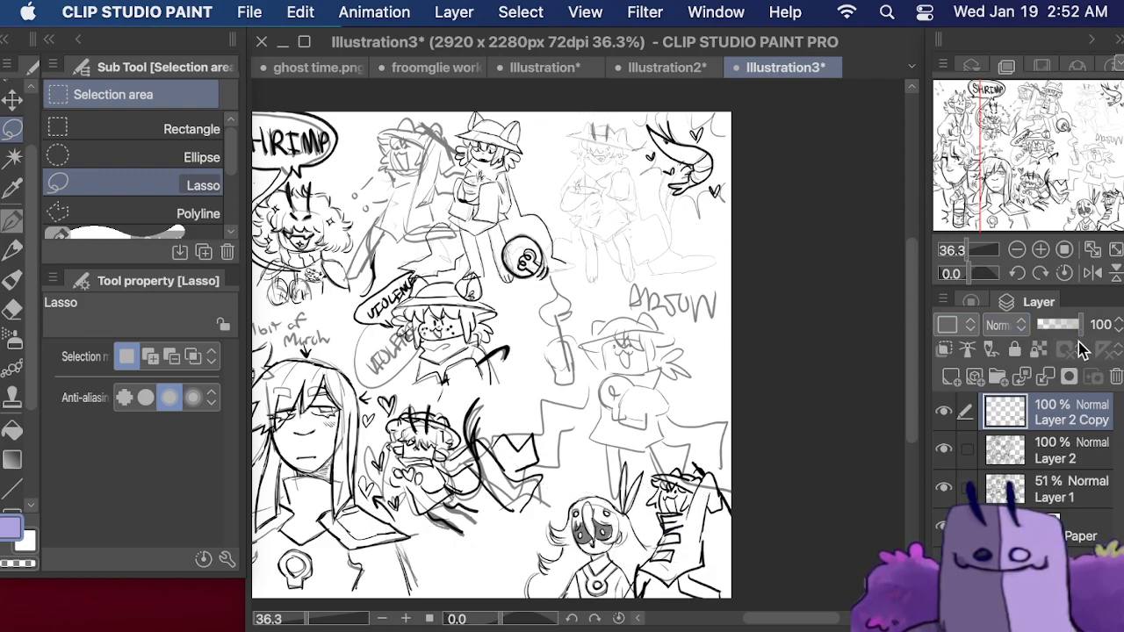
click(1014, 457)
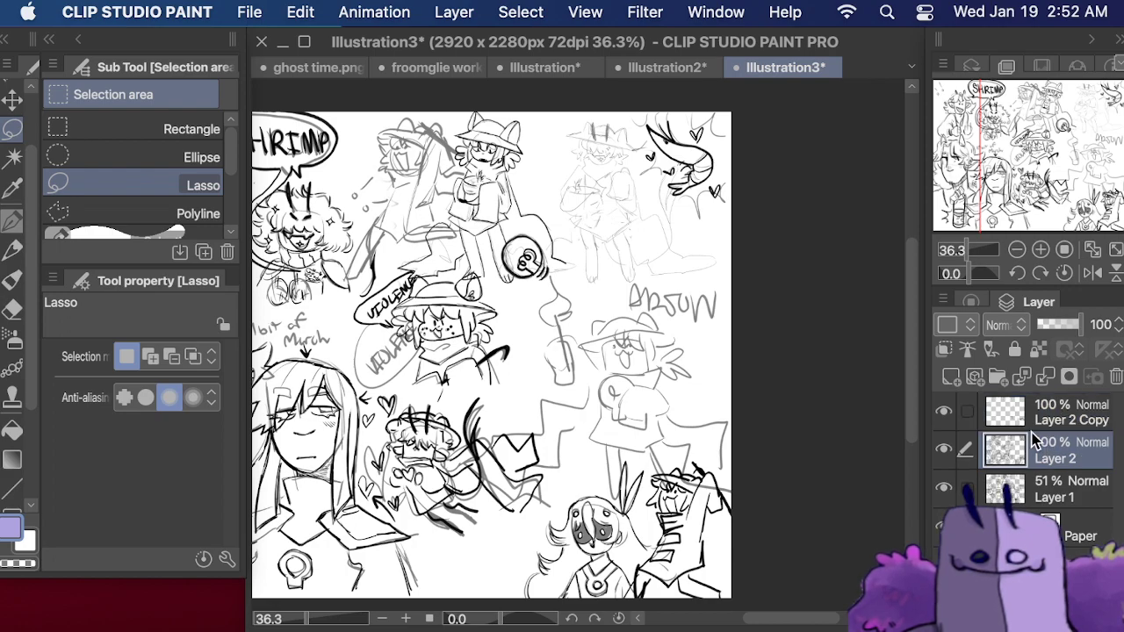
- Discard Layer 2 Copy and step back through the edit history to restore the lasso selection around the right-hand sketches
click(944, 411)
click(1049, 408)
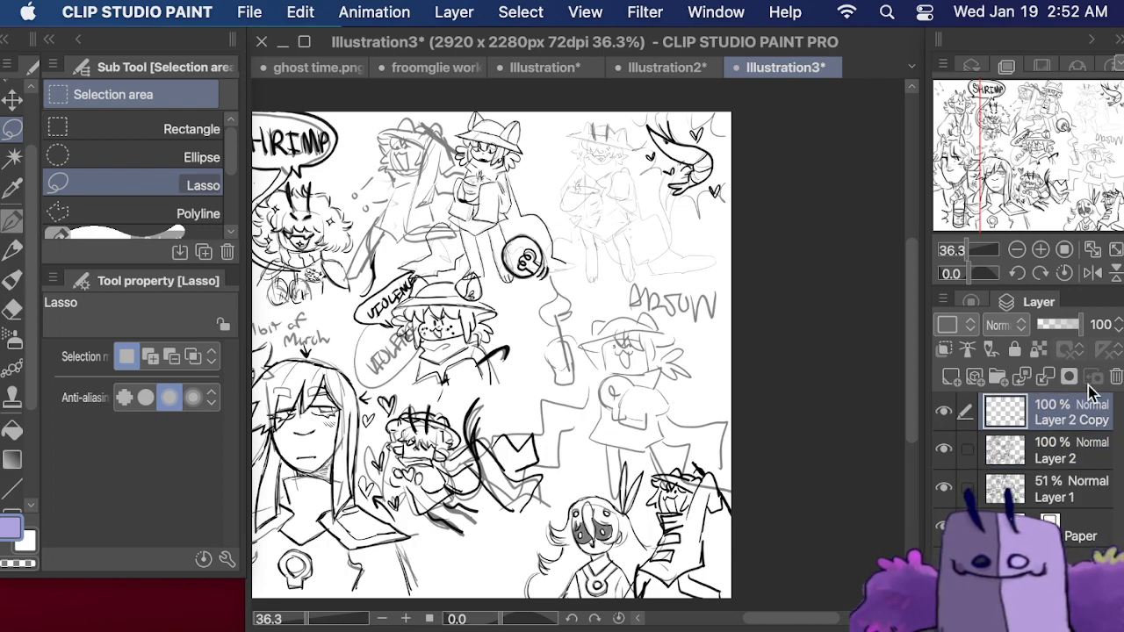
click(1115, 376)
key(super+z)
key(super+z)
key(super+z)
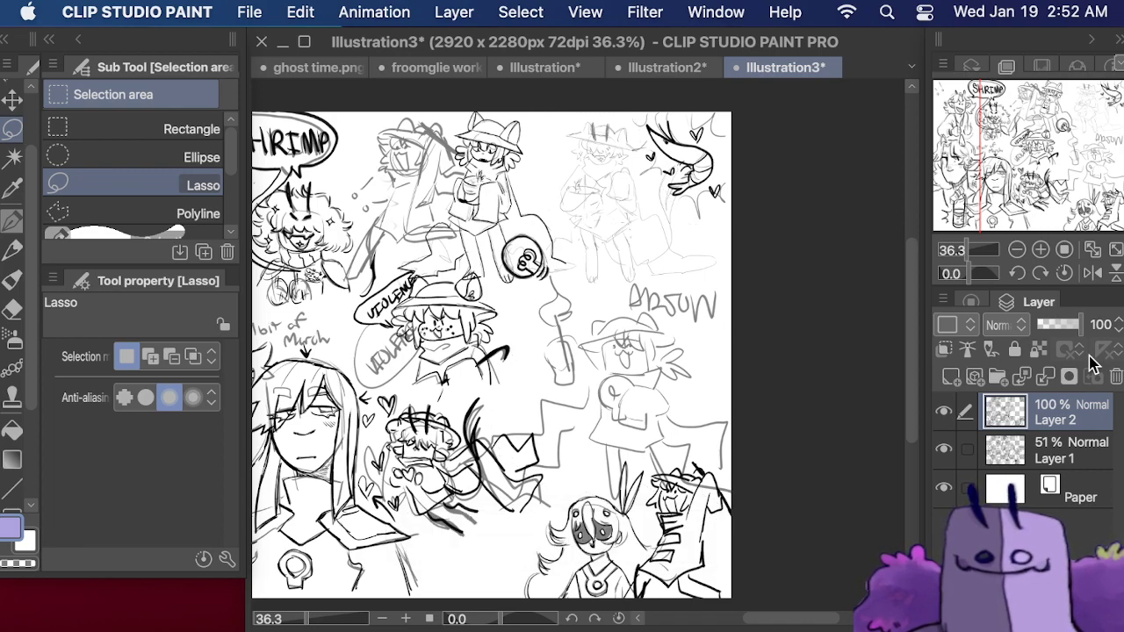
click(300, 12)
click(343, 73)
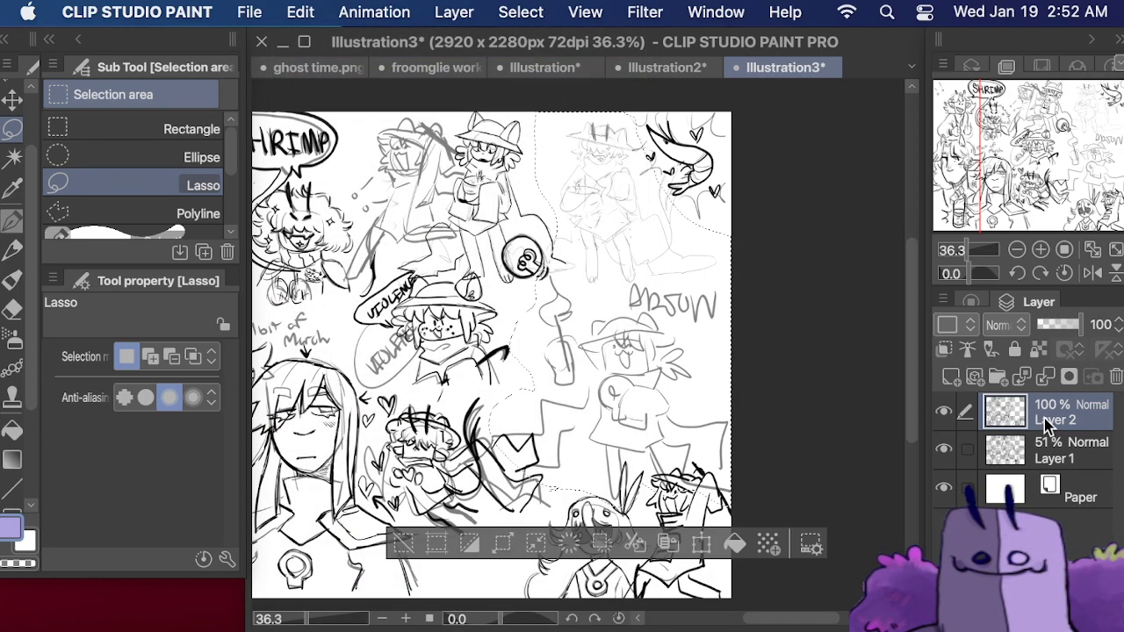
- Copy the selected part of Layer 1 onto a new layer and set the new layer's opacity to 100
click(1058, 449)
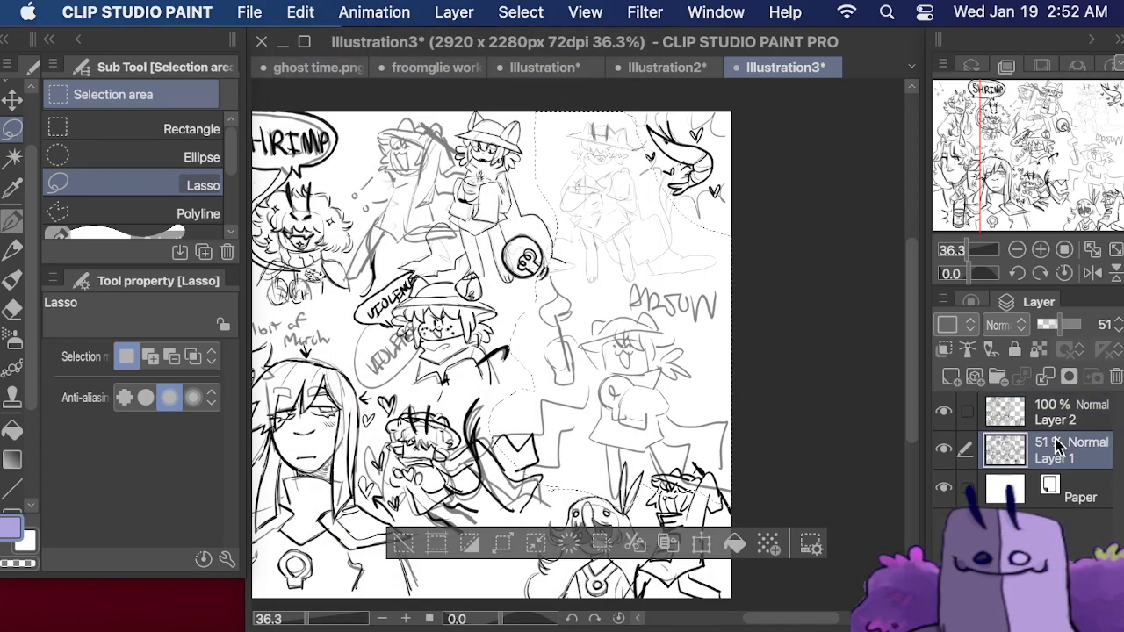
click(667, 544)
drag(1070, 323, 1094, 330)
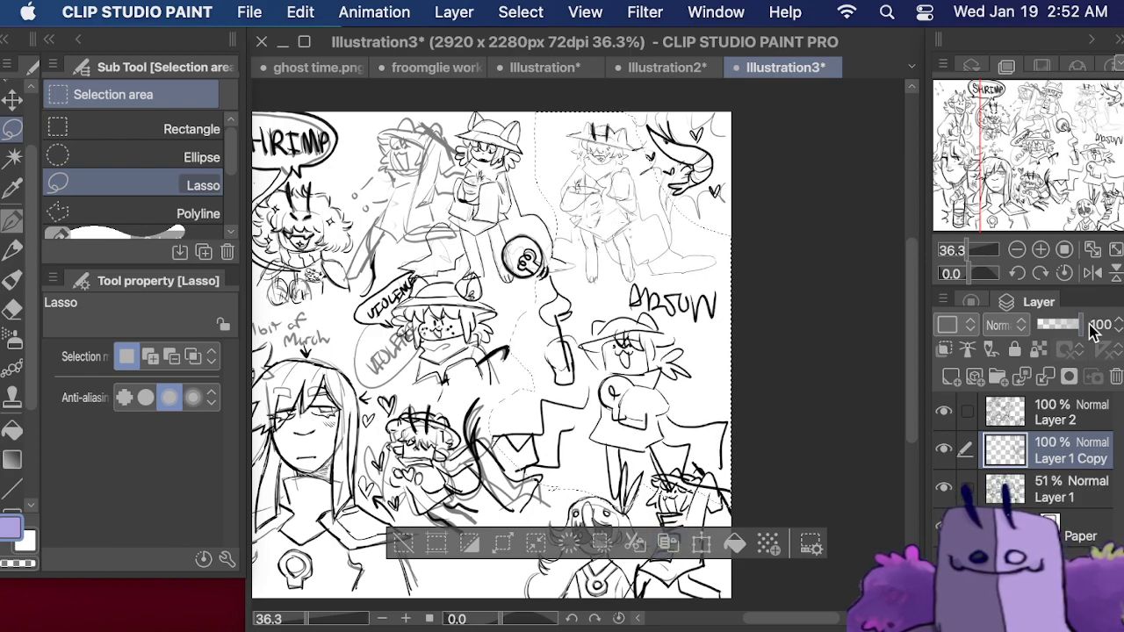
- Clear the selection and delete the original 51% opacity Layer 1
click(1060, 488)
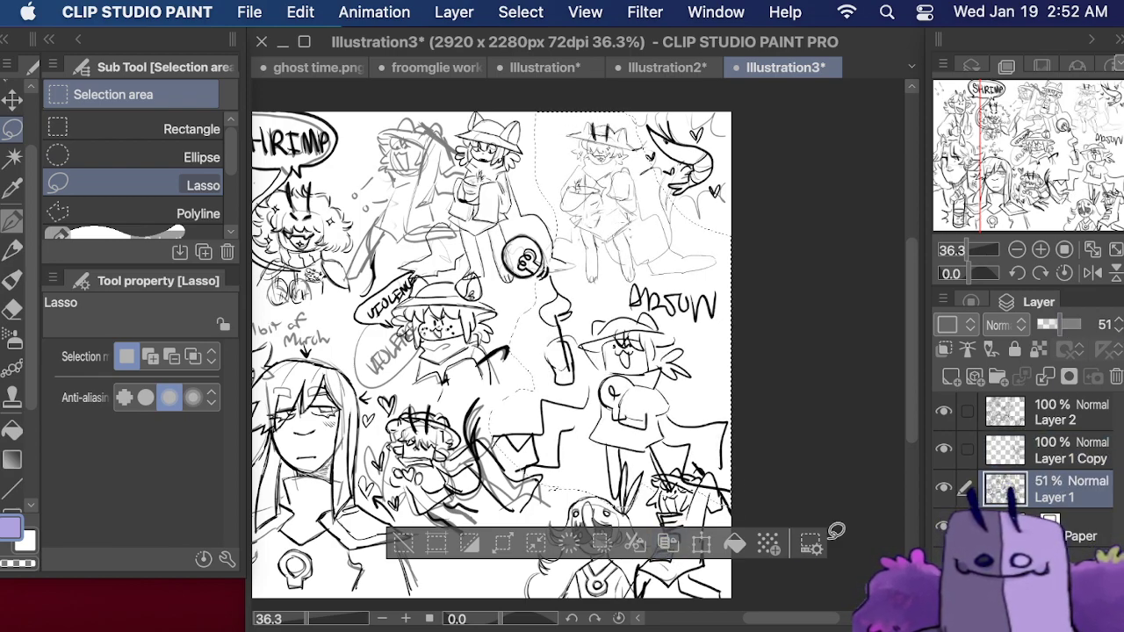
click(404, 545)
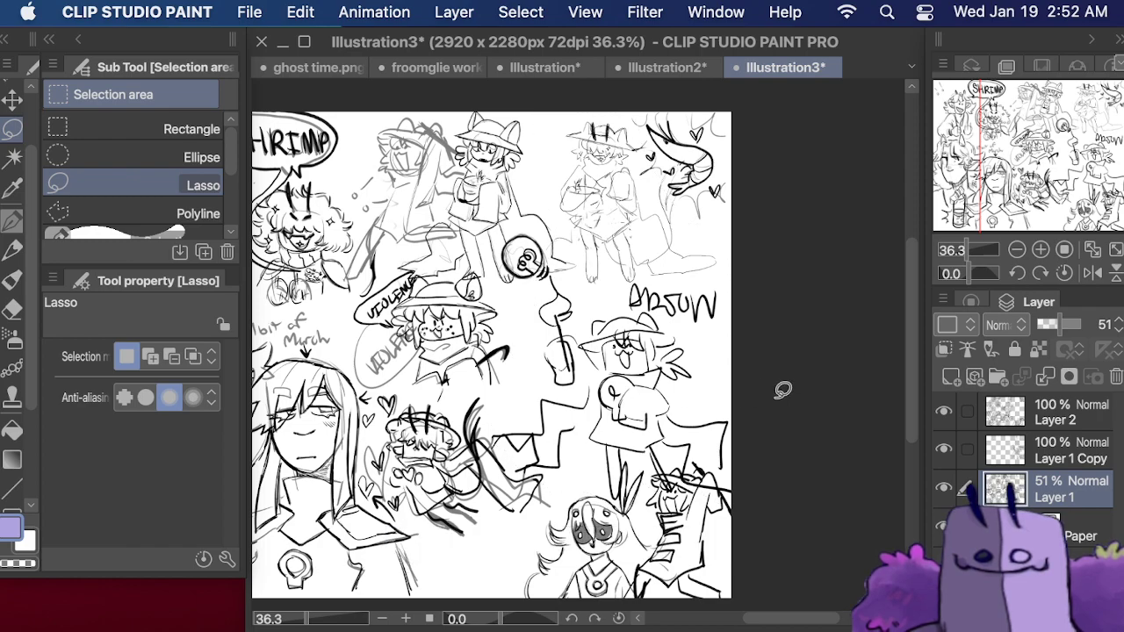
click(1116, 376)
key(super+z)
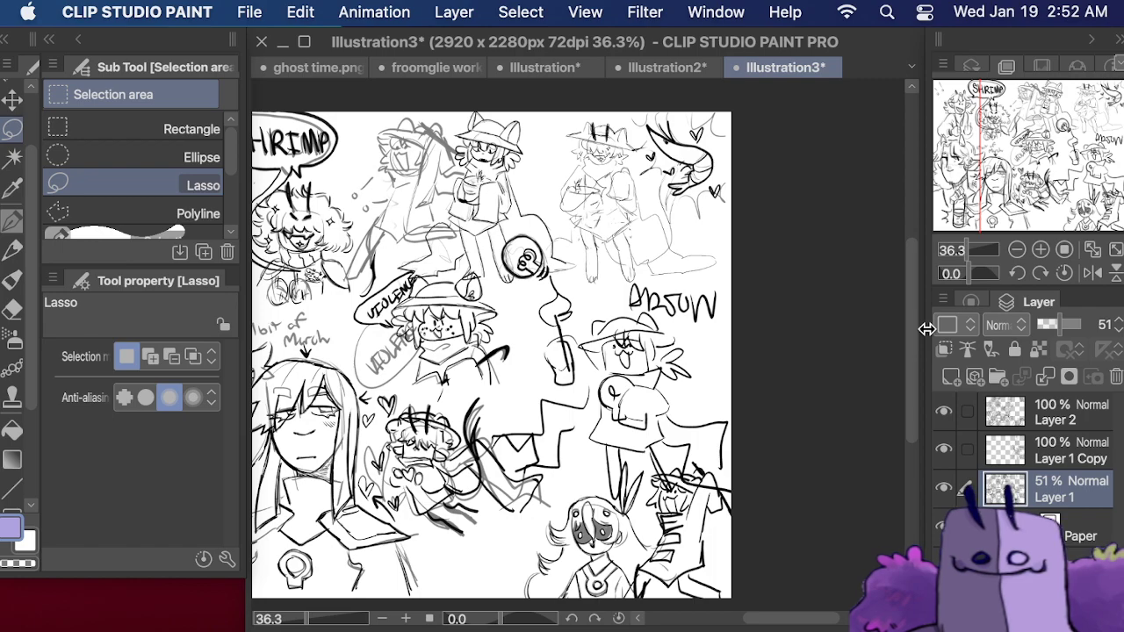
click(1116, 376)
scroll(579, 356, left, 5)
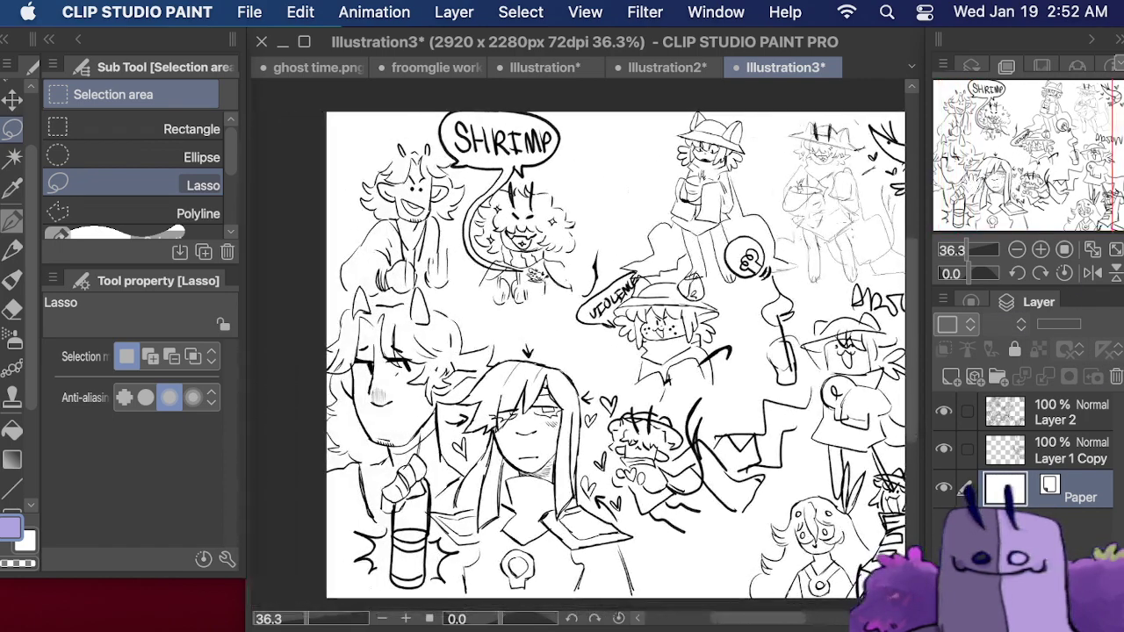
scroll(580, 356, left, 1)
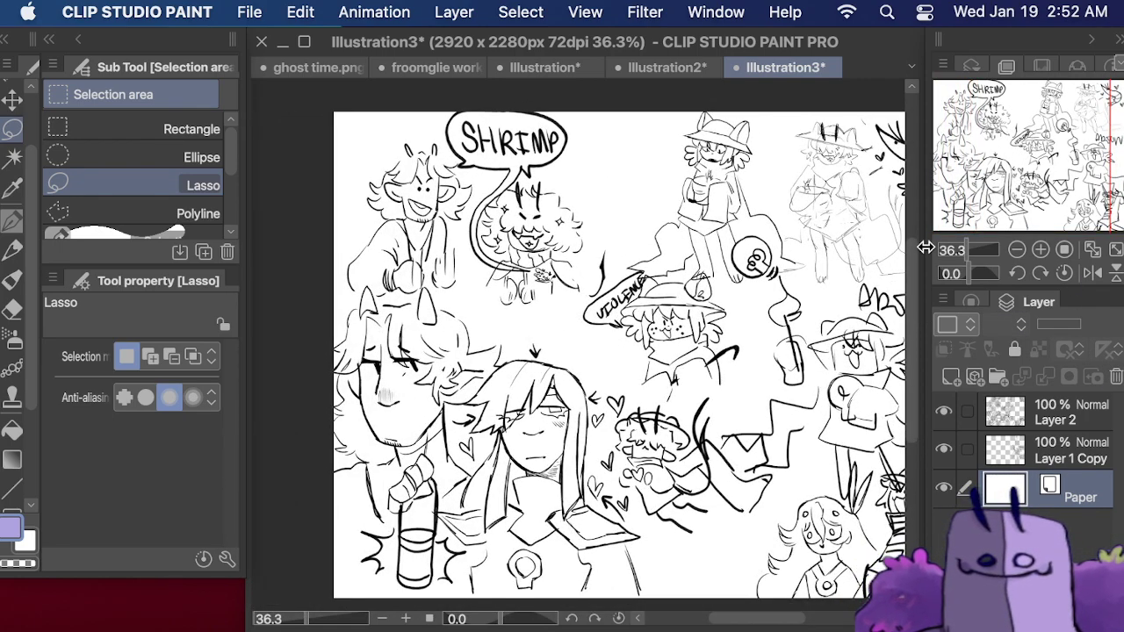
- Switch to the Pen tool and merge Layer 2 into Layer 1 Copy beneath it
click(13, 221)
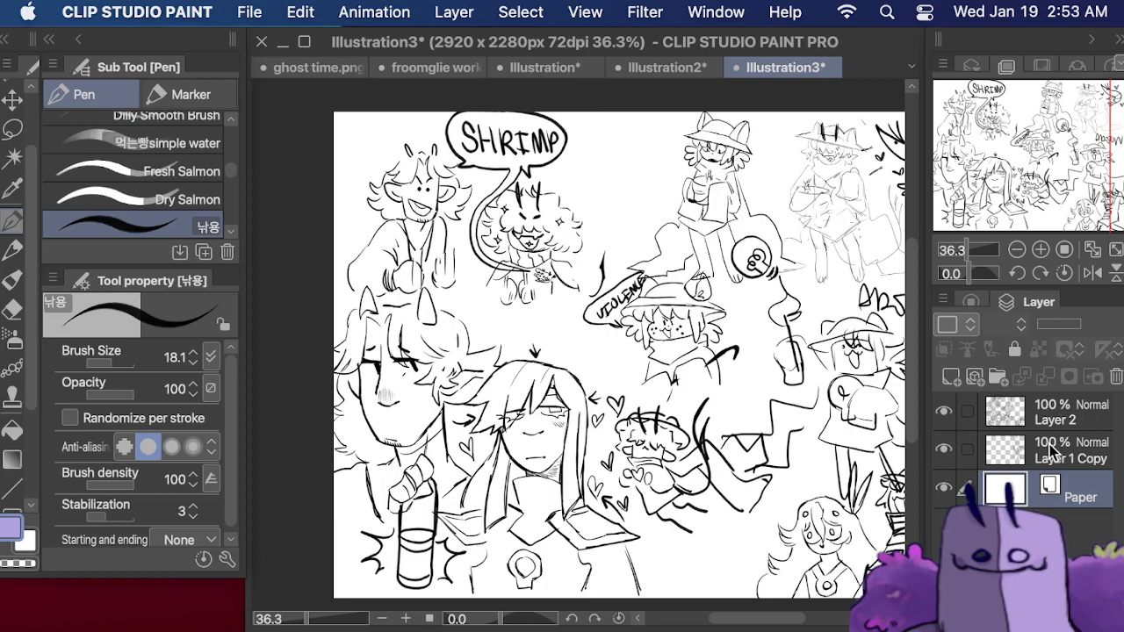
click(1057, 410)
click(1043, 374)
- Handwrite "ONESHOT PT1 QUEST 4 SHRIMP" in the canvas's upper-left corner, stacking the last word in pairs of letters
drag(1009, 155, 1009, 184)
scroll(805, 120, up, 5)
scroll(804, 119, left, 2)
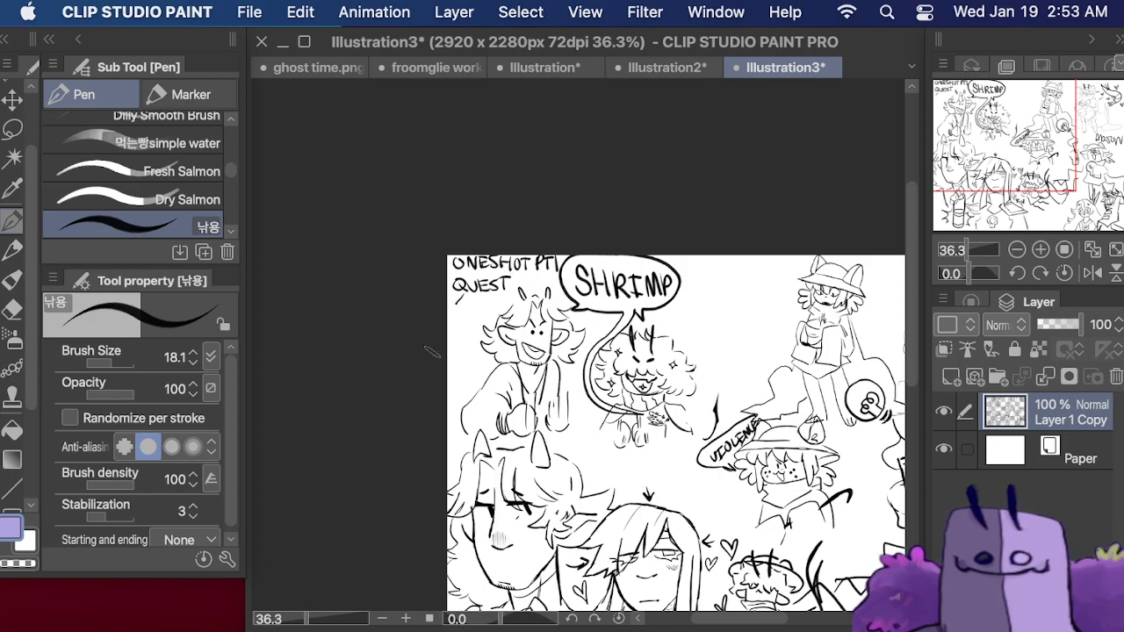
mouse_move(268, 629)
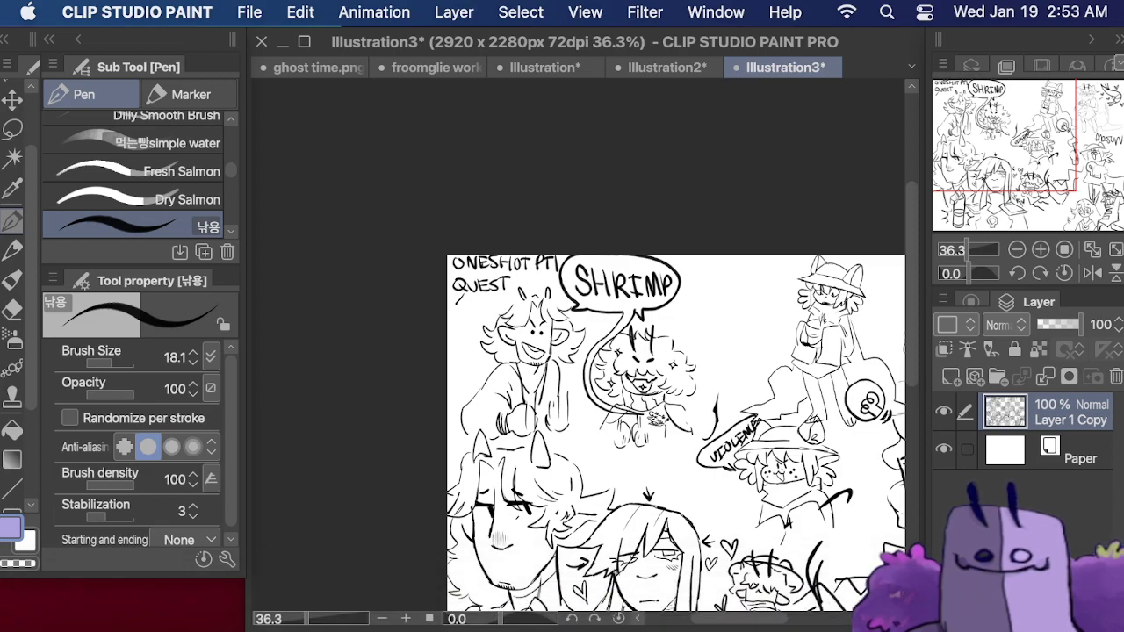
key(super+z)
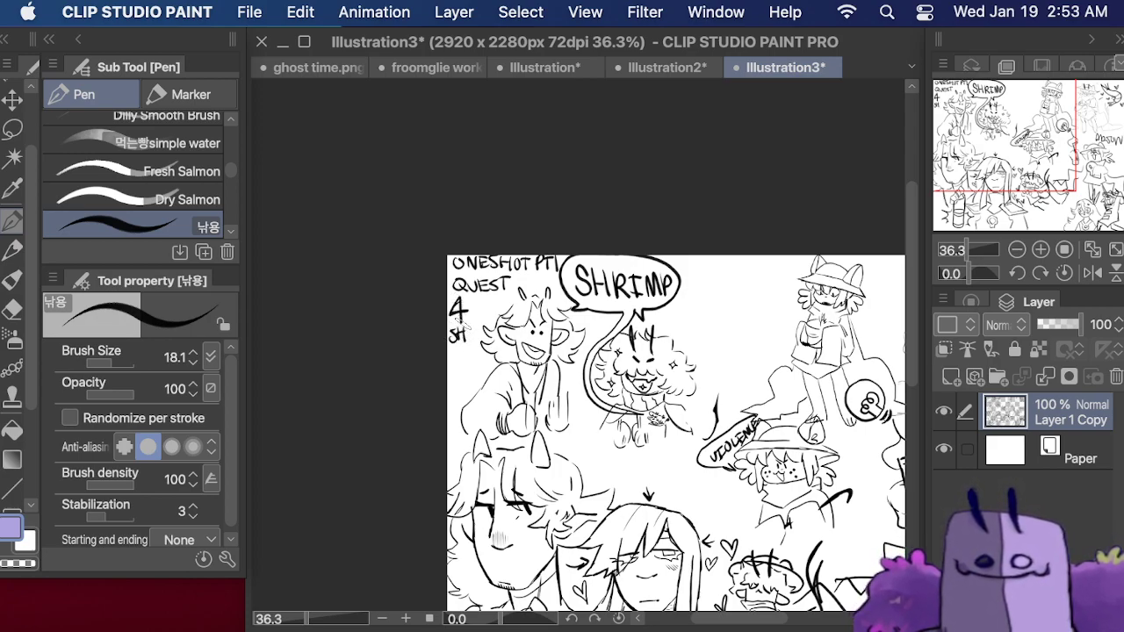
key(super+z)
key(super+z)
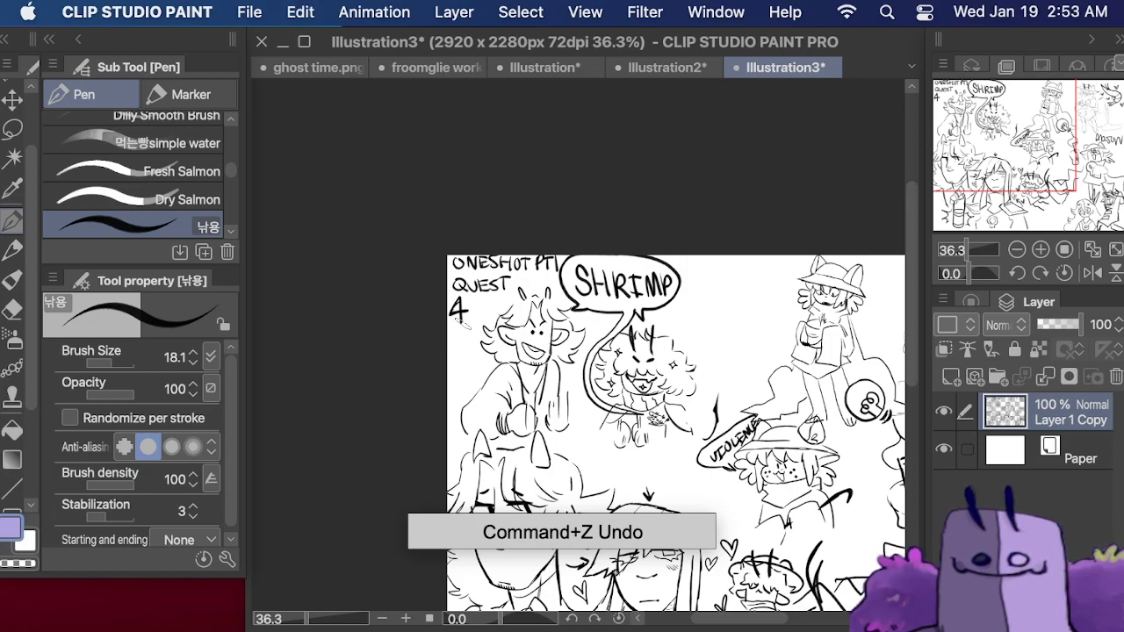
drag(451, 335, 457, 344)
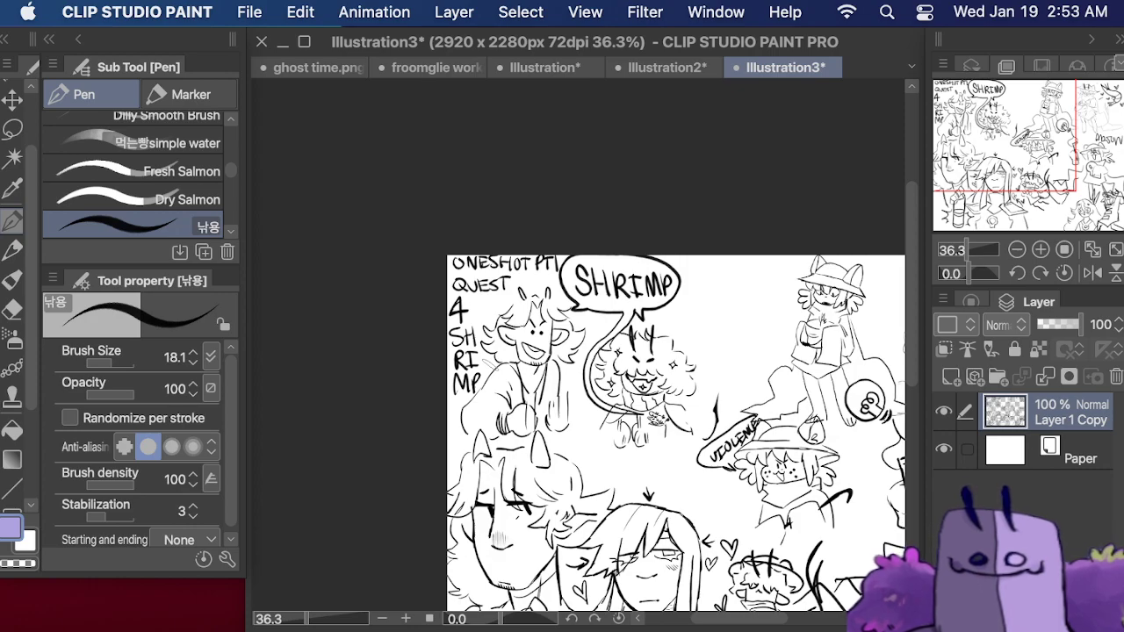
- Draw a small exclamation speech bubble beside the upper hatted cat character and a small mark at the top of the SHRIMP bubble
scroll(578, 351, right, 5)
scroll(577, 351, down, 3)
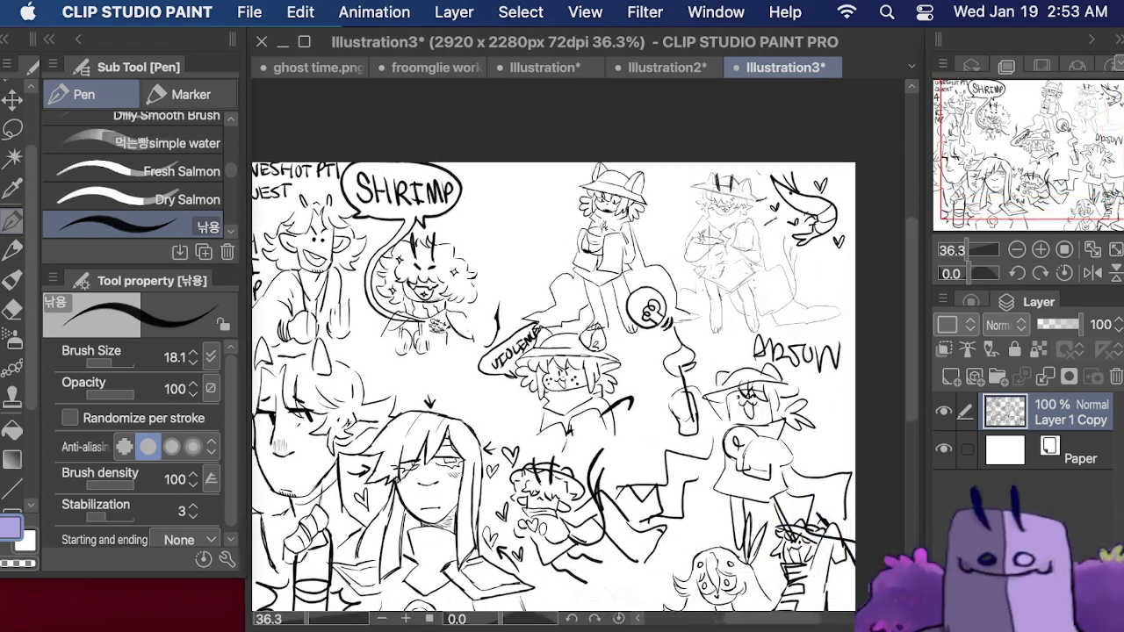
scroll(578, 351, down, 2)
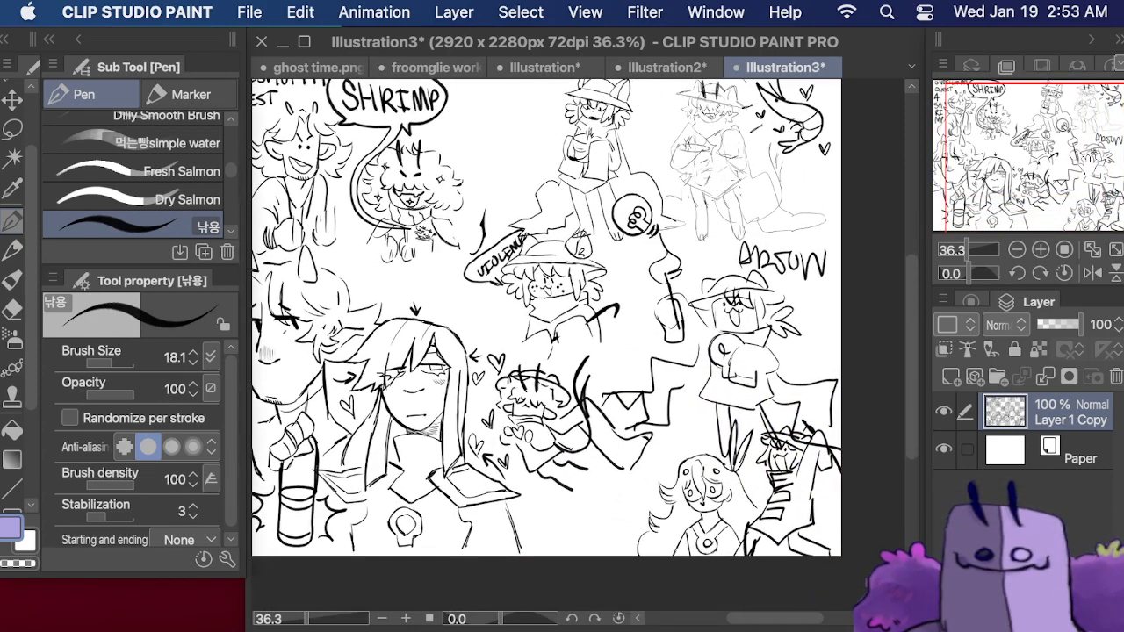
scroll(578, 351, up, 1)
scroll(578, 351, down, 1)
scroll(579, 351, up, 5)
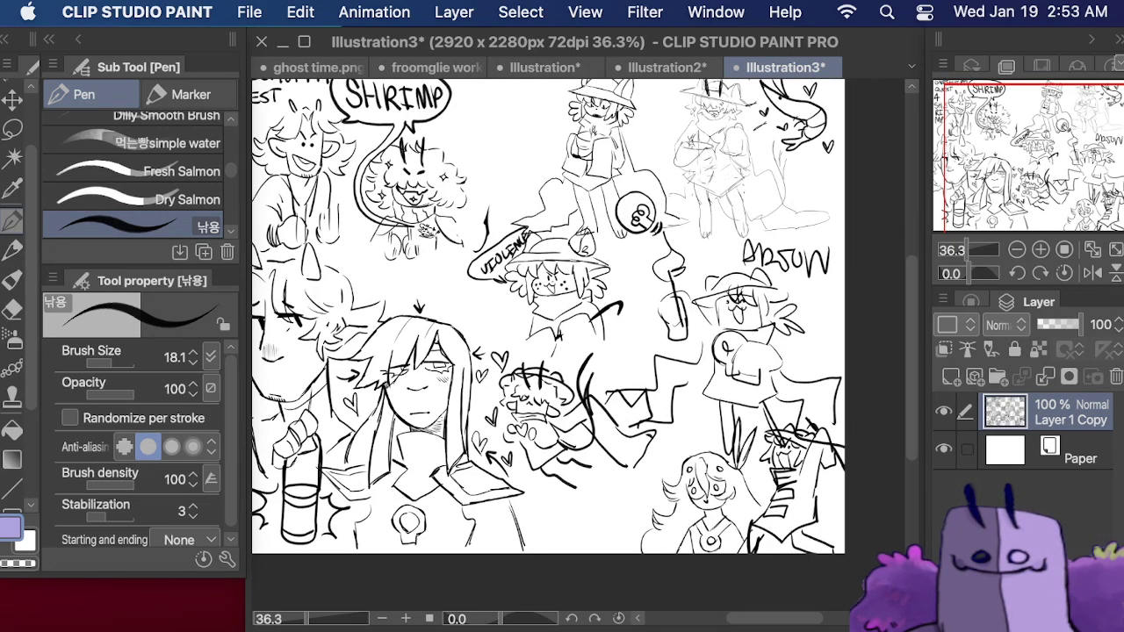
scroll(579, 395, down, 2)
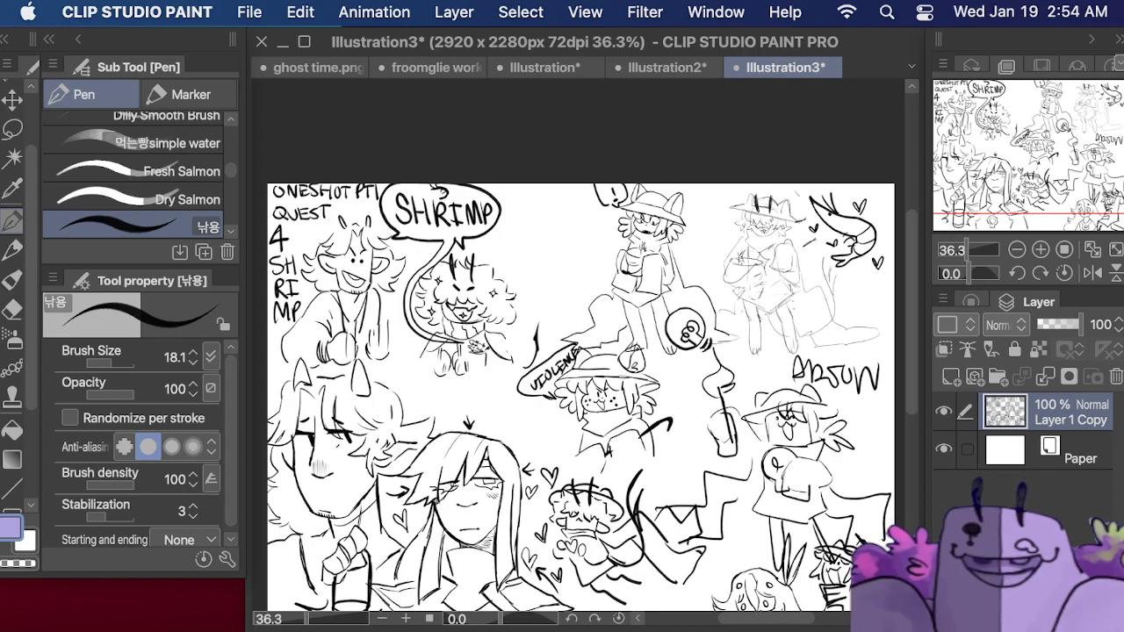
- Shade both horns of the large horned character with dark pen strokes
key(Tab)
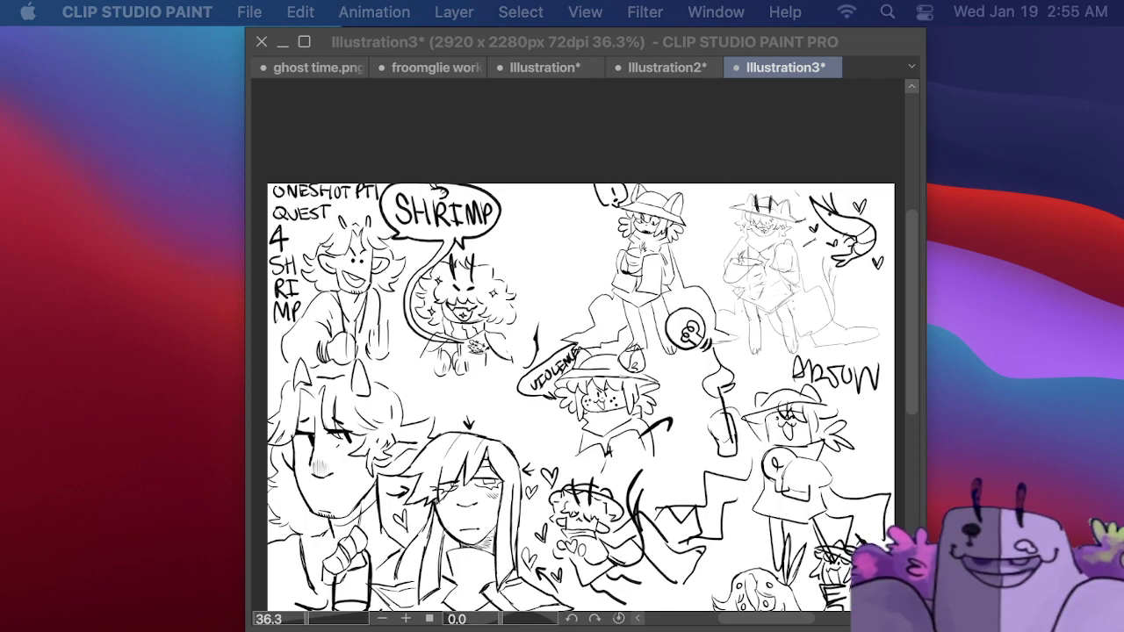
key(Tab)
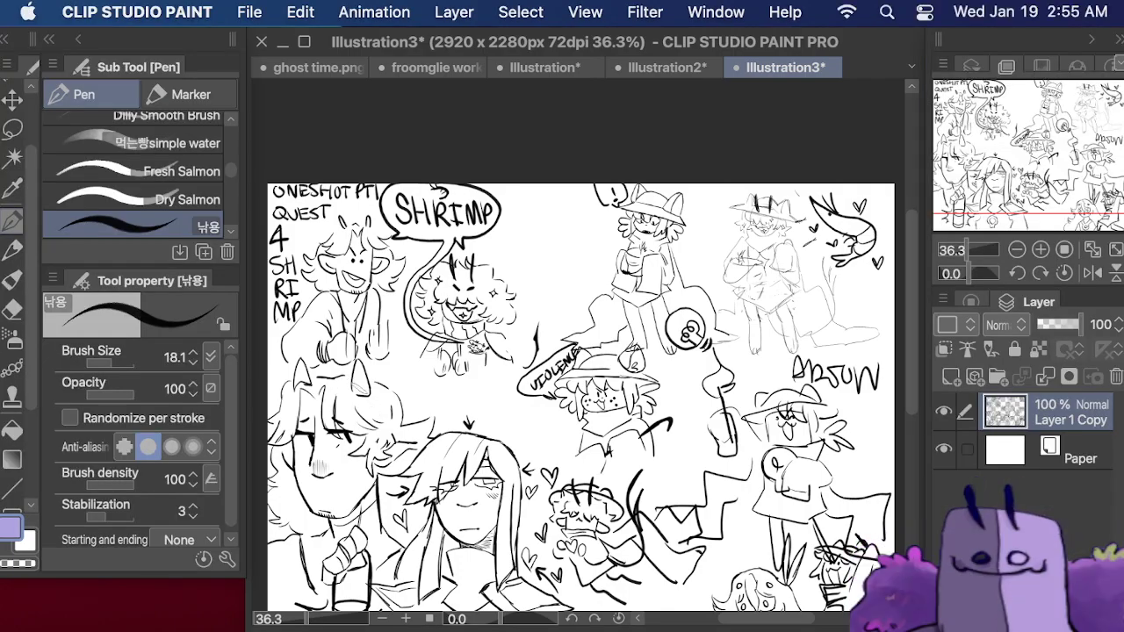
drag(362, 390, 356, 363)
mouse_move(309, 392)
mouse_down()
mouse_move(308, 361)
mouse_move(299, 392)
mouse_move(298, 362)
mouse_move(293, 395)
mouse_up()
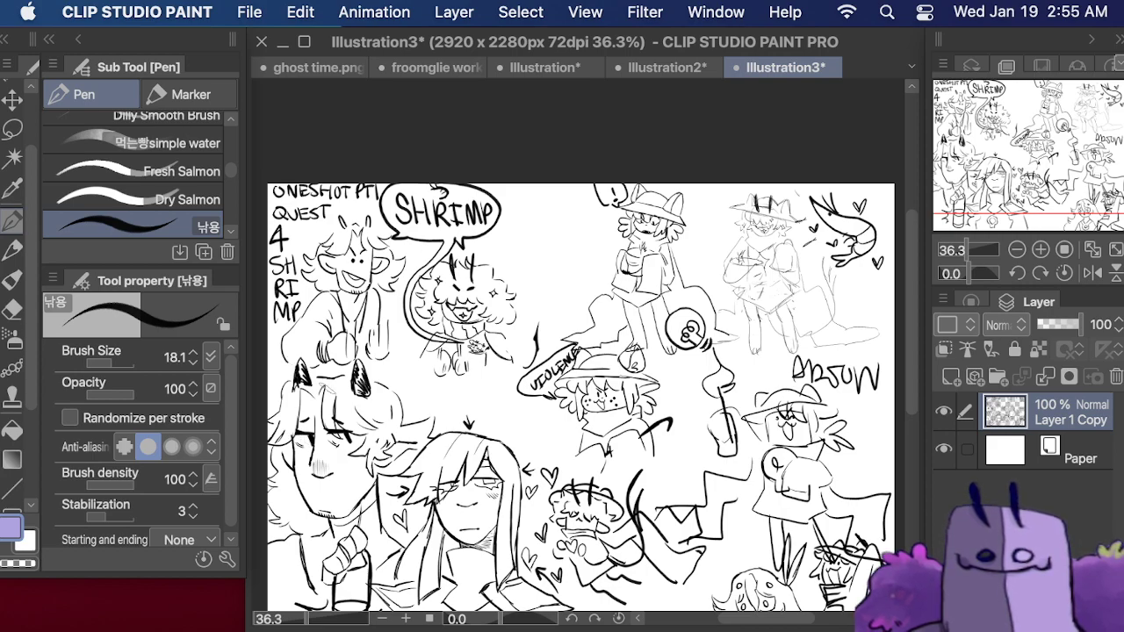
key(super+z)
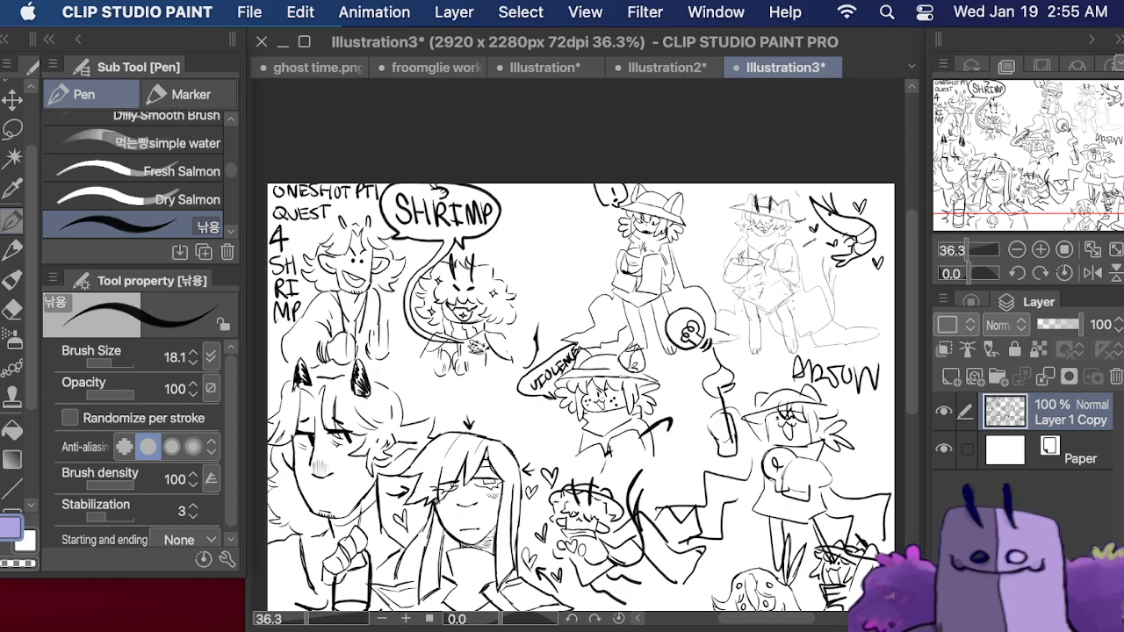
- Draw a large curled shrimp with two dot eyes in the gap between the SHRIMP bubble and the upper hatted cat character
key(Tab)
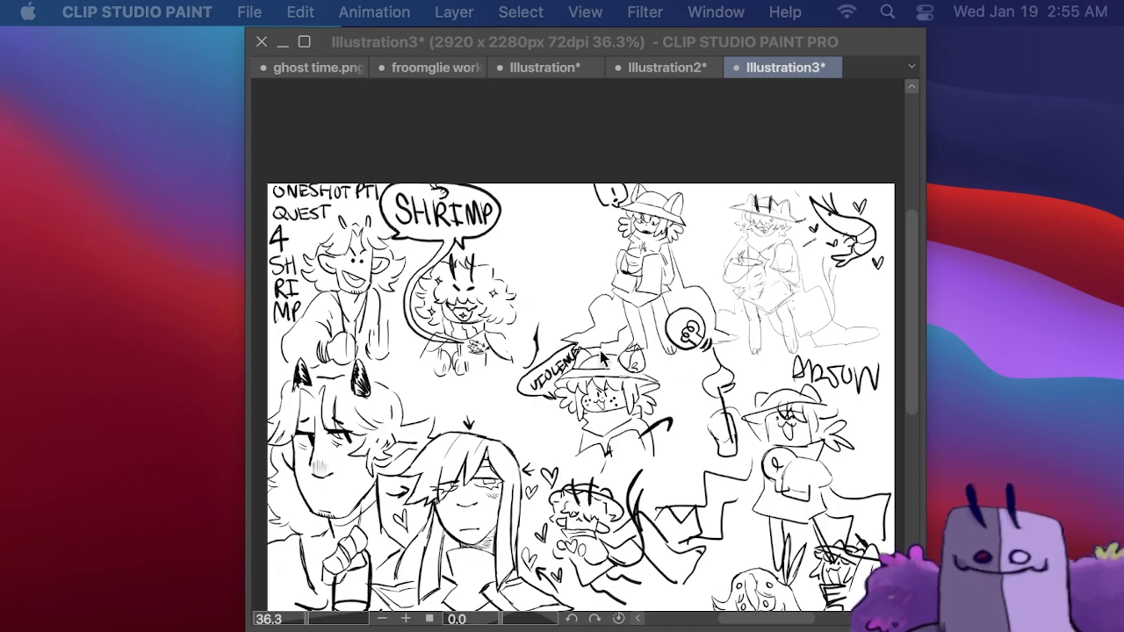
key(Tab)
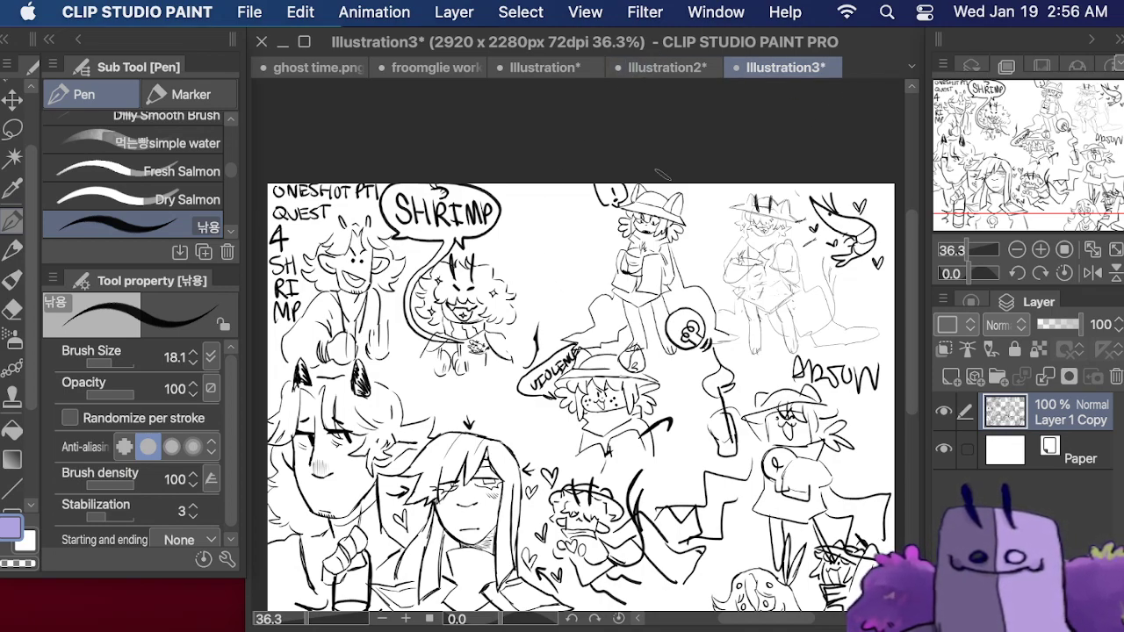
mouse_move(529, 283)
mouse_down()
mouse_move(498, 227)
mouse_move(545, 180)
mouse_move(593, 228)
mouse_move(571, 289)
mouse_move(537, 258)
mouse_move(542, 216)
mouse_move(528, 190)
mouse_move(559, 216)
mouse_move(559, 186)
mouse_move(575, 202)
mouse_move(579, 253)
mouse_move(557, 285)
mouse_move(565, 278)
mouse_up()
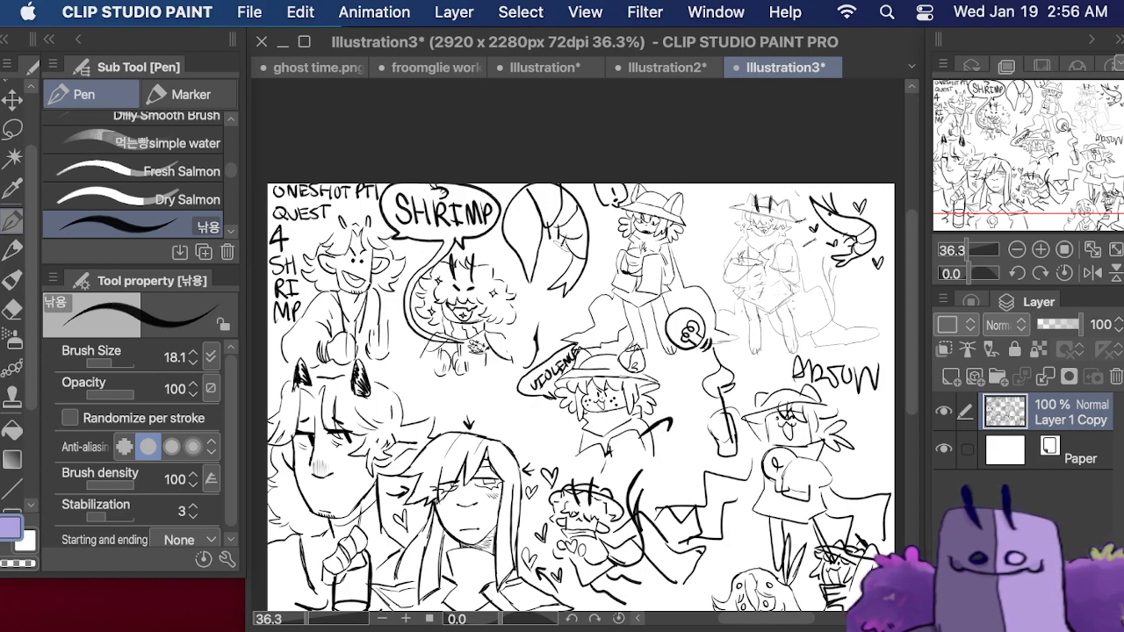
mouse_move(531, 250)
mouse_down()
mouse_move(522, 256)
mouse_move(571, 247)
mouse_move(545, 290)
mouse_move(517, 283)
mouse_up()
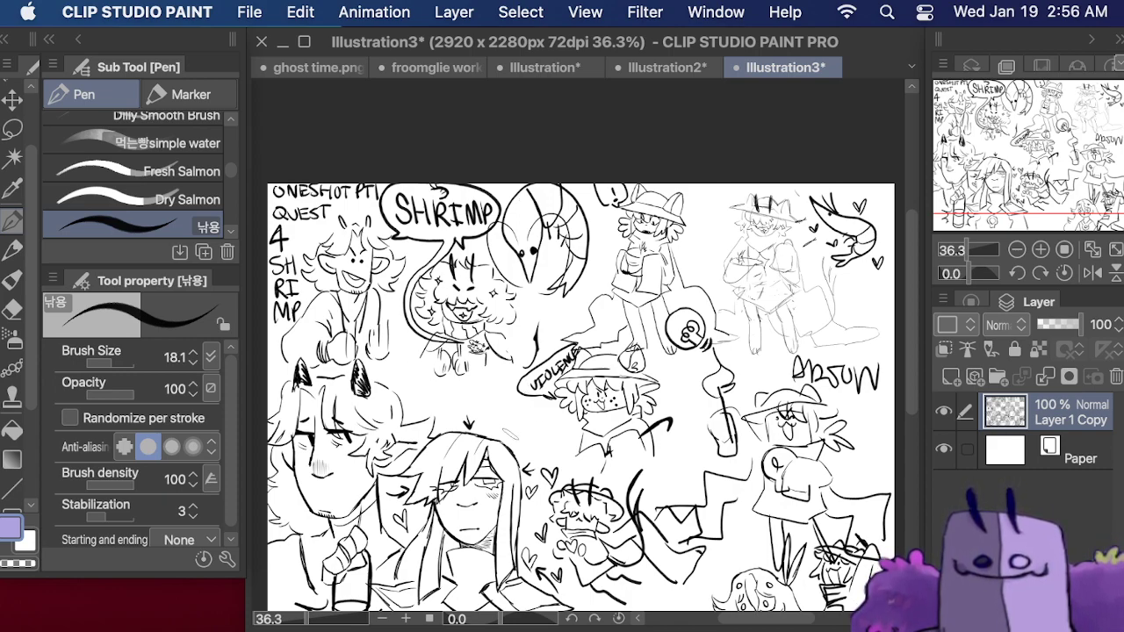
- Sketch a pointed creature's face with a dot eye above the long-haired character and add curved strokes beside the VIOLENCE bubble
mouse_move(490, 389)
mouse_down()
mouse_move(508, 430)
mouse_move(500, 395)
mouse_move(531, 423)
mouse_up()
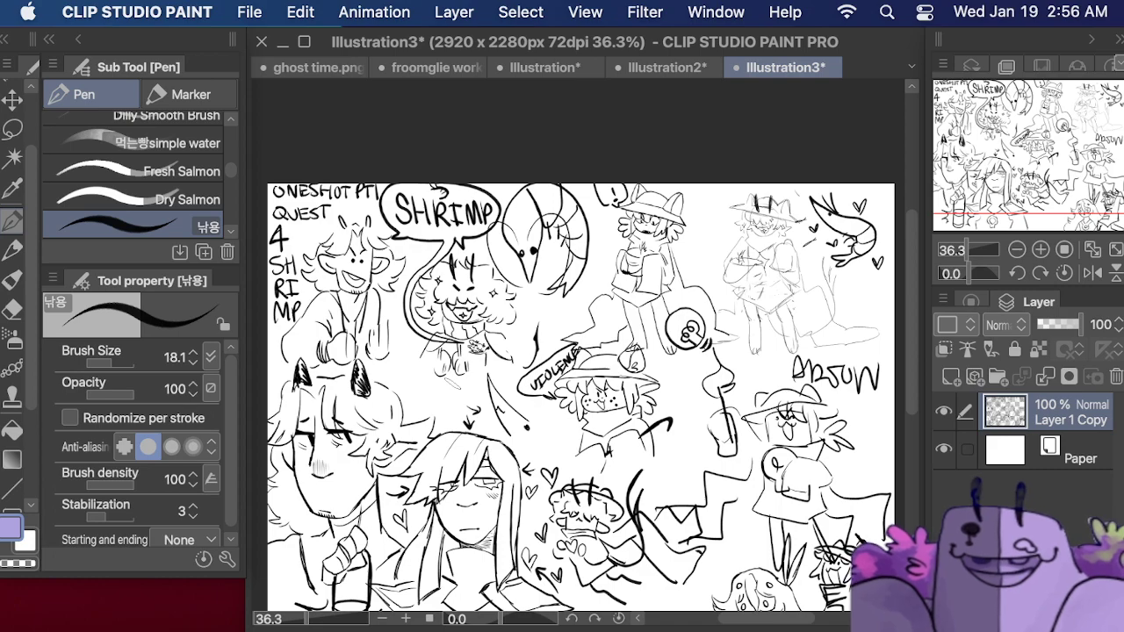
key(super+z)
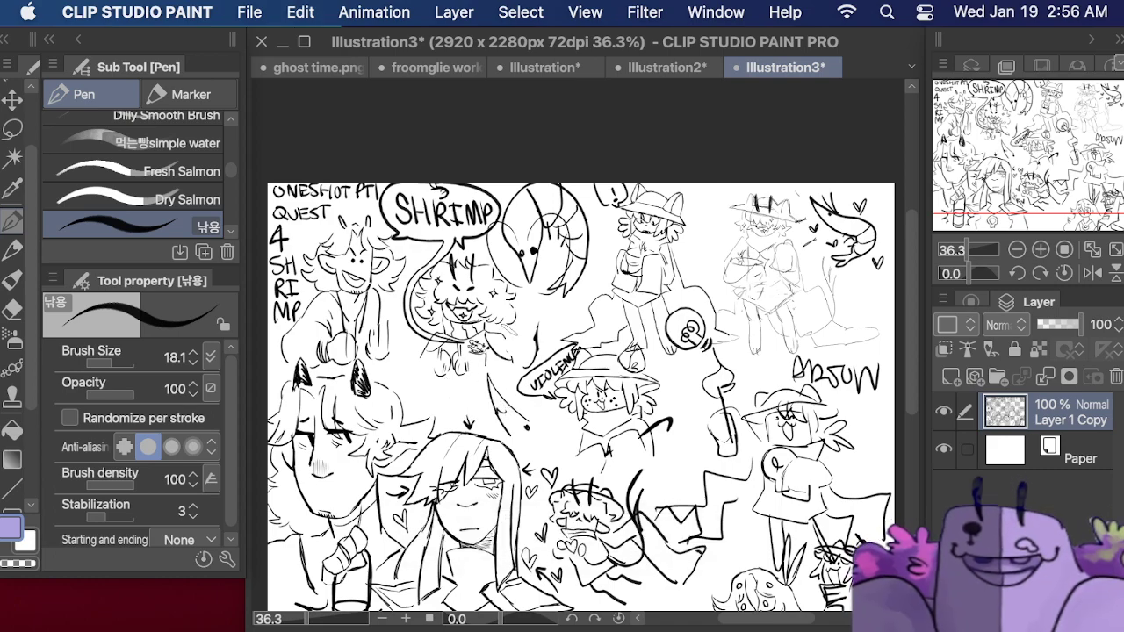
mouse_move(527, 422)
mouse_down()
mouse_move(550, 459)
mouse_move(527, 462)
mouse_up()
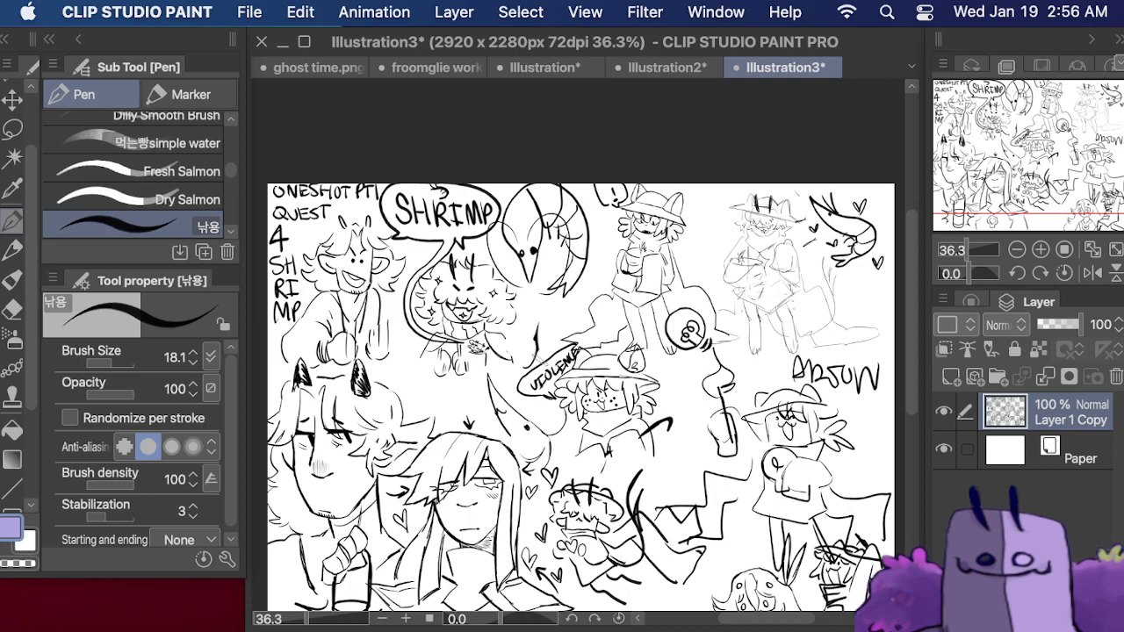
drag(533, 369, 546, 325)
drag(525, 370, 512, 333)
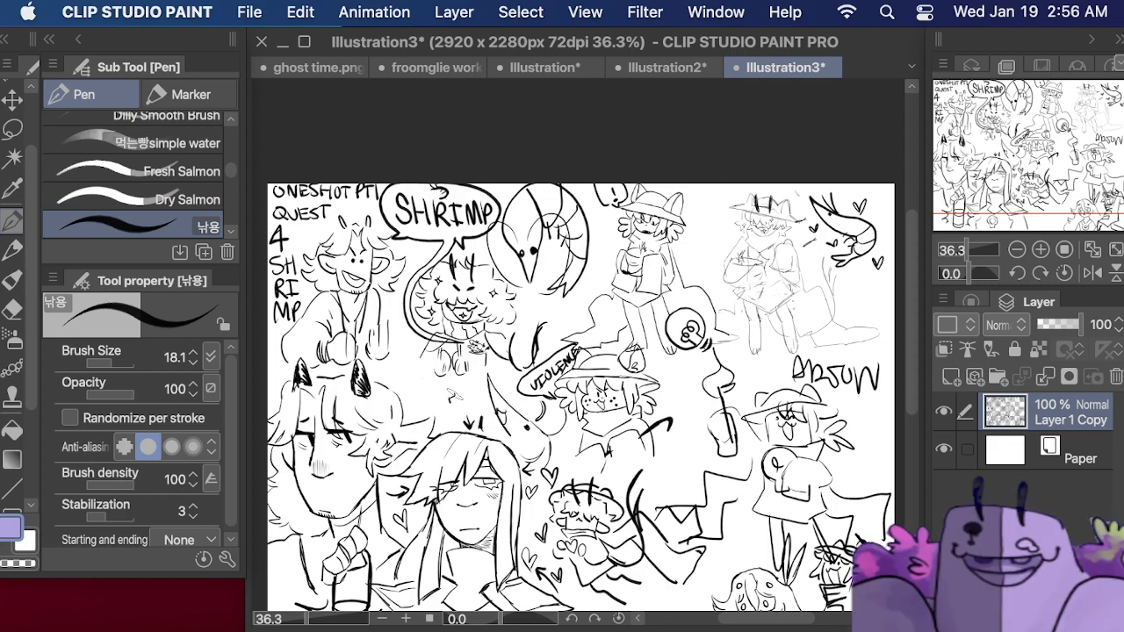
- Write "Hello" in a small speech bubble above the long-haired character's head
mouse_move(448, 392)
mouse_down()
mouse_move(484, 404)
mouse_move(438, 391)
mouse_move(471, 407)
mouse_up()
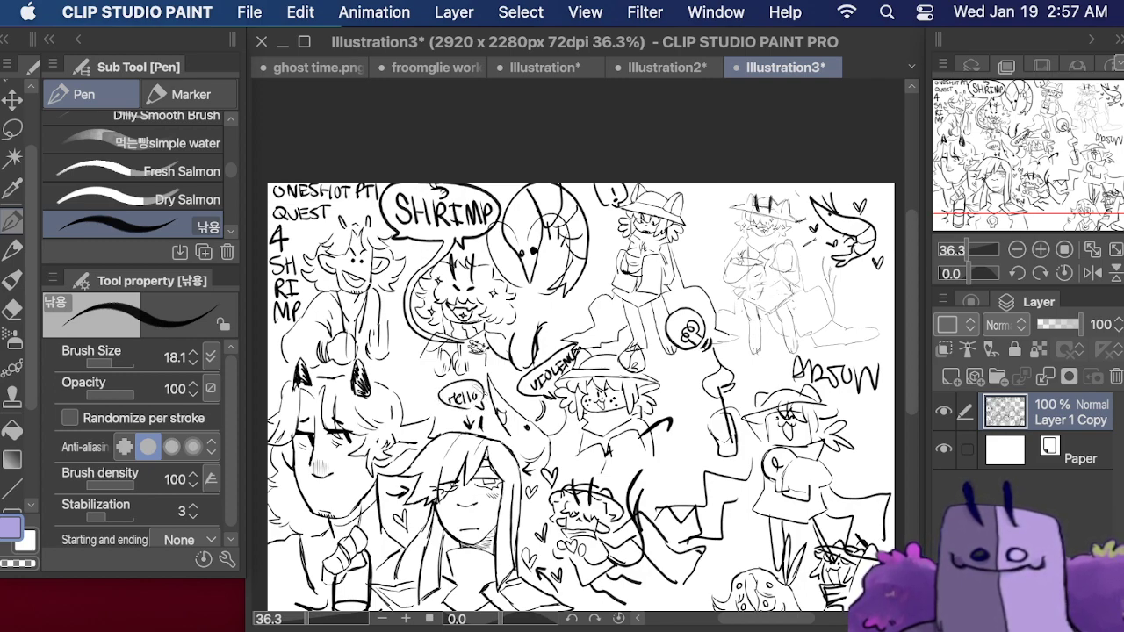
scroll(479, 390, down, 5)
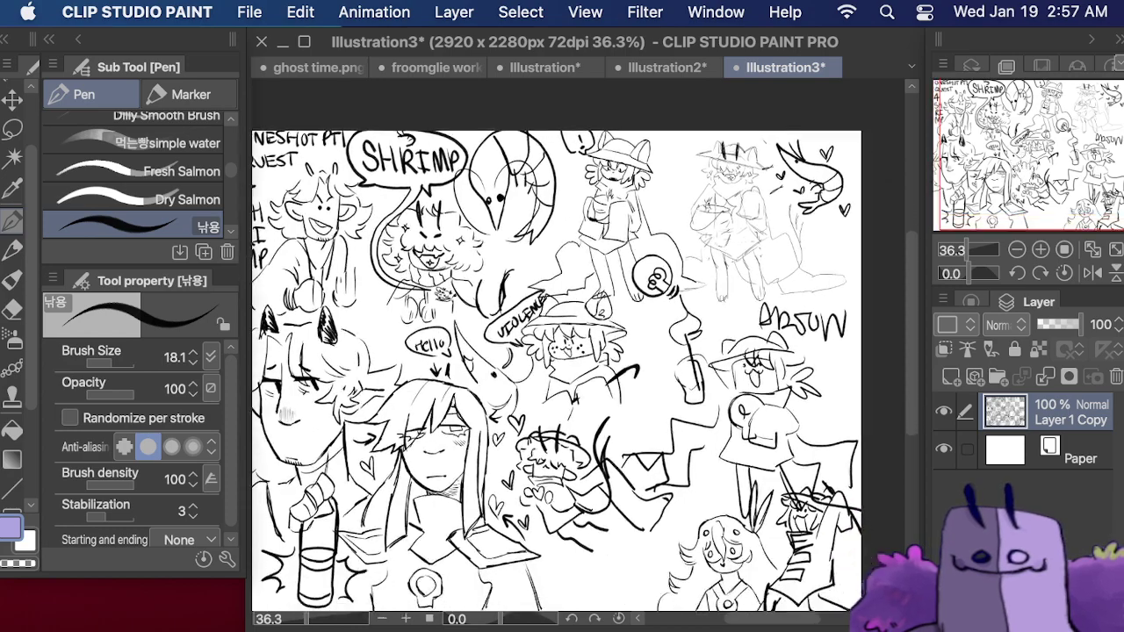
scroll(588, 312, up, 3)
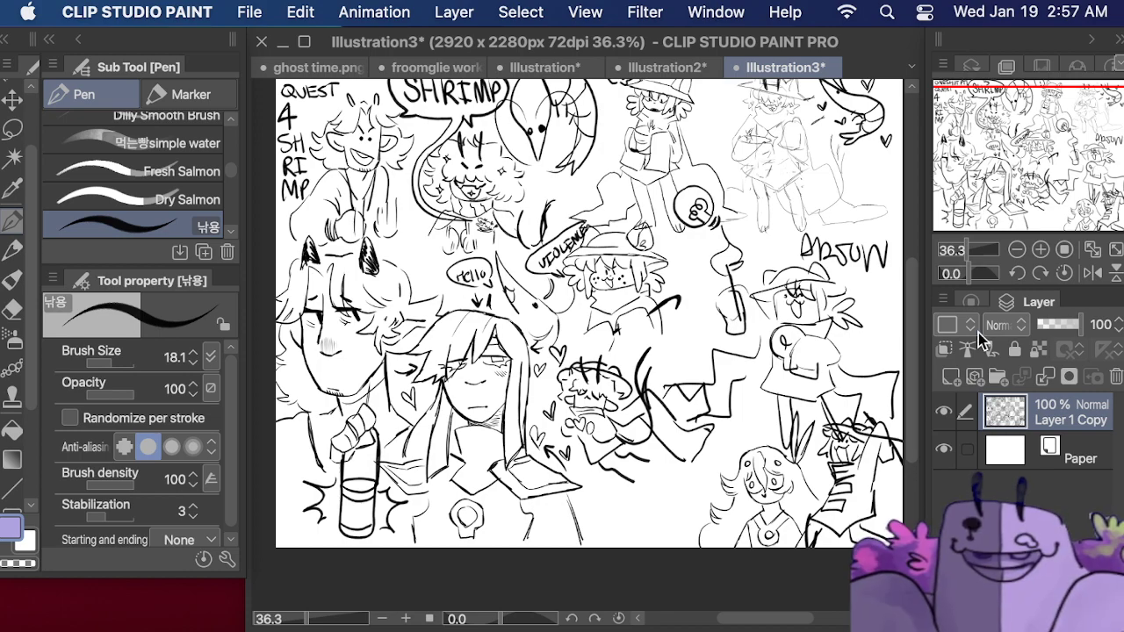
- Hide the merged sketch layer (Layer 1 Copy) and add a new blank raster layer above it
click(943, 411)
click(951, 376)
mouse_move(1015, 167)
mouse_down()
mouse_move(1012, 150)
mouse_move(1020, 163)
mouse_up()
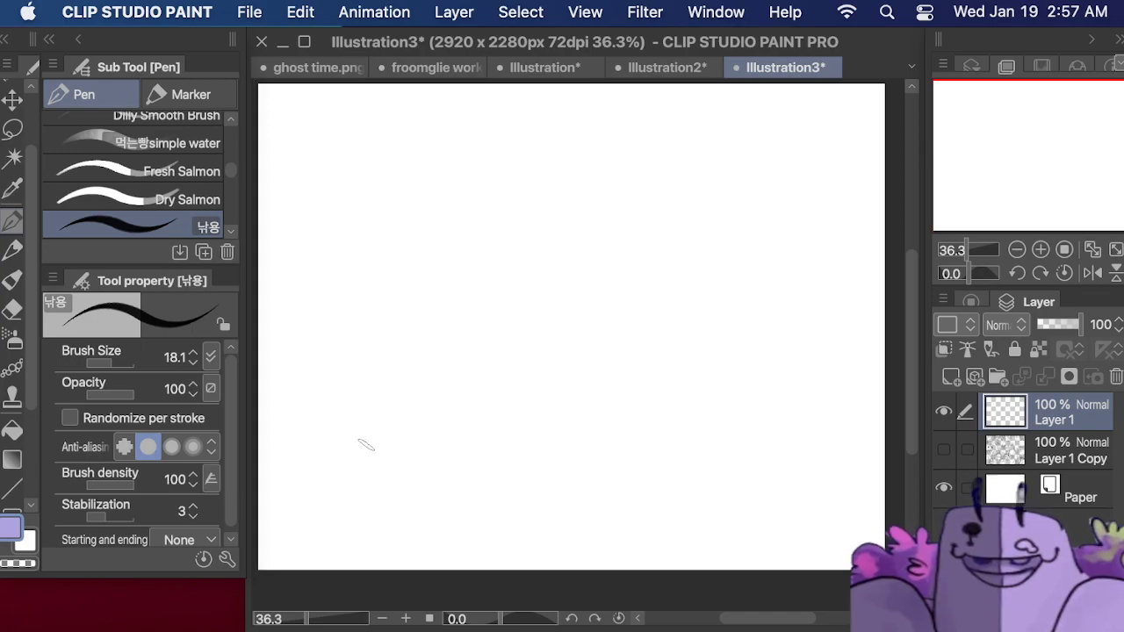
- Sketch a curled shrimp in the canvas's lower-left corner with a pointed head, segmented body, small legs and tail fin
mouse_move(316, 550)
mouse_down()
mouse_move(283, 517)
mouse_move(282, 500)
mouse_move(304, 487)
mouse_move(279, 507)
mouse_move(325, 463)
mouse_move(306, 455)
mouse_move(369, 501)
mouse_move(374, 456)
mouse_move(357, 431)
mouse_move(350, 504)
mouse_move(379, 502)
mouse_move(306, 464)
mouse_up()
mouse_move(306, 465)
mouse_down()
mouse_move(332, 497)
mouse_move(290, 512)
mouse_move(318, 511)
mouse_move(297, 533)
mouse_move(315, 552)
mouse_move(367, 550)
mouse_move(385, 525)
mouse_move(388, 550)
mouse_up()
drag(388, 549, 351, 551)
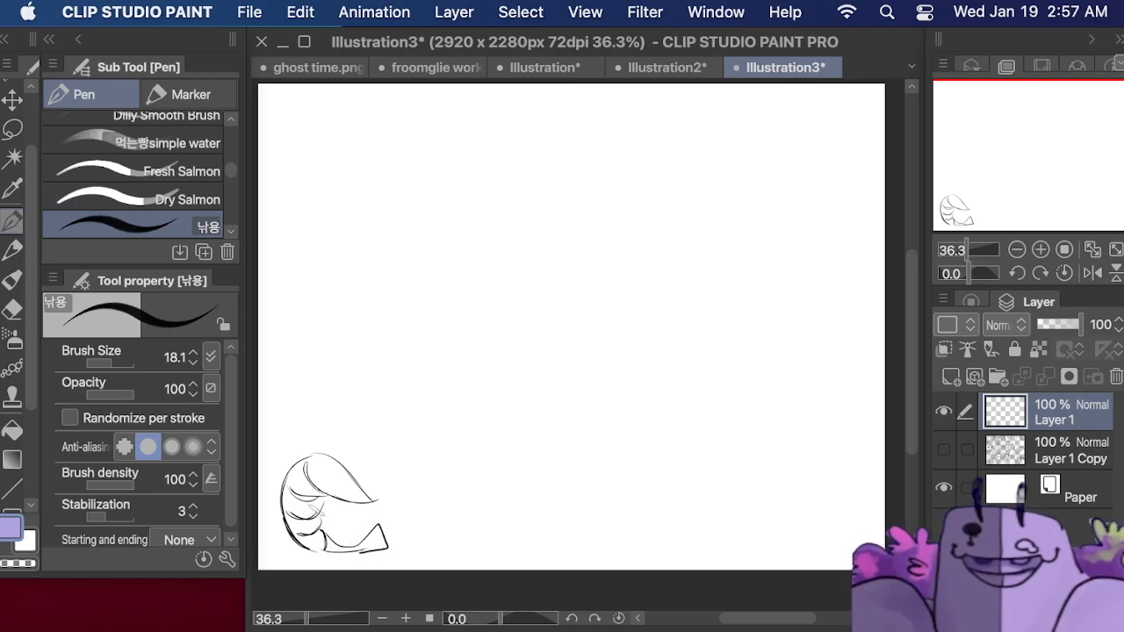
drag(325, 507, 312, 512)
mouse_move(311, 511)
mouse_down()
mouse_move(332, 506)
mouse_move(316, 509)
mouse_up()
mouse_move(320, 521)
mouse_down()
mouse_move(307, 532)
mouse_move(318, 529)
mouse_move(320, 548)
mouse_up()
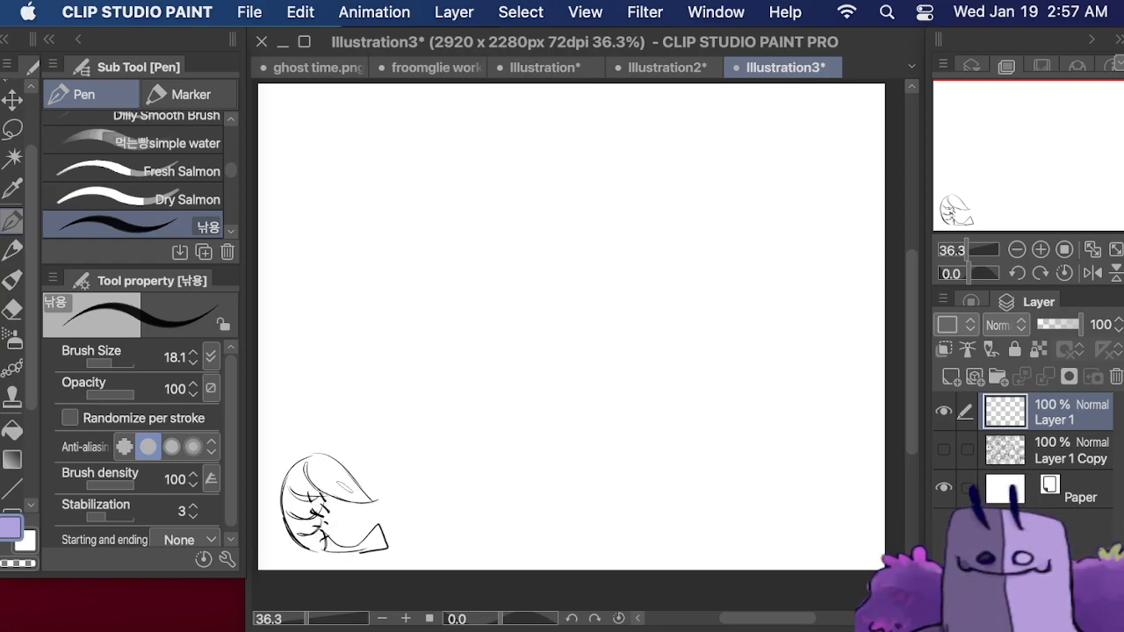
- Add two dot eyes, a small mouth and two long curved antennae to the shrimp
click(342, 487)
click(349, 483)
mouse_move(347, 479)
mouse_down()
mouse_move(339, 425)
mouse_move(373, 448)
mouse_move(389, 436)
mouse_up()
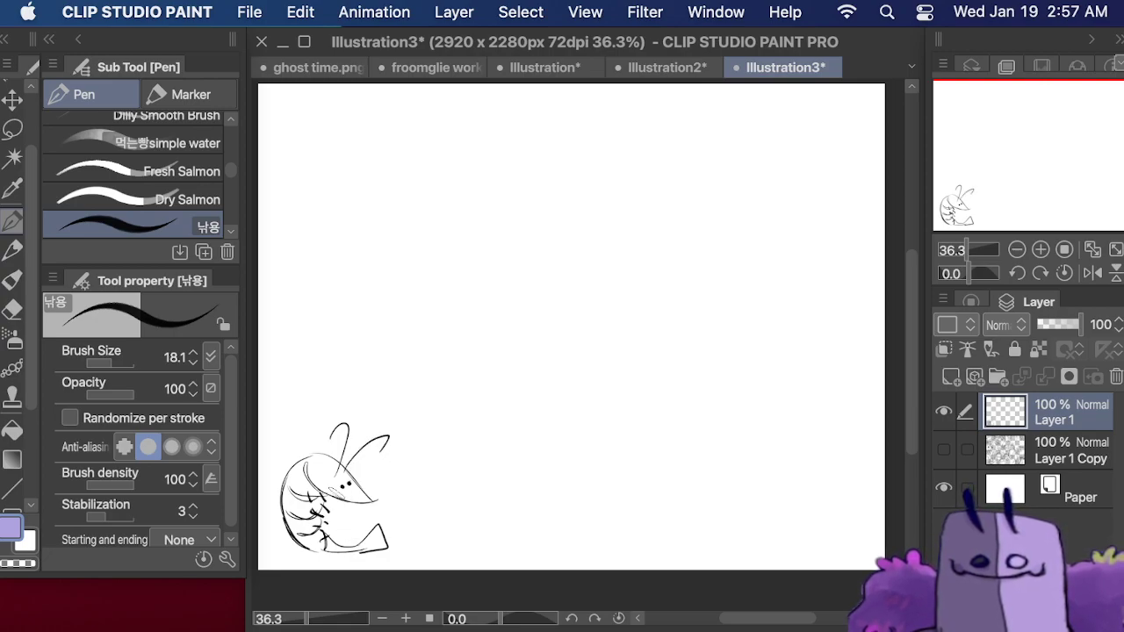
drag(346, 495, 353, 498)
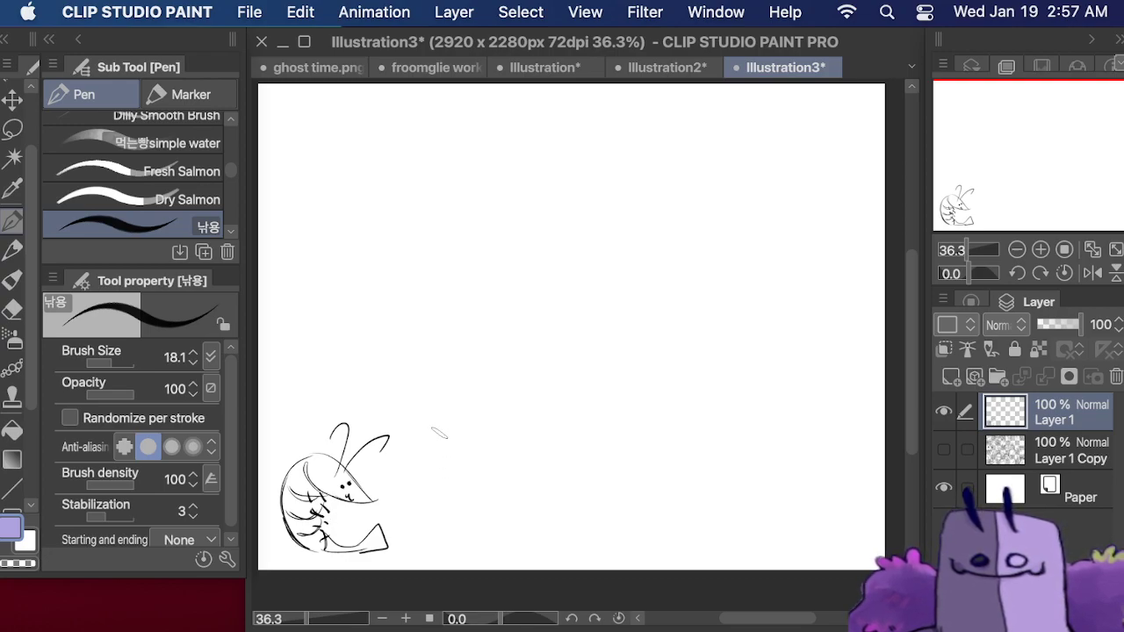
- Sketch a creature beside the shrimp with a boxy head, round body, and arms with small star-shaped hands reaching toward it
drag(429, 424, 439, 457)
drag(431, 416, 468, 417)
drag(471, 416, 475, 452)
mouse_move(474, 453)
mouse_down()
mouse_move(441, 458)
mouse_move(429, 423)
mouse_up()
drag(430, 422, 467, 418)
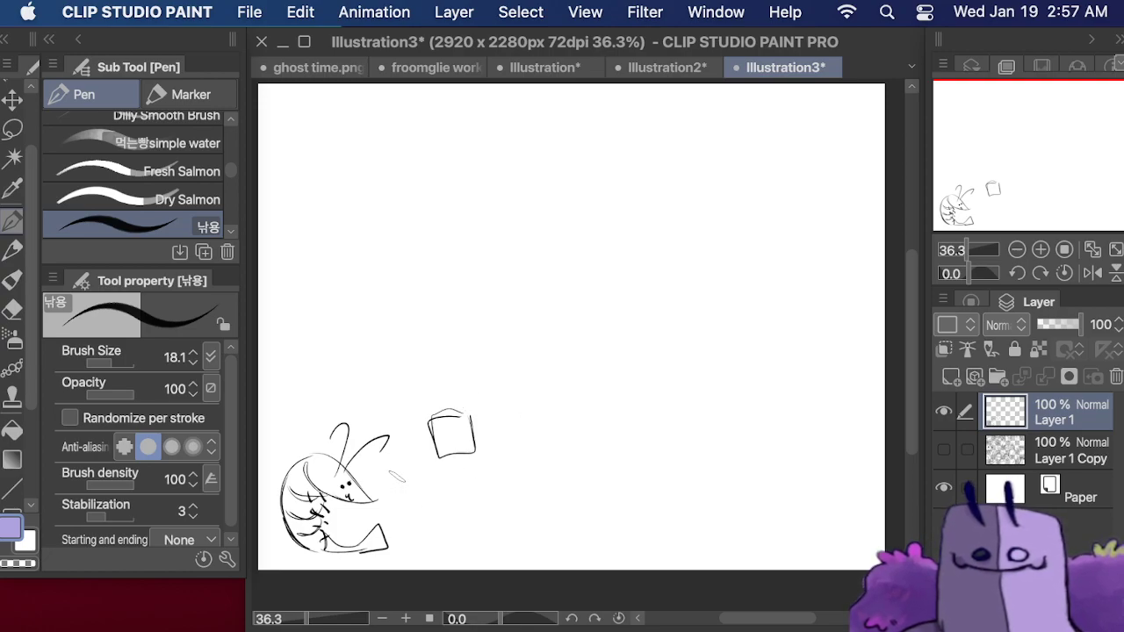
drag(387, 475, 439, 497)
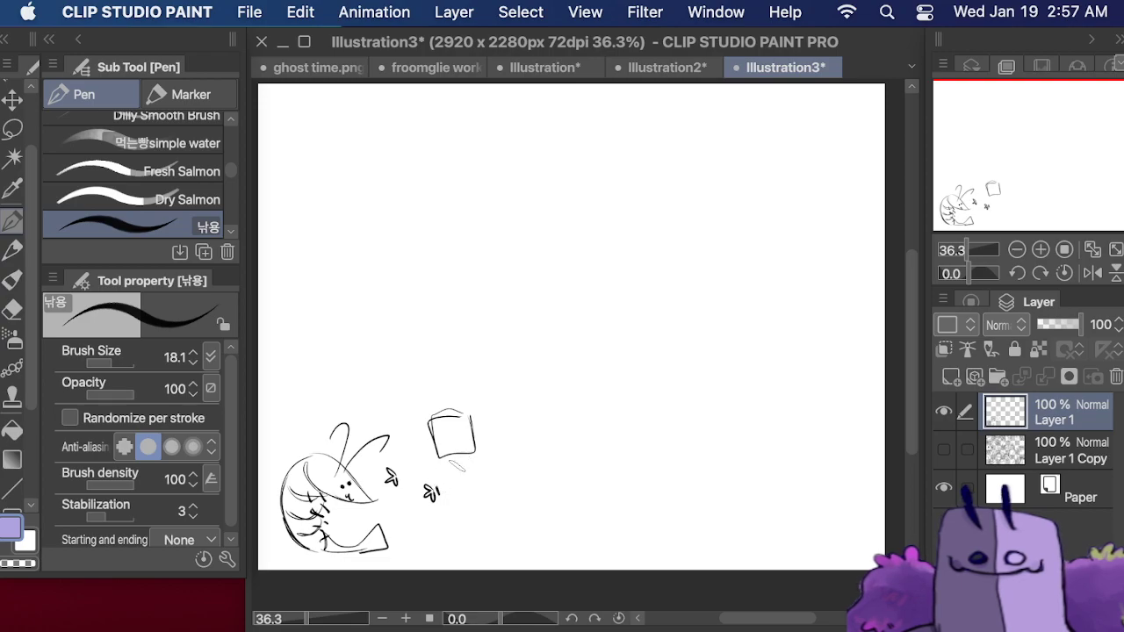
mouse_move(453, 451)
mouse_down()
mouse_move(488, 477)
mouse_move(484, 503)
mouse_move(448, 512)
mouse_move(427, 497)
mouse_up()
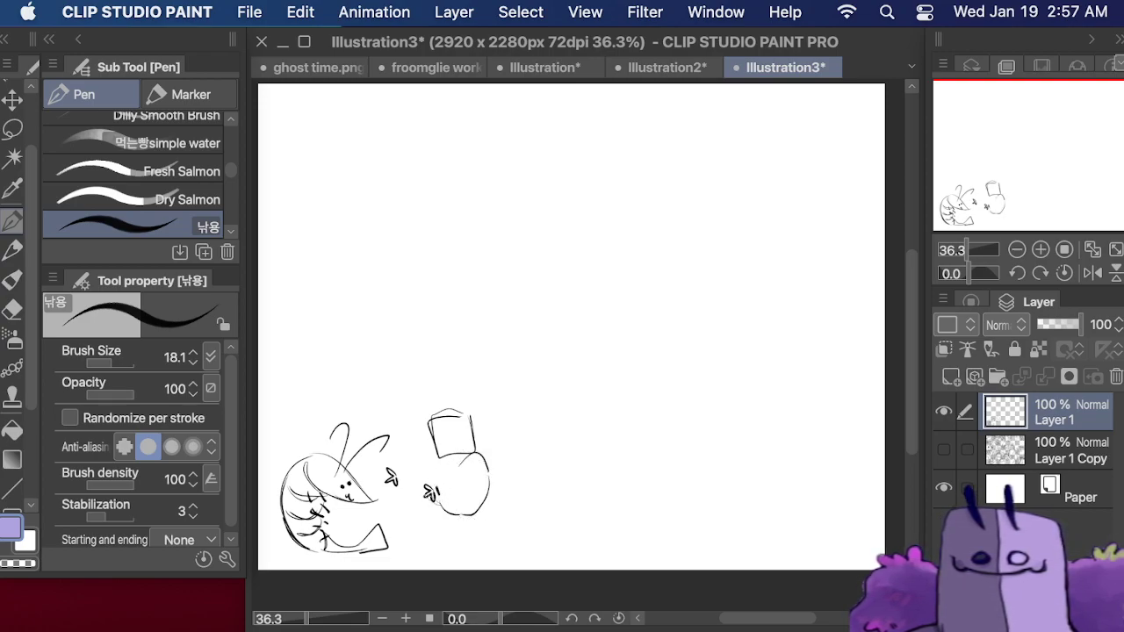
mouse_move(428, 450)
mouse_down()
mouse_move(375, 466)
mouse_move(404, 499)
mouse_move(429, 475)
mouse_move(416, 518)
mouse_move(404, 498)
mouse_move(422, 551)
mouse_up()
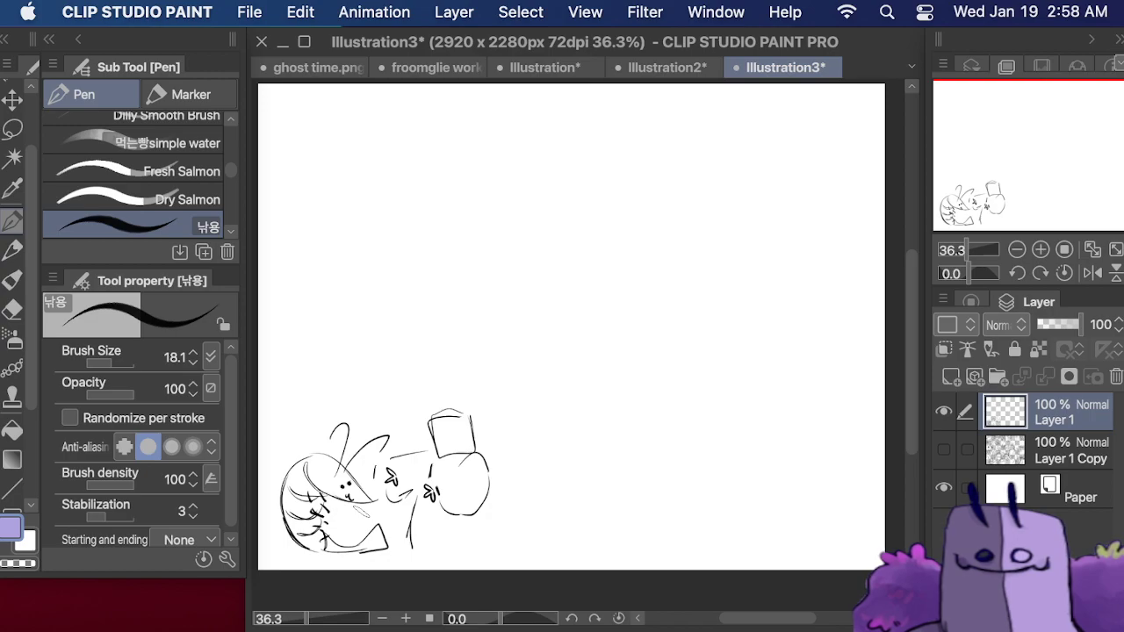
key(super+z)
mouse_move(448, 522)
mouse_down()
mouse_move(455, 455)
mouse_move(411, 475)
mouse_move(410, 488)
mouse_move(430, 489)
mouse_move(421, 498)
mouse_move(431, 484)
mouse_move(429, 495)
mouse_up()
drag(434, 439, 430, 487)
key(super+z)
key(super+z)
key(super+z)
key(super+z)
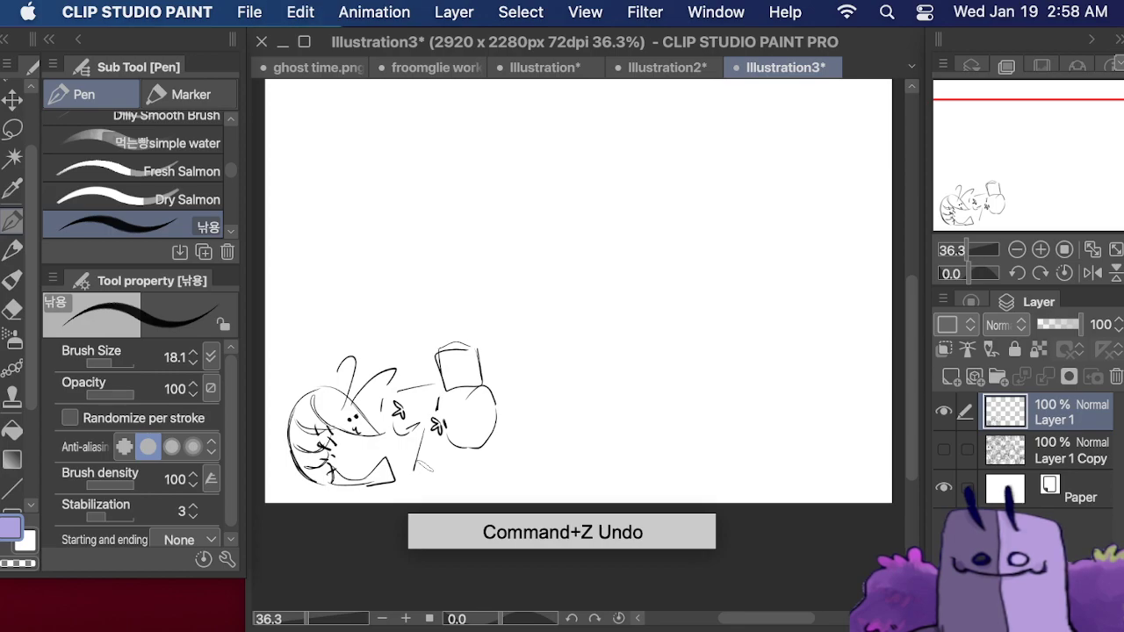
- Draw two long rounded legs beneath the box-headed creature's round body
mouse_move(436, 433)
mouse_down()
mouse_move(427, 481)
mouse_move(412, 483)
mouse_move(420, 500)
mouse_up()
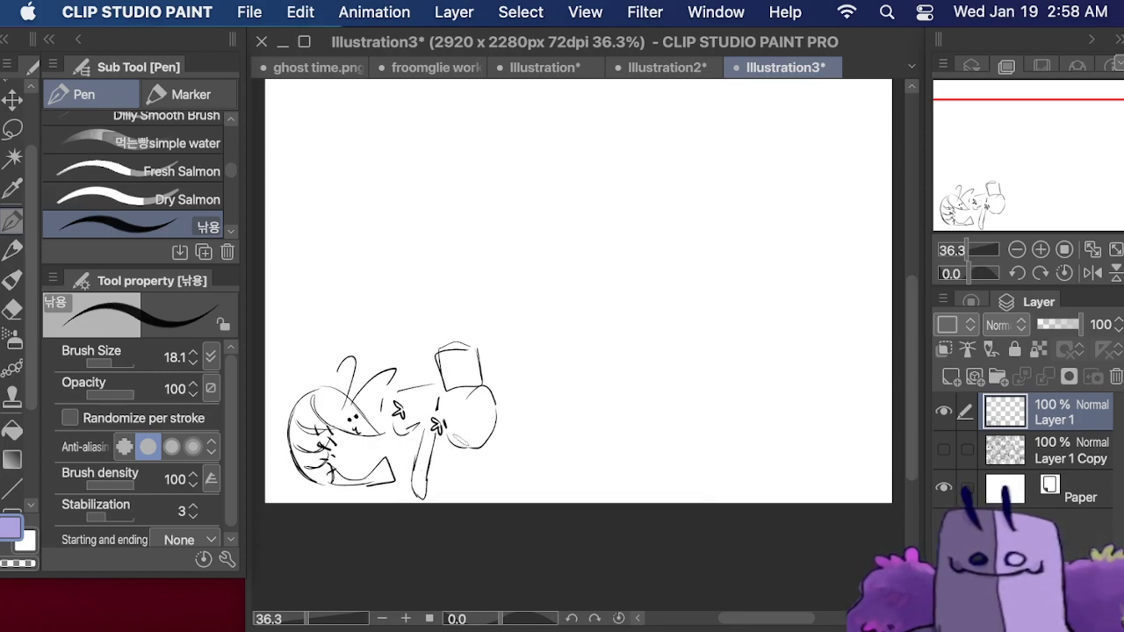
drag(455, 443, 489, 494)
drag(480, 469, 492, 480)
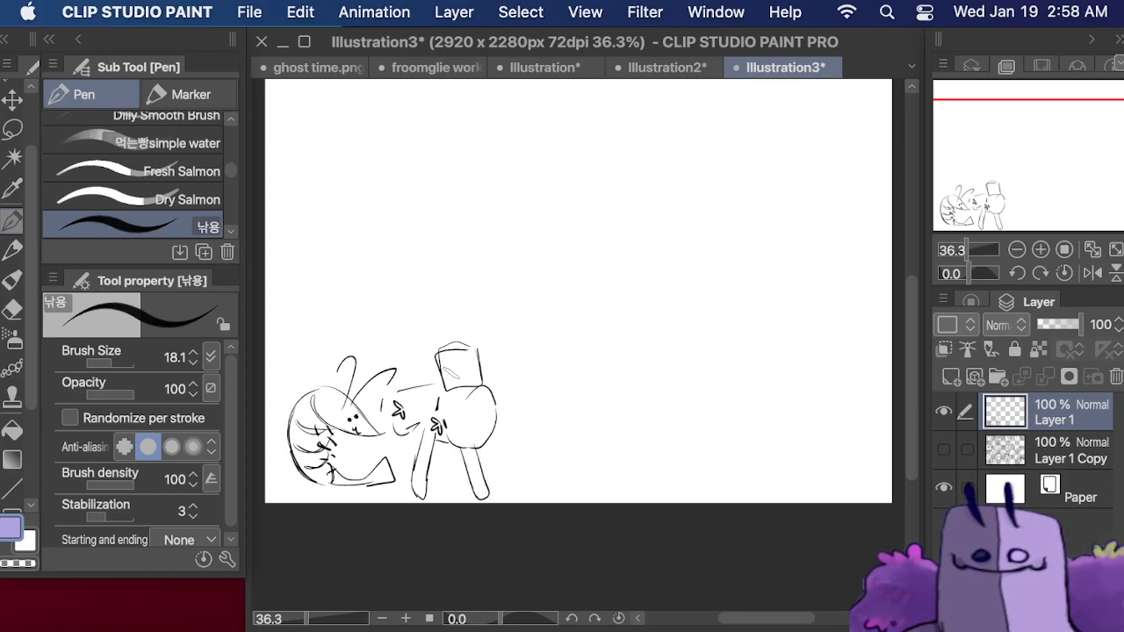
- Add two short dark horn strokes on top of the creature's boxy head and draw a mouth on its face
drag(448, 339, 453, 356)
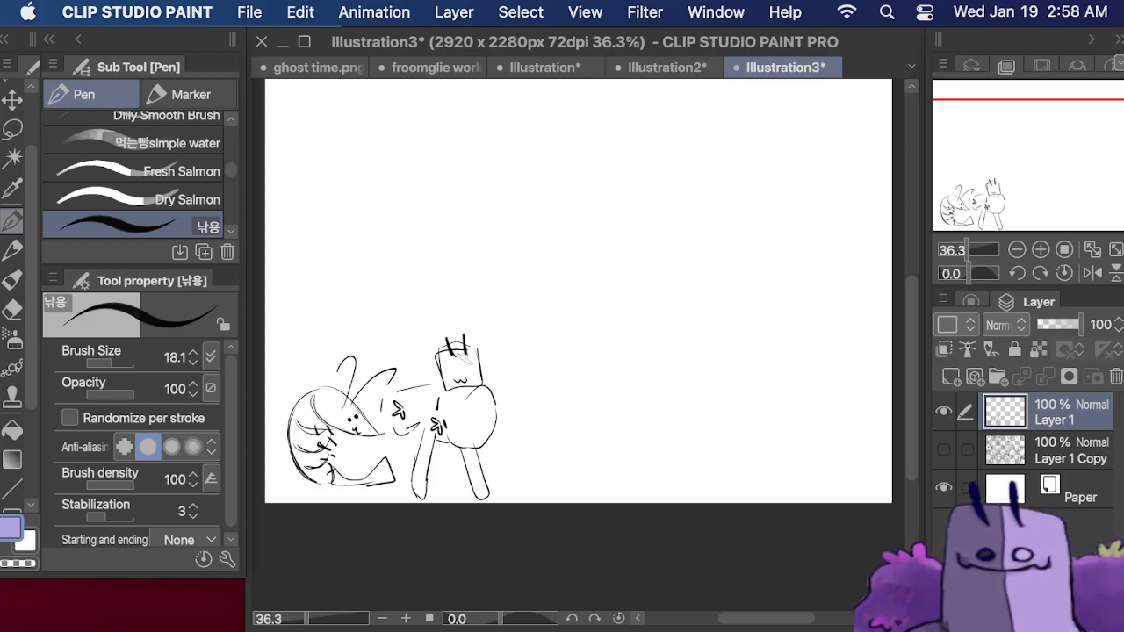
key(super+z)
mouse_move(442, 380)
mouse_down()
mouse_move(476, 368)
mouse_move(465, 376)
mouse_up()
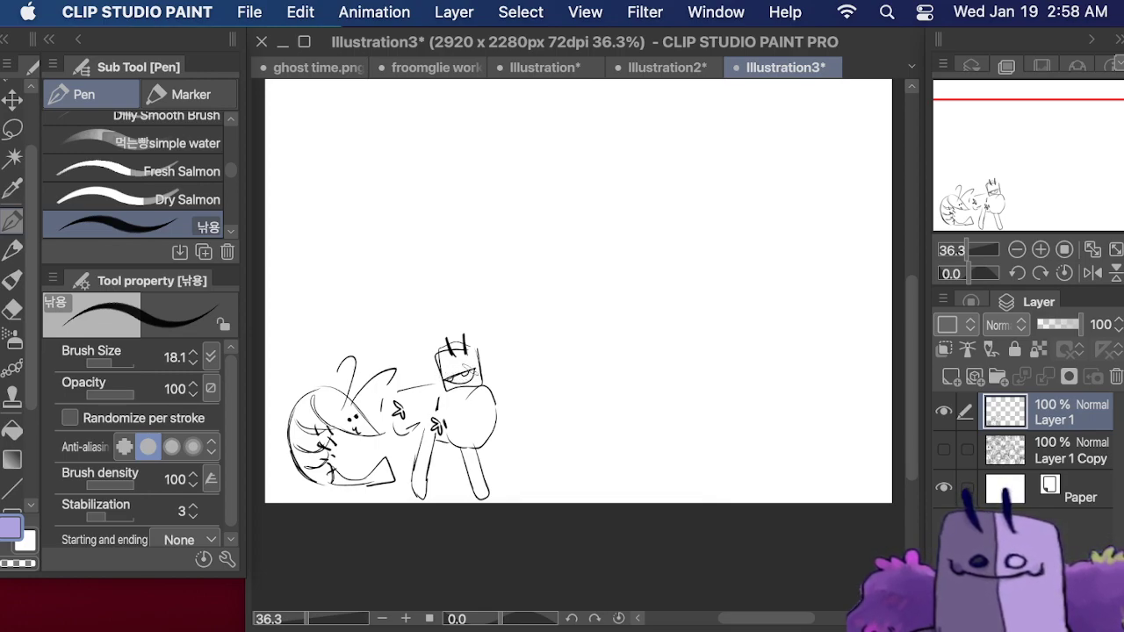
- Draw a long curved tail behind the creature, ending in a dark, pointed tuft
mouse_move(478, 458)
mouse_down()
mouse_move(536, 453)
mouse_move(550, 419)
mouse_up()
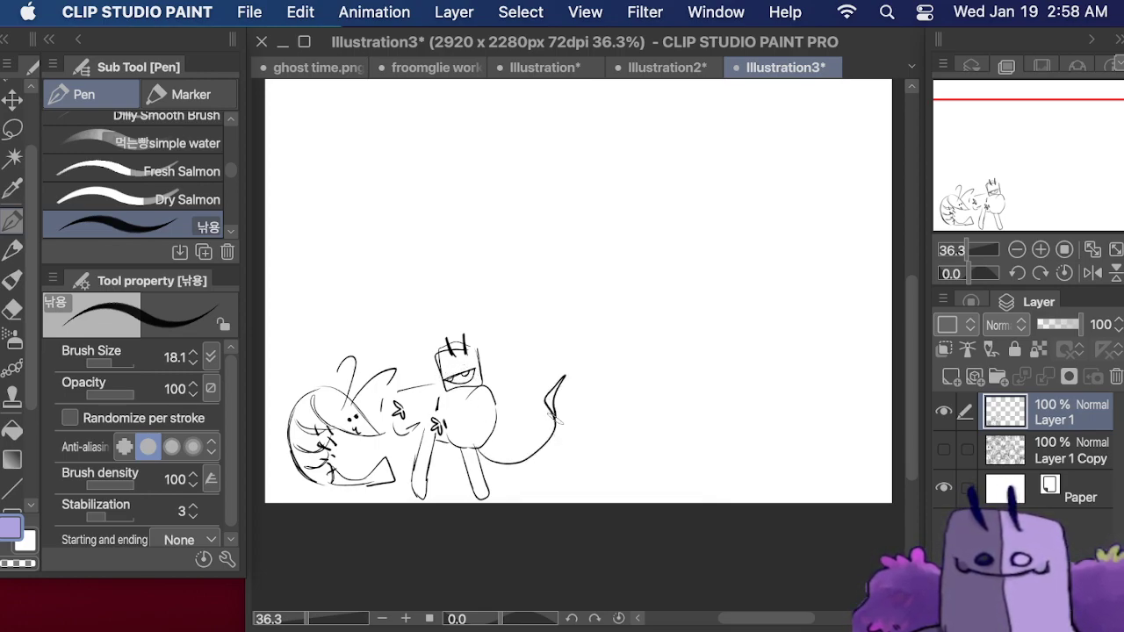
drag(564, 374, 552, 437)
drag(571, 396, 553, 437)
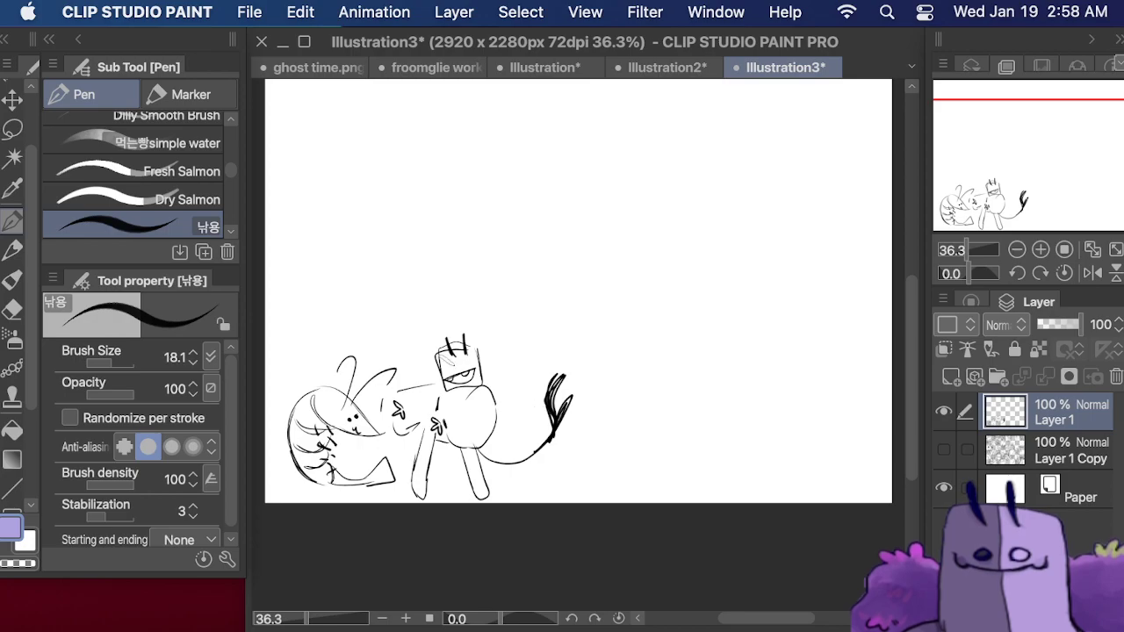
- Clean up the creature's face with a Hard eraser at size 23.2, and add dot eyes, round ears and spiky hair in pen
click(12, 309)
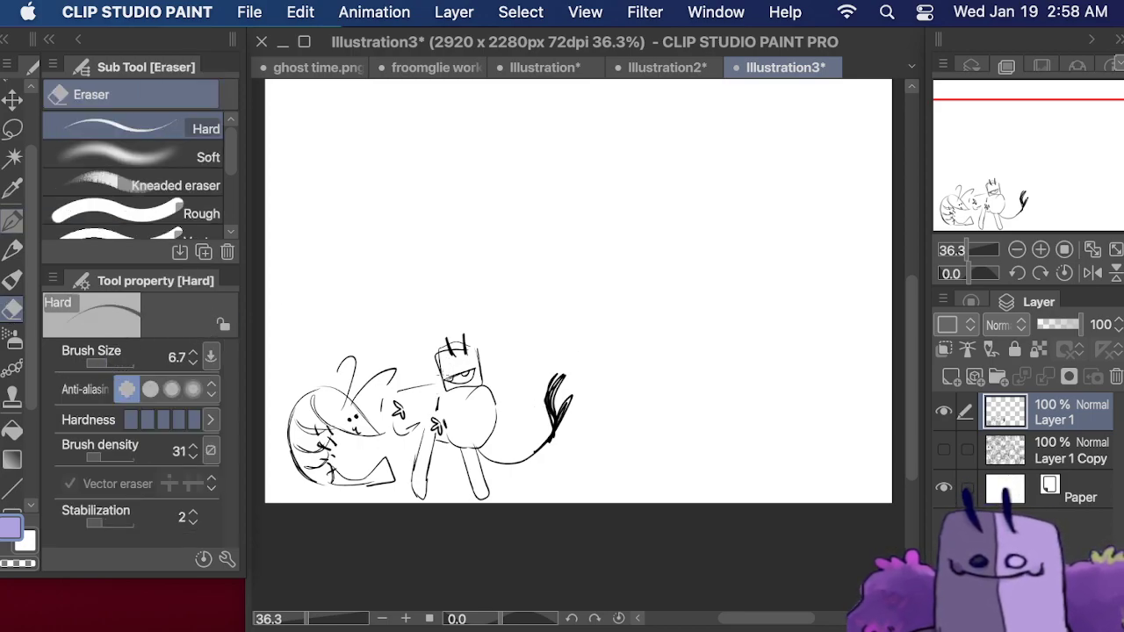
drag(109, 363, 112, 362)
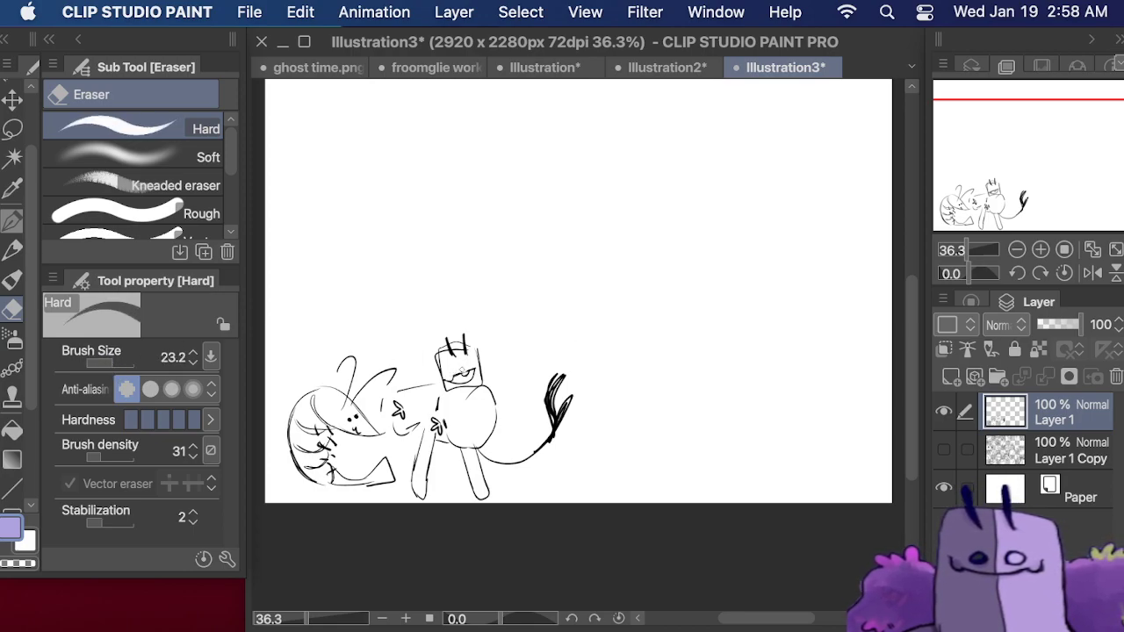
key(p)
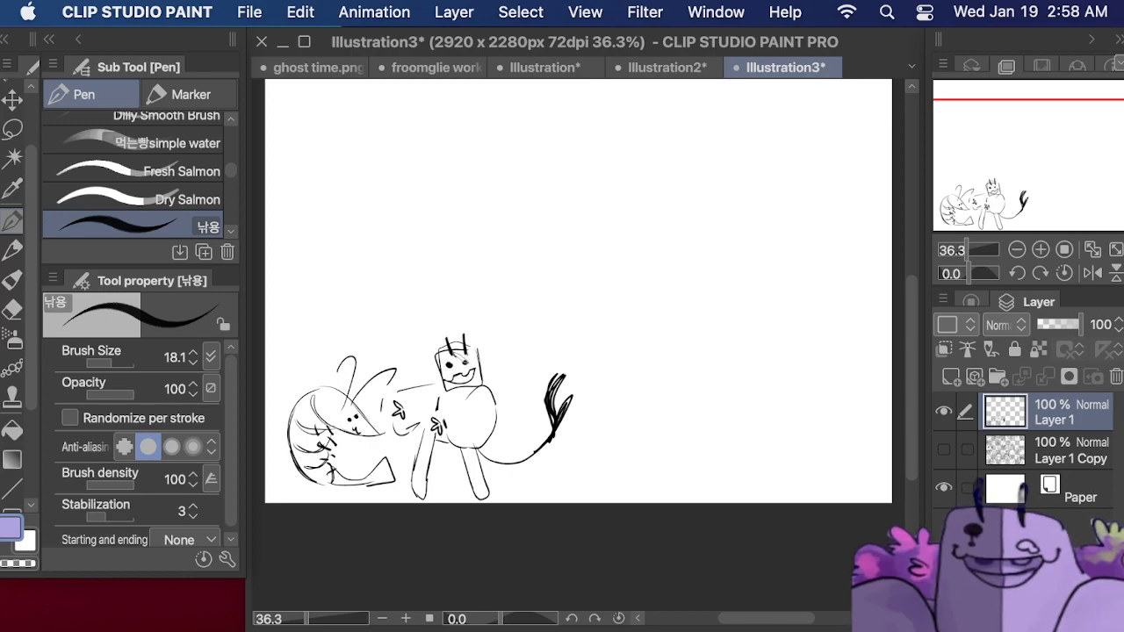
mouse_move(481, 369)
mouse_down()
mouse_move(496, 374)
mouse_move(440, 382)
mouse_up()
mouse_move(479, 341)
mouse_down()
mouse_move(517, 363)
mouse_move(506, 394)
mouse_move(520, 365)
mouse_move(475, 341)
mouse_move(477, 328)
mouse_move(435, 336)
mouse_up()
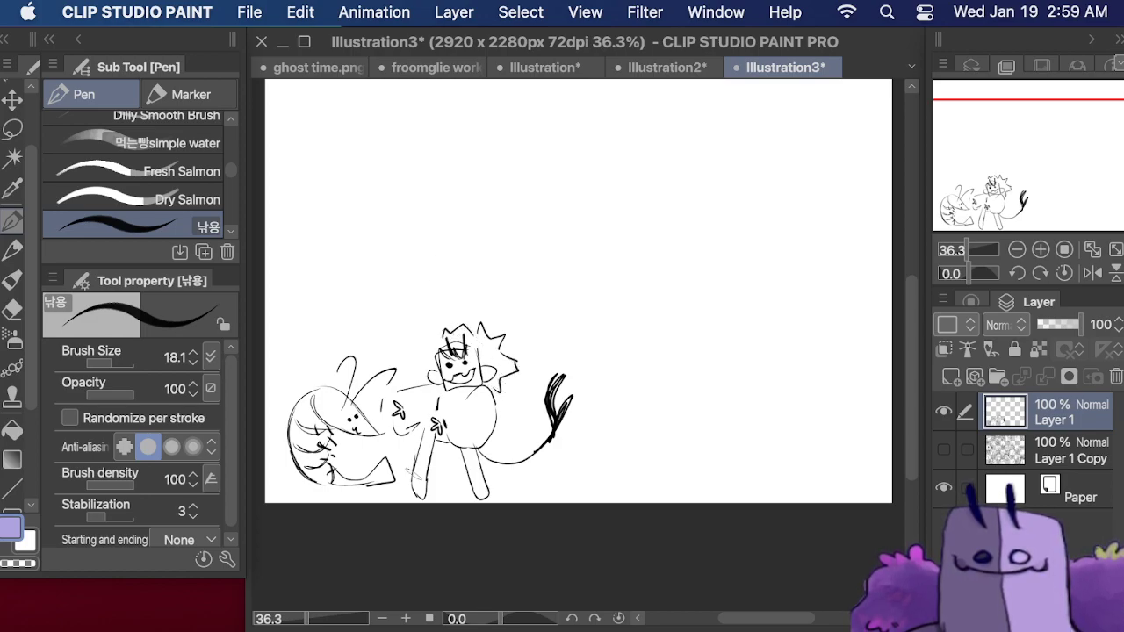
- Draw bands across both of the creature's legs and a flowing cape on both sides of its body
mouse_move(411, 448)
mouse_down()
mouse_move(479, 459)
mouse_move(489, 479)
mouse_up()
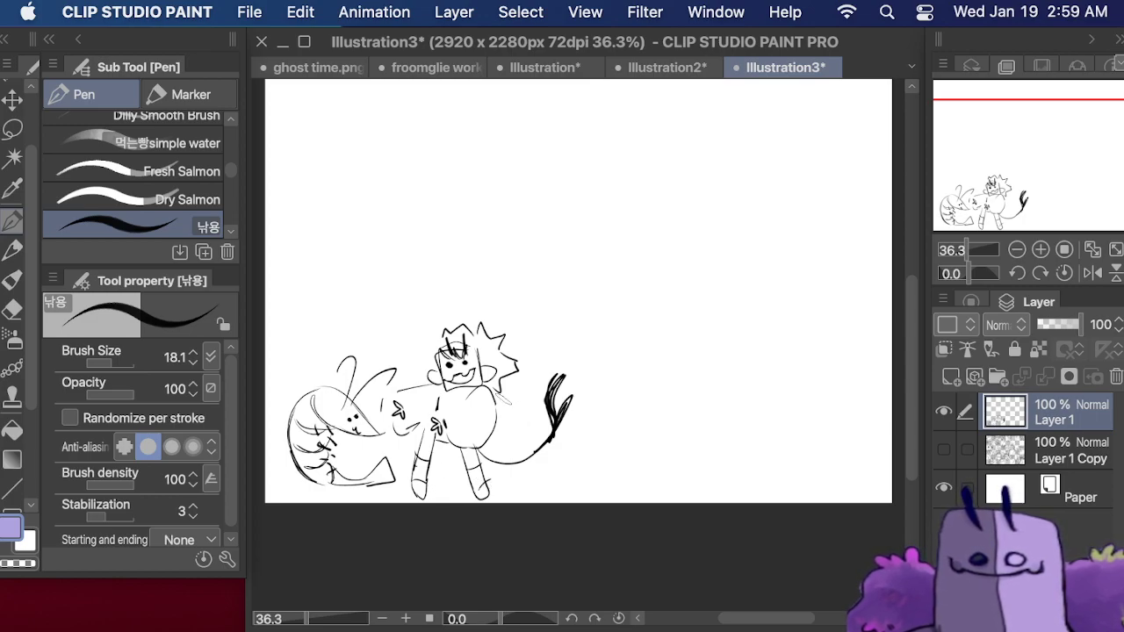
mouse_move(496, 399)
mouse_down()
mouse_move(571, 480)
mouse_move(531, 490)
mouse_move(576, 479)
mouse_up()
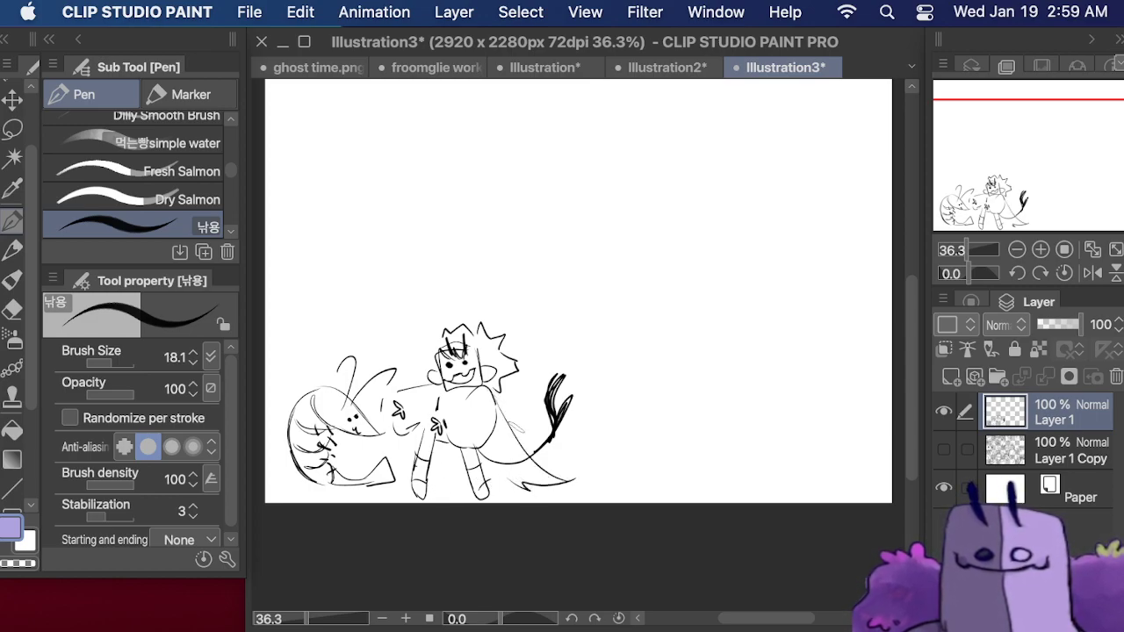
drag(415, 431, 386, 465)
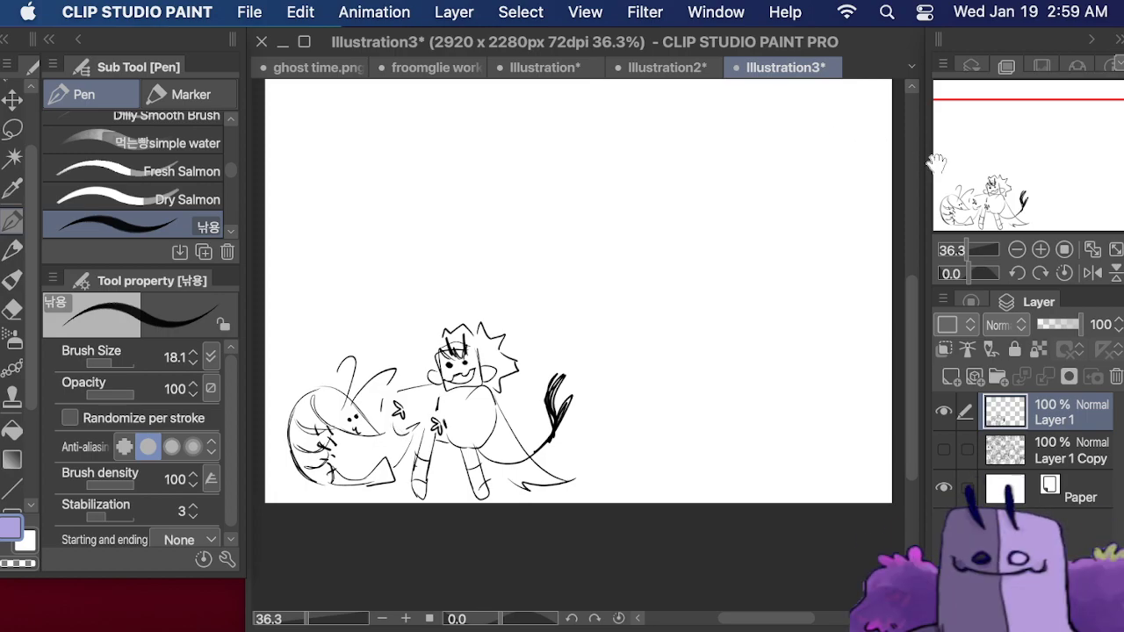
- Sketch a round-headed figure on the canvas's right side with tall oval eyes, a pointed collar and two scribbled hands
mouse_move(1045, 168)
mouse_down()
mouse_move(1012, 129)
mouse_move(1042, 114)
mouse_move(1050, 139)
mouse_up()
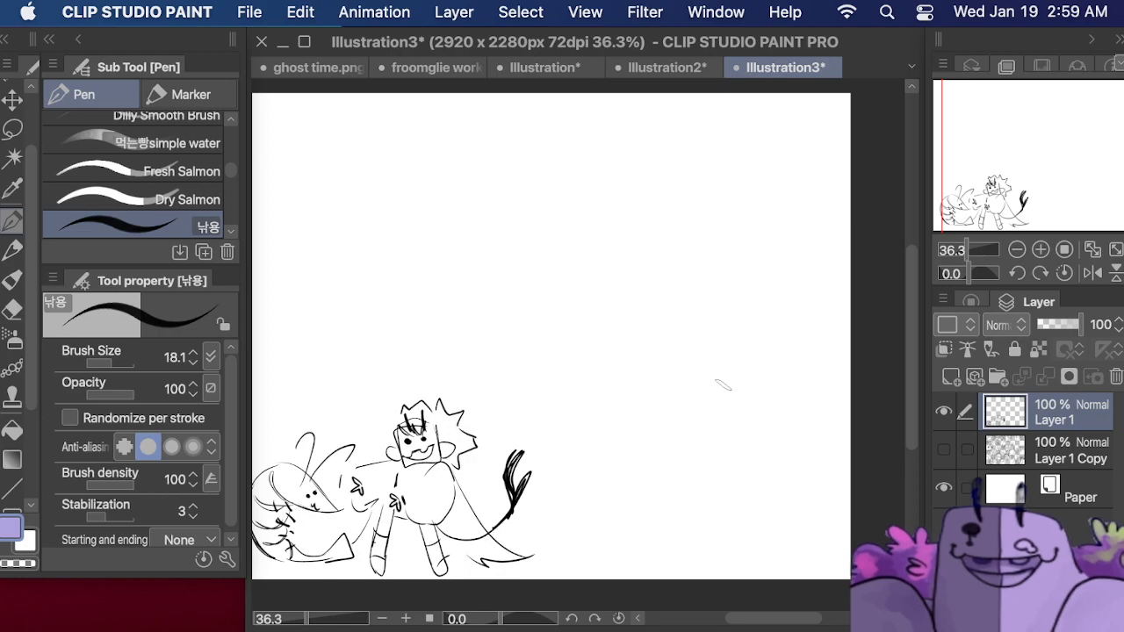
mouse_move(712, 363)
mouse_down()
mouse_move(710, 395)
mouse_move(738, 417)
mouse_move(750, 410)
mouse_move(706, 352)
mouse_move(732, 334)
mouse_move(800, 344)
mouse_move(804, 386)
mouse_up()
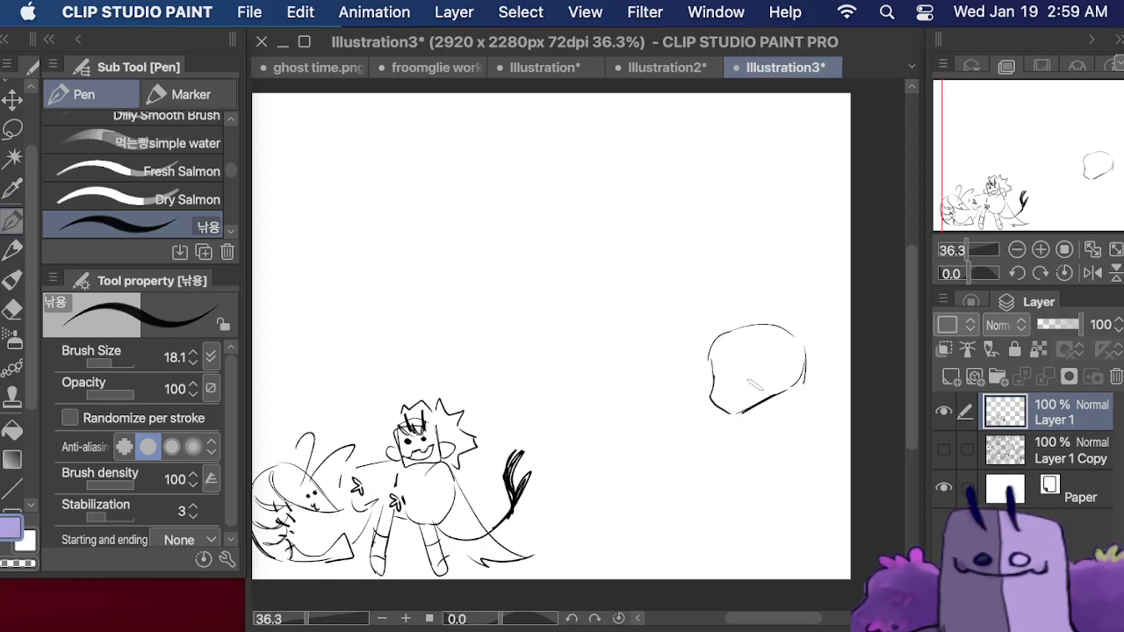
mouse_move(714, 391)
mouse_down()
mouse_move(699, 414)
mouse_move(689, 424)
mouse_move(717, 446)
mouse_move(790, 420)
mouse_up()
mouse_move(800, 374)
mouse_down()
mouse_move(826, 383)
mouse_move(799, 418)
mouse_move(749, 442)
mouse_move(718, 441)
mouse_move(711, 456)
mouse_up()
mouse_move(766, 430)
mouse_down()
mouse_move(790, 425)
mouse_move(764, 439)
mouse_move(795, 434)
mouse_move(778, 444)
mouse_up()
mouse_move(702, 448)
mouse_down()
mouse_move(715, 439)
mouse_move(722, 450)
mouse_move(694, 441)
mouse_up()
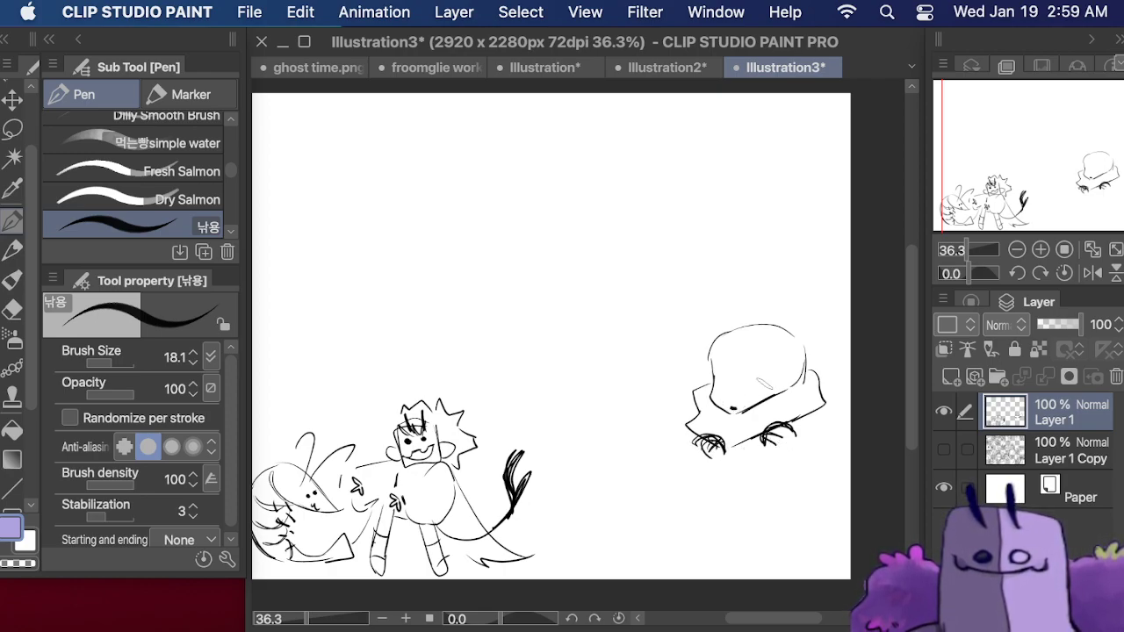
mouse_move(743, 402)
mouse_down()
mouse_move(755, 374)
mouse_move(778, 387)
mouse_move(773, 376)
mouse_move(736, 409)
mouse_move(718, 378)
mouse_move(777, 388)
mouse_move(764, 397)
mouse_up()
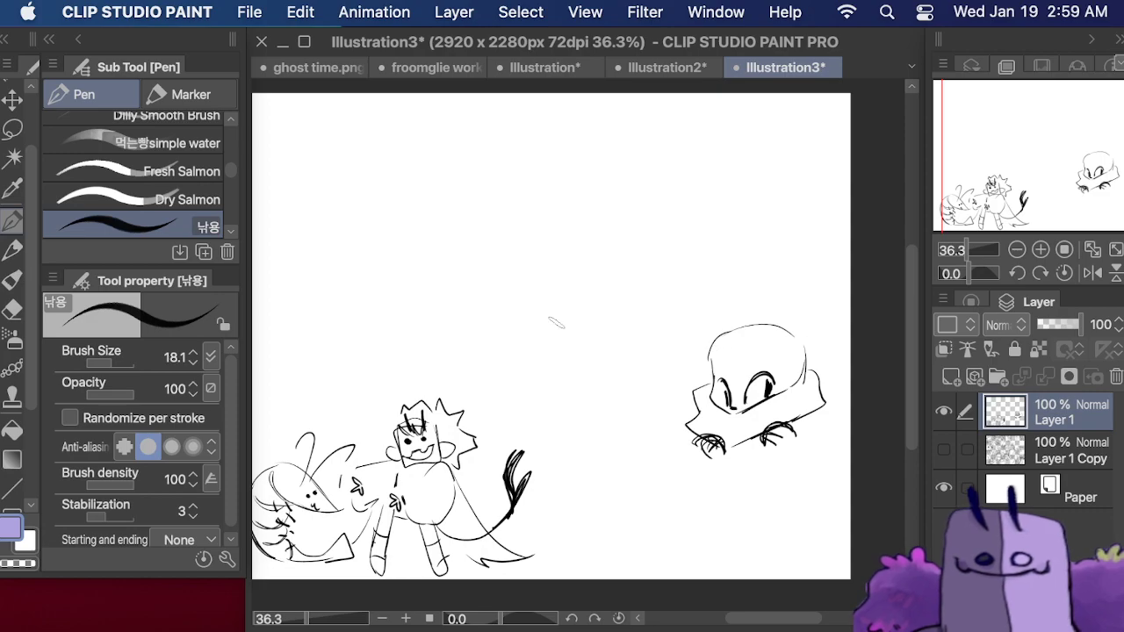
- Erase the whole round-headed figure with the Hard eraser at size 353.5 and return to the pen
click(12, 309)
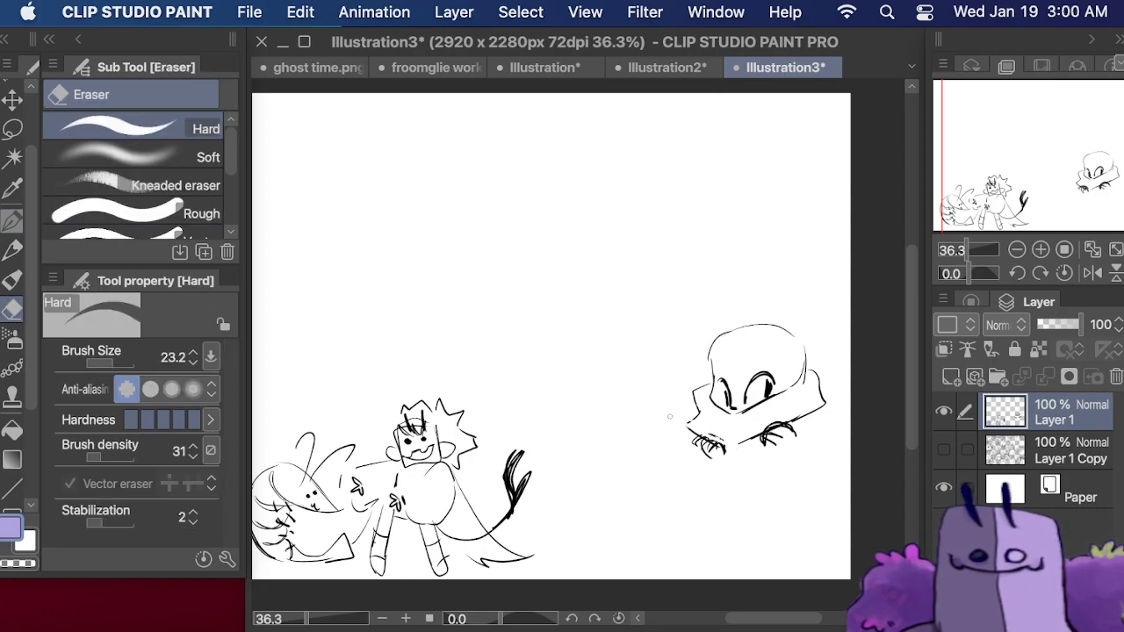
drag(685, 438, 713, 449)
click(124, 362)
mouse_move(739, 353)
mouse_down()
mouse_move(783, 415)
mouse_move(823, 384)
mouse_up()
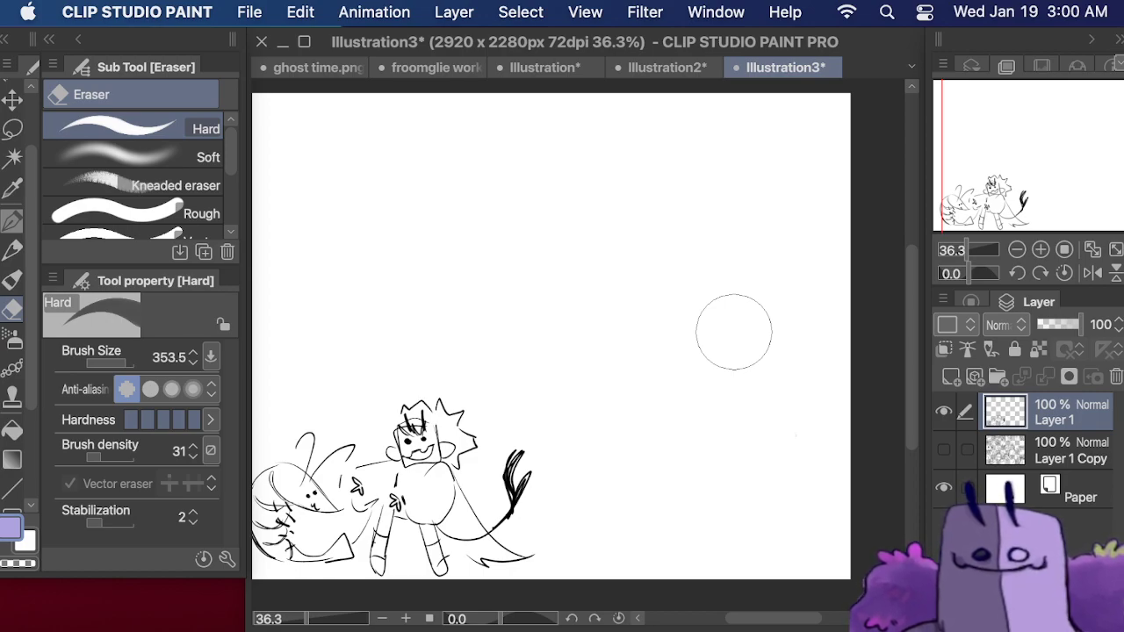
click(12, 220)
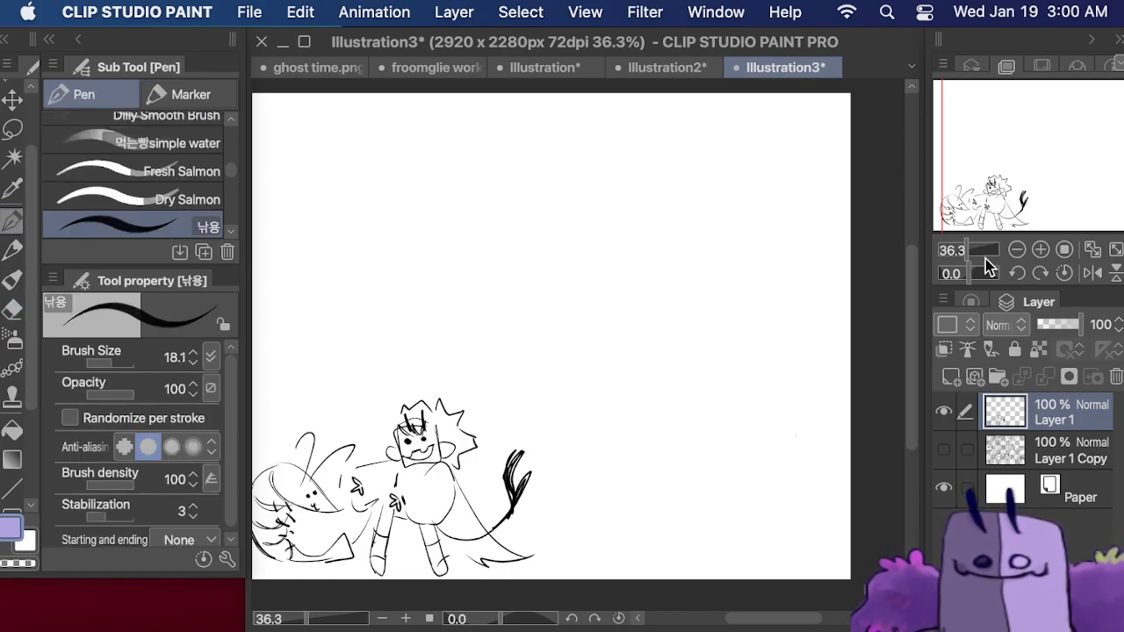
- Show the merged sketch layer briefly to check how the new doodle overlaps it, and hide it again
drag(1019, 168, 999, 171)
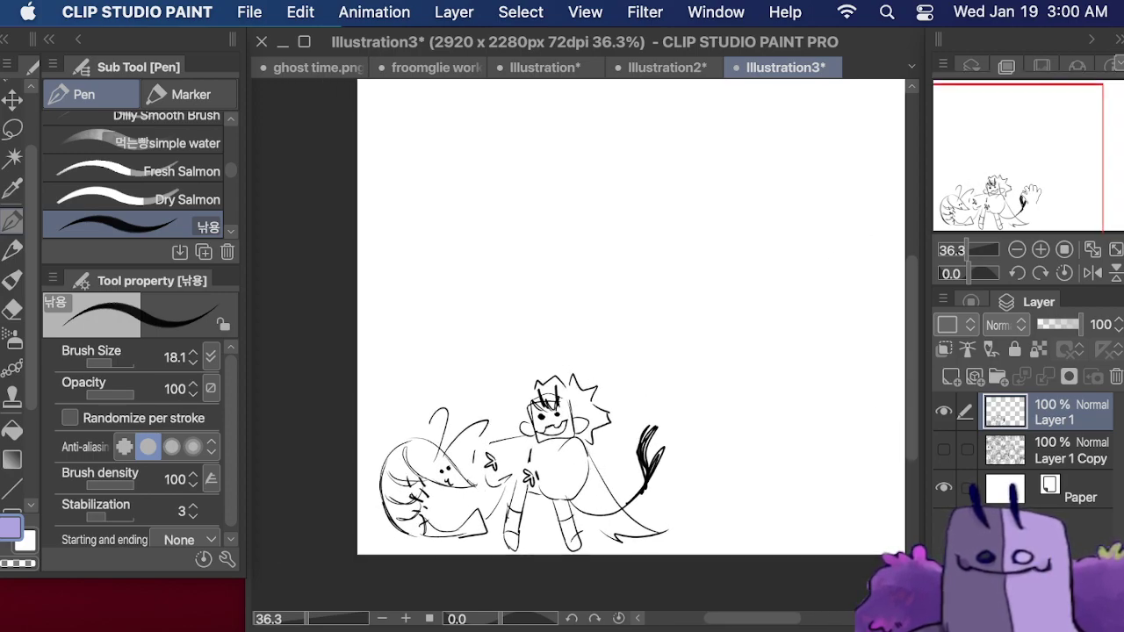
click(945, 448)
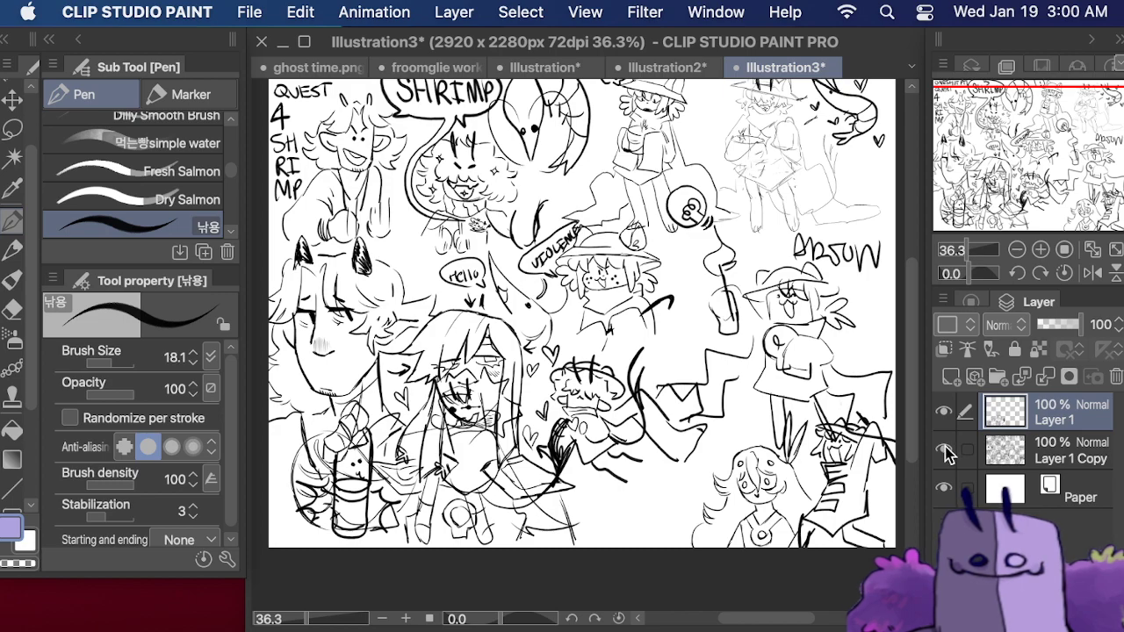
click(945, 448)
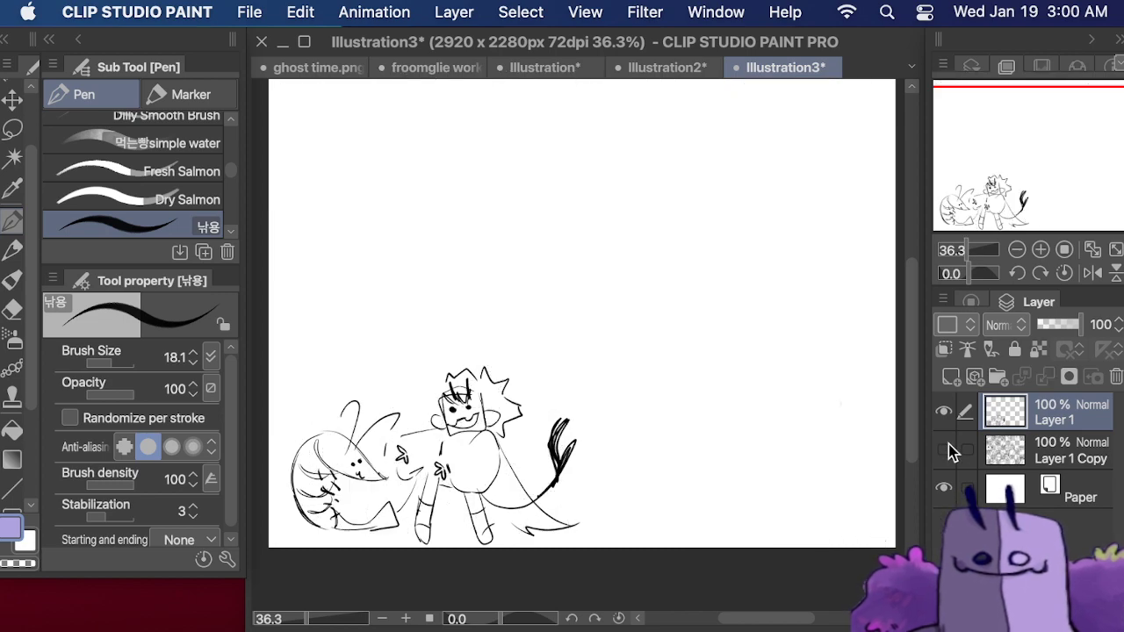
- Lasso the shrimp and spiky-haired creature doodle, move it across to the canvas's lower-right area, and apply the transformation
click(12, 129)
mouse_move(412, 265)
mouse_down()
mouse_move(269, 456)
mouse_move(472, 582)
mouse_move(454, 220)
mouse_move(488, 225)
mouse_up()
click(572, 584)
drag(538, 473, 786, 442)
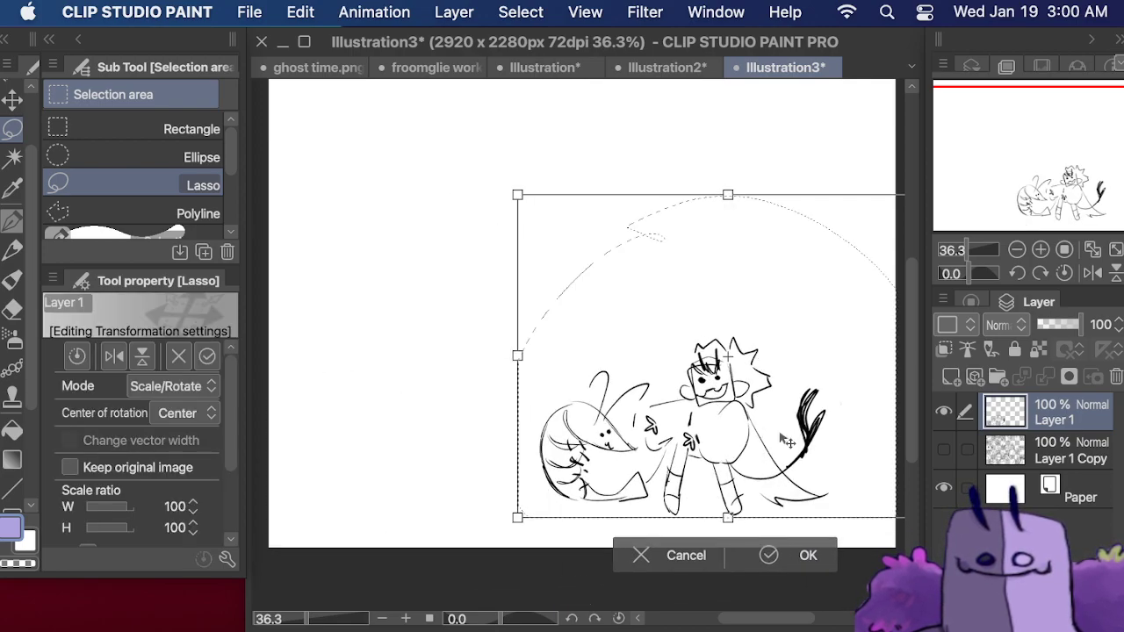
click(943, 449)
key(Return)
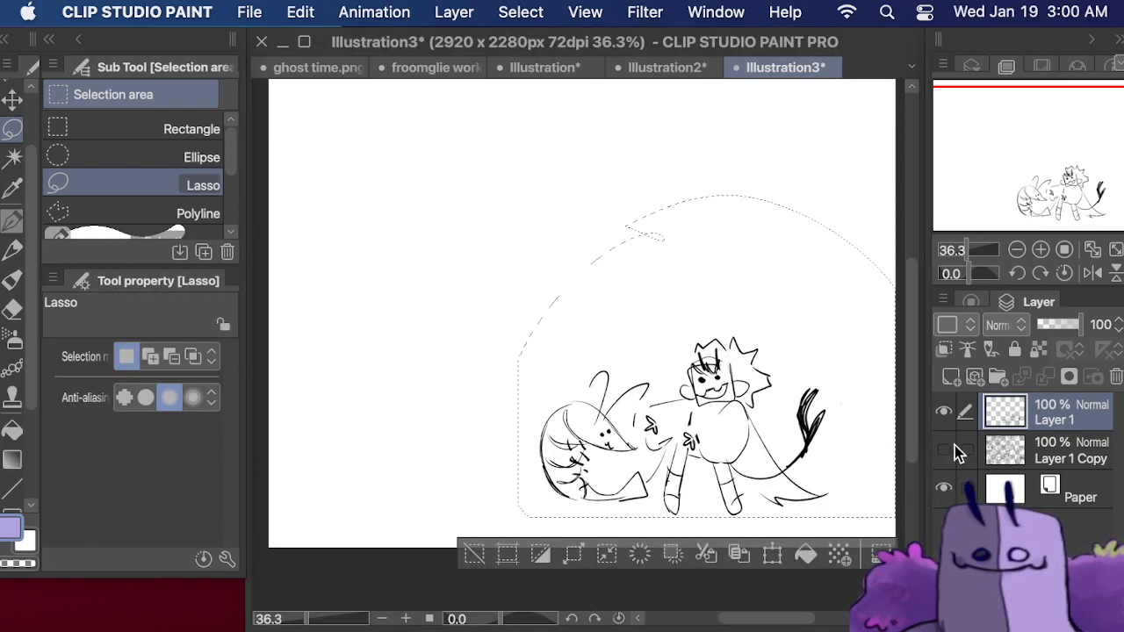
- Show the Layer 1 Copy sketches, scale the shrimp and creature doodle down to about 49%, fit it into the lower-edge gap, and merge it down
click(943, 448)
click(773, 554)
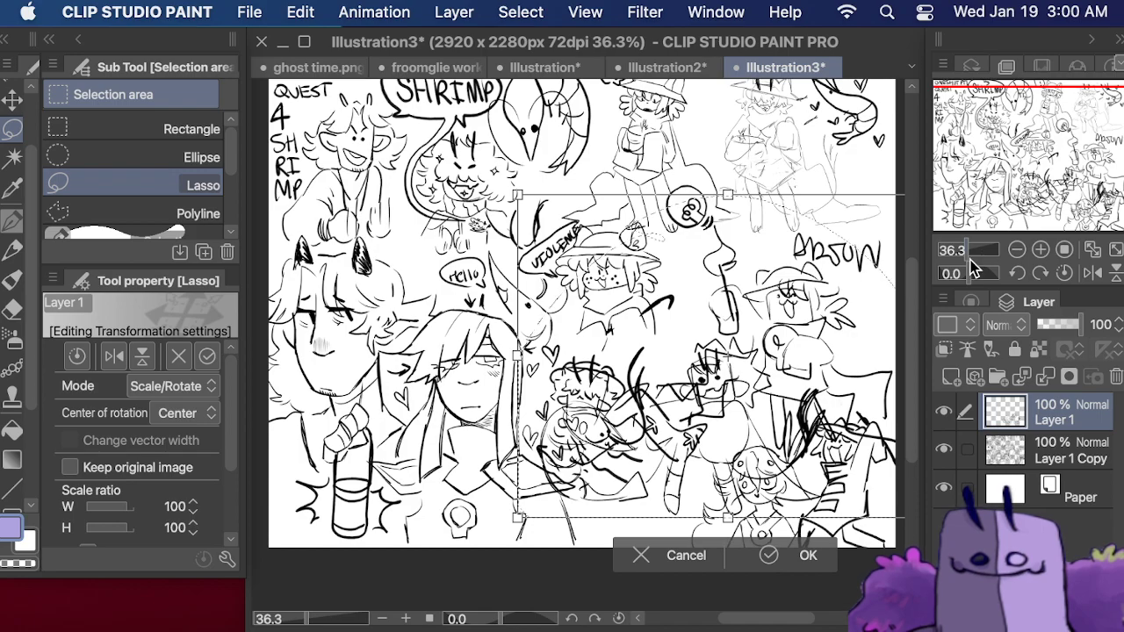
mouse_move(969, 251)
mouse_down()
mouse_move(954, 252)
mouse_move(969, 250)
mouse_up()
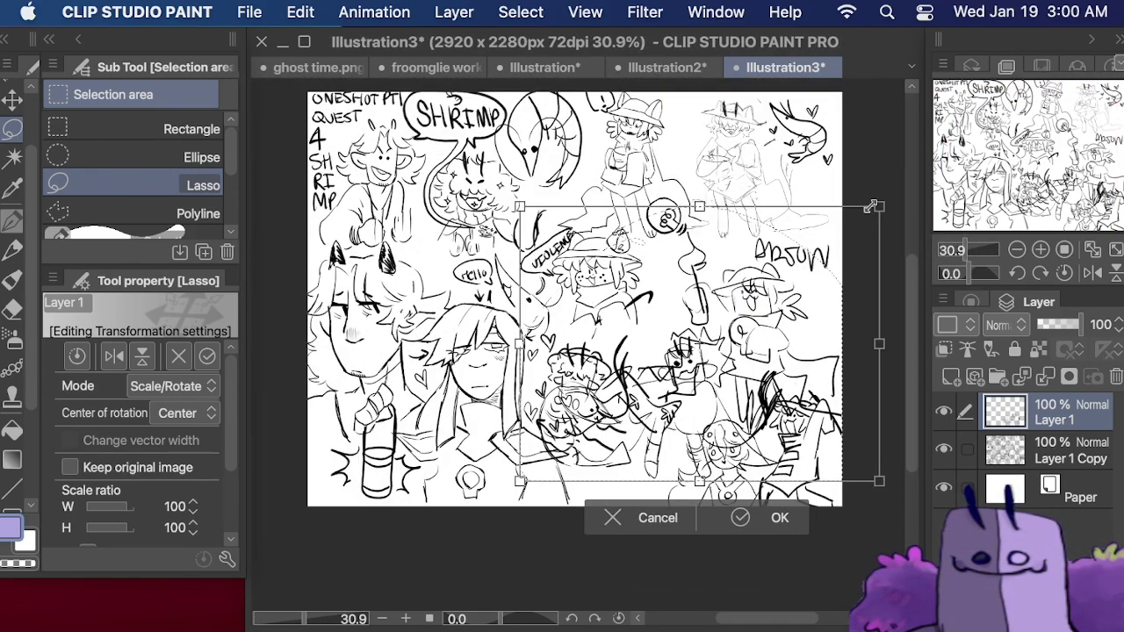
drag(870, 206, 768, 287)
drag(668, 414, 694, 468)
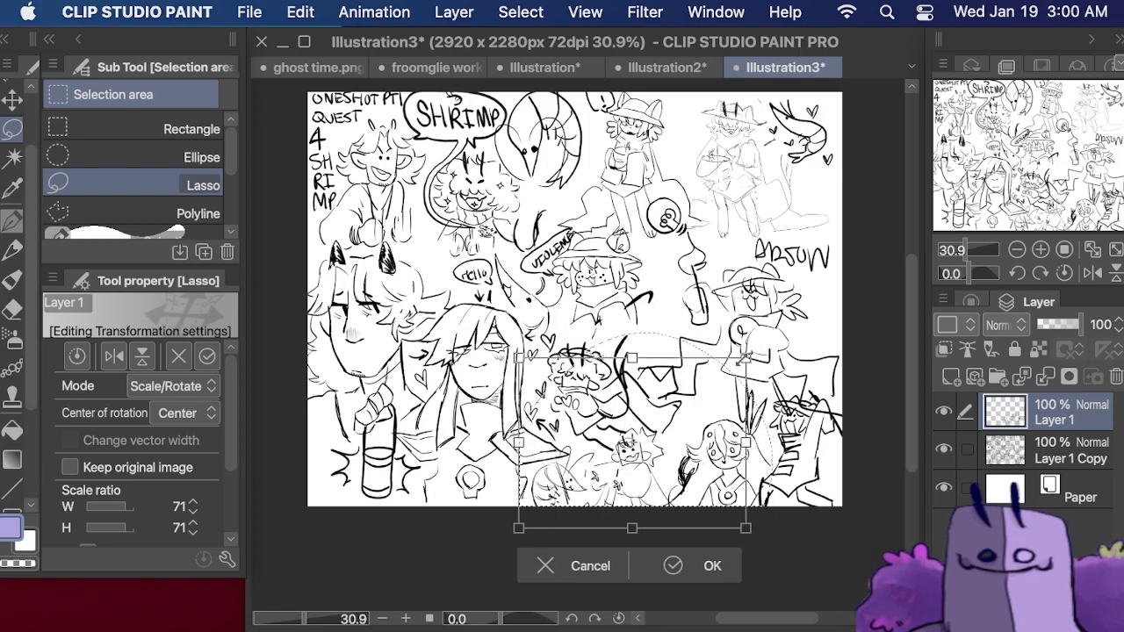
drag(745, 357, 693, 402)
drag(625, 478, 662, 450)
drag(646, 375, 646, 370)
drag(635, 462, 632, 467)
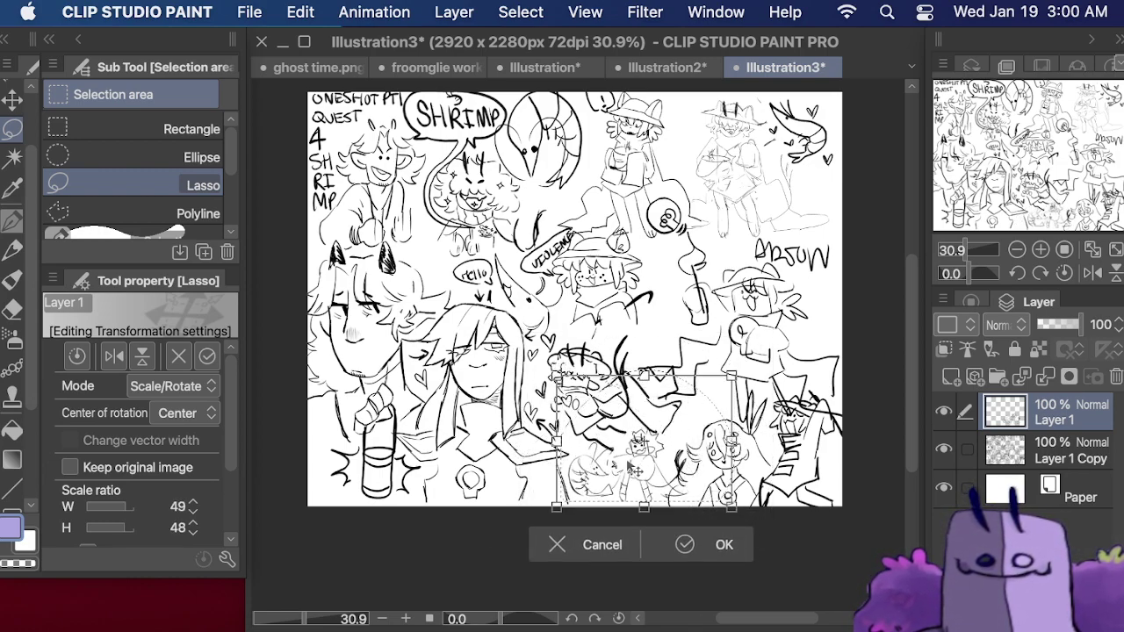
click(686, 542)
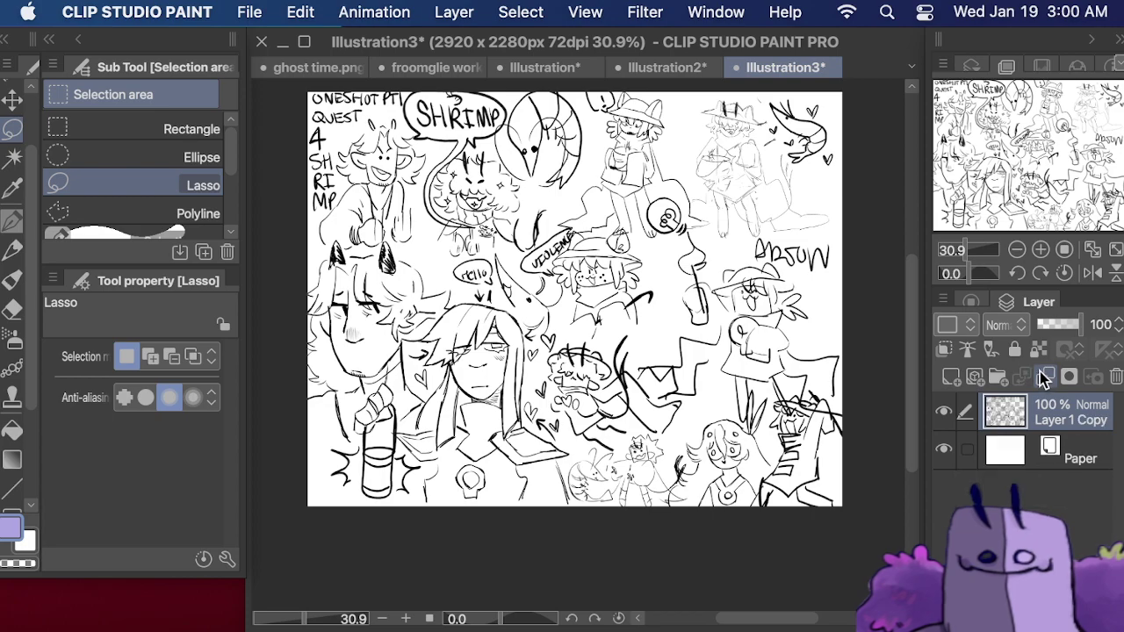
- Draw a partial face profile with small dots between the two upper hatted figures on a new layer, and merge it into the sketch layer
drag(1028, 211, 1051, 151)
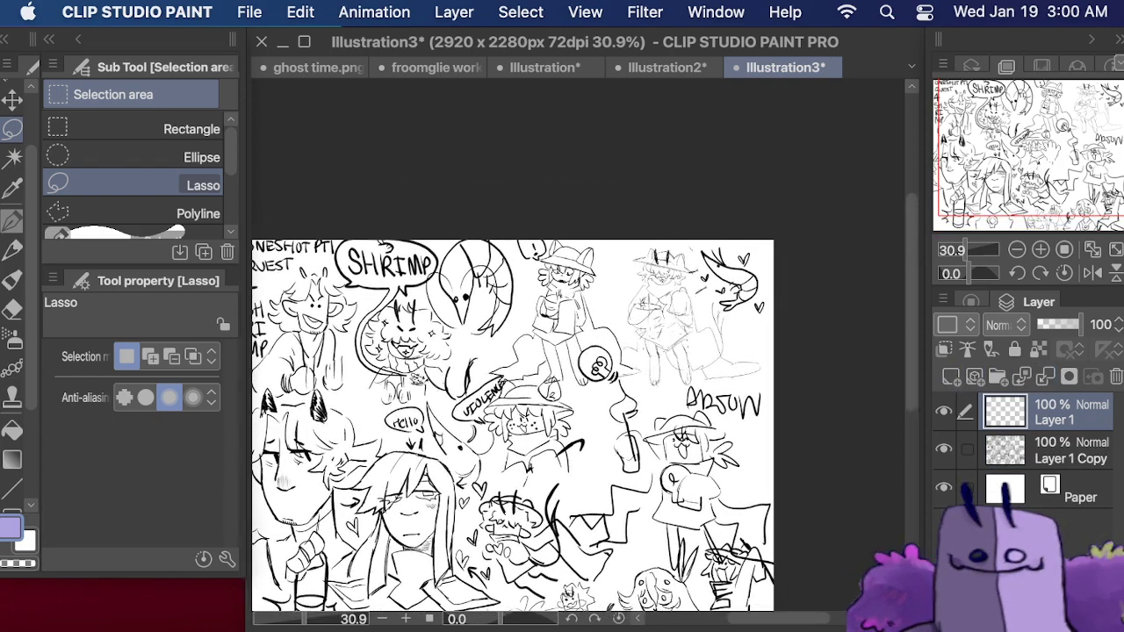
click(13, 220)
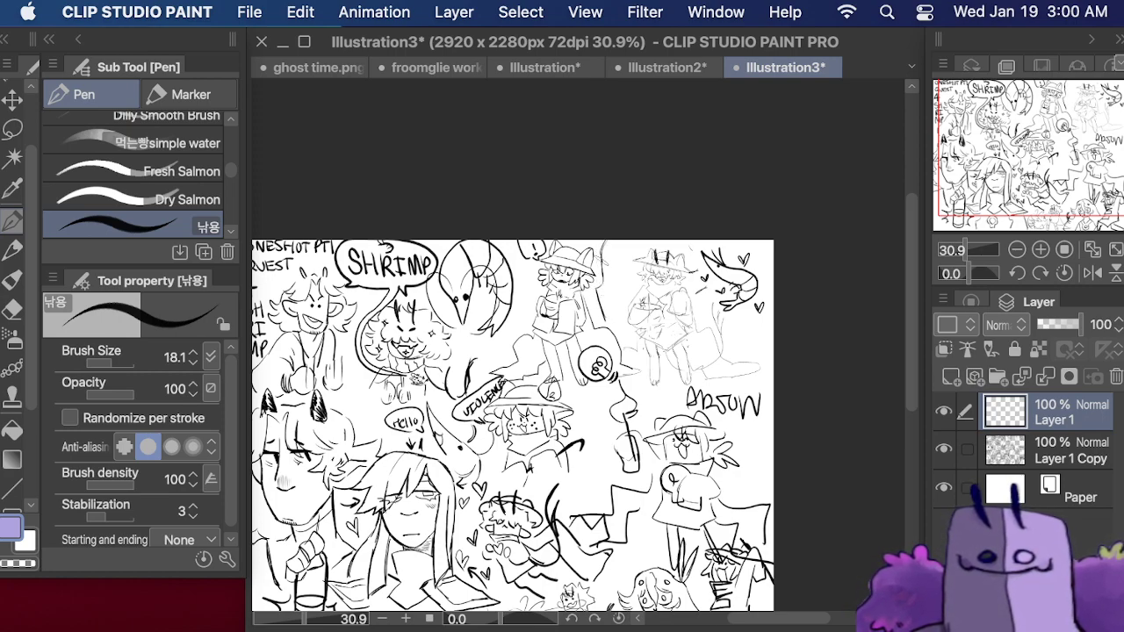
drag(599, 291, 608, 317)
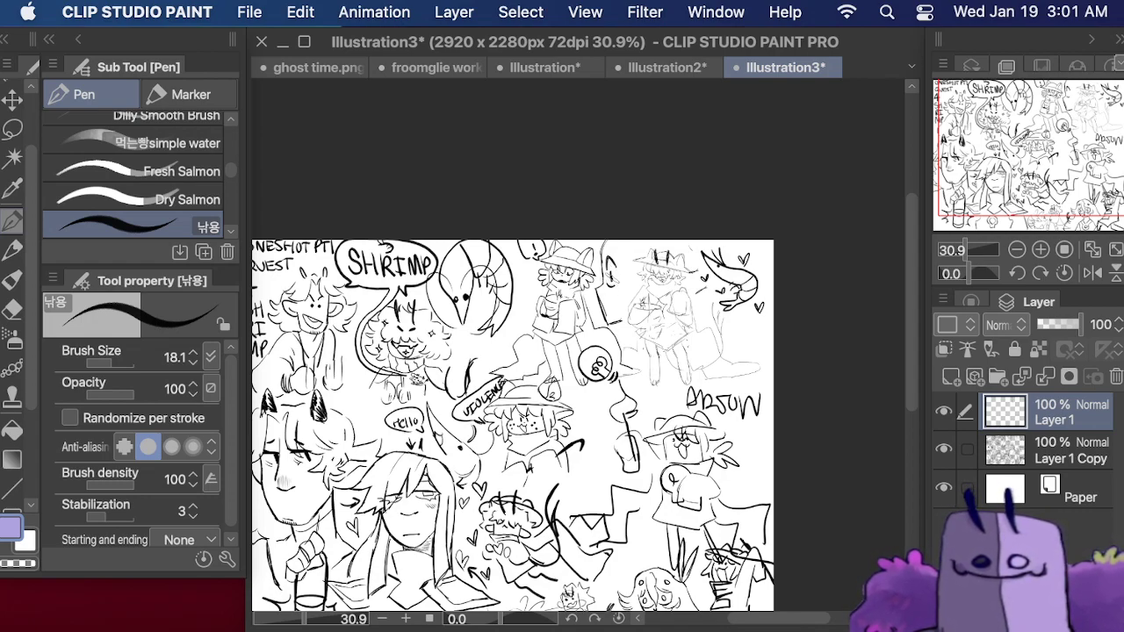
key(super+z)
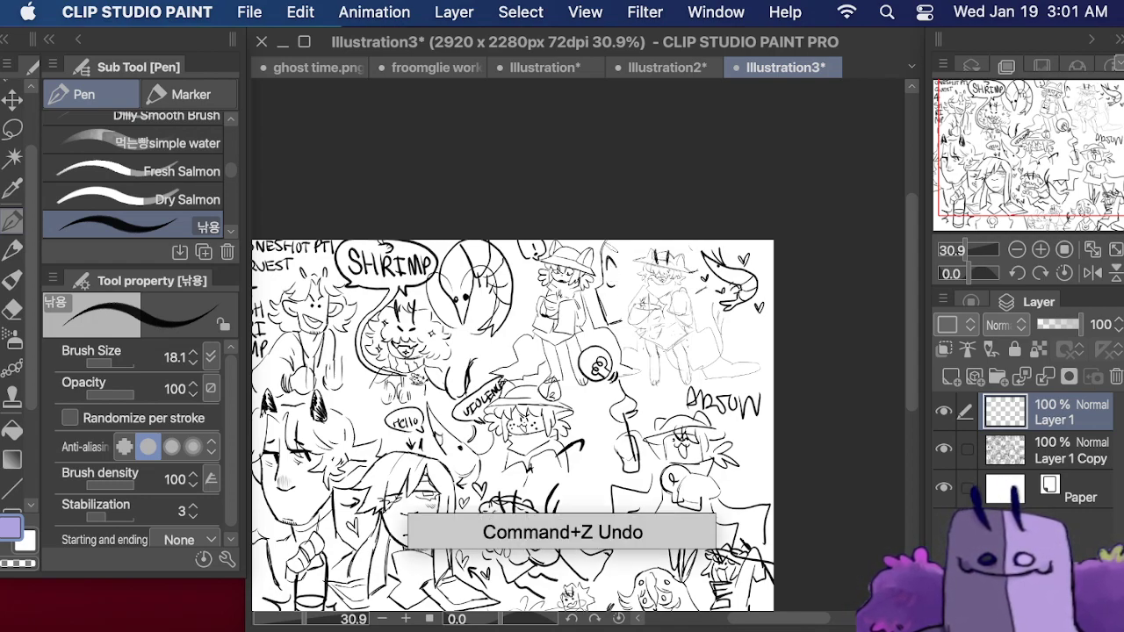
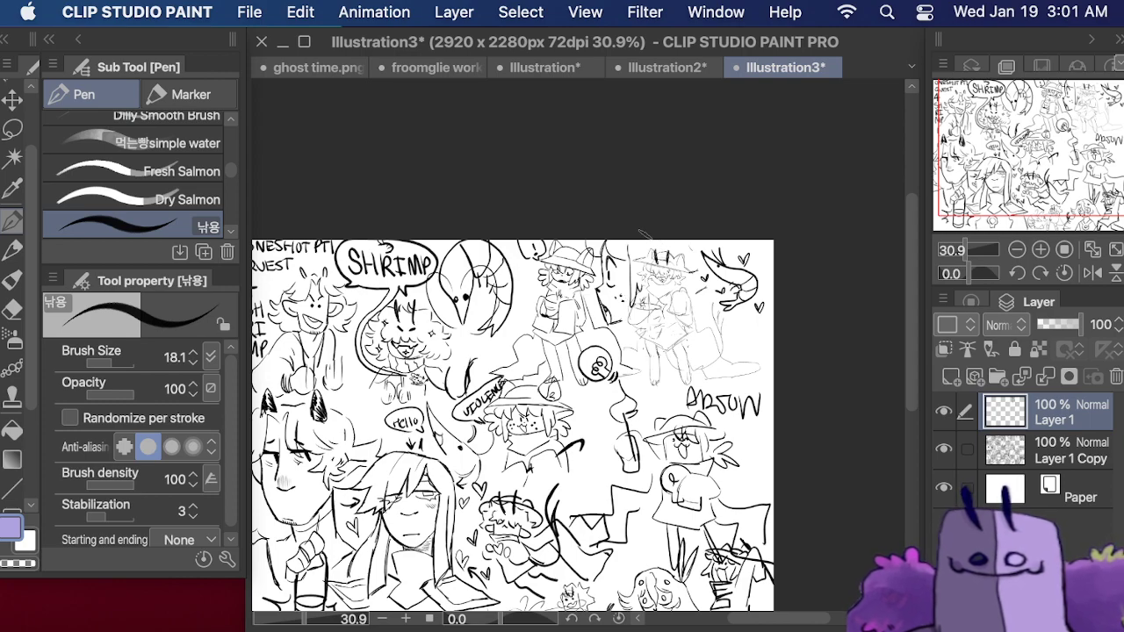
drag(1036, 131, 984, 165)
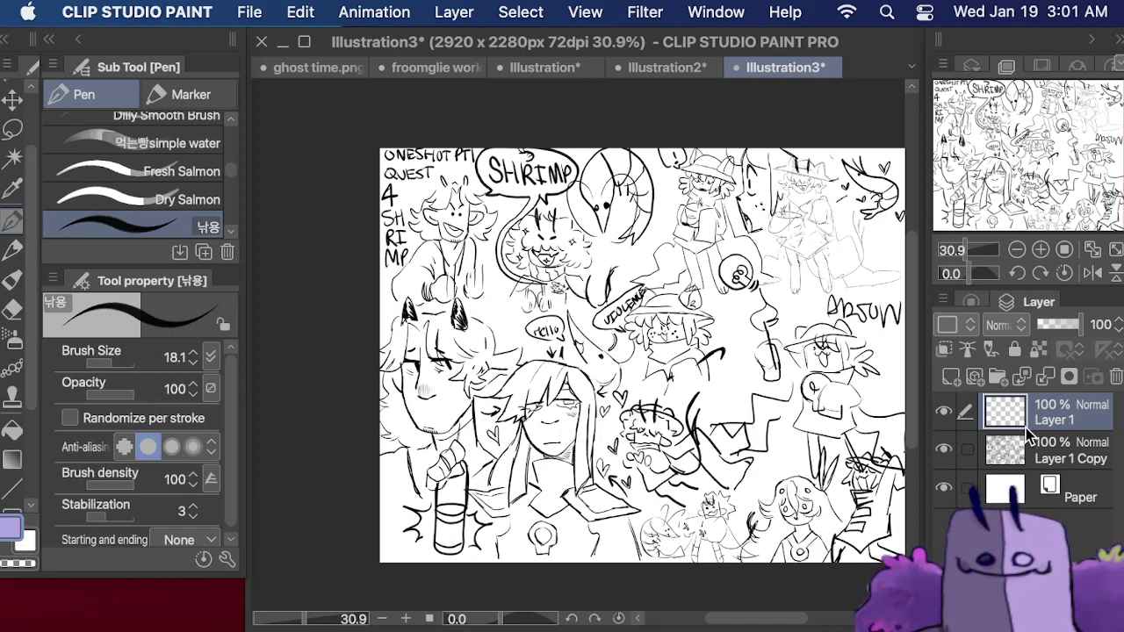
click(1047, 378)
- Add a new layer directly above Paper and set up the simple water brush in muted green at size 80
click(1034, 437)
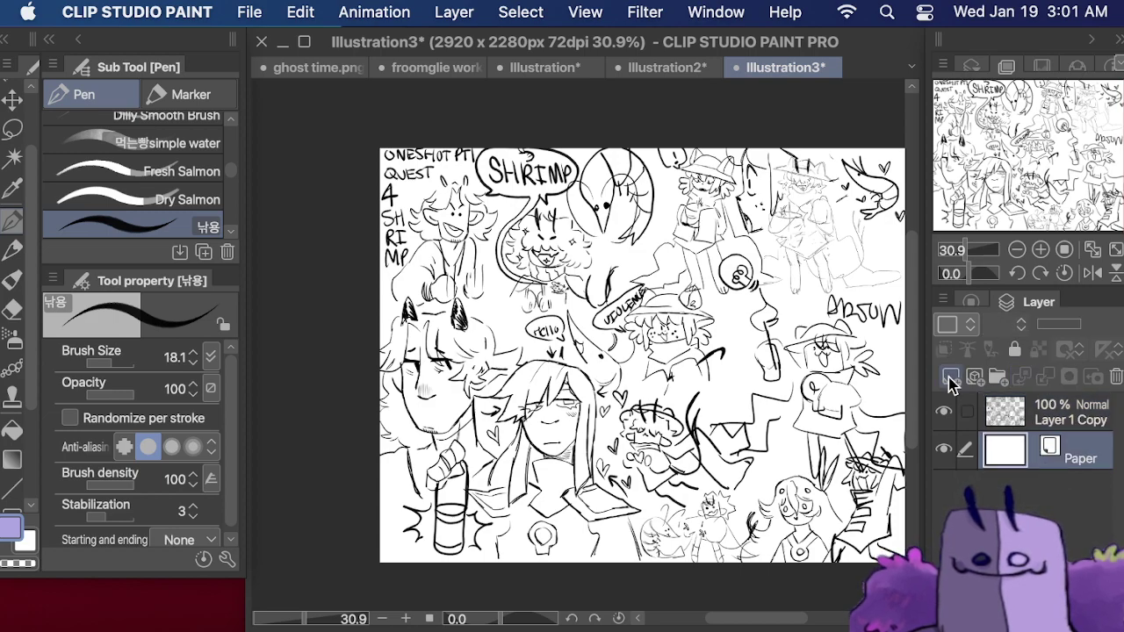
click(951, 380)
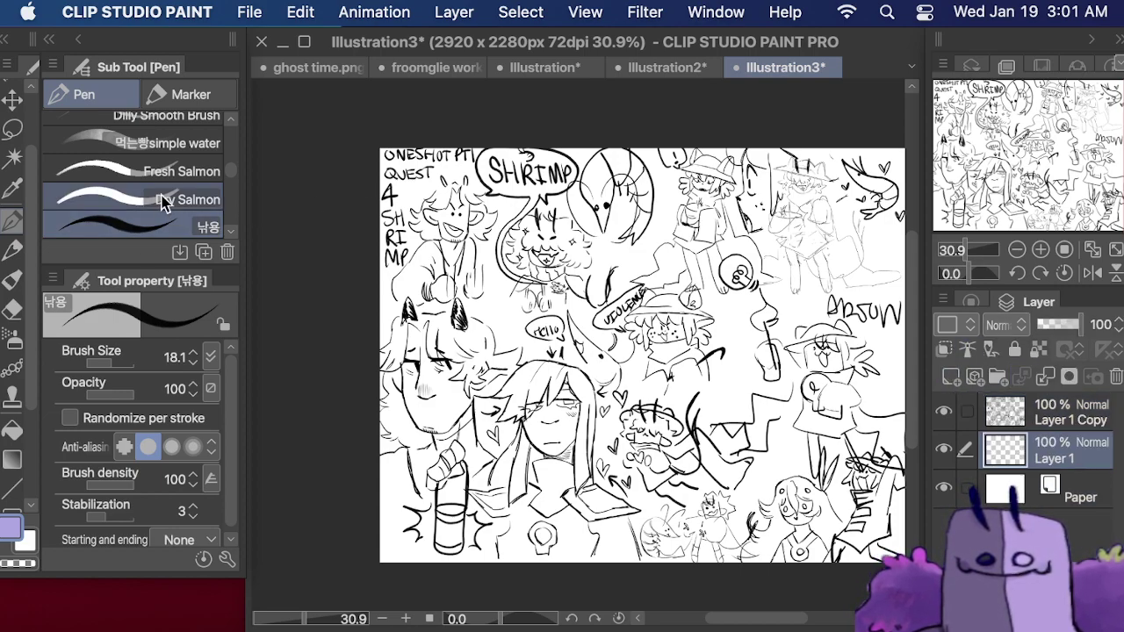
click(195, 143)
click(113, 364)
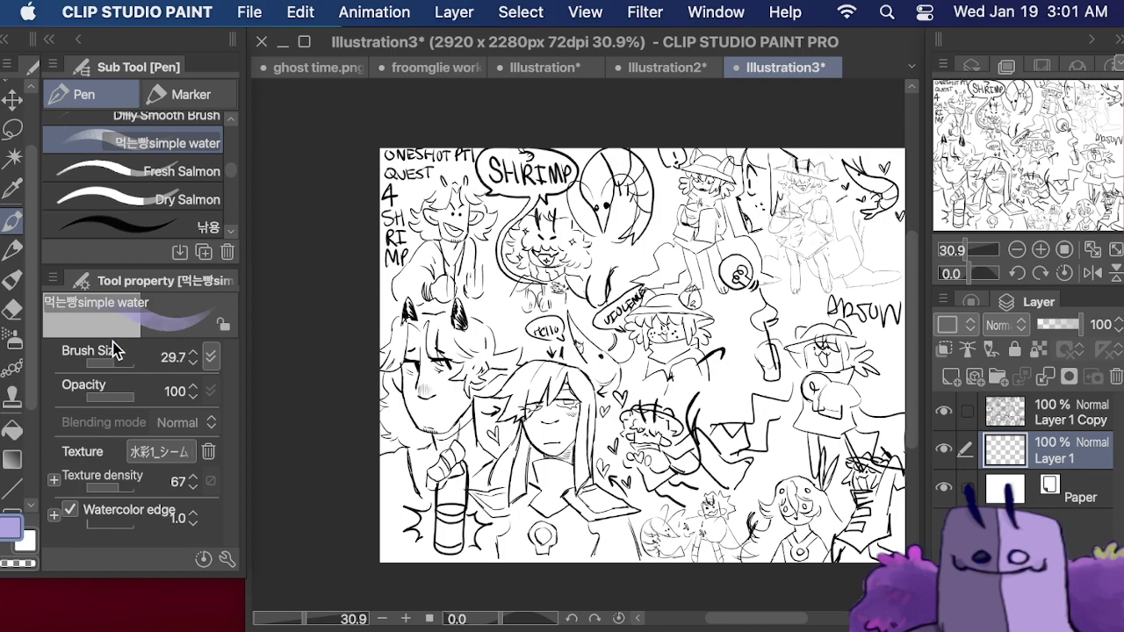
click(971, 301)
click(1083, 360)
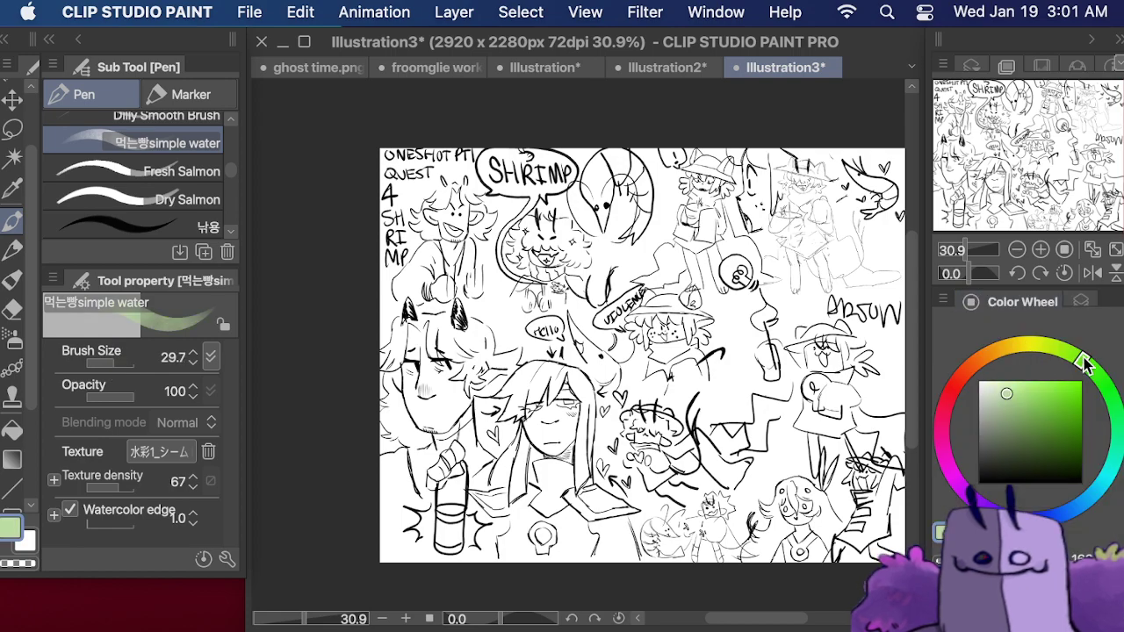
click(1017, 402)
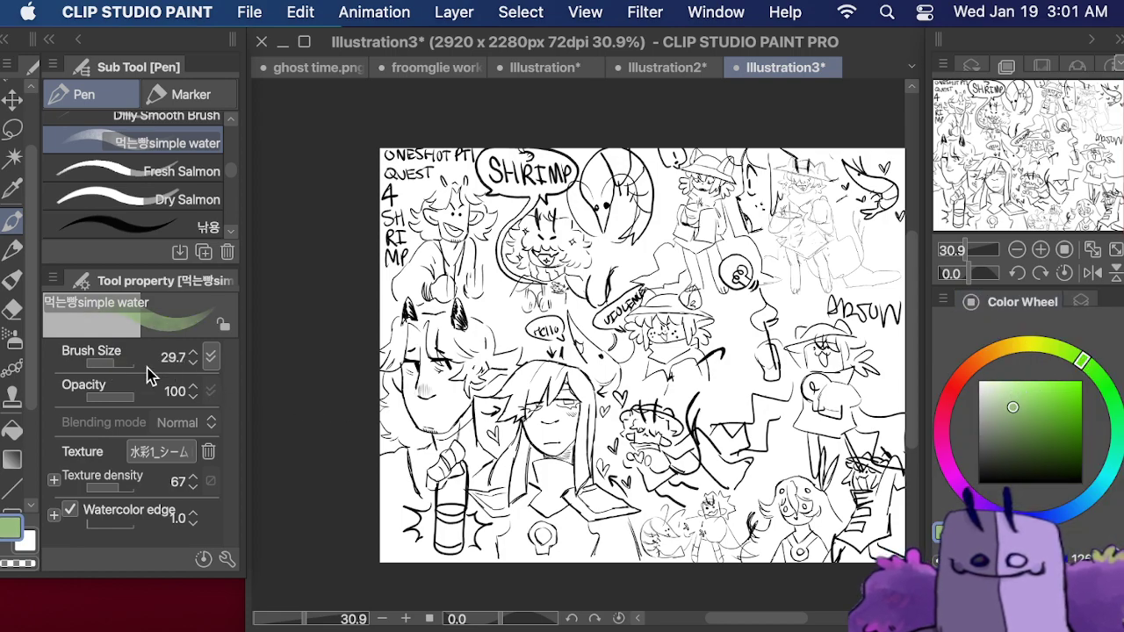
click(119, 363)
- Paint the large horned figure and the smaller grinning figure above it with the green watercolor wash
mouse_move(420, 400)
mouse_down()
mouse_move(395, 417)
mouse_move(418, 437)
mouse_move(403, 377)
mouse_move(432, 351)
mouse_move(449, 360)
mouse_move(458, 439)
mouse_move(474, 439)
mouse_move(488, 464)
mouse_move(481, 483)
mouse_move(493, 474)
mouse_move(432, 455)
mouse_move(417, 472)
mouse_move(426, 465)
mouse_move(419, 500)
mouse_move(397, 467)
mouse_move(400, 491)
mouse_move(385, 506)
mouse_move(381, 415)
mouse_move(411, 312)
mouse_move(441, 329)
mouse_move(444, 321)
mouse_move(458, 356)
mouse_move(462, 342)
mouse_move(485, 369)
mouse_move(487, 356)
mouse_move(505, 391)
mouse_up()
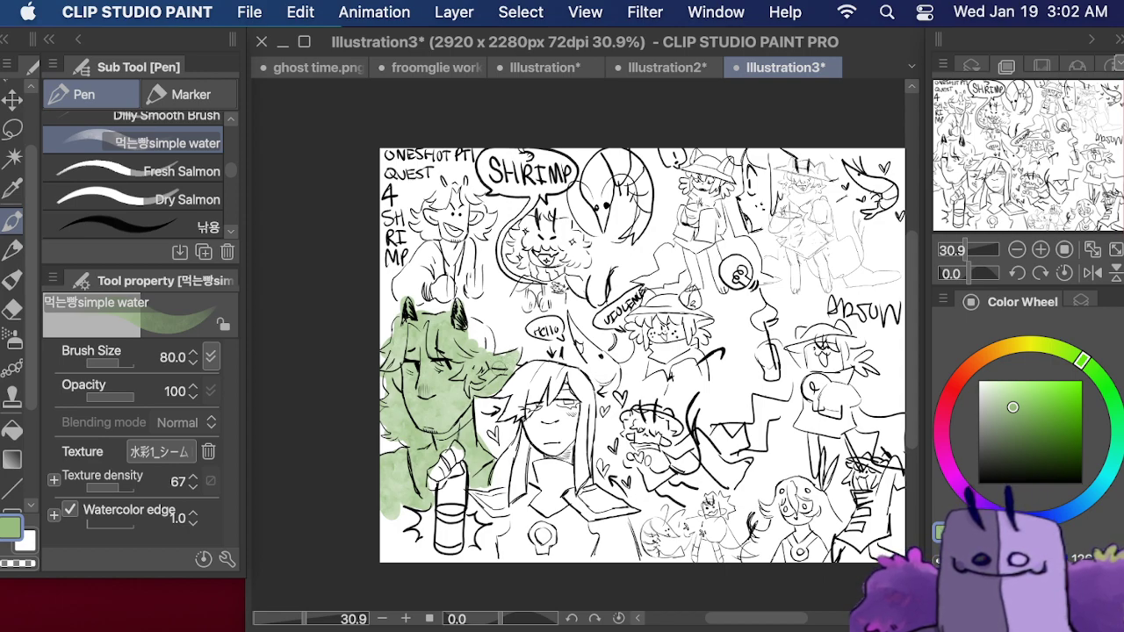
mouse_move(470, 342)
mouse_down()
mouse_move(511, 369)
mouse_move(485, 410)
mouse_move(490, 457)
mouse_move(506, 430)
mouse_up()
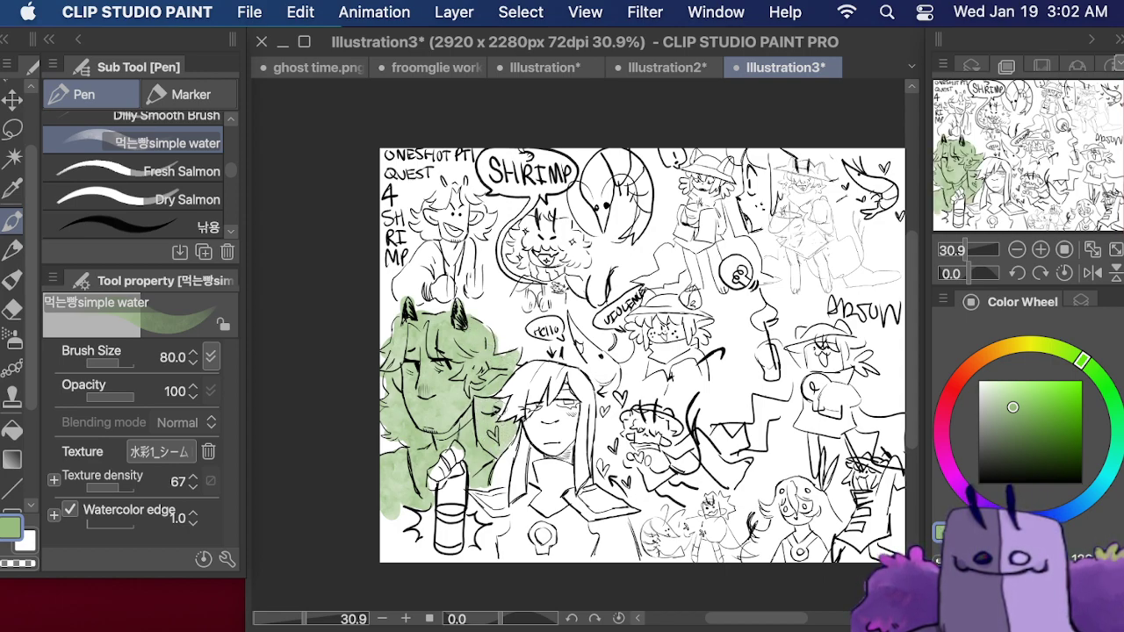
mouse_move(424, 288)
mouse_down()
mouse_move(405, 282)
mouse_move(428, 250)
mouse_move(441, 290)
mouse_move(447, 265)
mouse_move(479, 279)
mouse_move(449, 257)
mouse_move(435, 265)
mouse_move(416, 226)
mouse_move(448, 192)
mouse_move(450, 230)
mouse_move(466, 186)
mouse_move(477, 230)
mouse_up()
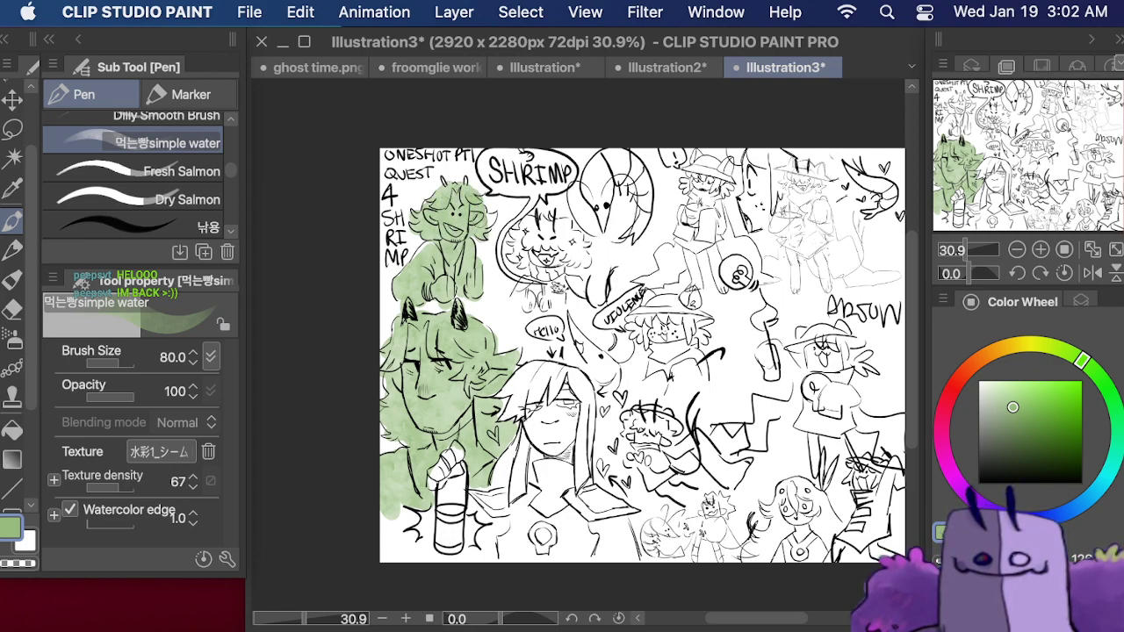
- Choose a soft pinkish red and paint the long-haired figure, the raised hand and the bottle with its burst lines
click(961, 378)
drag(1025, 398, 1027, 387)
drag(961, 378, 950, 394)
mouse_move(504, 501)
mouse_down()
mouse_move(527, 439)
mouse_move(489, 505)
mouse_move(488, 545)
mouse_move(514, 483)
mouse_move(505, 505)
mouse_move(527, 553)
mouse_move(549, 492)
mouse_move(571, 545)
mouse_move(588, 527)
mouse_move(619, 566)
mouse_move(629, 563)
mouse_move(588, 496)
mouse_move(622, 510)
mouse_move(576, 456)
mouse_move(586, 399)
mouse_move(577, 378)
mouse_move(532, 365)
mouse_move(507, 391)
mouse_move(529, 429)
mouse_move(546, 431)
mouse_move(559, 412)
mouse_up()
mouse_move(567, 479)
mouse_down()
mouse_move(562, 395)
mouse_move(566, 510)
mouse_up()
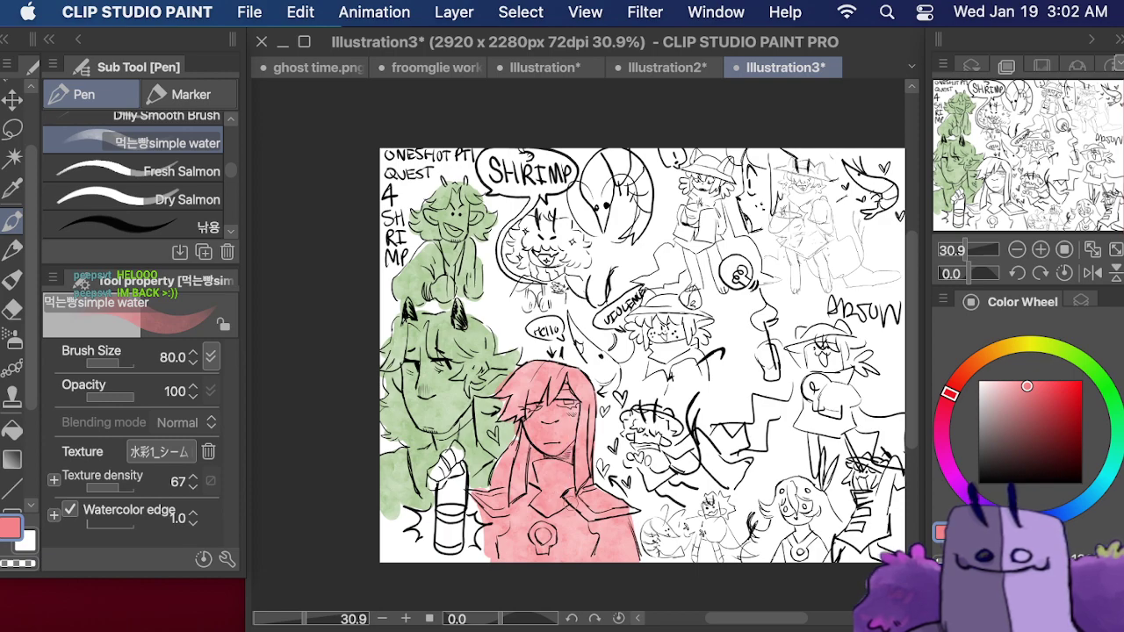
mouse_move(474, 513)
mouse_down()
mouse_move(452, 448)
mouse_move(452, 514)
mouse_move(463, 475)
mouse_move(446, 549)
mouse_move(456, 509)
mouse_move(421, 532)
mouse_move(480, 533)
mouse_up()
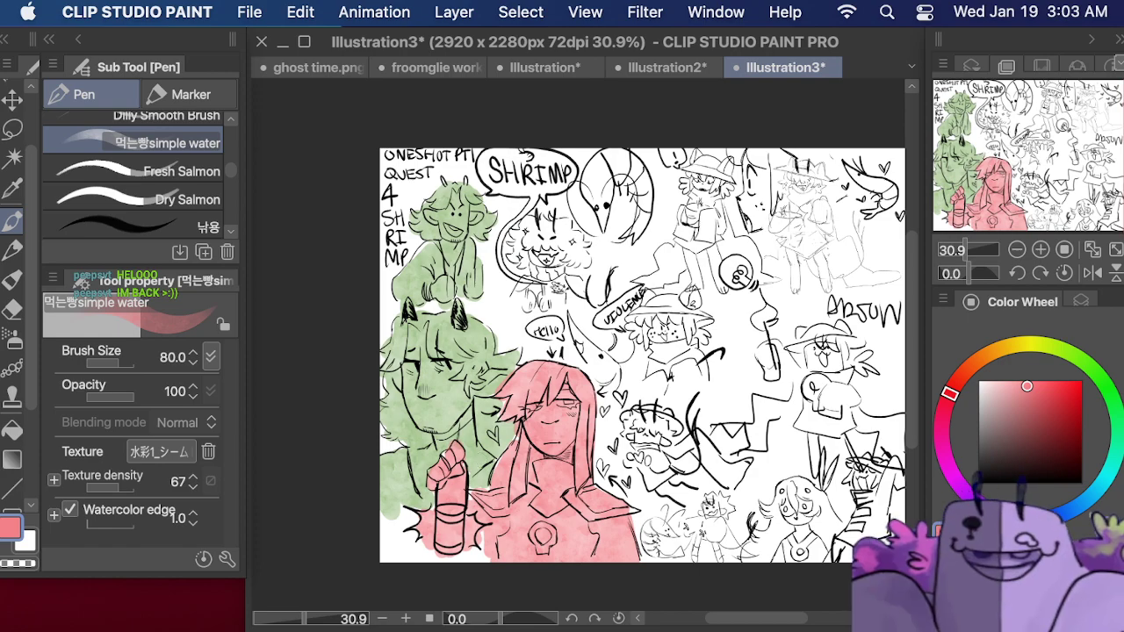
- Choose a light purple and paint the curly-haired figure under the SHRIMP speech bubble
mouse_move(1052, 127)
mouse_down()
mouse_move(1057, 136)
mouse_move(1047, 120)
mouse_up()
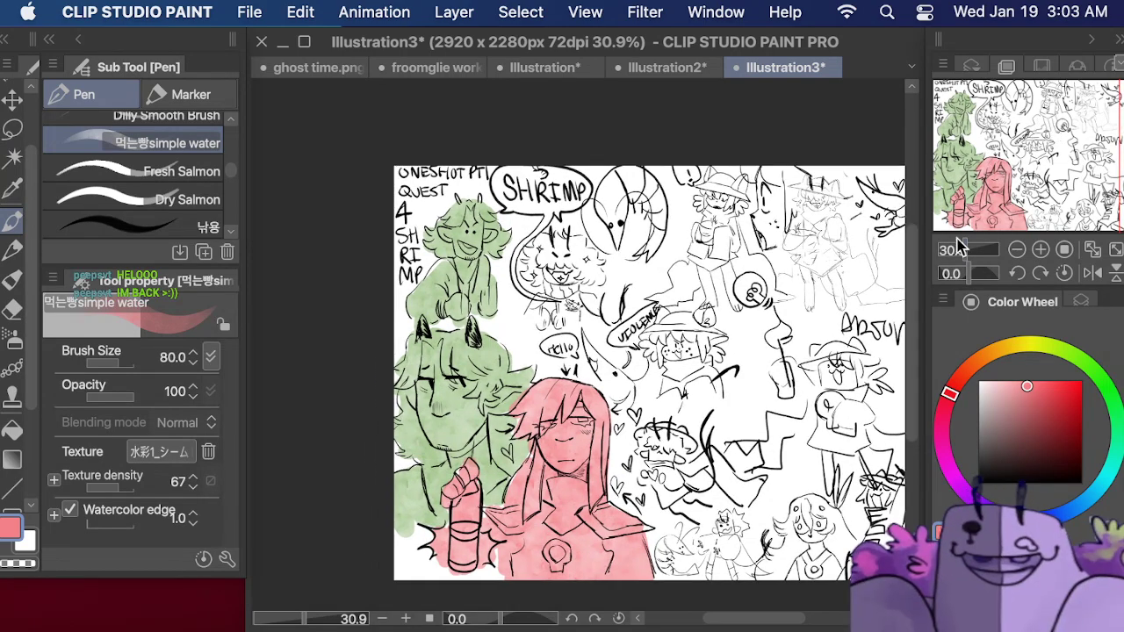
click(954, 485)
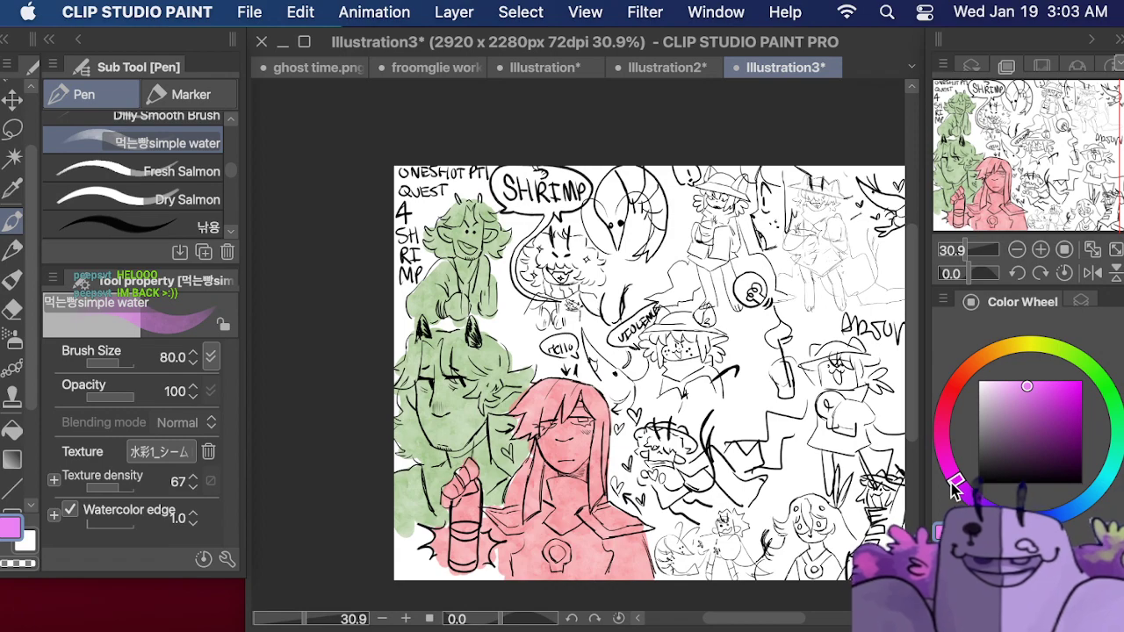
click(1019, 391)
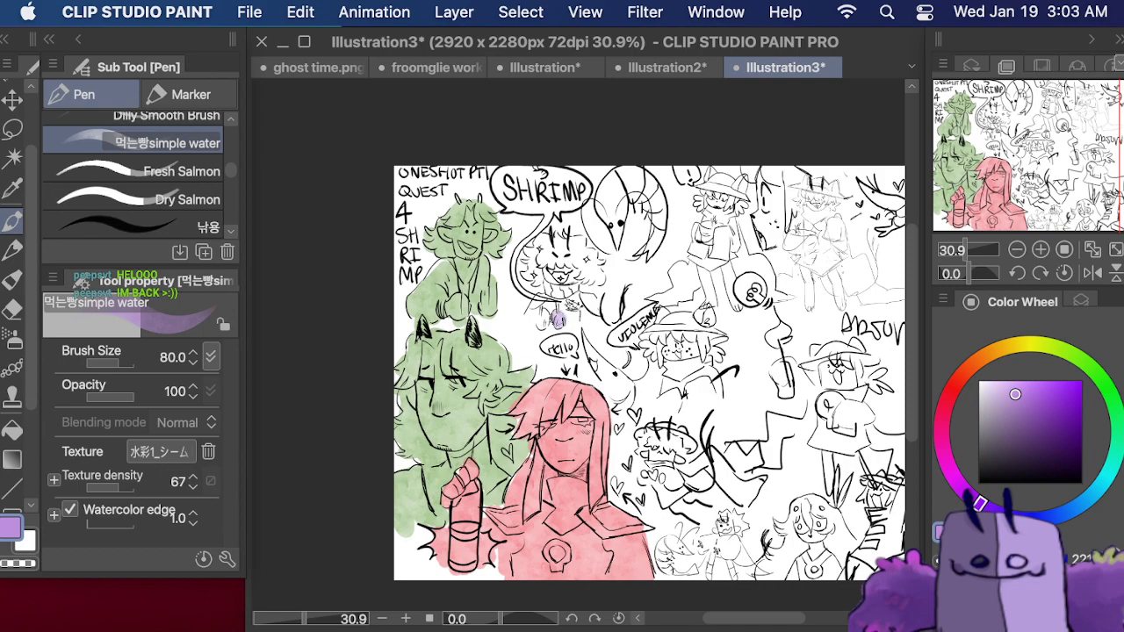
mouse_move(549, 321)
mouse_down()
mouse_move(537, 303)
mouse_move(555, 276)
mouse_move(569, 316)
mouse_move(588, 303)
mouse_move(593, 321)
mouse_move(570, 272)
mouse_move(597, 268)
mouse_move(562, 247)
mouse_move(538, 256)
mouse_move(537, 274)
mouse_up()
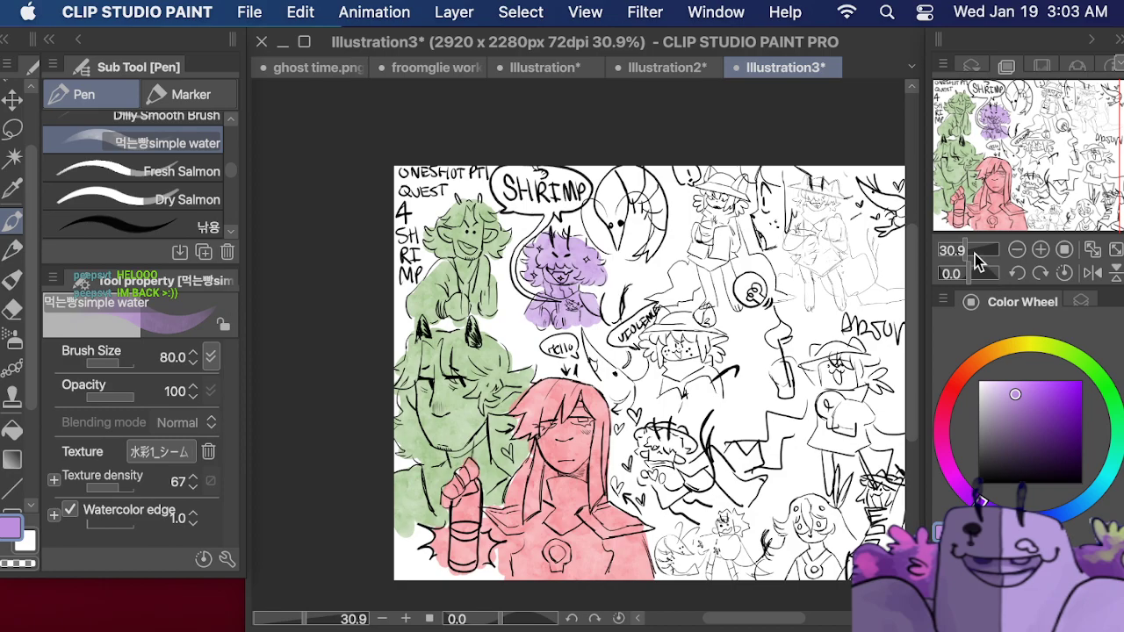
- Choose a pale orange-yellow, set the brush size to 18.1, and paint the tiny creature in the purple figure's chest pocket
drag(968, 251, 978, 250)
drag(1014, 180, 1001, 159)
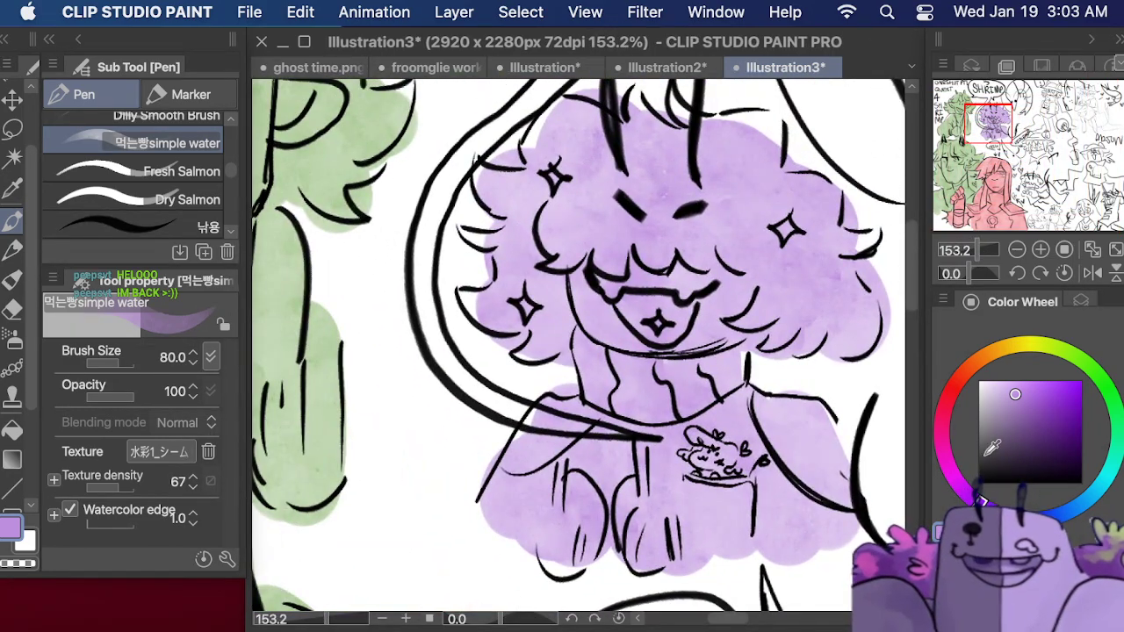
click(938, 452)
drag(1023, 390, 1016, 381)
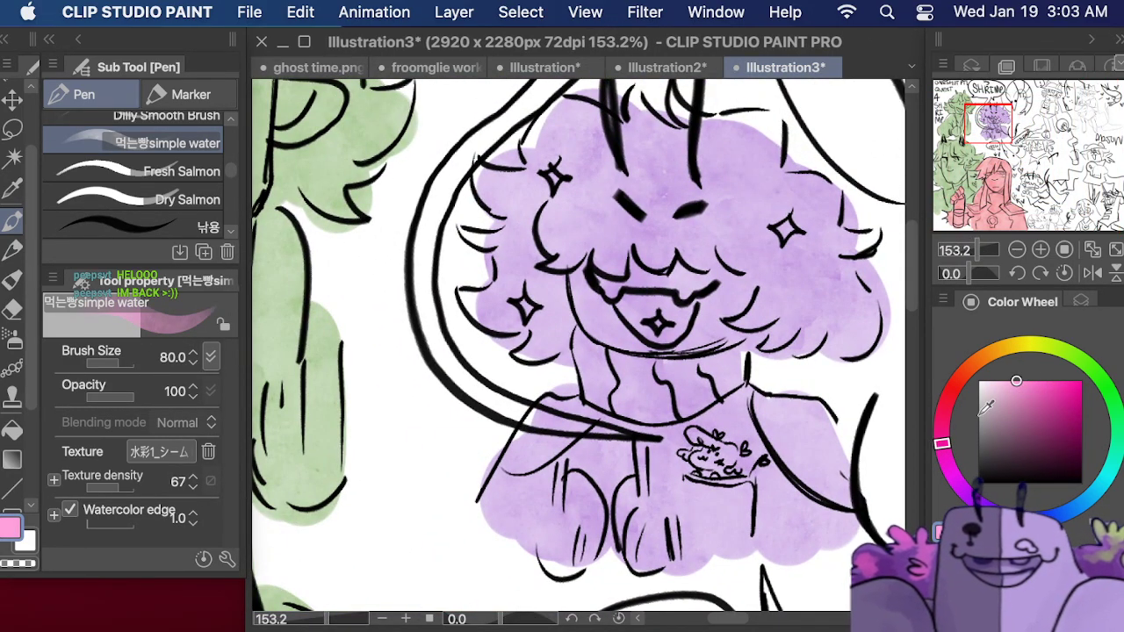
drag(942, 443, 940, 410)
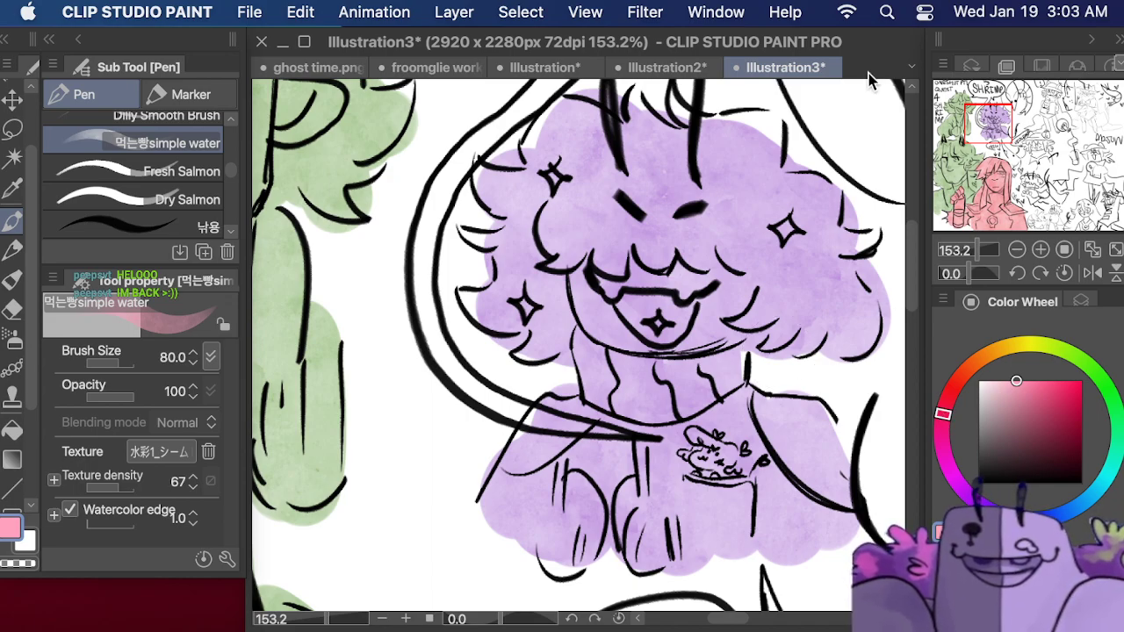
drag(978, 249, 982, 247)
drag(987, 121, 995, 129)
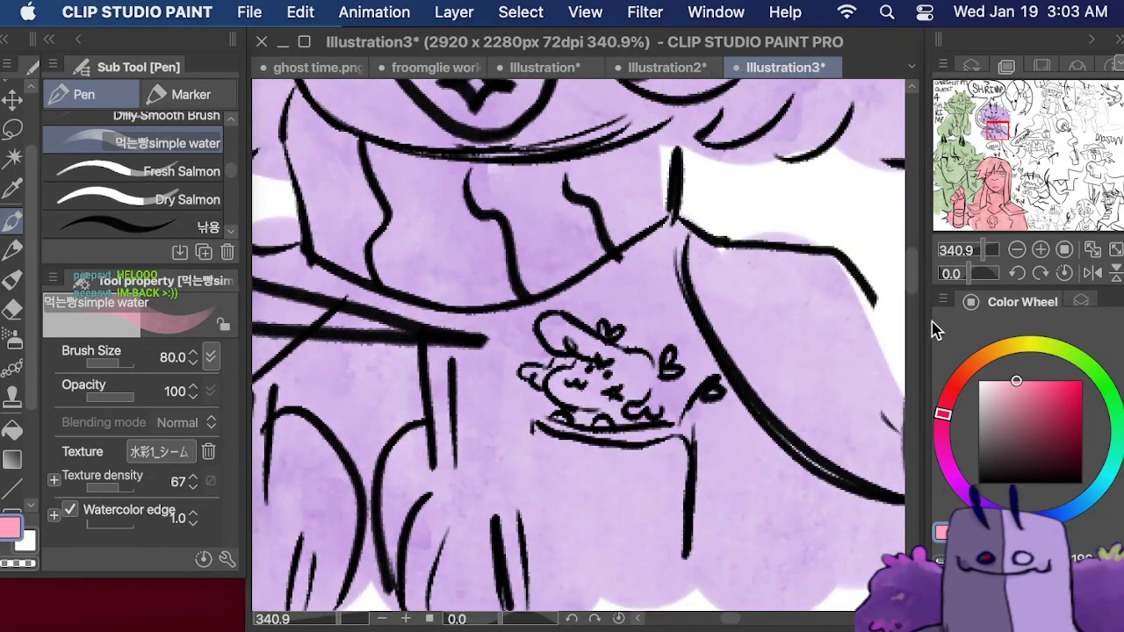
mouse_move(1010, 355)
mouse_down()
mouse_move(1015, 347)
mouse_move(998, 352)
mouse_up()
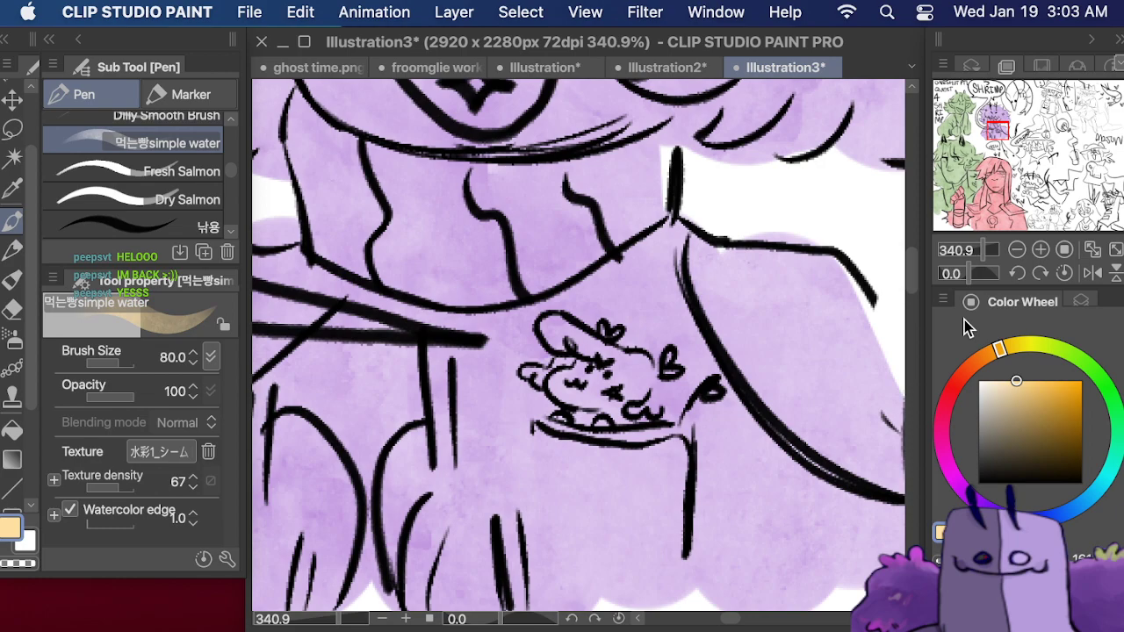
drag(117, 363, 114, 369)
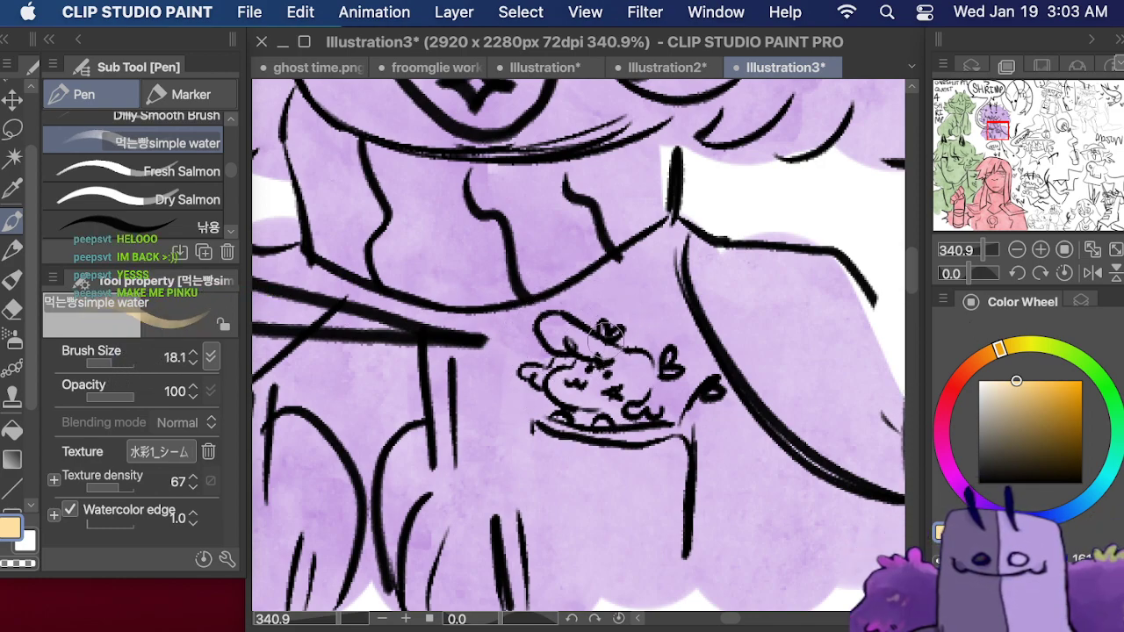
mouse_move(546, 326)
mouse_down()
mouse_move(641, 372)
mouse_move(638, 402)
mouse_move(574, 400)
mouse_move(571, 383)
mouse_move(545, 375)
mouse_move(580, 365)
mouse_move(569, 379)
mouse_move(575, 366)
mouse_move(652, 397)
mouse_move(592, 391)
mouse_move(606, 388)
mouse_move(604, 401)
mouse_move(618, 404)
mouse_move(602, 368)
mouse_up()
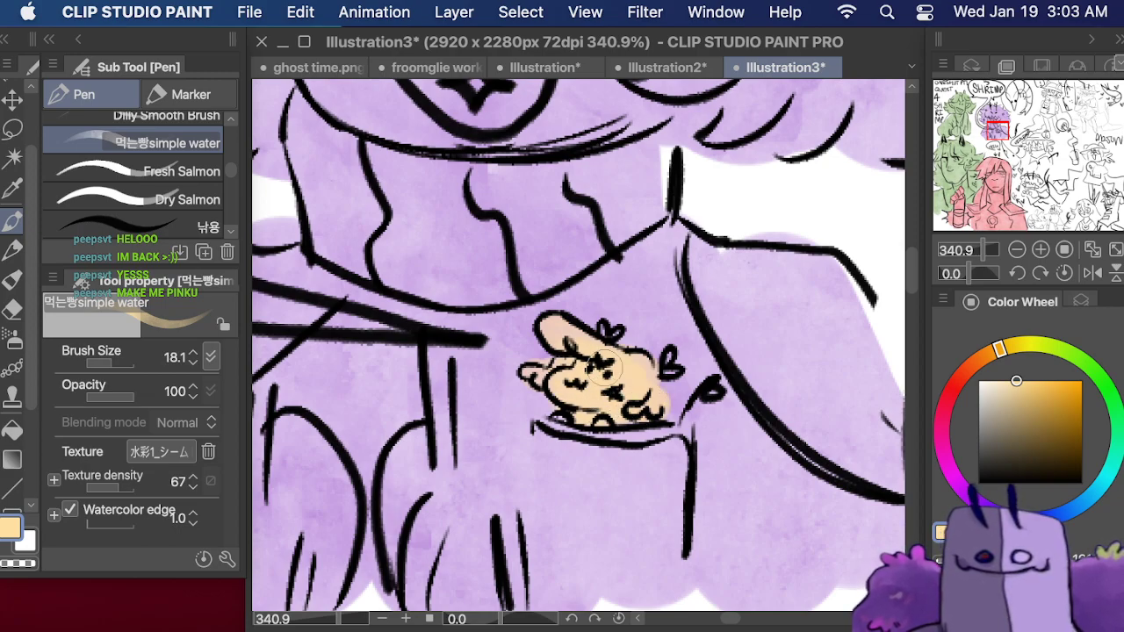
- Choose a medium blue, set the brush size to 215.4, and try the wash on the large shrimp beside the SHRIMP bubble
drag(981, 250, 968, 250)
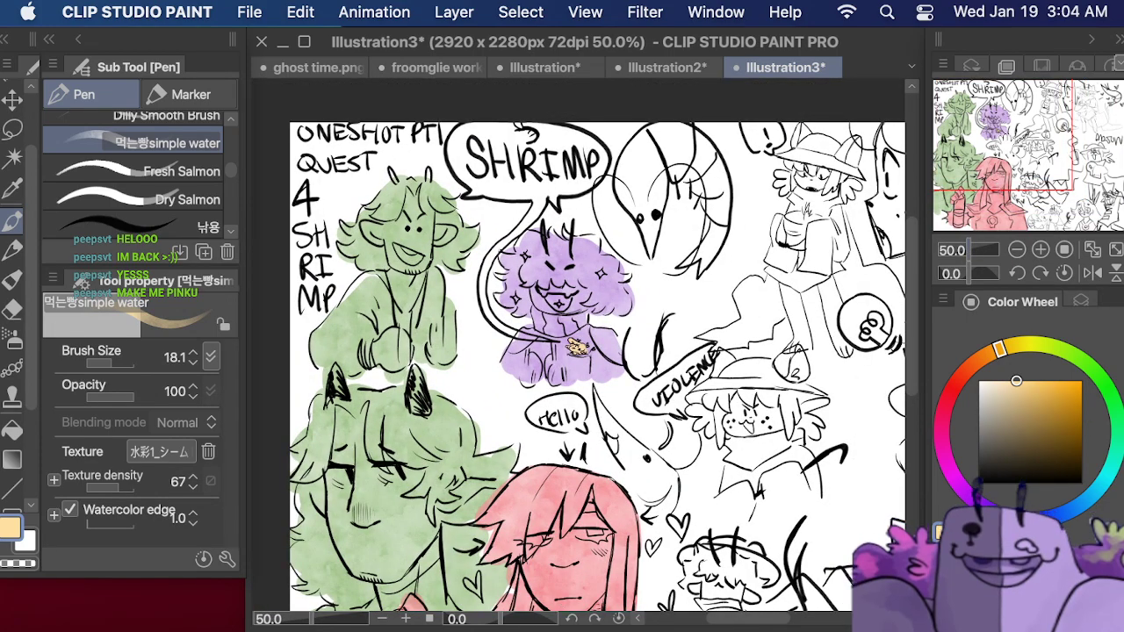
drag(1012, 132, 1023, 131)
click(1025, 516)
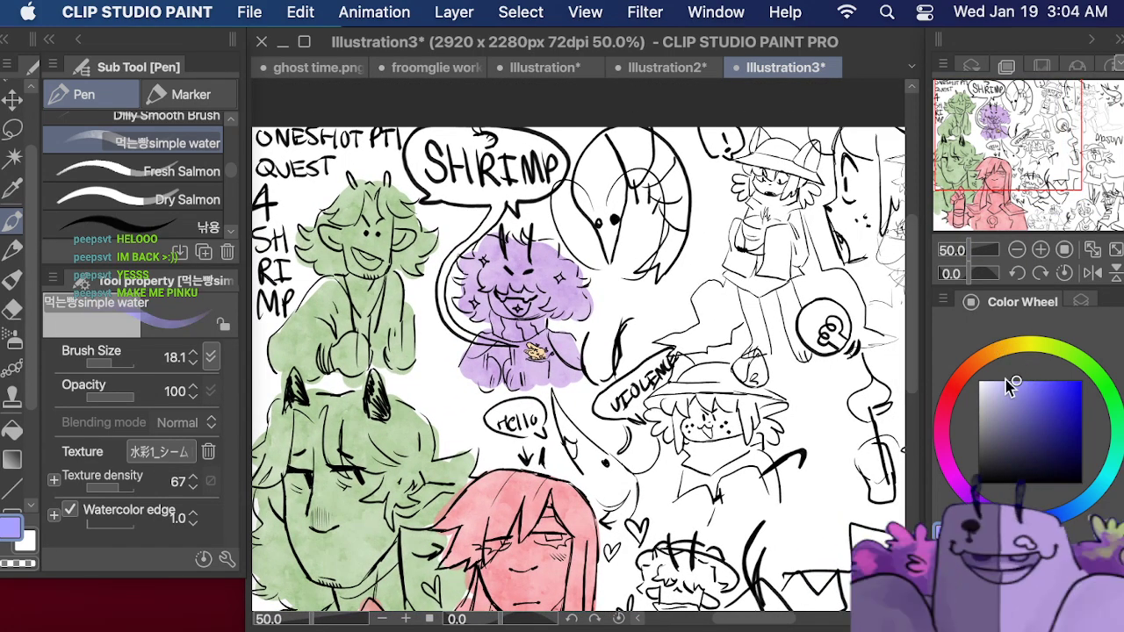
mouse_move(1029, 518)
mouse_down()
mouse_move(1058, 517)
mouse_move(1086, 495)
mouse_move(1073, 514)
mouse_move(1043, 517)
mouse_up()
drag(1026, 384, 1037, 367)
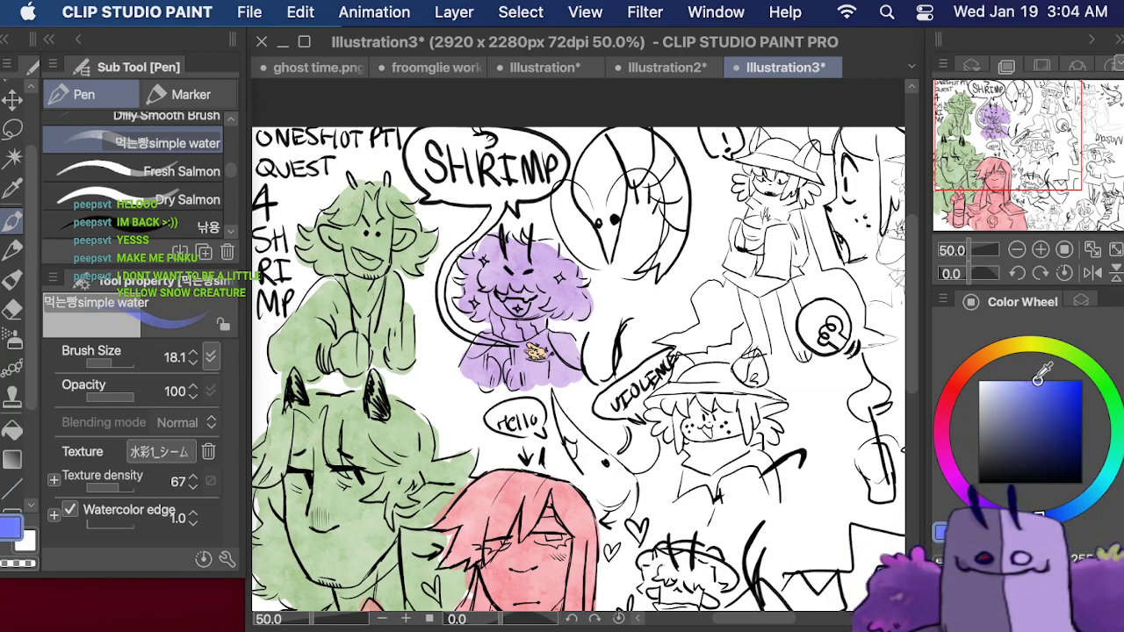
click(121, 363)
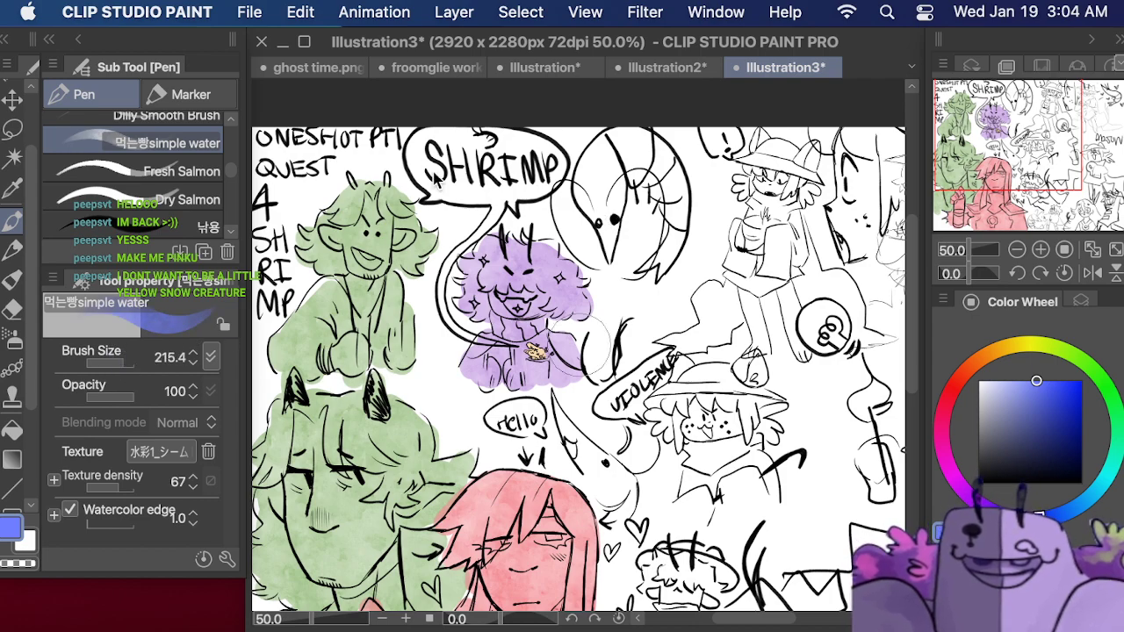
mouse_move(597, 204)
mouse_down()
mouse_move(608, 230)
mouse_move(588, 188)
mouse_move(614, 143)
mouse_move(631, 167)
mouse_move(631, 118)
mouse_up()
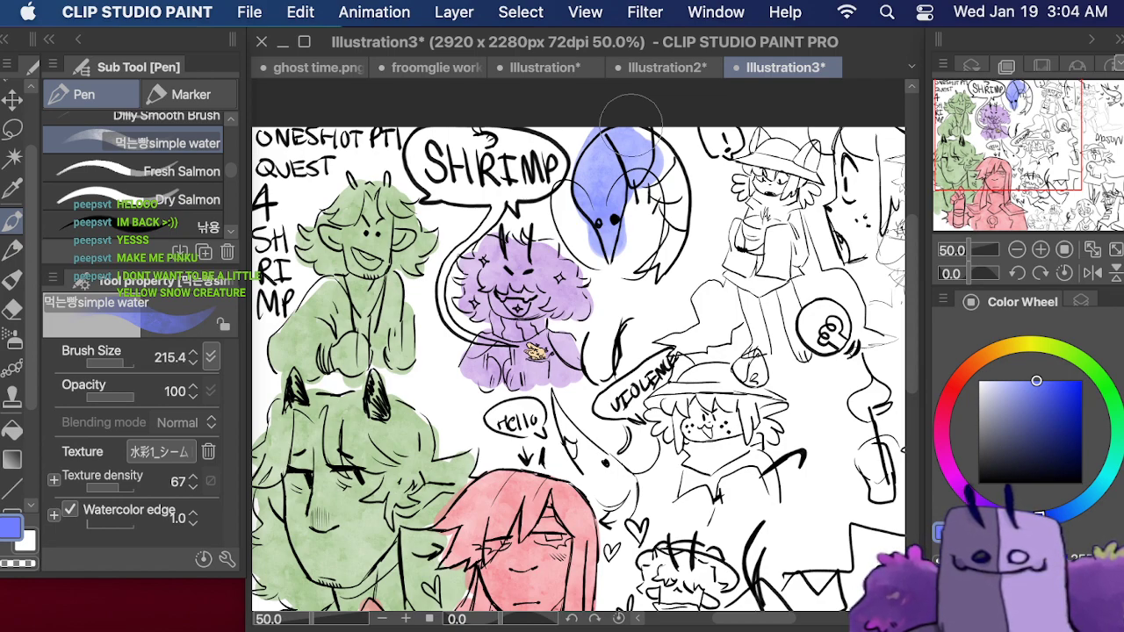
- Undo the blue wash on the large shrimp and the orange-yellow paint on the chest-pocket creature
key(super+z)
key(super+z)
key(super+z)
key(super+z)
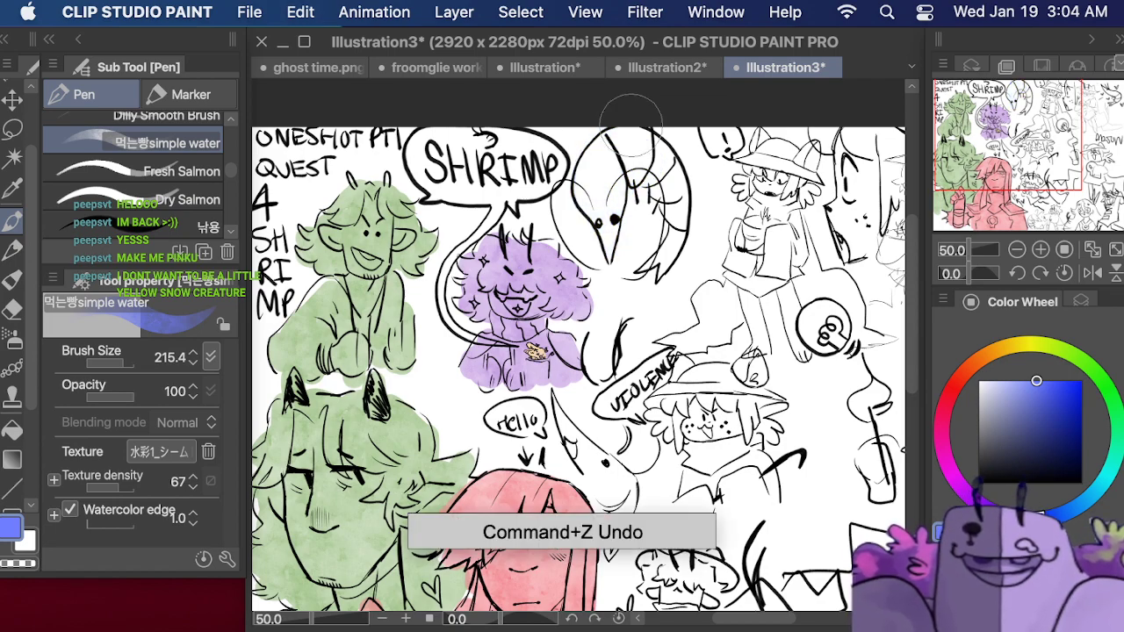
- Choose a bright pink, set the brush size to 18.1, and paint the tiny creature in the purple figure's chest pocket
click(944, 412)
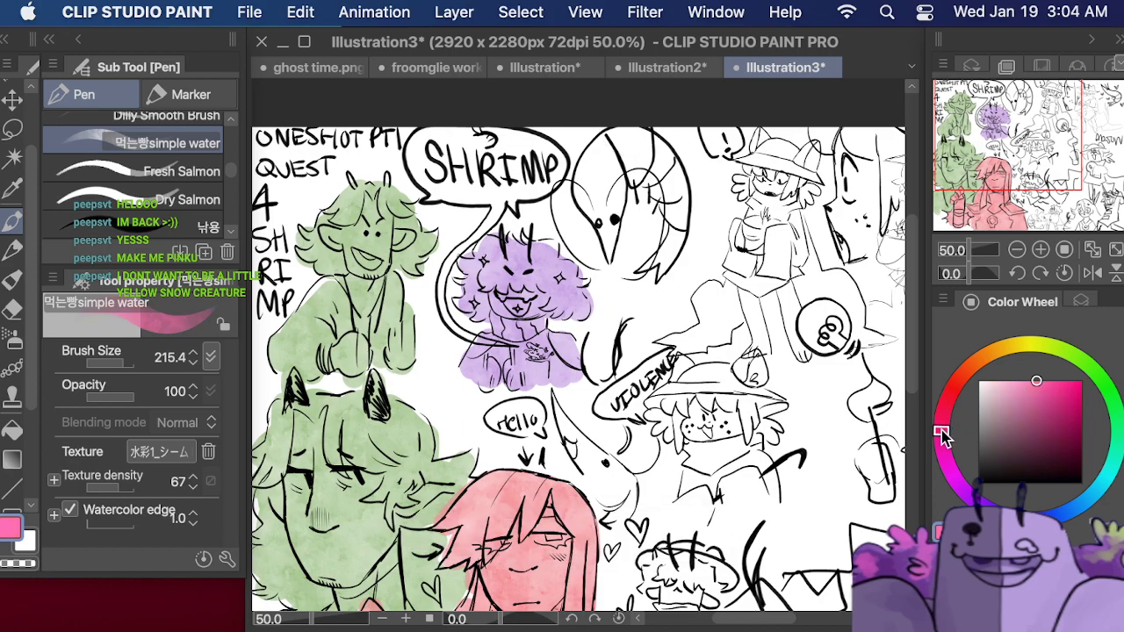
drag(971, 247, 975, 245)
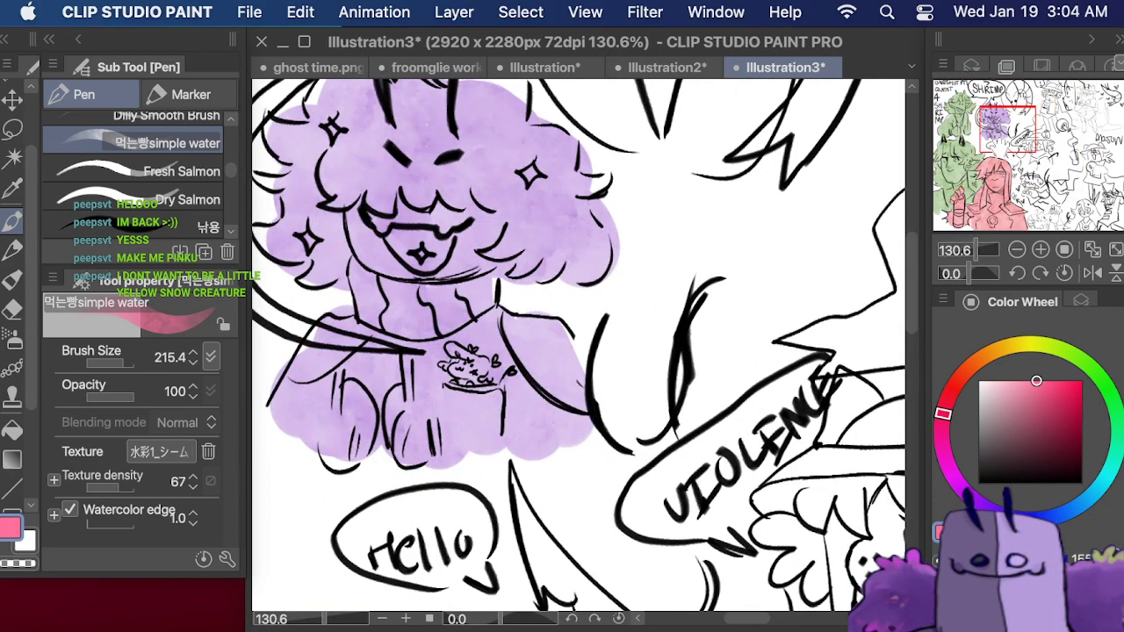
drag(993, 123, 969, 124)
drag(977, 248, 985, 248)
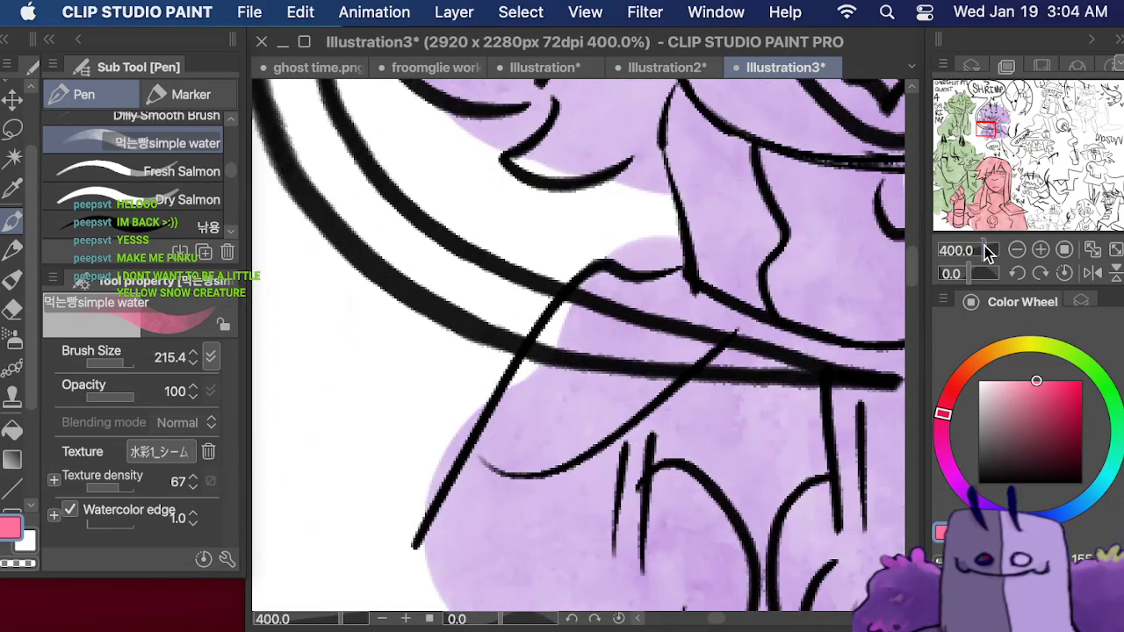
drag(990, 125, 1001, 128)
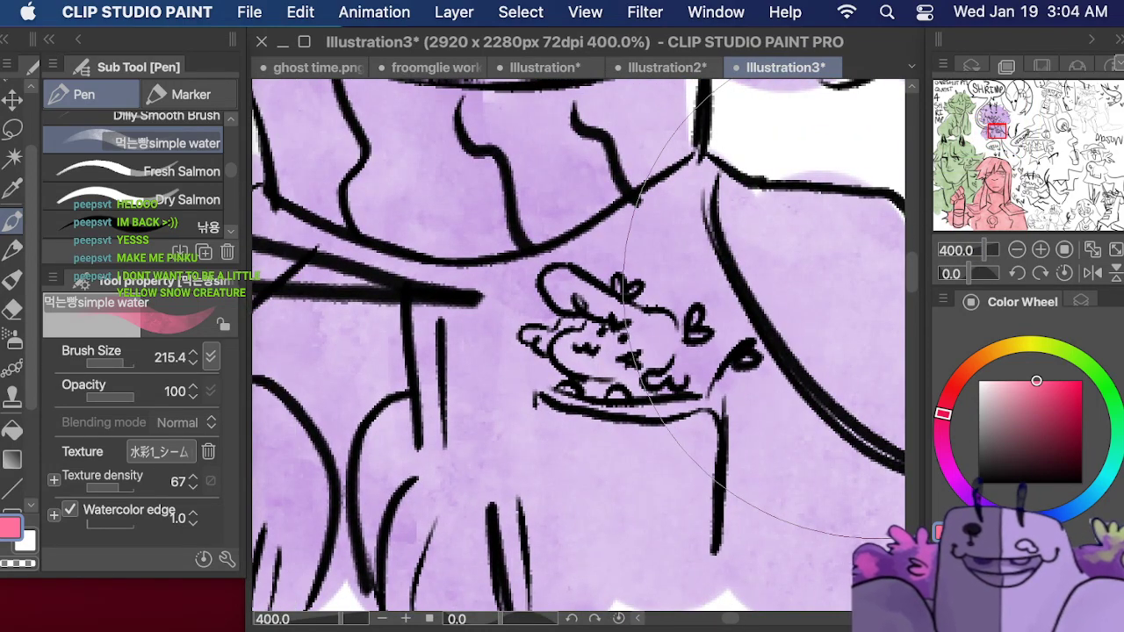
click(113, 362)
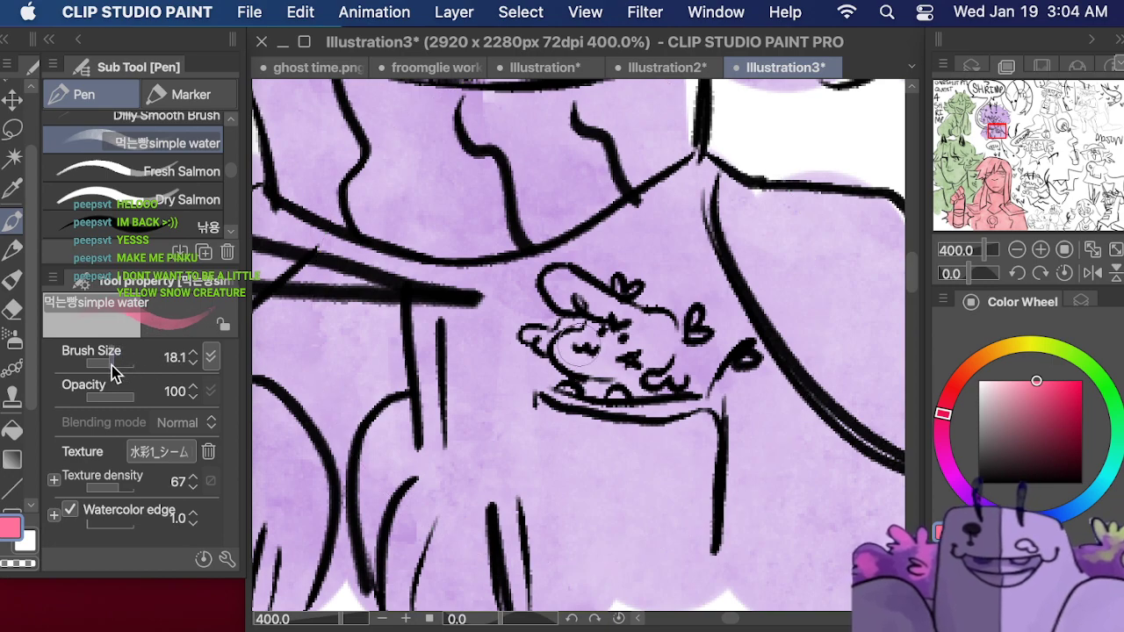
mouse_move(576, 353)
mouse_down()
mouse_move(546, 340)
mouse_move(592, 325)
mouse_move(562, 287)
mouse_move(625, 329)
mouse_move(623, 300)
mouse_move(647, 344)
mouse_move(652, 331)
mouse_move(669, 349)
mouse_move(665, 371)
mouse_move(656, 357)
mouse_move(596, 358)
mouse_move(616, 375)
mouse_move(590, 378)
mouse_move(621, 378)
mouse_move(618, 337)
mouse_move(665, 371)
mouse_move(655, 378)
mouse_move(586, 371)
mouse_move(687, 303)
mouse_up()
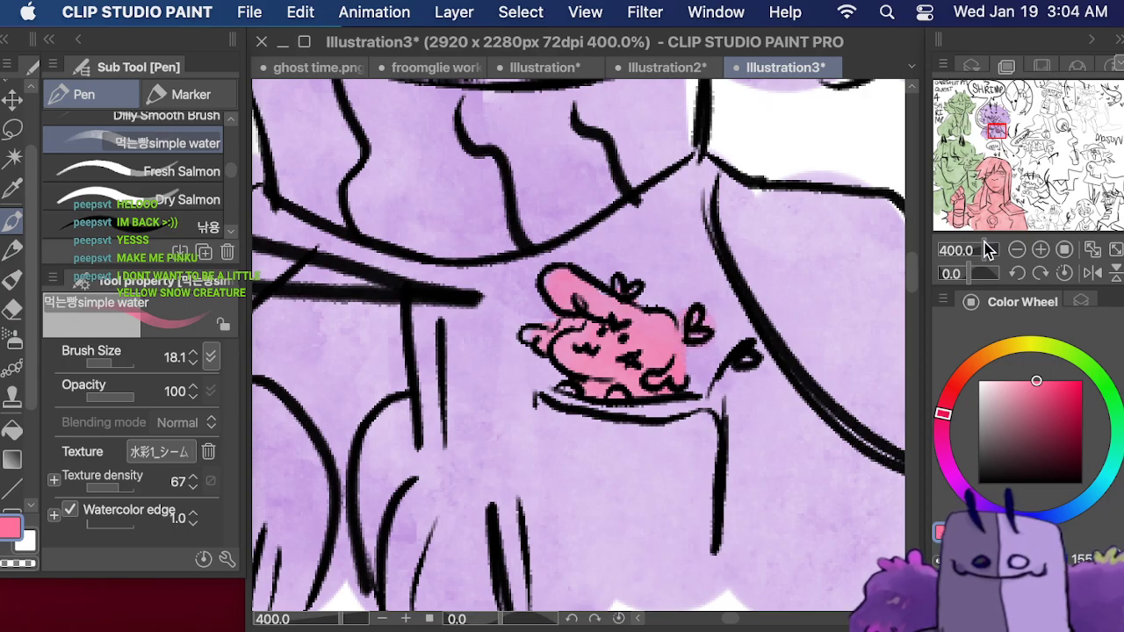
- Choose a bluish violet and paint the large curled shrimp beside the SHRIMP speech bubble
drag(983, 250, 969, 255)
drag(1001, 175, 1034, 153)
click(1013, 515)
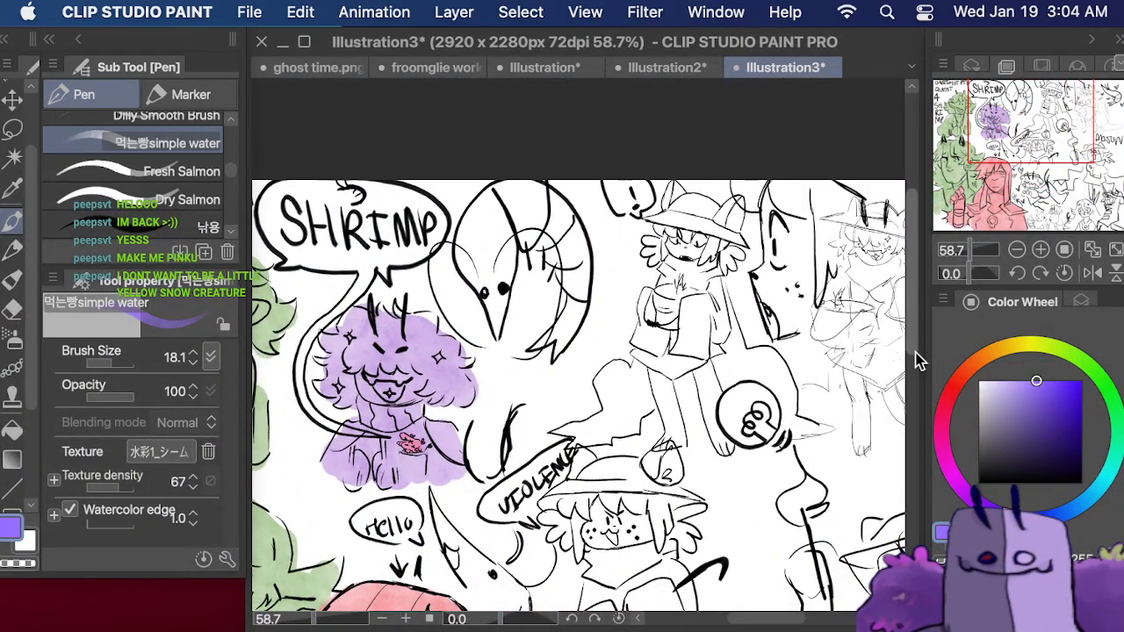
mouse_move(494, 325)
mouse_down()
mouse_move(488, 290)
mouse_move(509, 264)
mouse_move(491, 297)
mouse_move(502, 218)
mouse_move(497, 255)
mouse_move(492, 202)
mouse_move(485, 285)
mouse_move(478, 224)
mouse_move(465, 282)
mouse_move(455, 256)
mouse_move(462, 219)
mouse_move(474, 193)
mouse_move(488, 191)
mouse_move(526, 239)
mouse_move(538, 198)
mouse_move(541, 230)
mouse_move(532, 185)
mouse_move(502, 180)
mouse_move(546, 239)
mouse_move(555, 211)
mouse_move(545, 221)
mouse_move(558, 228)
mouse_move(569, 206)
mouse_move(575, 294)
mouse_move(585, 281)
mouse_move(567, 344)
mouse_up()
drag(576, 303, 555, 360)
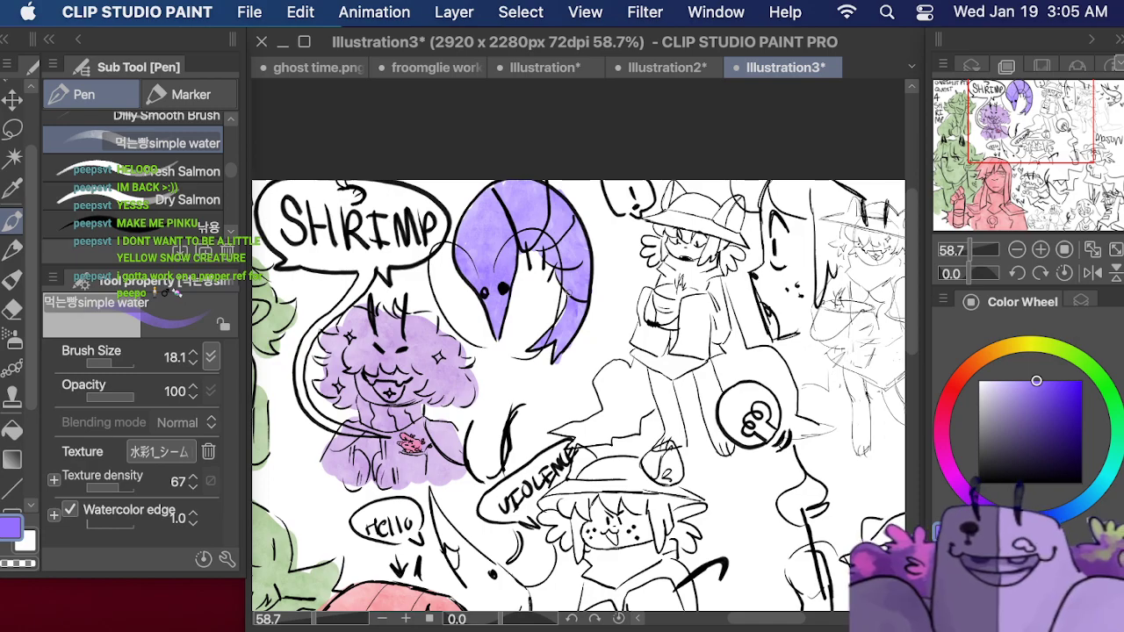
- Paint the hatted figure's chest emblem, the shrimp surrounded by hearts and the small shrimp at the page's lower edge in the same violet
drag(1038, 137, 1070, 142)
mouse_move(677, 206)
mouse_down()
mouse_move(720, 248)
mouse_move(738, 251)
mouse_move(756, 234)
mouse_move(752, 268)
mouse_move(767, 253)
mouse_up()
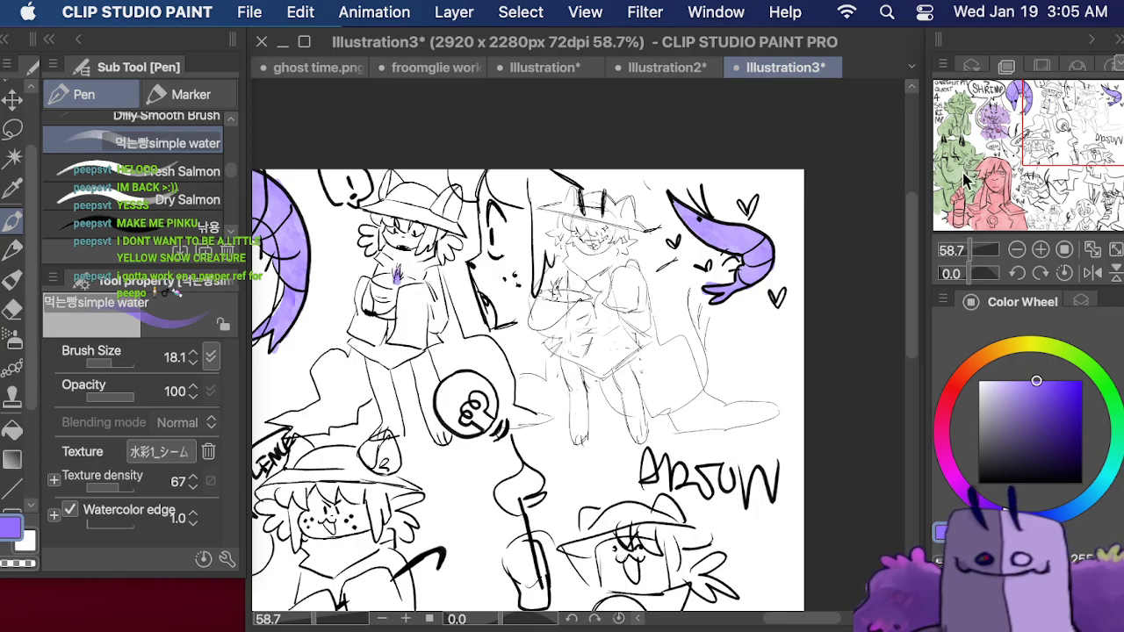
mouse_move(1070, 116)
mouse_down()
mouse_move(1026, 193)
mouse_move(1038, 205)
mouse_up()
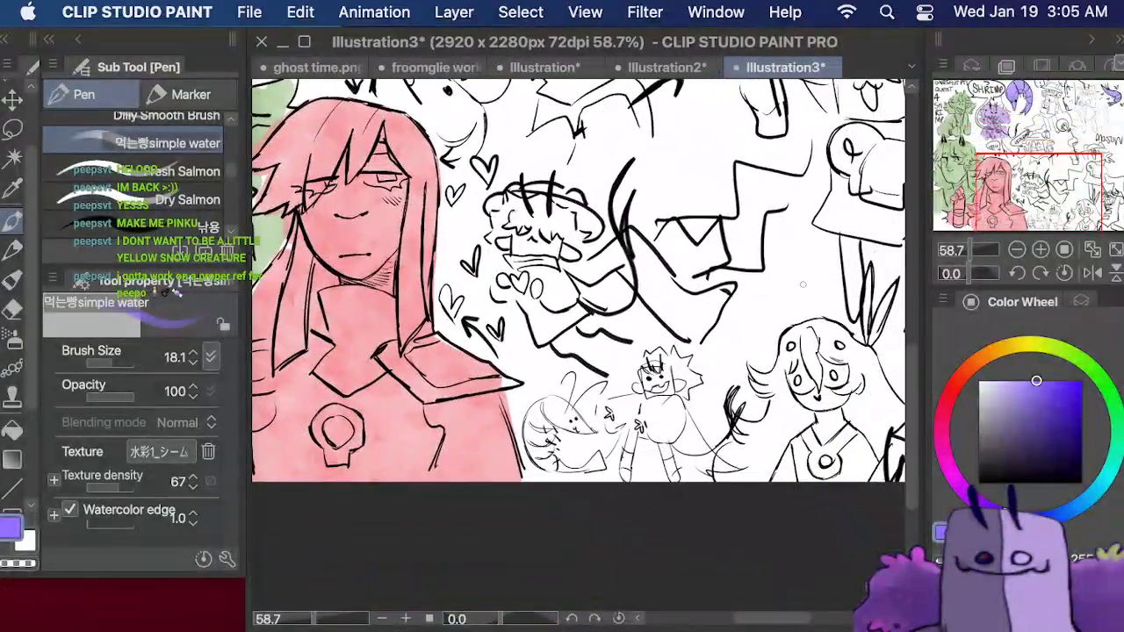
mouse_move(532, 442)
mouse_down()
mouse_move(583, 473)
mouse_move(531, 422)
mouse_move(538, 400)
mouse_move(571, 422)
mouse_move(576, 409)
mouse_up()
- Choose a darker purple, set the brush size to 29.7, and paint the hatted, freckled figure beside the VIOLENCE speech bubble
mouse_move(975, 246)
mouse_down()
mouse_move(959, 246)
mouse_move(969, 247)
mouse_up()
drag(1033, 179, 1034, 115)
drag(1039, 401, 1040, 428)
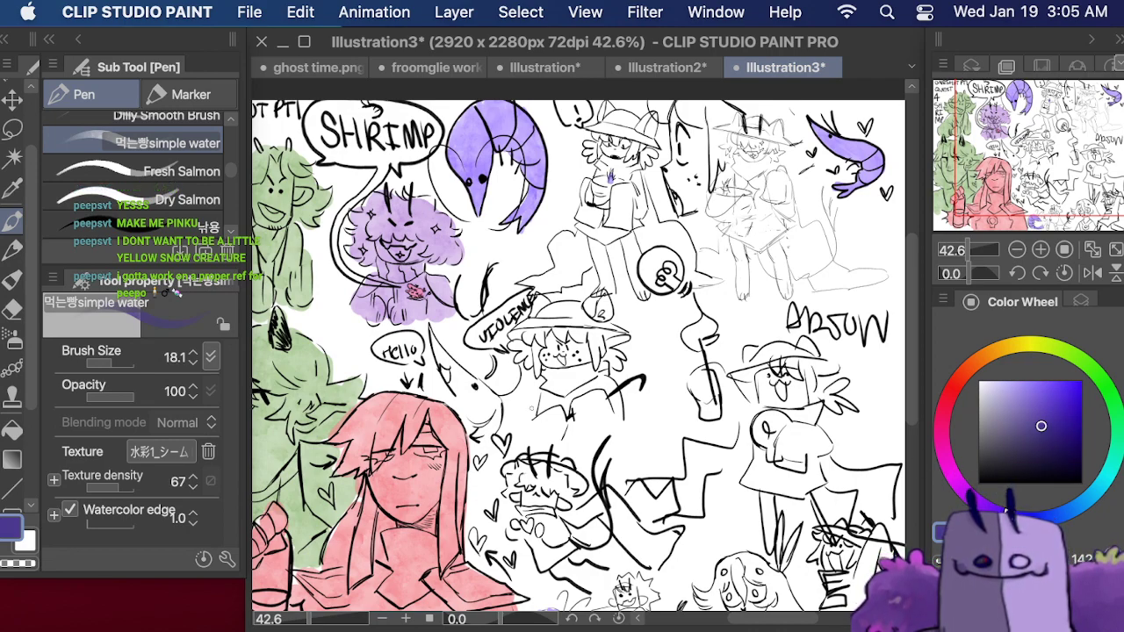
drag(112, 364, 131, 356)
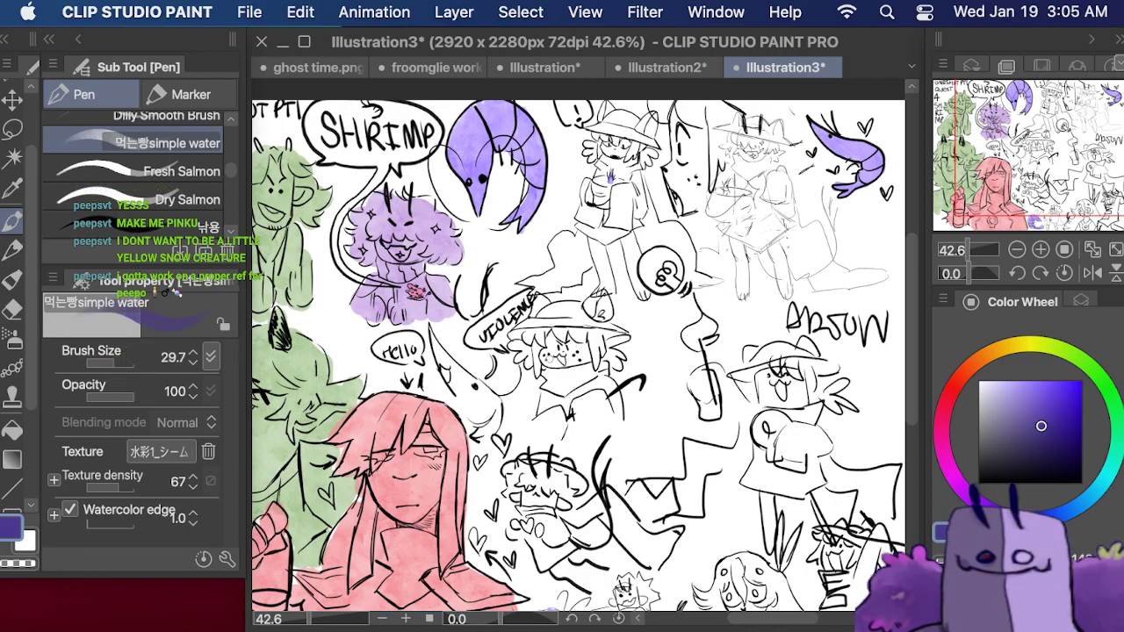
drag(542, 349, 536, 377)
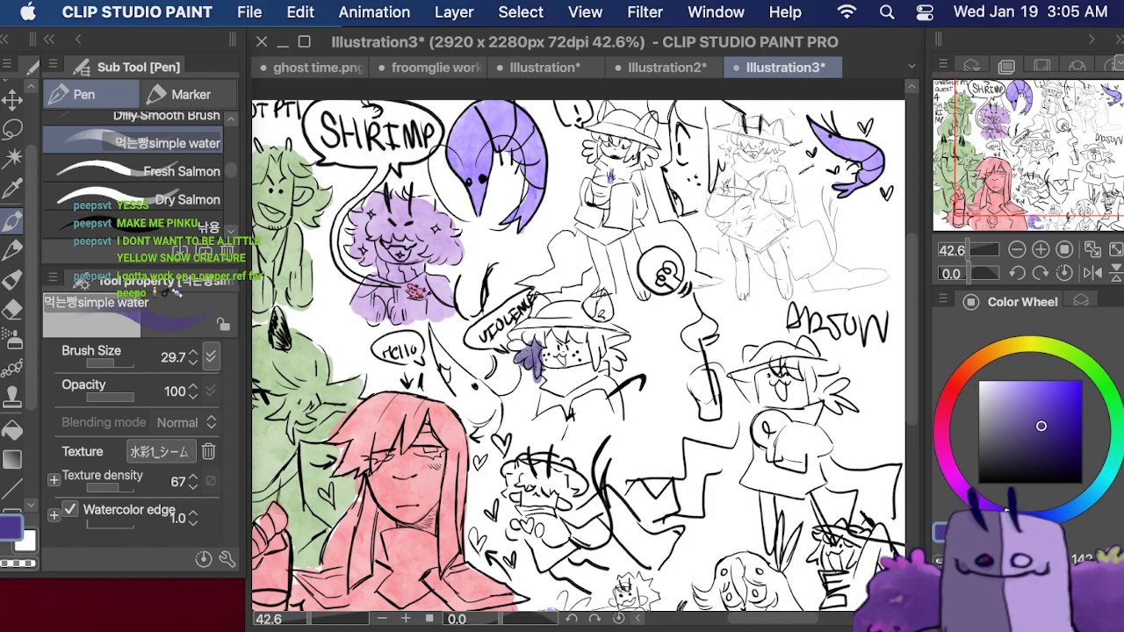
mouse_move(509, 339)
mouse_down()
mouse_move(541, 324)
mouse_move(553, 351)
mouse_up()
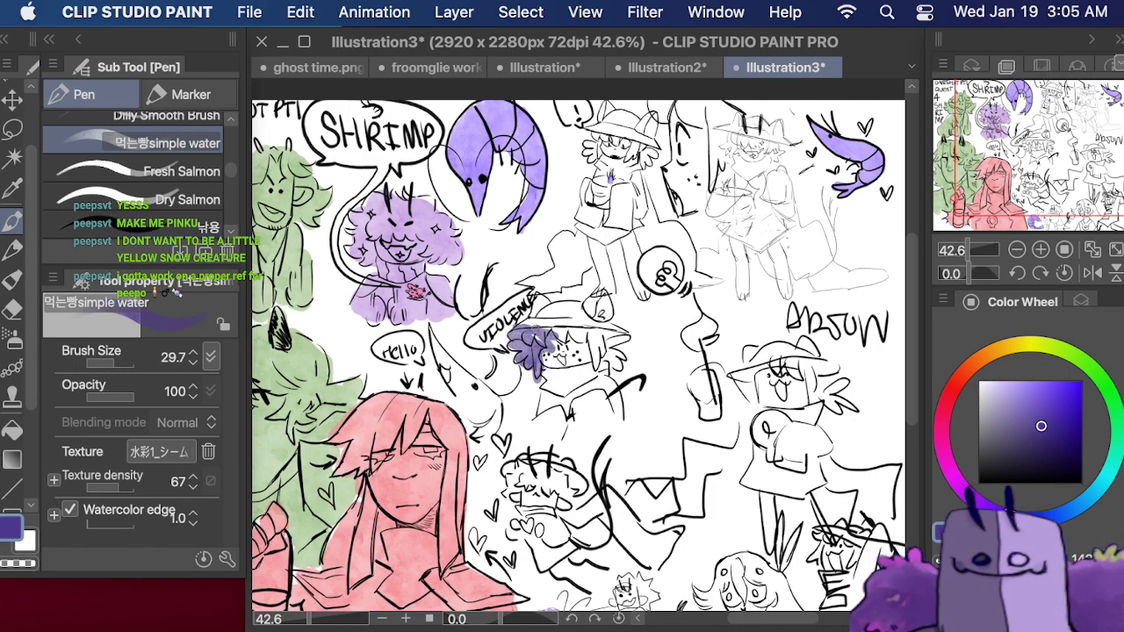
mouse_move(539, 299)
mouse_down()
mouse_move(559, 327)
mouse_move(602, 298)
mouse_move(611, 318)
mouse_move(558, 368)
mouse_move(548, 354)
mouse_move(569, 376)
mouse_move(599, 327)
mouse_move(628, 336)
mouse_move(611, 340)
mouse_up()
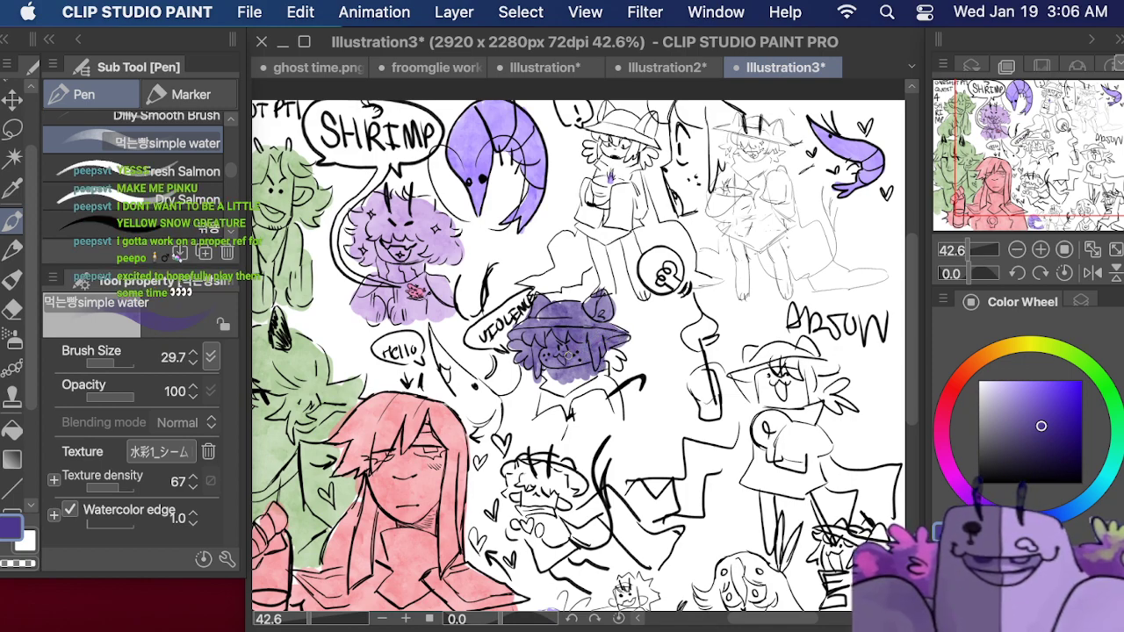
mouse_move(611, 357)
mouse_down()
mouse_move(621, 369)
mouse_move(604, 386)
mouse_move(619, 421)
mouse_move(564, 443)
mouse_move(547, 387)
mouse_move(562, 422)
mouse_move(553, 435)
mouse_move(566, 413)
mouse_move(579, 428)
mouse_move(558, 393)
mouse_move(610, 423)
mouse_move(554, 378)
mouse_up()
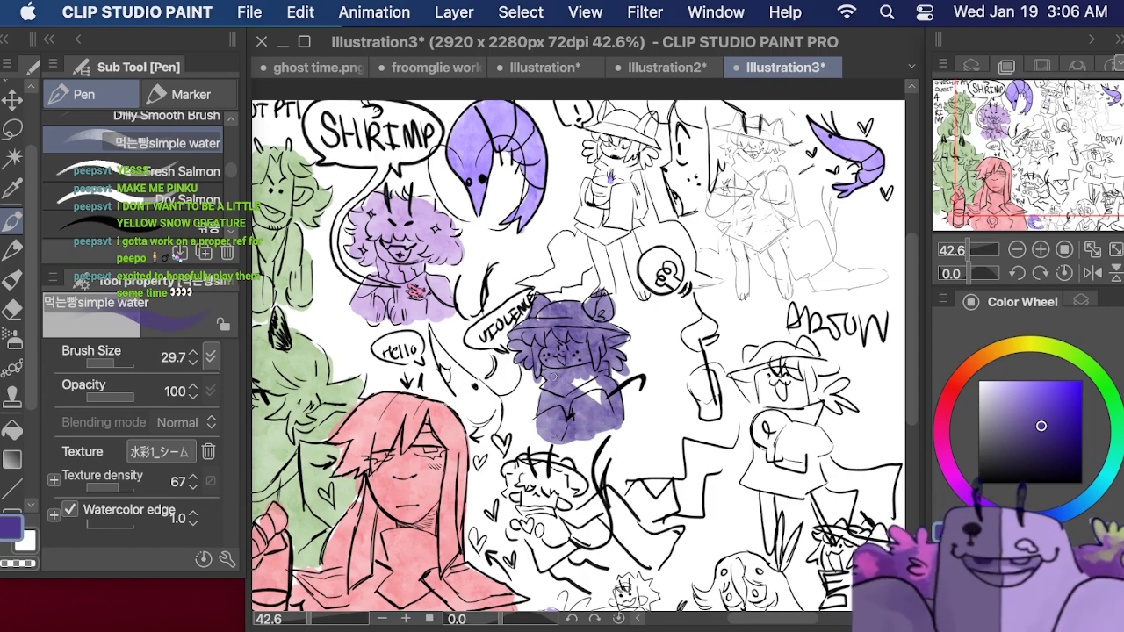
drag(605, 406, 567, 367)
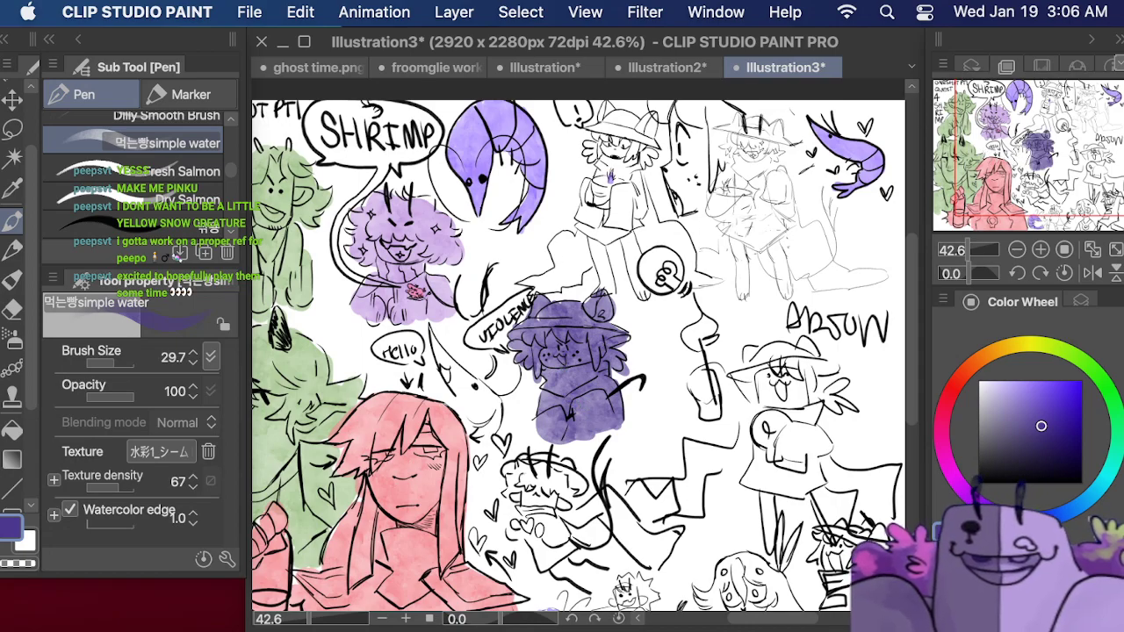
- Paint the raised arm, bottle, adjoining zigzag shape and dress of the figure below the ARSON lettering in dark purple
mouse_move(1021, 155)
mouse_down()
mouse_move(1023, 181)
mouse_move(1031, 168)
mouse_up()
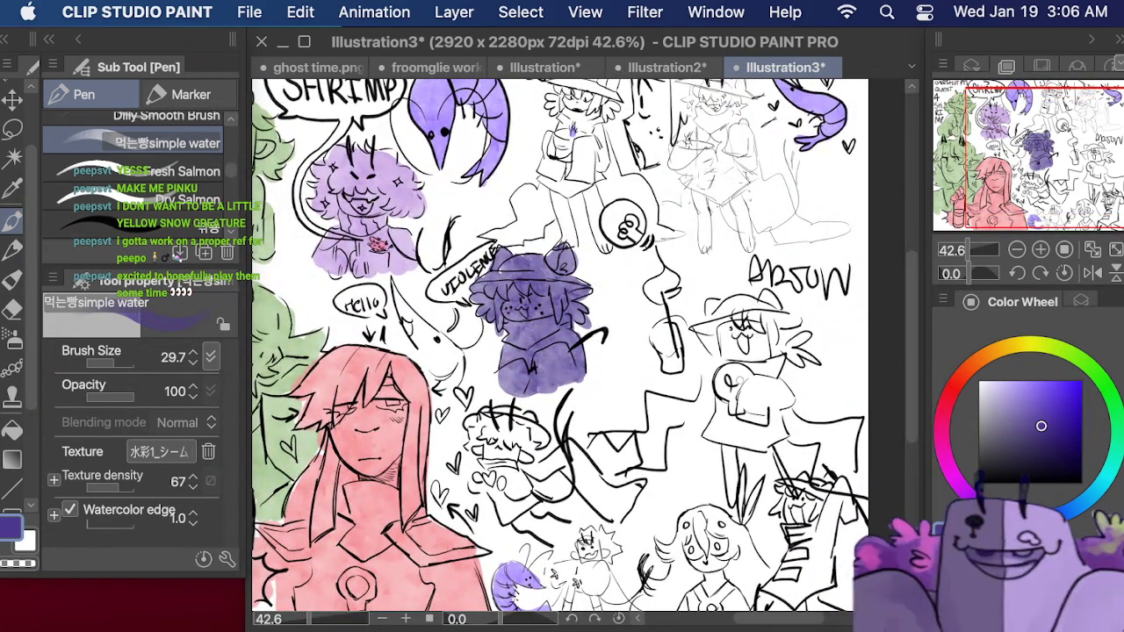
mouse_move(658, 330)
mouse_down()
mouse_move(718, 383)
mouse_move(695, 415)
mouse_move(705, 422)
mouse_move(657, 413)
mouse_move(648, 398)
mouse_move(668, 405)
mouse_move(650, 451)
mouse_up()
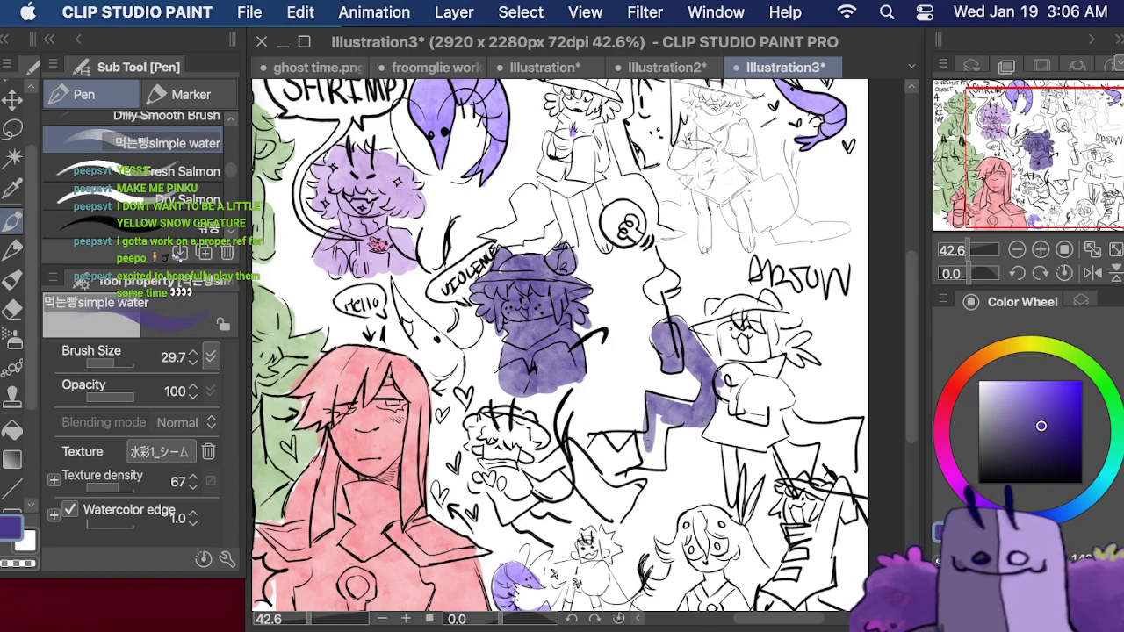
mouse_move(646, 412)
mouse_down()
mouse_move(660, 467)
mouse_move(615, 453)
mouse_move(606, 433)
mouse_up()
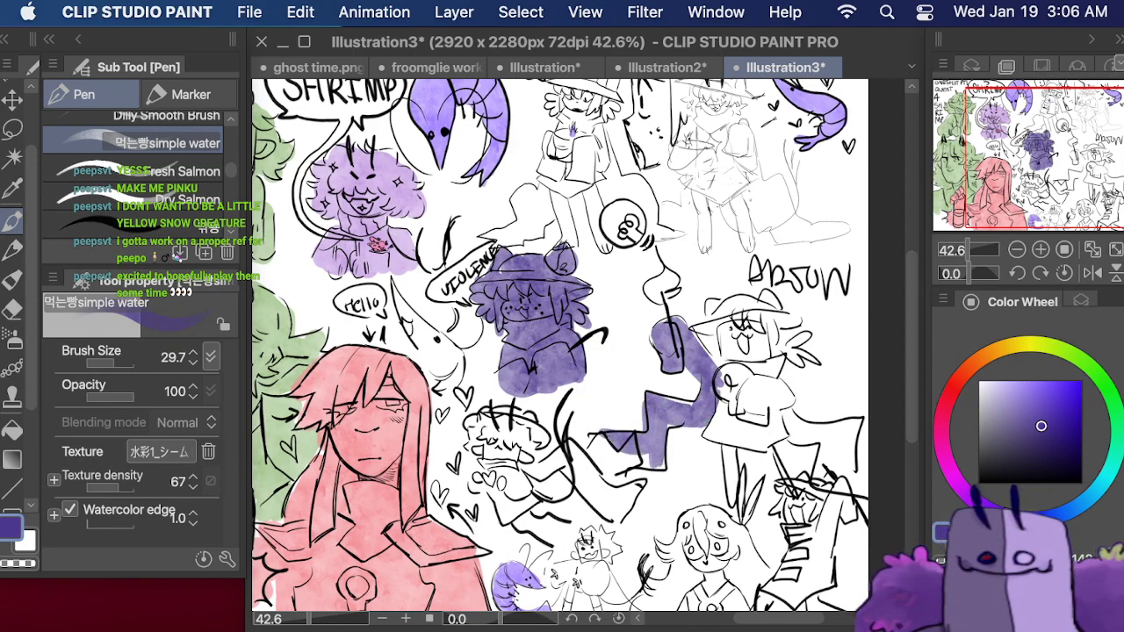
drag(724, 382, 709, 434)
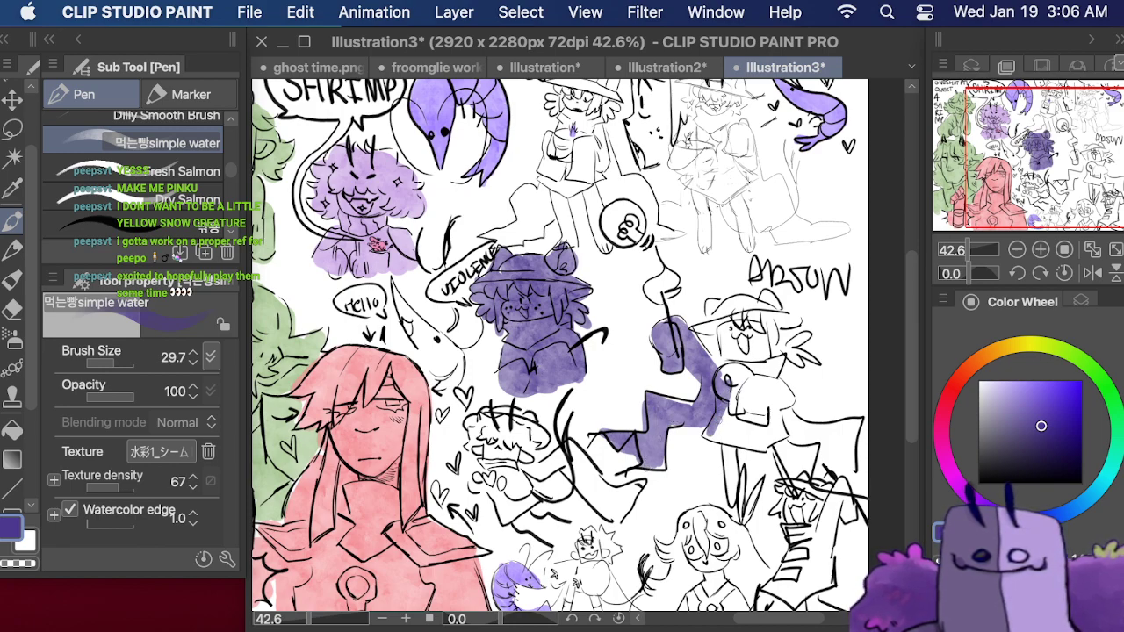
mouse_move(740, 374)
mouse_down()
mouse_move(779, 430)
mouse_move(732, 440)
mouse_move(706, 431)
mouse_move(756, 435)
mouse_move(722, 452)
mouse_up()
mouse_move(774, 413)
mouse_down()
mouse_move(728, 448)
mouse_move(736, 401)
mouse_move(778, 428)
mouse_move(732, 374)
mouse_move(762, 401)
mouse_up()
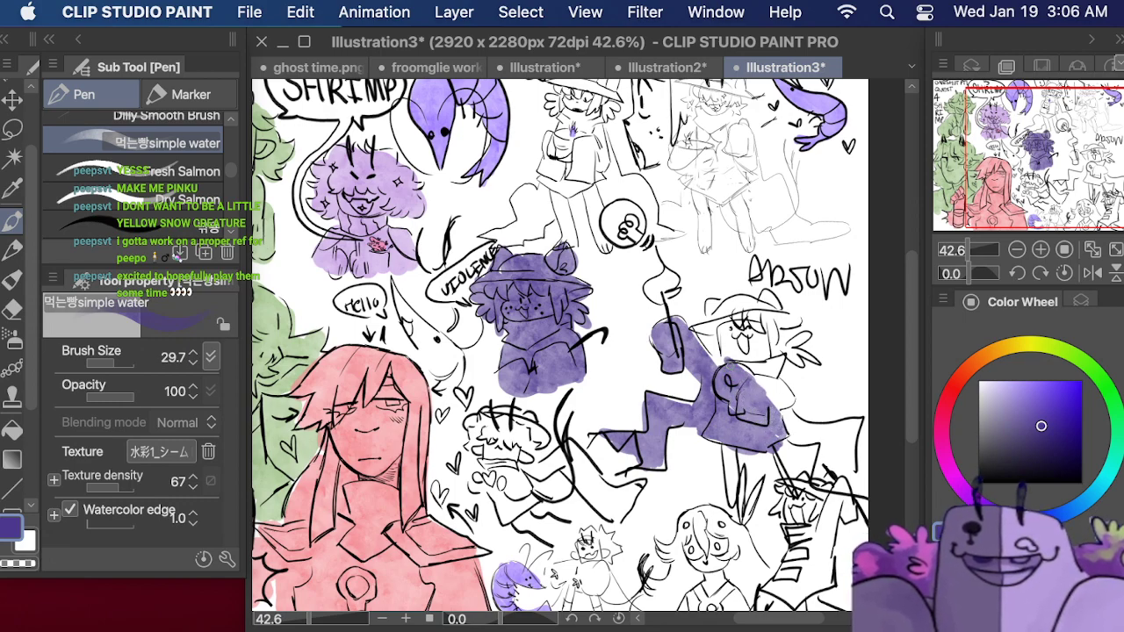
- Paint the ARSON figure's head, hat, other zigzag shape and legs, plus the striped figure beneath it, in dark purple
mouse_move(720, 330)
mouse_down()
mouse_move(748, 369)
mouse_move(757, 332)
mouse_move(769, 361)
mouse_move(776, 321)
mouse_move(778, 348)
mouse_up()
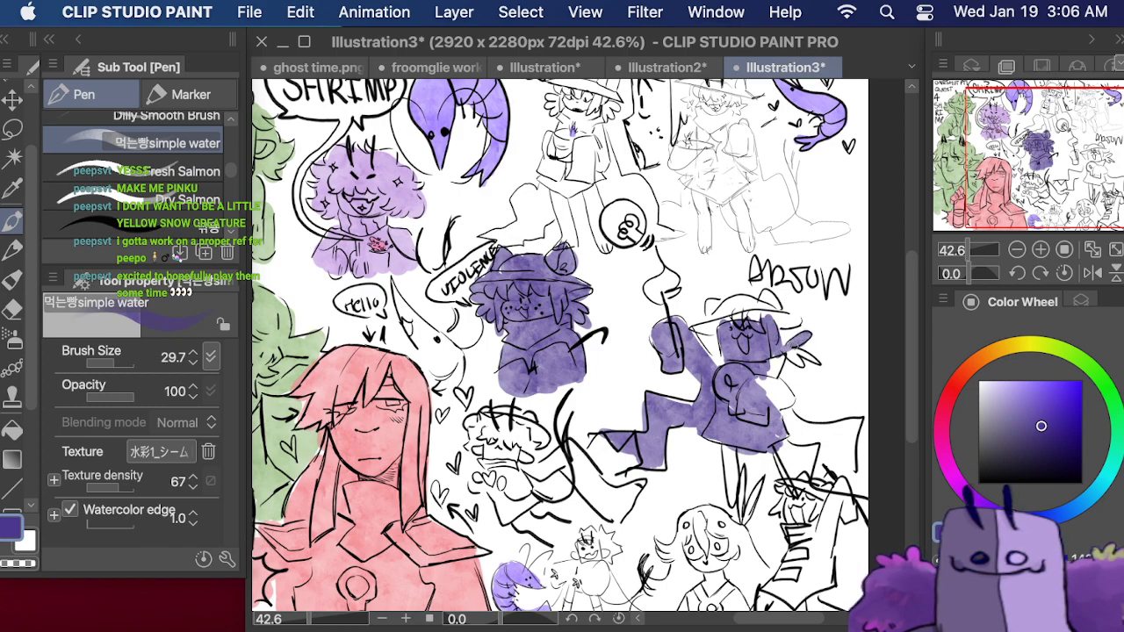
mouse_move(769, 380)
mouse_down()
mouse_move(782, 355)
mouse_move(780, 401)
mouse_move(789, 386)
mouse_move(801, 441)
mouse_move(808, 427)
mouse_move(864, 428)
mouse_move(818, 438)
mouse_move(844, 473)
mouse_move(853, 434)
mouse_up()
mouse_move(740, 315)
mouse_down()
mouse_move(706, 331)
mouse_move(747, 309)
mouse_move(738, 303)
mouse_move(795, 323)
mouse_move(764, 294)
mouse_move(706, 318)
mouse_up()
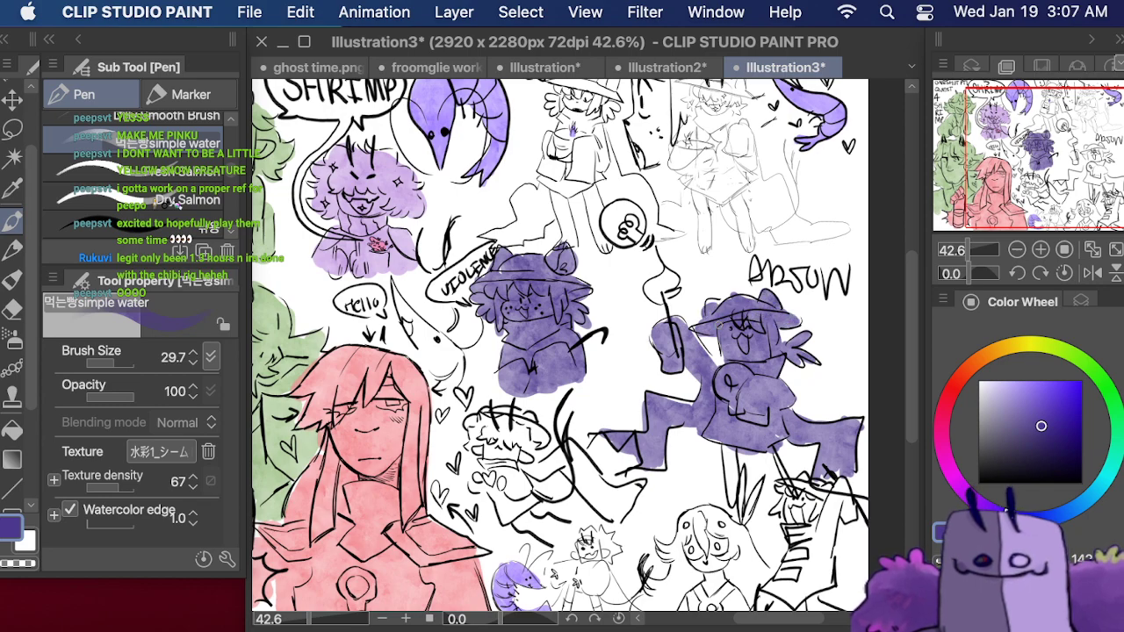
drag(724, 446, 721, 507)
mouse_move(722, 507)
mouse_down()
mouse_move(734, 448)
mouse_move(787, 482)
mouse_move(801, 545)
mouse_move(790, 501)
mouse_move(808, 496)
mouse_move(806, 549)
mouse_move(816, 483)
mouse_move(831, 527)
mouse_move(839, 479)
mouse_move(803, 581)
mouse_move(769, 587)
mouse_move(770, 606)
mouse_up()
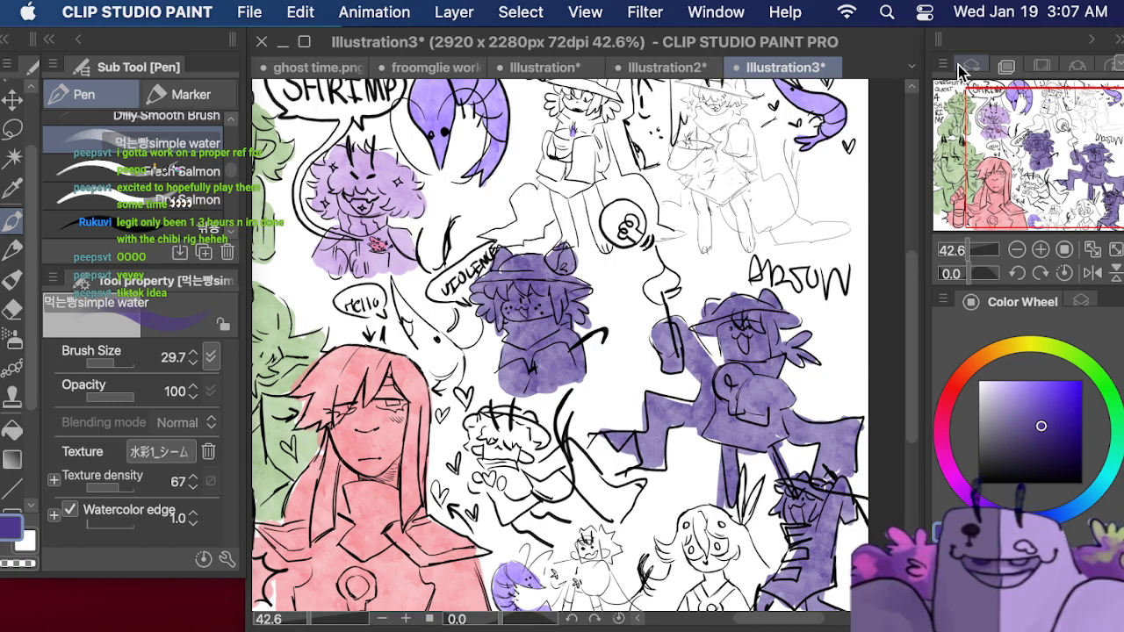
- Paint the legs, raised side and spread lower body of the seated hatted figure above the VIOLENCE figure in dark purple
drag(959, 96, 950, 140)
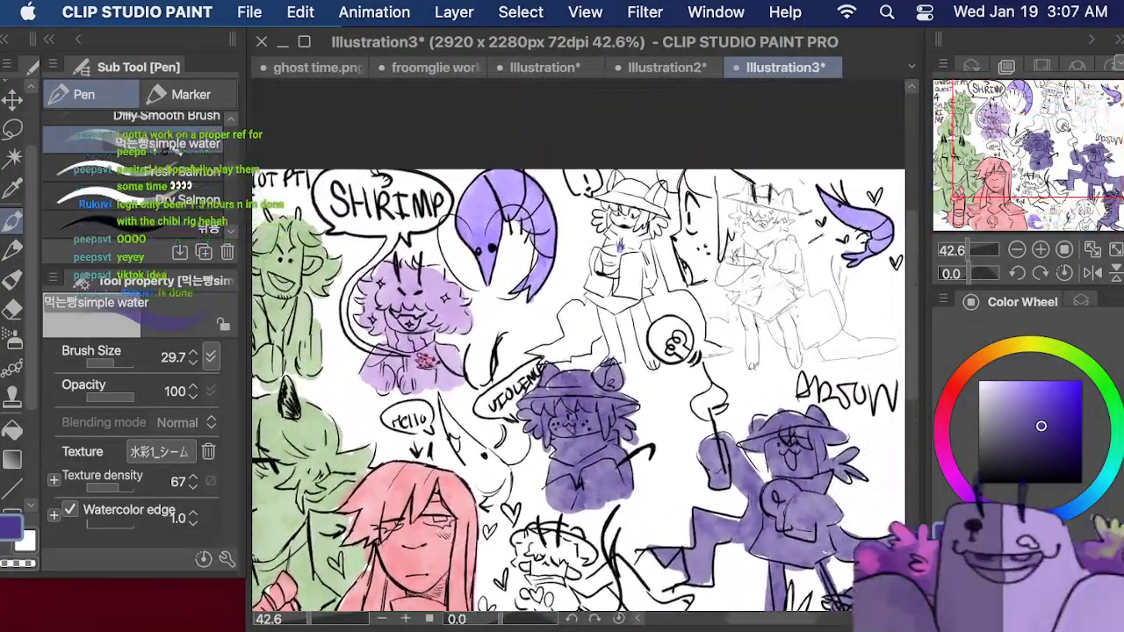
mouse_move(627, 263)
mouse_down()
mouse_move(629, 293)
mouse_move(648, 282)
mouse_up()
mouse_move(649, 243)
mouse_down()
mouse_move(646, 318)
mouse_move(676, 310)
mouse_move(651, 243)
mouse_up()
mouse_move(678, 299)
mouse_down()
mouse_move(700, 316)
mouse_move(701, 339)
mouse_up()
mouse_move(695, 348)
mouse_down()
mouse_move(722, 350)
mouse_move(706, 339)
mouse_up()
drag(637, 297, 653, 365)
mouse_move(634, 325)
mouse_down()
mouse_move(659, 369)
mouse_move(634, 323)
mouse_up()
mouse_move(637, 330)
mouse_down()
mouse_move(613, 301)
mouse_move(632, 287)
mouse_move(621, 358)
mouse_up()
mouse_move(597, 307)
mouse_down()
mouse_move(569, 322)
mouse_move(593, 302)
mouse_move(569, 309)
mouse_move(582, 334)
mouse_move(597, 336)
mouse_up()
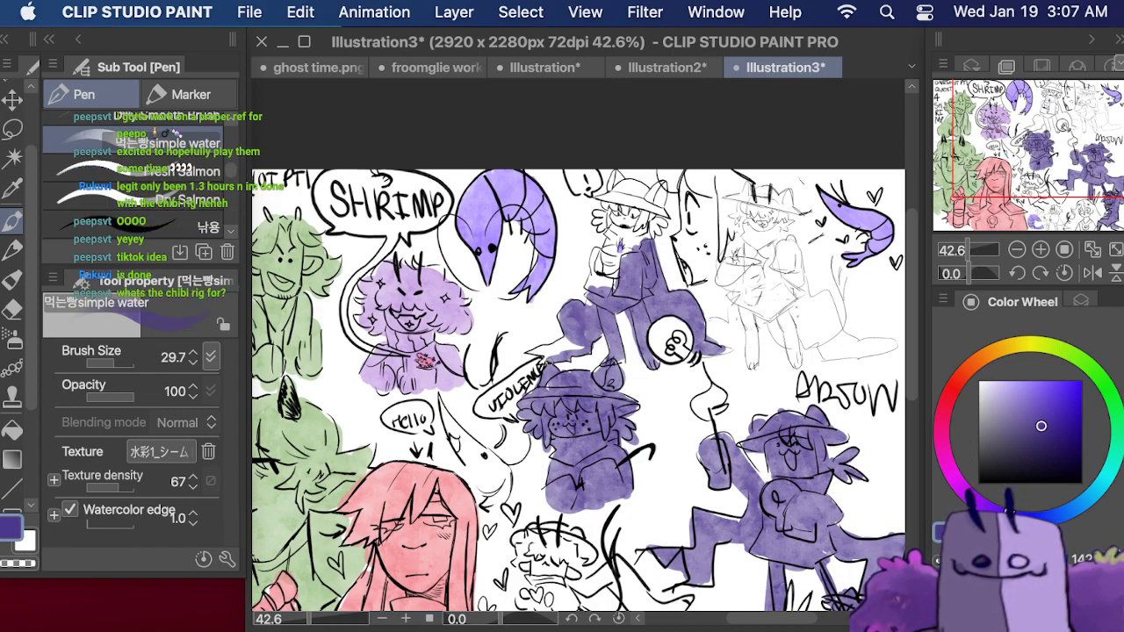
mouse_move(546, 355)
mouse_down()
mouse_move(527, 355)
mouse_move(579, 341)
mouse_up()
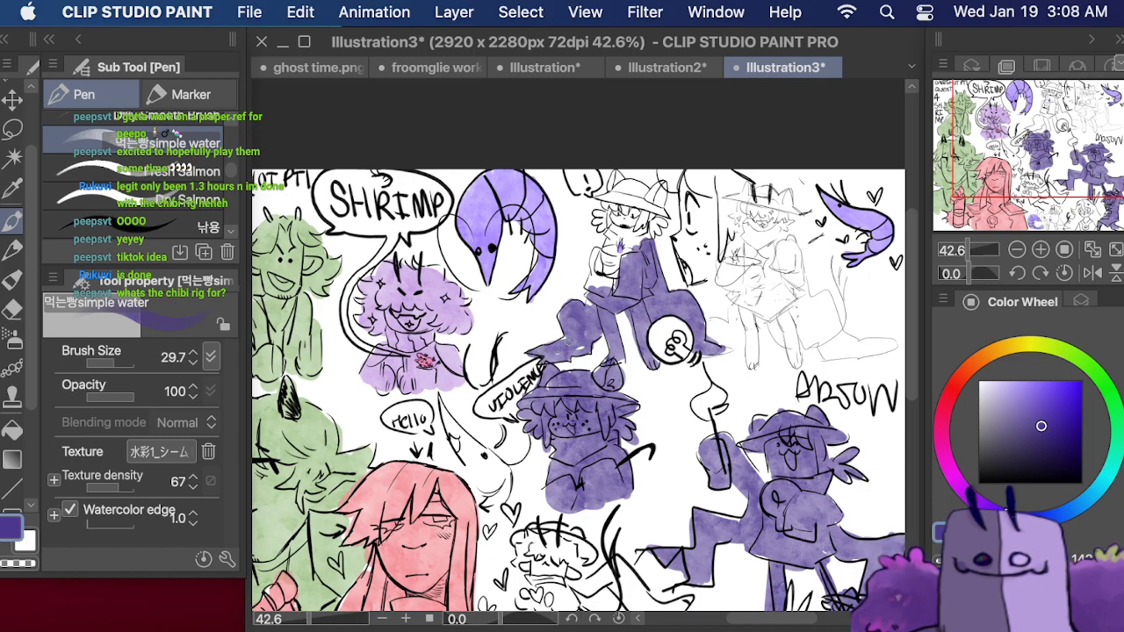
- Paint the same seated figure's torso, arms, face, hair and eared hat in dark purple
mouse_move(601, 283)
mouse_down()
mouse_move(596, 246)
mouse_move(612, 285)
mouse_move(613, 260)
mouse_up()
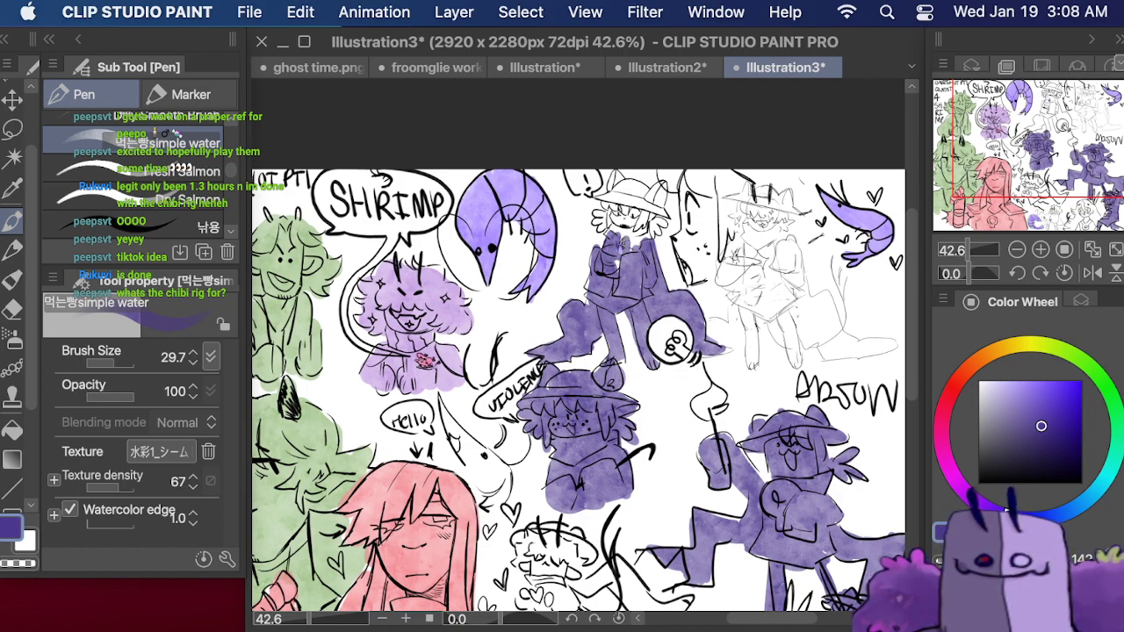
mouse_move(634, 248)
mouse_down()
mouse_move(638, 208)
mouse_move(648, 250)
mouse_up()
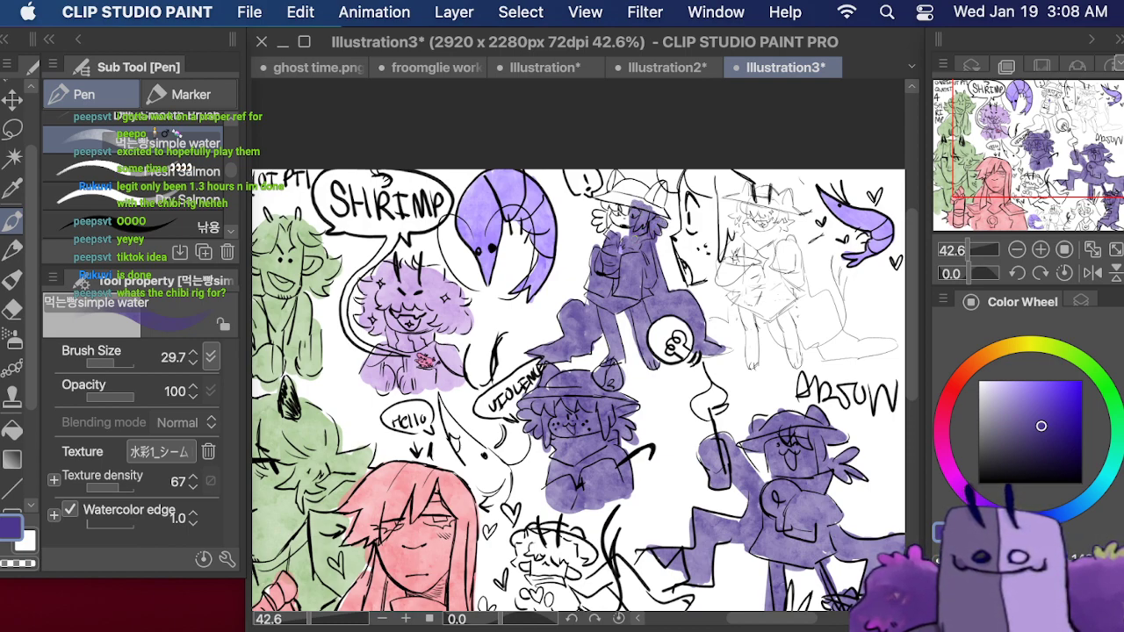
drag(625, 232, 618, 200)
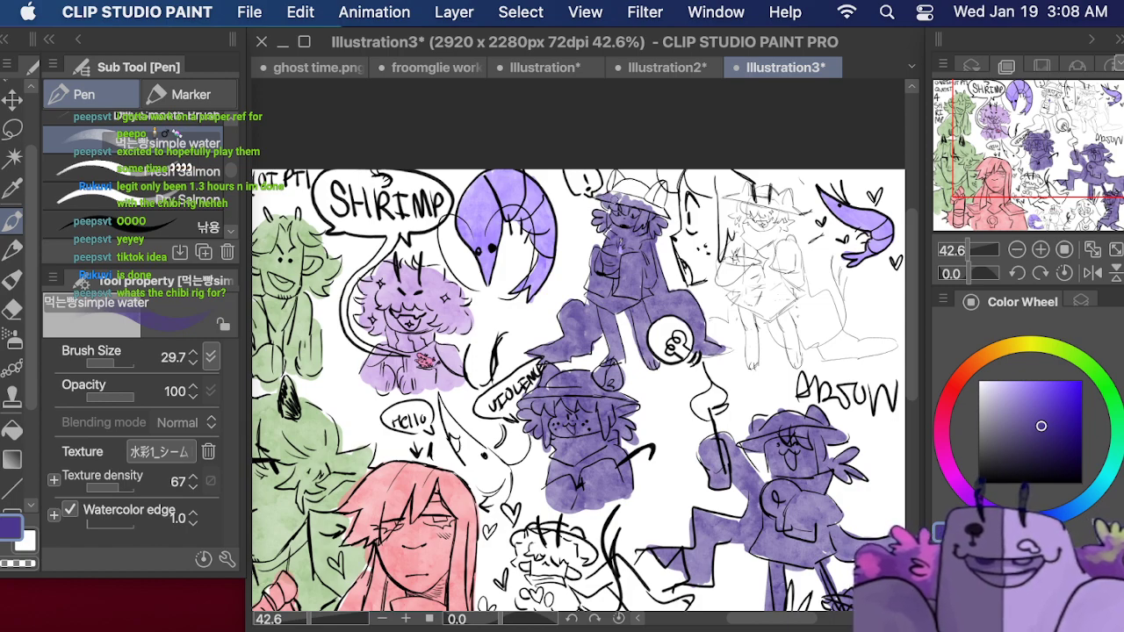
drag(632, 202, 622, 174)
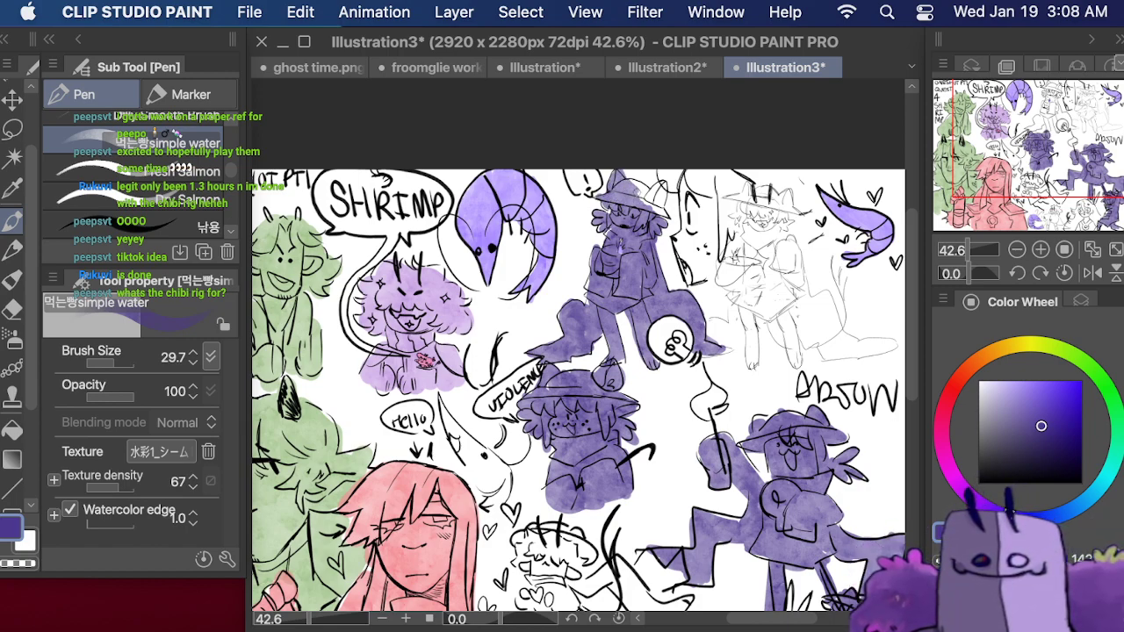
- Paint the large freckled face between the two upper hatted figures in dark purple
mouse_move(658, 207)
mouse_down()
mouse_move(654, 187)
mouse_move(671, 187)
mouse_move(670, 172)
mouse_move(733, 191)
mouse_move(739, 172)
mouse_up()
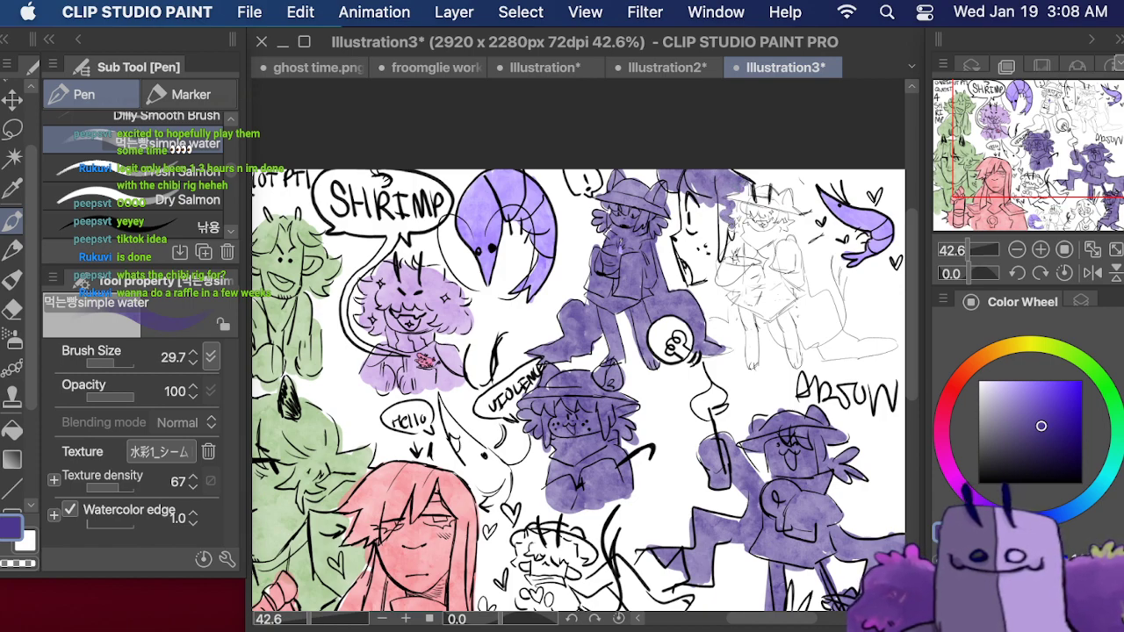
mouse_move(720, 246)
mouse_down()
mouse_move(698, 281)
mouse_move(681, 254)
mouse_move(694, 274)
mouse_move(689, 228)
mouse_move(709, 260)
mouse_move(719, 250)
mouse_up()
mouse_move(715, 204)
mouse_down()
mouse_move(719, 249)
mouse_move(680, 202)
mouse_up()
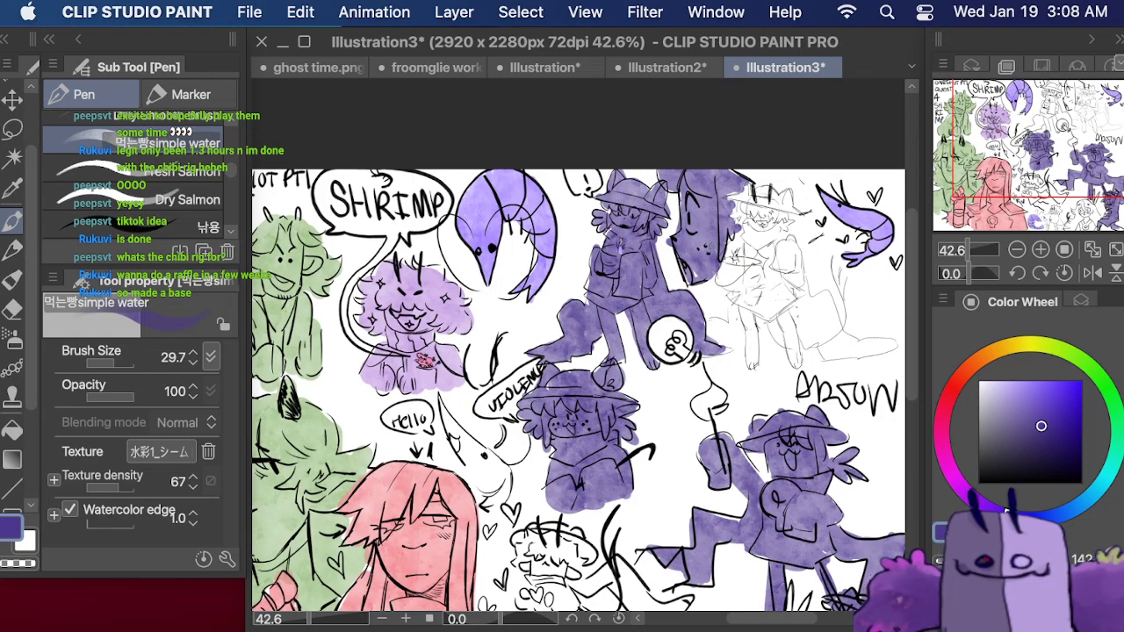
drag(690, 256, 699, 274)
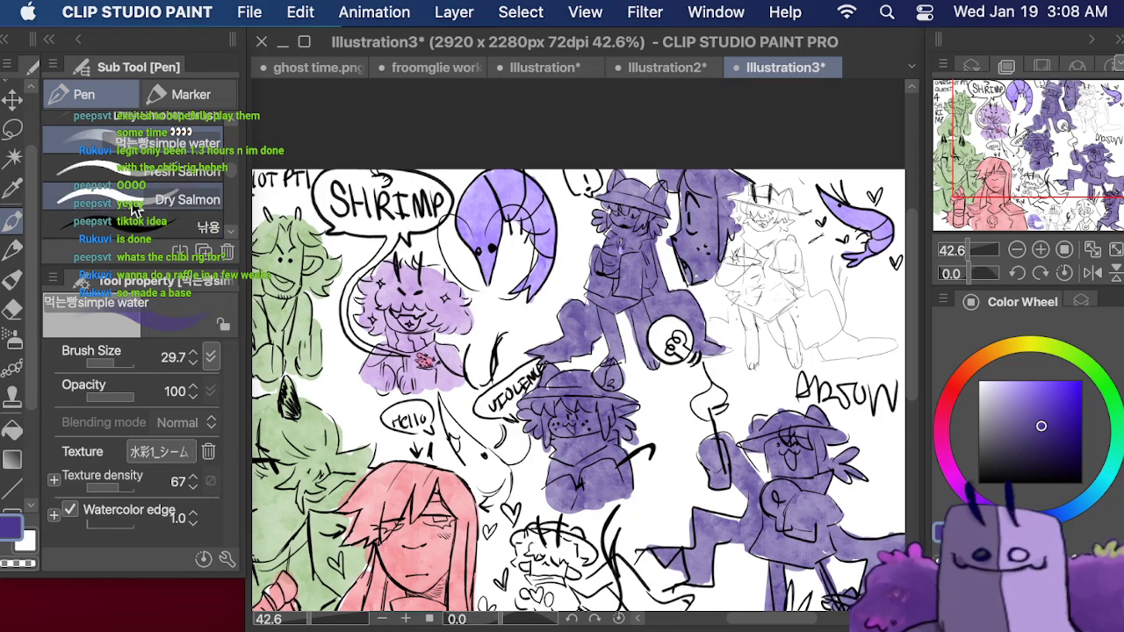
- Sample the light violet of the heart-surrounded shrimp and paint the pointed head beside the Hello speech bubble with it
click(12, 190)
click(878, 208)
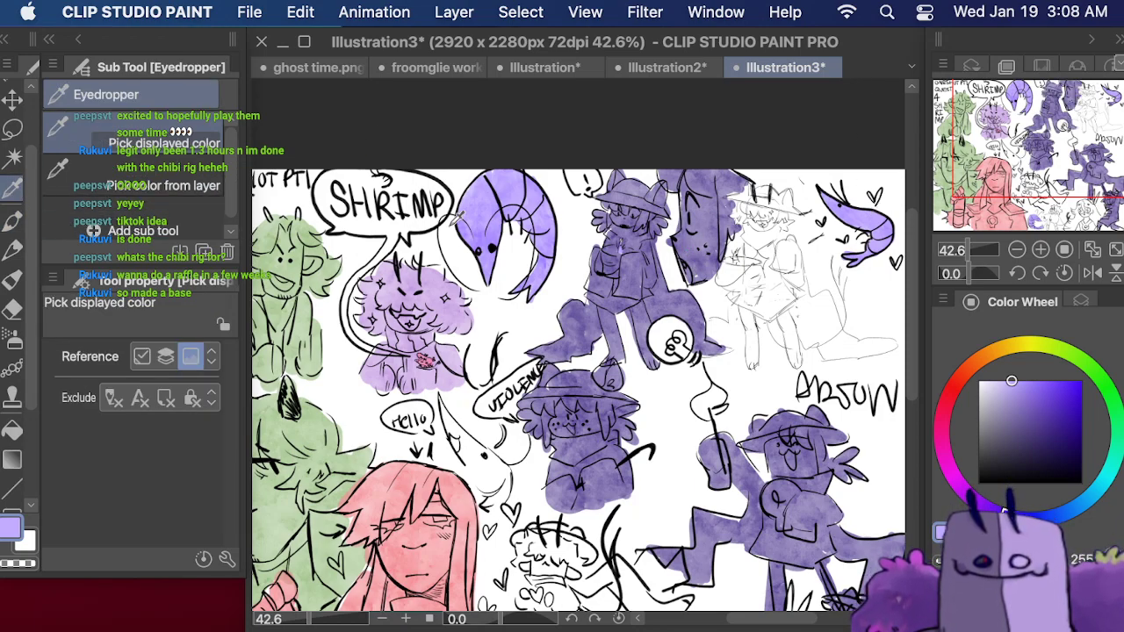
key(p)
mouse_move(441, 416)
mouse_down()
mouse_move(483, 455)
mouse_move(487, 505)
mouse_move(505, 469)
mouse_up()
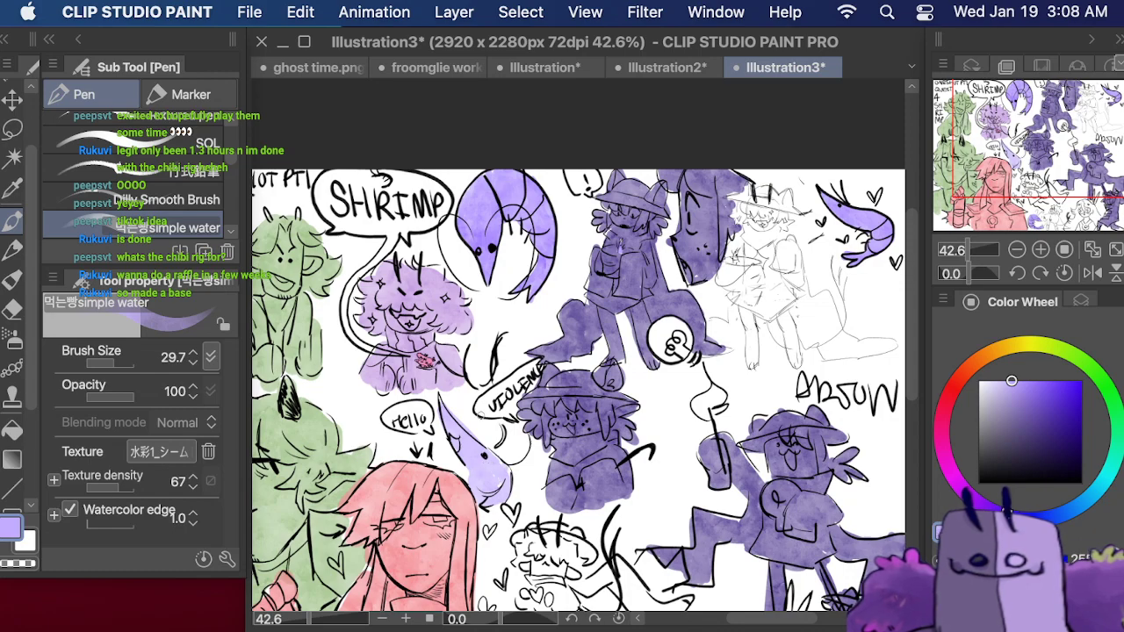
- Sample the pale purple of the figure under the SHRIMP bubble and paint the faintly sketched hatted figure and its tail
key(i)
click(430, 293)
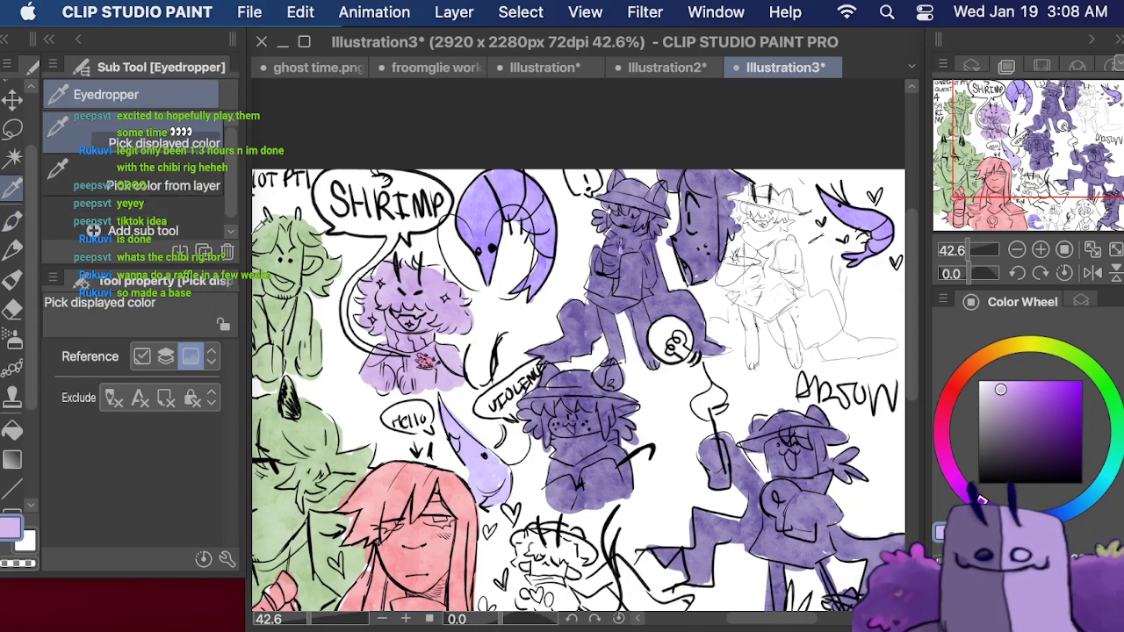
click(12, 220)
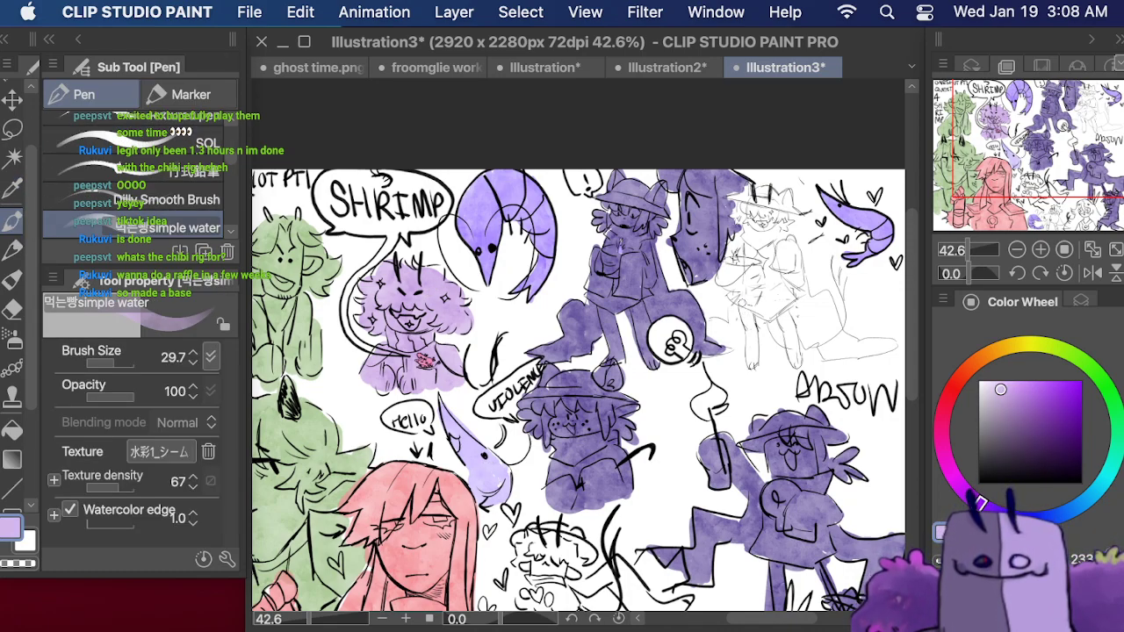
mouse_move(747, 299)
mouse_down()
mouse_move(754, 367)
mouse_move(760, 290)
mouse_move(794, 365)
mouse_move(769, 259)
mouse_move(755, 298)
mouse_move(751, 254)
mouse_move(746, 298)
mouse_move(732, 292)
mouse_up()
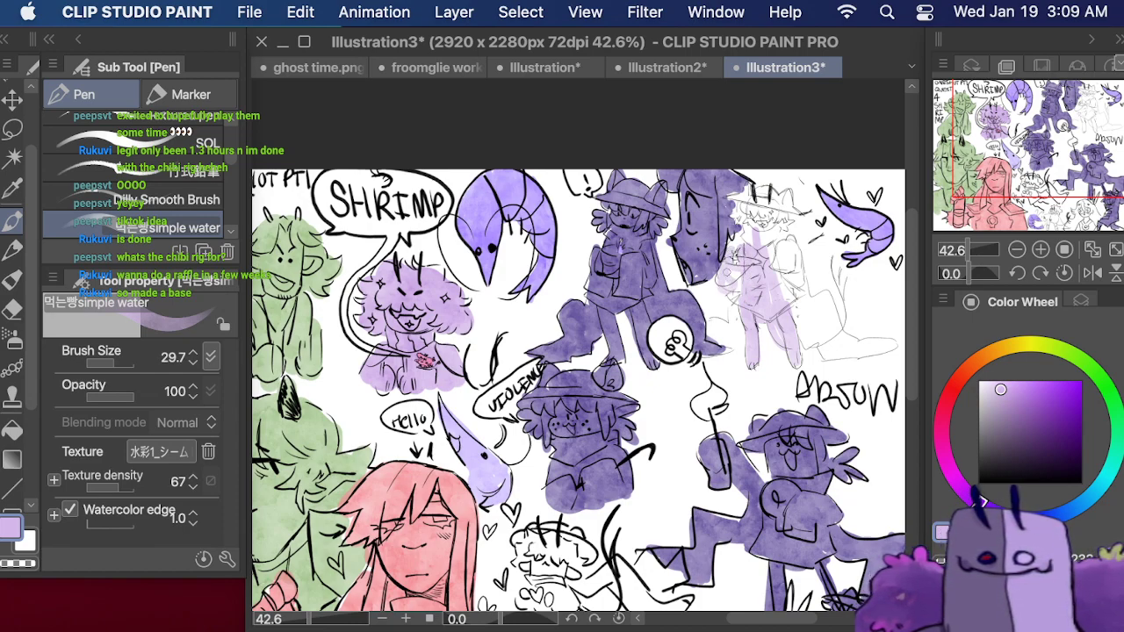
drag(750, 227, 736, 250)
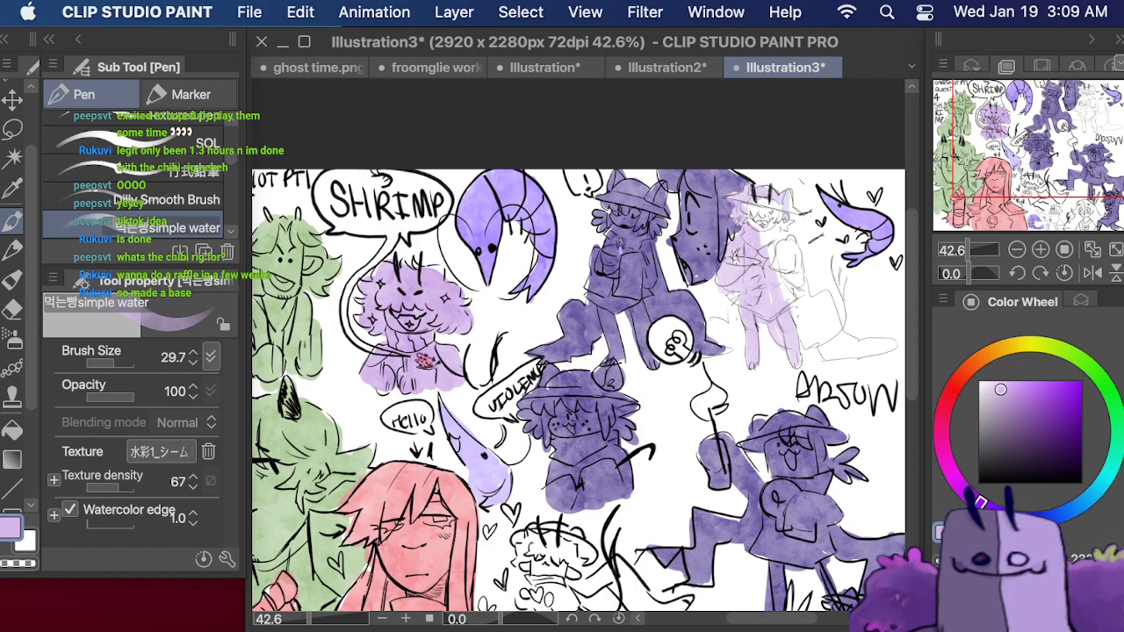
drag(784, 209, 759, 235)
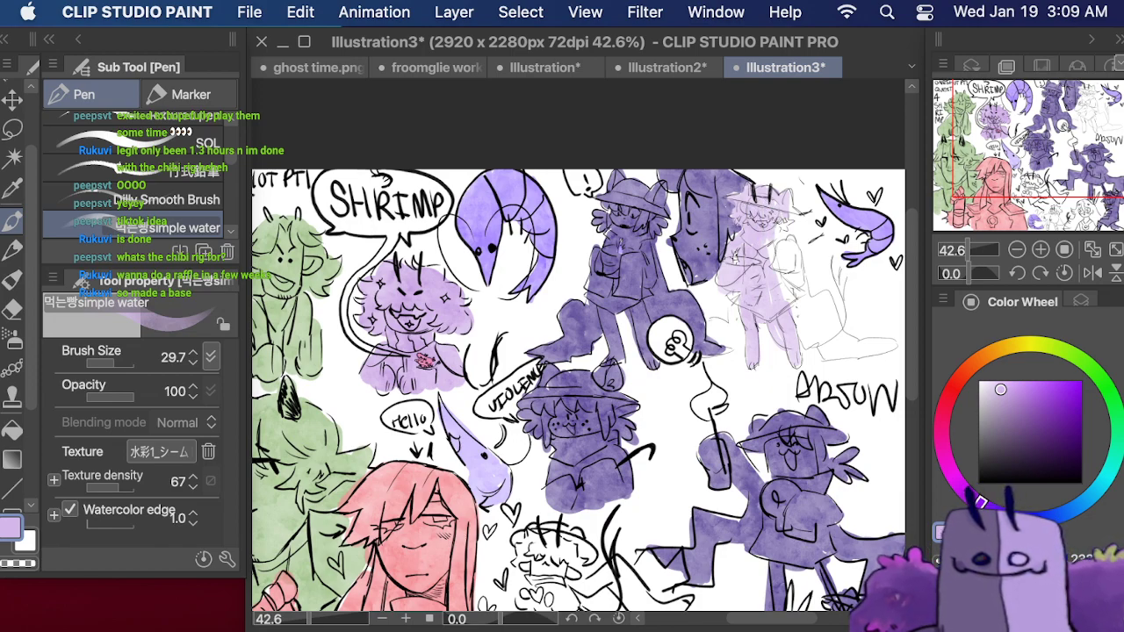
mouse_move(778, 230)
mouse_down()
mouse_move(781, 281)
mouse_move(793, 235)
mouse_move(797, 314)
mouse_move(813, 281)
mouse_move(838, 332)
mouse_move(802, 317)
mouse_move(827, 355)
mouse_move(890, 346)
mouse_up()
mouse_move(749, 329)
mouse_down()
mouse_move(744, 348)
mouse_move(724, 336)
mouse_up()
- Paint the small spiky-haired figure beside the lower shrimp and the curly-haired, tailed figure near the hearts in pale purple
scroll(577, 390, down, 5)
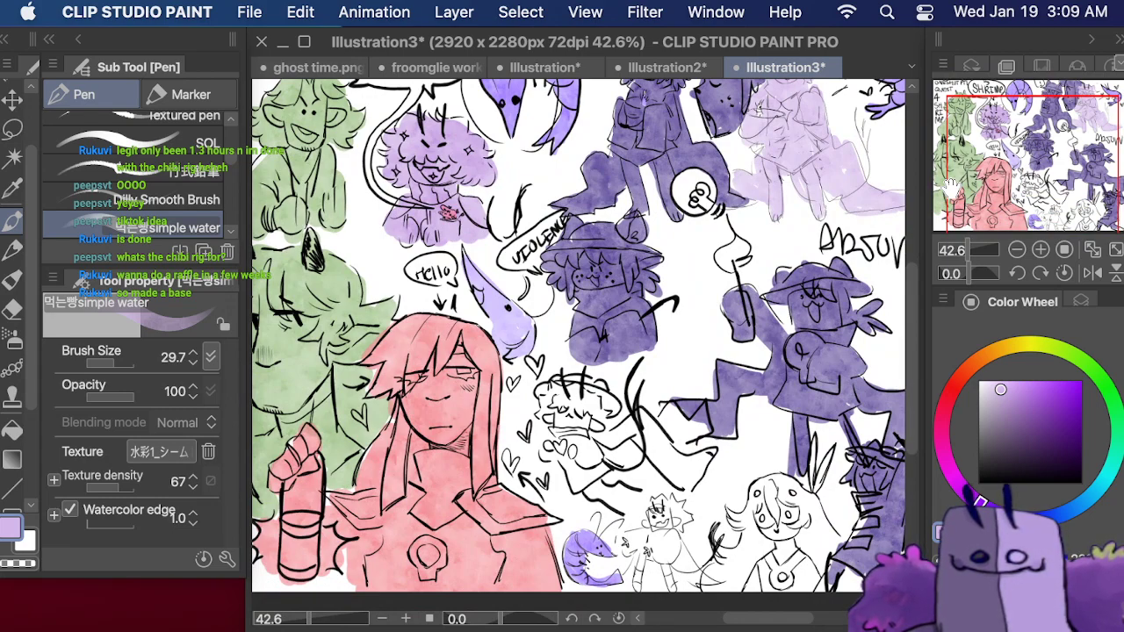
mouse_move(663, 565)
mouse_down()
mouse_move(674, 581)
mouse_move(643, 576)
mouse_move(641, 540)
mouse_move(625, 543)
mouse_move(655, 510)
mouse_move(684, 527)
mouse_move(692, 576)
mouse_move(706, 584)
mouse_up()
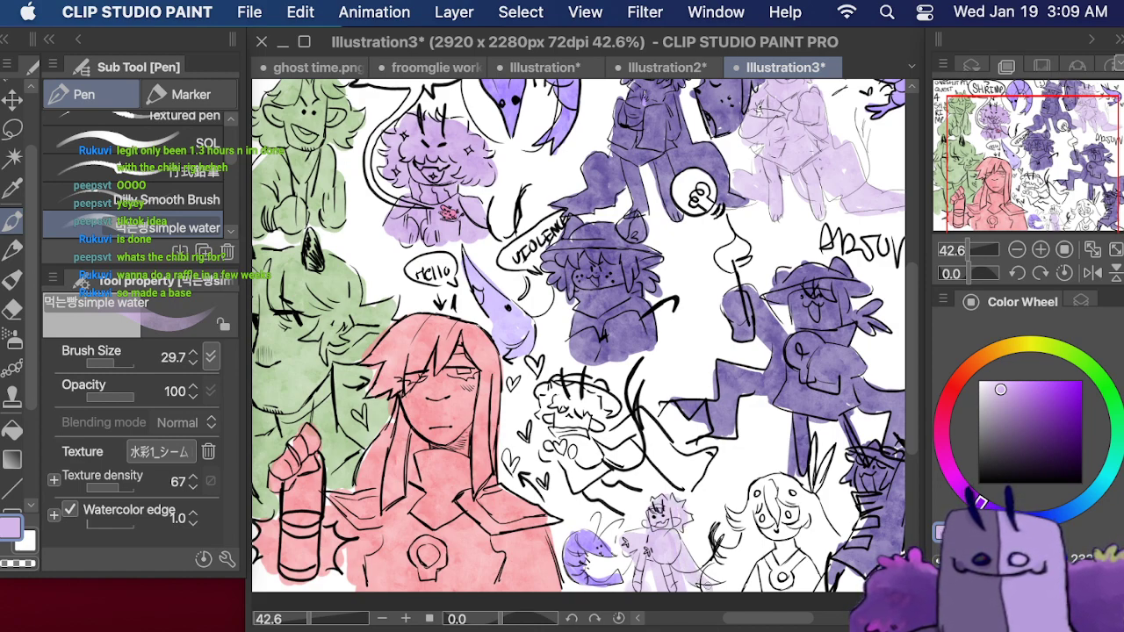
mouse_move(559, 446)
mouse_down()
mouse_move(571, 479)
mouse_move(579, 439)
mouse_move(597, 456)
mouse_move(570, 446)
mouse_move(566, 425)
mouse_move(606, 426)
mouse_move(588, 403)
mouse_move(571, 395)
mouse_move(544, 435)
mouse_up()
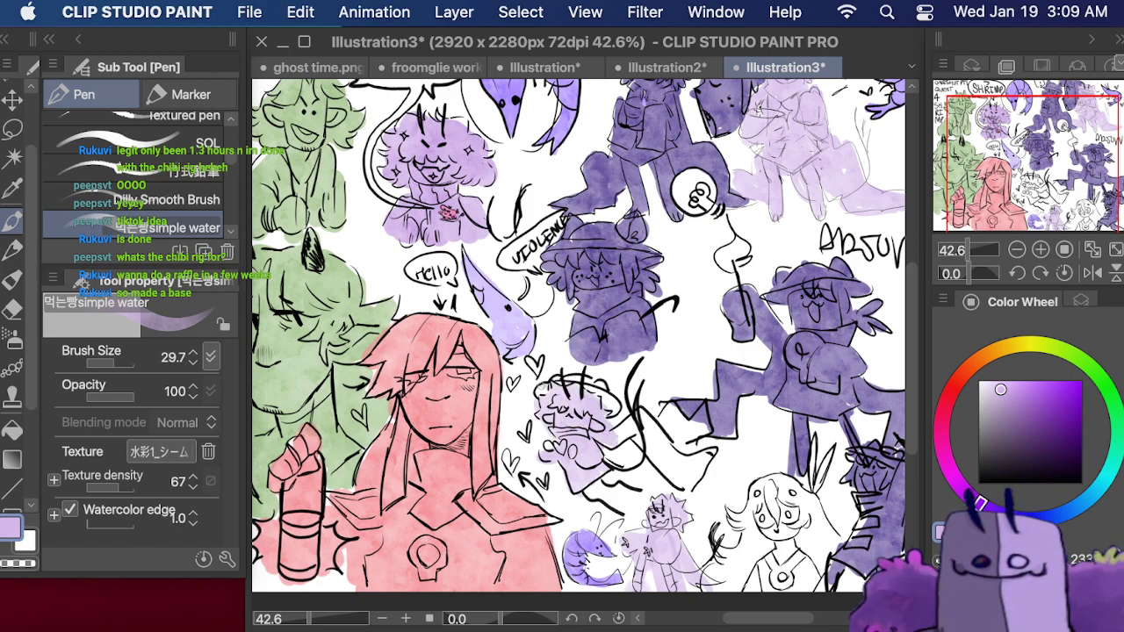
mouse_move(544, 388)
mouse_down()
mouse_move(614, 406)
mouse_move(685, 483)
mouse_move(694, 456)
mouse_move(716, 476)
mouse_up()
- Choose a medium blue and paint the long-haired figure at the page's lower edge, including its upright ears
click(1042, 514)
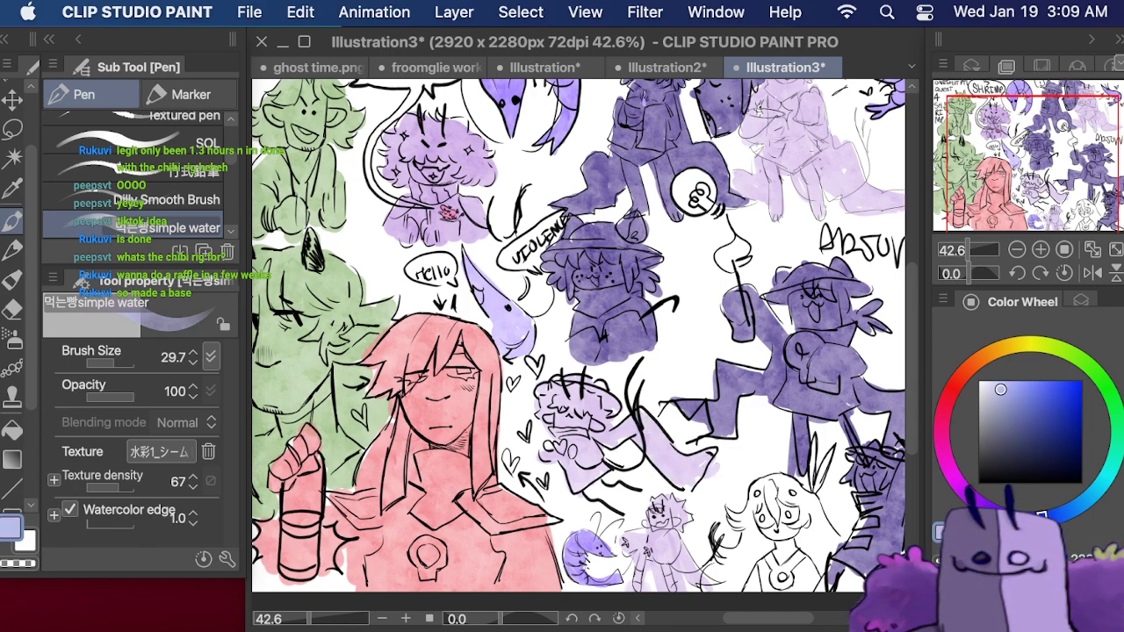
click(1041, 409)
click(1035, 407)
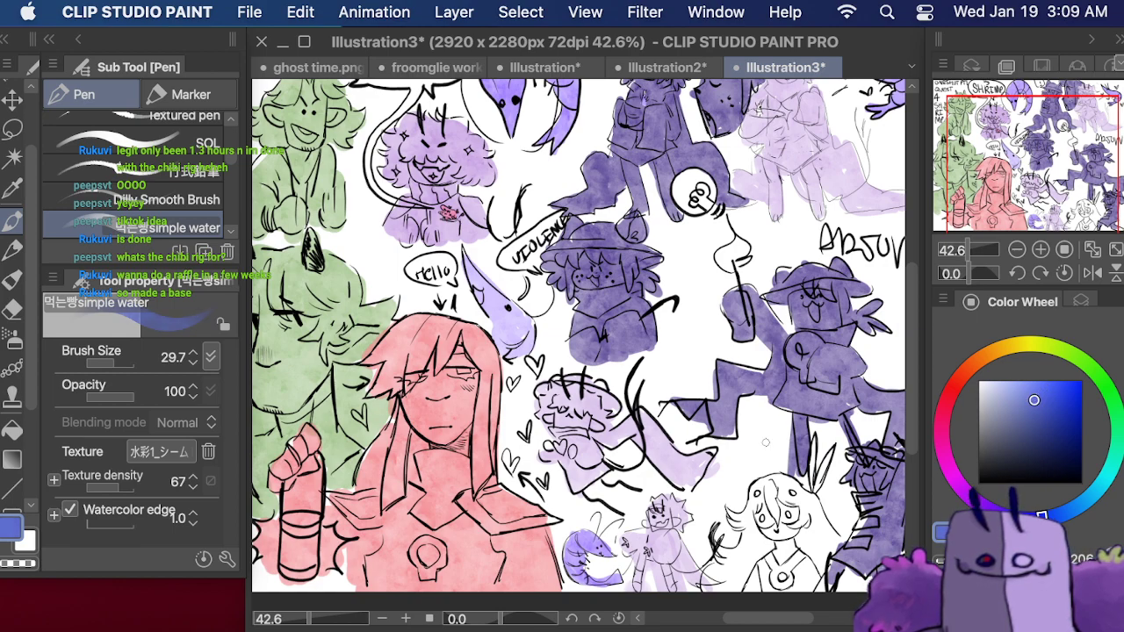
mouse_move(770, 565)
mouse_down()
mouse_move(757, 586)
mouse_move(739, 527)
mouse_move(734, 581)
mouse_move(725, 552)
mouse_move(719, 581)
mouse_move(729, 586)
mouse_up()
mouse_move(731, 513)
mouse_down()
mouse_move(750, 520)
mouse_move(757, 490)
mouse_move(769, 518)
mouse_move(770, 489)
mouse_move(781, 476)
mouse_move(794, 484)
mouse_move(774, 551)
mouse_move(791, 505)
mouse_move(801, 523)
mouse_move(830, 509)
mouse_move(807, 590)
mouse_move(801, 553)
mouse_move(794, 590)
mouse_move(764, 531)
mouse_up()
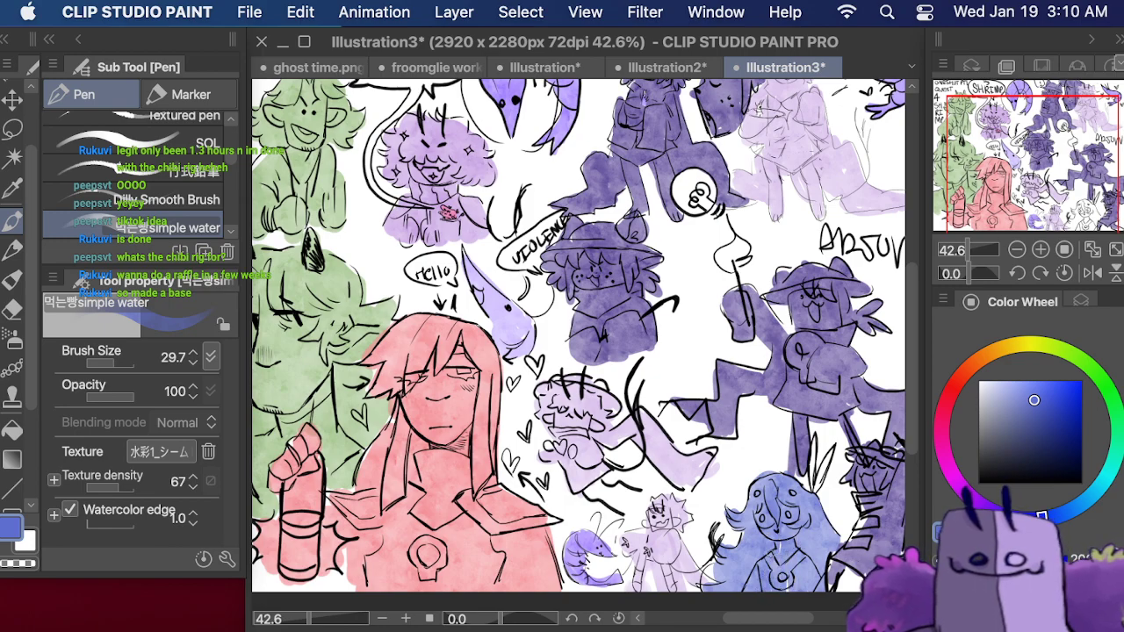
mouse_move(813, 487)
mouse_down()
mouse_move(828, 451)
mouse_move(813, 478)
mouse_move(814, 466)
mouse_up()
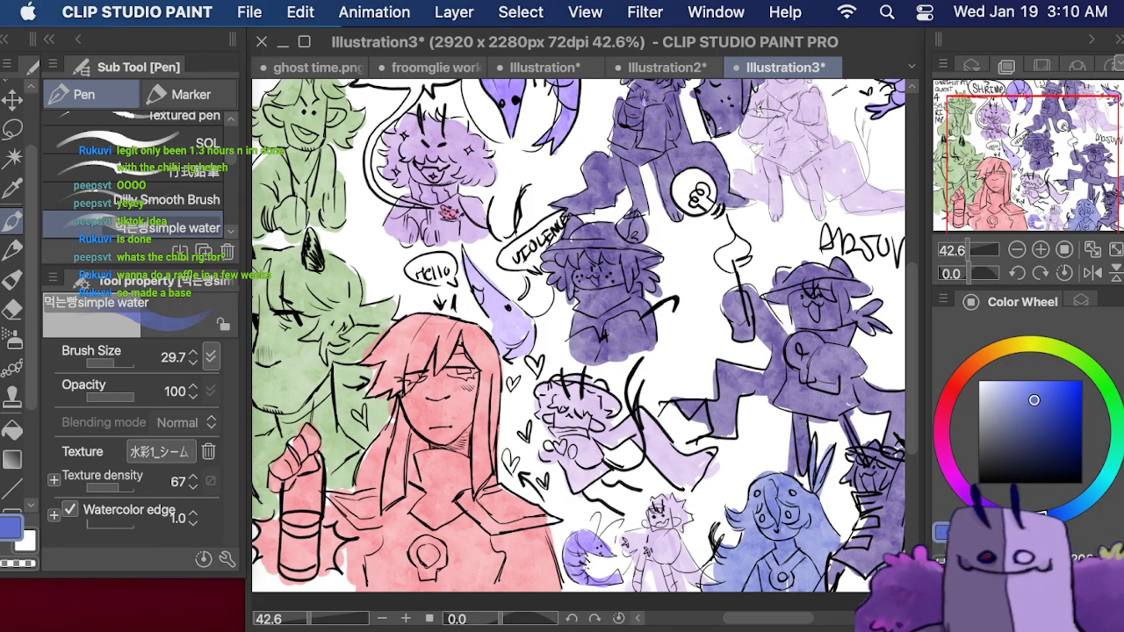
- Choose a pale yellow, set the brush size to 80, and fill the SHRIMP speech bubble and its curling tail
mouse_move(1041, 153)
mouse_down()
mouse_move(1010, 135)
mouse_move(1044, 153)
mouse_up()
drag(1011, 219, 967, 249)
drag(1012, 125, 980, 118)
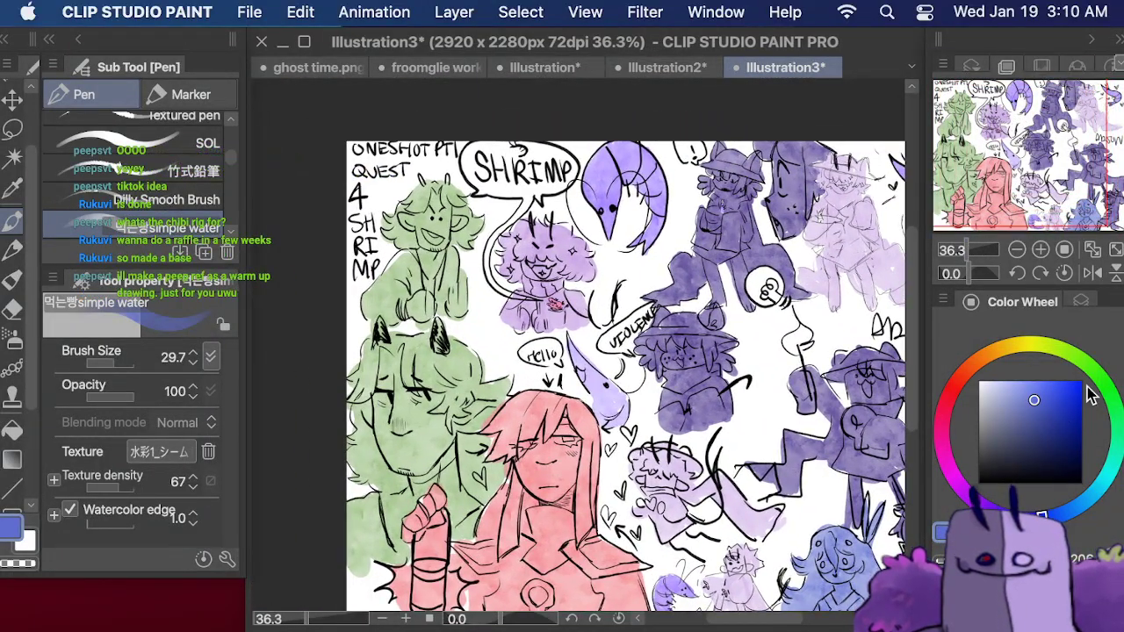
mouse_move(1094, 375)
mouse_down()
mouse_move(1055, 339)
mouse_move(1016, 343)
mouse_up()
click(1027, 379)
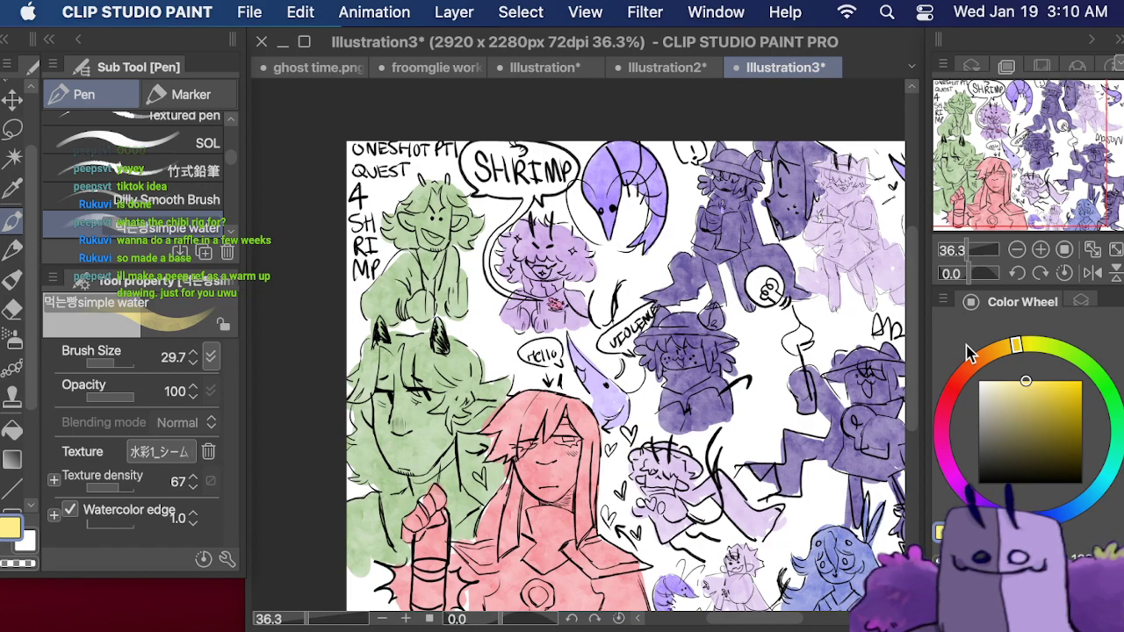
click(123, 362)
mouse_move(468, 158)
mouse_down()
mouse_move(520, 181)
mouse_move(569, 167)
mouse_move(538, 151)
mouse_move(475, 151)
mouse_move(467, 167)
mouse_move(483, 187)
mouse_move(526, 199)
mouse_move(488, 249)
mouse_move(504, 292)
mouse_up()
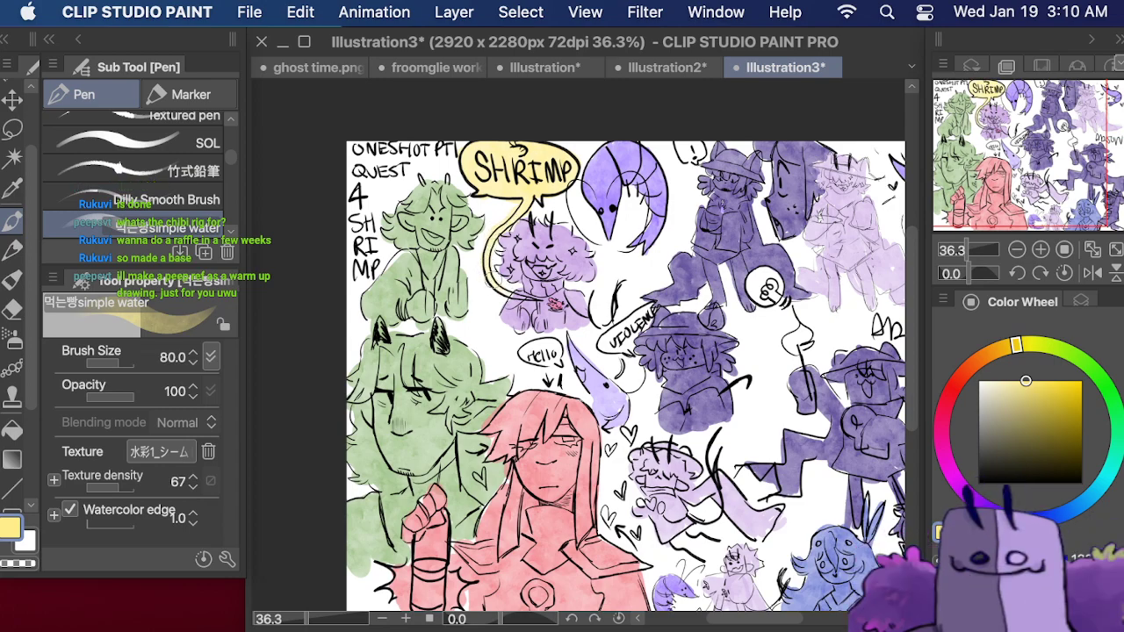
- Paint the circled emblem, the bottle's flame, the VIOLENCE and Hello bubbles, and the area behind the ARSON lettering in pale yellow
drag(761, 287, 775, 296)
drag(789, 335, 797, 341)
mouse_move(627, 342)
mouse_down()
mouse_move(615, 346)
mouse_move(648, 313)
mouse_up()
drag(534, 356, 559, 354)
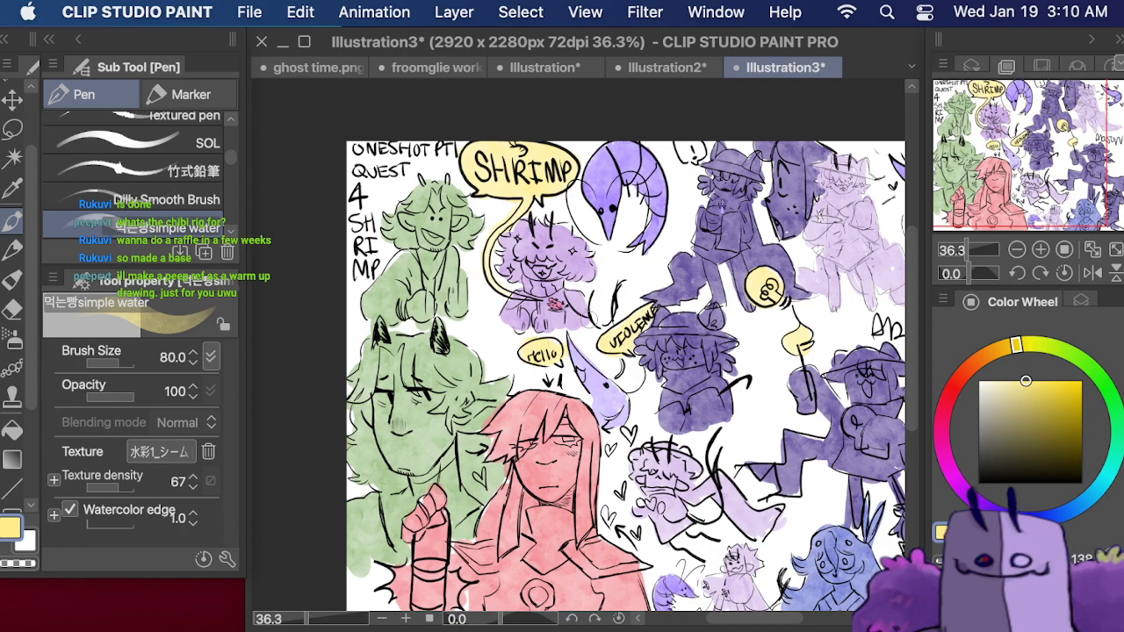
mouse_move(650, 368)
mouse_down()
mouse_move(494, 311)
mouse_move(501, 298)
mouse_up()
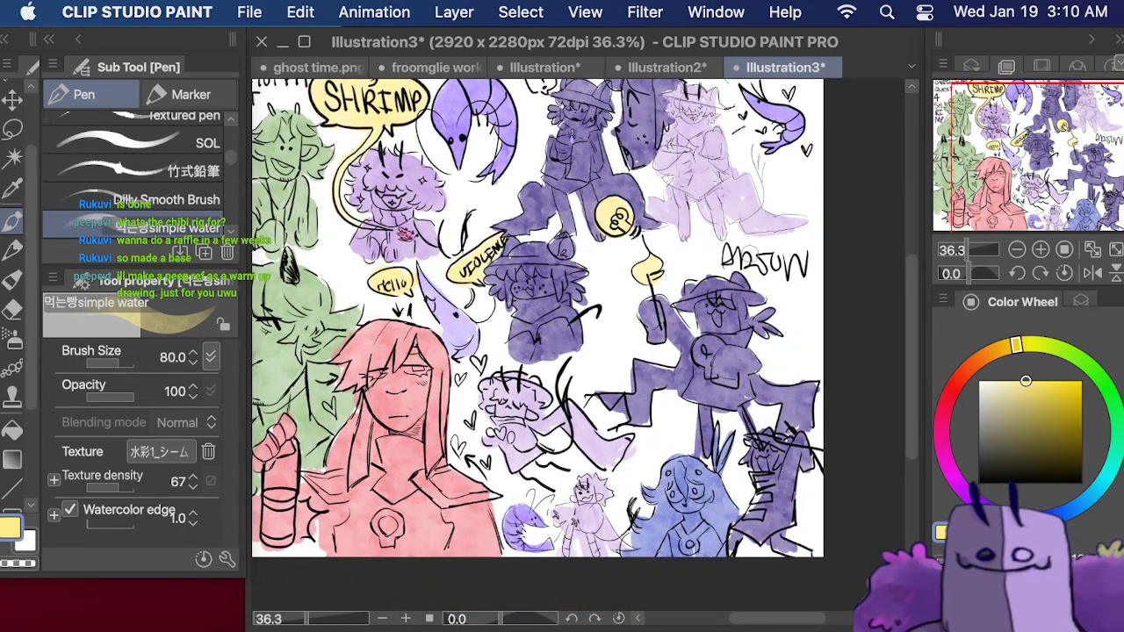
mouse_move(745, 252)
mouse_down()
mouse_move(803, 268)
mouse_move(758, 251)
mouse_up()
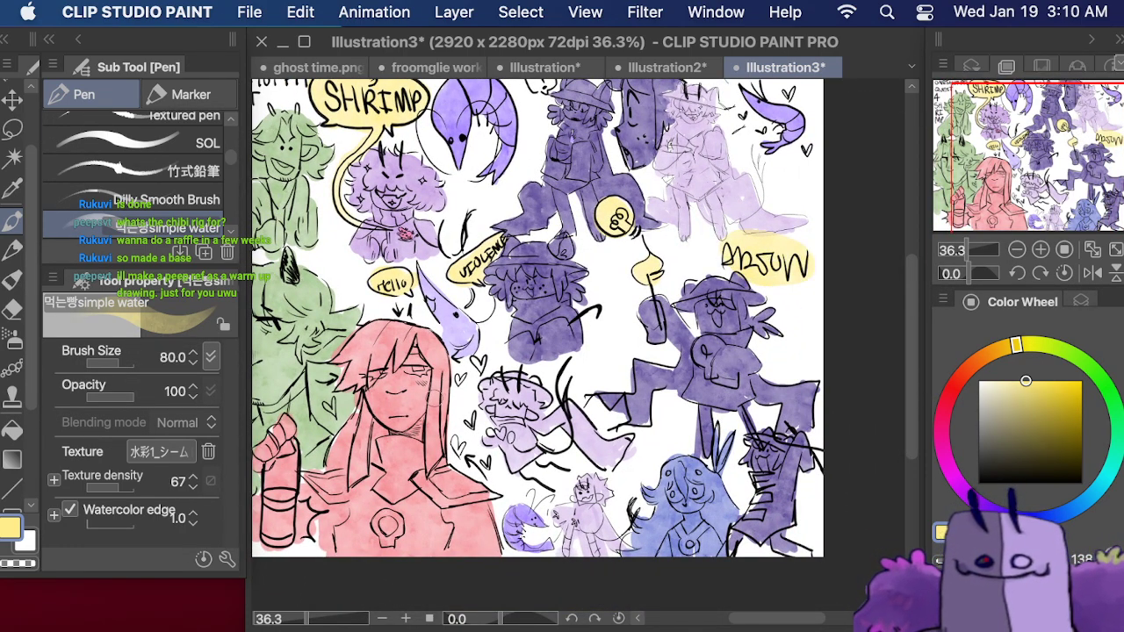
- Choose a darker golden yellow and paint behind the ONESHOT QUEST 4 SHRIMP title lettering in the page's corner
mouse_move(1061, 154)
mouse_down()
mouse_move(1011, 132)
mouse_move(1024, 129)
mouse_up()
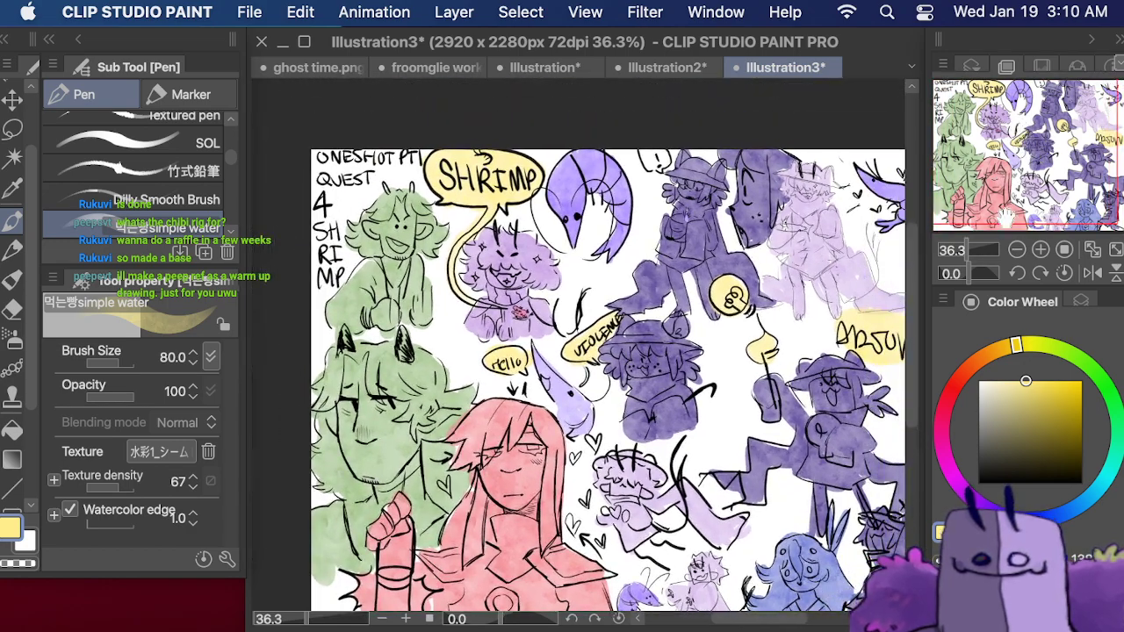
click(1040, 396)
mouse_move(1015, 353)
mouse_down()
mouse_move(994, 352)
mouse_move(1003, 348)
mouse_up()
drag(1023, 151, 961, 132)
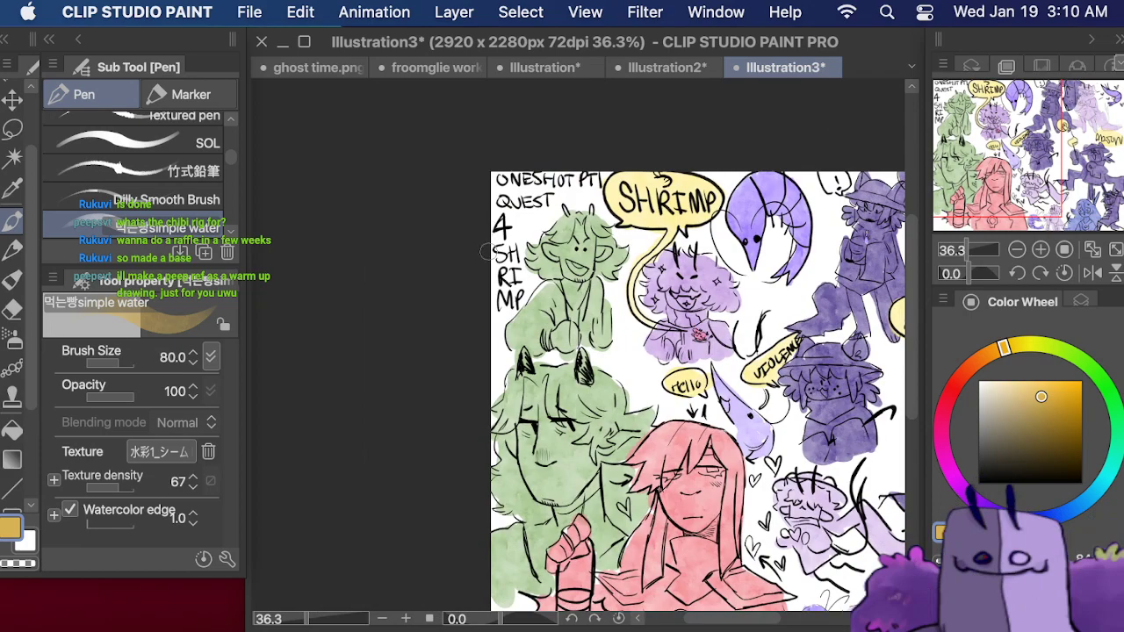
mouse_move(497, 252)
mouse_down()
mouse_move(504, 302)
mouse_move(522, 290)
mouse_move(492, 192)
mouse_move(592, 189)
mouse_move(526, 207)
mouse_up()
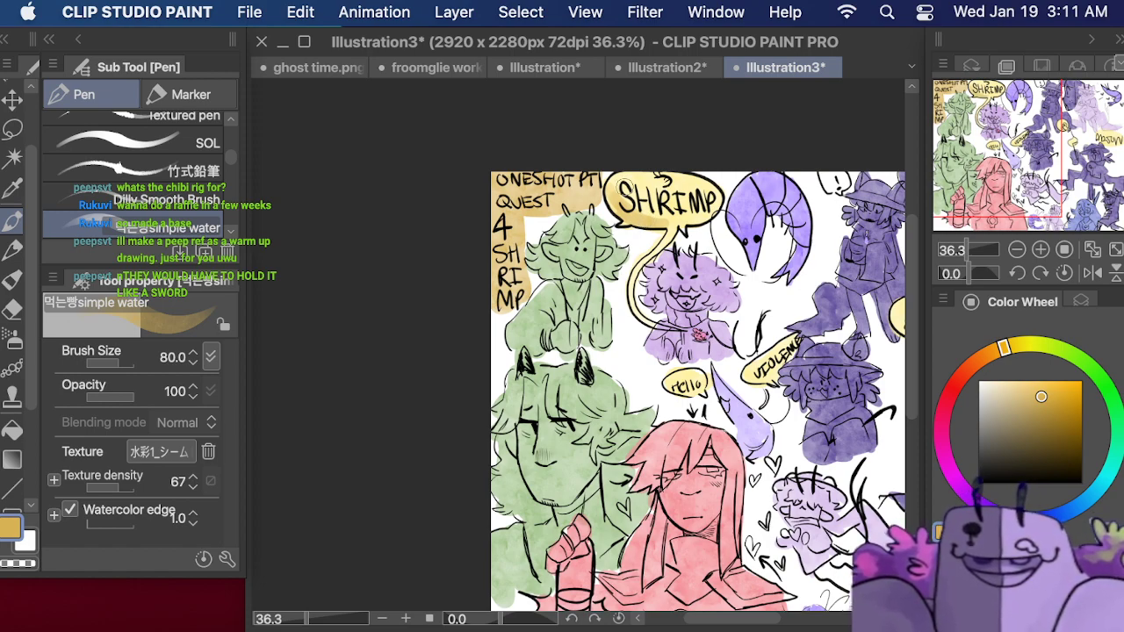
drag(1036, 136, 1103, 162)
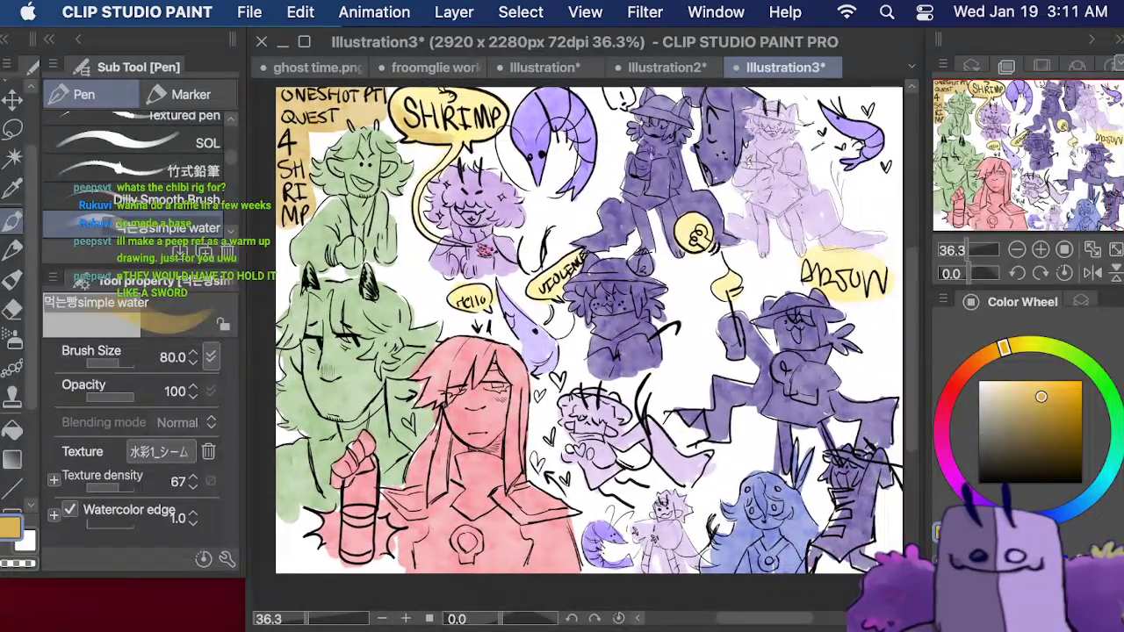
scroll(589, 352, right, 2)
scroll(588, 351, down, 1)
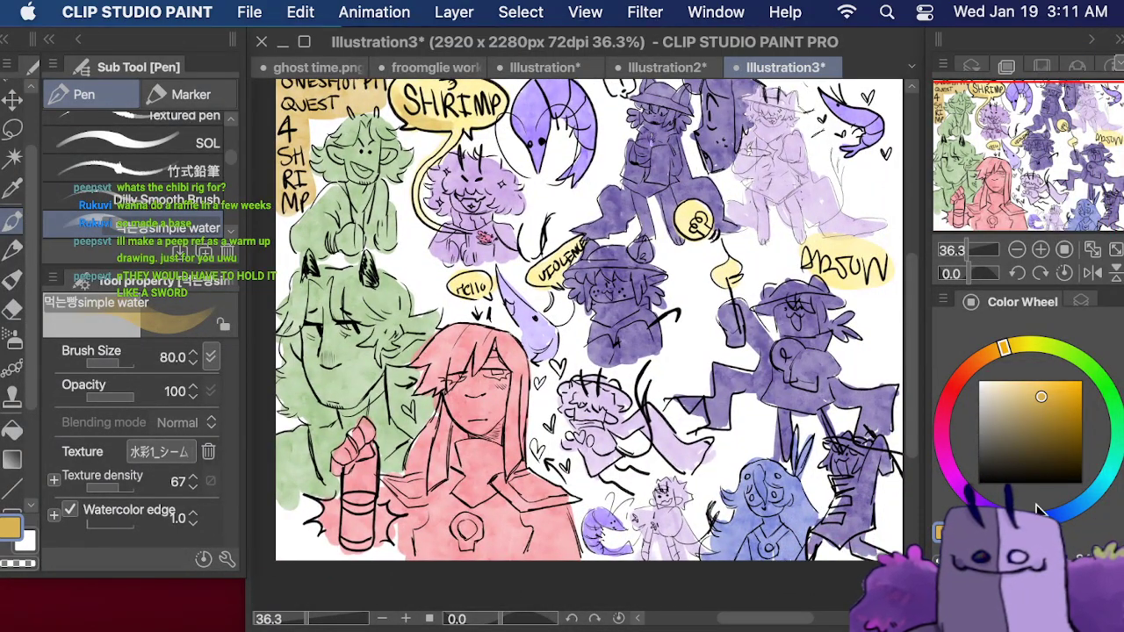
- Choose a light teal and paint the lower part of the bottle-shaped container held near the page's lower corner
click(1107, 473)
mouse_move(346, 511)
mouse_down()
mouse_move(360, 532)
mouse_move(358, 501)
mouse_move(360, 534)
mouse_move(334, 534)
mouse_move(383, 517)
mouse_move(379, 534)
mouse_up()
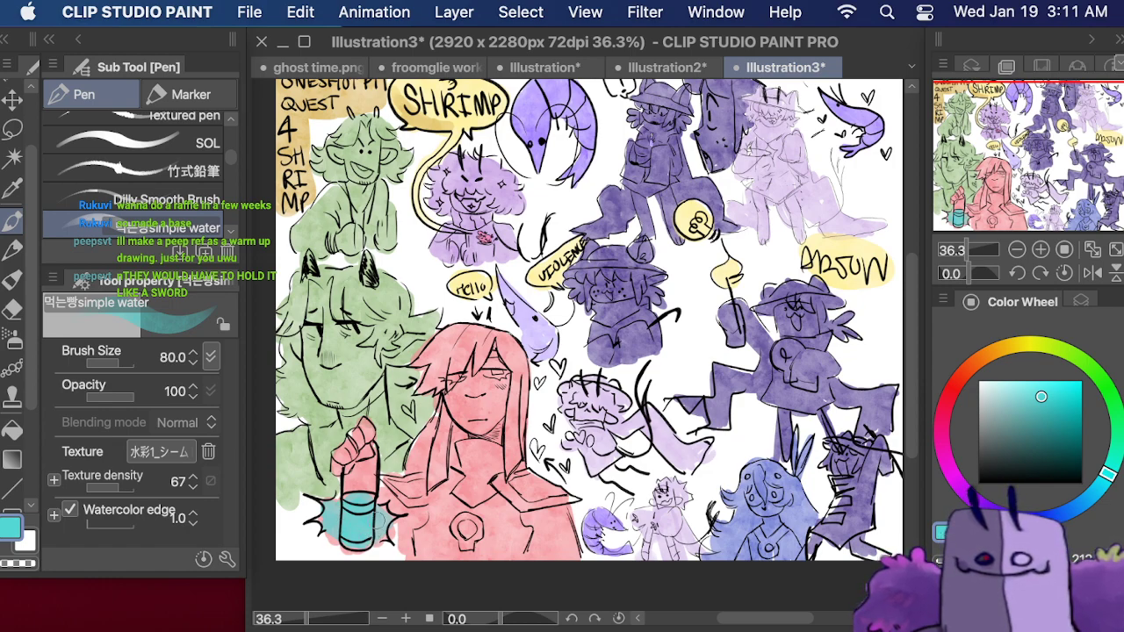
- Choose a muted brown and paint the hair of the large horned figure and of the smaller horned figure above it
click(980, 358)
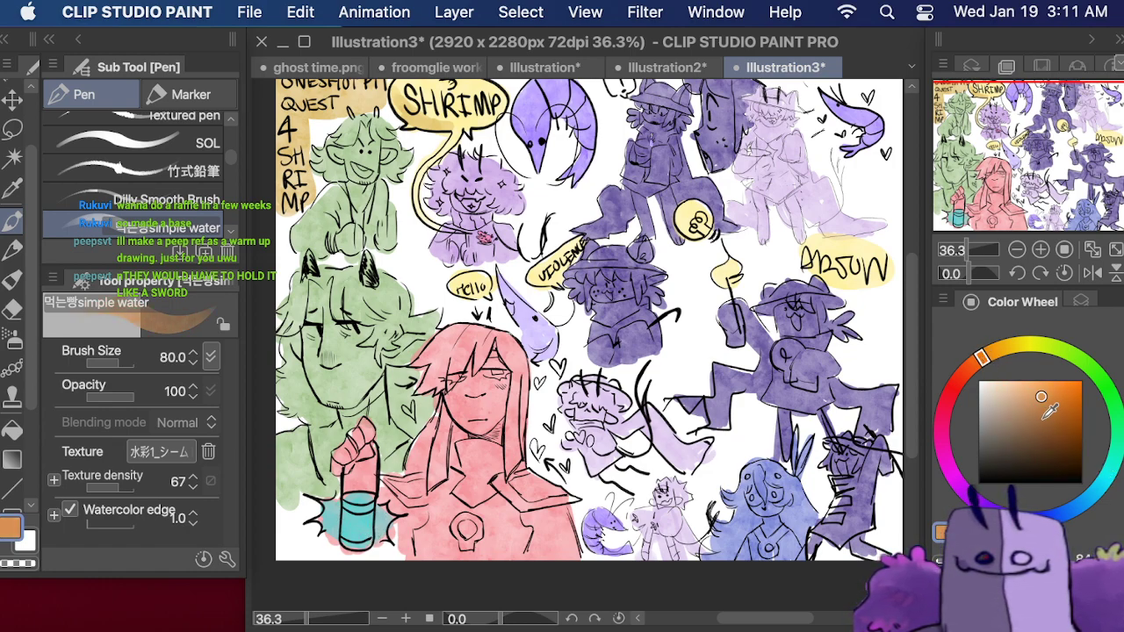
click(1036, 429)
drag(1031, 434, 1015, 425)
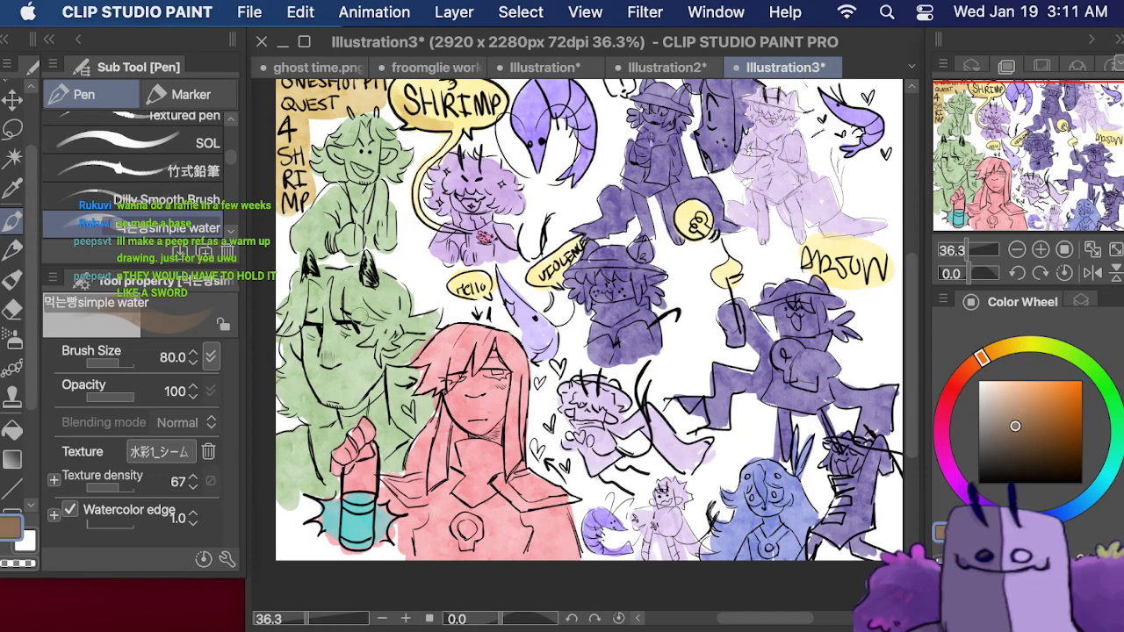
mouse_move(344, 292)
mouse_down()
mouse_move(339, 315)
mouse_move(340, 281)
mouse_move(375, 303)
mouse_move(386, 294)
mouse_move(397, 311)
mouse_move(376, 338)
mouse_move(386, 351)
mouse_move(407, 325)
mouse_move(434, 318)
mouse_up()
mouse_move(344, 281)
mouse_down()
mouse_move(304, 278)
mouse_move(288, 326)
mouse_move(297, 409)
mouse_move(337, 418)
mouse_up()
mouse_move(397, 382)
mouse_down()
mouse_move(392, 413)
mouse_move(418, 427)
mouse_move(433, 404)
mouse_move(400, 390)
mouse_move(394, 365)
mouse_move(420, 377)
mouse_up()
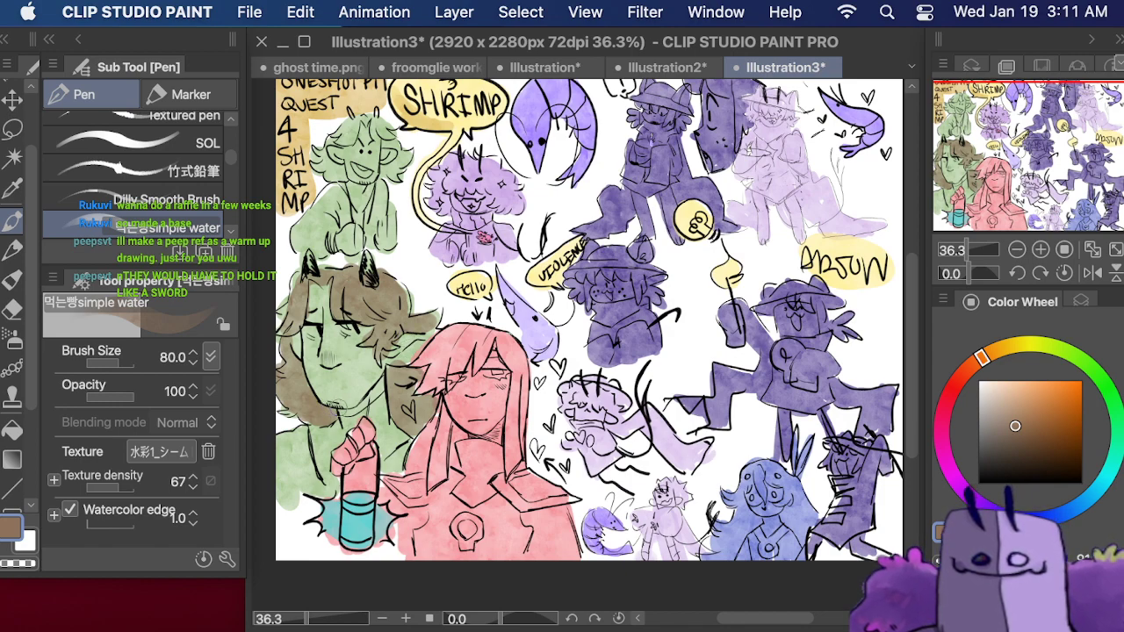
mouse_move(345, 149)
mouse_down()
mouse_move(326, 176)
mouse_move(342, 169)
mouse_move(321, 151)
mouse_move(365, 118)
mouse_move(392, 133)
mouse_move(405, 166)
mouse_move(387, 180)
mouse_move(389, 153)
mouse_up()
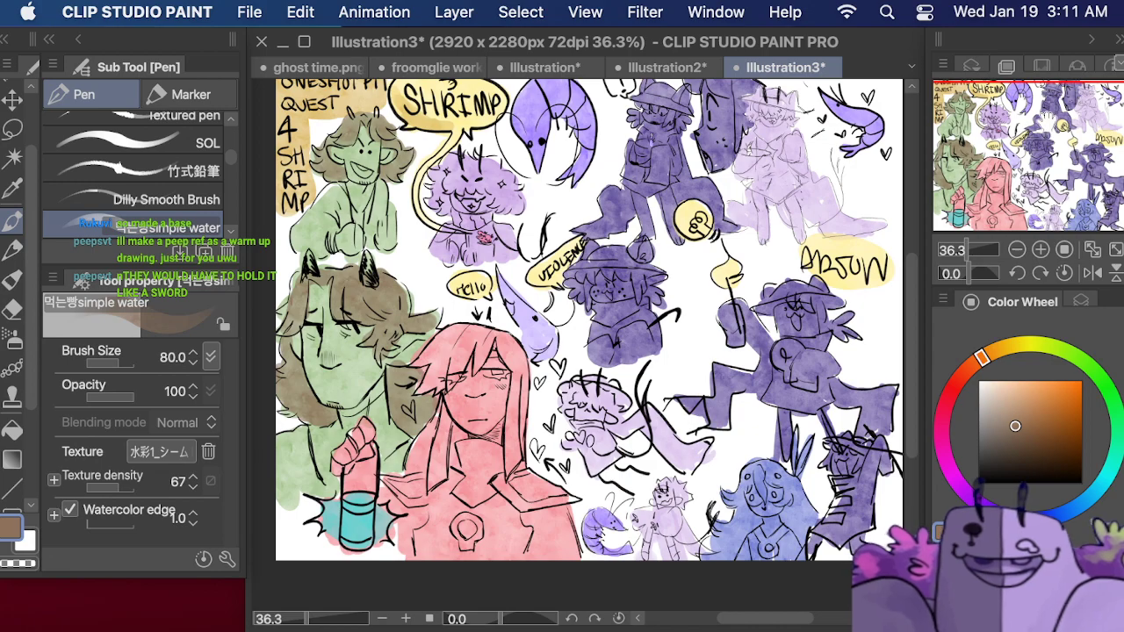
- Choose a pale pink and paint the red-haired figure's face and raised hand
mouse_move(1048, 122)
mouse_down()
mouse_move(1040, 109)
mouse_move(1062, 127)
mouse_move(1034, 120)
mouse_up()
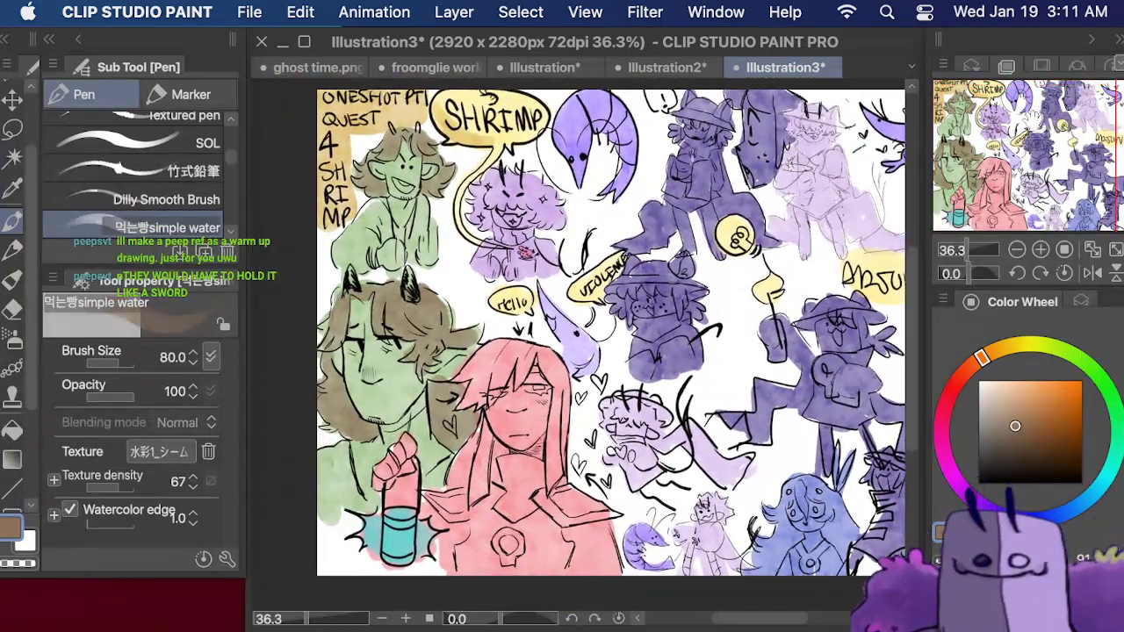
drag(978, 360, 940, 430)
click(1011, 396)
drag(1012, 397, 995, 363)
drag(939, 433, 940, 443)
mouse_move(493, 416)
mouse_down()
mouse_move(506, 437)
mouse_move(522, 433)
mouse_move(506, 405)
mouse_move(529, 430)
mouse_move(538, 388)
mouse_up()
drag(526, 442, 534, 448)
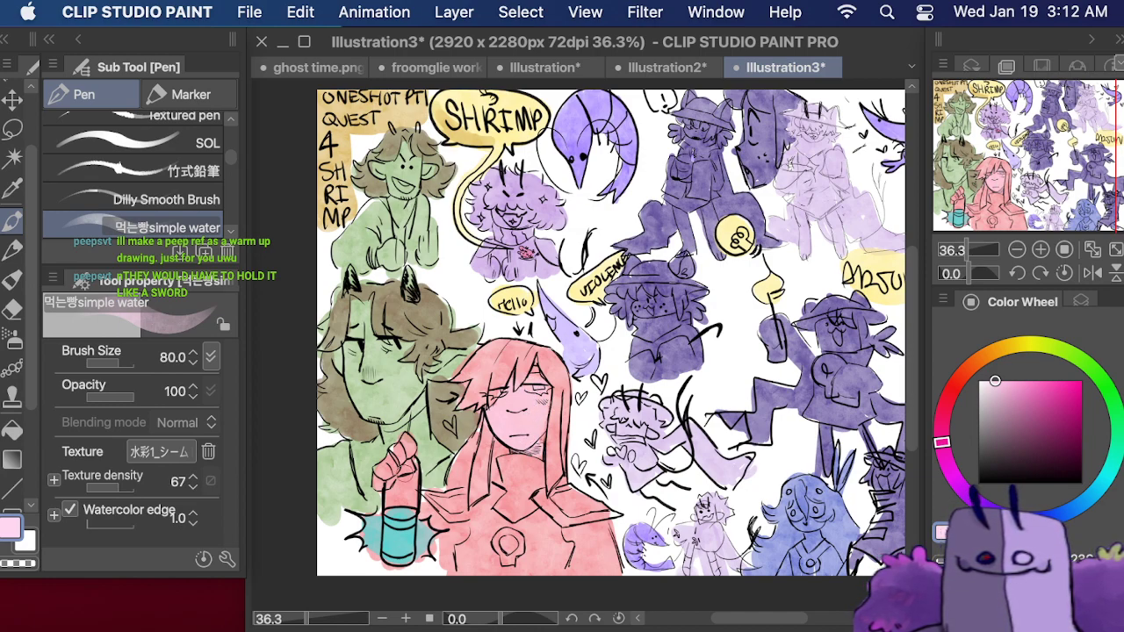
drag(376, 482, 405, 458)
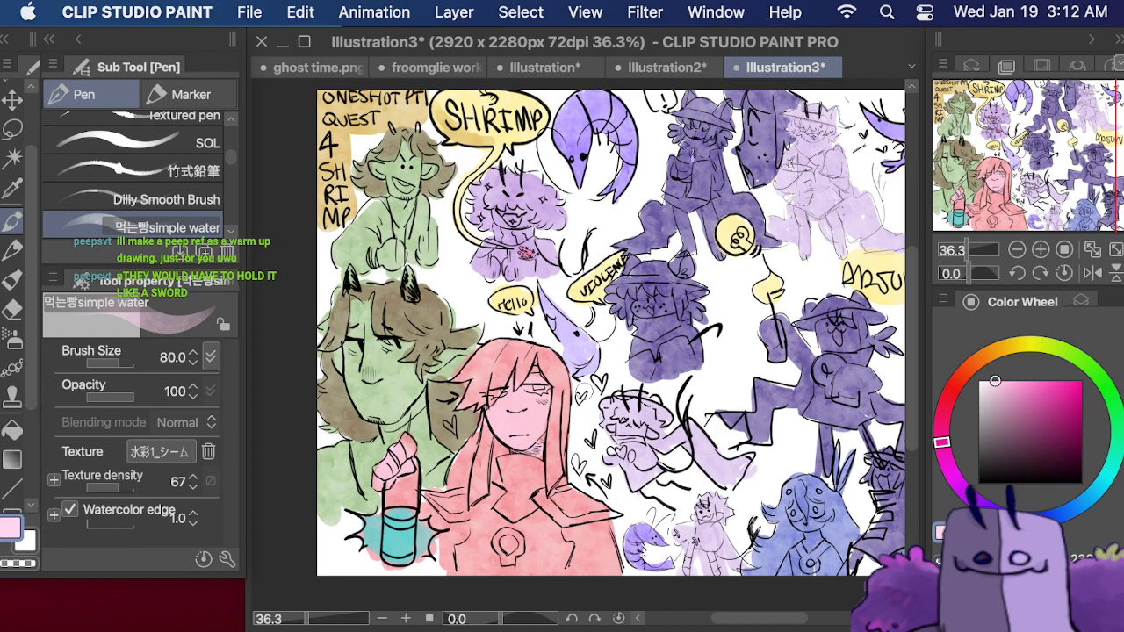
- Choose a muted purple and paint the red-haired figure's high collar and the cape on both sides of the torso
click(1013, 427)
drag(943, 446, 961, 486)
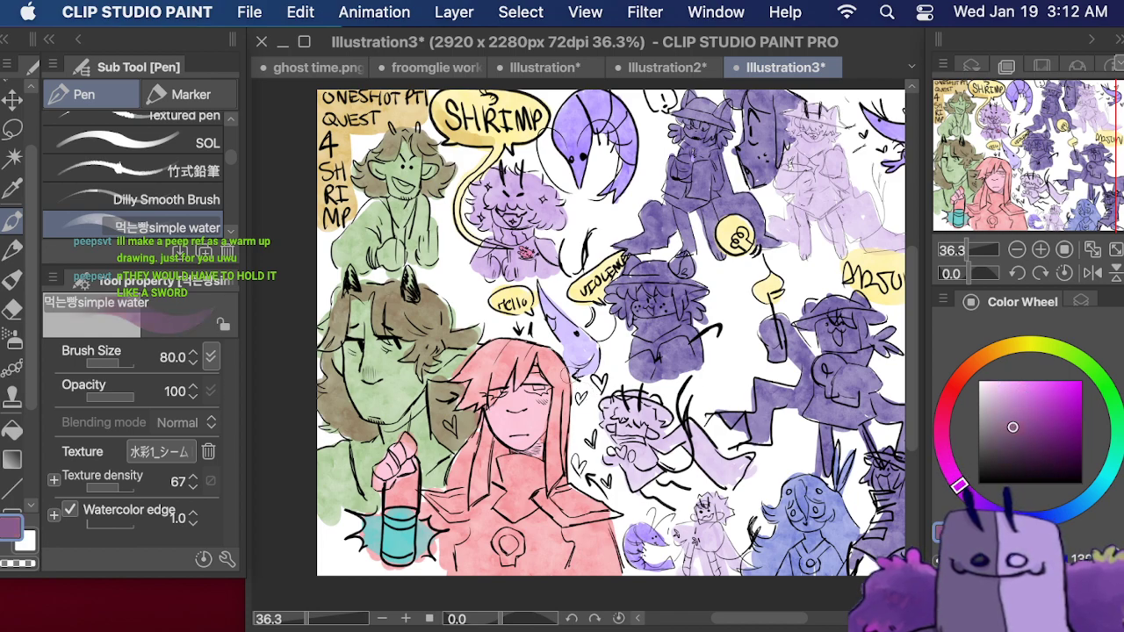
mouse_move(504, 467)
mouse_down()
mouse_move(518, 479)
mouse_move(536, 466)
mouse_move(511, 513)
mouse_move(552, 511)
mouse_up()
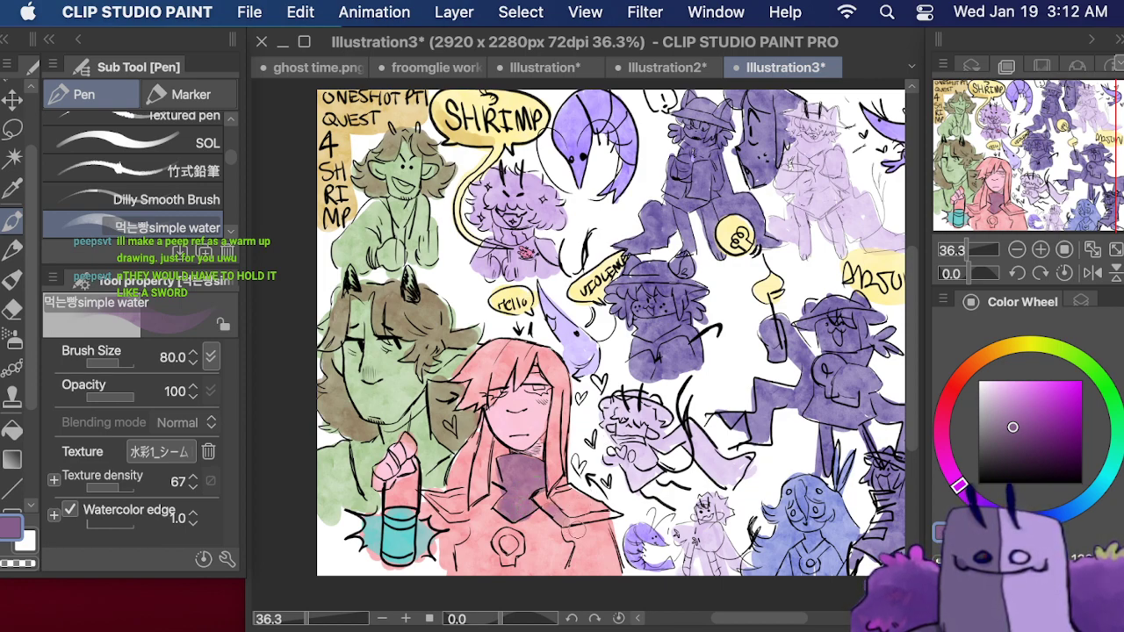
key(super+z)
scroll(728, 416, down, 3)
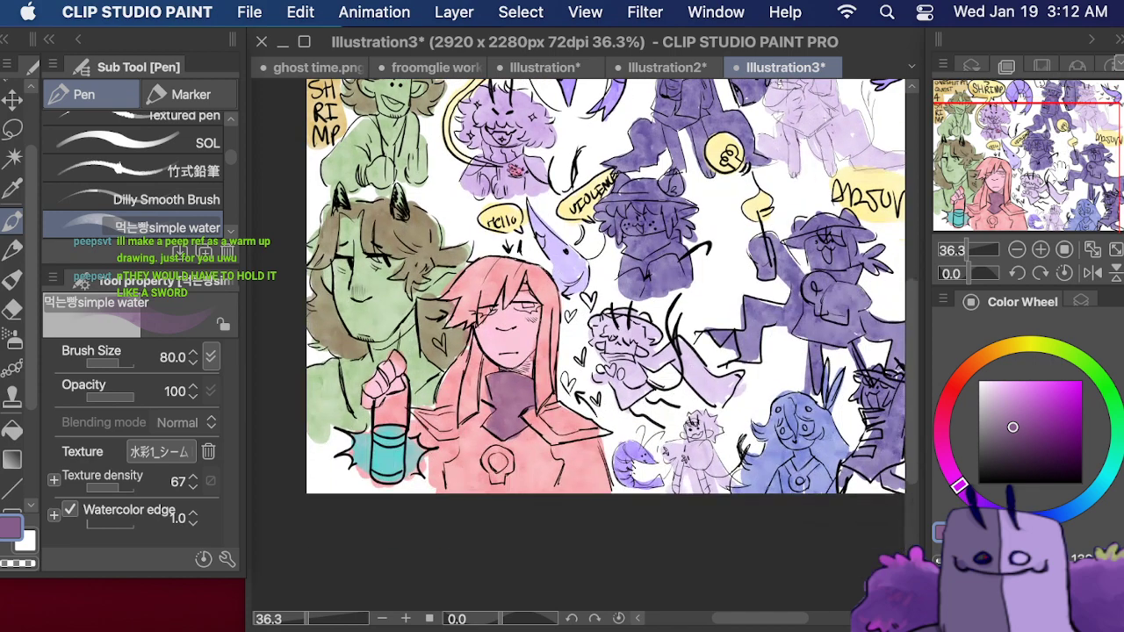
mouse_move(559, 440)
mouse_down()
mouse_move(573, 470)
mouse_move(581, 443)
mouse_move(611, 479)
mouse_up()
mouse_move(430, 439)
mouse_down()
mouse_move(443, 467)
mouse_move(452, 432)
mouse_up()
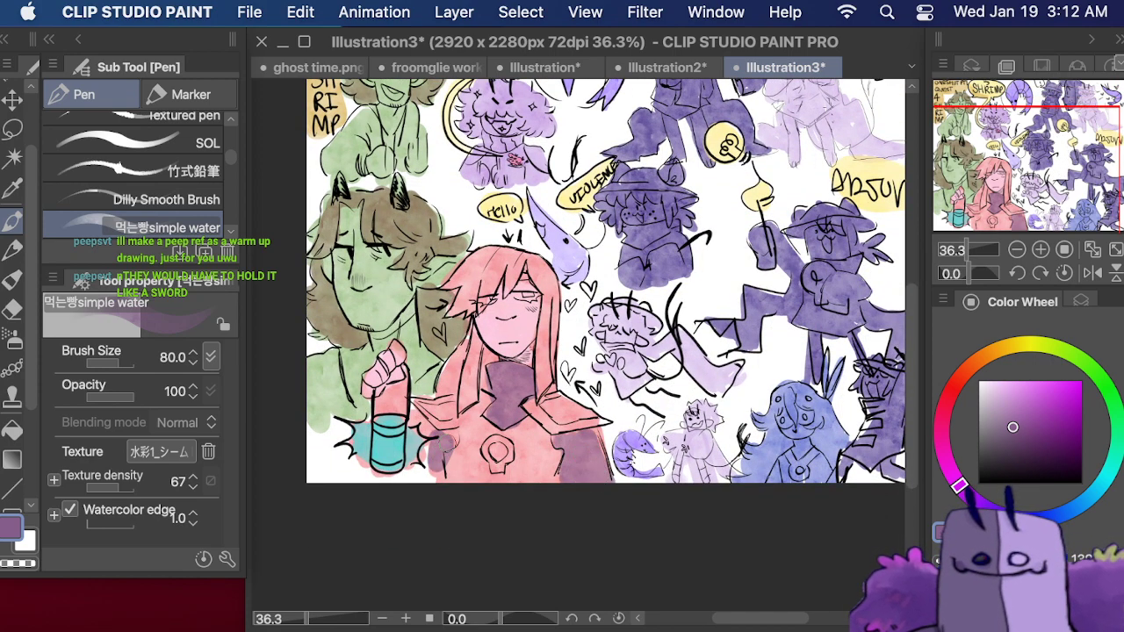
- Merge Layer 1 Copy down into Layer 1, then hide the merged layer beneath a new blank layer
click(1081, 301)
click(1045, 414)
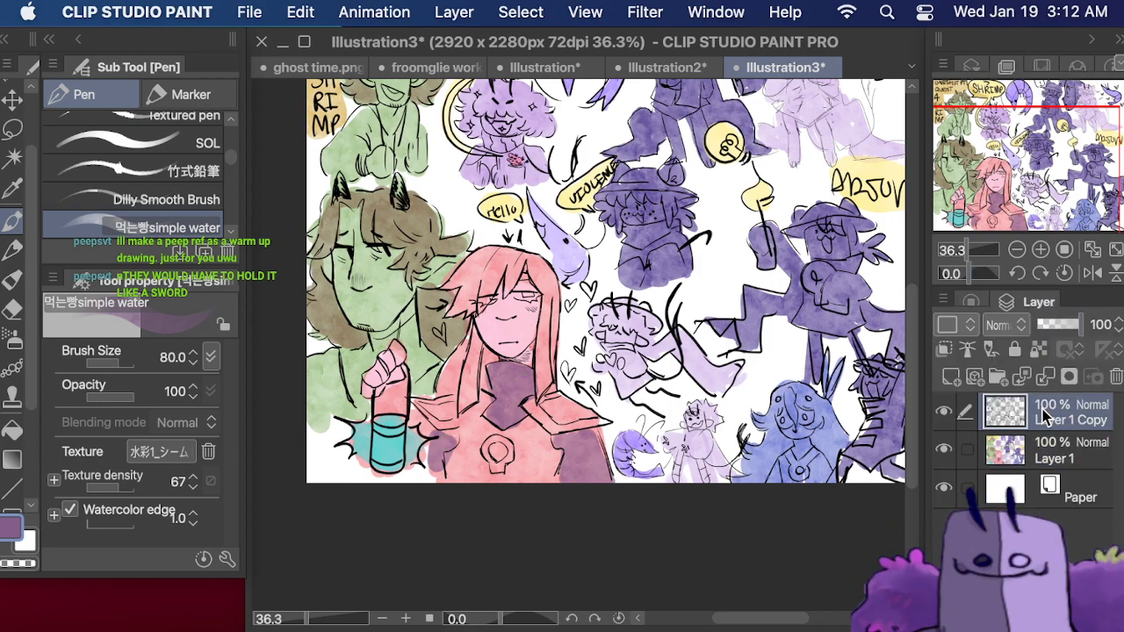
click(1046, 378)
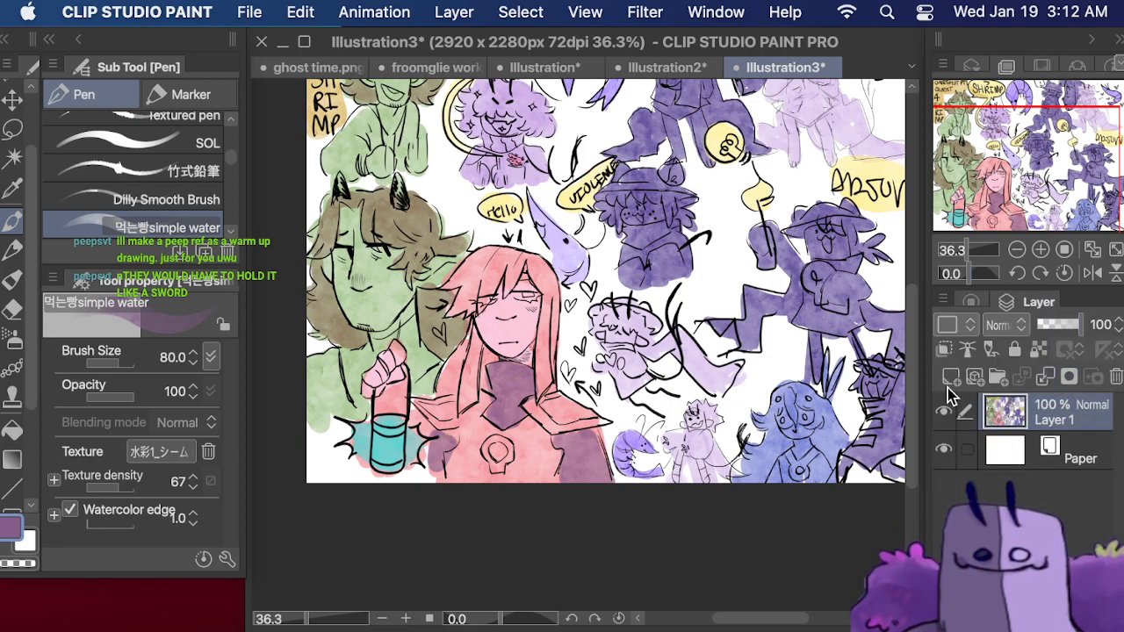
click(951, 377)
click(946, 450)
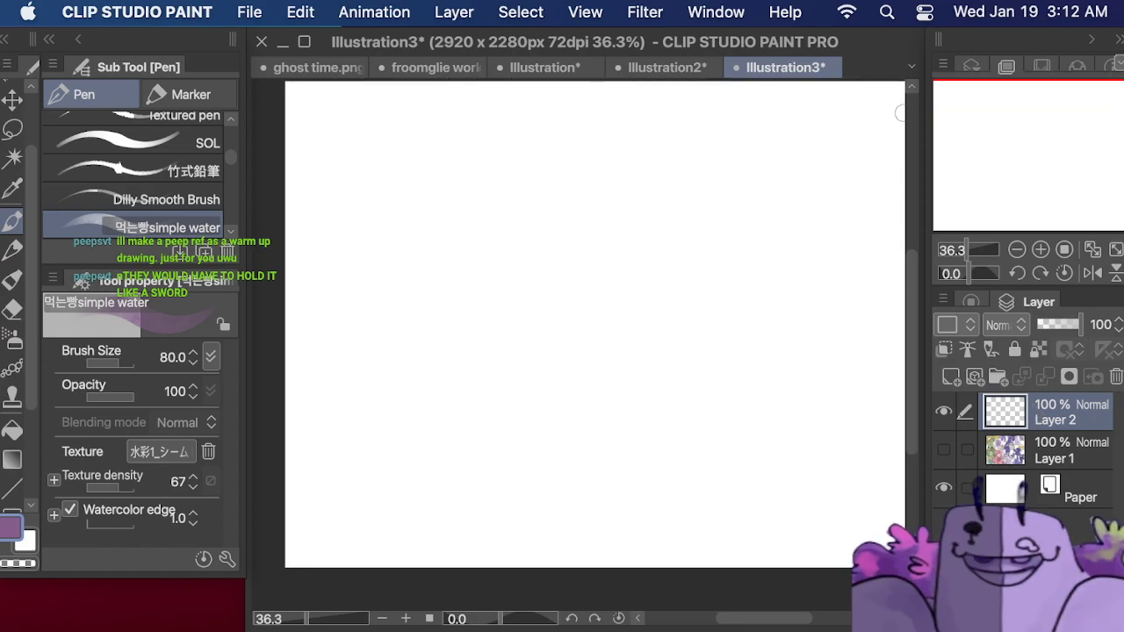
- Select the 낚용 pen and sketch a large circle for a head with two small round fists beside it
scroll(231, 171, down, 5)
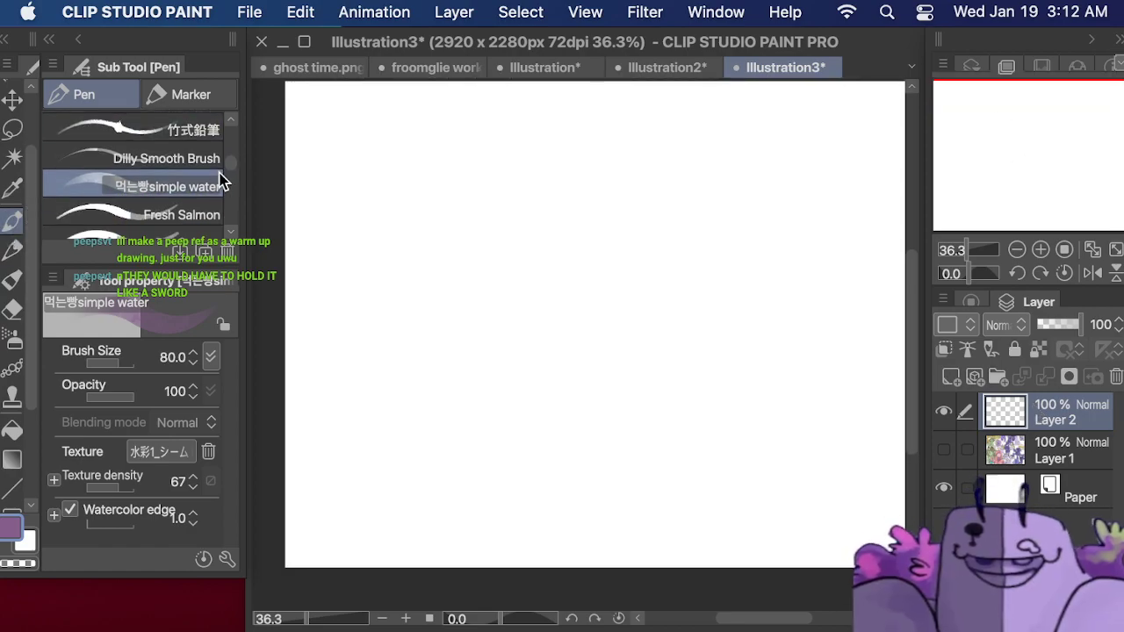
click(202, 168)
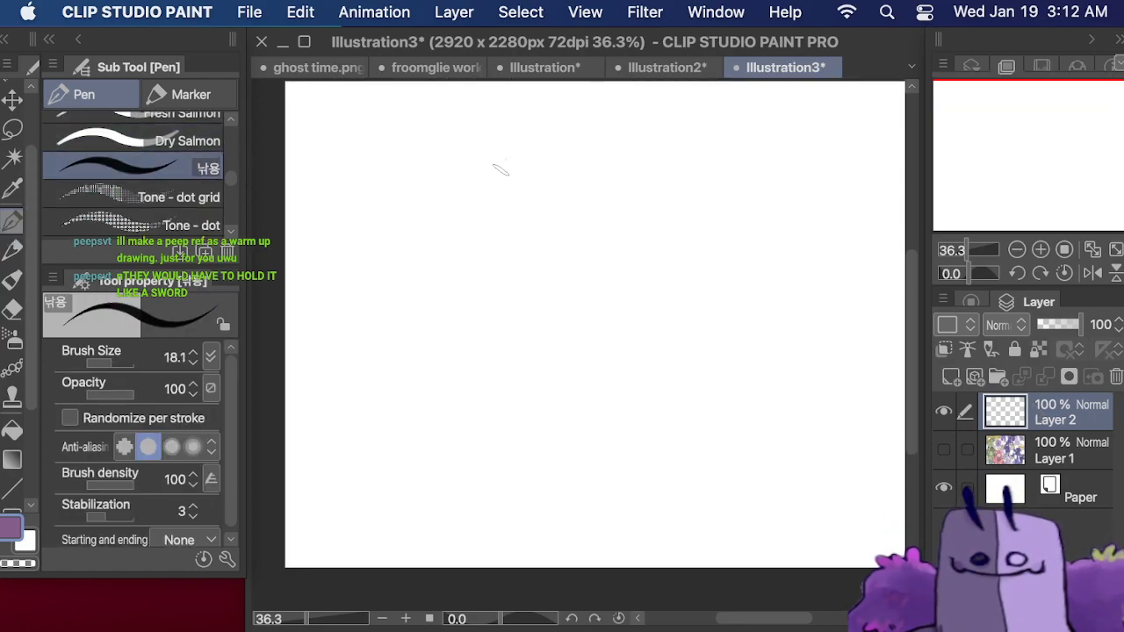
mouse_move(527, 145)
mouse_down()
mouse_move(551, 230)
mouse_move(582, 217)
mouse_move(569, 140)
mouse_move(594, 219)
mouse_up()
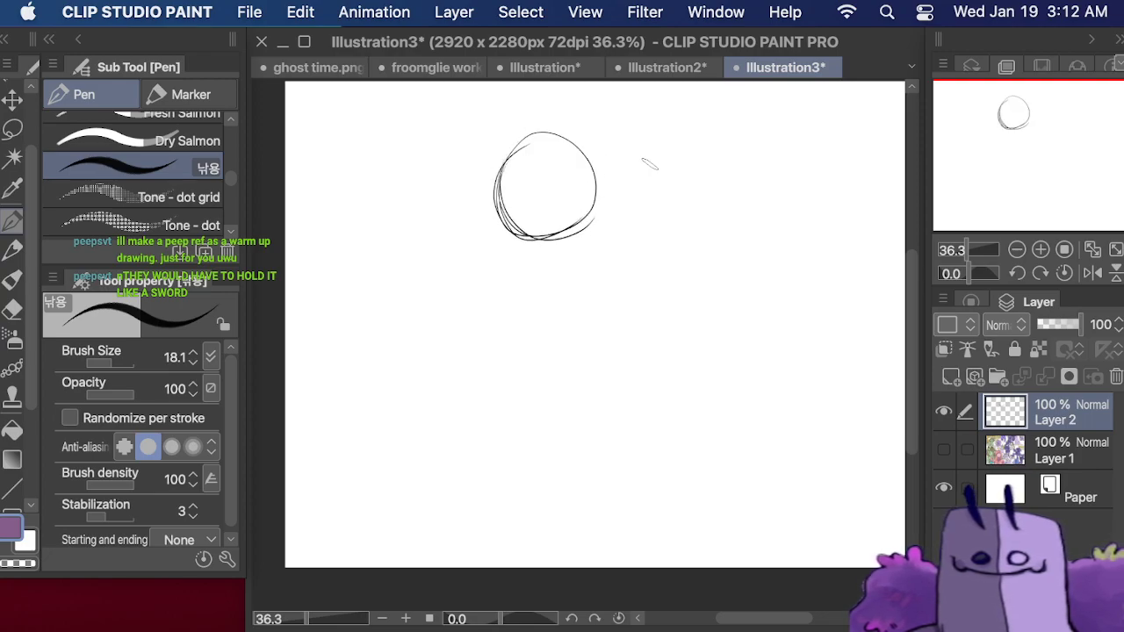
mouse_move(609, 174)
mouse_down()
mouse_move(597, 195)
mouse_move(620, 164)
mouse_move(651, 176)
mouse_move(660, 200)
mouse_move(634, 165)
mouse_up()
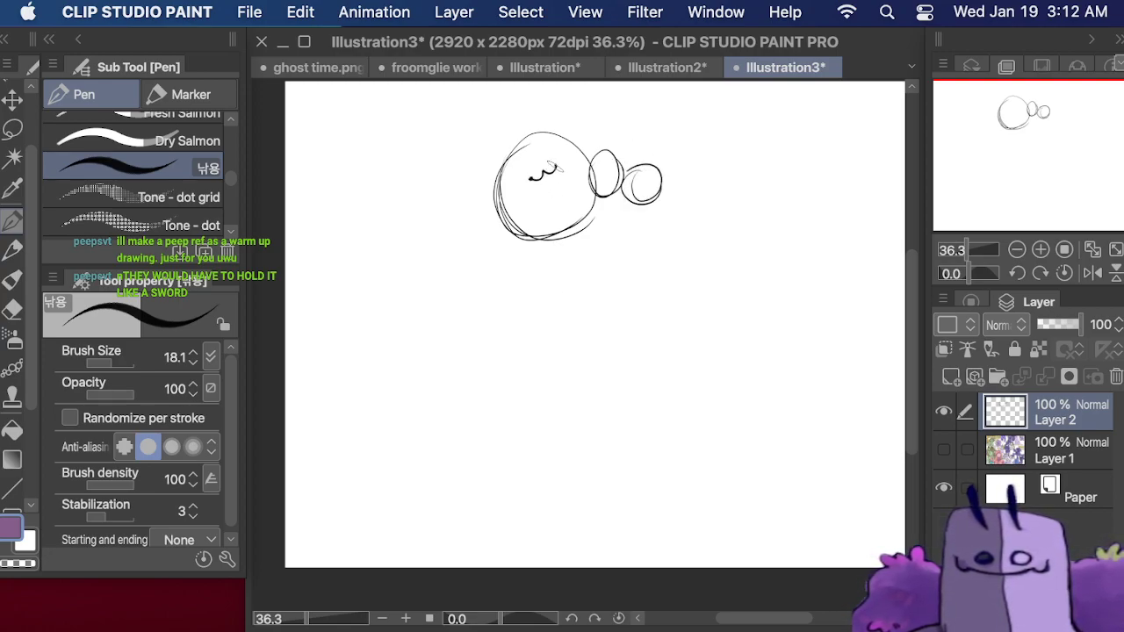
- Draw the face with small round eyes, angled brows, a wide-open cat-like mouth and a star-shaped marking on each cheek
mouse_move(553, 165)
mouse_down()
mouse_move(562, 217)
mouse_move(532, 173)
mouse_up()
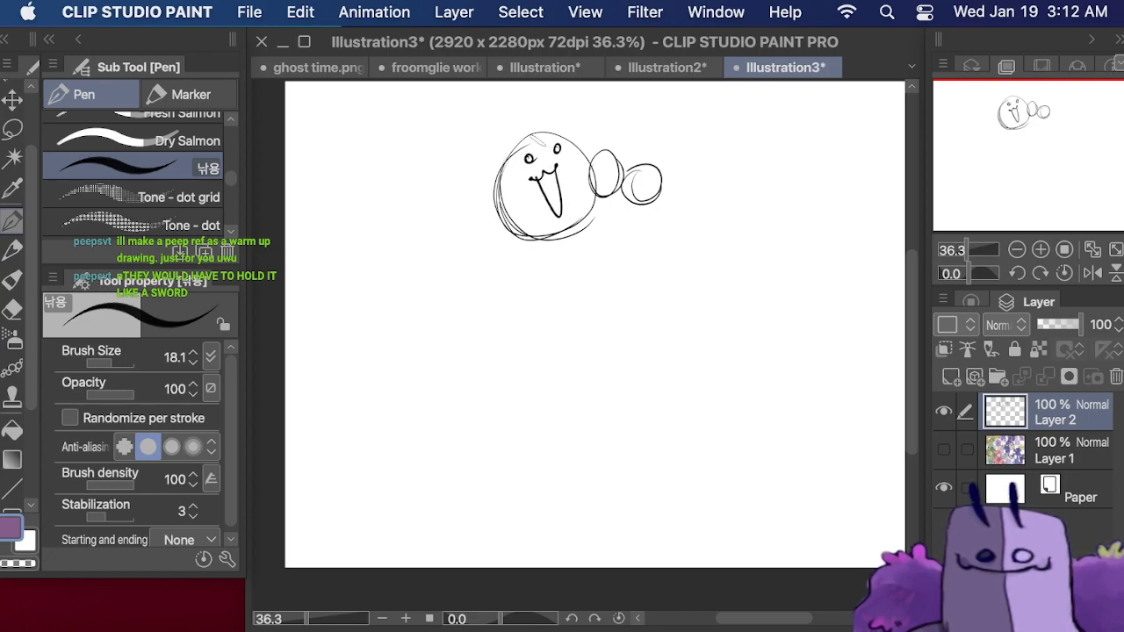
drag(527, 145, 553, 141)
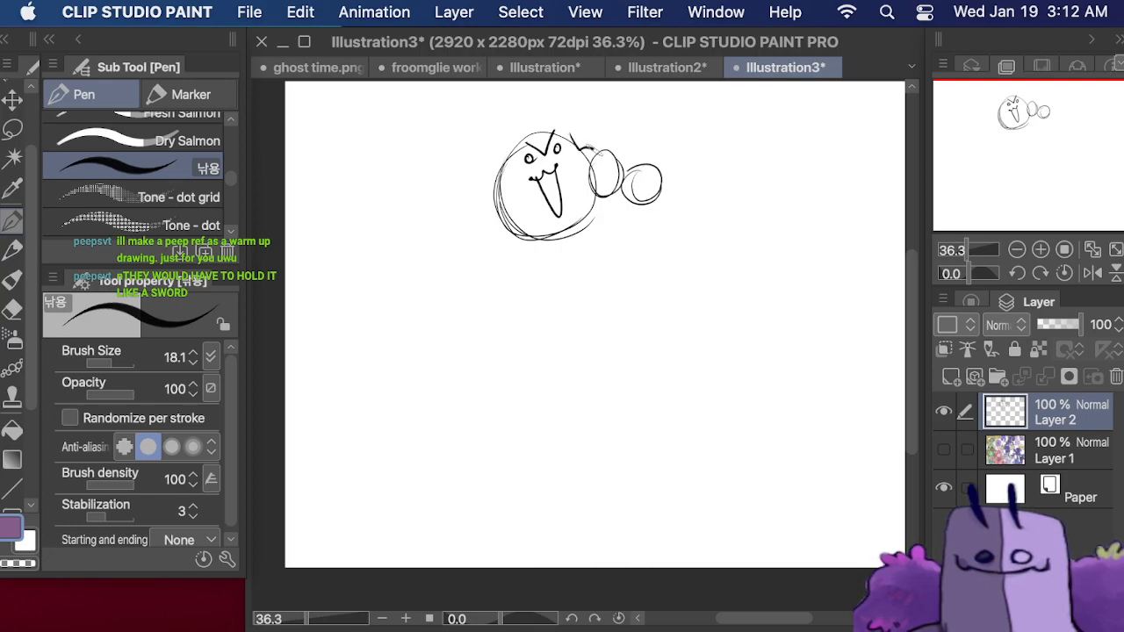
drag(596, 207, 580, 215)
mouse_move(508, 204)
mouse_down()
mouse_move(536, 181)
mouse_move(537, 212)
mouse_move(497, 211)
mouse_up()
drag(499, 214, 516, 220)
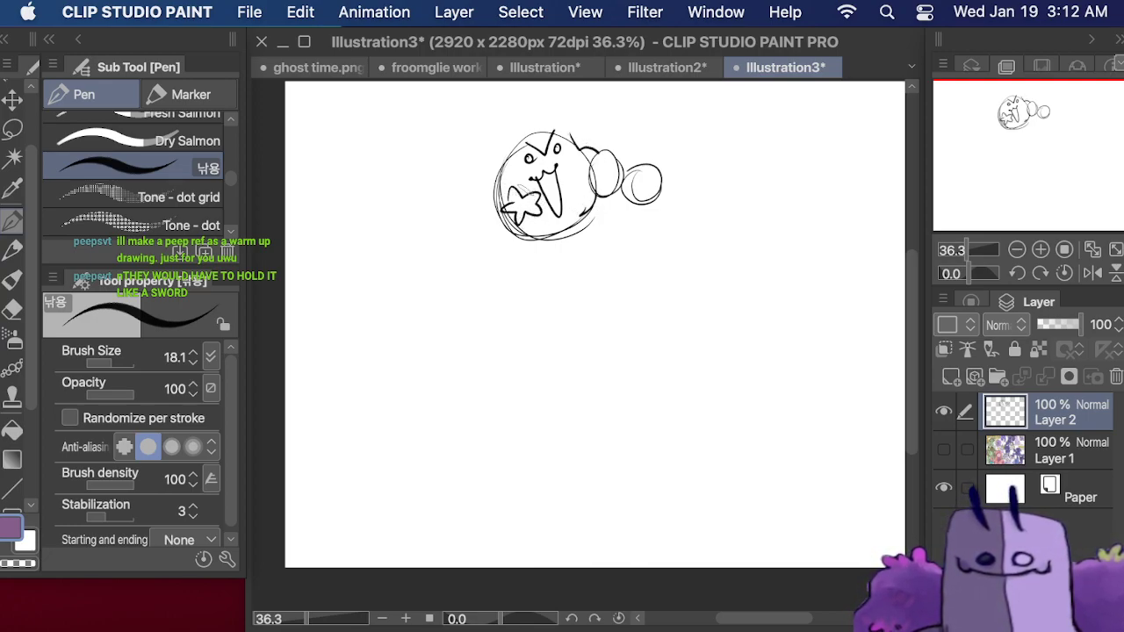
drag(587, 154, 581, 172)
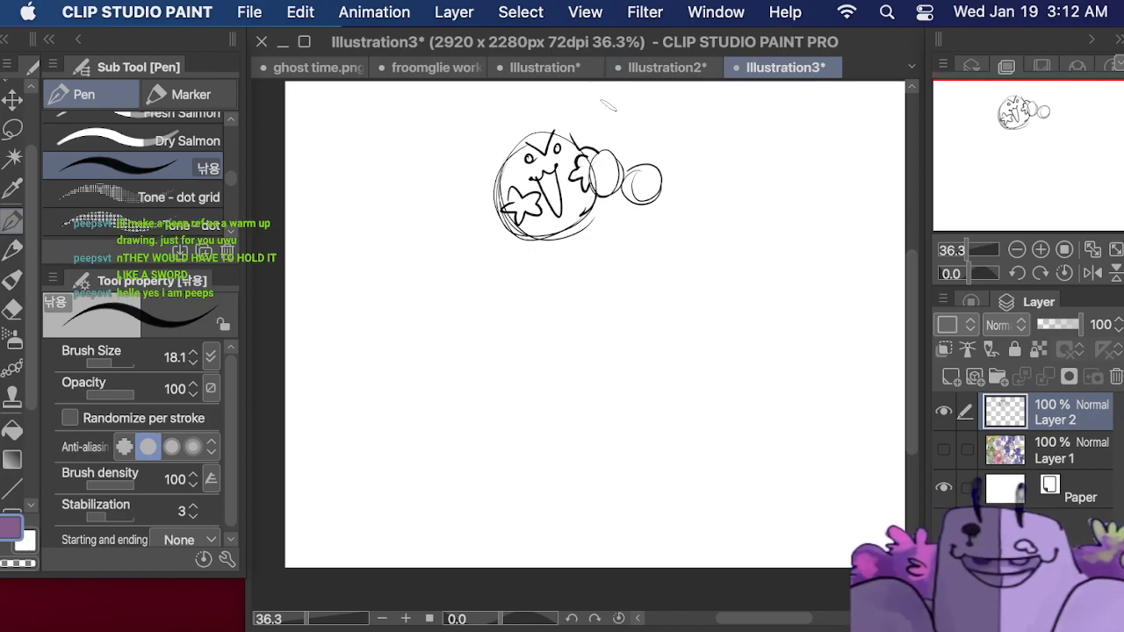
- Shift the head and fists sketch lower on the page with the Move layer tool
mouse_move(1056, 146)
mouse_down()
mouse_move(1060, 106)
mouse_move(1064, 153)
mouse_up()
click(13, 100)
drag(552, 141, 548, 197)
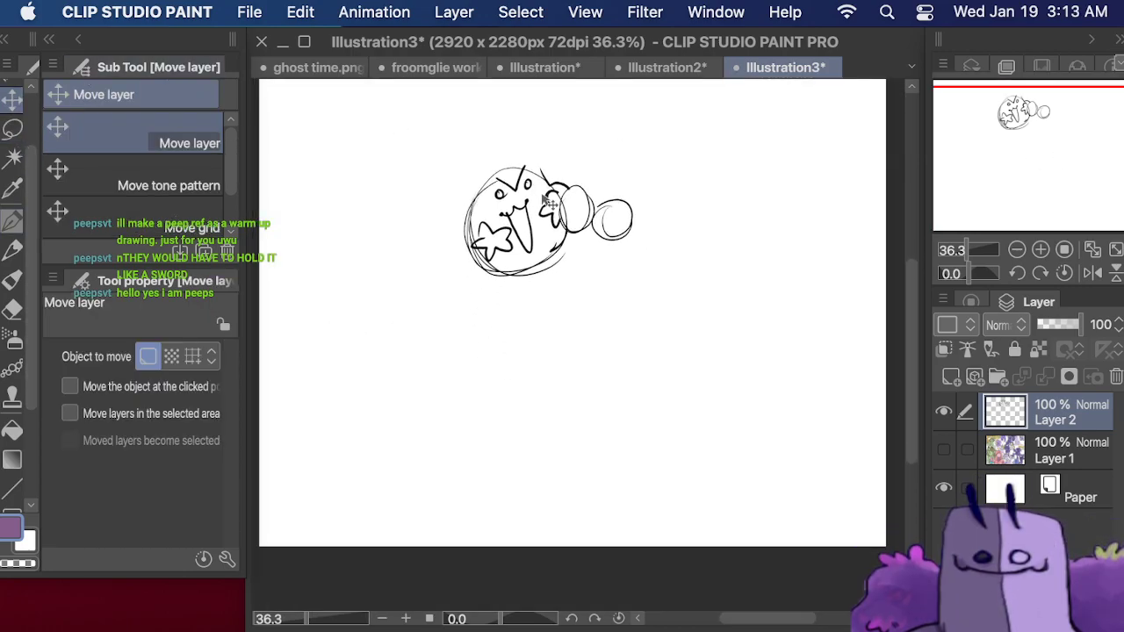
- Return to the 낚용 pen and sketch the neck, both arms raised toward the fists, and a boxy torso
click(12, 218)
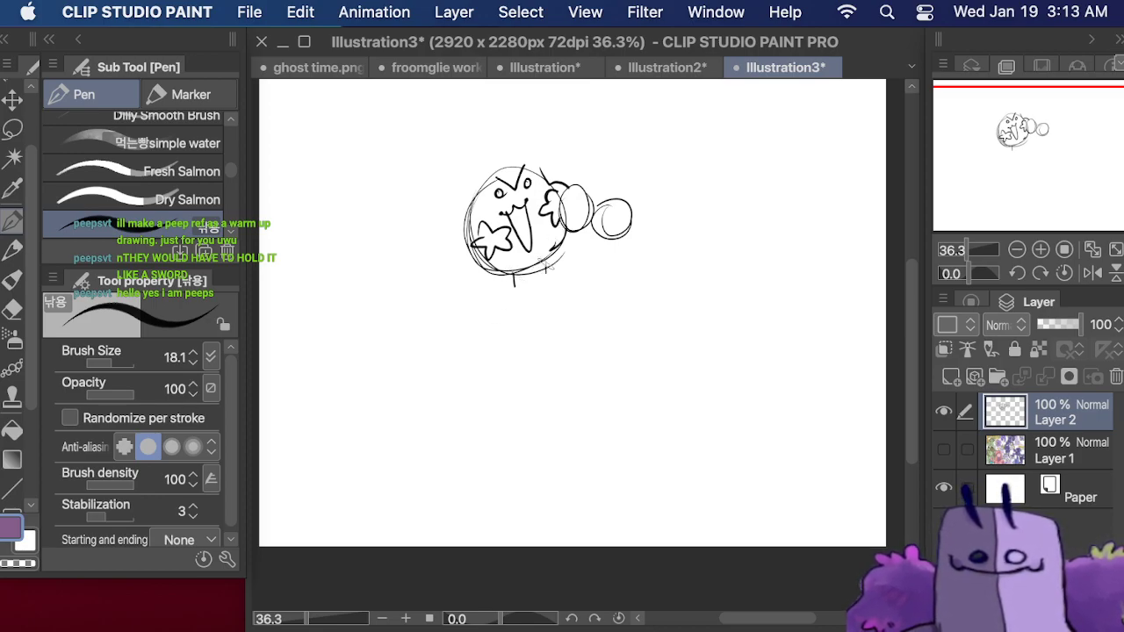
drag(546, 262, 545, 274)
mouse_move(566, 230)
mouse_down()
mouse_move(501, 291)
mouse_move(524, 325)
mouse_move(575, 244)
mouse_move(539, 318)
mouse_up()
mouse_move(601, 256)
mouse_down()
mouse_move(583, 321)
mouse_move(588, 287)
mouse_up()
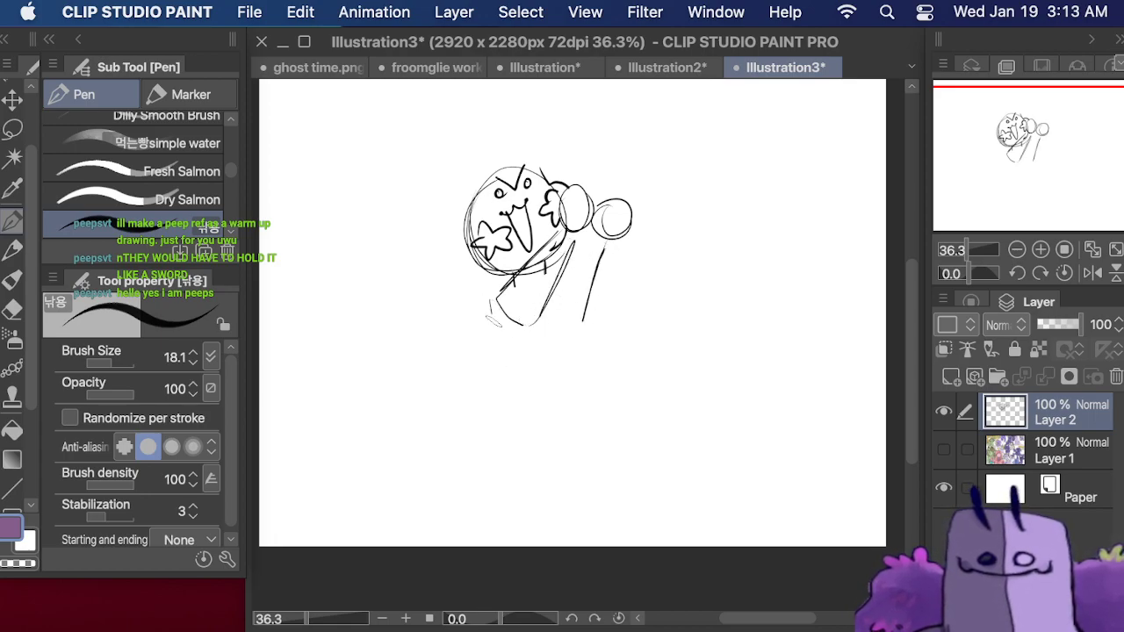
mouse_move(491, 301)
mouse_down()
mouse_move(494, 334)
mouse_move(562, 371)
mouse_move(574, 310)
mouse_move(576, 363)
mouse_up()
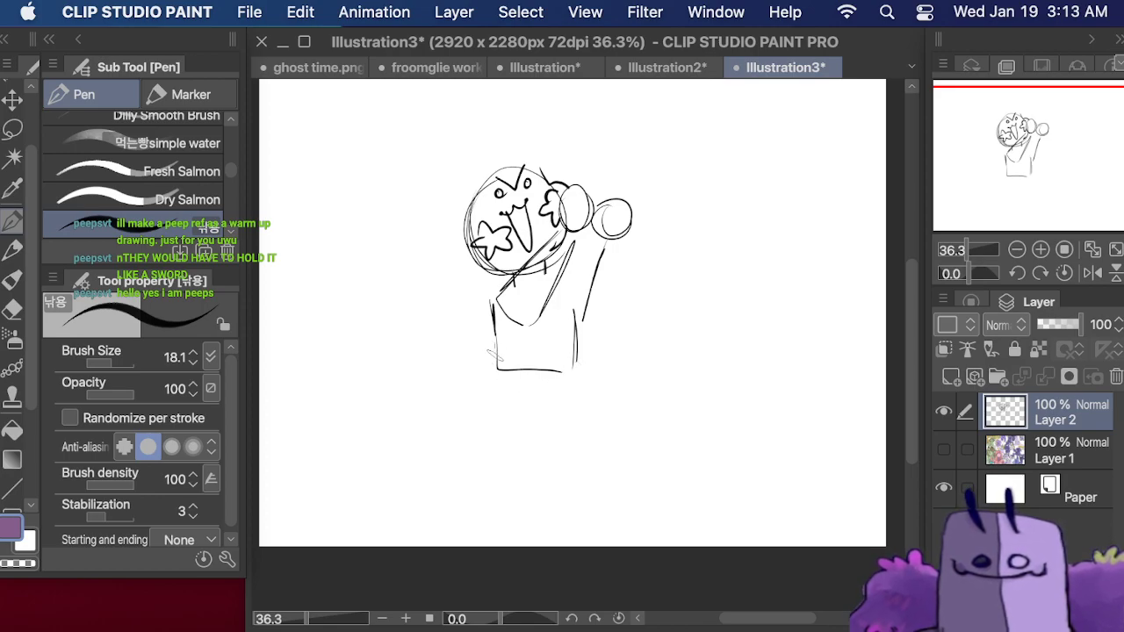
- Sketch the figure's two legs standing apart beneath the torso, each ending in a pointed foot
drag(494, 360, 479, 455)
drag(531, 400, 515, 478)
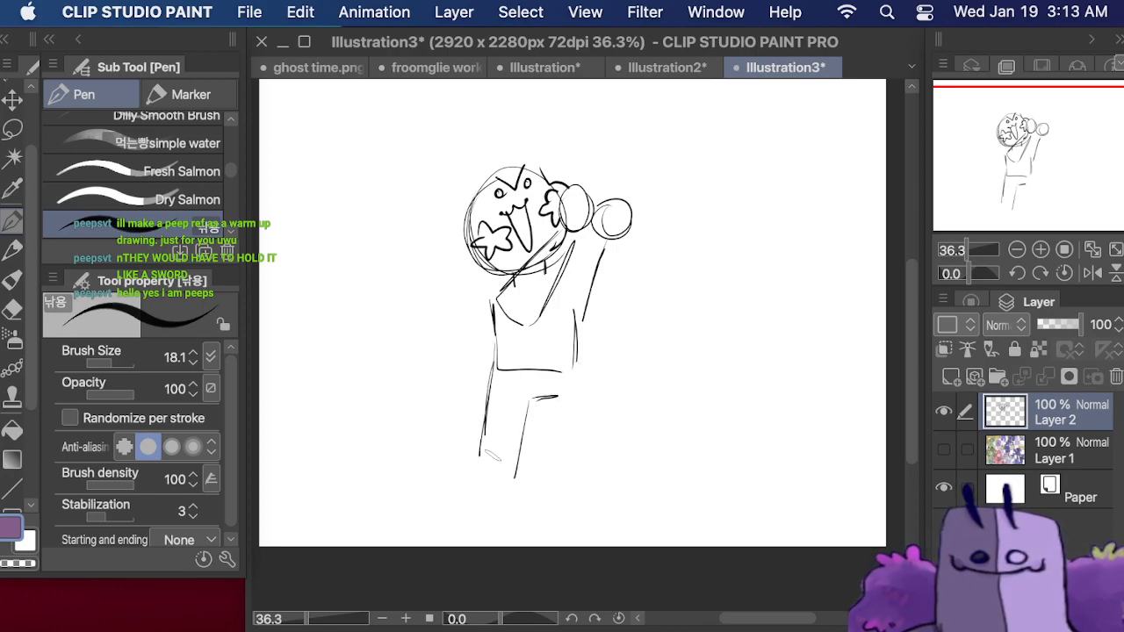
mouse_move(486, 411)
mouse_down()
mouse_move(474, 470)
mouse_move(512, 483)
mouse_move(464, 496)
mouse_up()
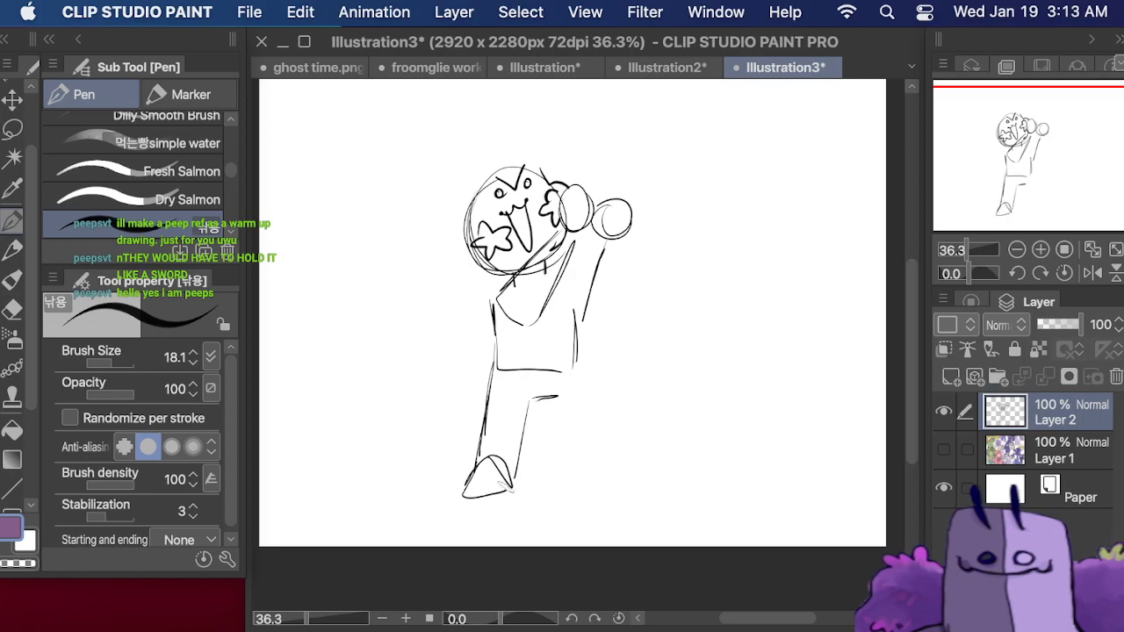
drag(545, 403, 554, 479)
drag(573, 343, 599, 462)
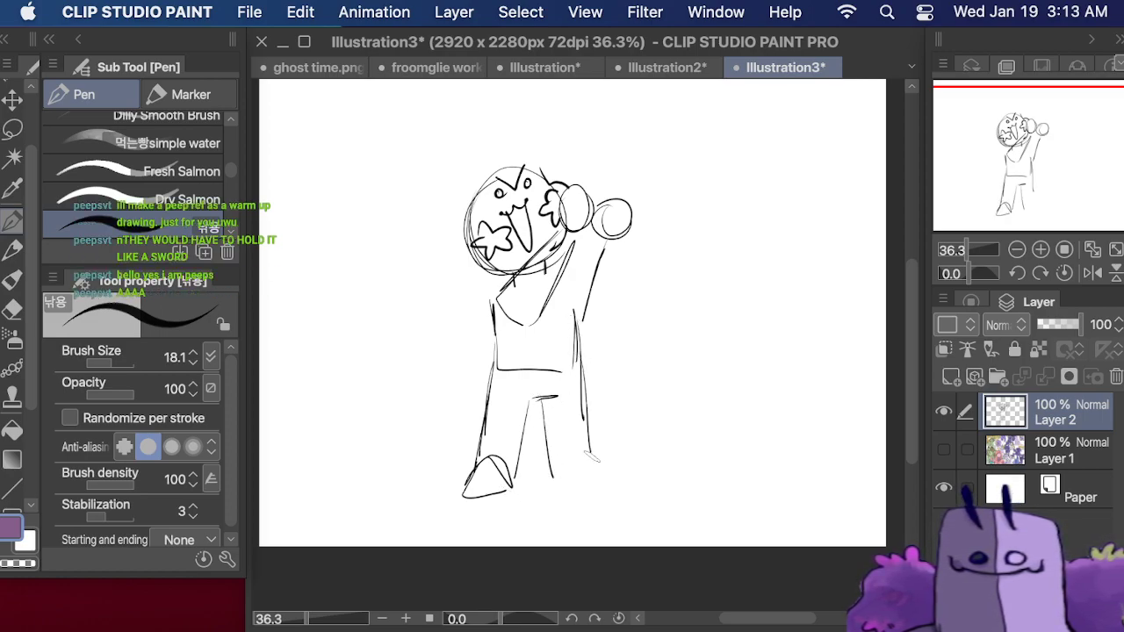
mouse_move(544, 393)
mouse_down()
mouse_move(560, 477)
mouse_move(603, 483)
mouse_up()
drag(584, 441, 614, 483)
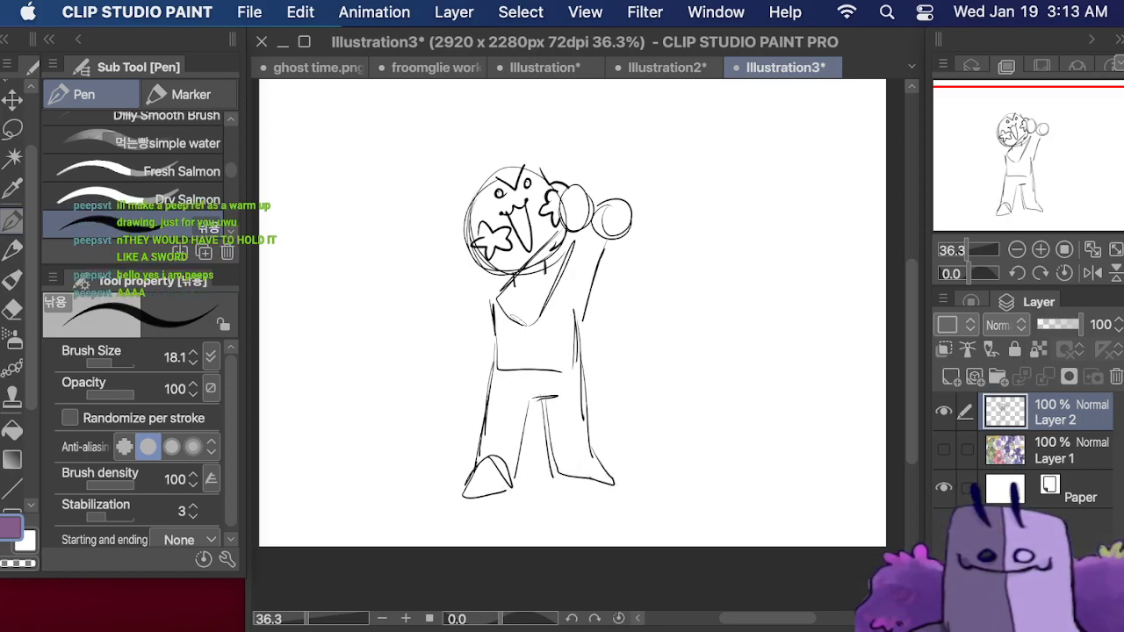
- Reinforce the outlines of the shoulder and both raised arms with darker strokes
drag(527, 331, 553, 284)
mouse_move(490, 303)
mouse_down()
mouse_move(567, 227)
mouse_move(563, 267)
mouse_move(569, 221)
mouse_move(540, 309)
mouse_move(612, 249)
mouse_up()
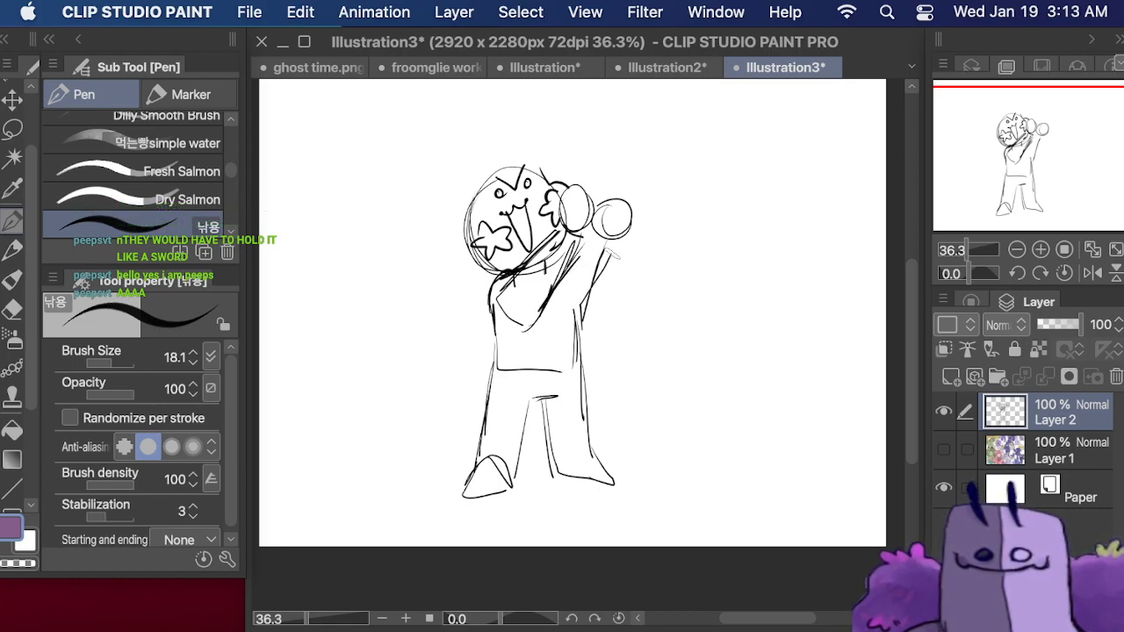
drag(583, 303, 611, 247)
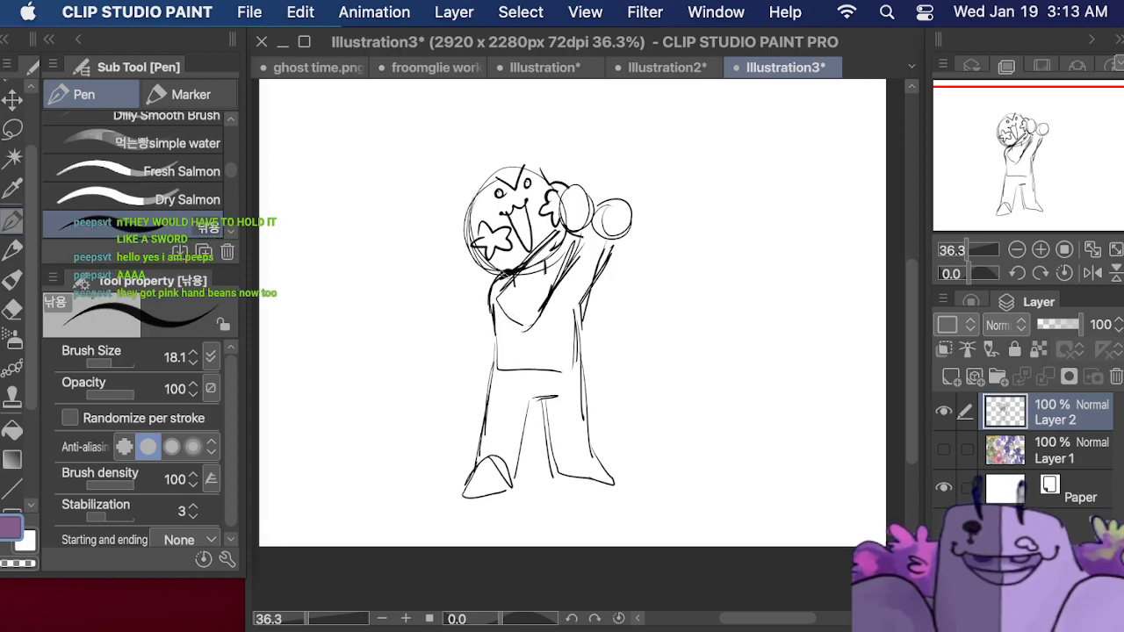
- Add a pocket and overall details to the torso and cuffs to both trouser legs, plus a curving tail tipped with a star
mouse_move(494, 353)
mouse_down()
mouse_move(533, 332)
mouse_move(559, 292)
mouse_move(580, 364)
mouse_up()
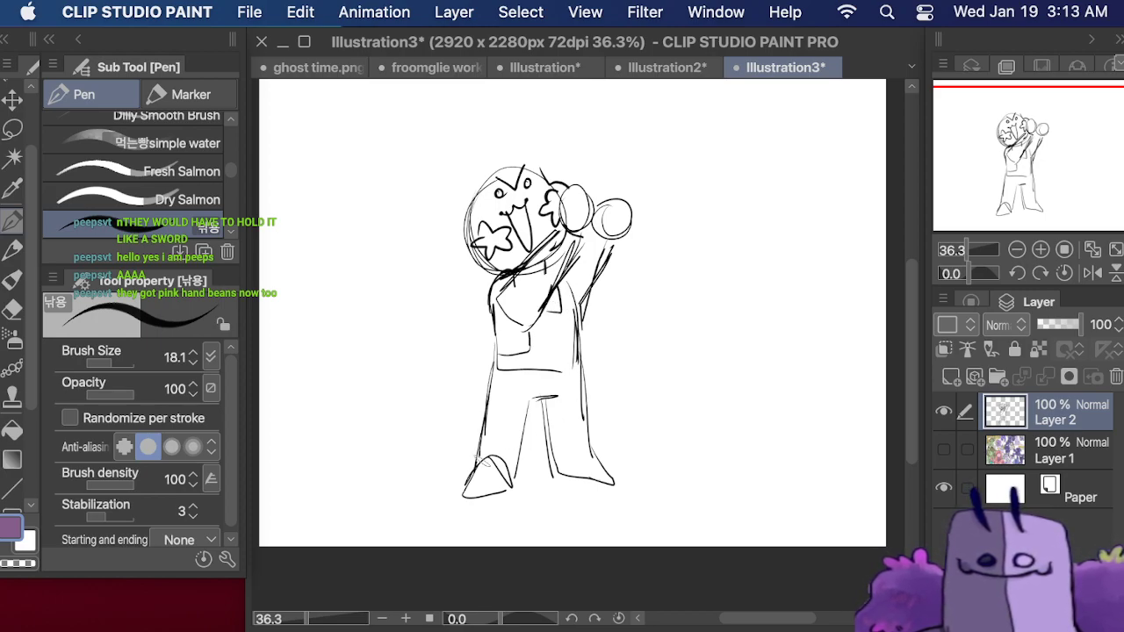
drag(472, 463, 518, 474)
mouse_move(474, 439)
mouse_down()
mouse_move(532, 467)
mouse_move(526, 455)
mouse_move(597, 454)
mouse_up()
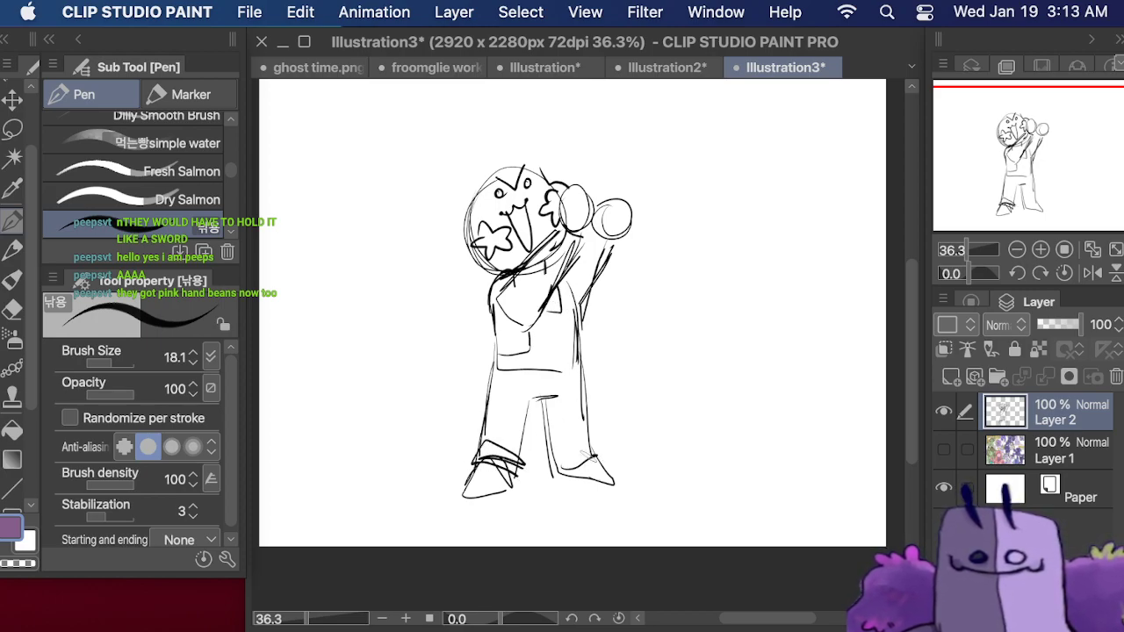
mouse_move(488, 376)
mouse_down()
mouse_move(408, 420)
mouse_move(396, 371)
mouse_move(377, 366)
mouse_move(397, 357)
mouse_up()
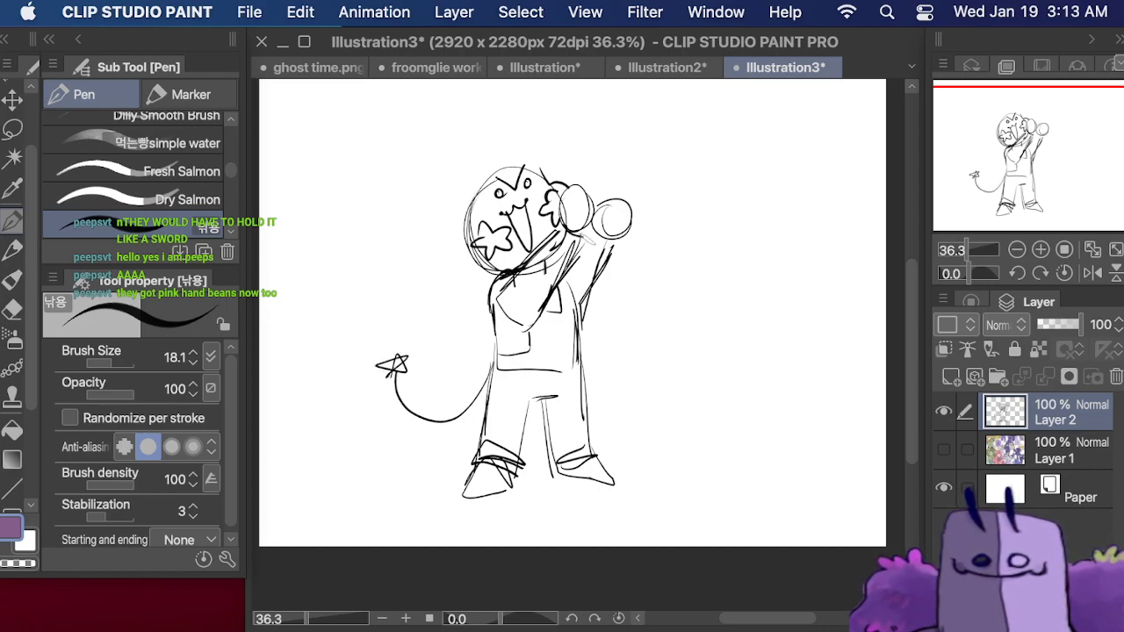
- Sketch a large curved shrimp held in the raised fists, with a fanned tail below the hands and a pointed head
drag(580, 264, 630, 293)
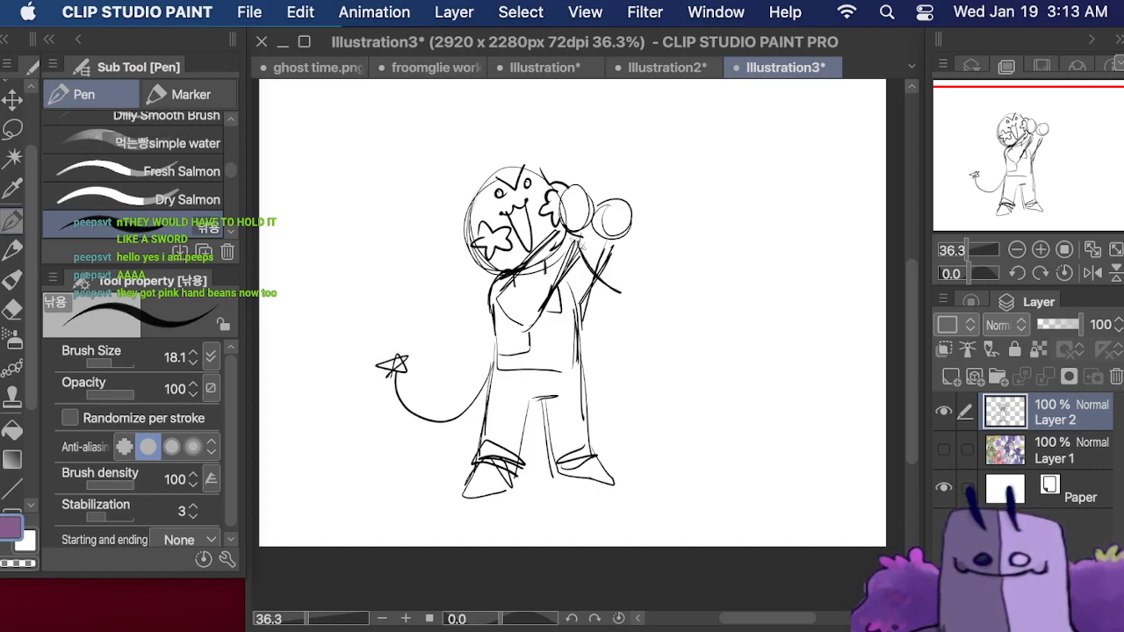
mouse_move(593, 239)
mouse_down()
mouse_move(573, 274)
mouse_move(645, 260)
mouse_move(629, 259)
mouse_up()
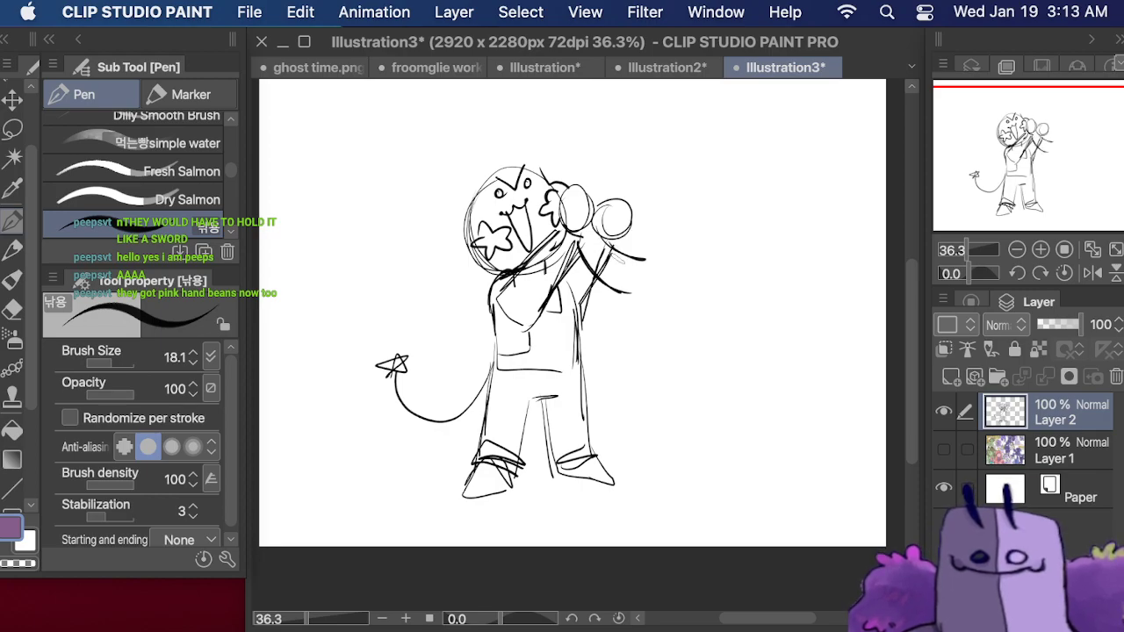
scroll(606, 281, up, 5)
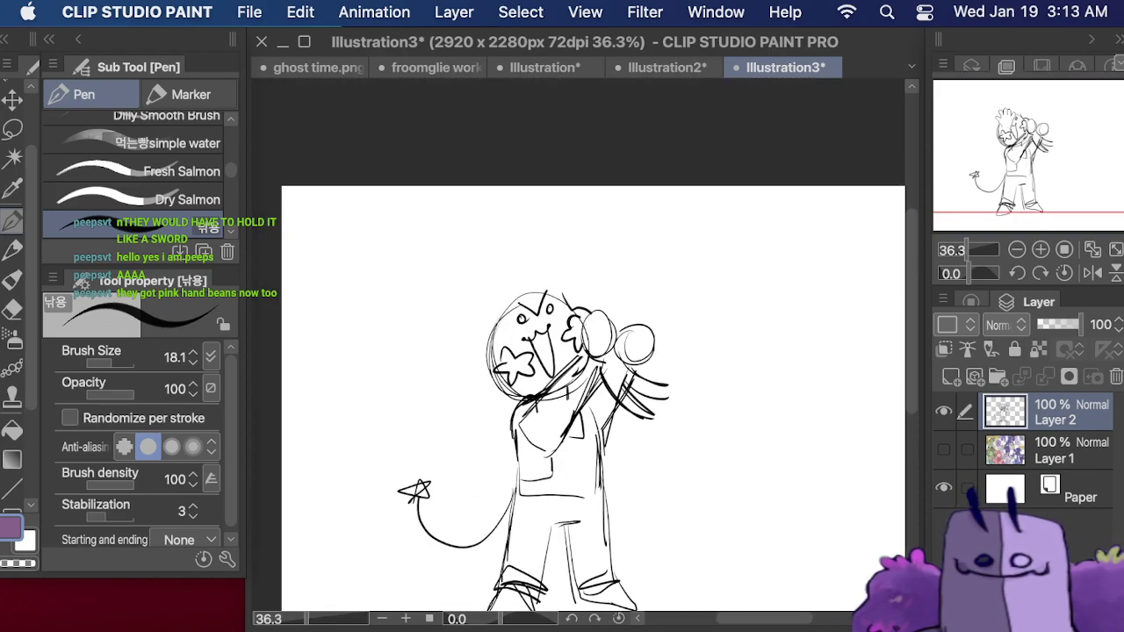
mouse_move(591, 298)
mouse_down()
mouse_move(689, 232)
mouse_move(802, 318)
mouse_up()
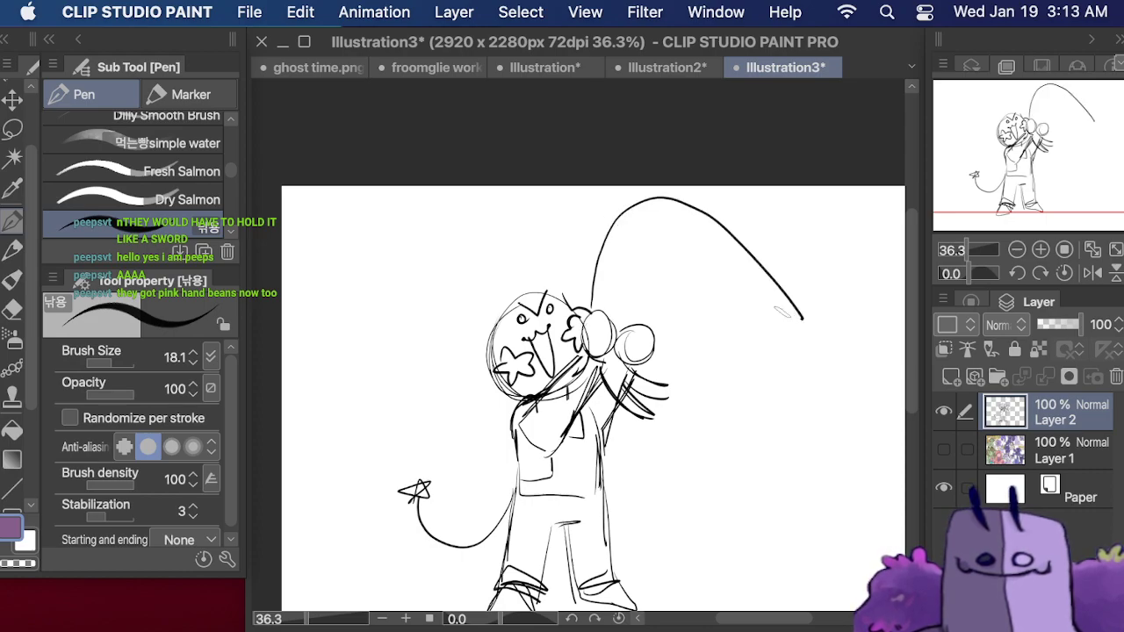
mouse_move(627, 341)
mouse_down()
mouse_move(658, 272)
mouse_move(718, 286)
mouse_move(813, 356)
mouse_up()
drag(781, 288, 810, 355)
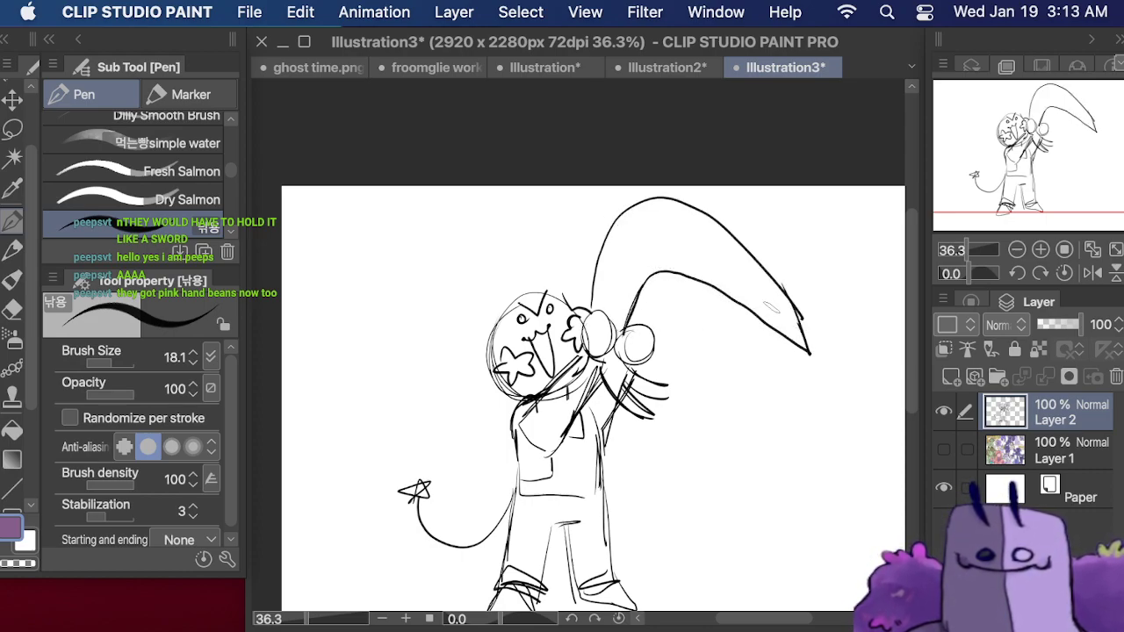
- Detail the shrimp with two dot eyes, body segment lines, short legs along its underside and long looping antennae
drag(771, 307, 774, 309)
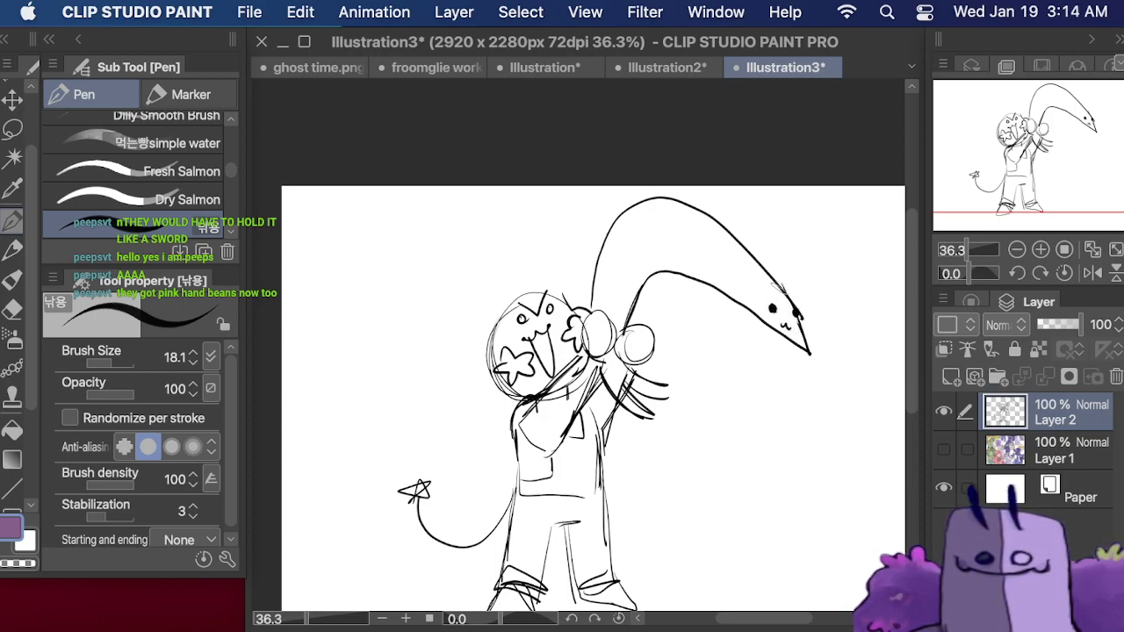
key(super+z)
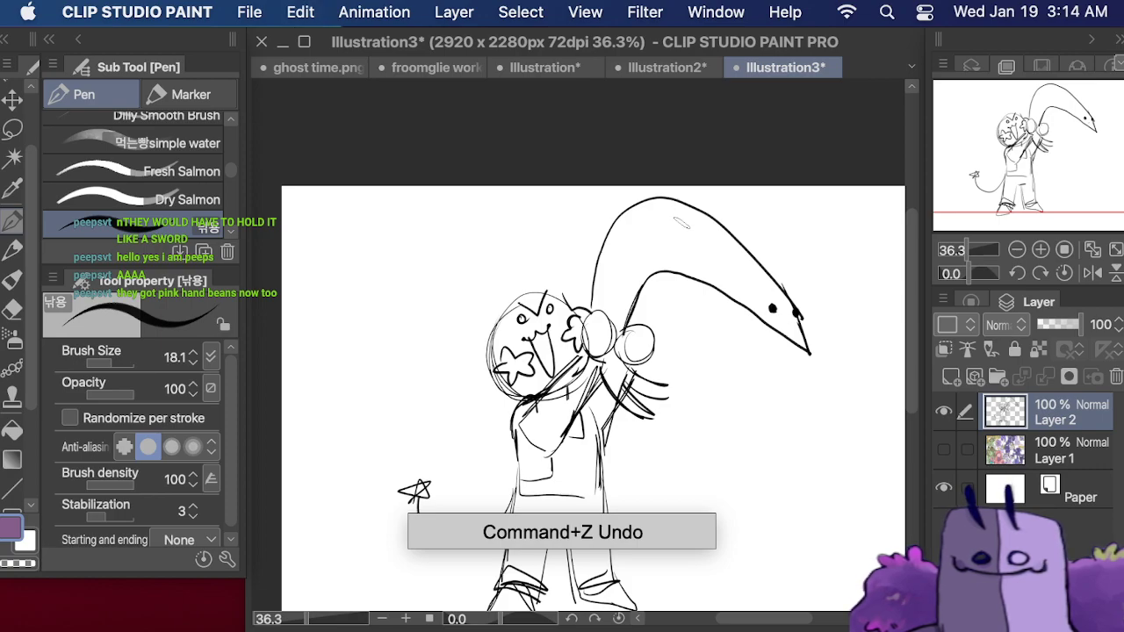
drag(718, 214, 729, 294)
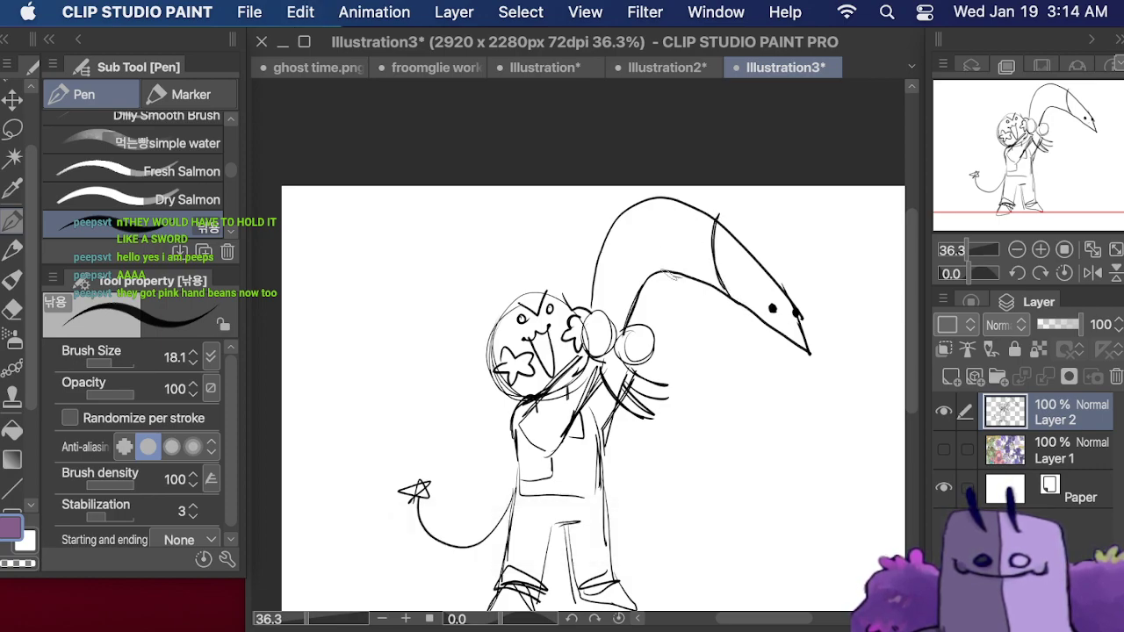
drag(644, 209, 672, 276)
mouse_move(593, 249)
mouse_down()
mouse_move(641, 287)
mouse_move(674, 288)
mouse_up()
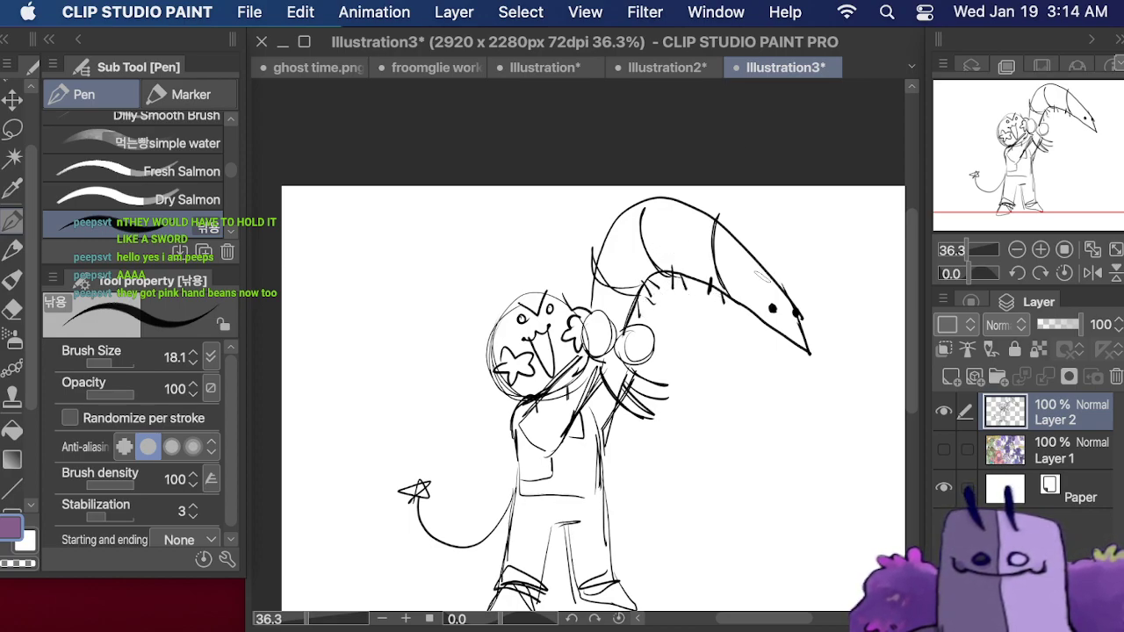
drag(753, 279, 827, 331)
mouse_move(785, 290)
mouse_down()
mouse_move(857, 295)
mouse_move(843, 393)
mouse_up()
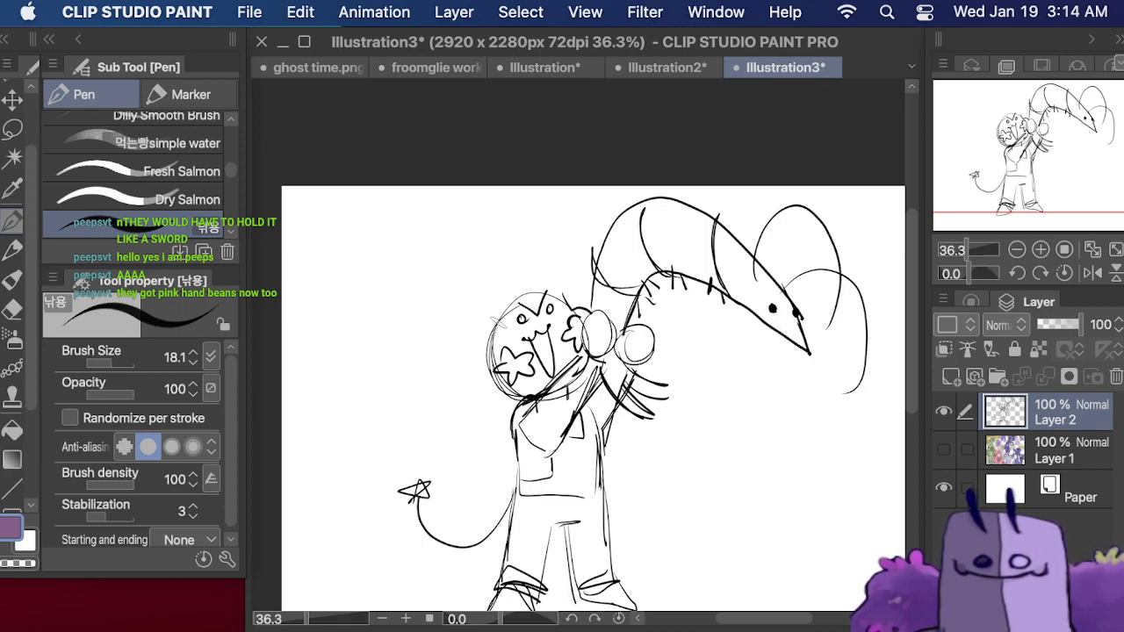
- Sketch wavy hair around the character's head with a curly fringe and two hearts on top, and add knuckle bumps to the nearer fist
mouse_move(465, 324)
mouse_down()
mouse_move(544, 251)
mouse_move(581, 281)
mouse_move(569, 300)
mouse_up()
key(super+z)
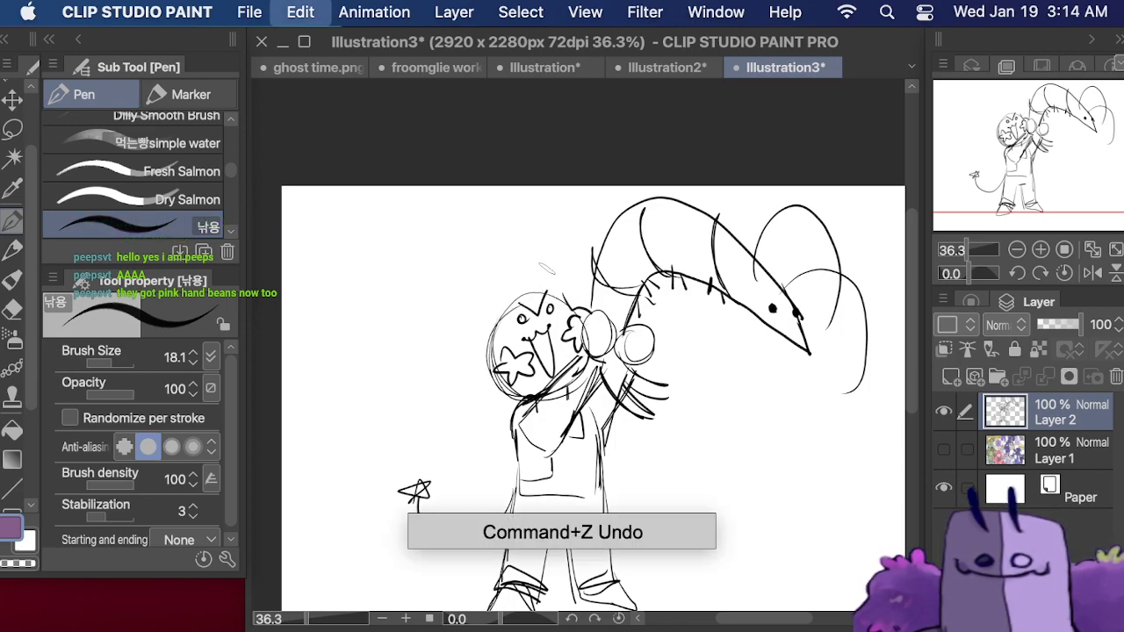
mouse_move(470, 332)
mouse_down()
mouse_move(471, 298)
mouse_move(548, 258)
mouse_move(585, 306)
mouse_move(497, 348)
mouse_move(483, 335)
mouse_up()
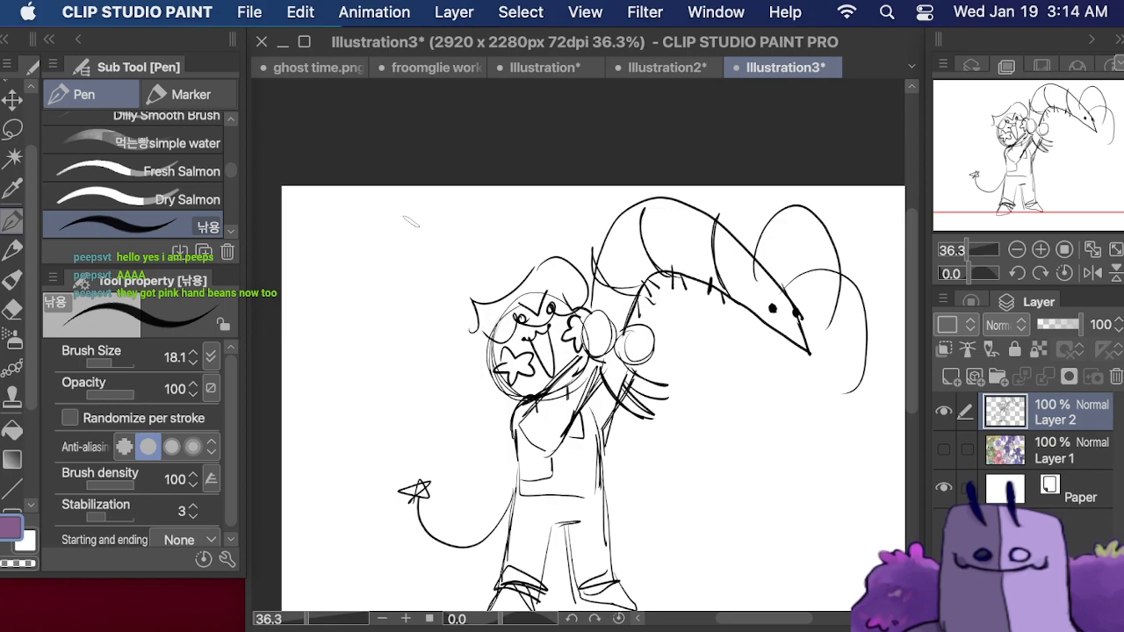
key(super+z)
key(super+z)
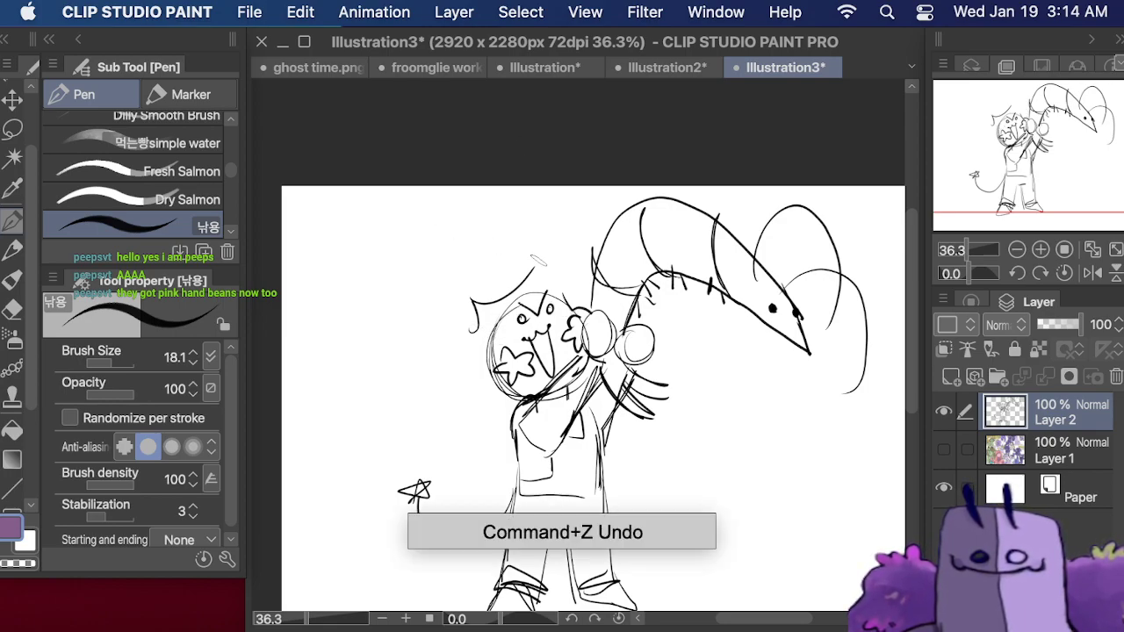
mouse_move(534, 267)
mouse_down()
mouse_move(584, 293)
mouse_move(539, 302)
mouse_up()
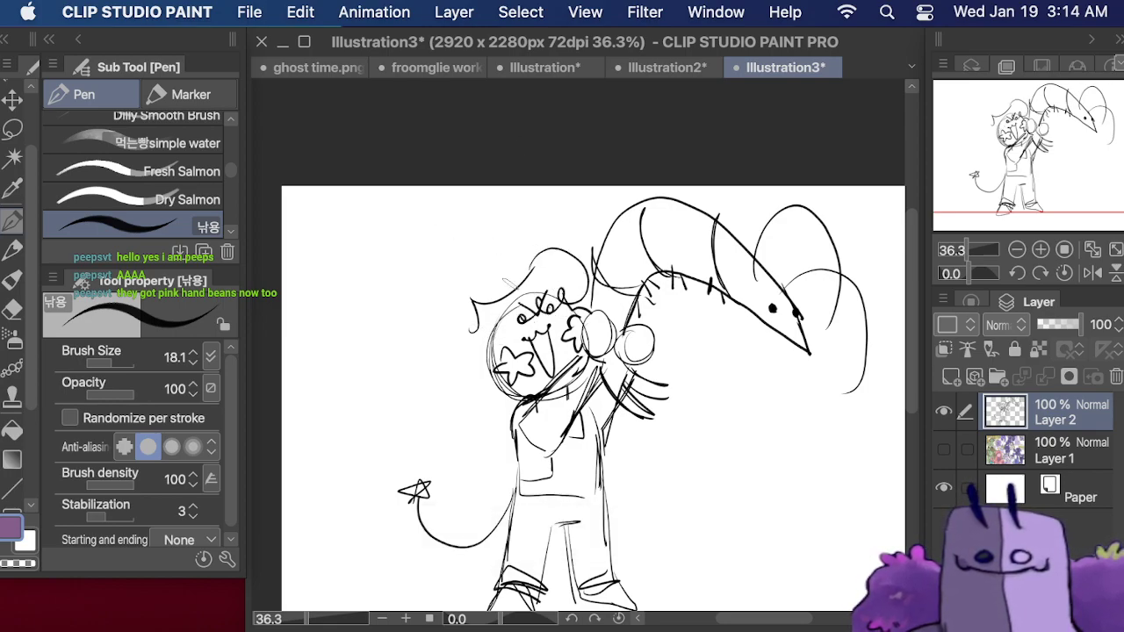
mouse_move(479, 332)
mouse_down()
mouse_move(468, 362)
mouse_move(446, 388)
mouse_move(472, 383)
mouse_move(483, 395)
mouse_move(433, 318)
mouse_move(467, 325)
mouse_up()
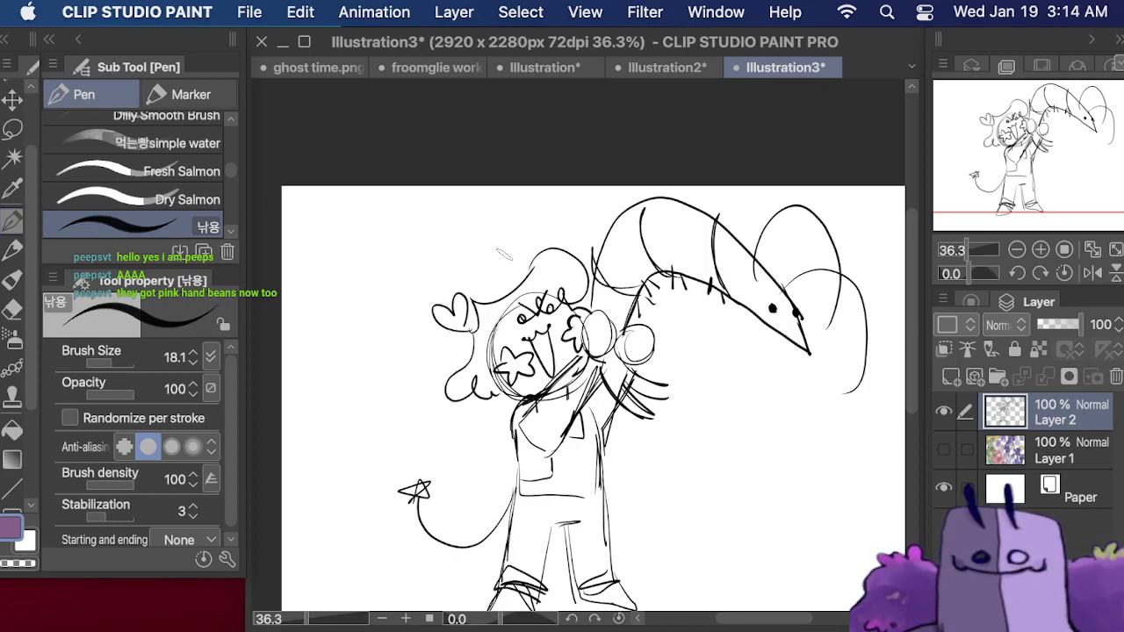
mouse_move(520, 278)
mouse_down()
mouse_move(510, 254)
mouse_move(523, 280)
mouse_up()
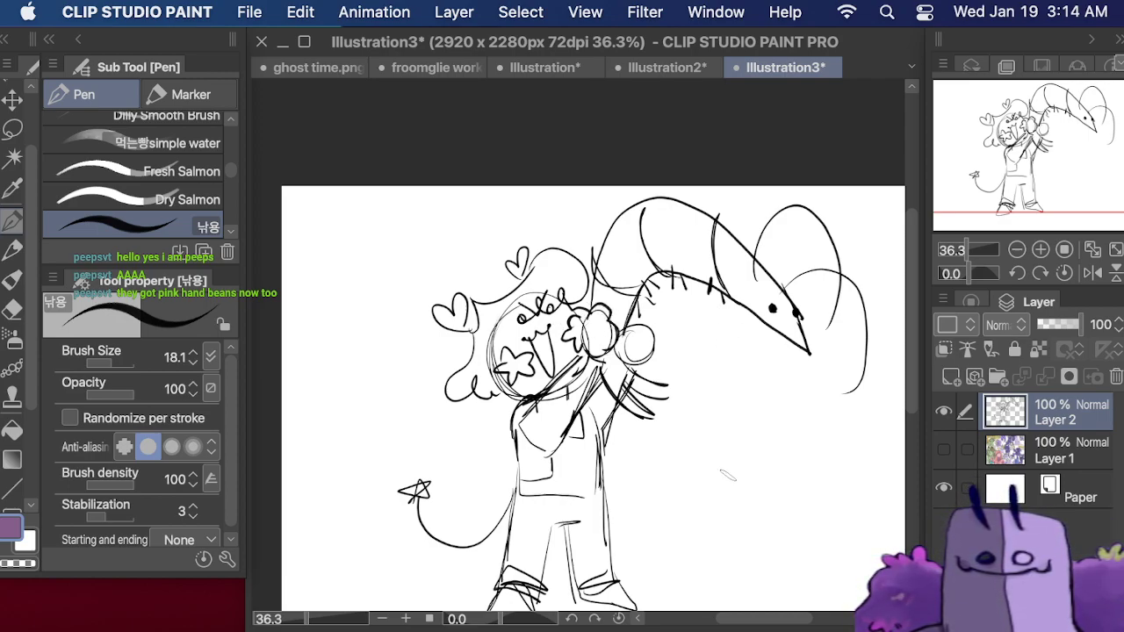
- Sketch an open paw-like hand with rounded finger pads and a large palm pad in the empty space below the shrimp
mouse_move(728, 476)
mouse_down()
mouse_move(696, 439)
mouse_move(719, 449)
mouse_move(715, 416)
mouse_move(723, 403)
mouse_move(736, 428)
mouse_move(745, 403)
mouse_move(782, 423)
mouse_move(771, 477)
mouse_move(760, 451)
mouse_move(763, 466)
mouse_move(734, 476)
mouse_up()
mouse_move(724, 409)
mouse_down()
mouse_move(765, 413)
mouse_move(777, 426)
mouse_move(704, 454)
mouse_move(720, 423)
mouse_up()
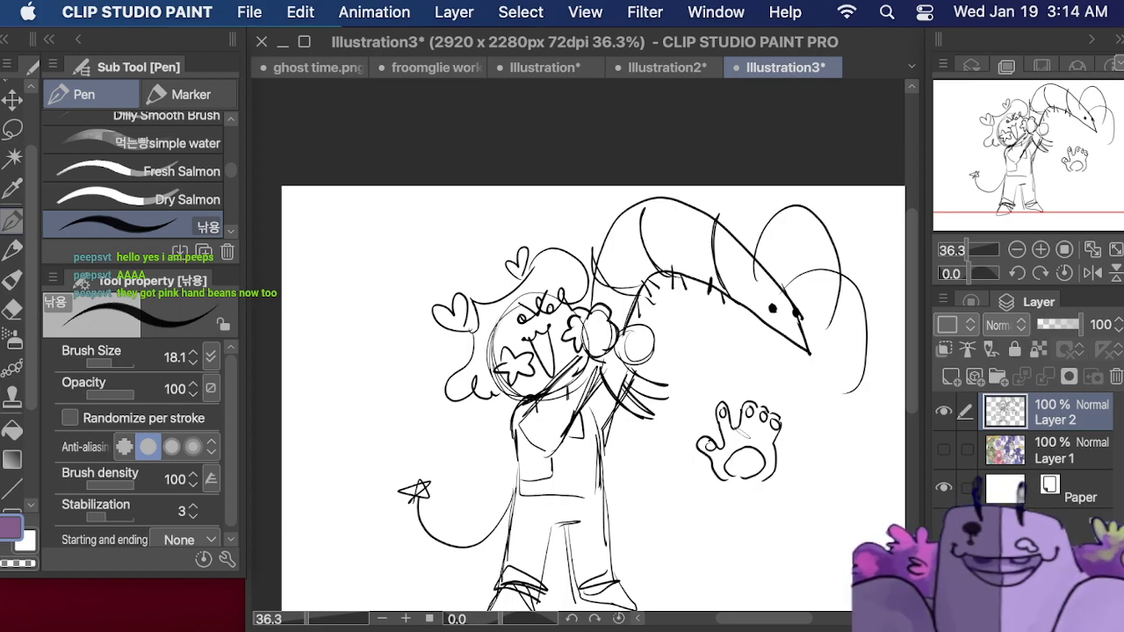
- Add a tongue and slanted brow lines to the large character's face, and reinforce the outlines of the raised arms
mouse_move(525, 351)
mouse_down()
mouse_move(544, 361)
mouse_move(558, 341)
mouse_up()
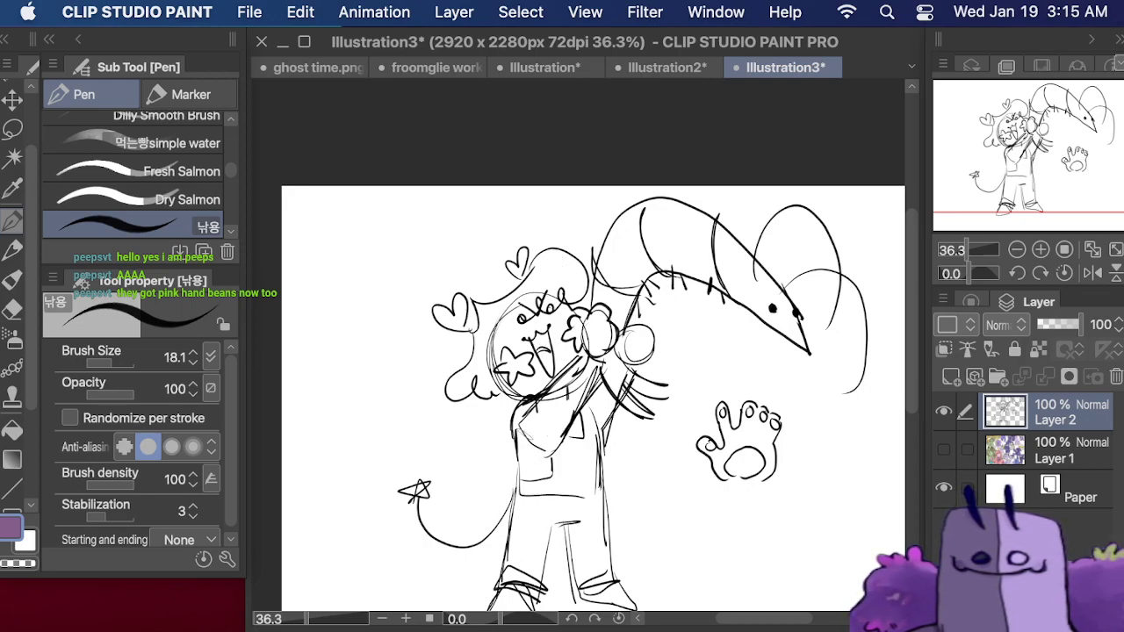
mouse_move(519, 416)
mouse_down()
mouse_move(539, 450)
mouse_move(559, 444)
mouse_up()
mouse_move(581, 354)
mouse_down()
mouse_move(596, 374)
mouse_move(601, 357)
mouse_move(604, 369)
mouse_move(587, 420)
mouse_move(553, 452)
mouse_move(608, 386)
mouse_move(631, 422)
mouse_move(630, 407)
mouse_up()
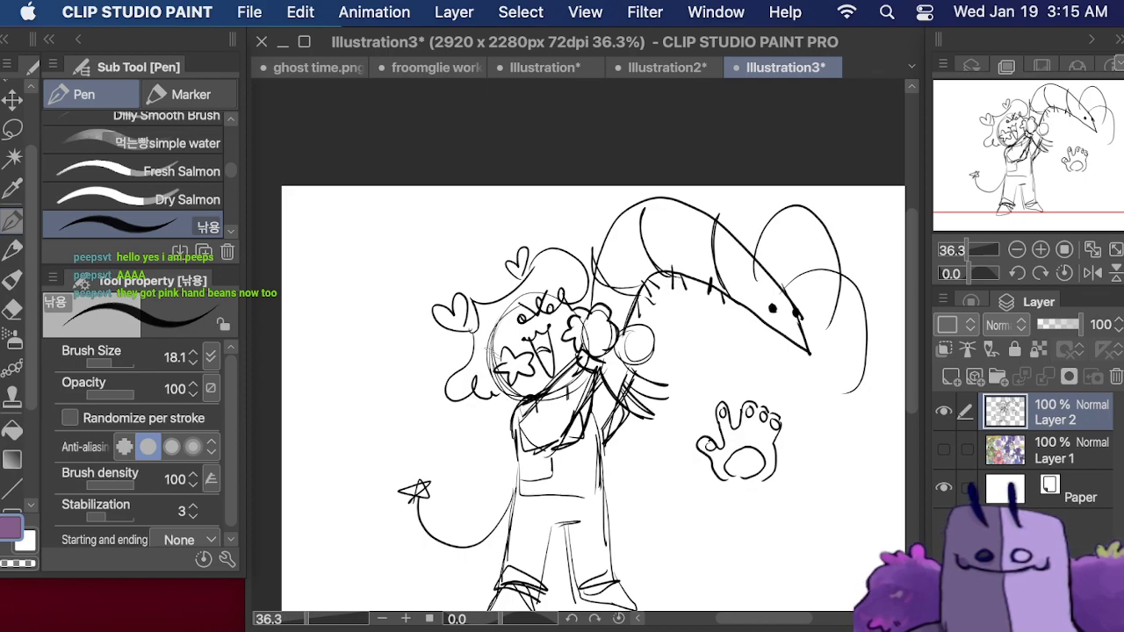
drag(517, 322, 504, 324)
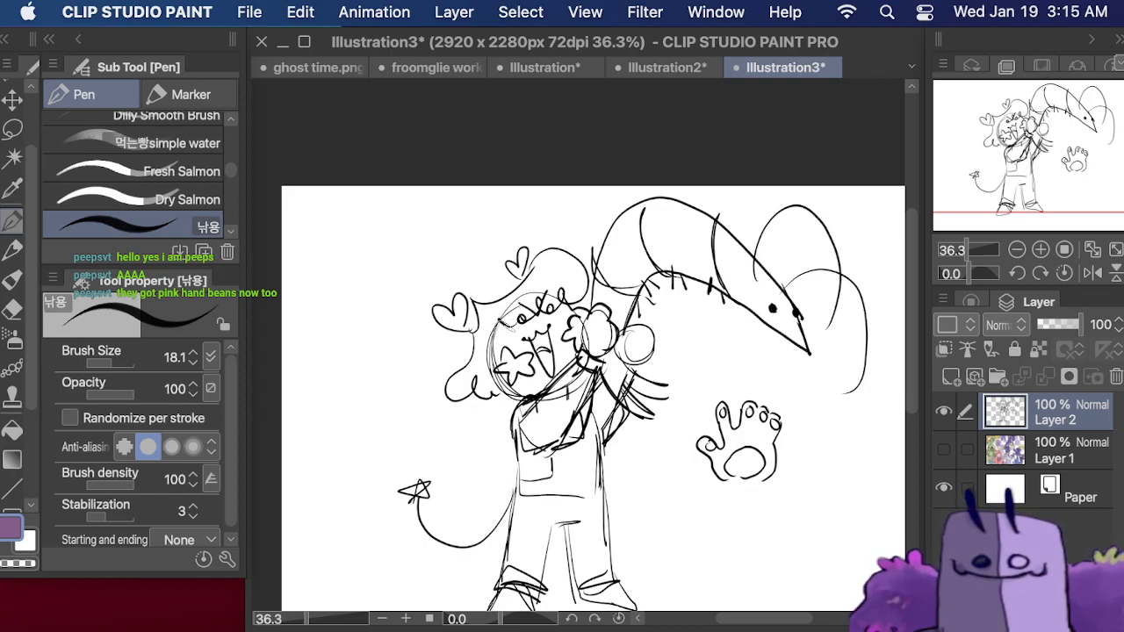
- Sketch a small chibi head below the paw, with a curly fringe, two hearts on top, star cheeks and a tiny smiling face
mouse_move(691, 507)
mouse_down()
mouse_move(665, 528)
mouse_move(712, 547)
mouse_move(702, 526)
mouse_move(720, 533)
mouse_move(691, 526)
mouse_up()
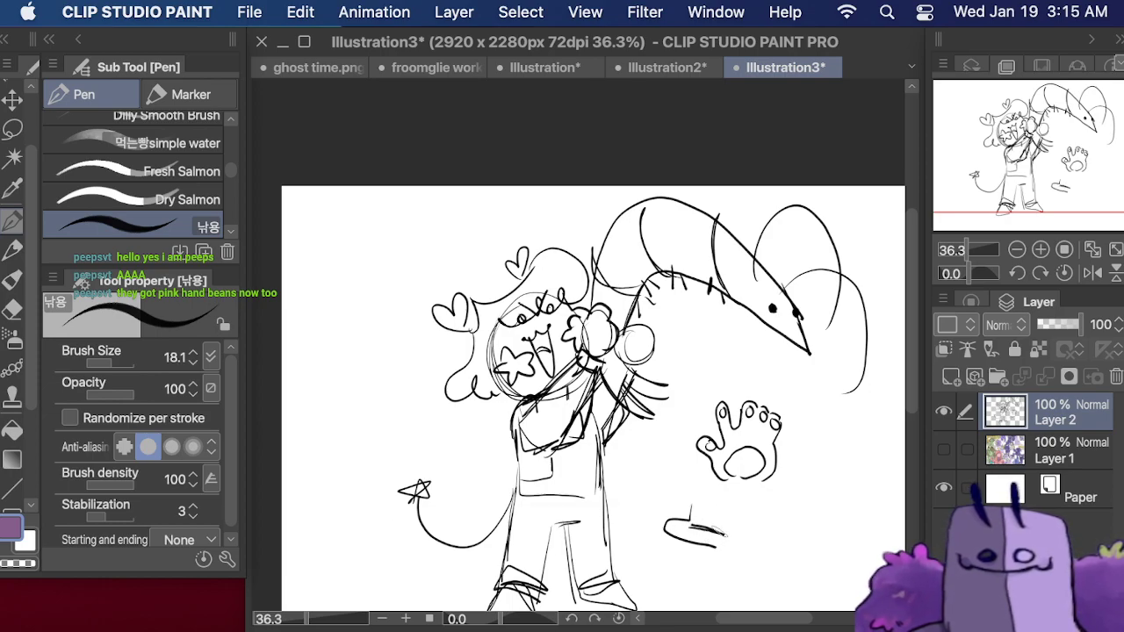
key(super+z)
key(super+z)
scroll(562, 352, down, 3)
scroll(562, 351, right, 3)
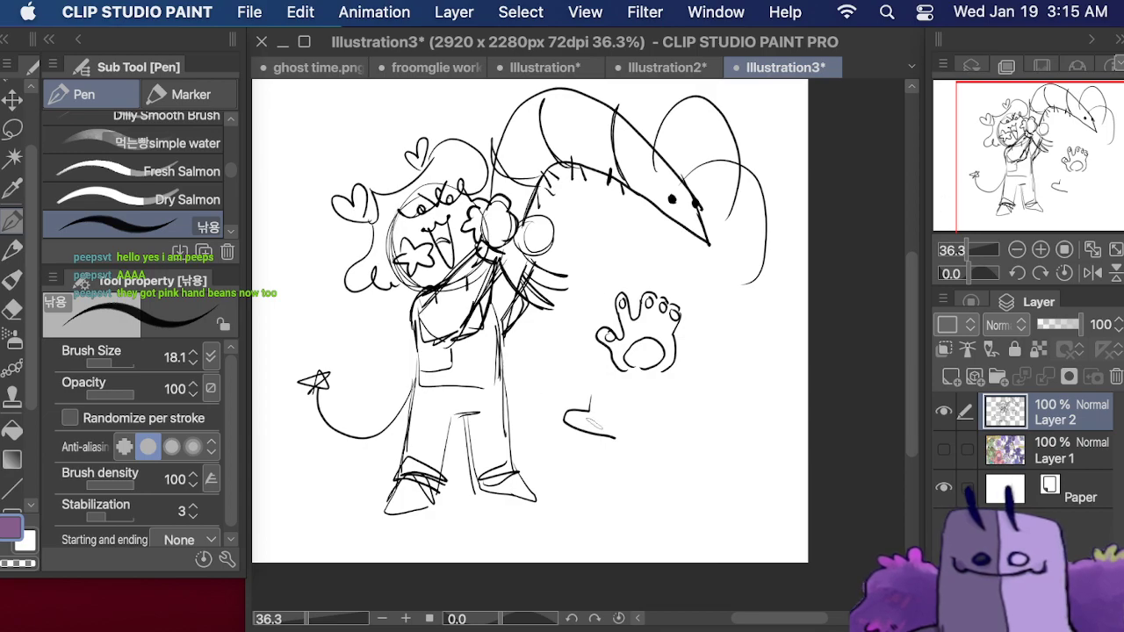
mouse_move(601, 422)
mouse_down()
mouse_move(623, 422)
mouse_move(586, 425)
mouse_move(643, 431)
mouse_move(615, 377)
mouse_move(584, 400)
mouse_move(628, 404)
mouse_move(628, 436)
mouse_move(650, 448)
mouse_up()
drag(652, 407, 657, 438)
mouse_move(580, 392)
mouse_down()
mouse_move(596, 402)
mouse_move(663, 386)
mouse_move(672, 404)
mouse_move(599, 364)
mouse_move(593, 381)
mouse_up()
mouse_move(663, 419)
mouse_down()
mouse_move(674, 441)
mouse_move(658, 443)
mouse_up()
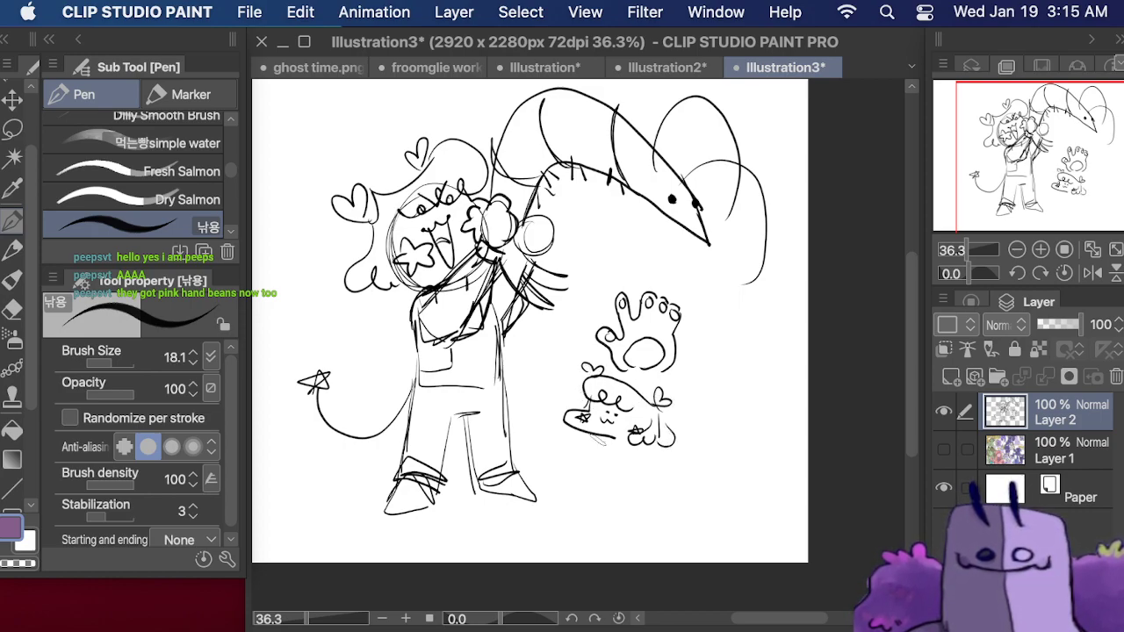
- Sketch the chibi's body with legs kicked apart, cuffs and an overall pocket, and a looping tail tipped with a star
mouse_move(584, 442)
mouse_down()
mouse_move(583, 470)
mouse_move(644, 477)
mouse_move(543, 475)
mouse_move(561, 500)
mouse_move(603, 488)
mouse_move(649, 520)
mouse_up()
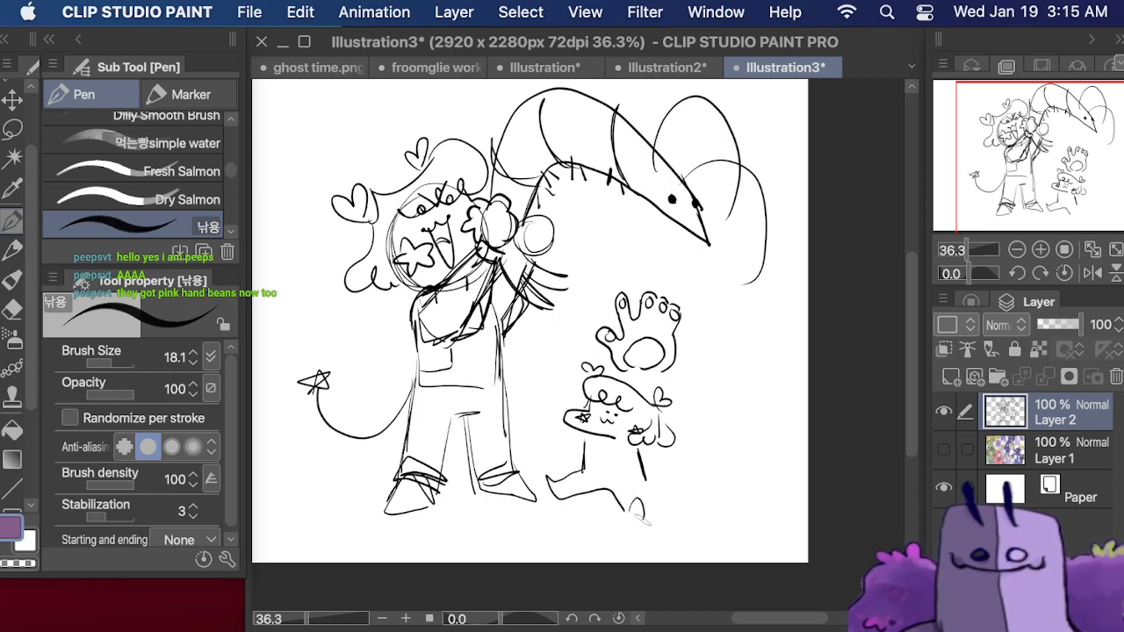
drag(646, 474, 650, 522)
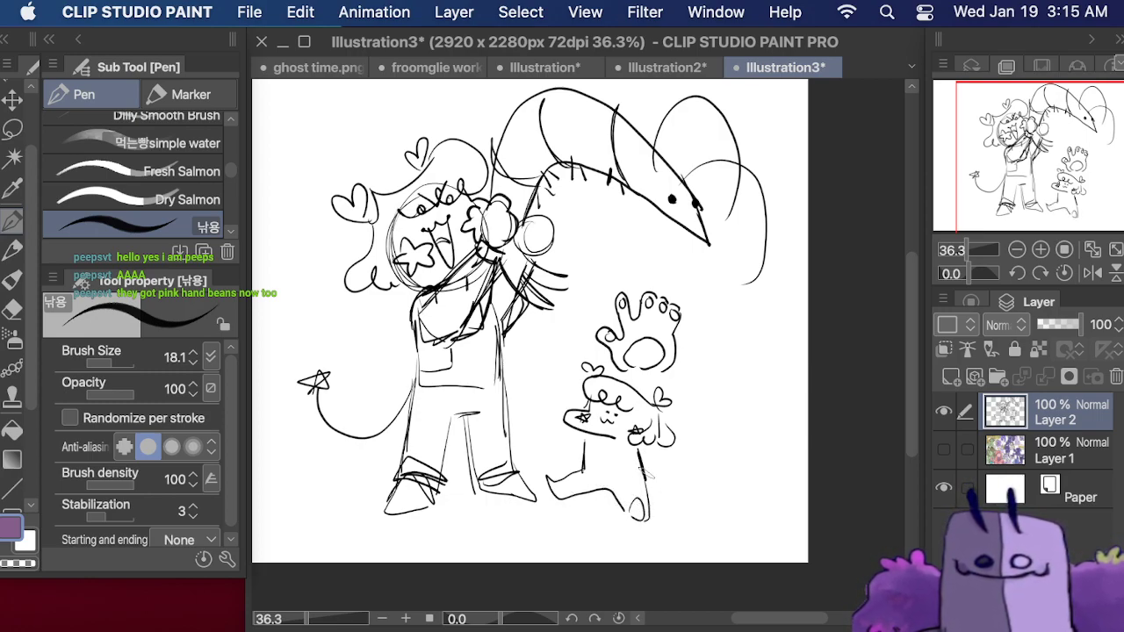
mouse_move(559, 477)
mouse_down()
mouse_move(578, 496)
mouse_move(626, 500)
mouse_up()
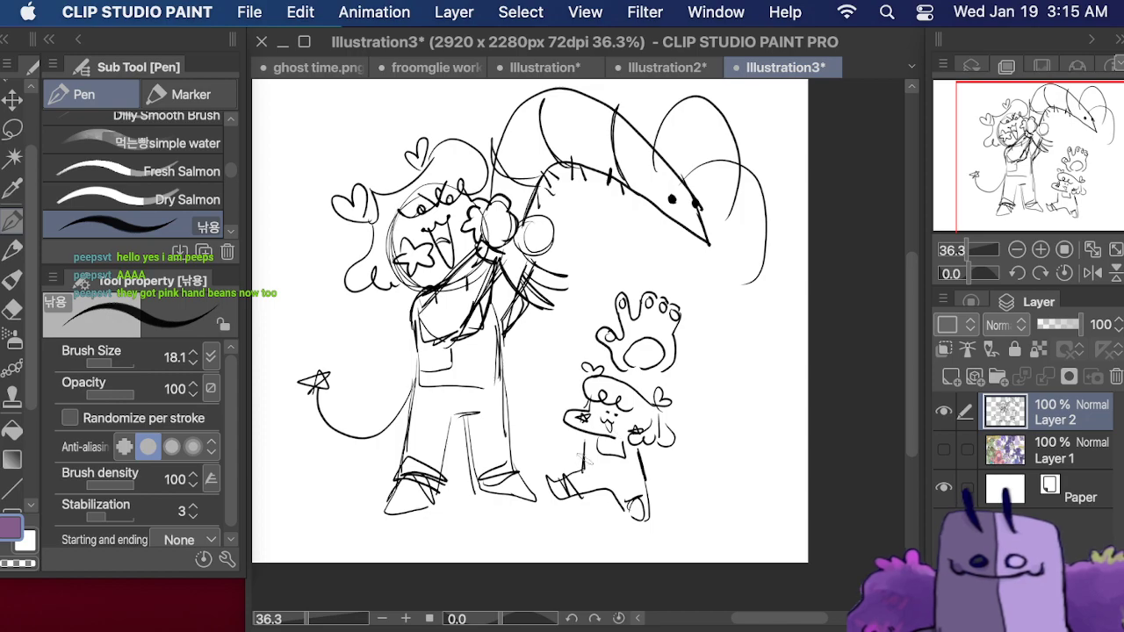
mouse_move(650, 490)
mouse_down()
mouse_move(705, 459)
mouse_move(679, 421)
mouse_move(682, 399)
mouse_move(668, 410)
mouse_move(678, 420)
mouse_up()
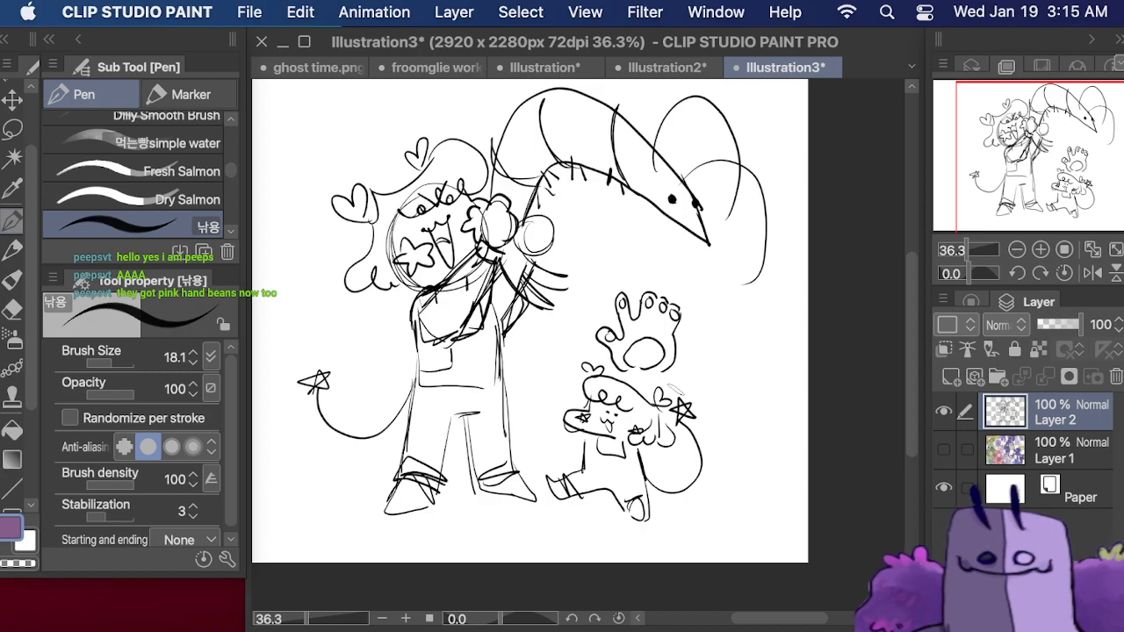
drag(592, 456, 631, 471)
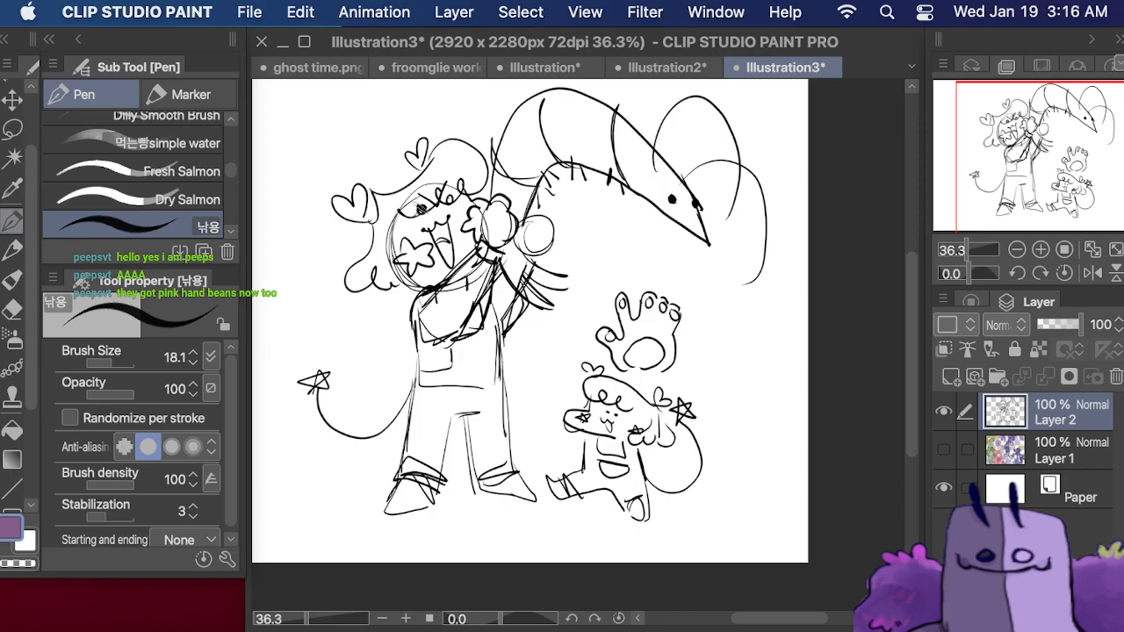
- Fill in the large character's pupils and thicken the outline of the star on its tail
drag(422, 209, 423, 211)
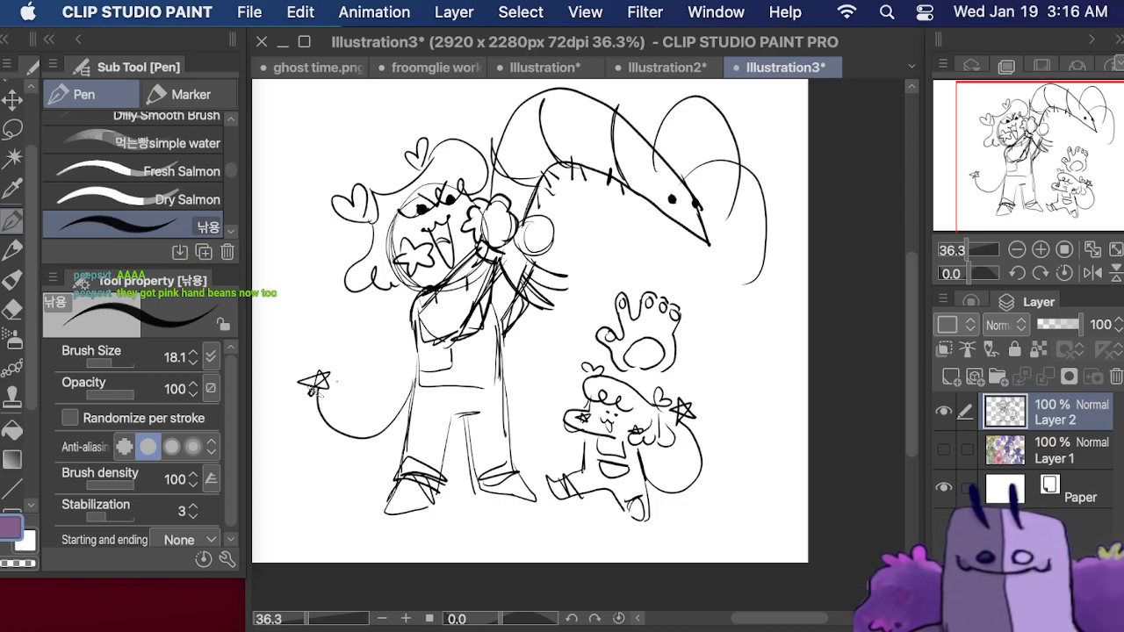
mouse_move(295, 380)
mouse_down()
mouse_move(330, 368)
mouse_move(330, 397)
mouse_move(318, 366)
mouse_move(304, 380)
mouse_move(310, 389)
mouse_up()
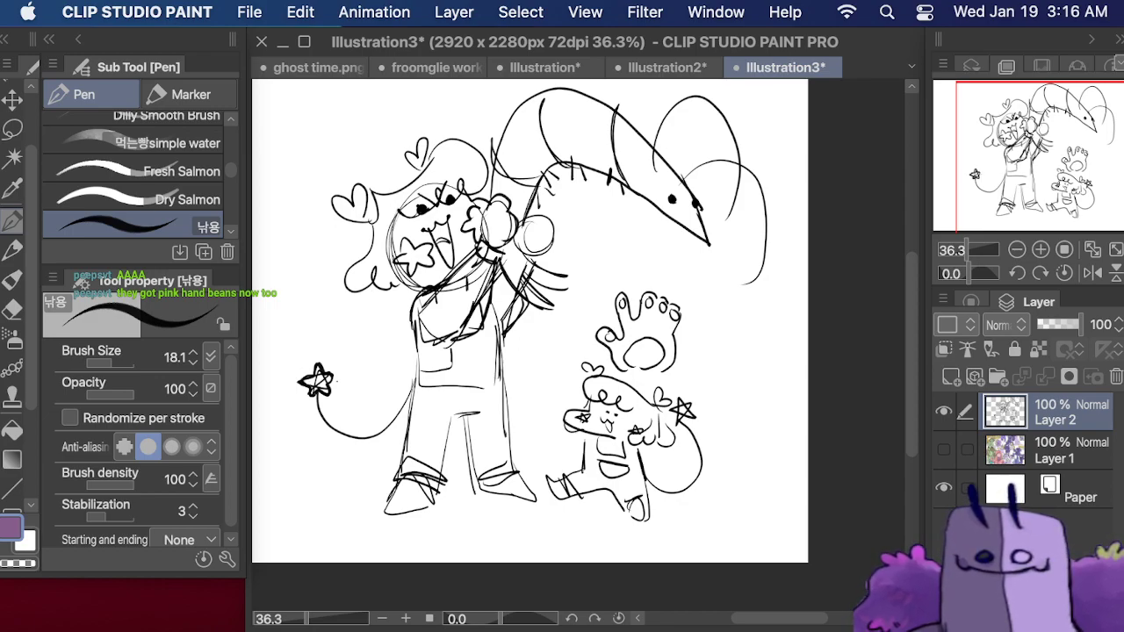
key(Tab)
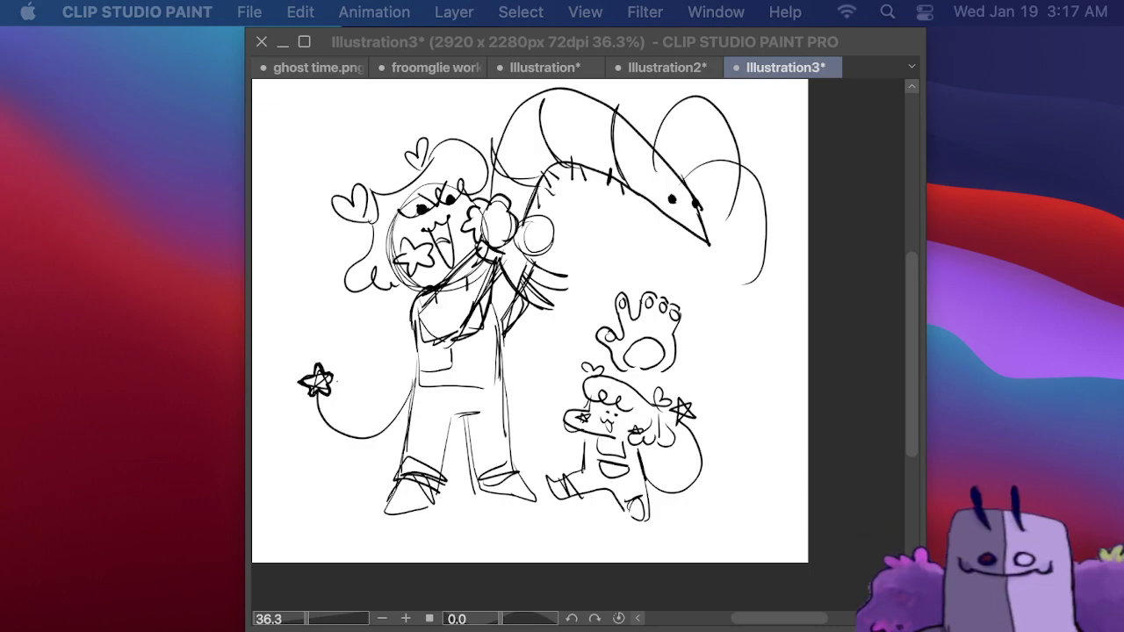
key(Tab)
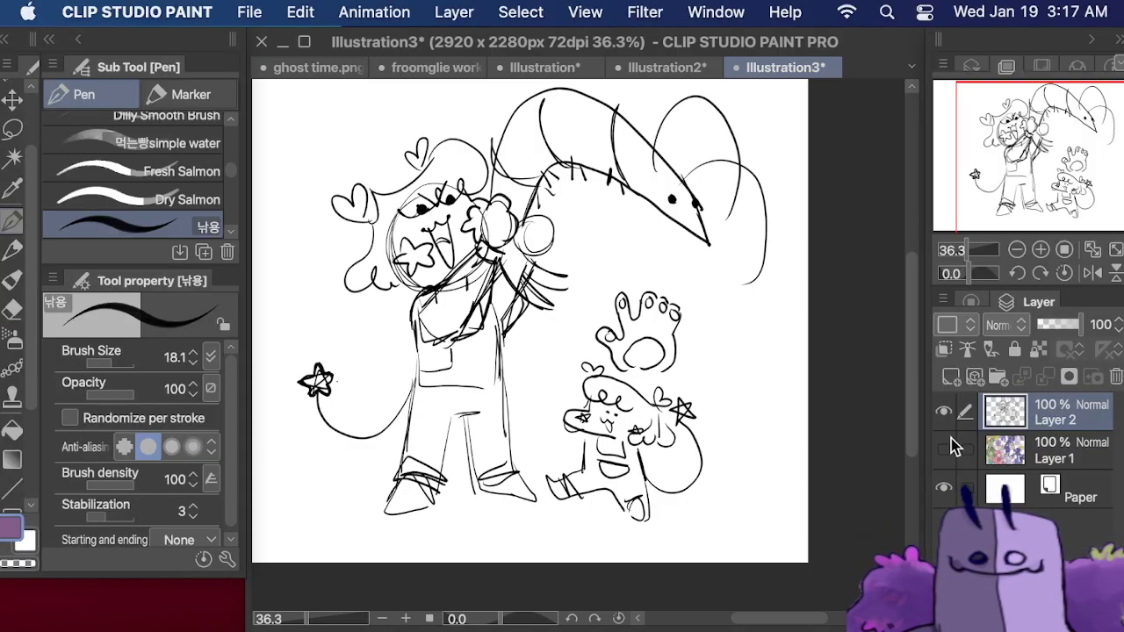
- Hide the sketch on Layer 2, show the coloured shrimp page on Layer 1, and add an empty layer above it
click(945, 439)
click(944, 449)
mouse_move(974, 251)
mouse_down()
mouse_move(954, 251)
mouse_move(968, 257)
mouse_up()
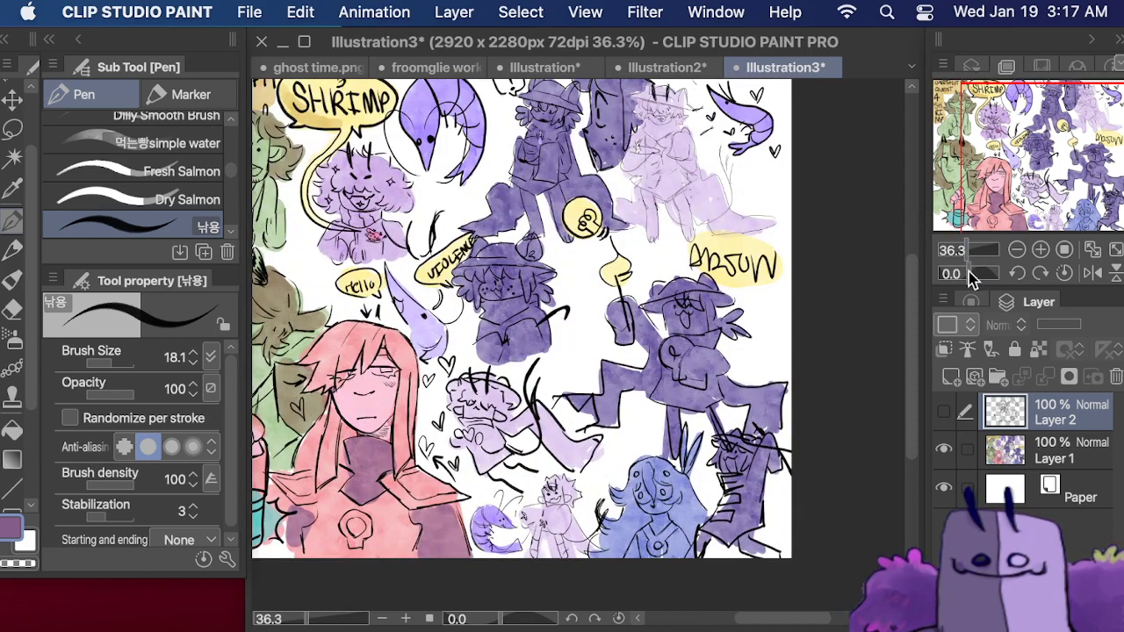
click(1006, 437)
click(954, 381)
drag(995, 205, 959, 194)
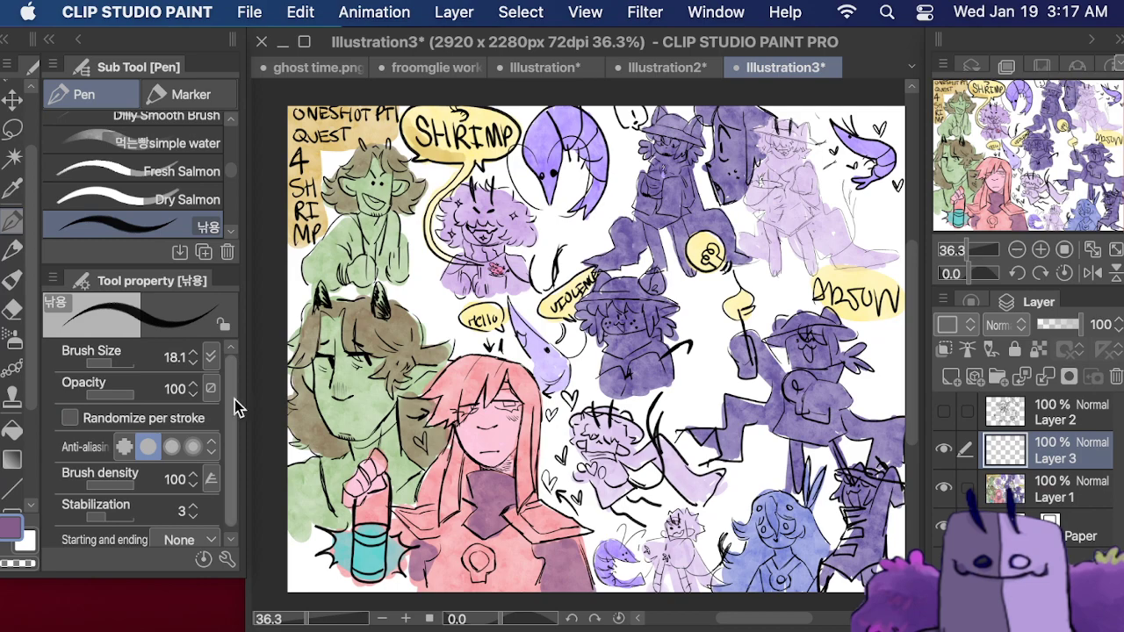
- Run the 昔のテレビ風 (old TV look) auto action on the page, accepting its image-copy transformations and applying the layer mask before merging
click(718, 12)
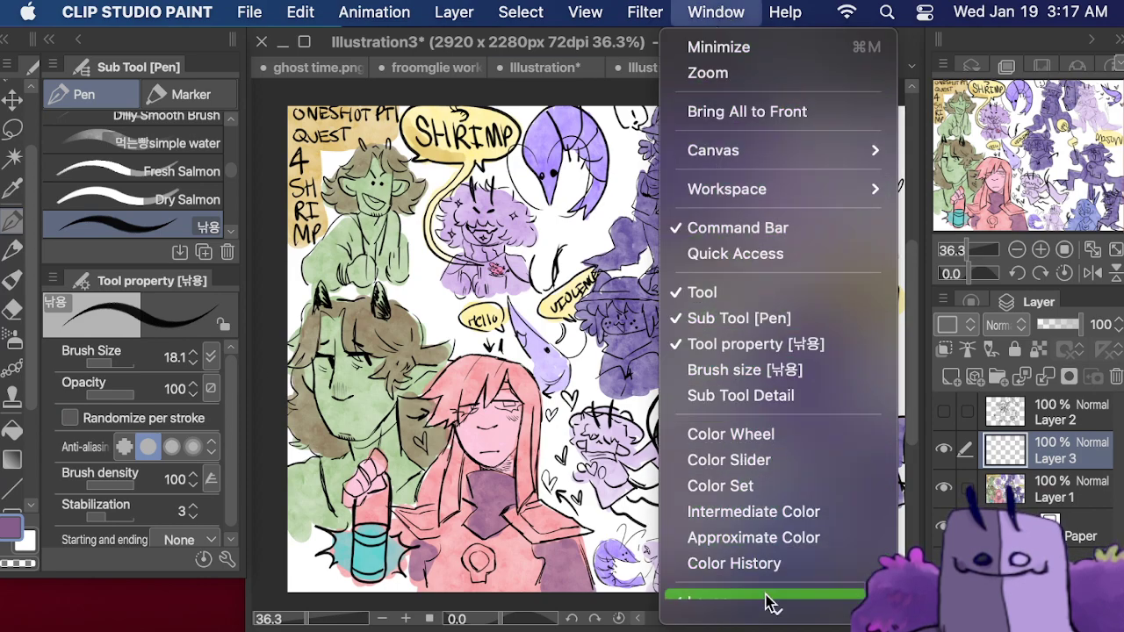
mouse_move(776, 613)
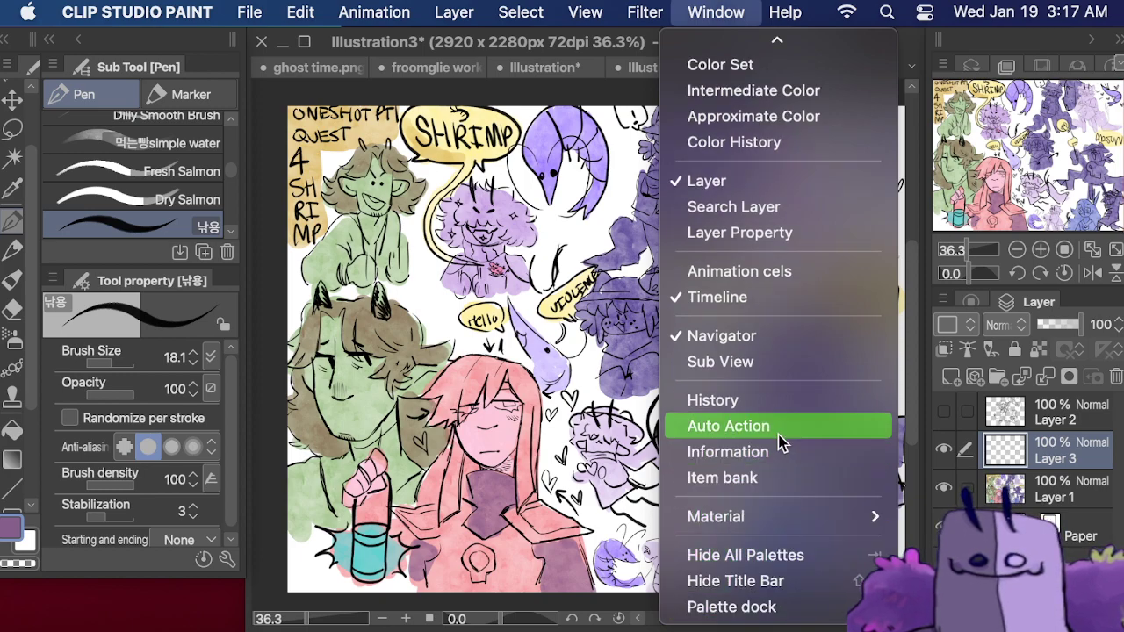
click(776, 439)
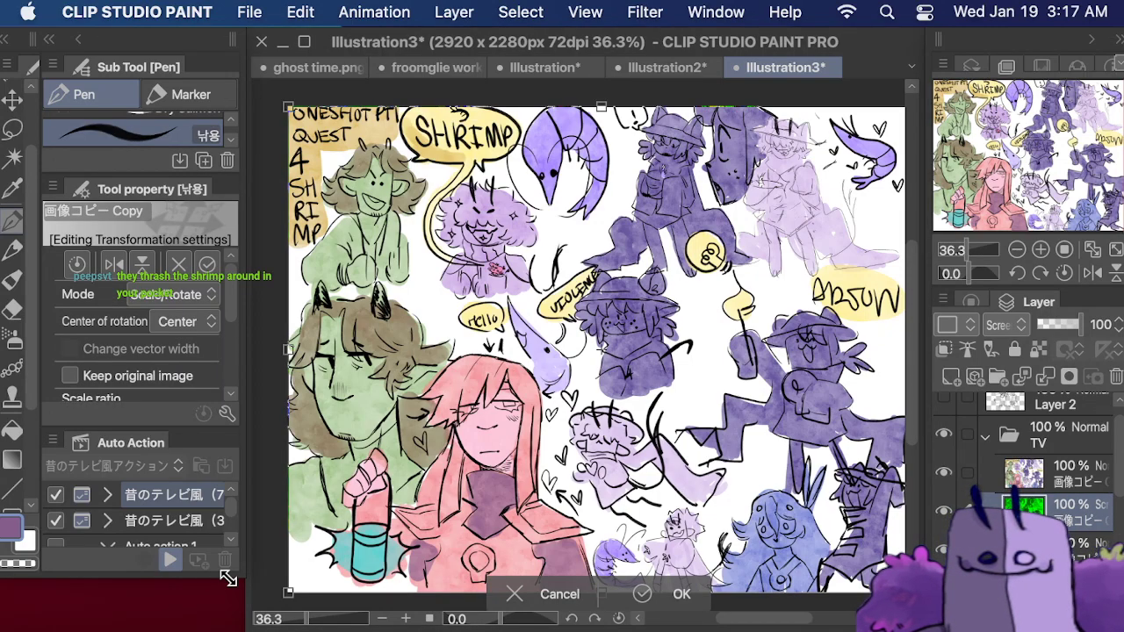
click(683, 594)
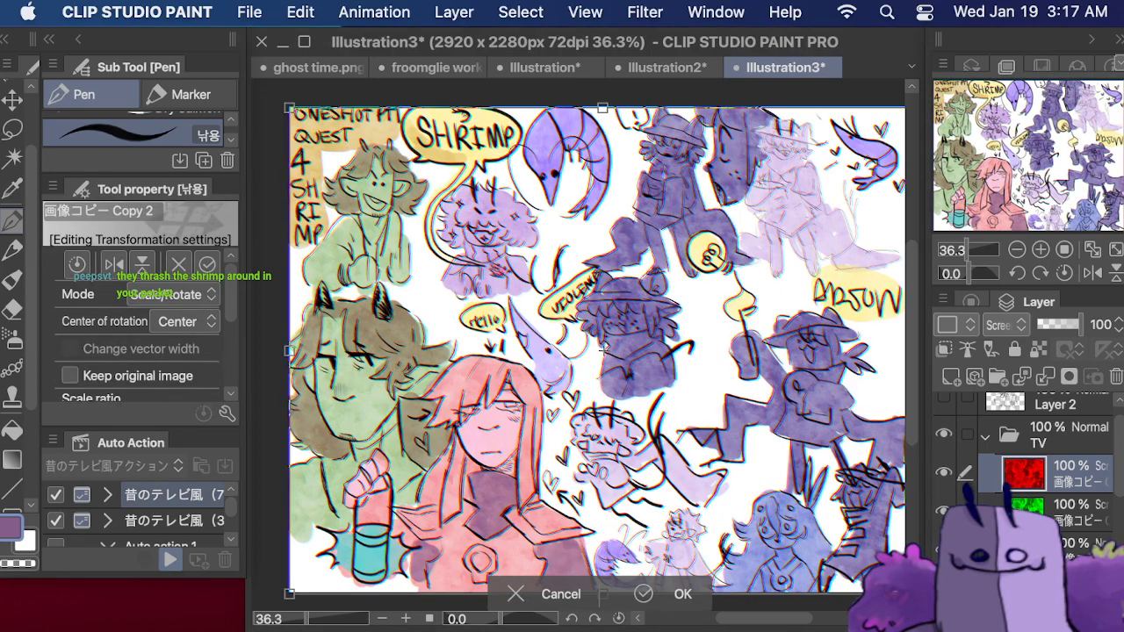
click(647, 594)
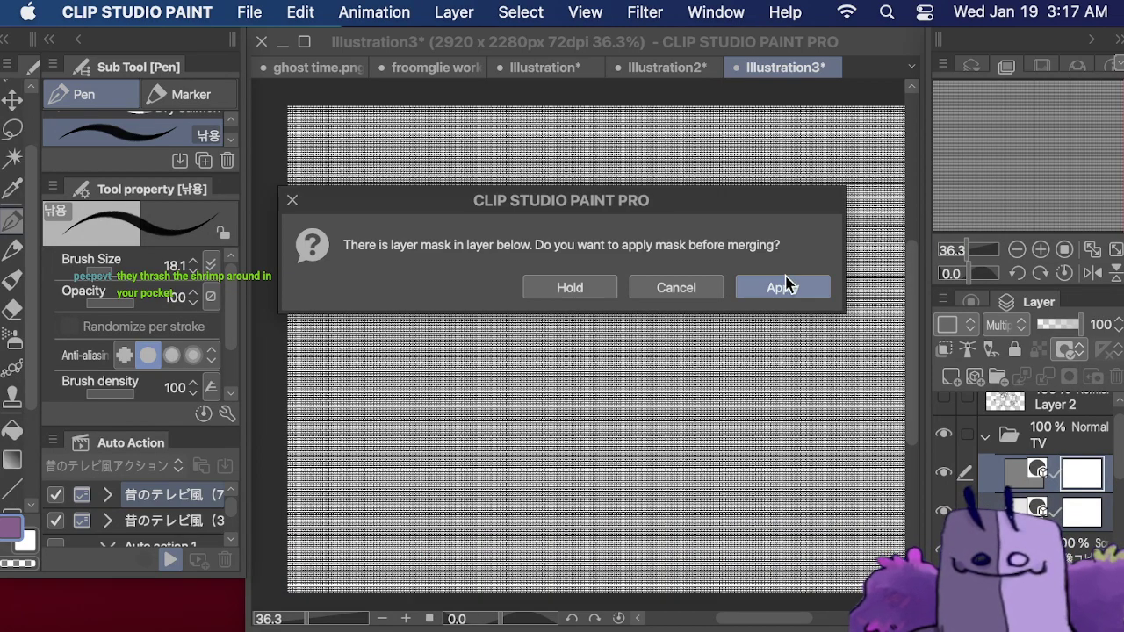
click(786, 285)
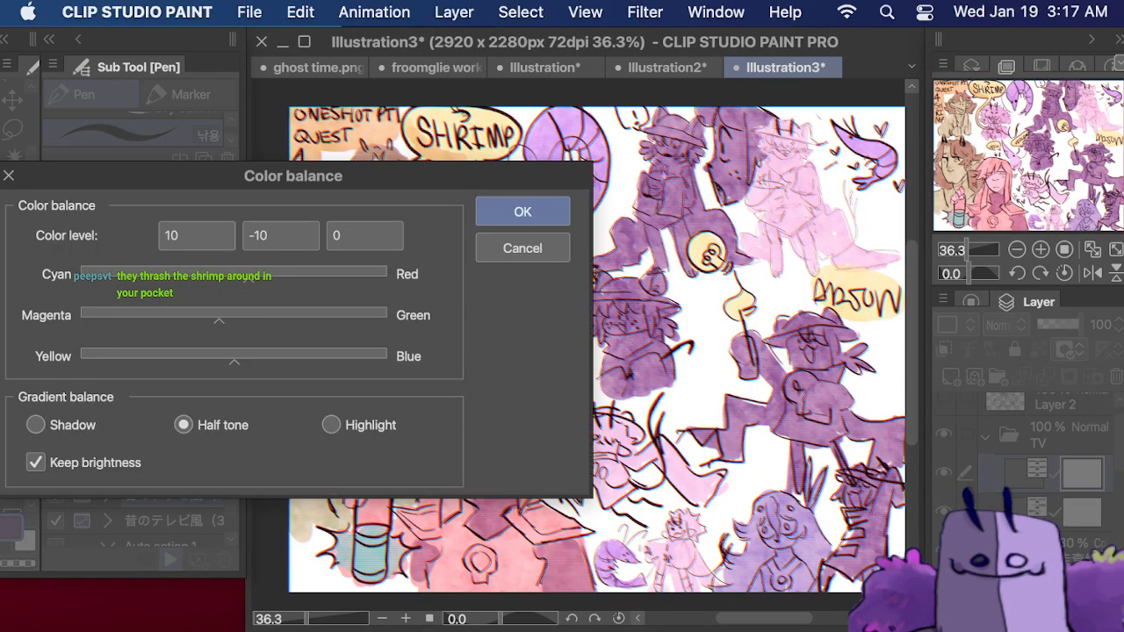
- Accept the auto action's colour balance of 10, -10, 0, Perlin noise at scale 5.09, binarization threshold of 160 and last transformation
click(541, 209)
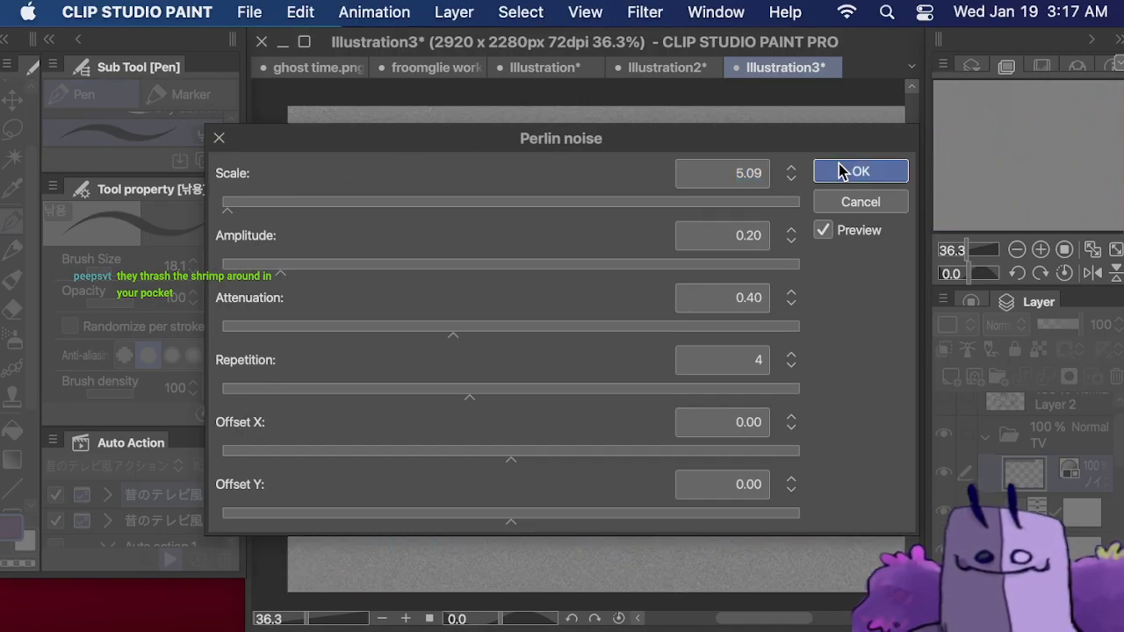
click(839, 172)
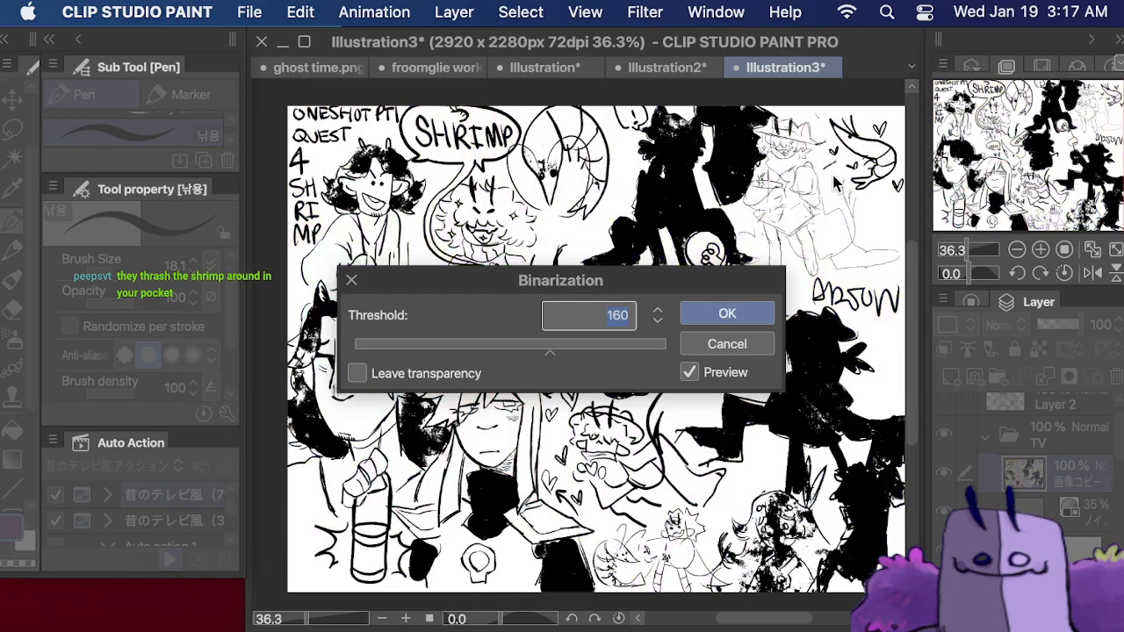
click(710, 312)
click(843, 317)
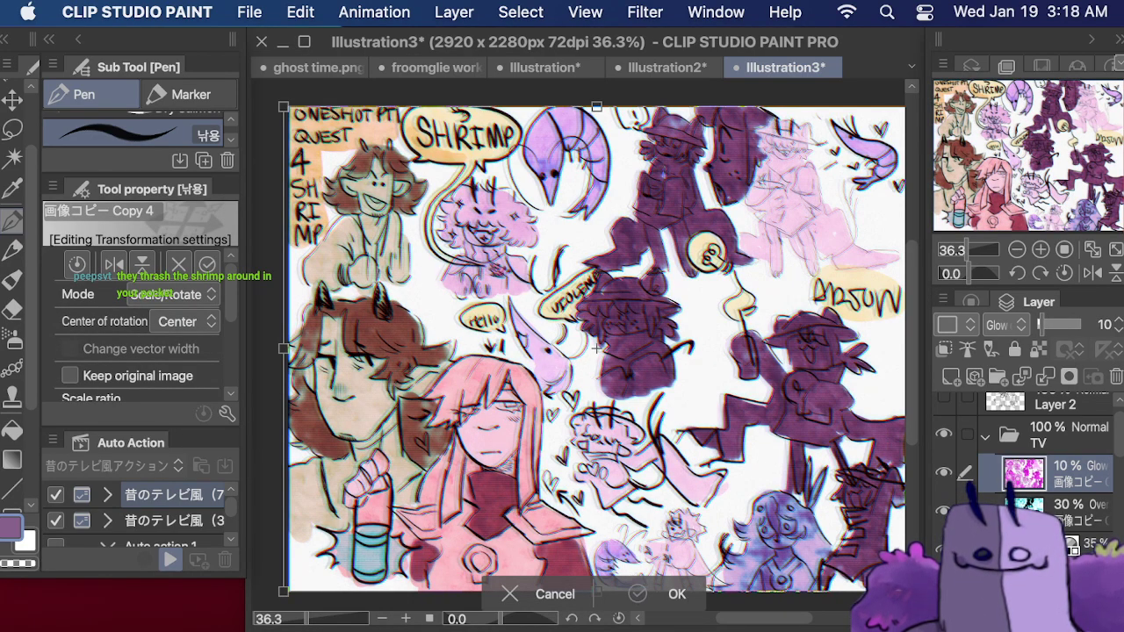
click(674, 594)
- Lower the TV effect folder's opacity to 32% and collapse the folder
click(1077, 439)
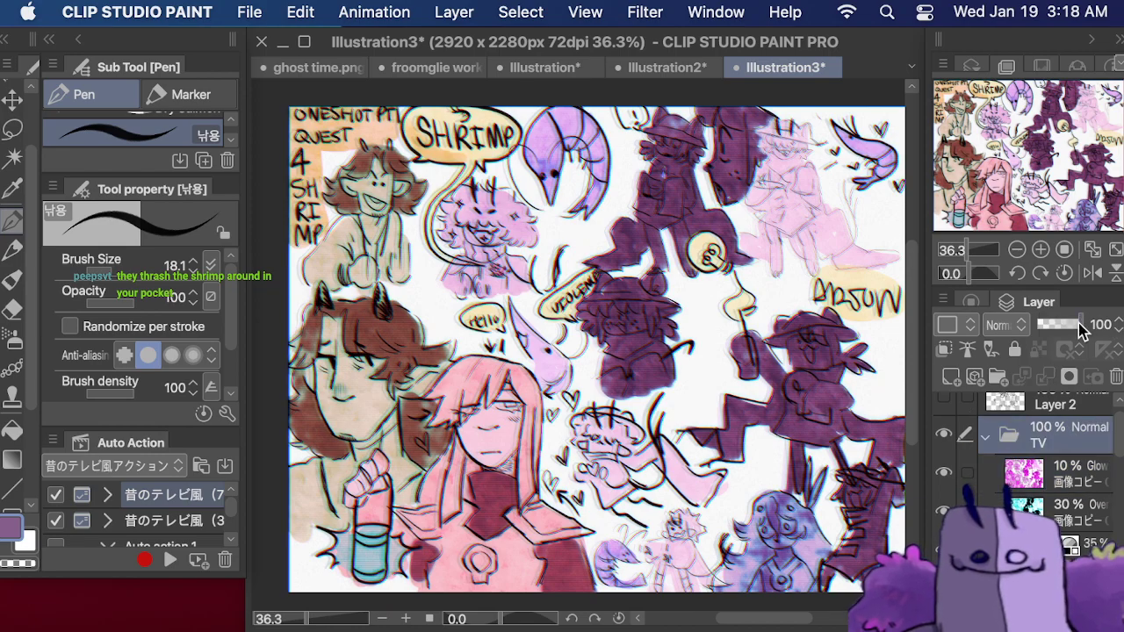
drag(1081, 329, 1054, 338)
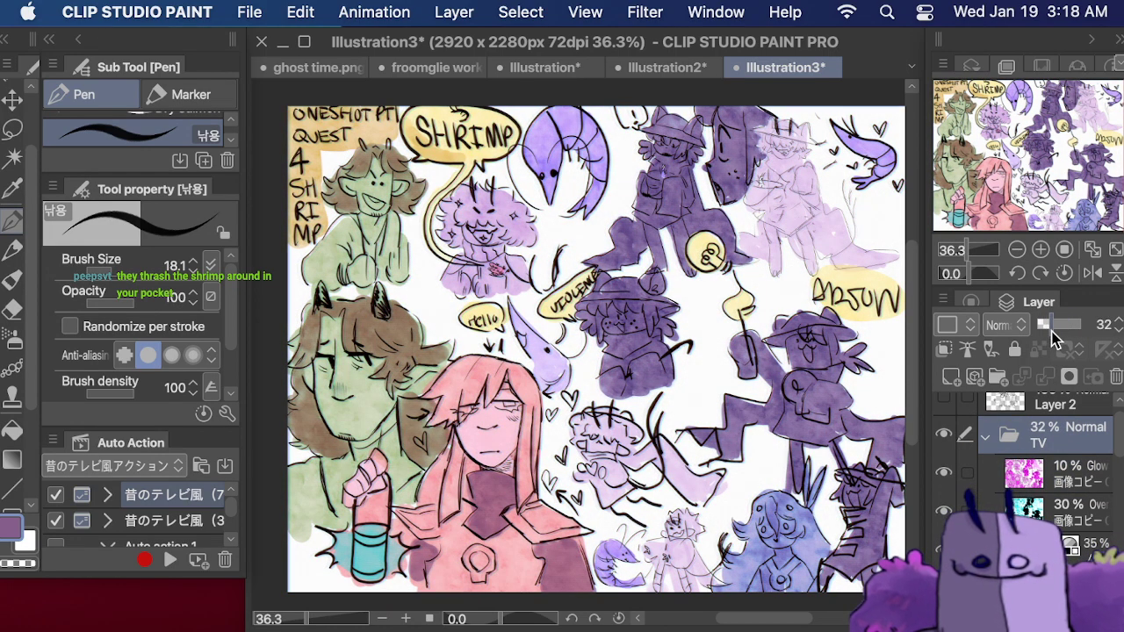
click(988, 436)
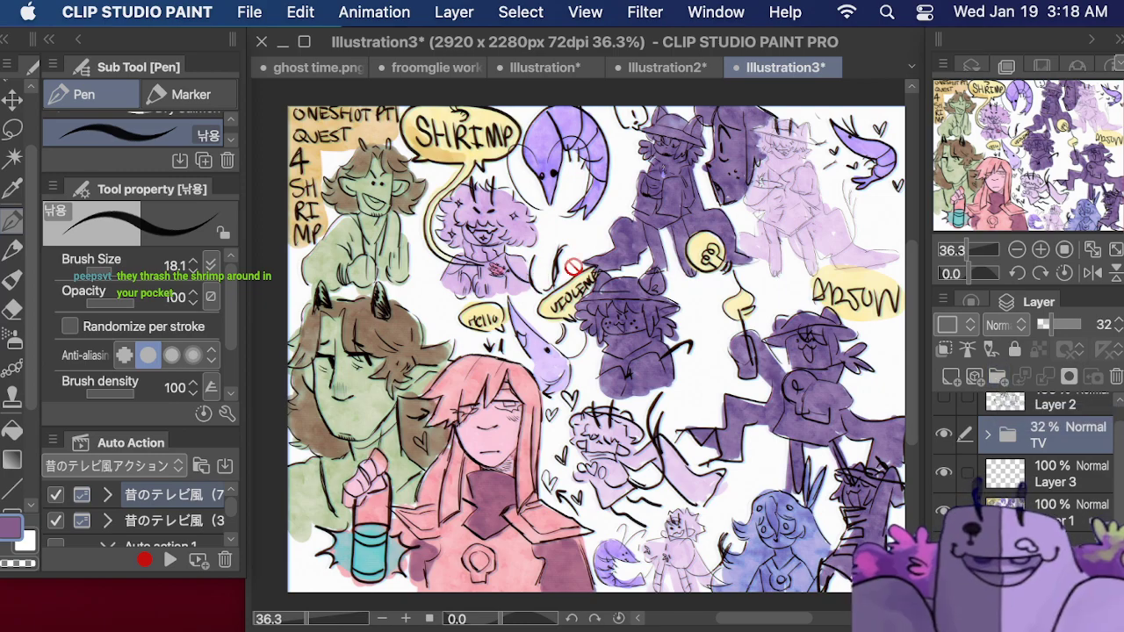
- On Layer 1, darken the chest pocket around the small pink shrimp on the curly-haired purple character
click(1034, 504)
drag(966, 251, 975, 251)
mouse_move(1011, 148)
mouse_down()
mouse_move(983, 121)
mouse_move(1001, 129)
mouse_up()
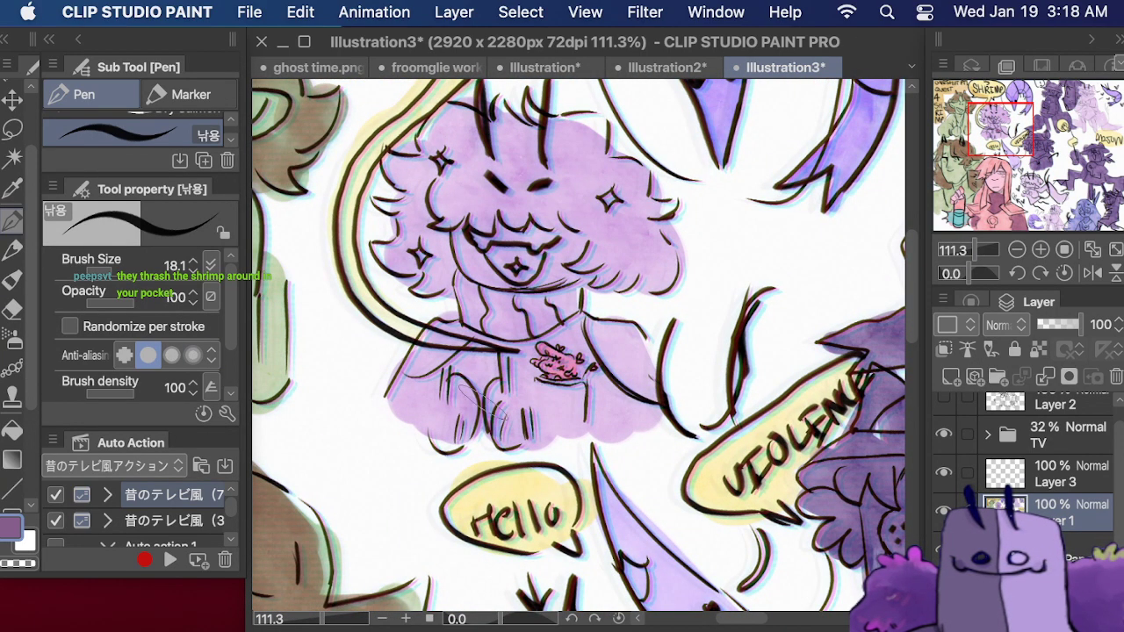
mouse_move(546, 375)
mouse_down()
mouse_move(510, 352)
mouse_move(539, 380)
mouse_move(510, 350)
mouse_move(538, 378)
mouse_up()
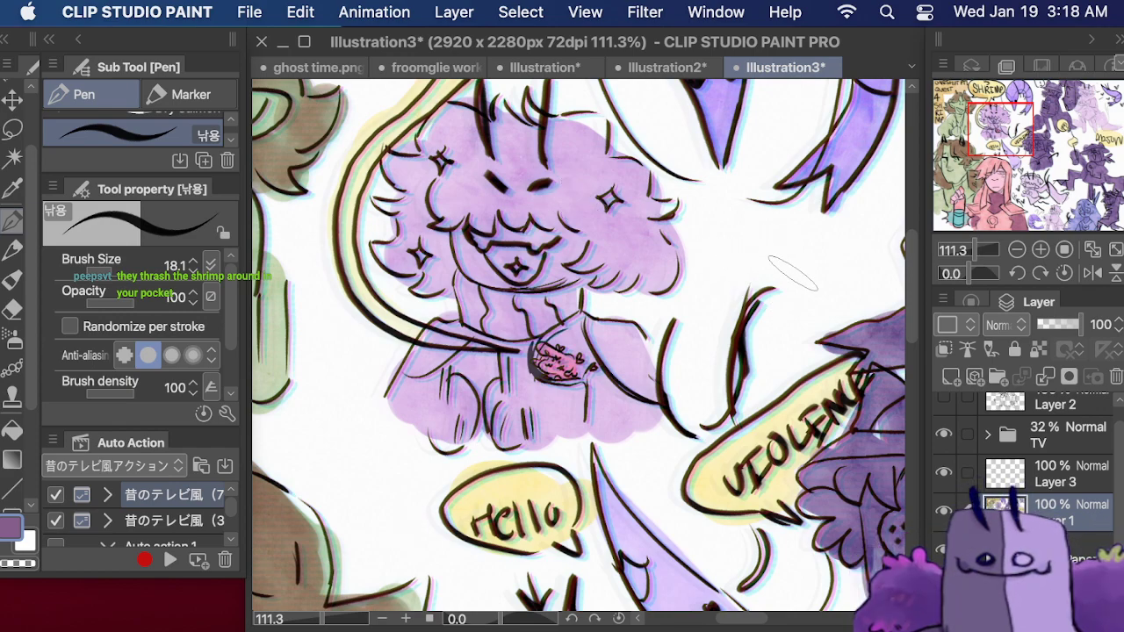
- Sketch a small shrimp doodle above the VIOLENCE bubble, with an eye and curly legs, and an arrow pointing at it
mouse_move(832, 308)
mouse_down()
mouse_move(787, 231)
mouse_move(794, 209)
mouse_move(850, 281)
mouse_up()
drag(795, 204, 849, 284)
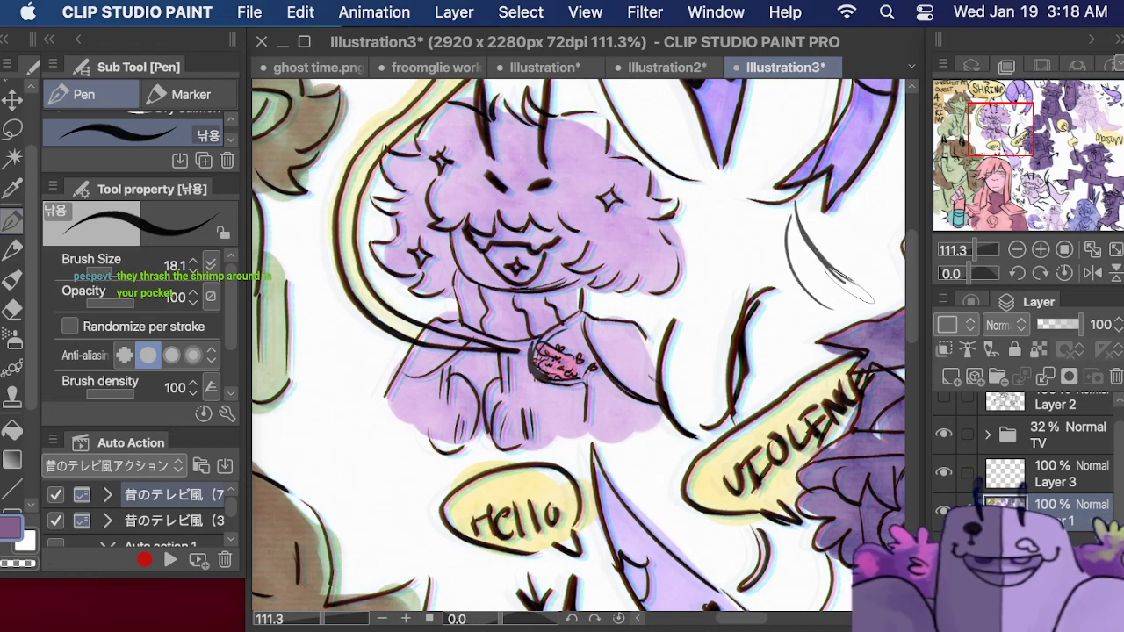
mouse_move(793, 248)
mouse_down()
mouse_move(805, 254)
mouse_move(858, 219)
mouse_up()
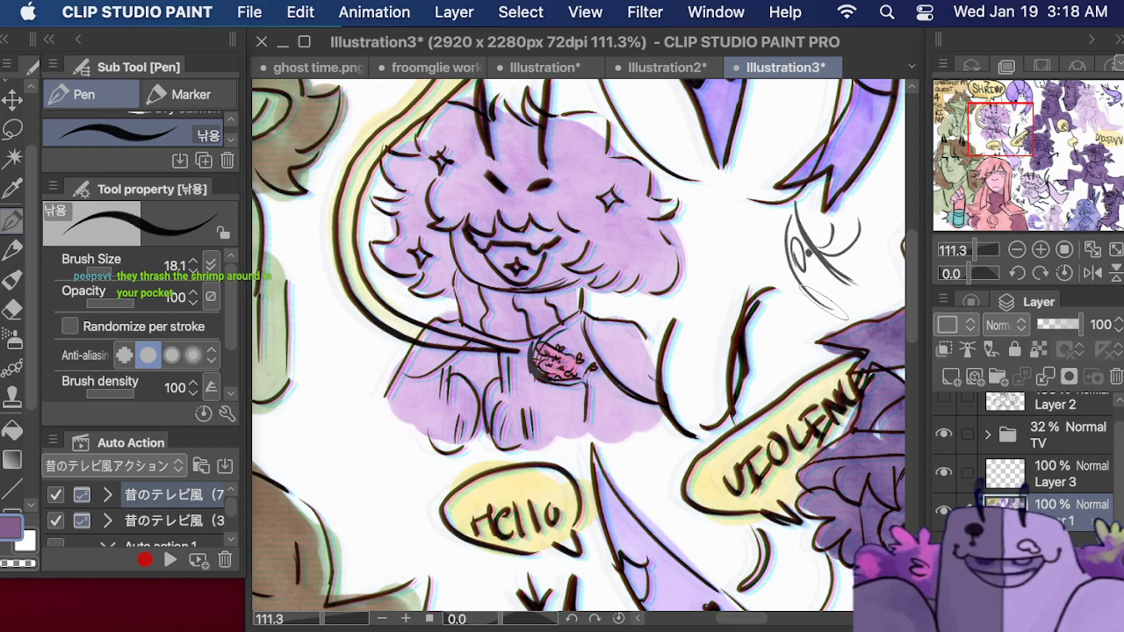
mouse_move(826, 299)
mouse_down()
mouse_move(843, 276)
mouse_move(848, 297)
mouse_move(861, 293)
mouse_move(836, 320)
mouse_move(834, 307)
mouse_move(852, 315)
mouse_move(826, 315)
mouse_move(828, 331)
mouse_move(806, 314)
mouse_up()
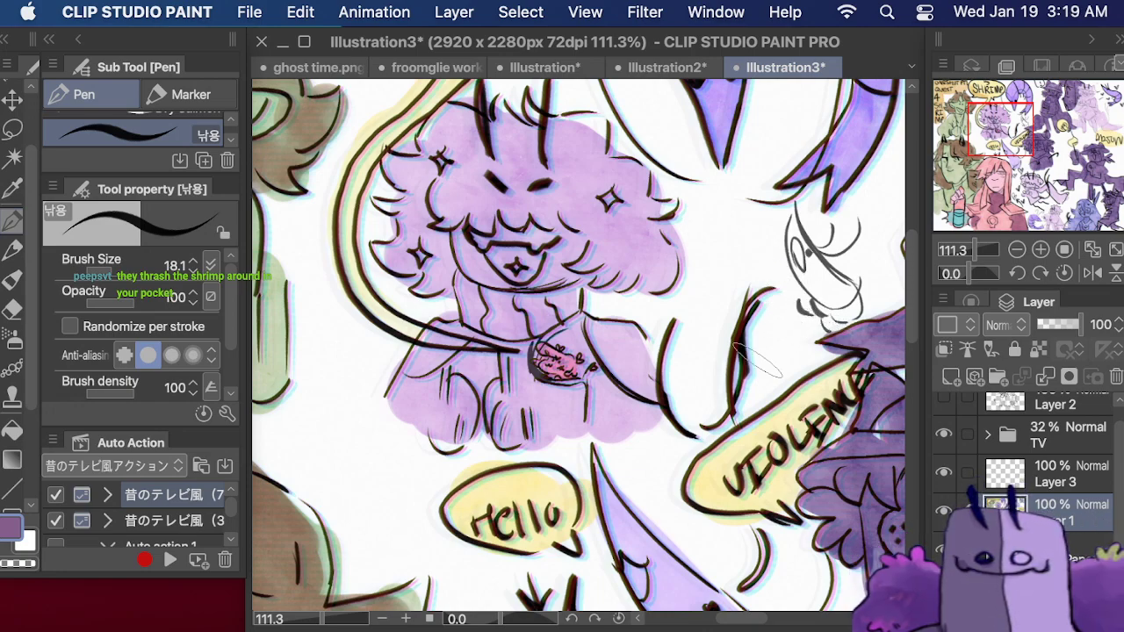
drag(753, 255, 773, 254)
drag(765, 246, 766, 263)
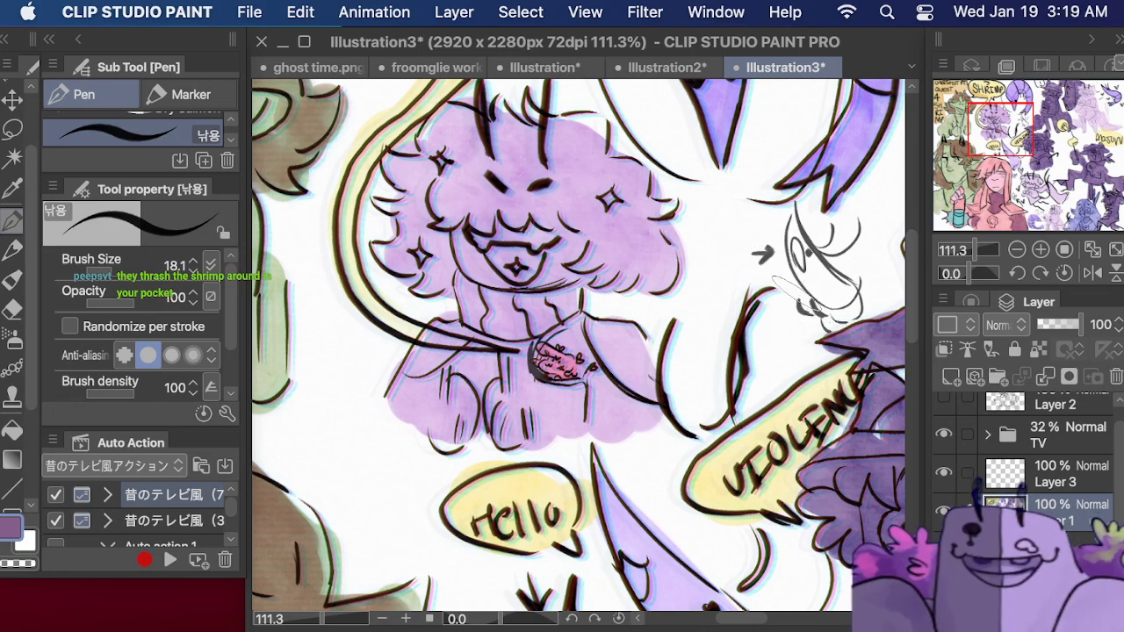
- Create a new folder and move the TV folder, Layer 3 and Layer 1 into it
drag(998, 245, 977, 251)
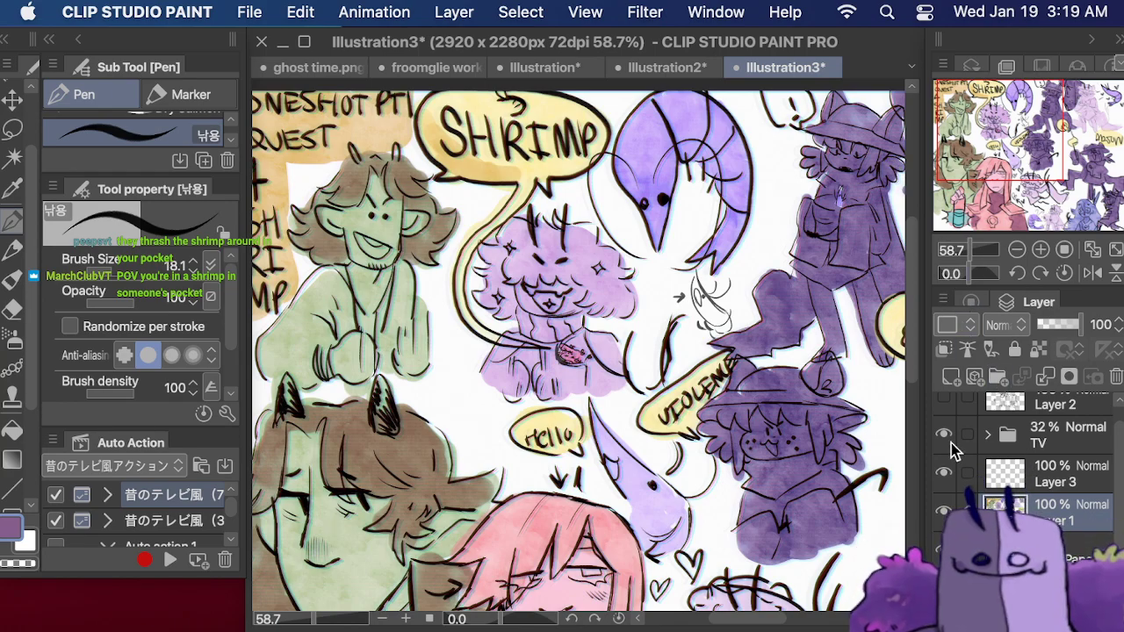
click(1000, 437)
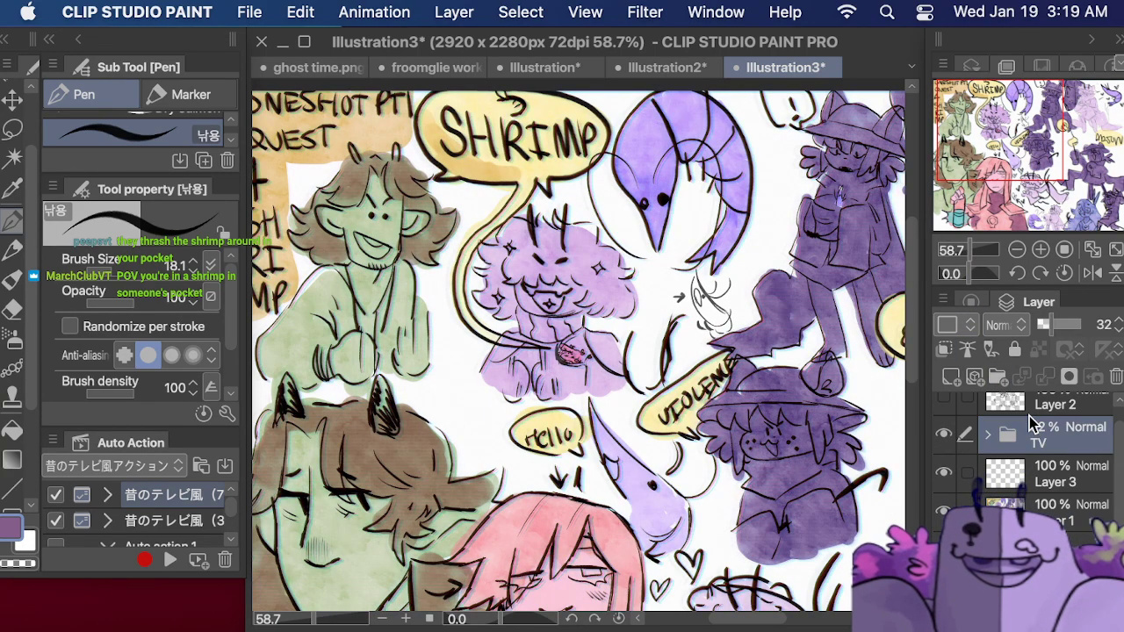
click(997, 376)
drag(1021, 459, 1026, 449)
drag(1036, 504, 1041, 486)
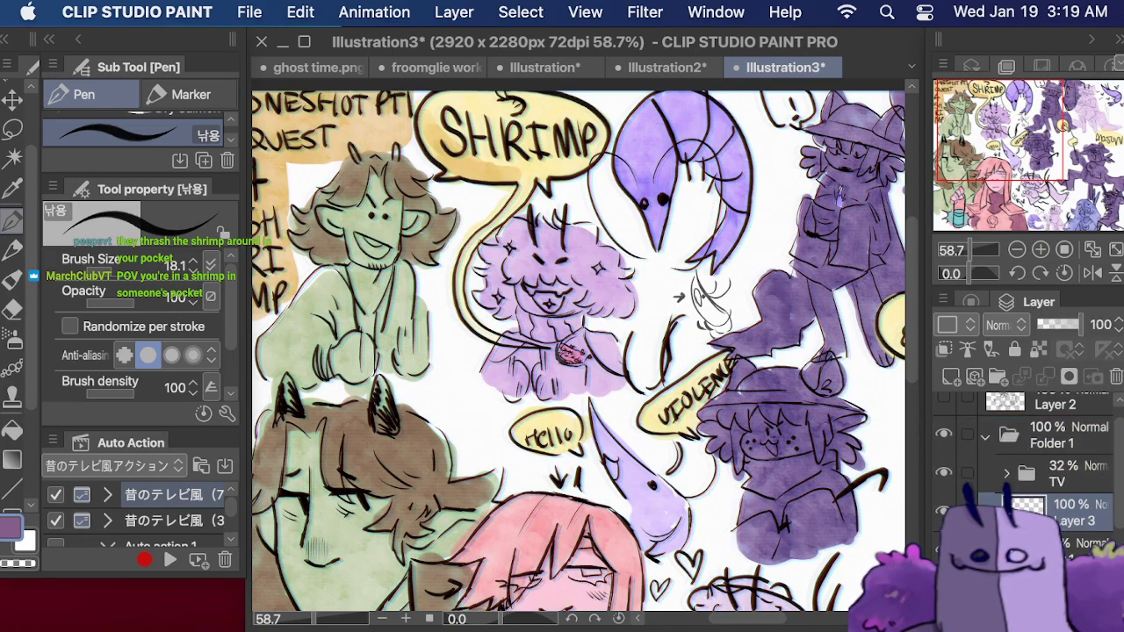
drag(1040, 546, 1038, 522)
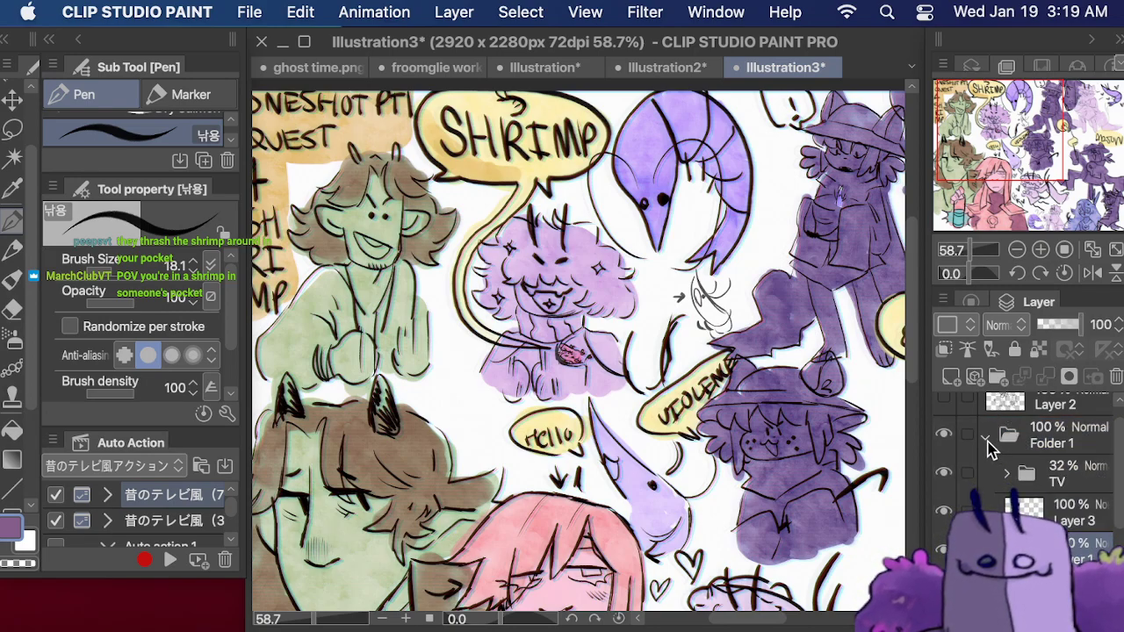
- Collapse and hide the new folder, then show Layer 2 and make it active again
click(986, 436)
click(943, 449)
click(1044, 414)
click(943, 411)
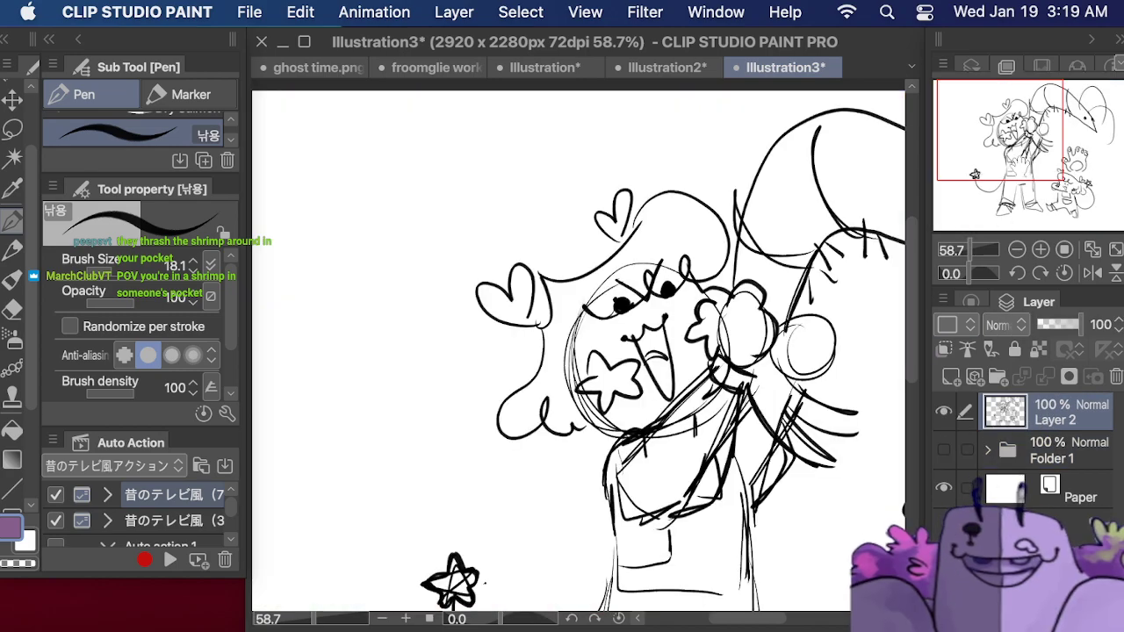
- Rough in a new figure beside the large character: a long brim-like curve, a narrow shape with a small round eye, and crossing hanging strokes
drag(986, 154, 936, 160)
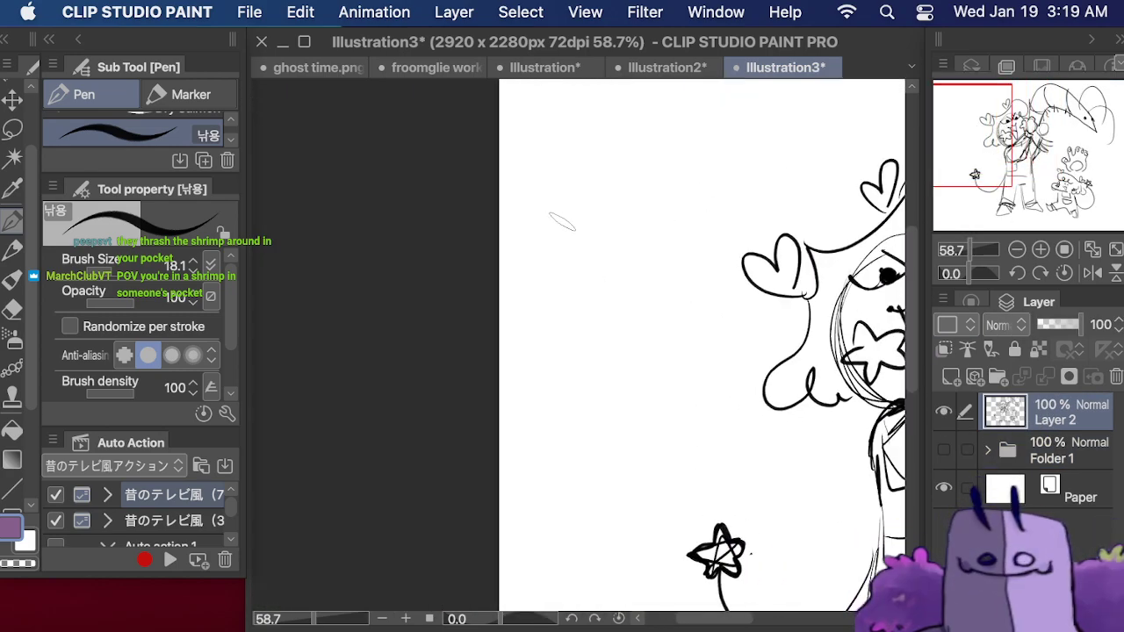
mouse_move(714, 246)
mouse_down()
mouse_move(592, 239)
mouse_move(521, 216)
mouse_up()
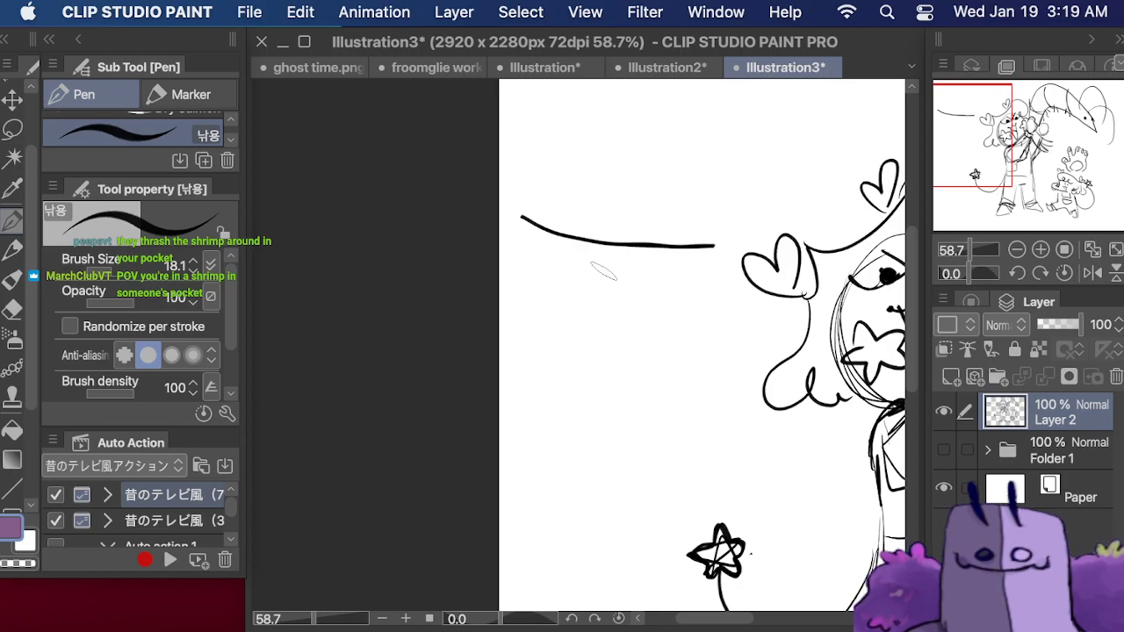
drag(608, 434, 587, 288)
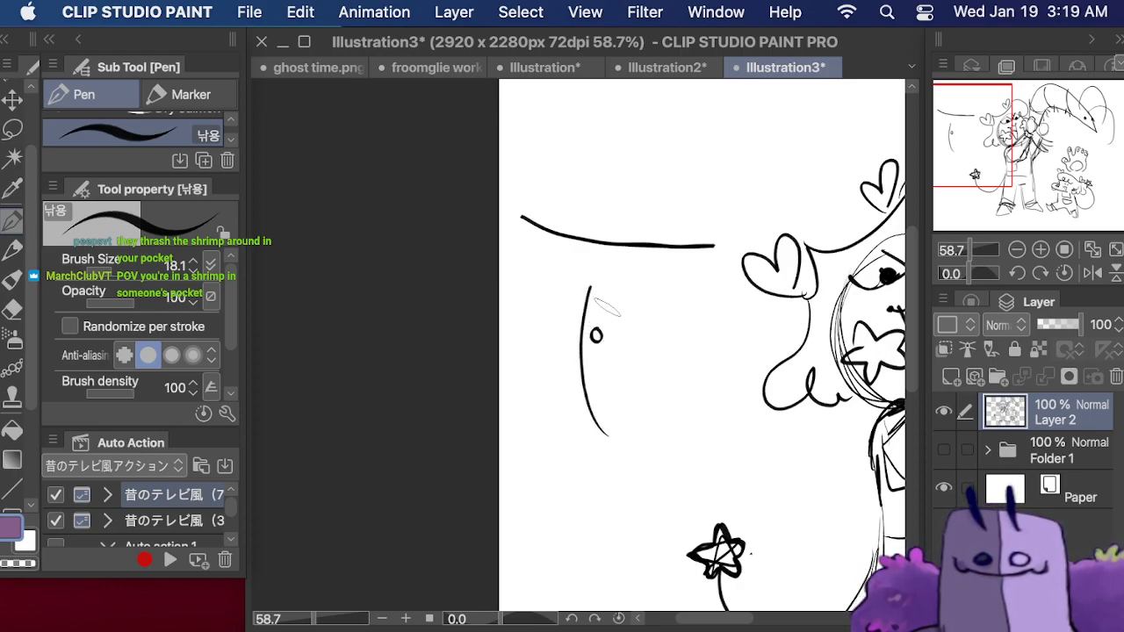
mouse_move(603, 286)
mouse_down()
mouse_move(615, 339)
mouse_move(650, 399)
mouse_up()
mouse_move(634, 362)
mouse_down()
mouse_move(623, 206)
mouse_move(692, 238)
mouse_up()
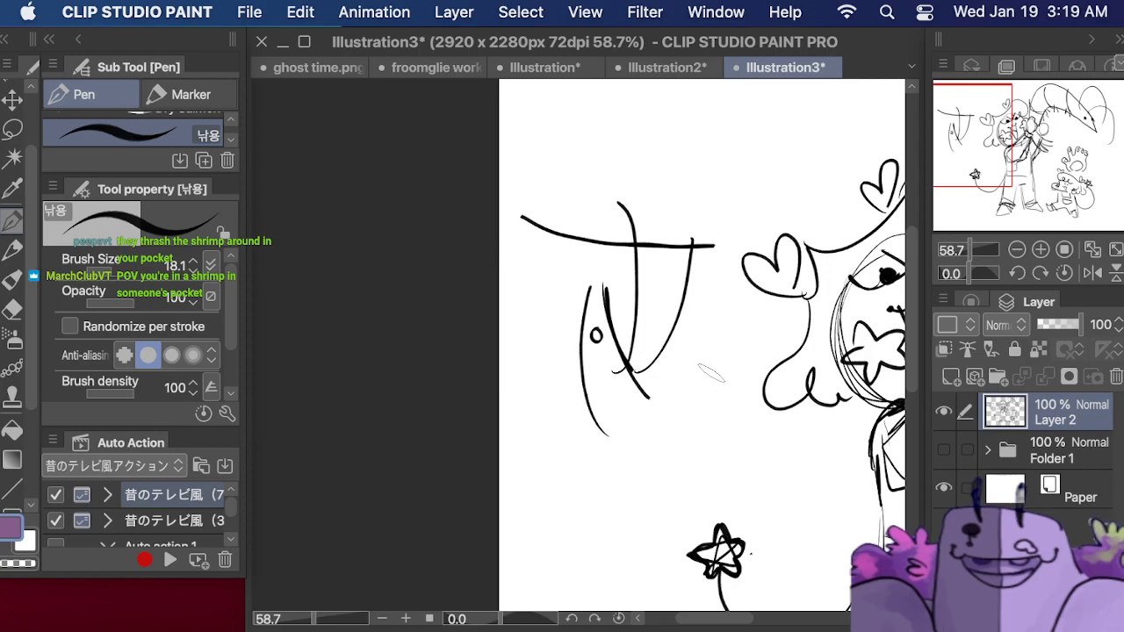
mouse_move(641, 387)
mouse_down()
mouse_move(663, 406)
mouse_move(675, 462)
mouse_up()
mouse_move(641, 397)
mouse_down()
mouse_move(614, 437)
mouse_move(584, 427)
mouse_up()
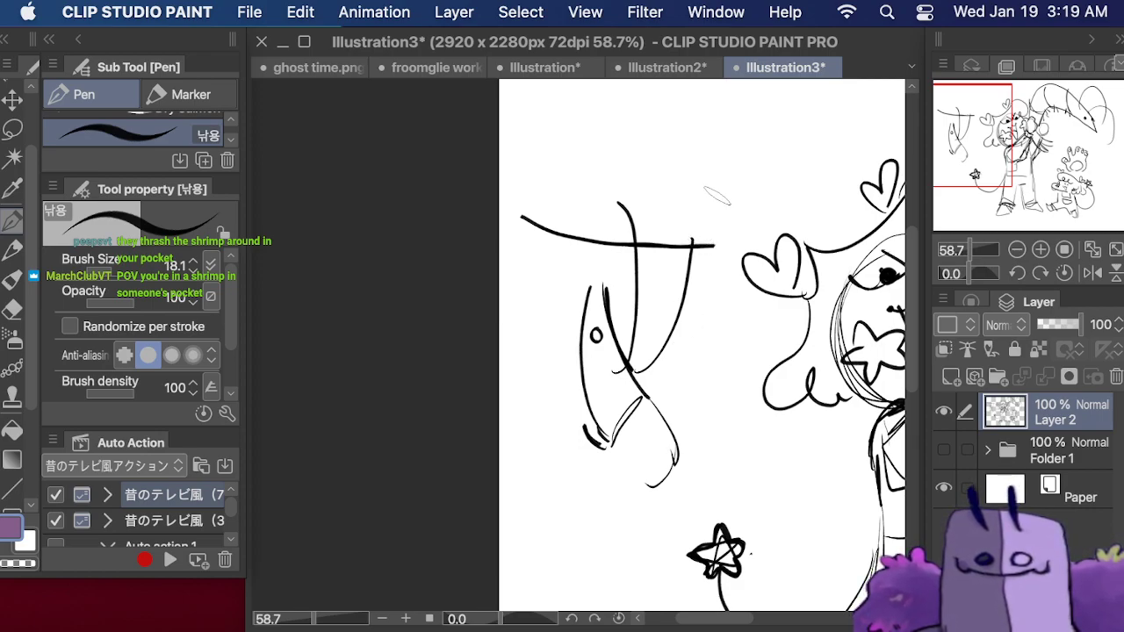
- Lasso the new figure below its long curve, rotate it slightly counterclockwise and move it up the page
click(12, 129)
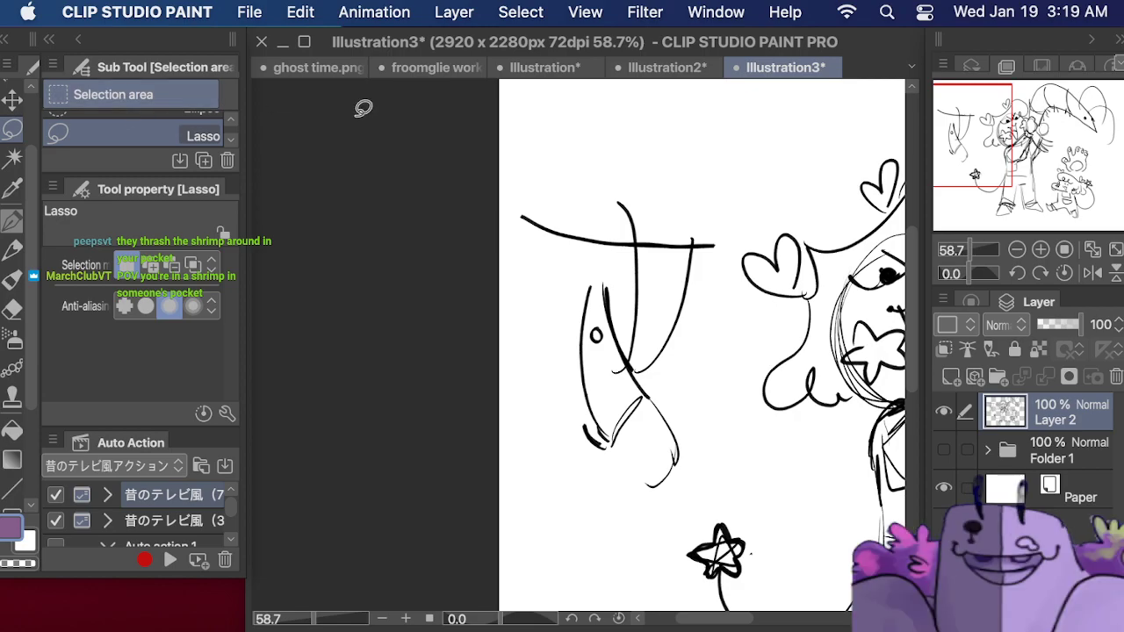
mouse_move(555, 309)
mouse_down()
mouse_move(616, 252)
mouse_move(610, 205)
mouse_move(638, 187)
mouse_move(700, 230)
mouse_move(699, 463)
mouse_move(640, 501)
mouse_move(562, 400)
mouse_up()
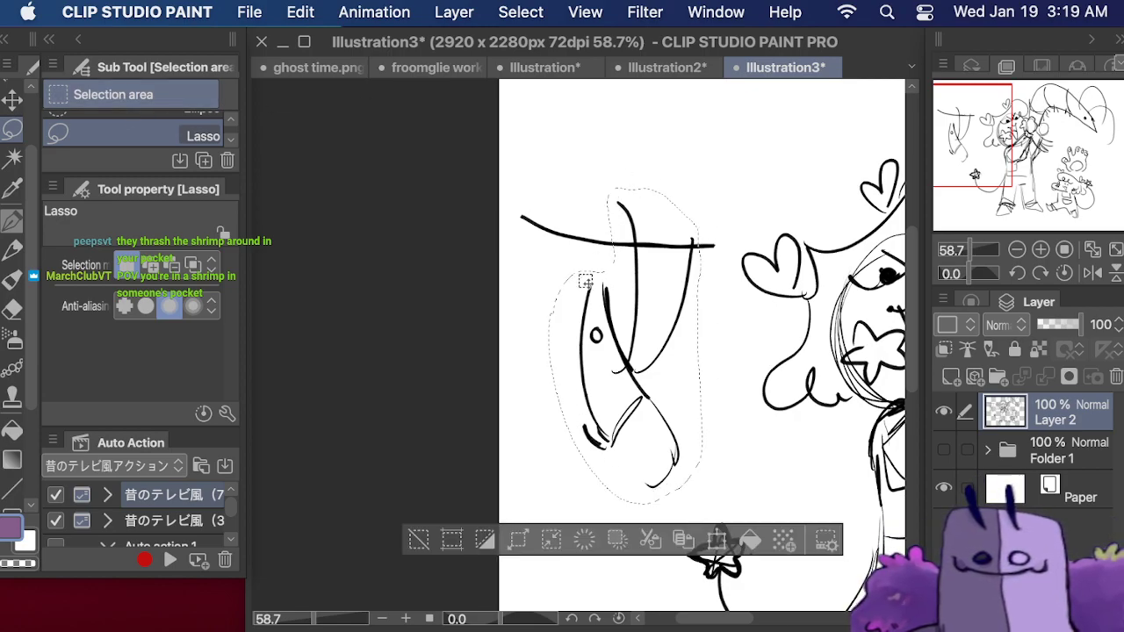
click(717, 539)
drag(717, 184, 697, 175)
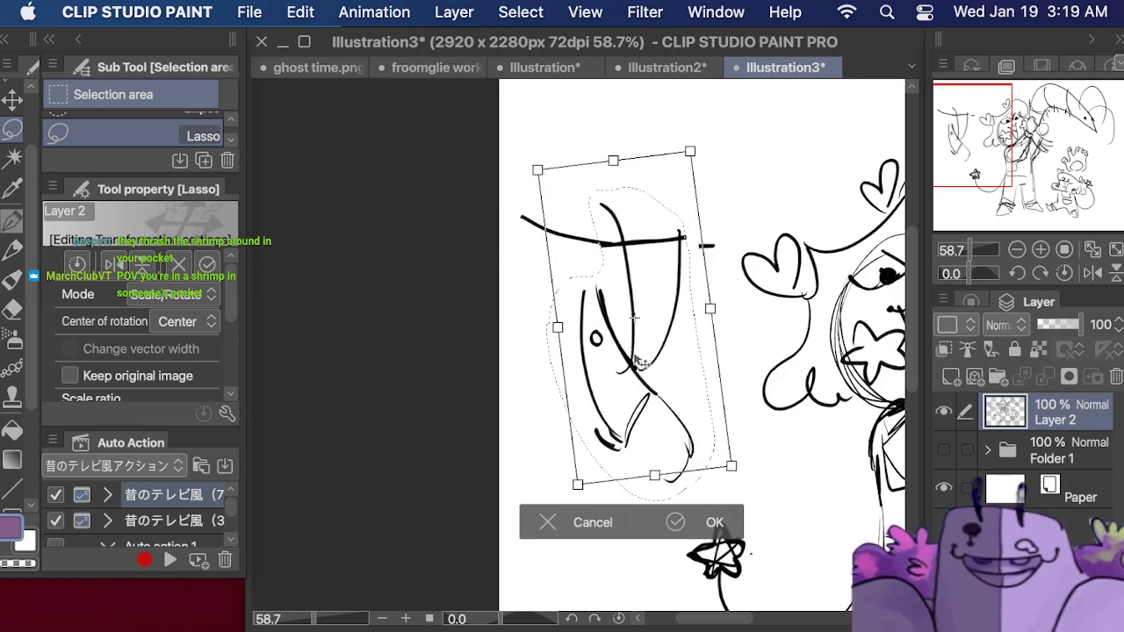
drag(638, 385, 657, 284)
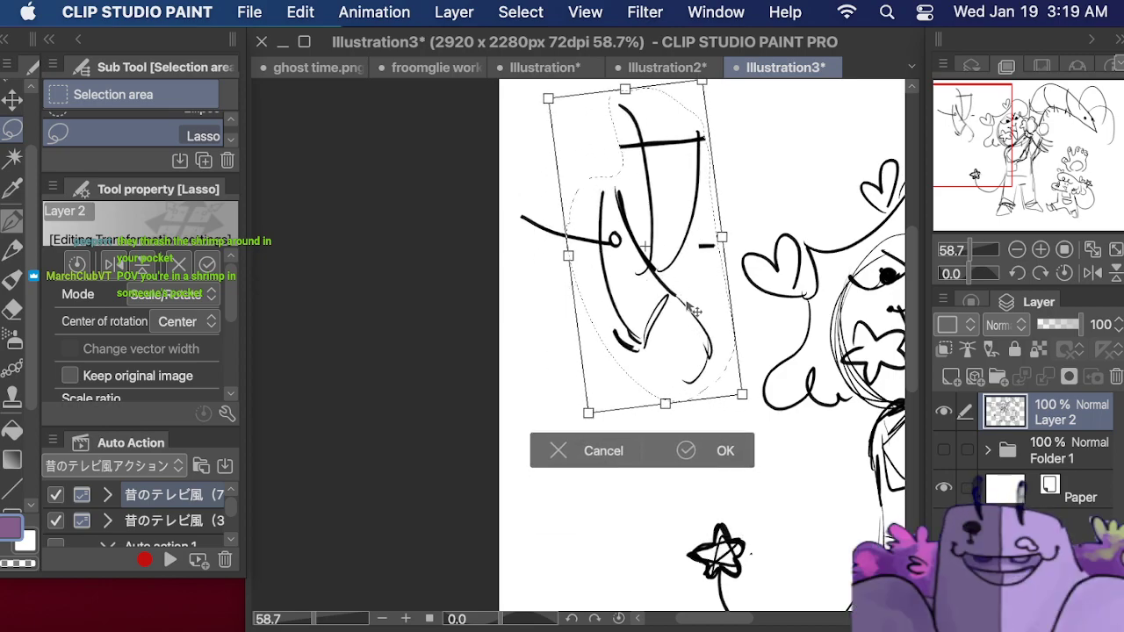
click(726, 456)
click(802, 201)
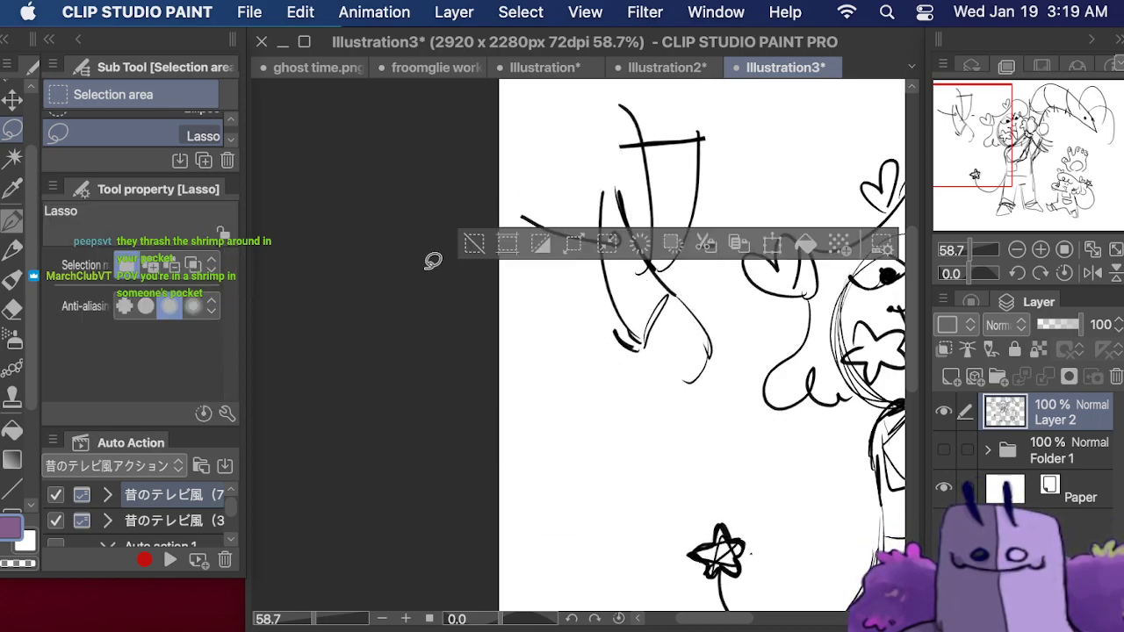
- Deselect the moved figure and erase the horizontal stroke crossing its upper lines with the Hard eraser
click(434, 197)
click(15, 312)
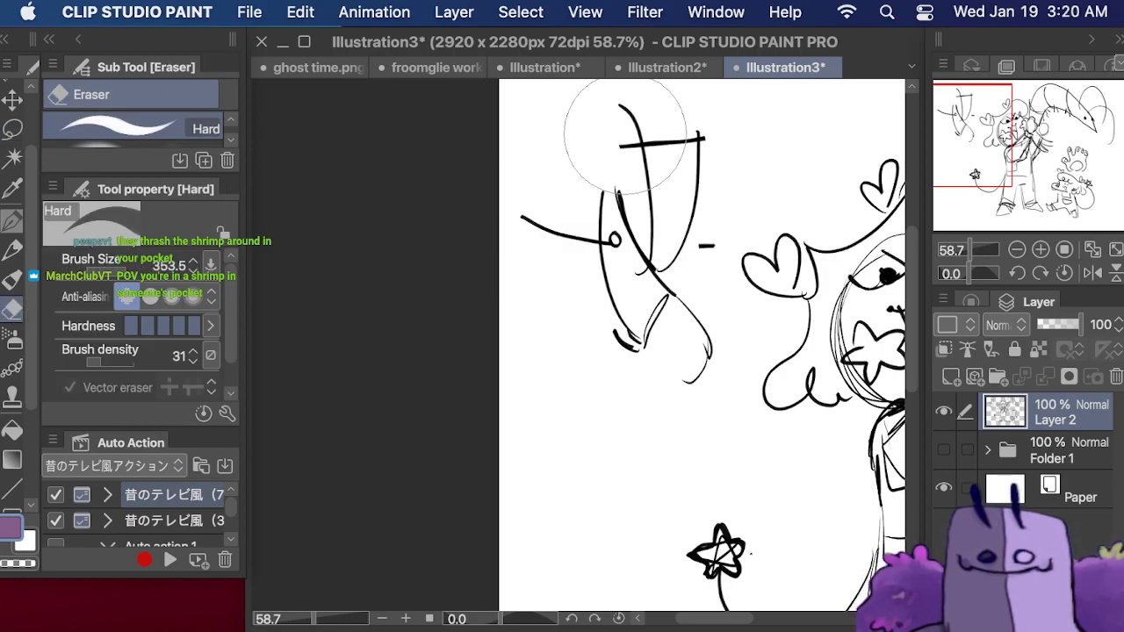
mouse_move(659, 130)
mouse_down()
mouse_move(697, 131)
mouse_move(665, 137)
mouse_move(669, 126)
mouse_up()
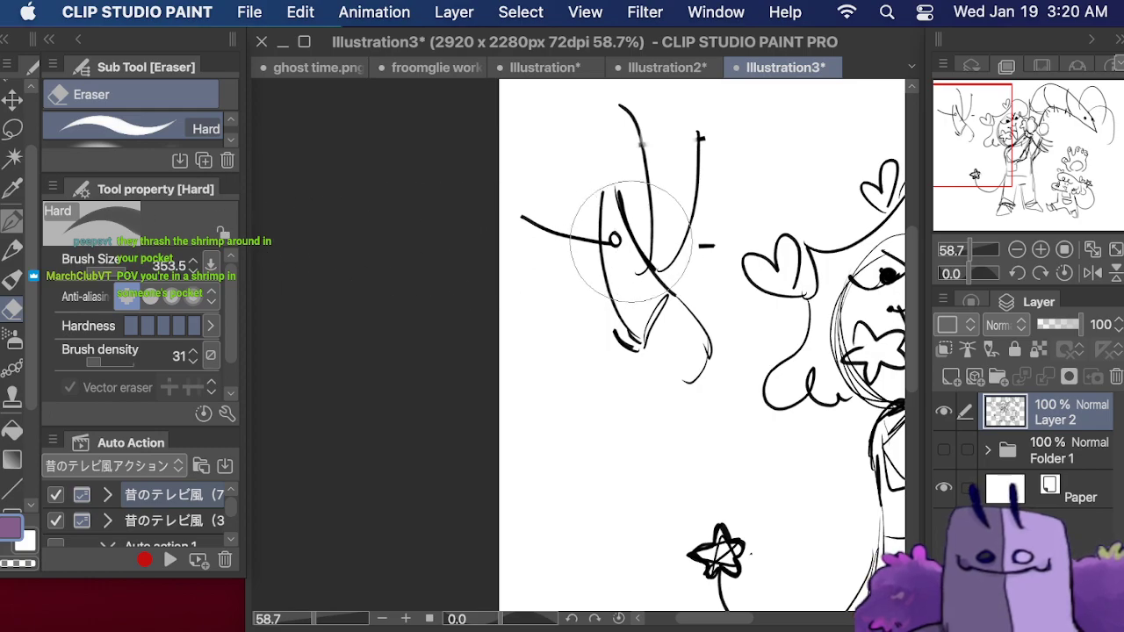
- With the pen, fill in the figure's eye, extend its side stroke, close the pointed head tip and add curved lines beneath the body
click(12, 221)
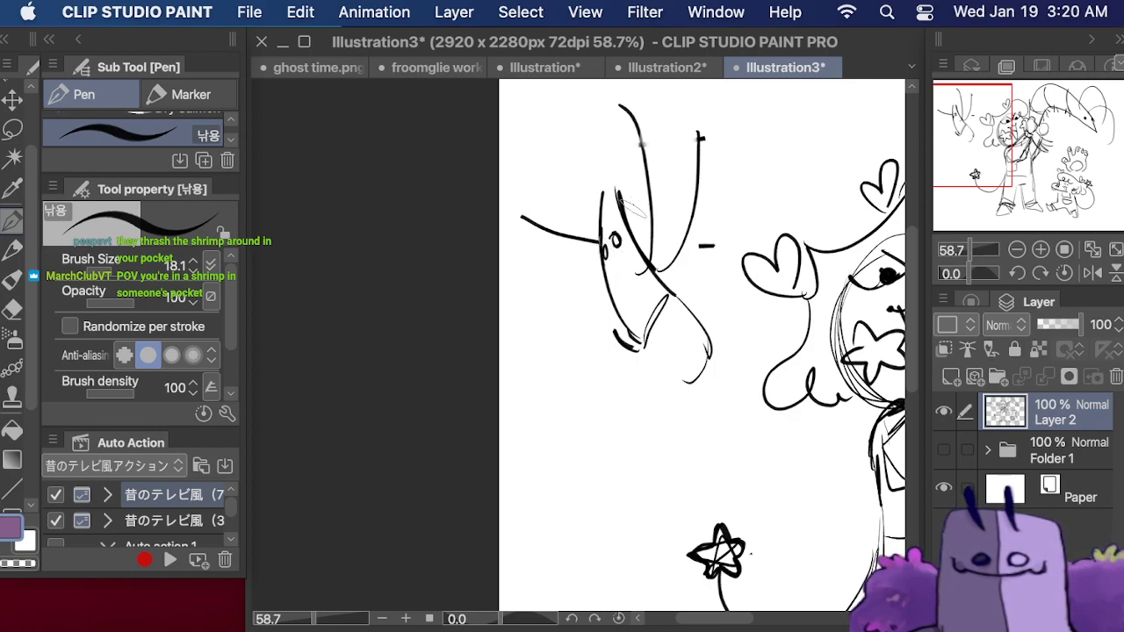
mouse_move(716, 245)
mouse_down()
mouse_move(634, 251)
mouse_move(718, 248)
mouse_up()
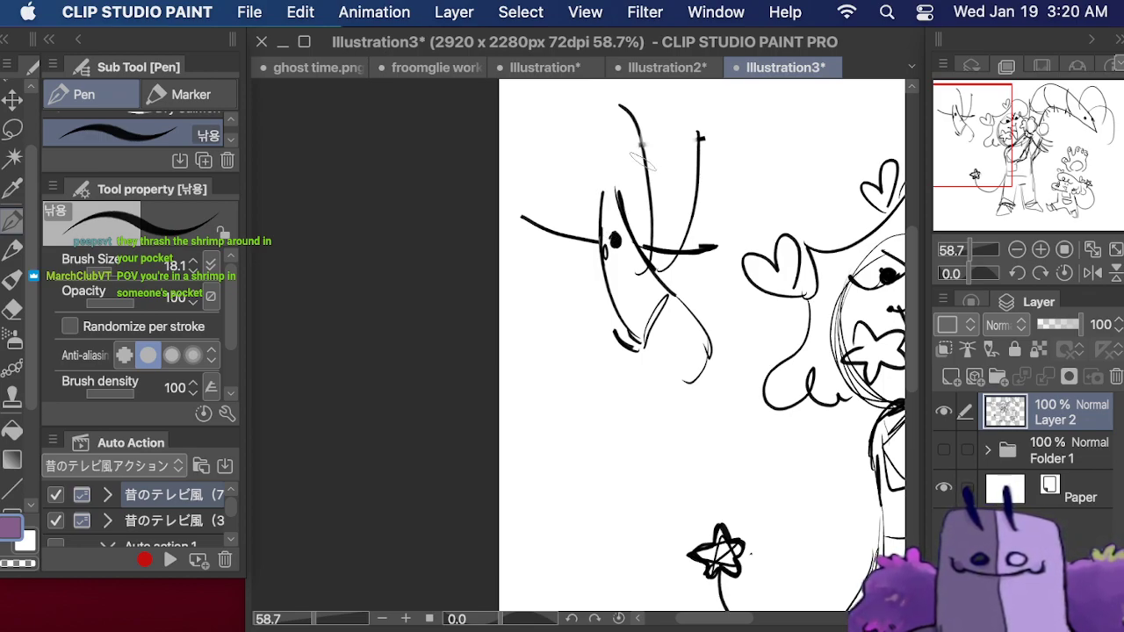
mouse_move(637, 360)
mouse_down()
mouse_move(692, 381)
mouse_move(666, 406)
mouse_up()
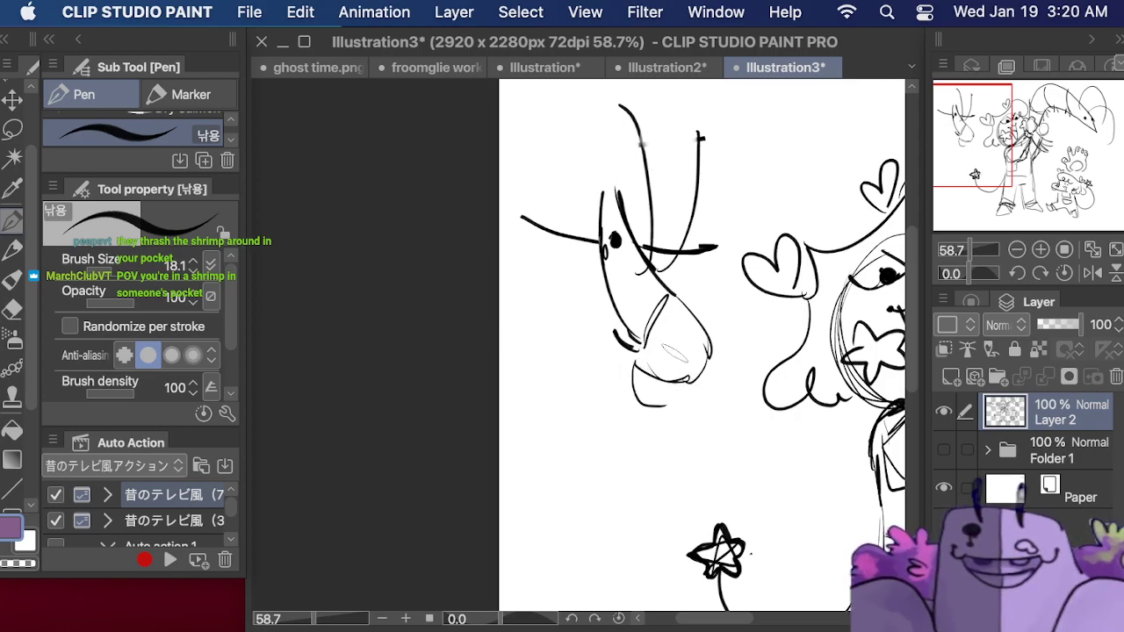
drag(612, 172, 641, 249)
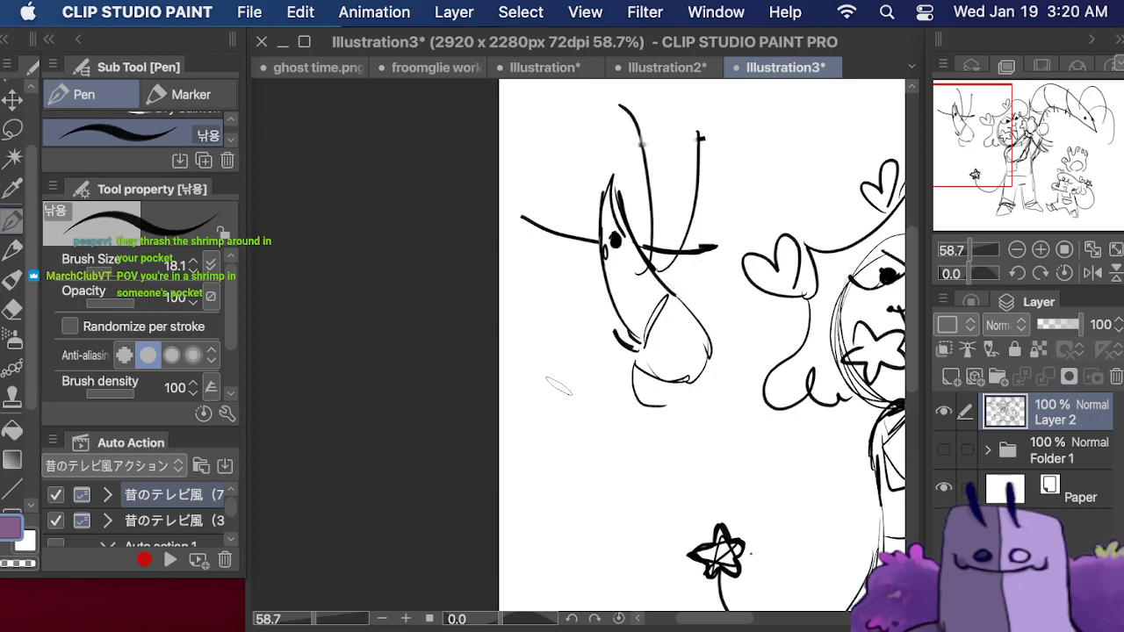
- Draw two small arrows, one pointing at the large shrimp's snout and one at the spiky strokes beside the character's raised arm
drag(1002, 153, 1005, 153)
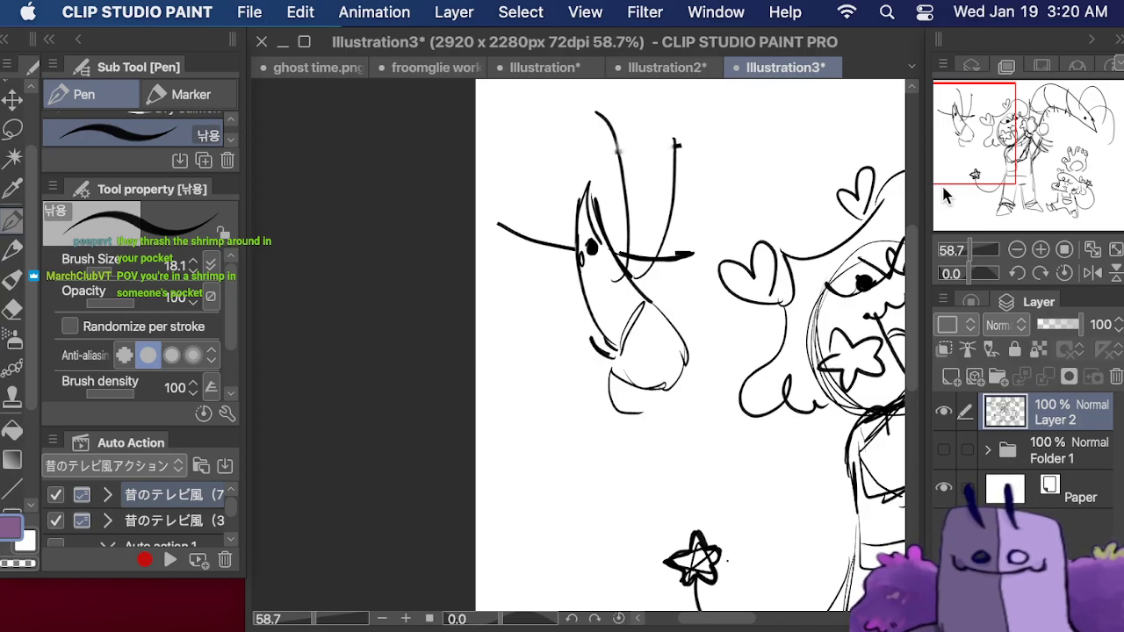
mouse_move(955, 134)
mouse_down()
mouse_move(977, 167)
mouse_move(1027, 151)
mouse_move(1049, 117)
mouse_move(1066, 130)
mouse_up()
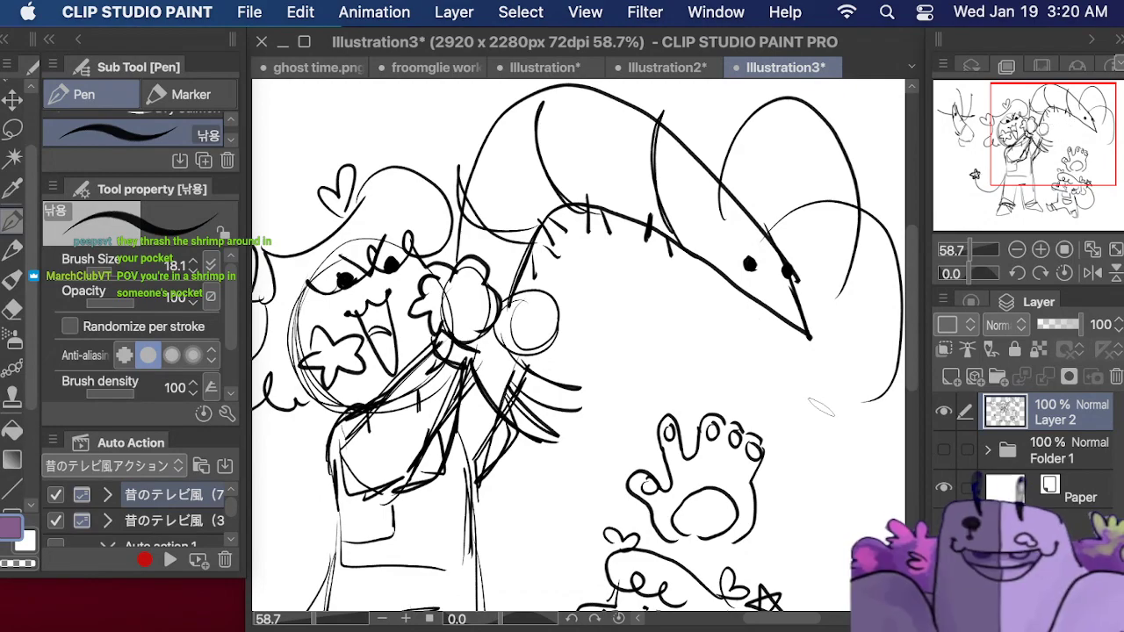
mouse_move(820, 406)
mouse_down()
mouse_move(788, 369)
mouse_move(815, 375)
mouse_up()
mouse_move(580, 508)
mouse_down()
mouse_move(557, 480)
mouse_move(582, 469)
mouse_up()
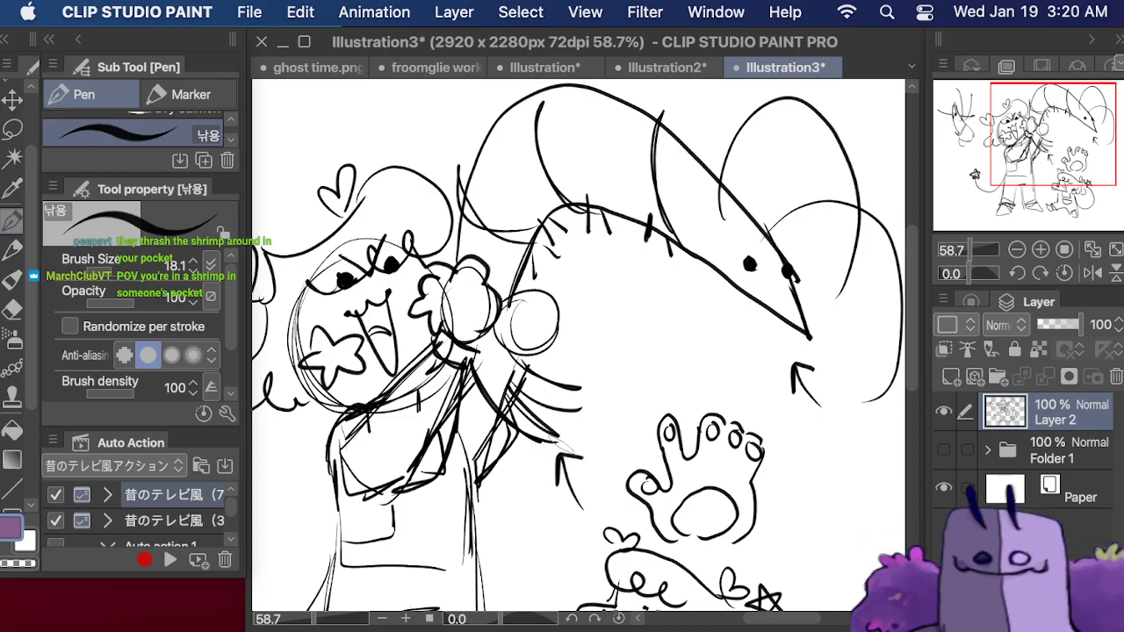
- Sketch a small chibi head beside the paw with dot eyes, a flat wide mouth, star cheeks, heart-tipped antennae, curly bangs and side tufts
scroll(580, 351, down, 10)
scroll(579, 351, right, 5)
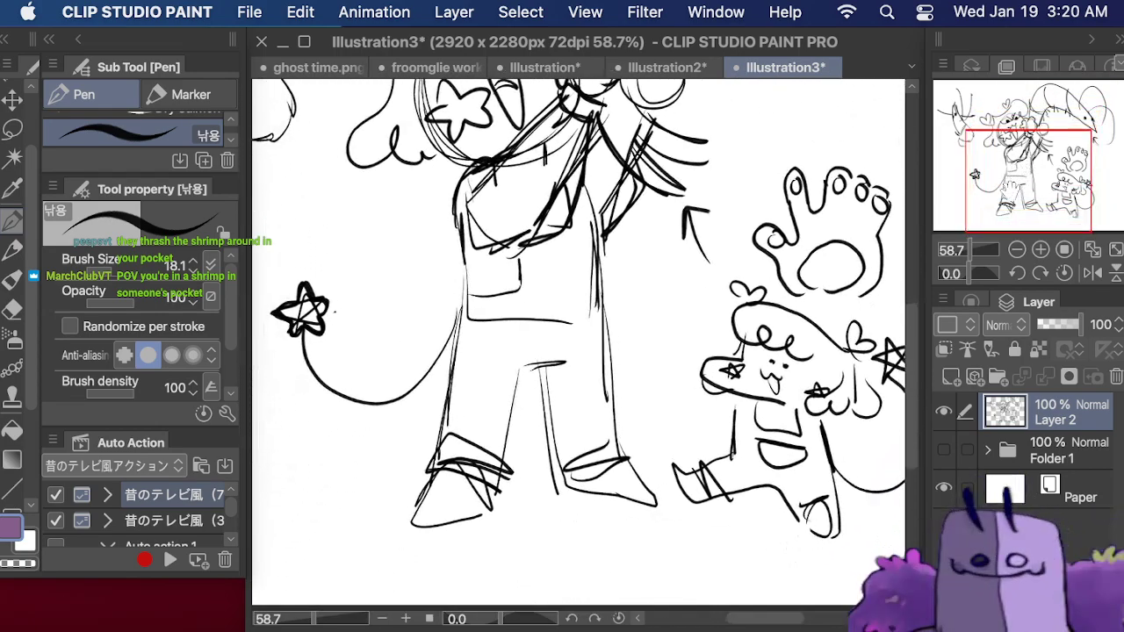
scroll(580, 351, left, 10)
scroll(579, 351, right, 10)
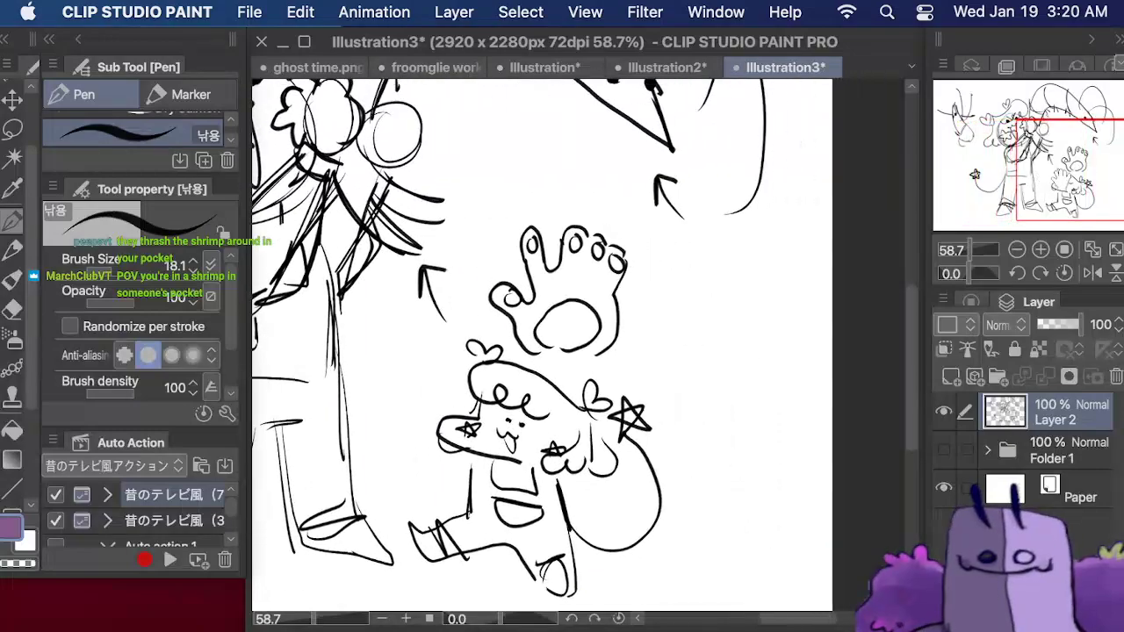
scroll(580, 351, up, 2)
scroll(579, 351, down, 1)
scroll(548, 342, left, 4)
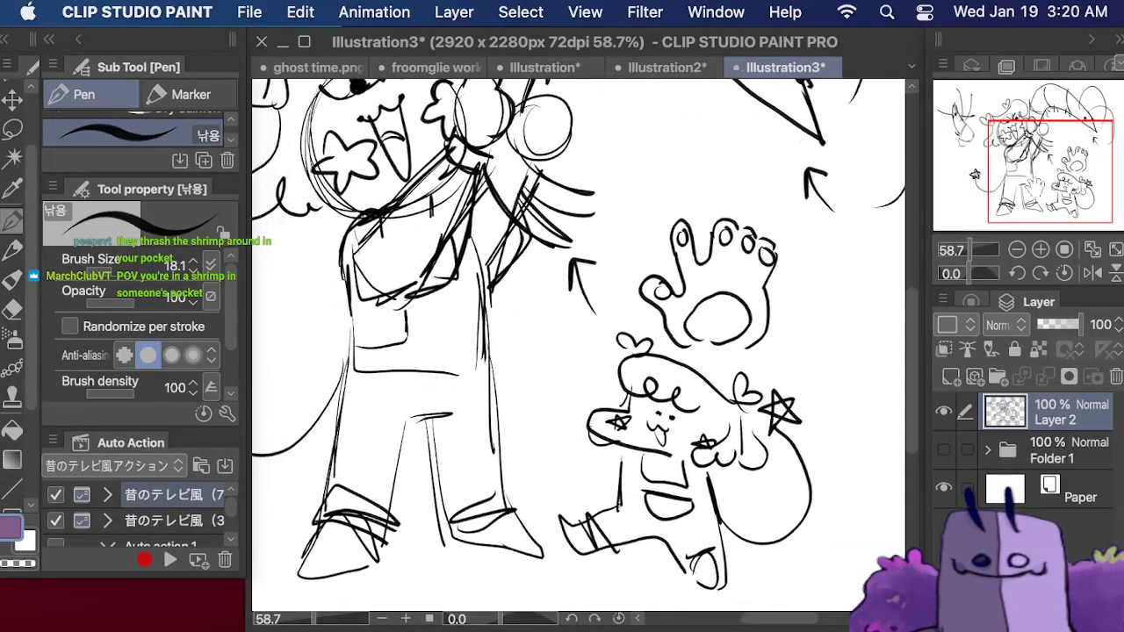
scroll(549, 343, up, 4)
scroll(580, 351, right, 5)
scroll(580, 351, down, 2)
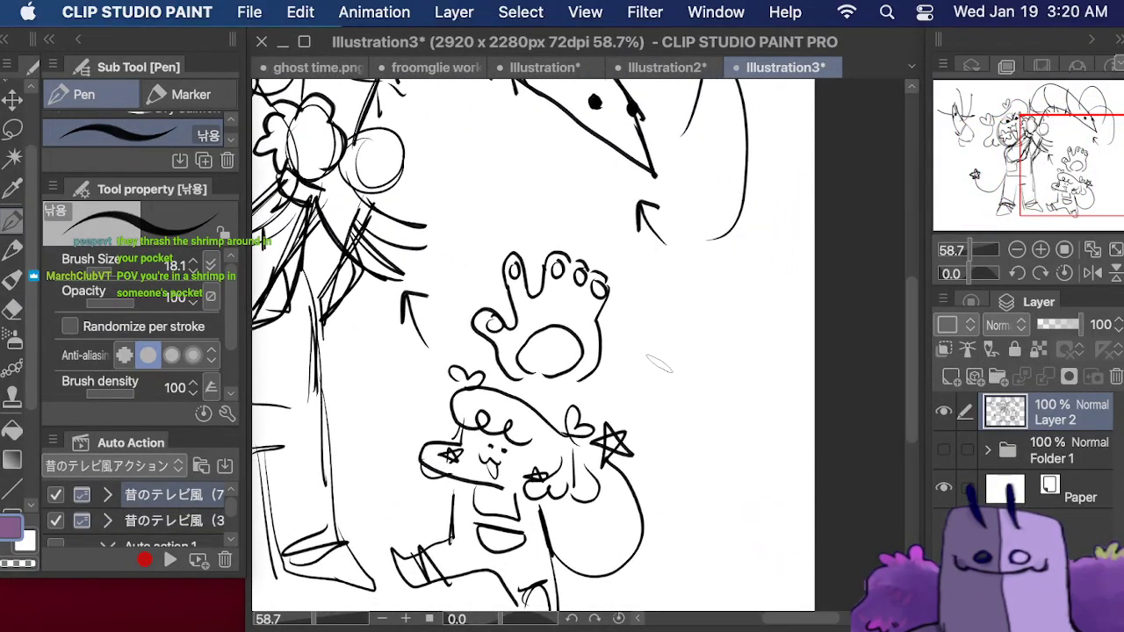
mouse_move(670, 312)
mouse_down()
mouse_move(670, 334)
mouse_move(689, 345)
mouse_move(732, 346)
mouse_up()
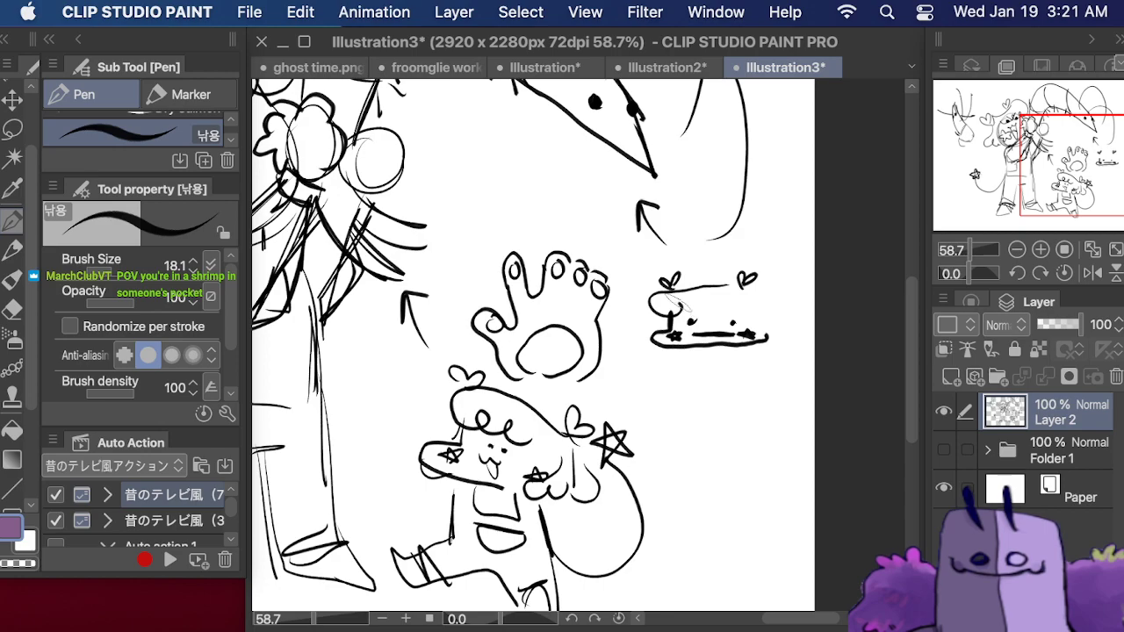
drag(678, 300, 719, 320)
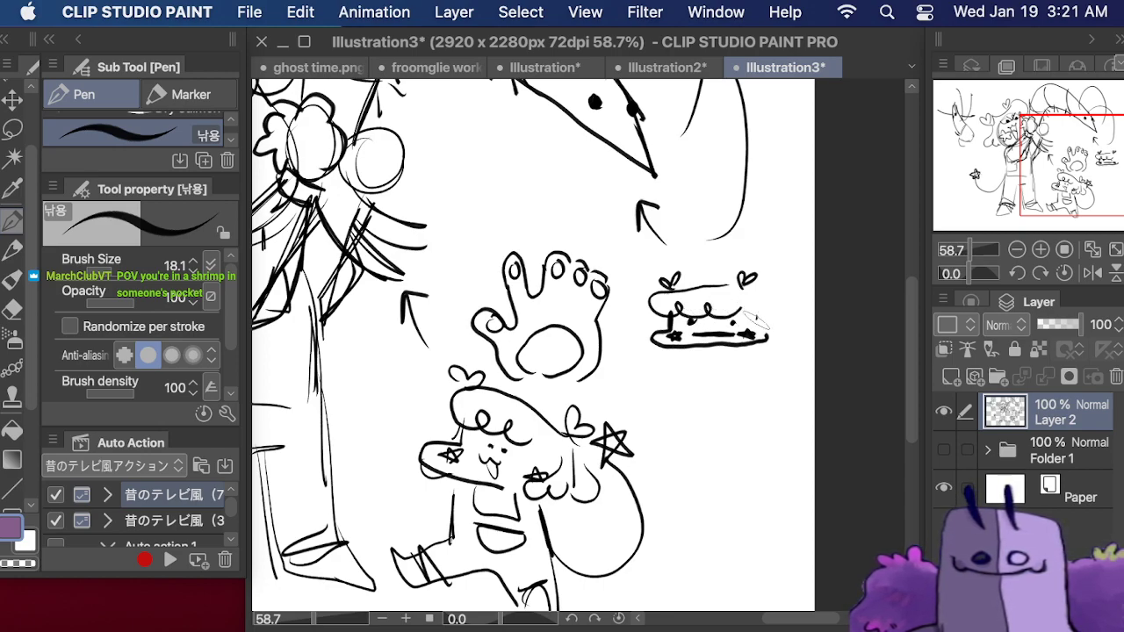
mouse_move(755, 316)
mouse_down()
mouse_move(764, 330)
mouse_move(770, 304)
mouse_up()
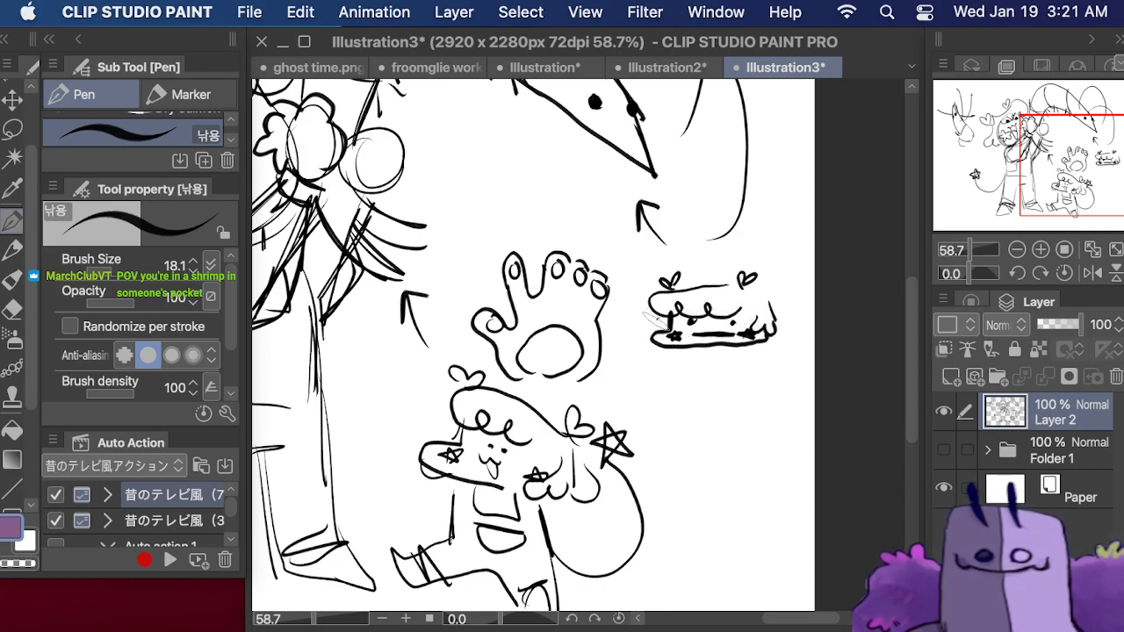
drag(658, 319, 655, 329)
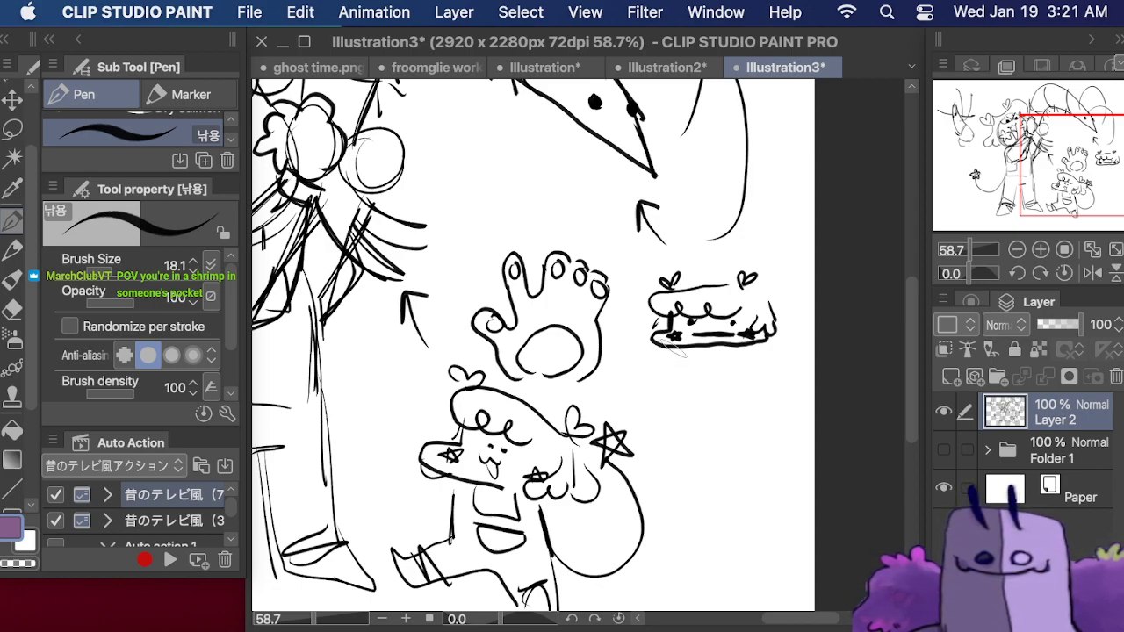
- Give the small chibi a squat body with short legs, a tufted hand, a curling star-tipped tail, shoe soles and clothing details
drag(672, 349, 673, 373)
drag(754, 346, 757, 376)
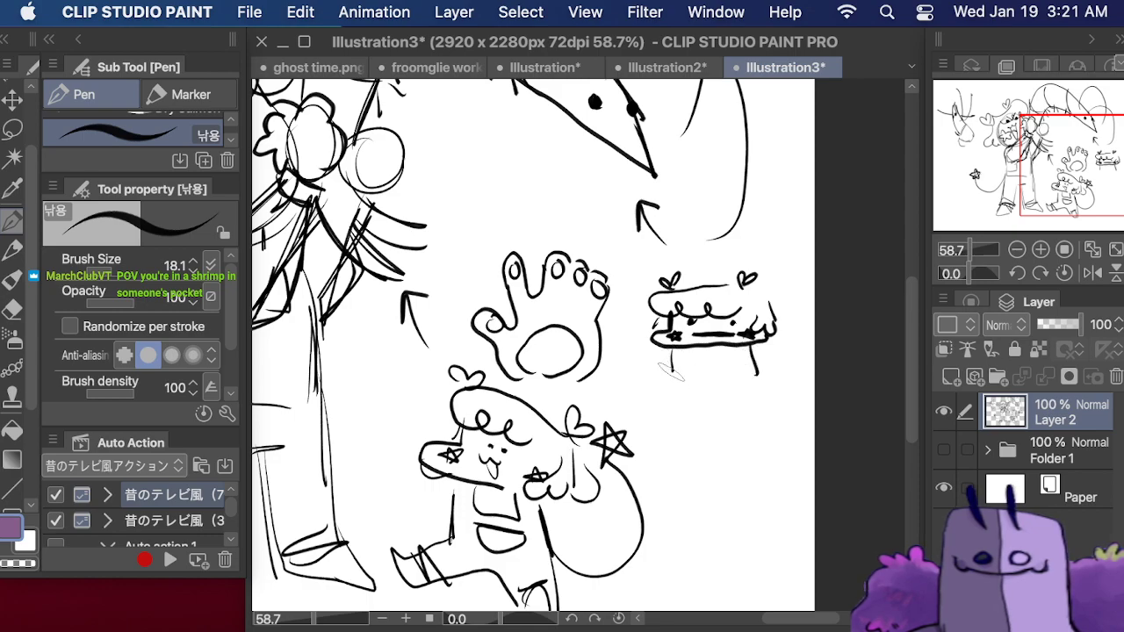
mouse_move(671, 369)
mouse_down()
mouse_move(660, 386)
mouse_move(713, 370)
mouse_move(736, 391)
mouse_move(757, 376)
mouse_up()
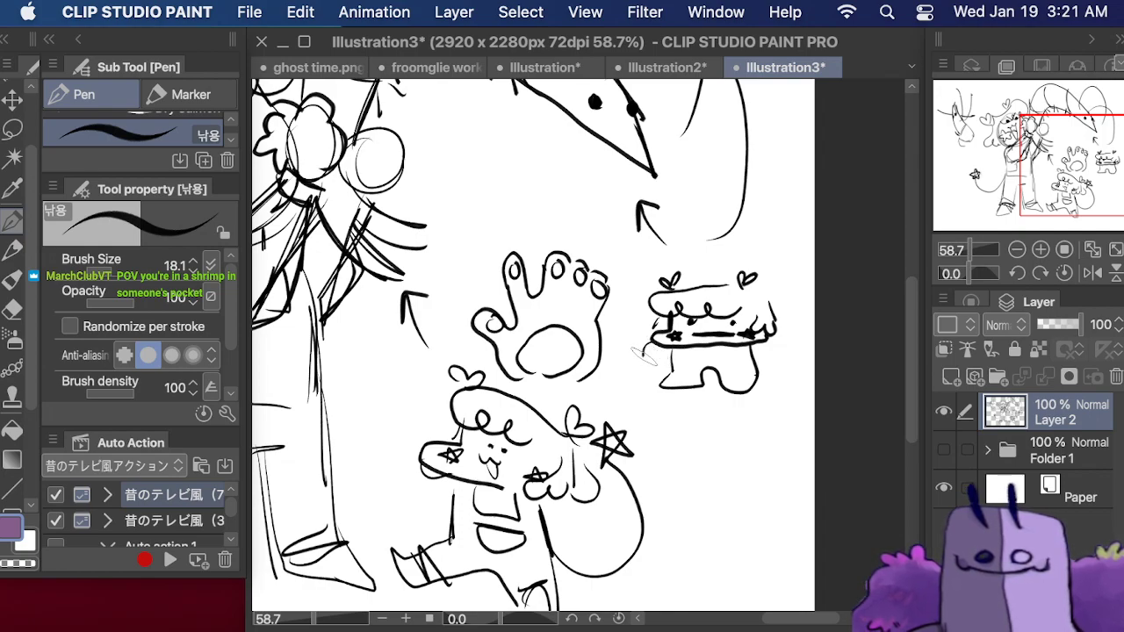
drag(646, 367, 666, 367)
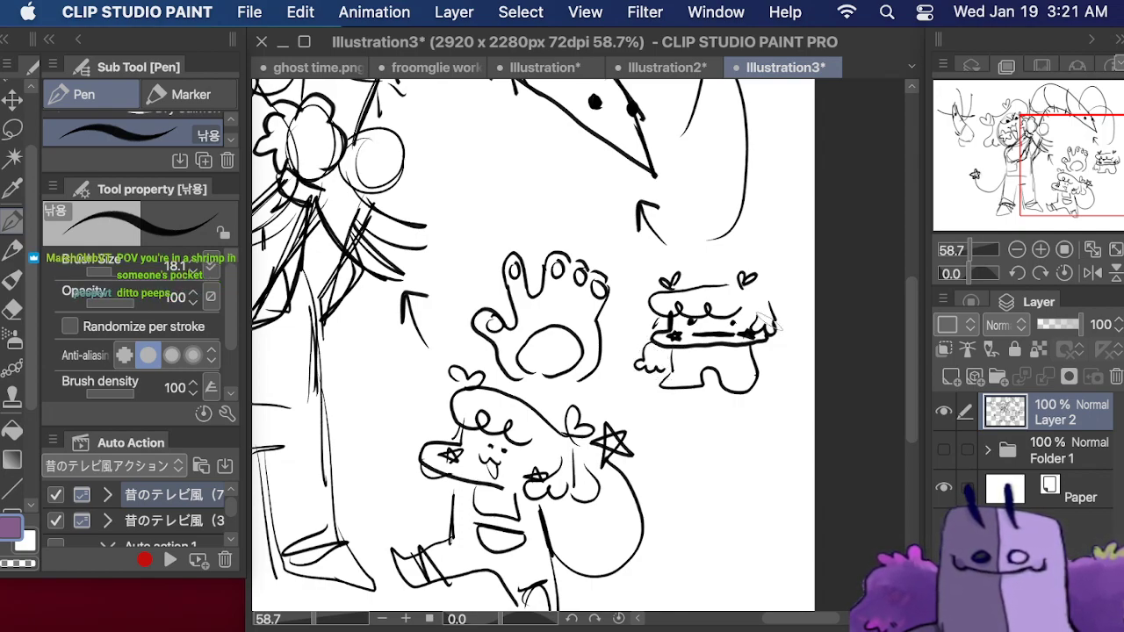
mouse_move(769, 339)
mouse_down()
mouse_move(788, 368)
mouse_move(748, 383)
mouse_move(801, 378)
mouse_move(772, 307)
mouse_move(786, 290)
mouse_move(764, 283)
mouse_move(766, 294)
mouse_up()
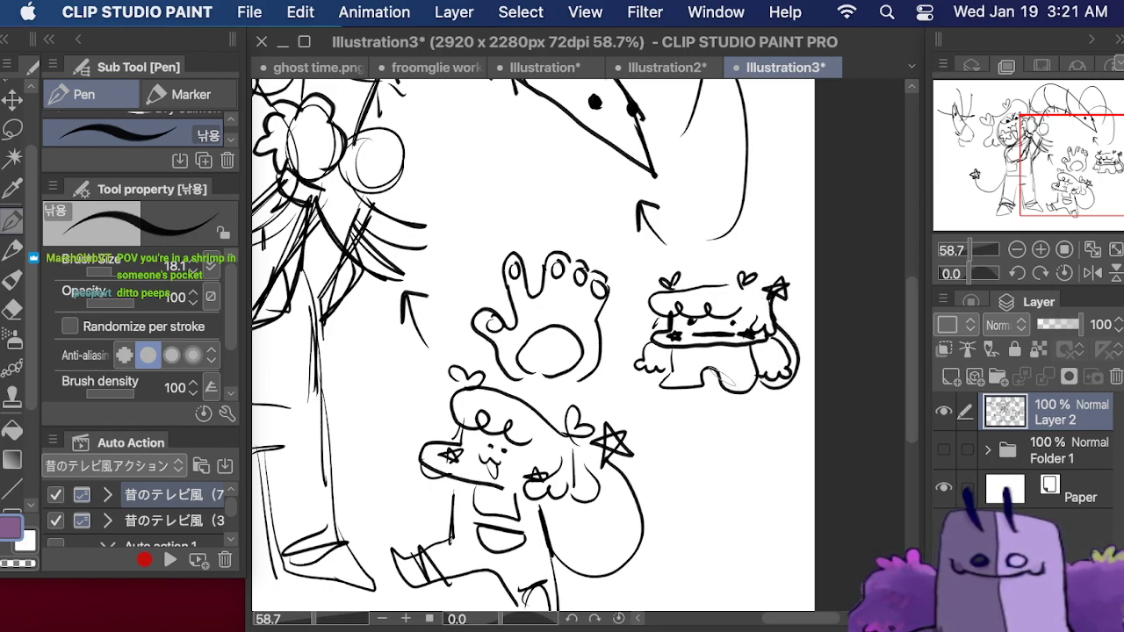
mouse_move(720, 376)
mouse_down()
mouse_move(751, 387)
mouse_move(716, 364)
mouse_move(667, 382)
mouse_move(692, 367)
mouse_up()
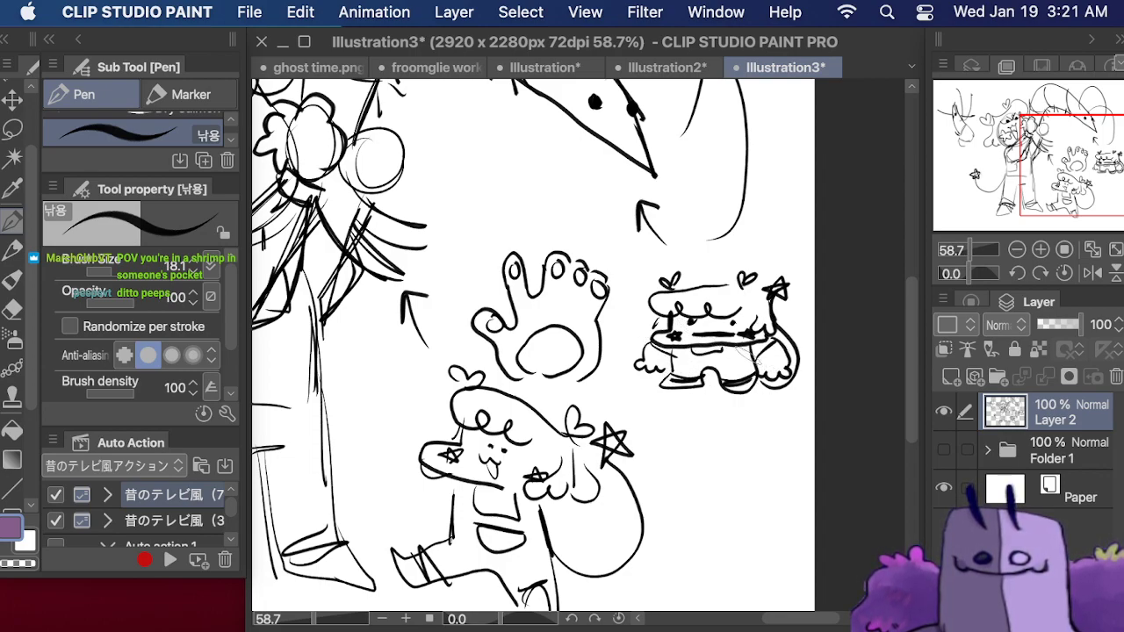
- Below the small chibi, sketch a smiling face with two dot eyes, a wide curved mouth, a rounded jaw and a star on each cheek
drag(1044, 160, 1055, 177)
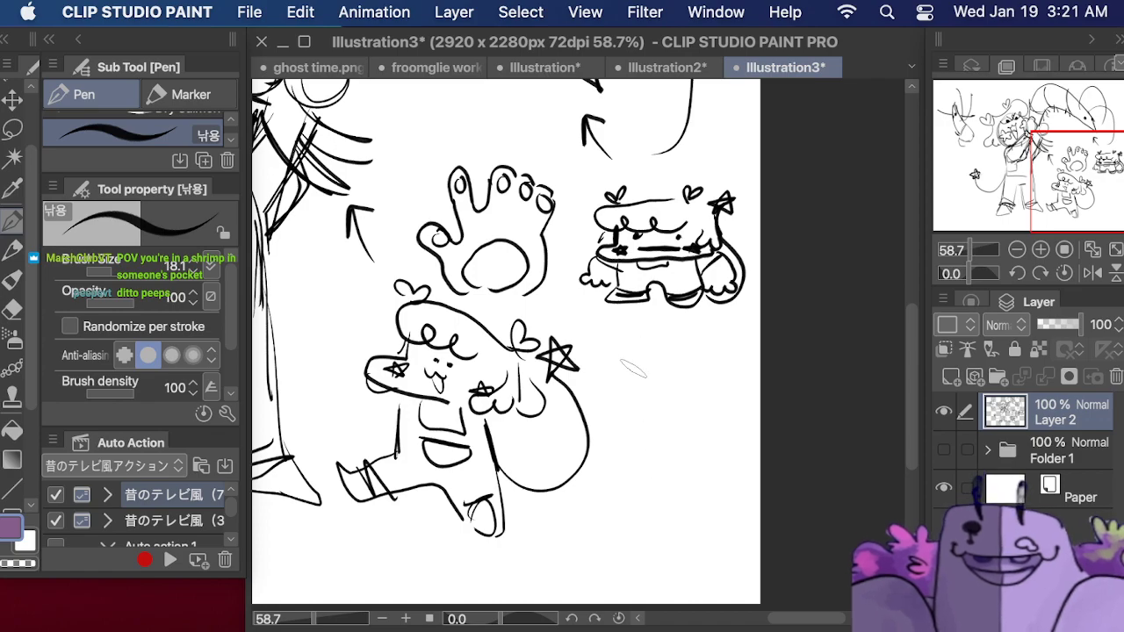
click(629, 365)
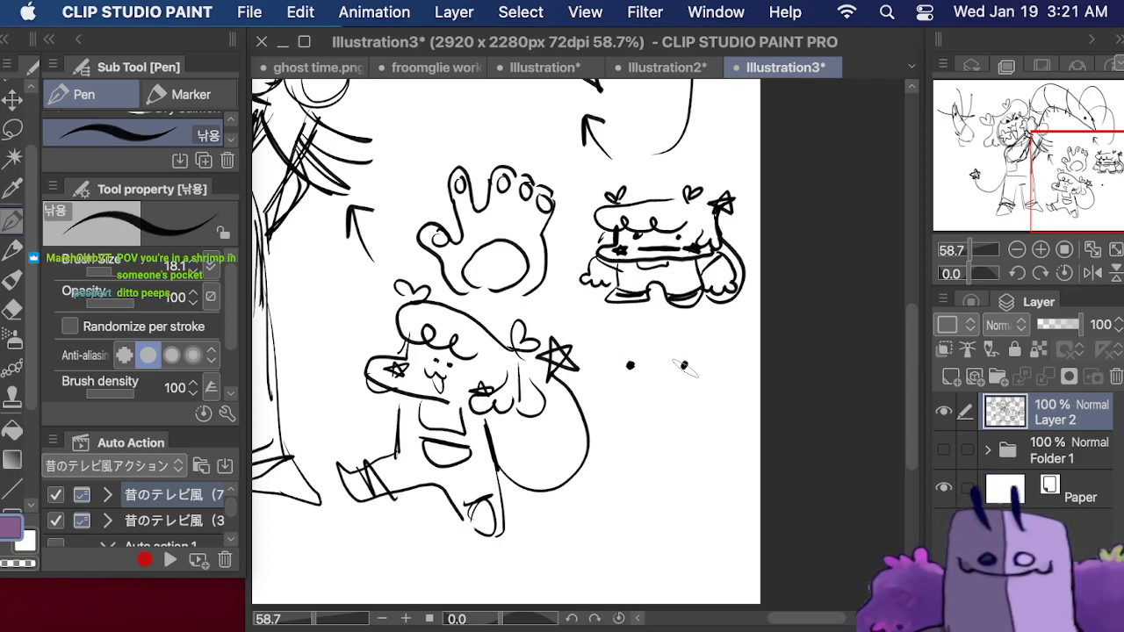
click(684, 366)
drag(626, 378, 690, 377)
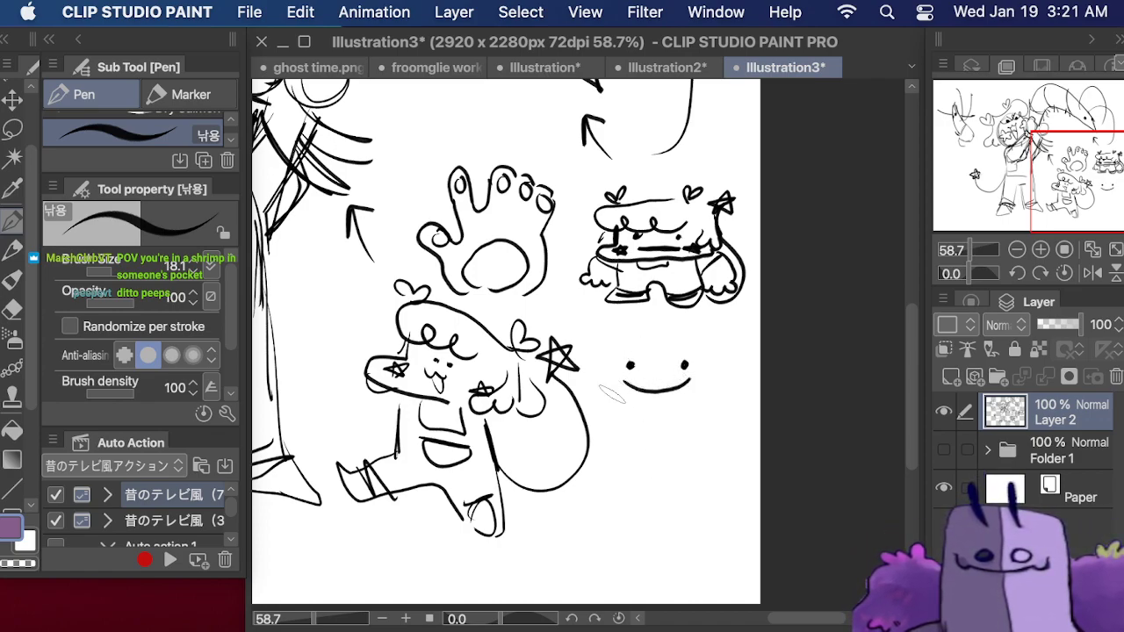
mouse_move(606, 359)
mouse_down()
mouse_move(603, 387)
mouse_move(620, 409)
mouse_move(674, 412)
mouse_move(695, 396)
mouse_up()
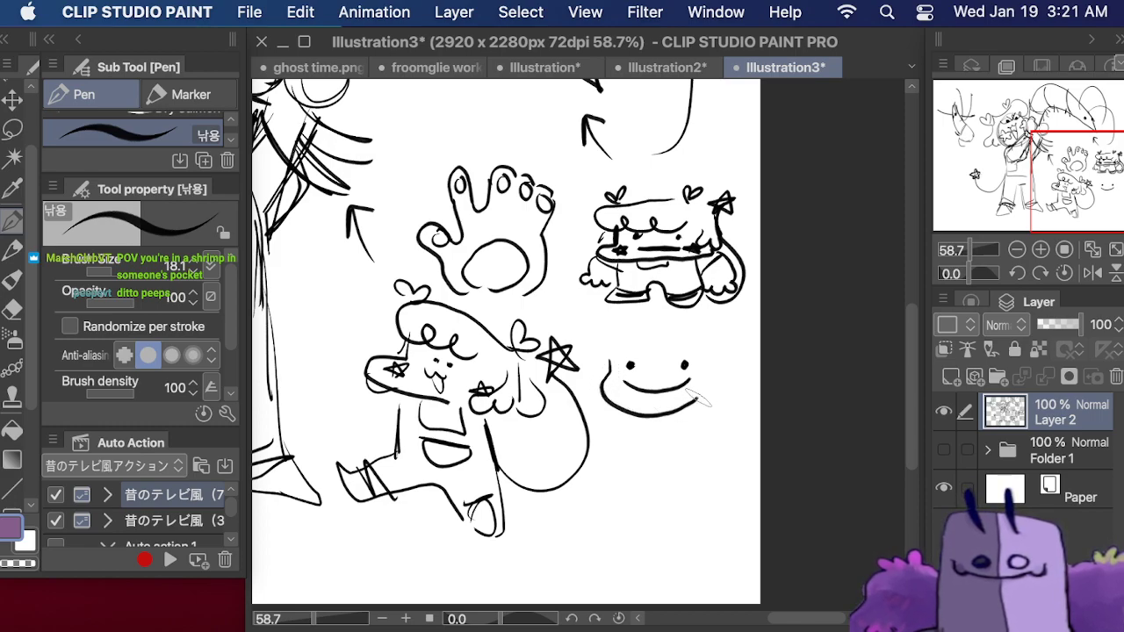
mouse_move(606, 375)
mouse_down()
mouse_move(615, 400)
mouse_move(603, 383)
mouse_up()
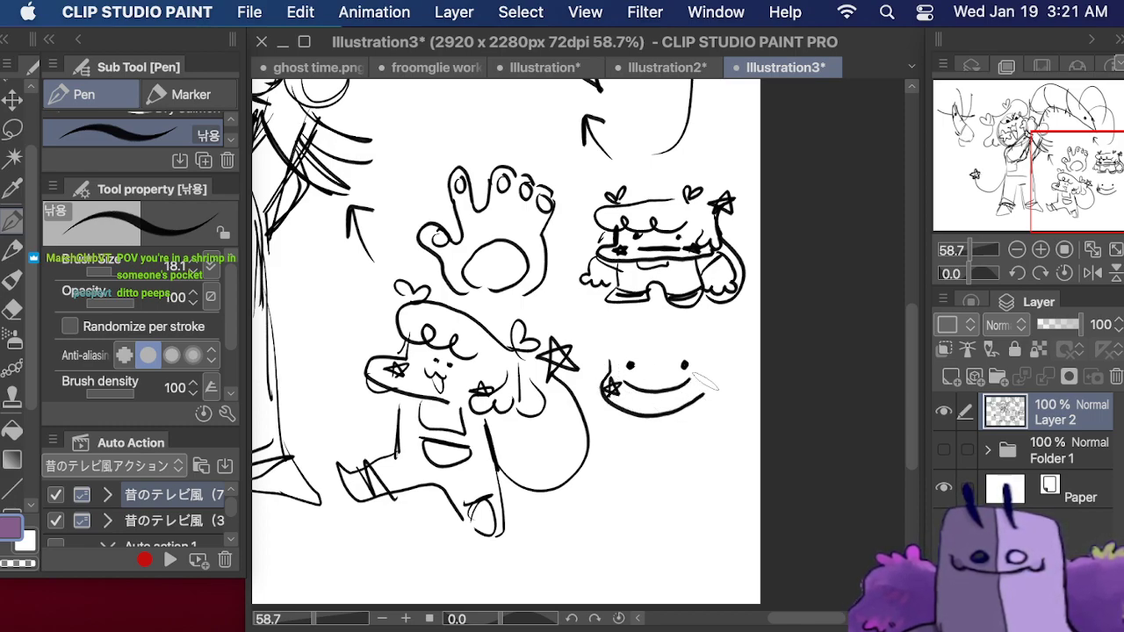
mouse_move(703, 380)
mouse_down()
mouse_move(715, 387)
mouse_move(695, 377)
mouse_up()
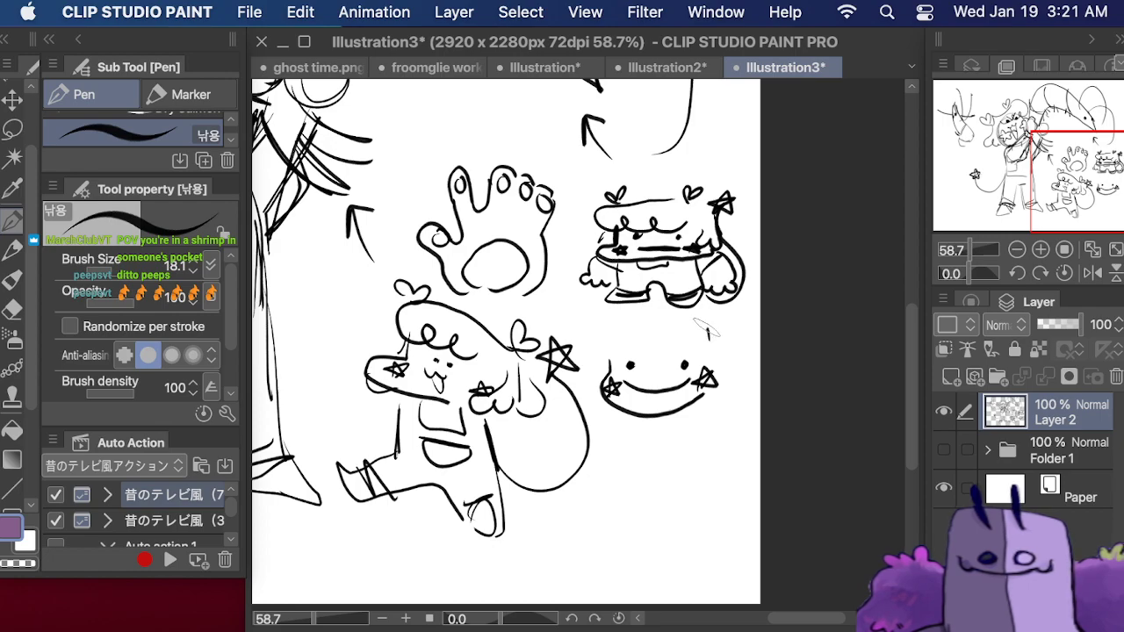
- Add curly bangs, two hearts on top and scalloped hair tufts on both sides of the smiling face
mouse_move(708, 332)
mouse_down()
mouse_move(605, 313)
mouse_move(592, 351)
mouse_move(636, 361)
mouse_move(618, 340)
mouse_move(658, 360)
mouse_move(653, 338)
mouse_move(684, 356)
mouse_move(709, 336)
mouse_up()
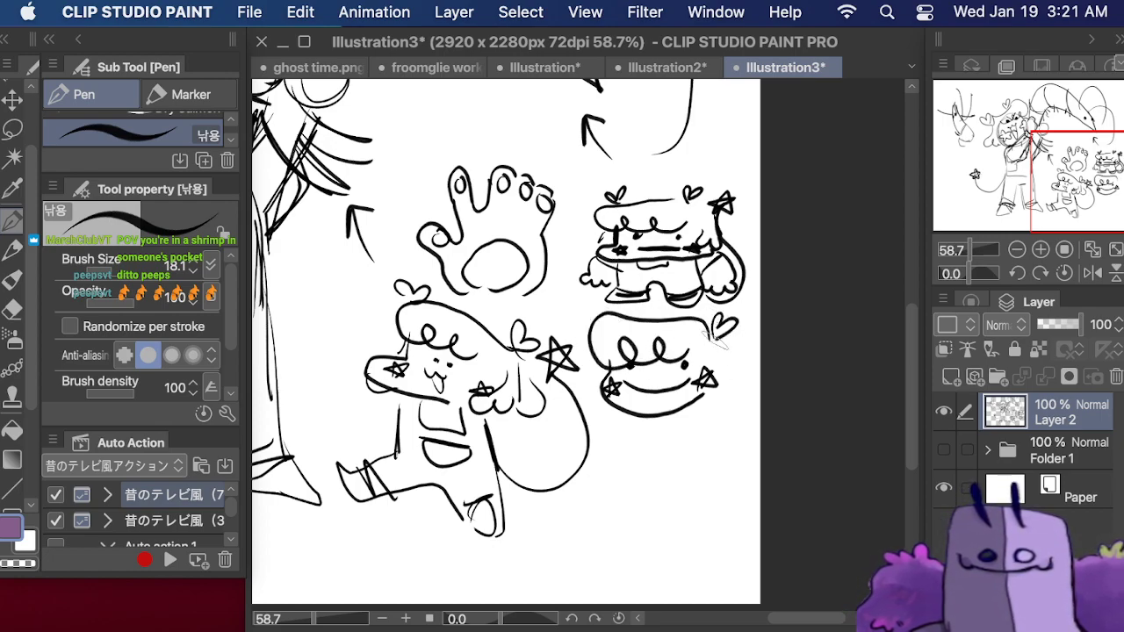
mouse_move(596, 316)
mouse_down()
mouse_move(592, 300)
mouse_move(597, 314)
mouse_up()
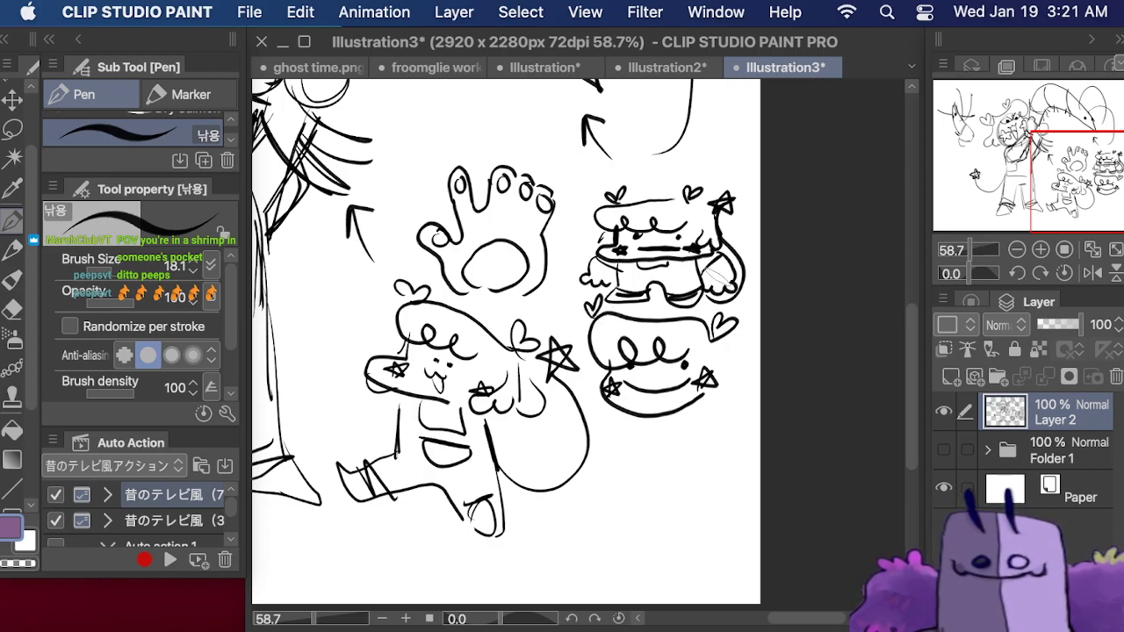
mouse_move(713, 355)
mouse_down()
mouse_move(720, 372)
mouse_move(703, 397)
mouse_move(747, 388)
mouse_move(721, 344)
mouse_up()
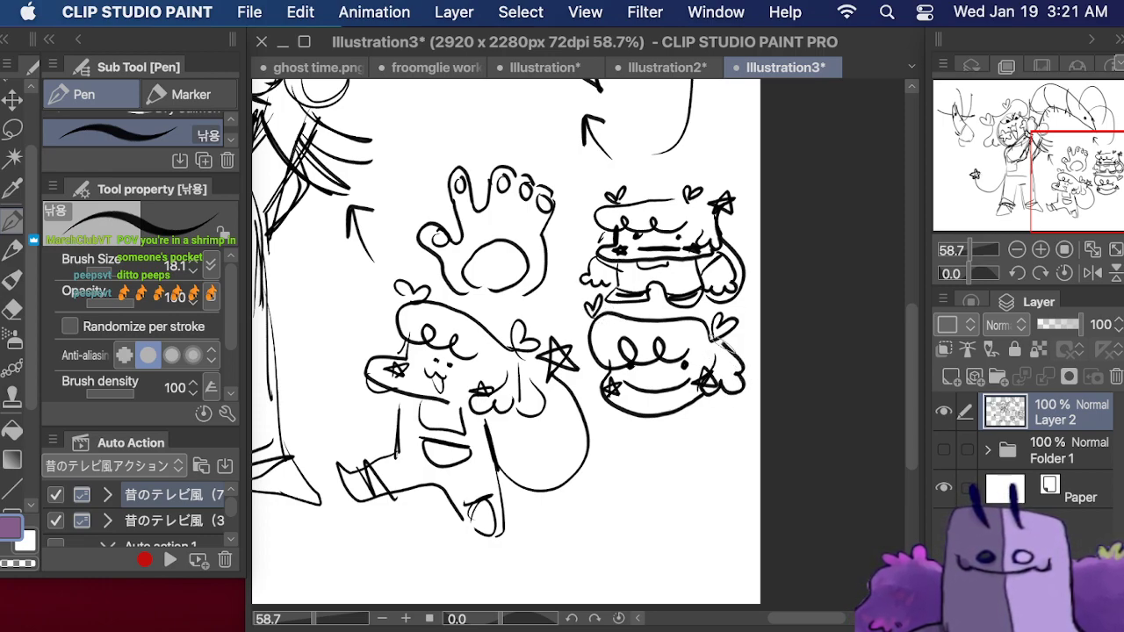
mouse_move(604, 377)
mouse_down()
mouse_move(577, 382)
mouse_move(602, 391)
mouse_up()
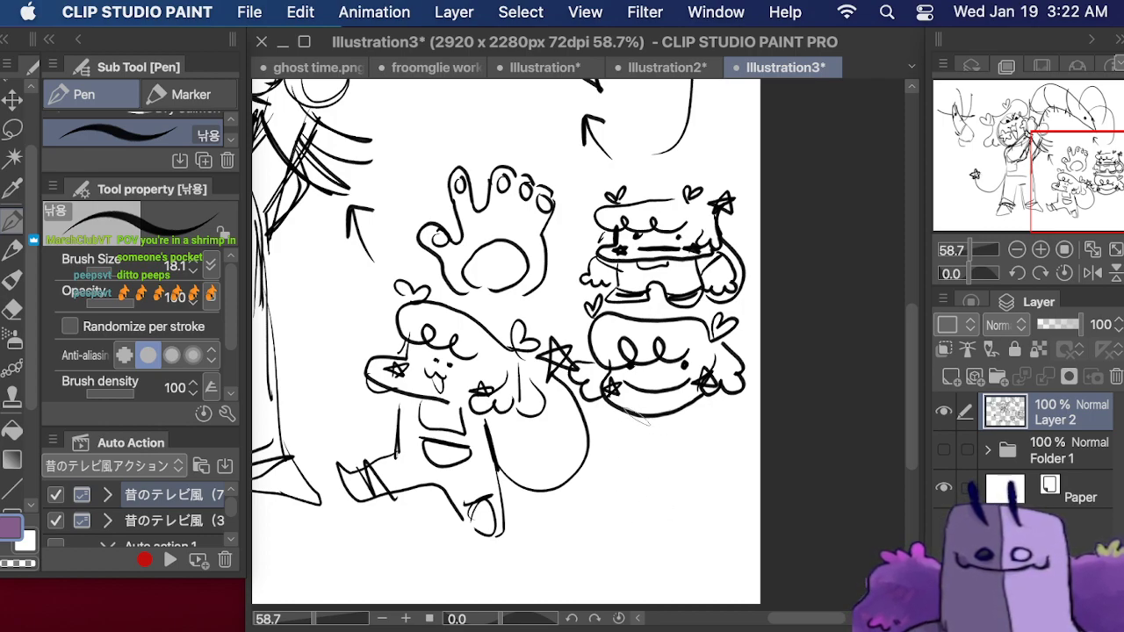
- Draw a pointed collar under the smiling head and outline the body with two legs and feet
mouse_move(638, 416)
mouse_down()
mouse_move(669, 417)
mouse_move(645, 429)
mouse_move(685, 414)
mouse_up()
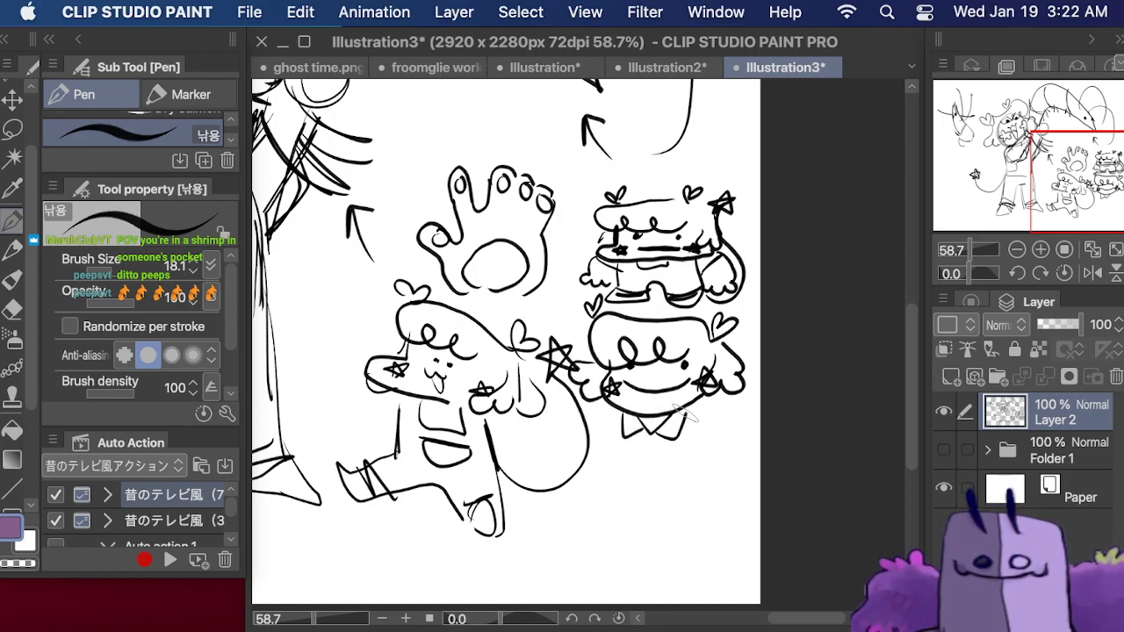
mouse_move(611, 411)
mouse_down()
mouse_move(612, 502)
mouse_move(589, 513)
mouse_move(644, 507)
mouse_move(656, 476)
mouse_move(676, 505)
mouse_up()
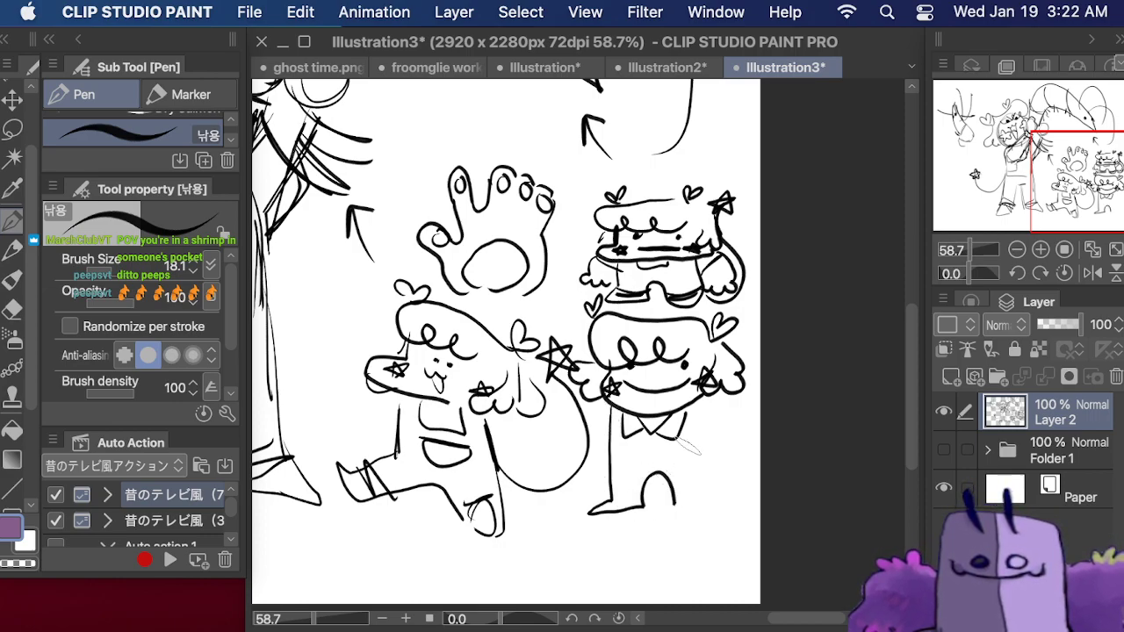
drag(701, 409, 726, 525)
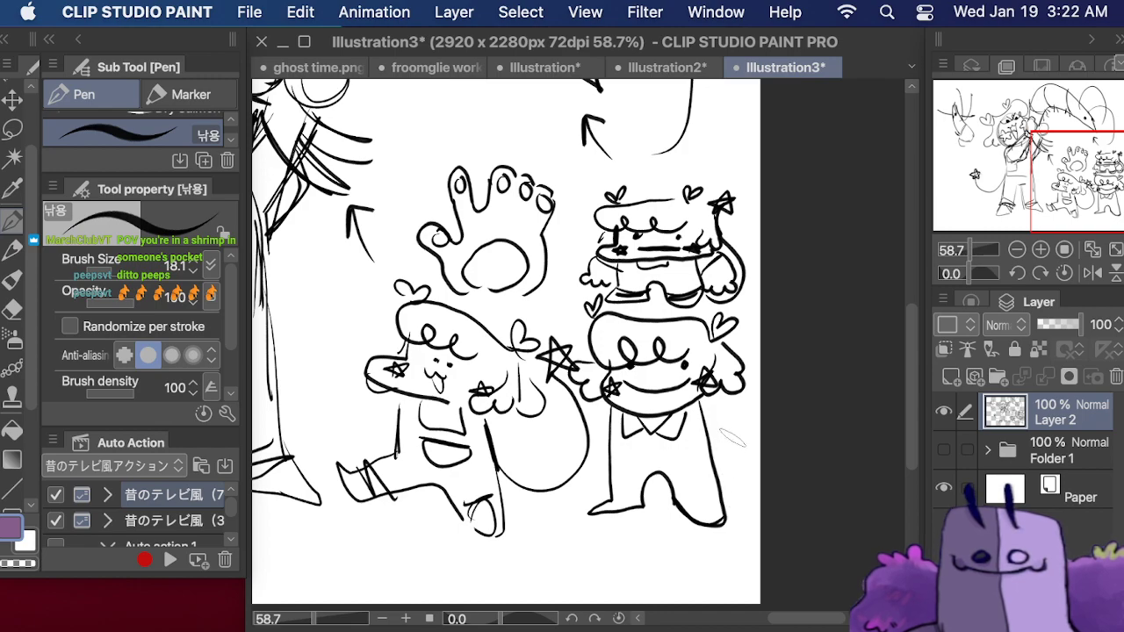
- Draw a curling tail with a star at its tip beside the body of the lower standing chibi
mouse_move(714, 422)
mouse_down()
mouse_move(743, 463)
mouse_move(745, 413)
mouse_move(725, 422)
mouse_move(730, 434)
mouse_up()
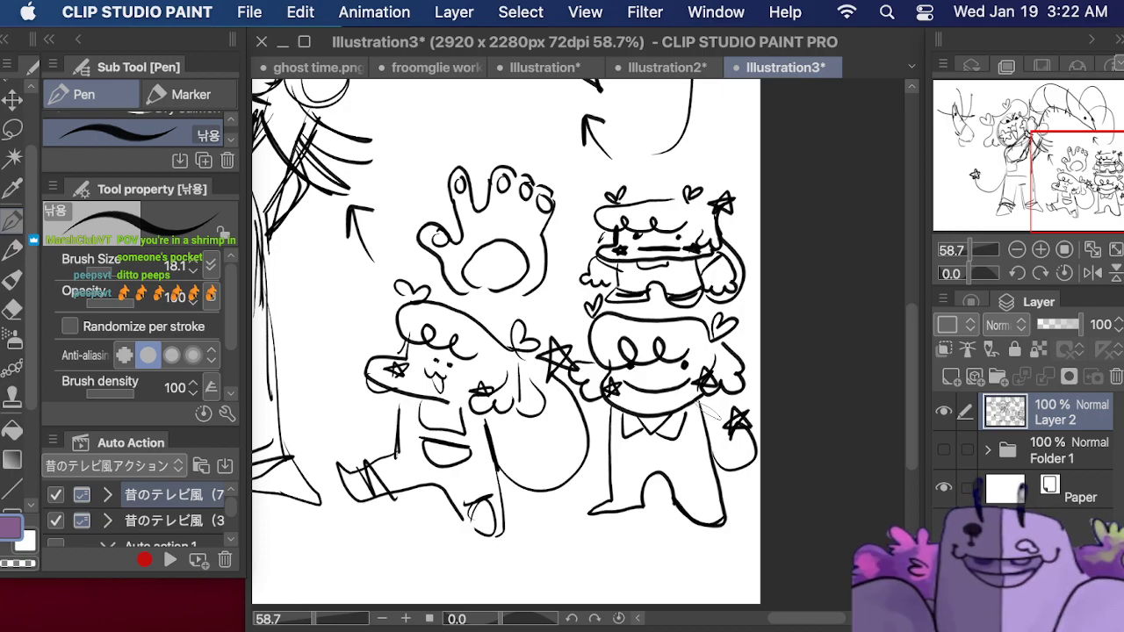
- Review the whole sketch page at 33.3% zoom and hide all the palettes around the canvas
mouse_move(1083, 152)
mouse_down()
mouse_move(1008, 132)
mouse_move(937, 74)
mouse_move(985, 159)
mouse_up()
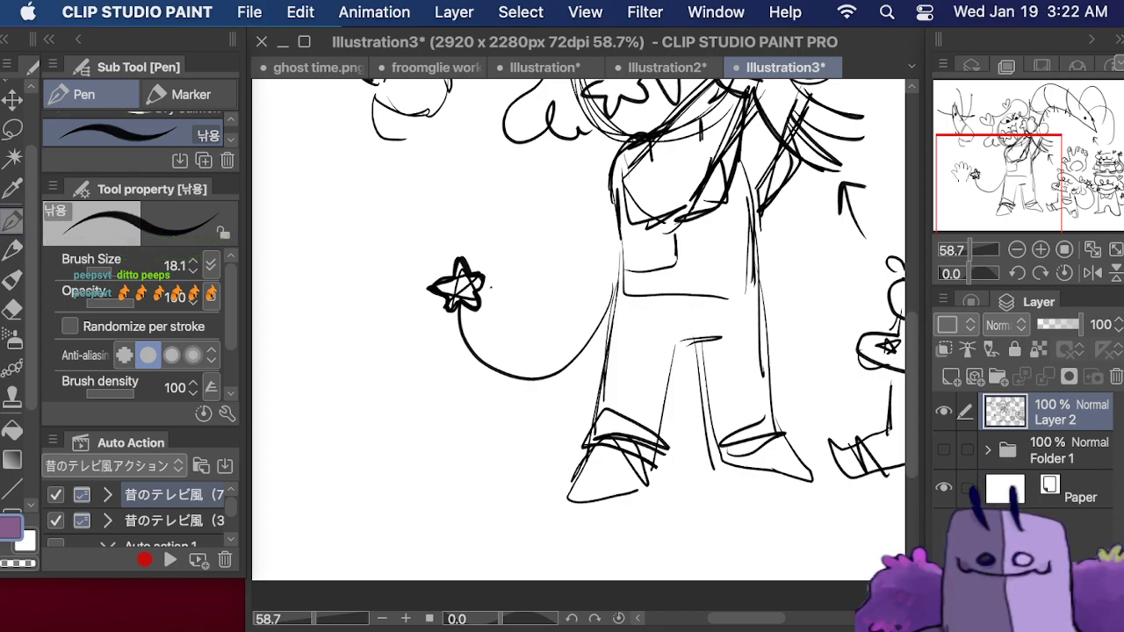
scroll(710, 250, down, 3)
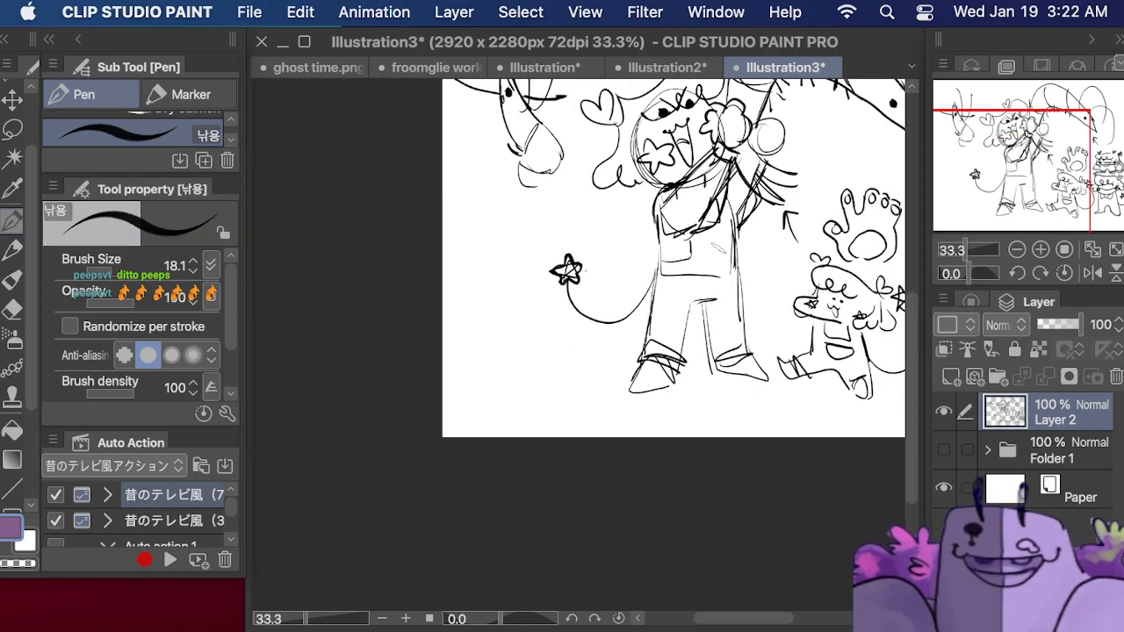
click(1006, 172)
drag(1069, 141, 1081, 127)
scroll(863, 241, up, 2)
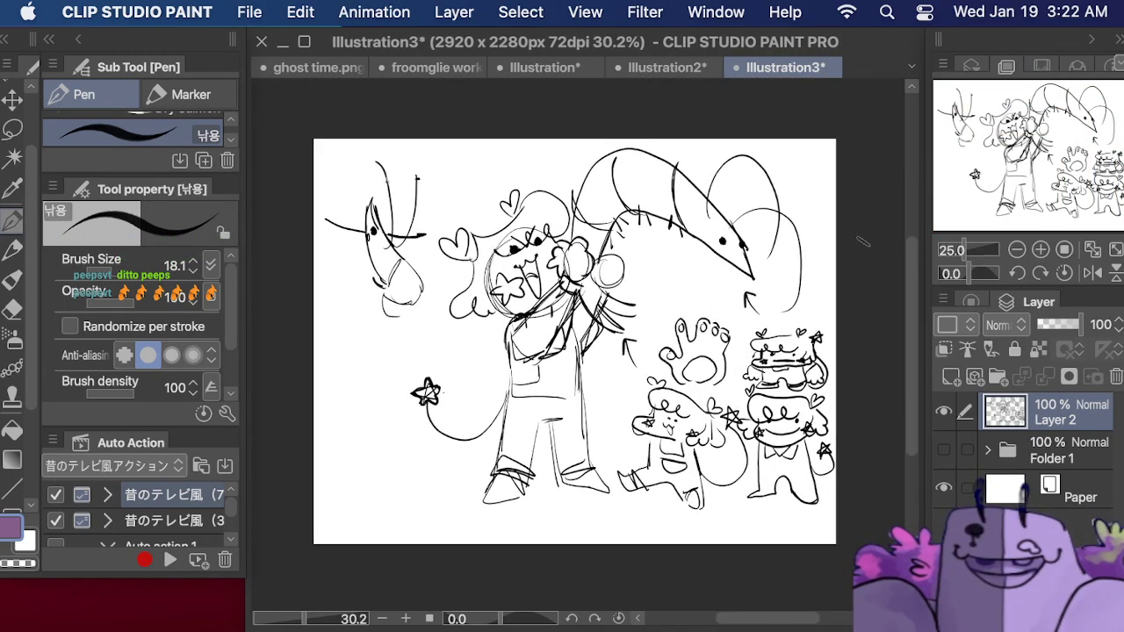
drag(1086, 168, 1063, 164)
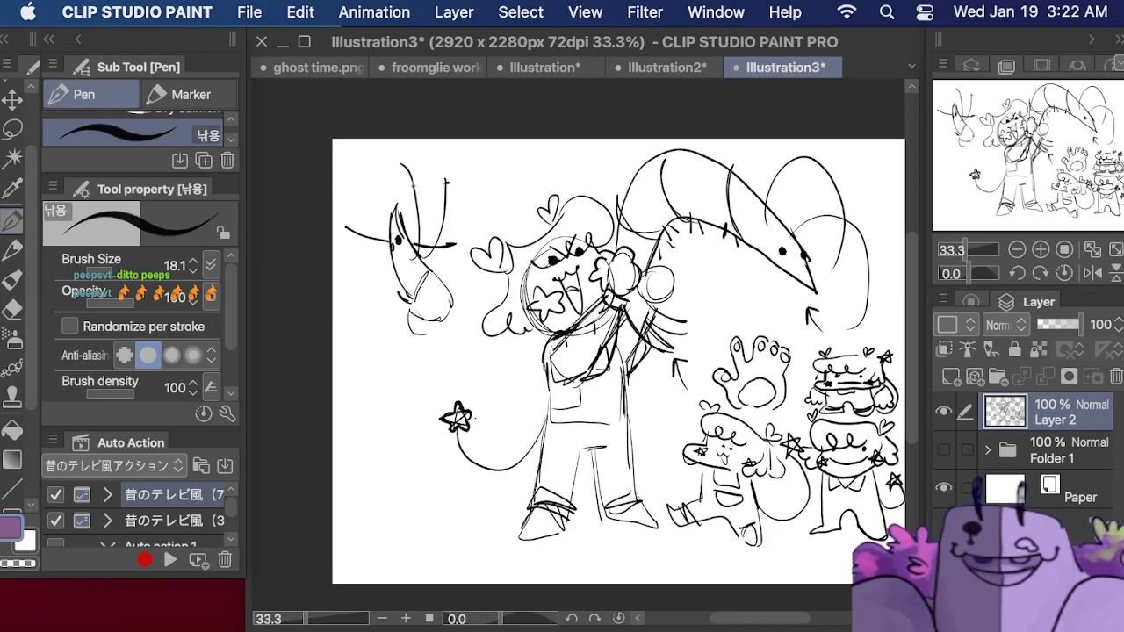
key(Tab)
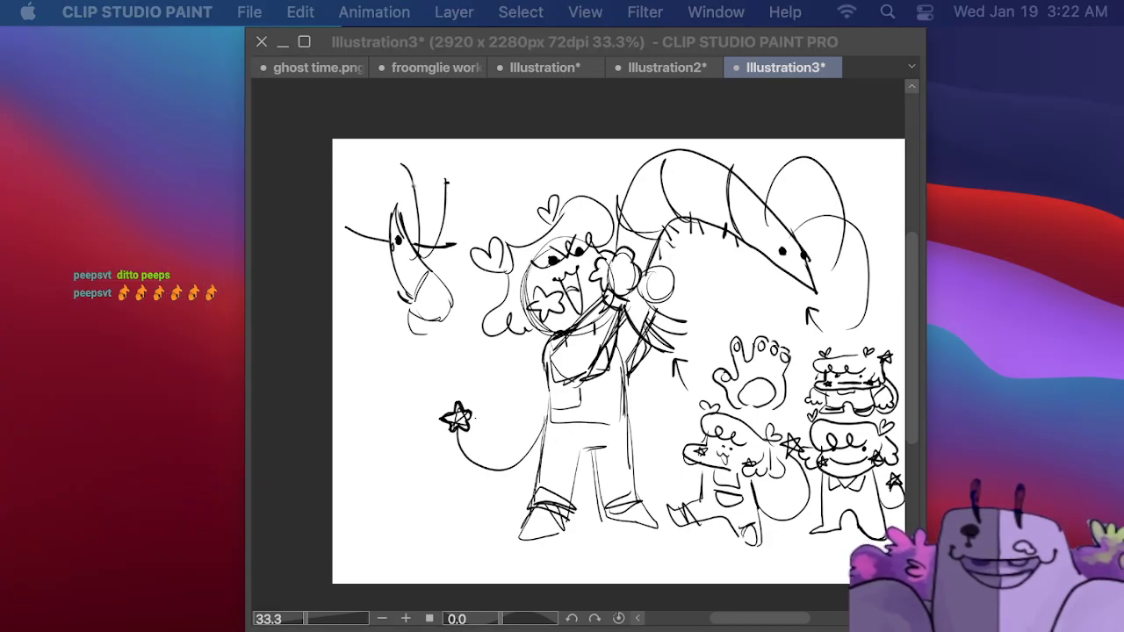